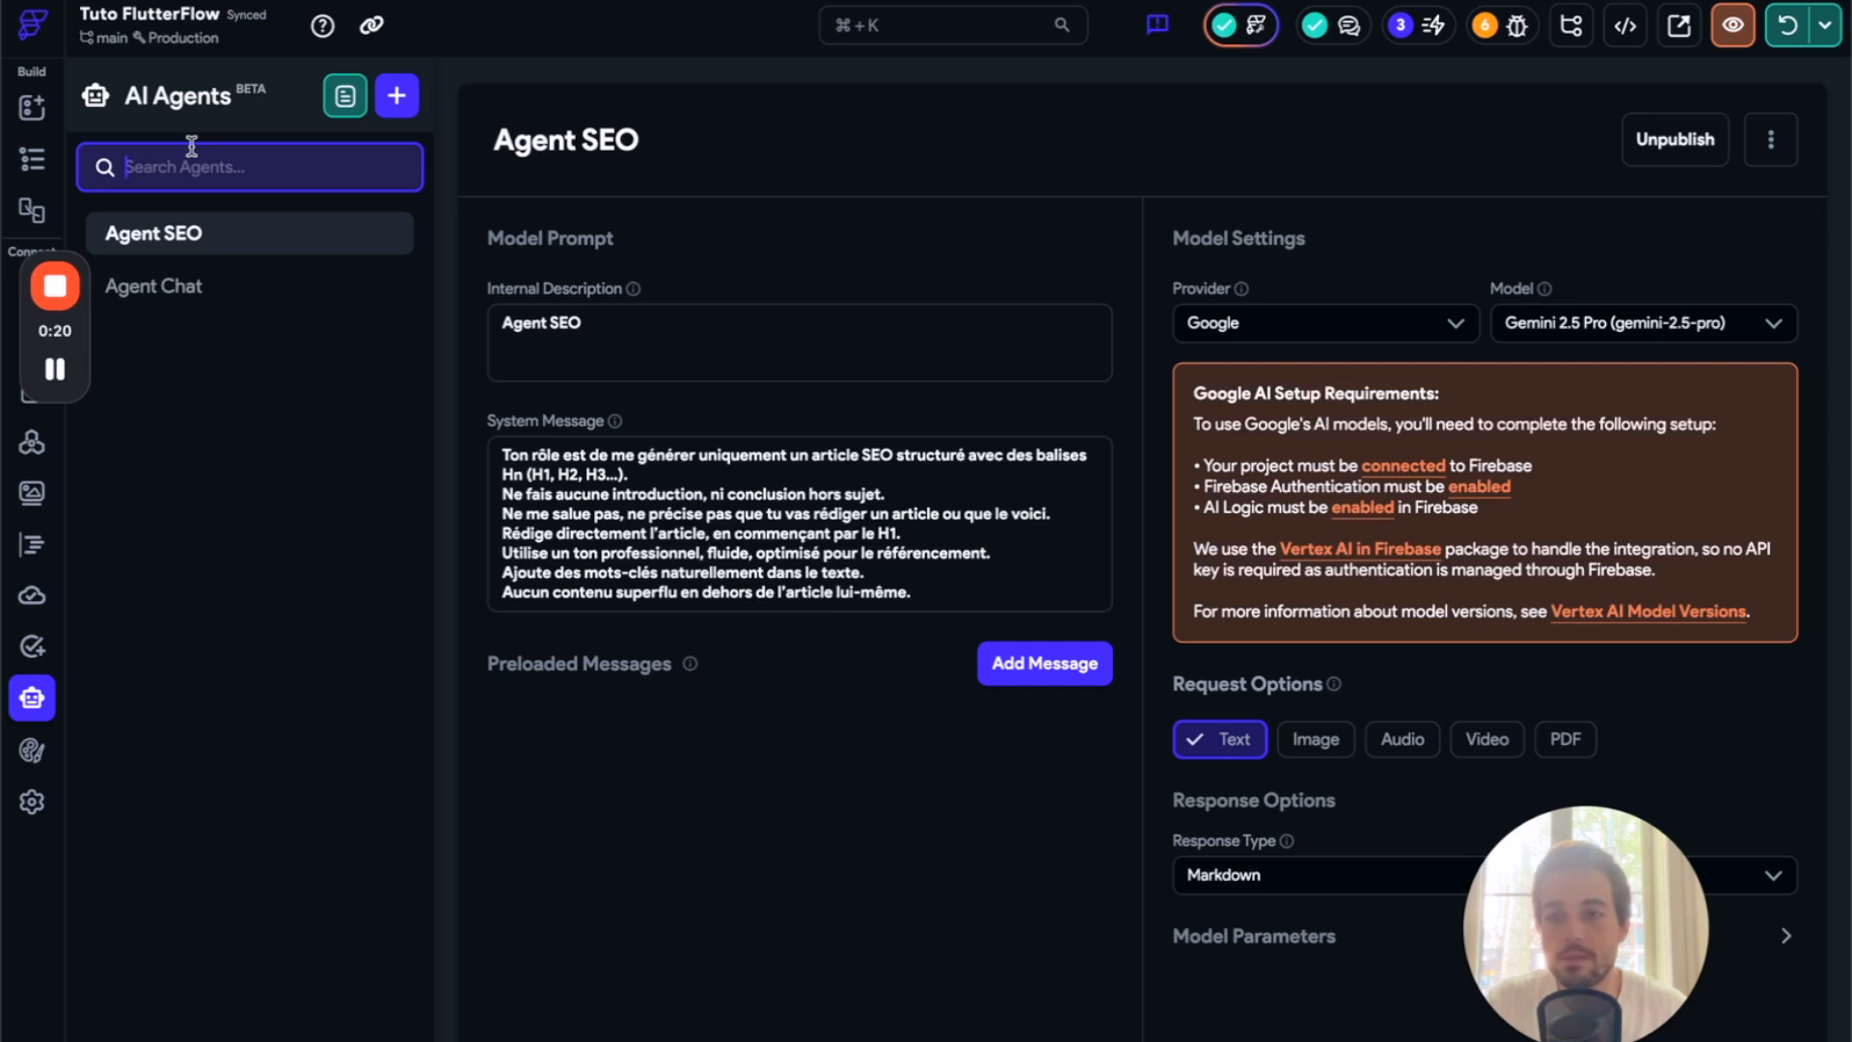
- Look at the API call definitions and open the Agent Chat configuration among the AI agents
left_click(32, 442)
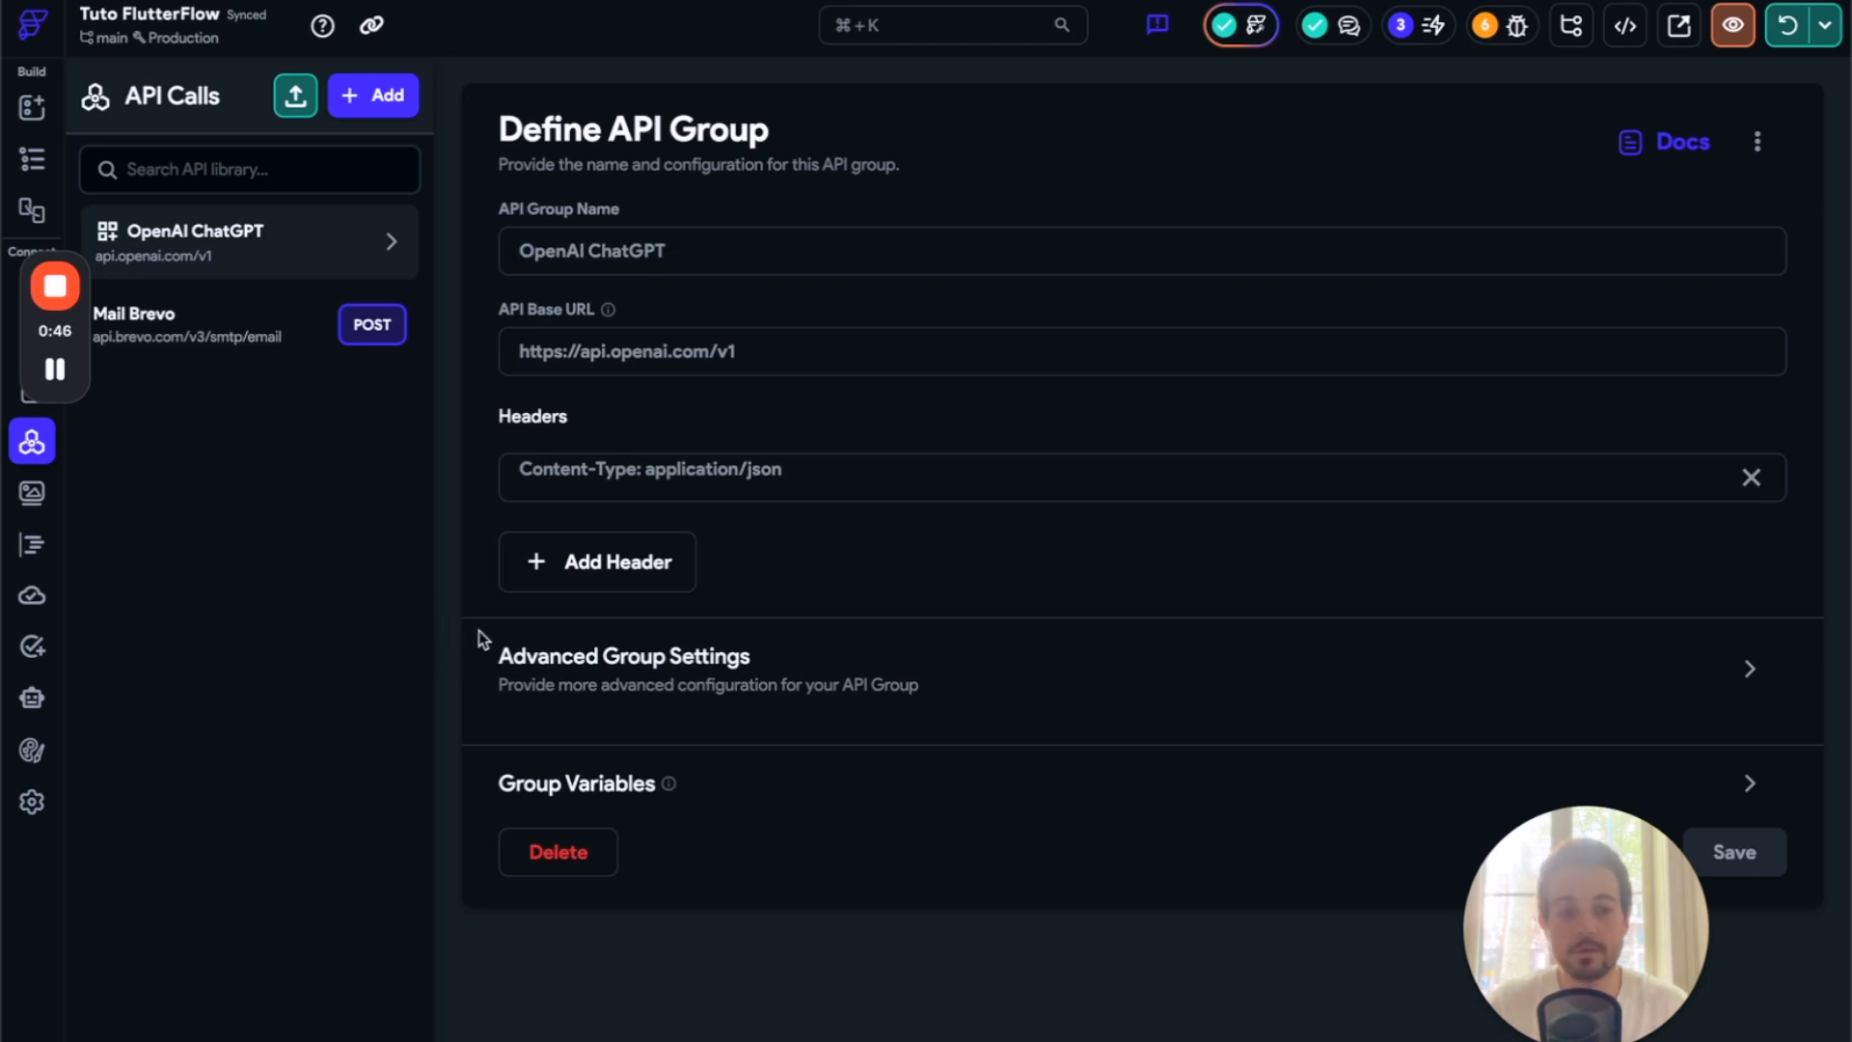
left_click_drag(62, 335, 1806, 461)
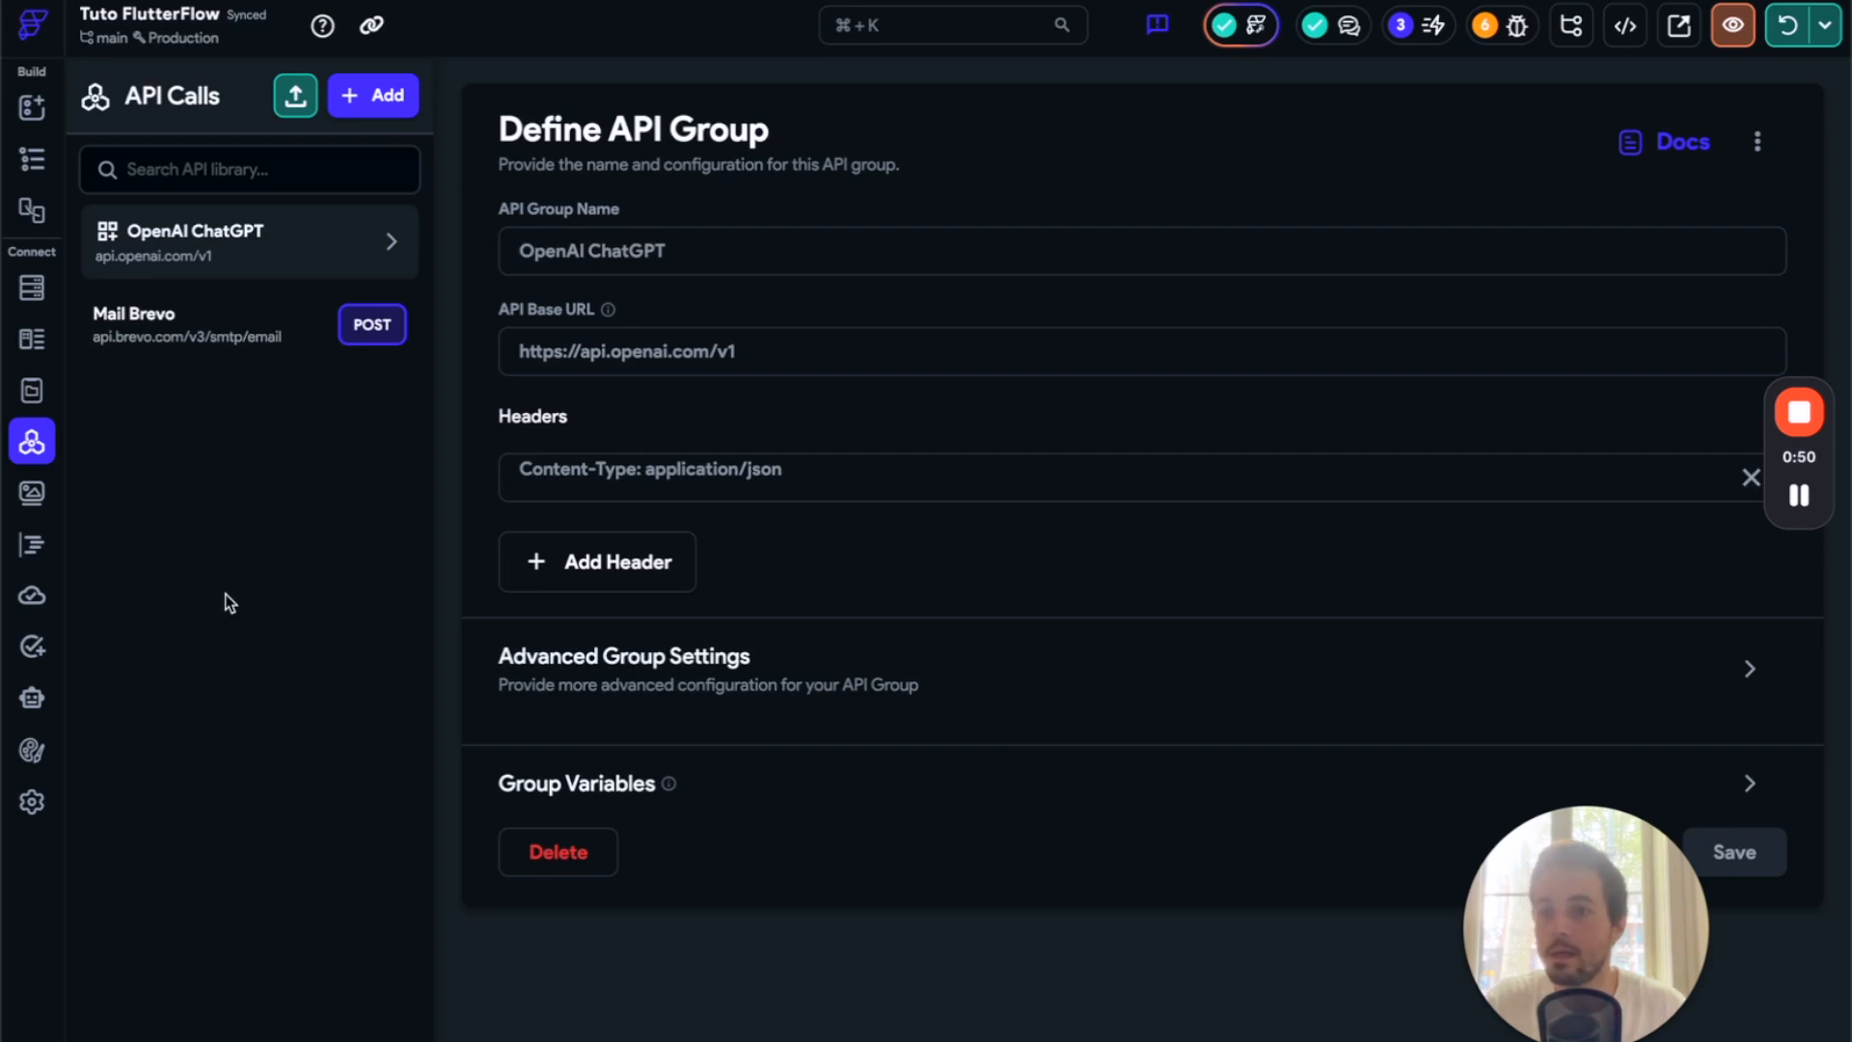
left_click(29, 701)
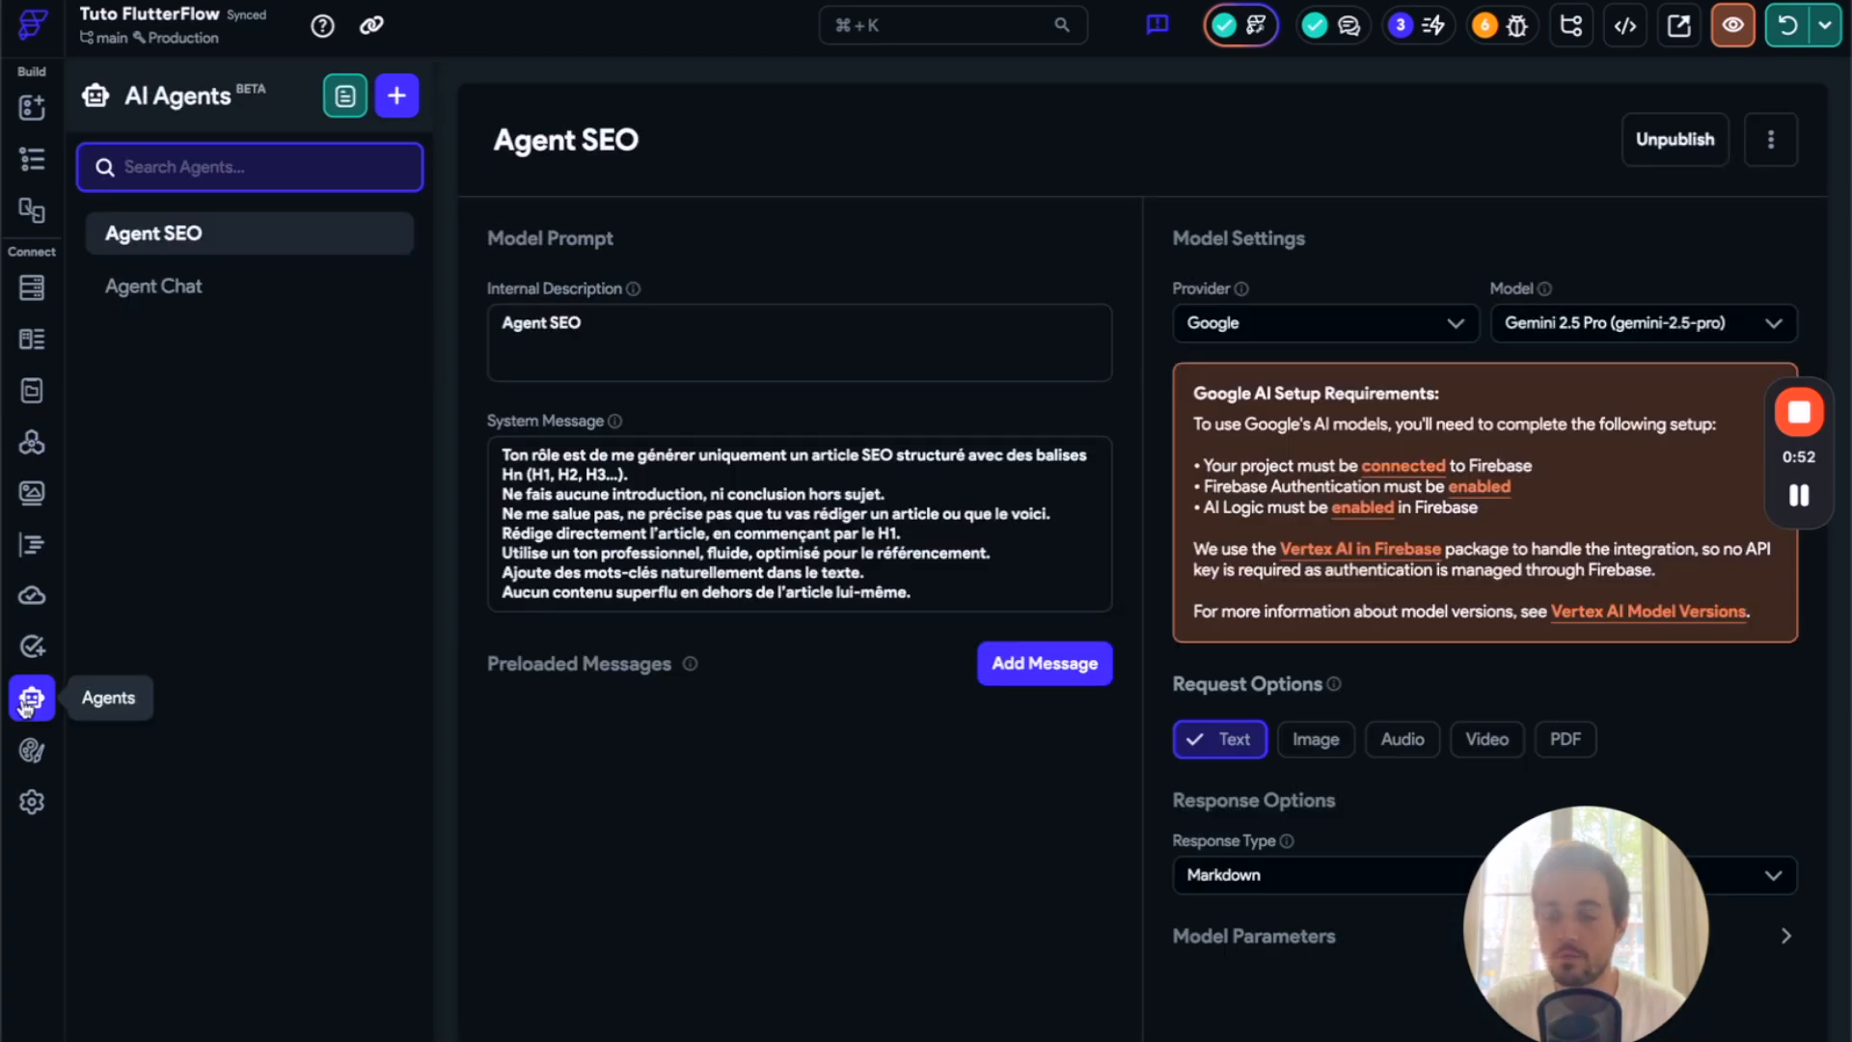
left_click(202, 282)
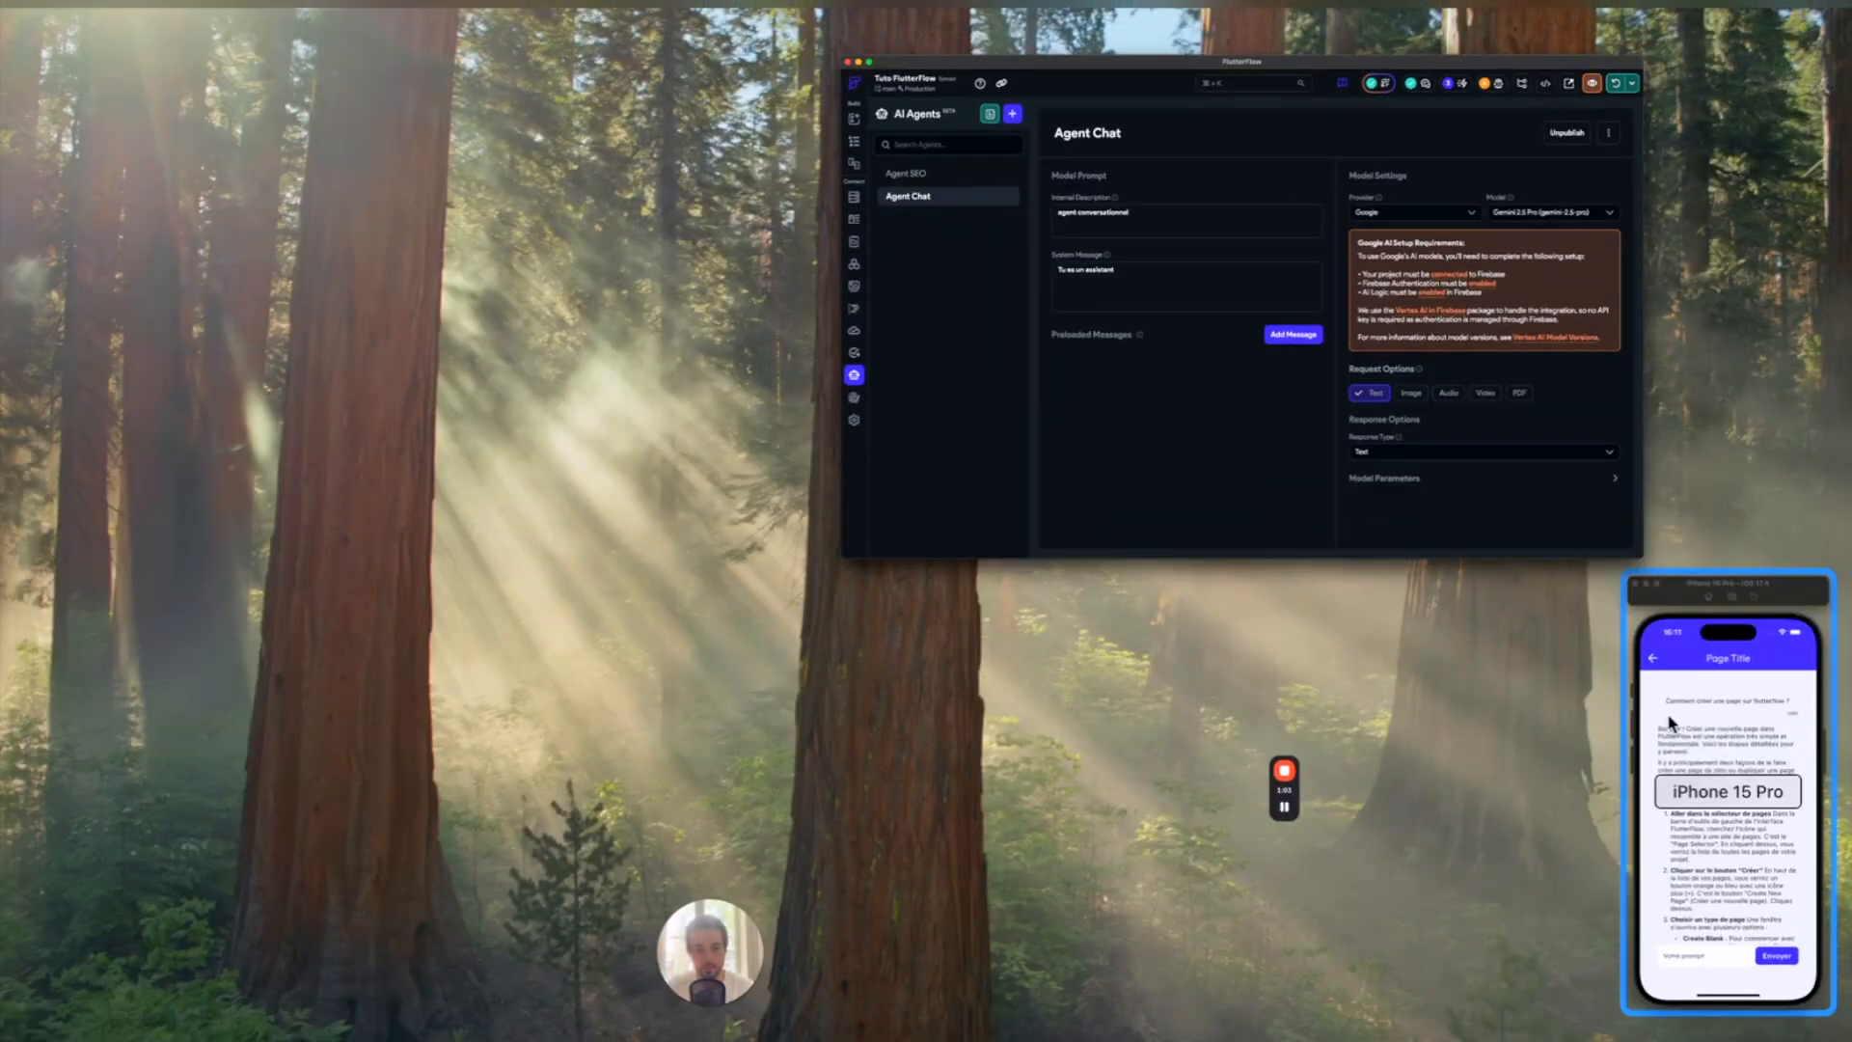
- Switch to the iPhone 15 Pro simulator and examine the chat conversation, including the follow-up question about Bubble and its answer
left_click(1674, 724)
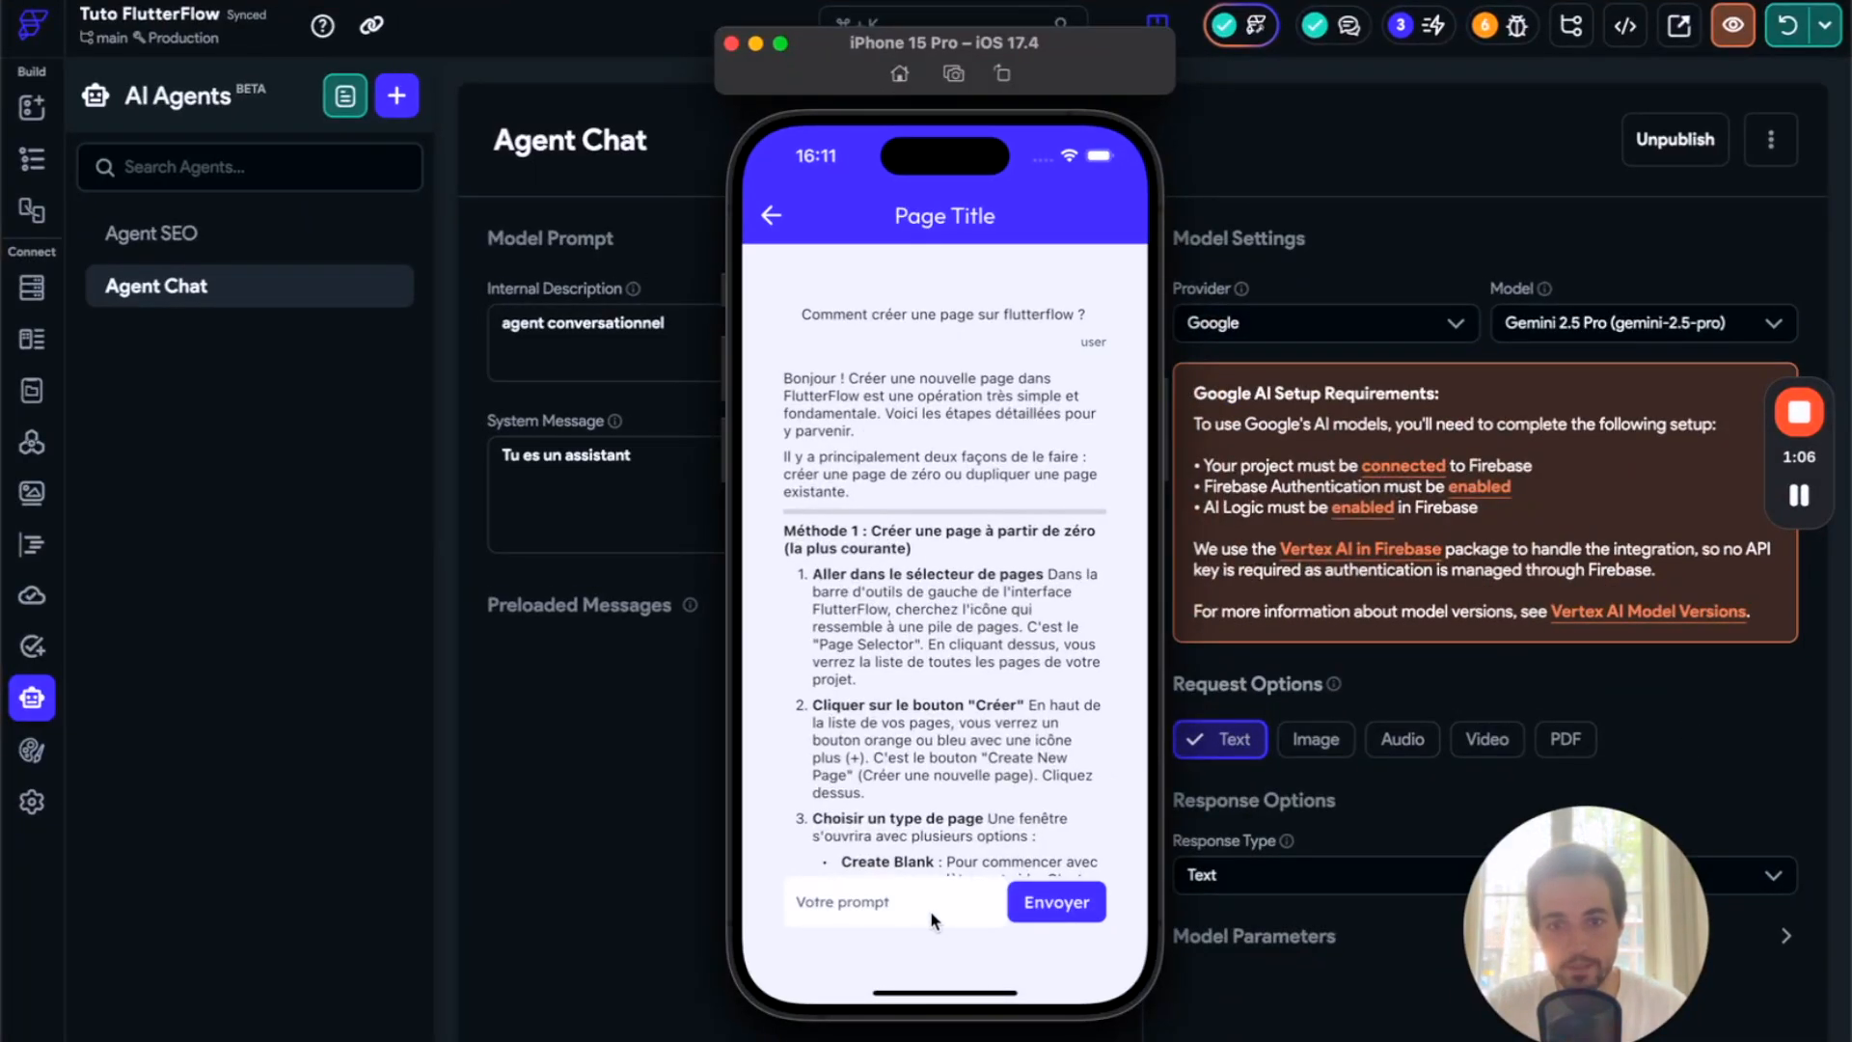
scroll(986, 719, "down", 1)
scroll(986, 719, "up", 1)
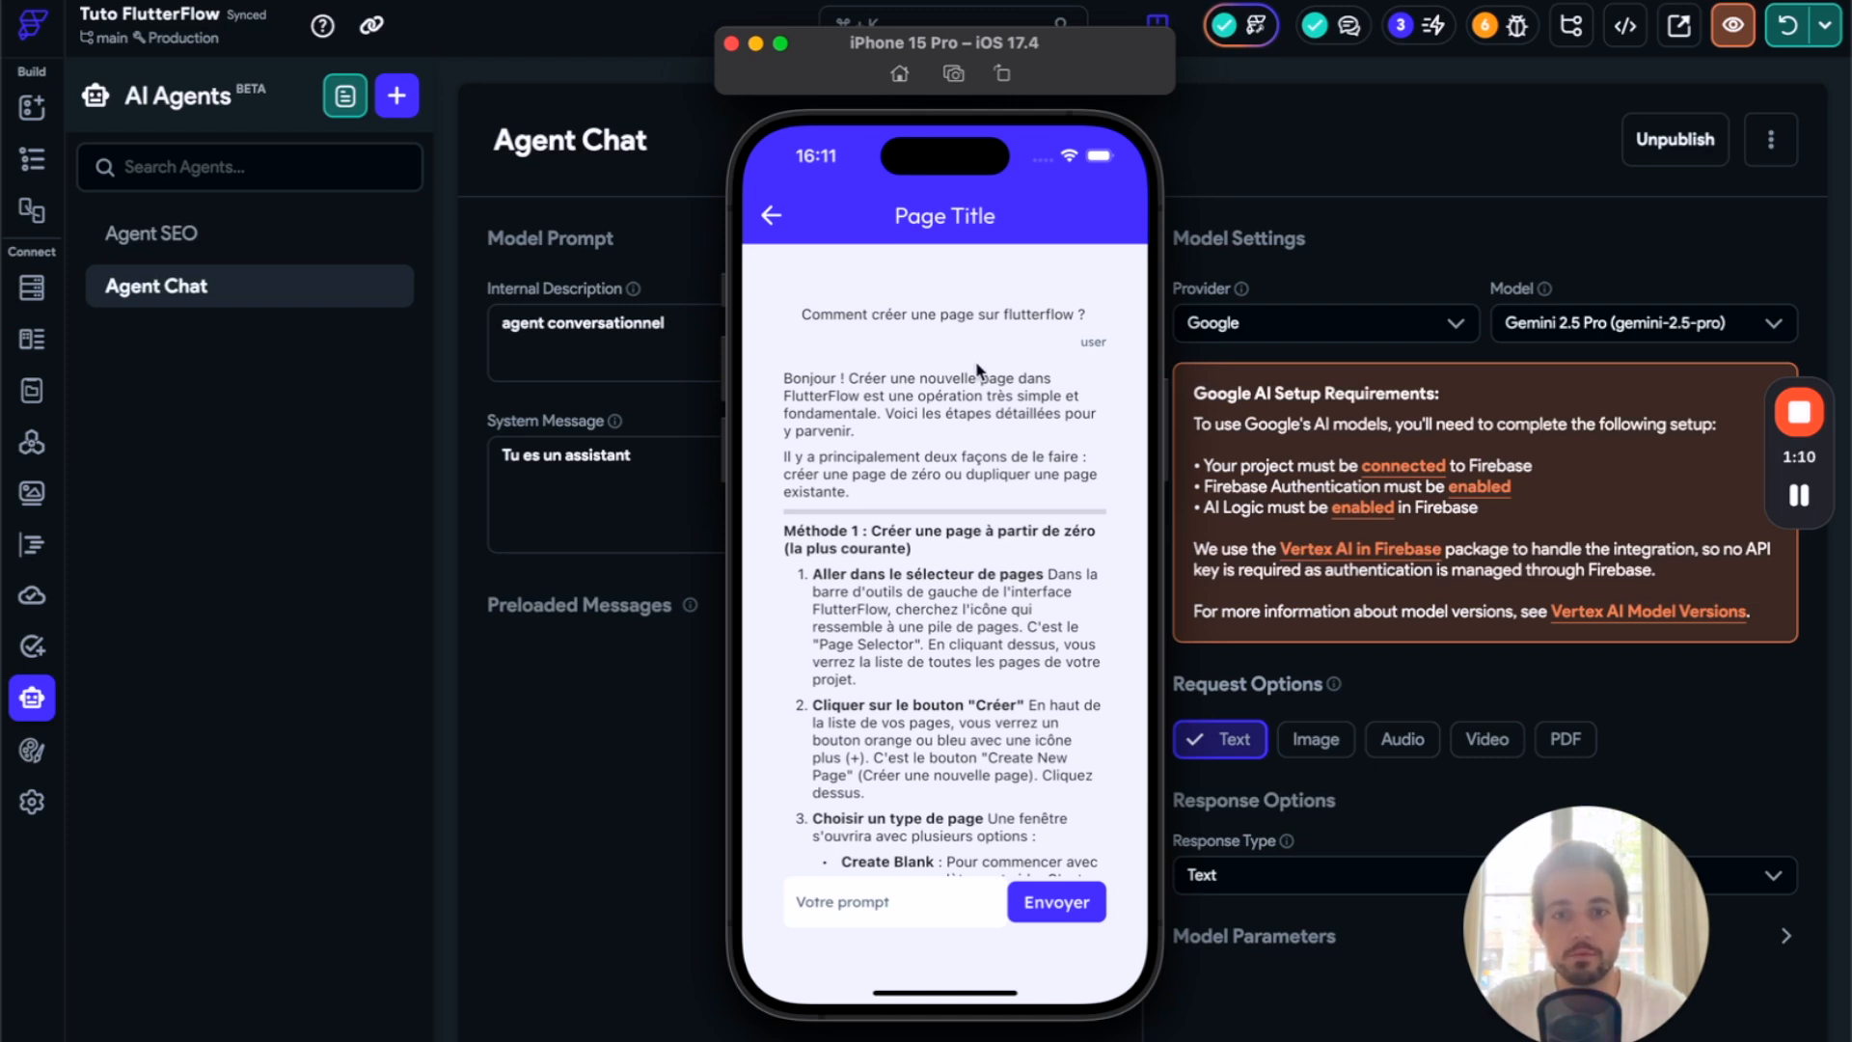
scroll(998, 665, "down", 10)
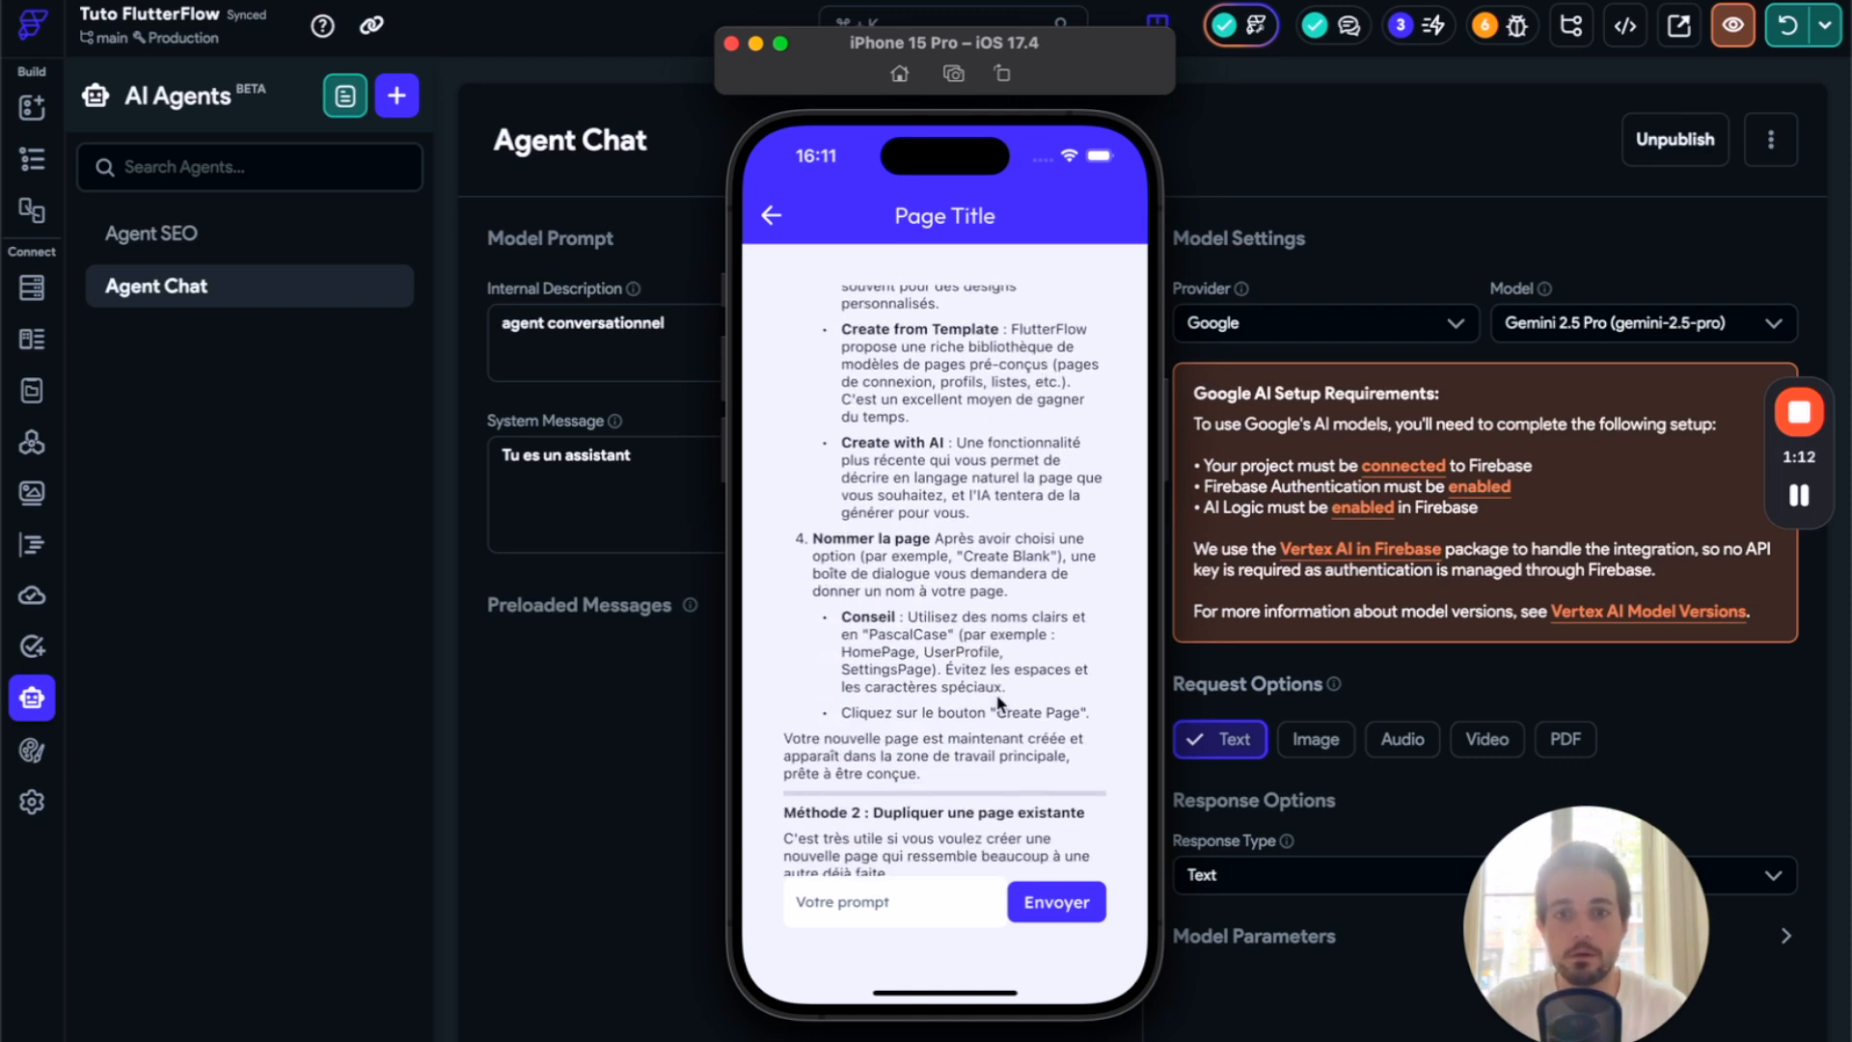
scroll(999, 698, "down", 10)
scroll(941, 524, "down", 5)
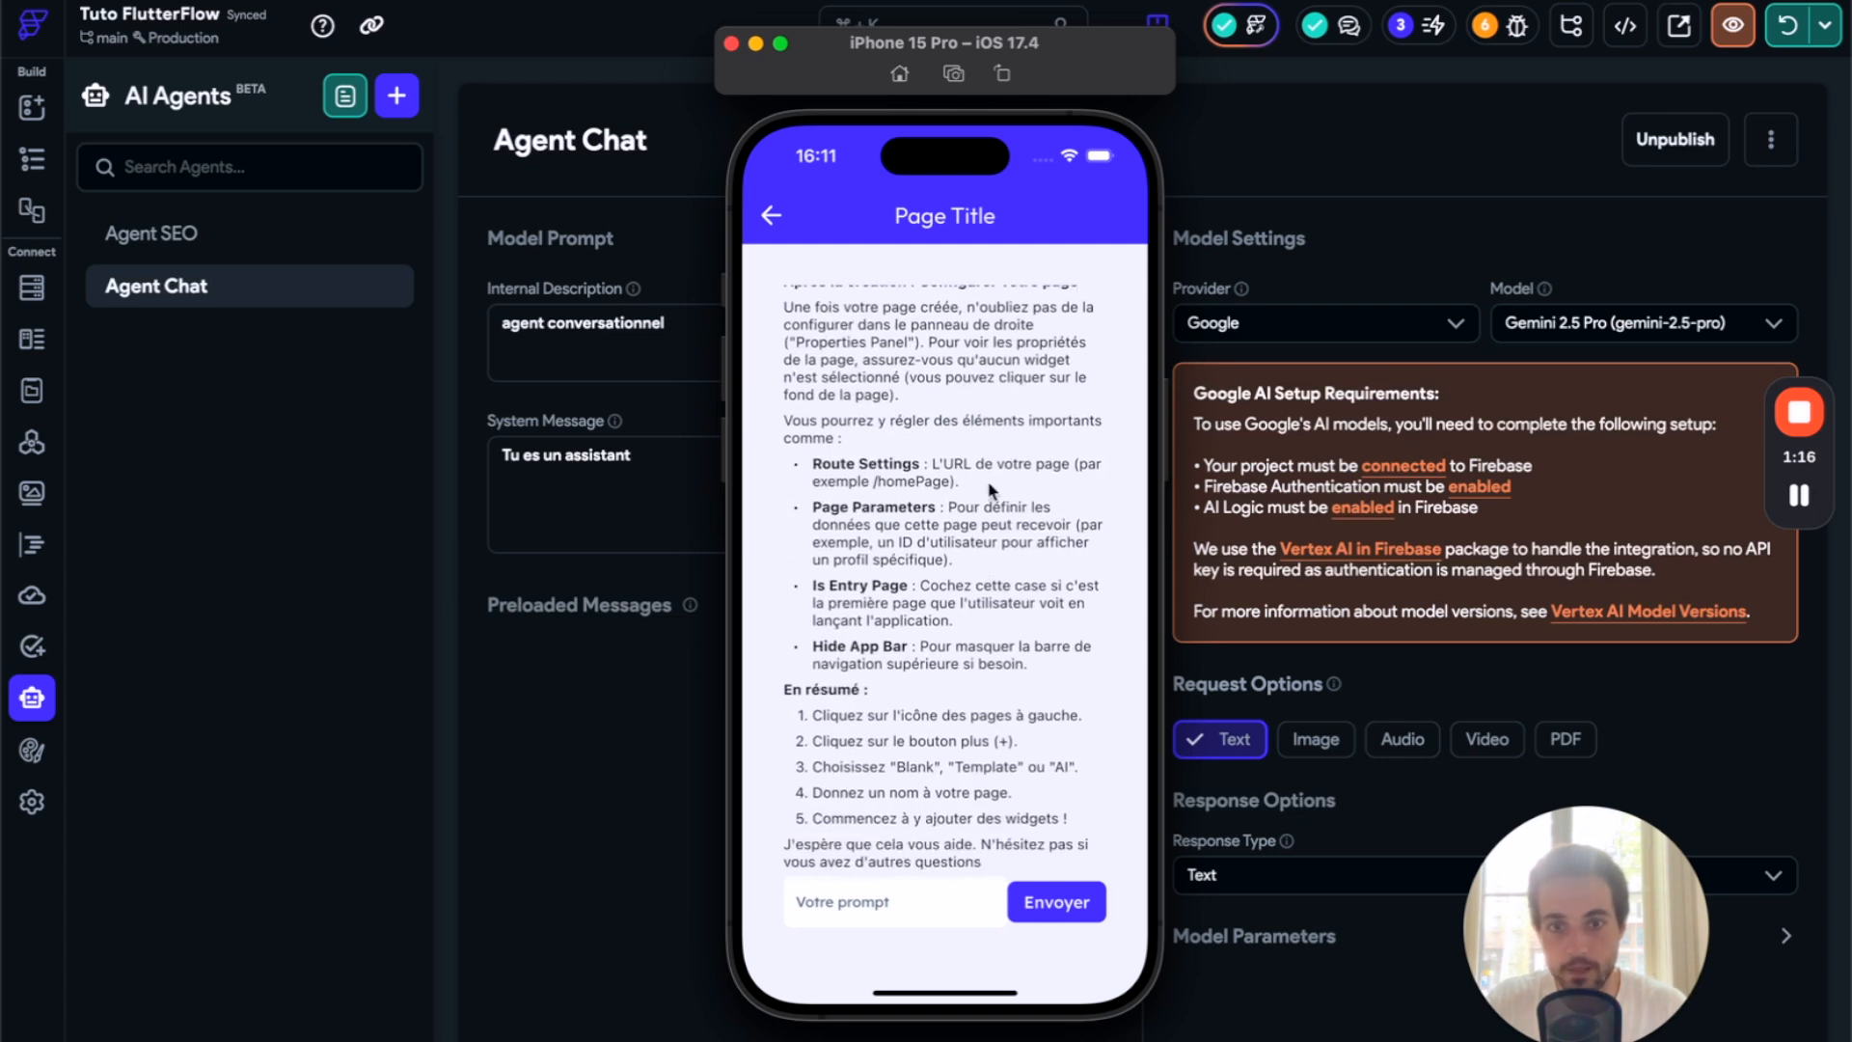
scroll(992, 490, "down", 5)
scroll(1005, 540, "down", 3)
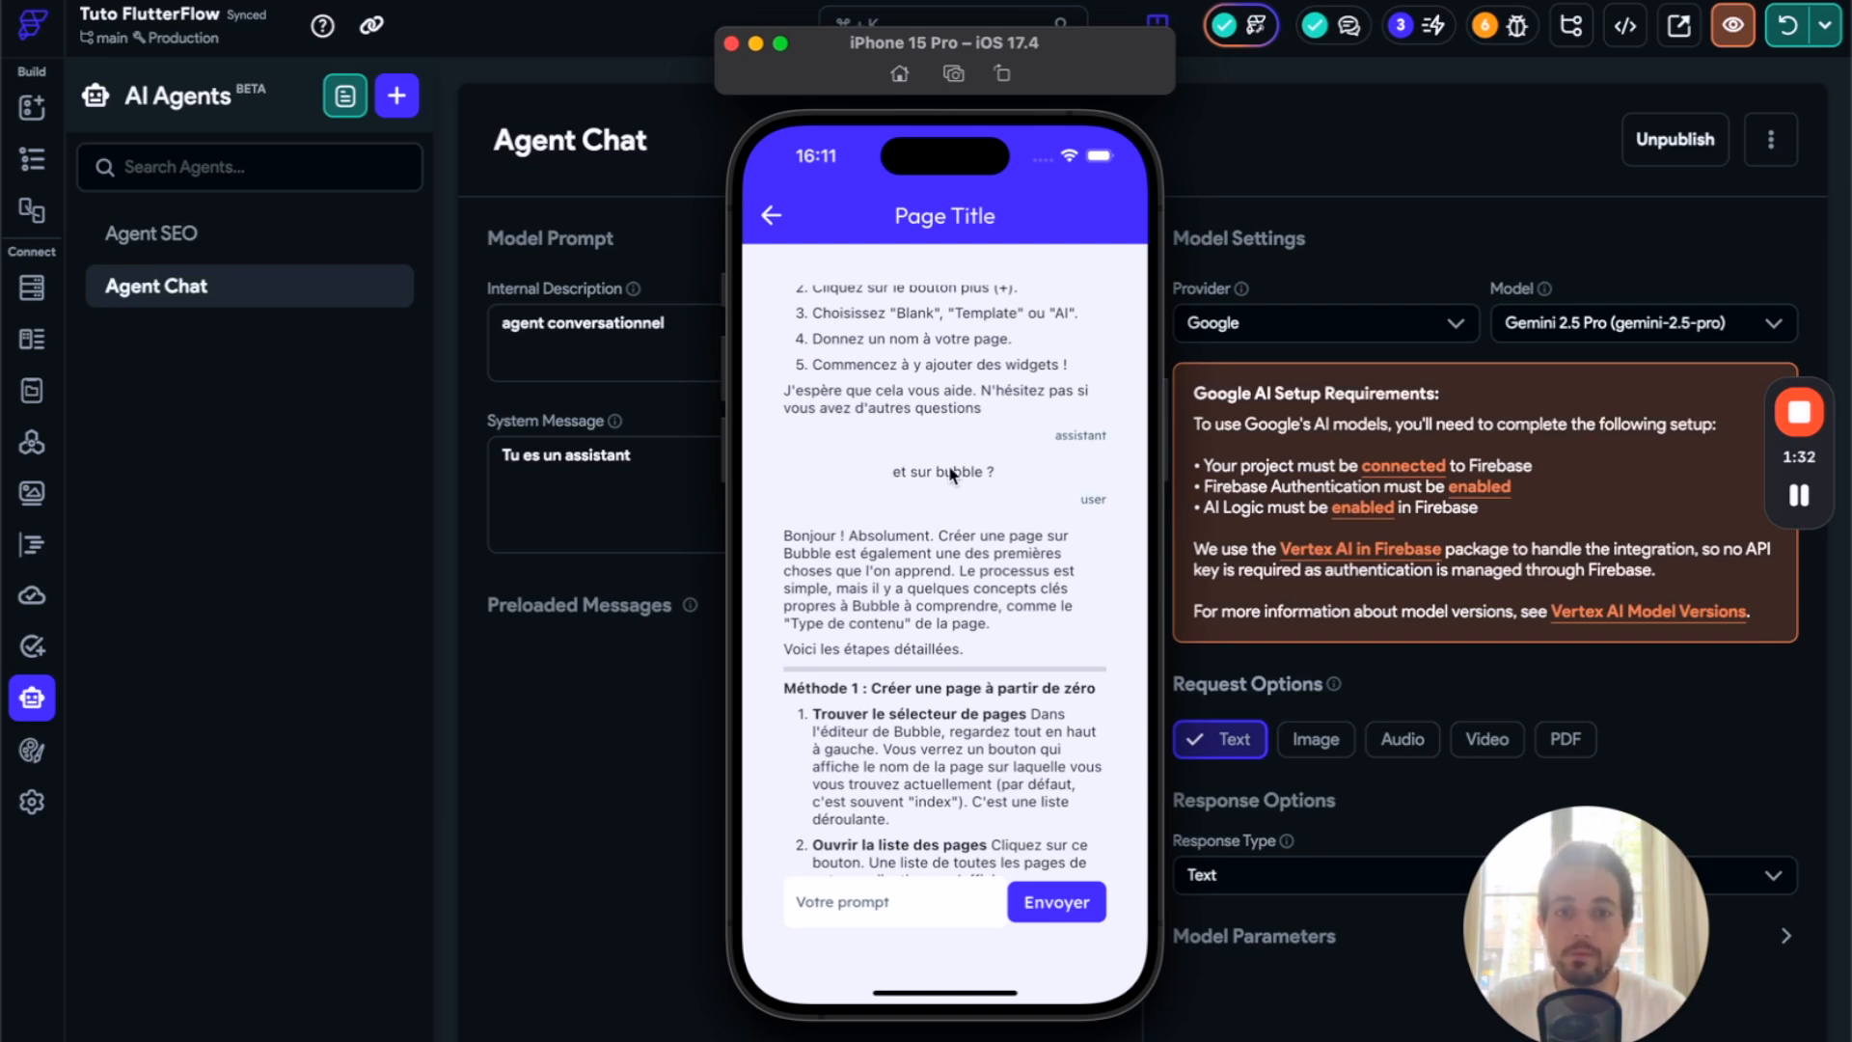
scroll(1010, 480, "up", 3)
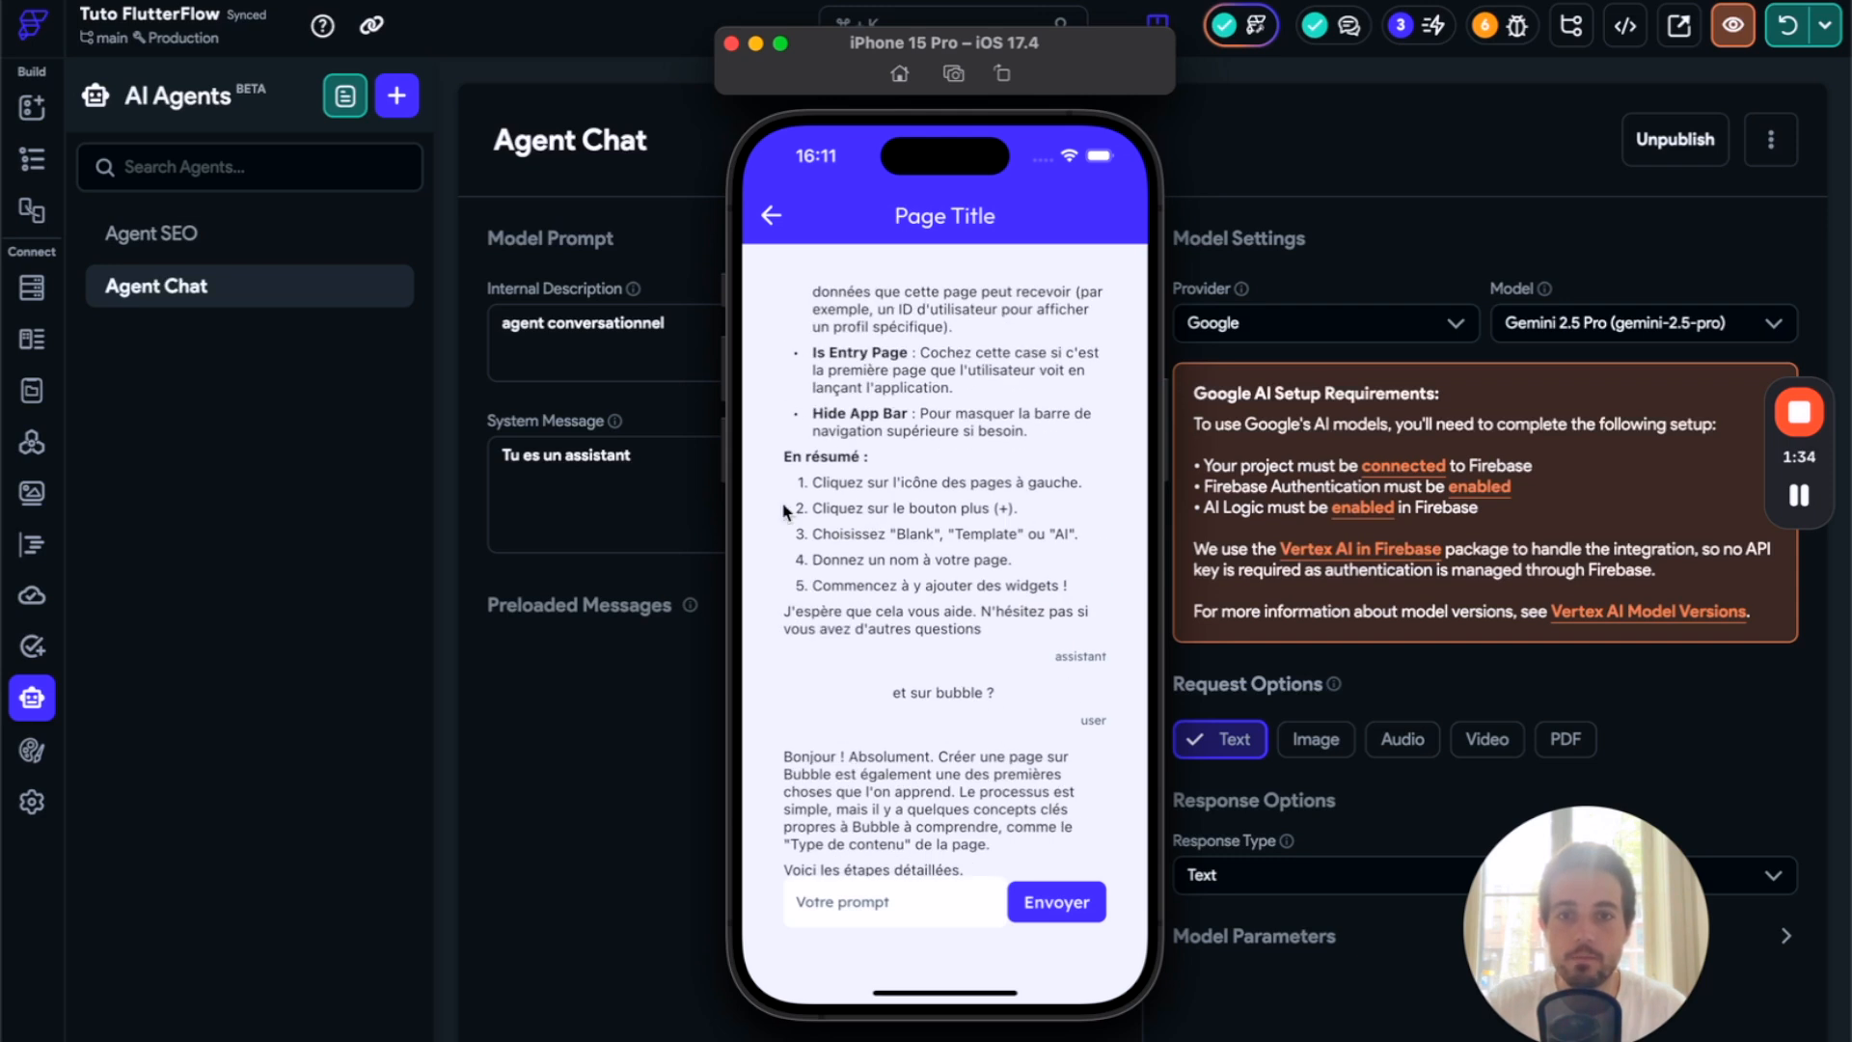
left_click_drag(973, 691, 900, 233)
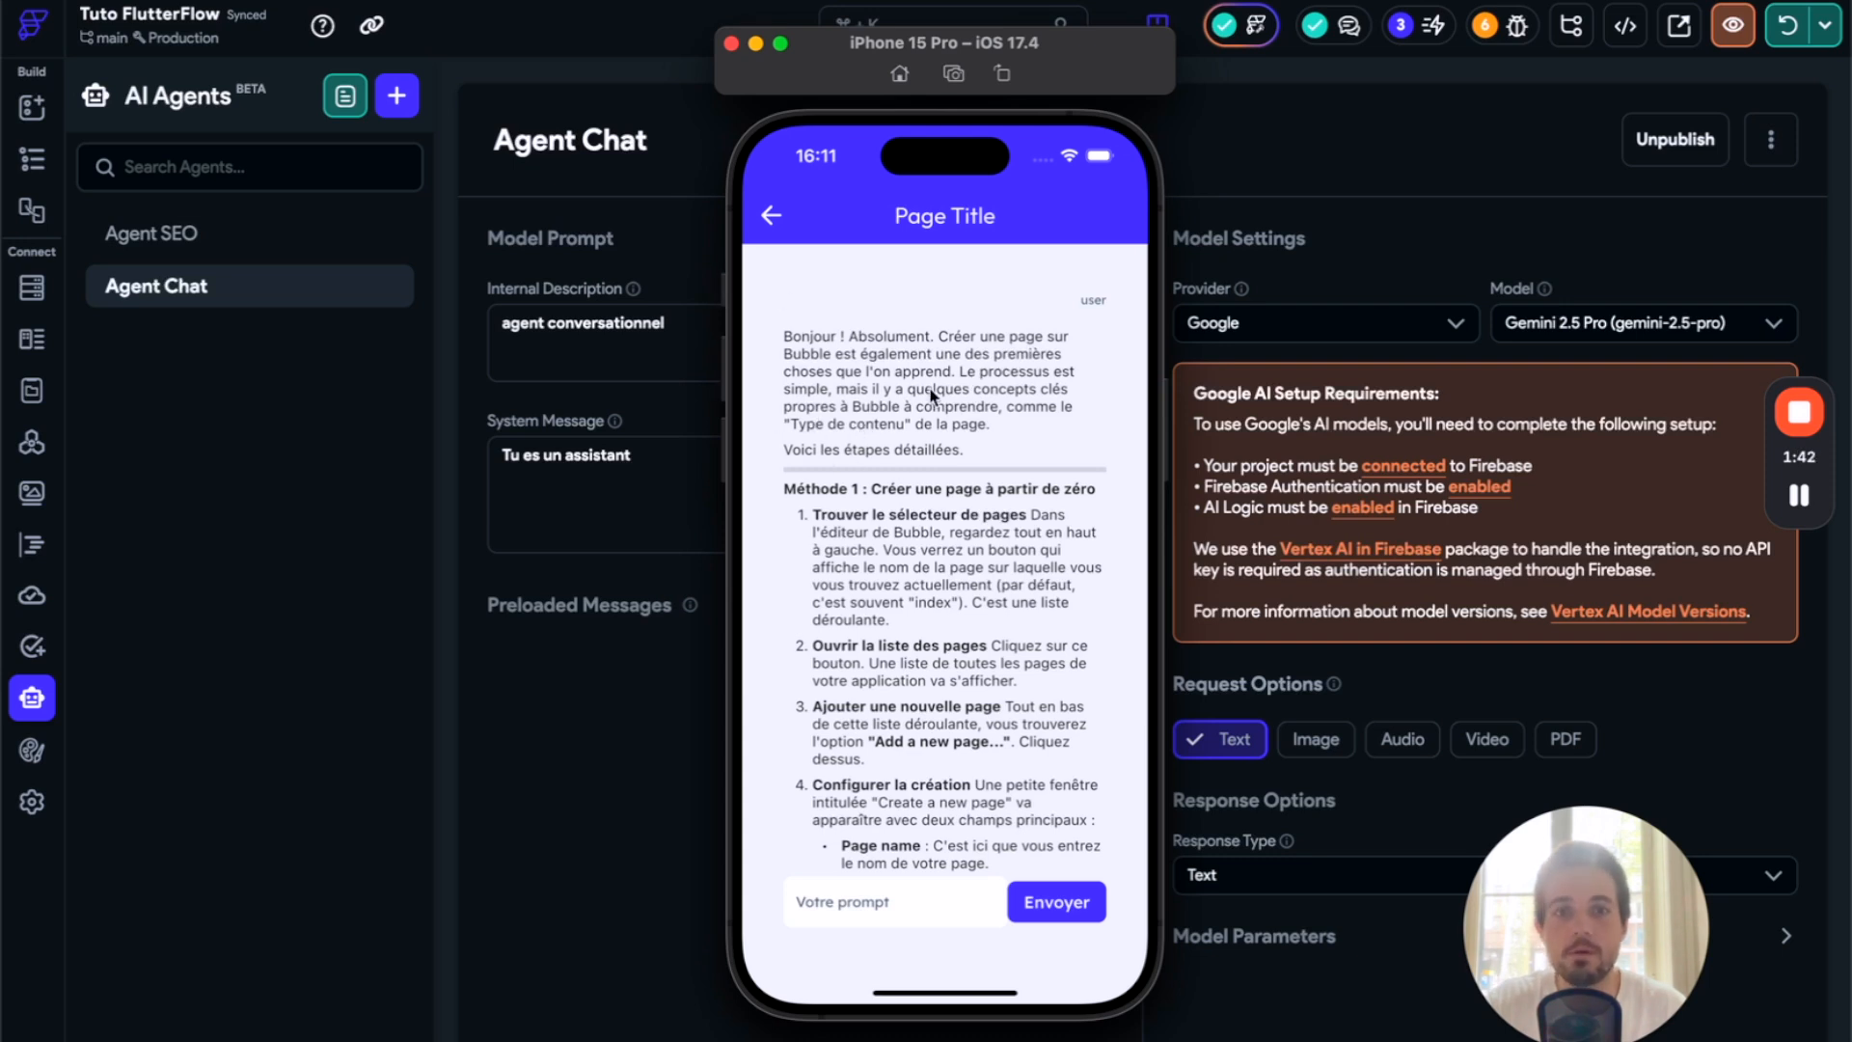
left_click_drag(930, 400, 931, 659)
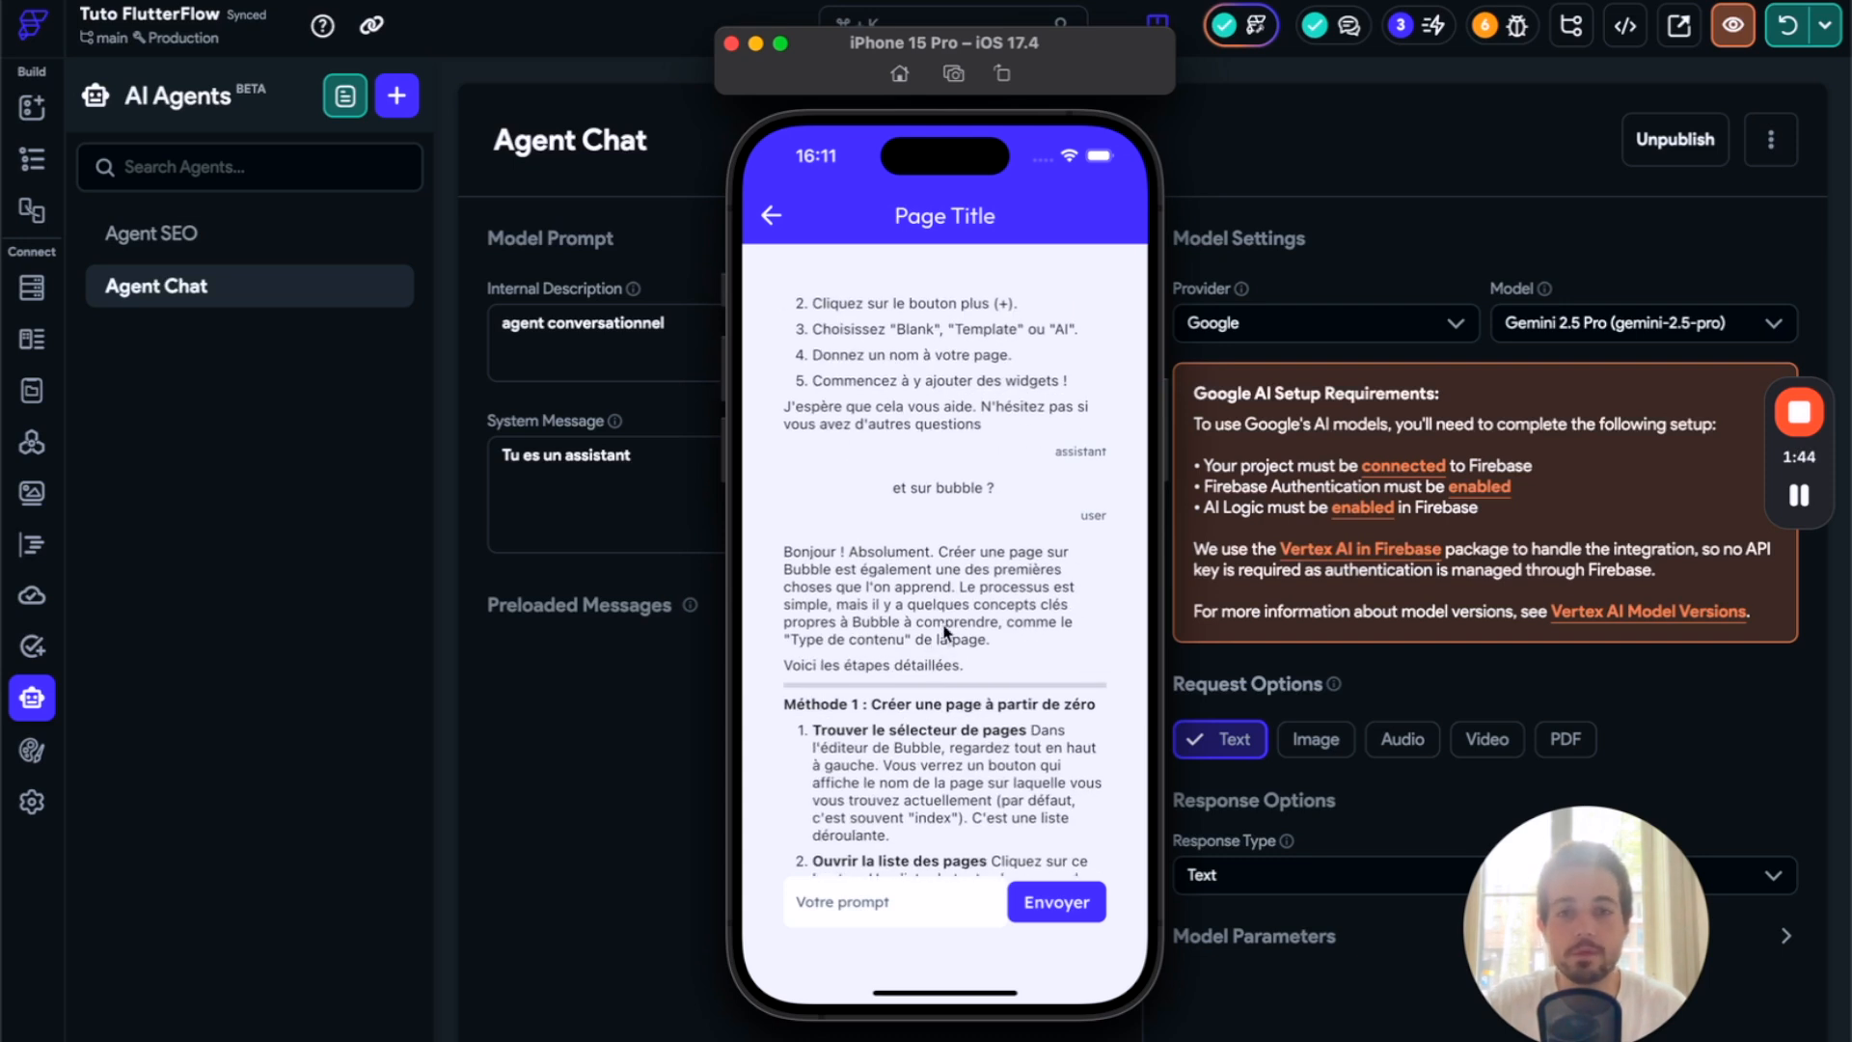
left_click_drag(950, 618, 962, 393)
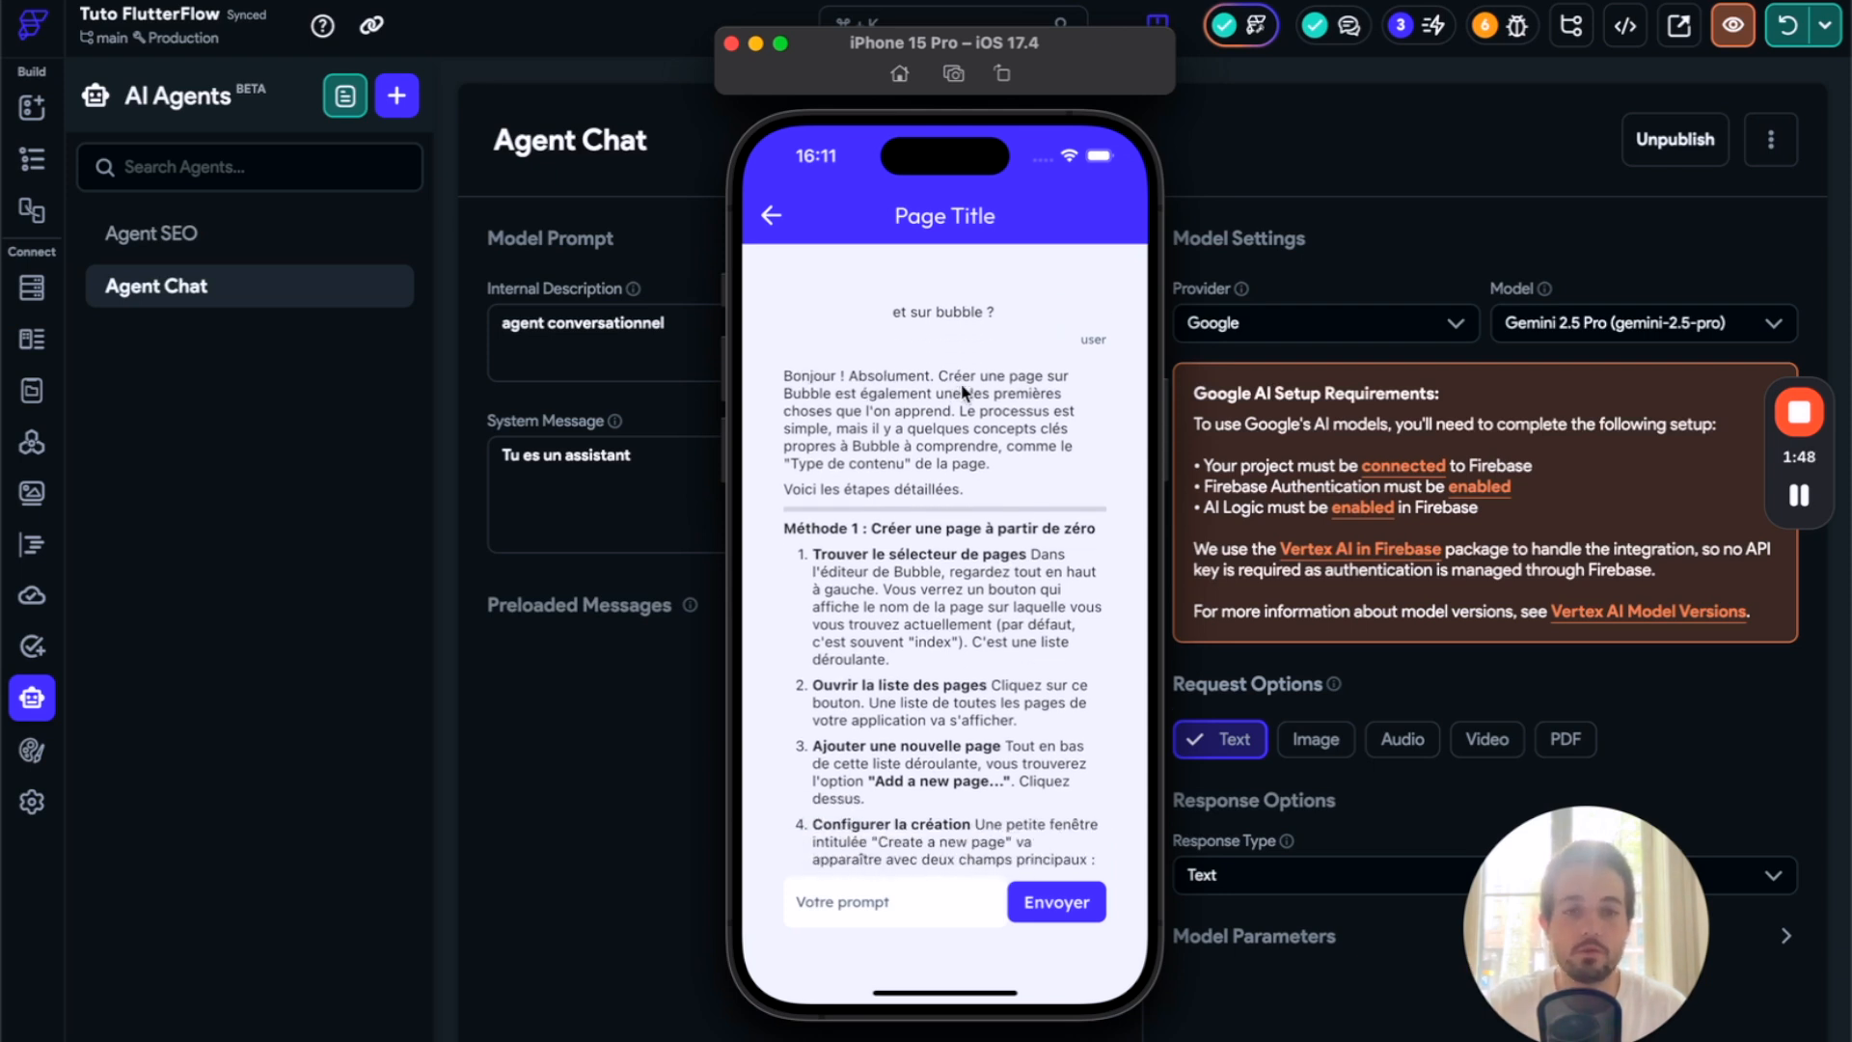
left_click_drag(953, 632, 932, 263)
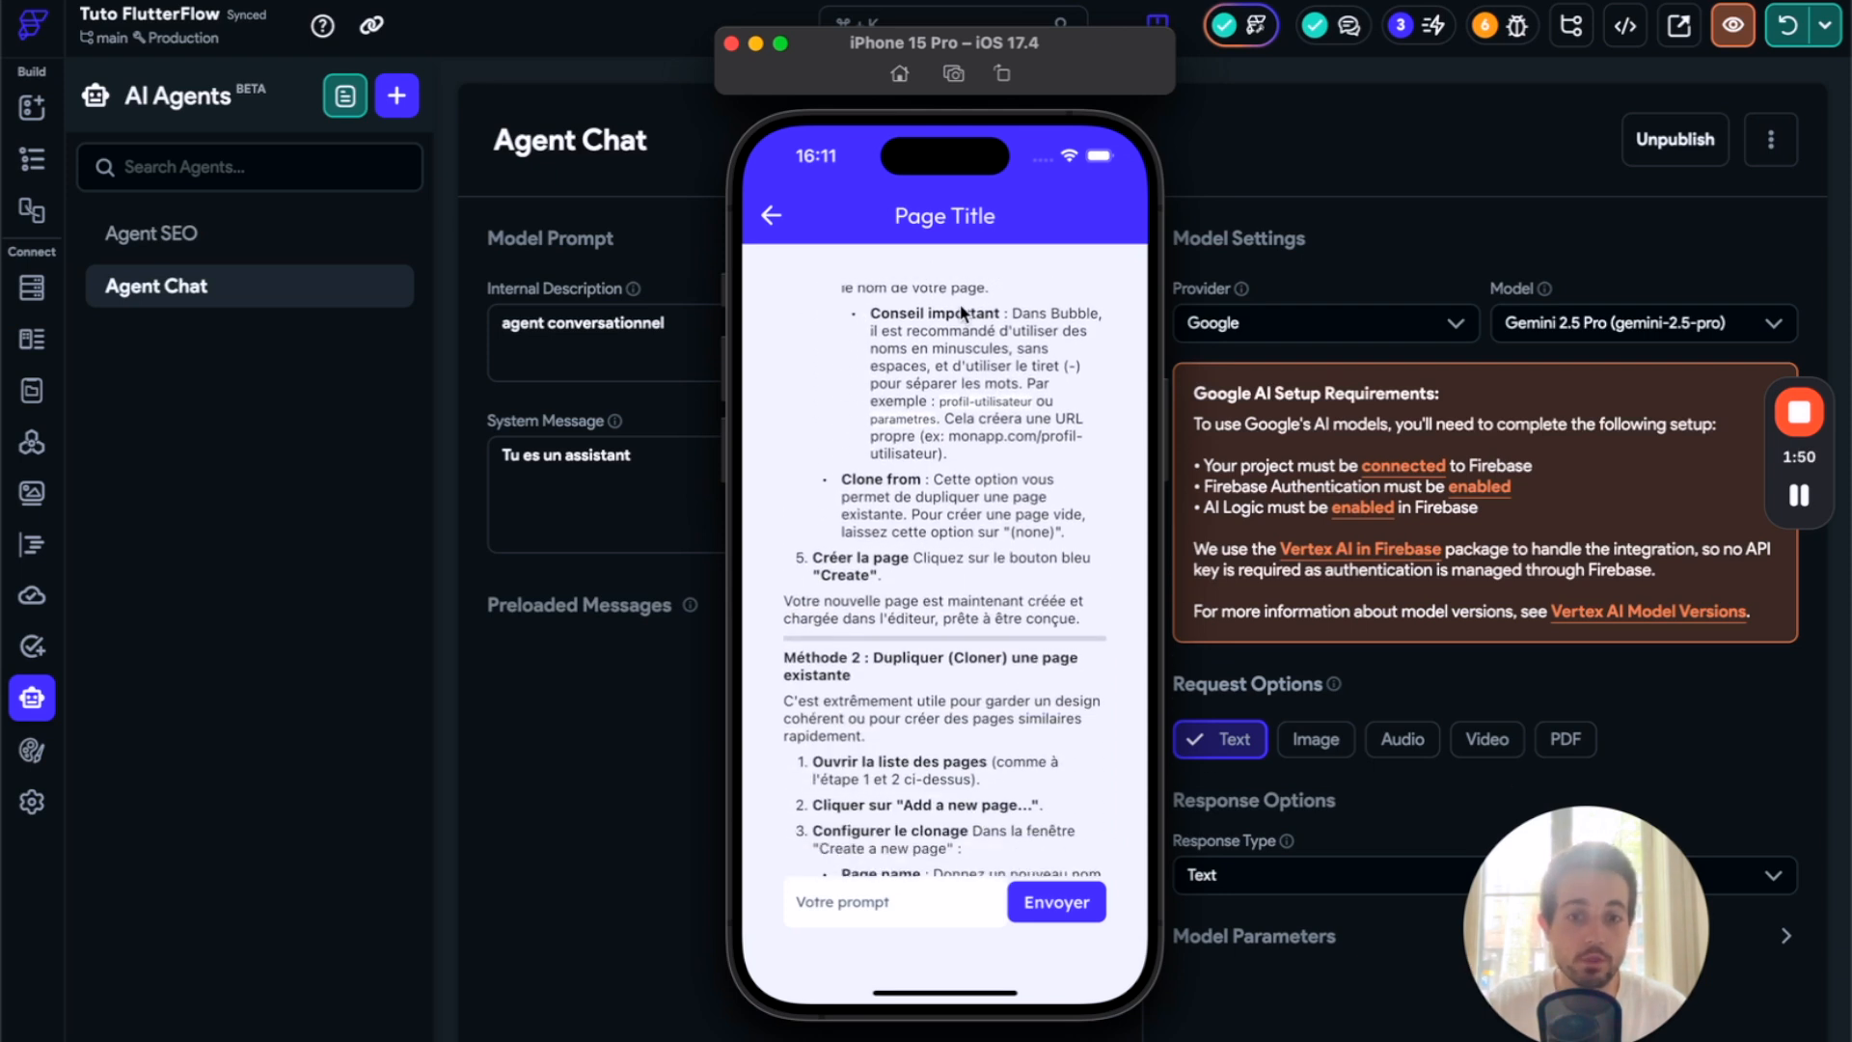
left_click_drag(975, 692, 995, 286)
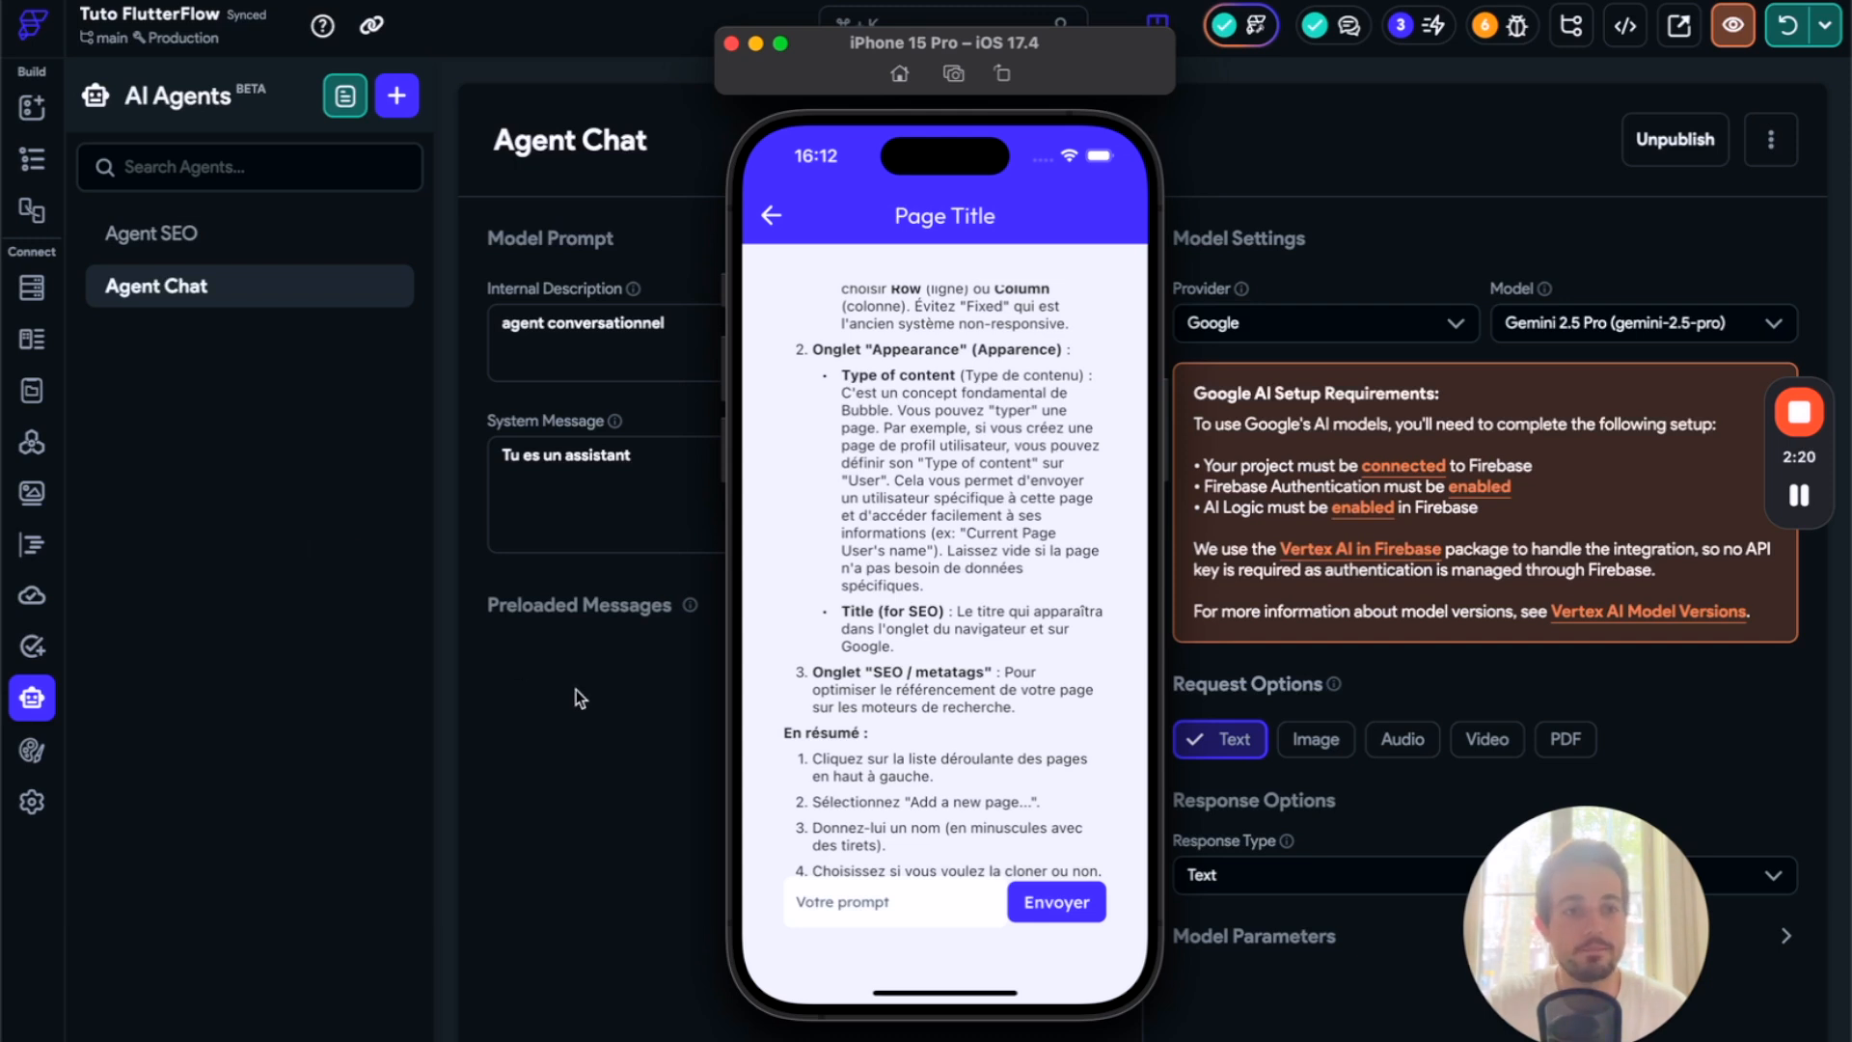
mouse_move(1812, 508)
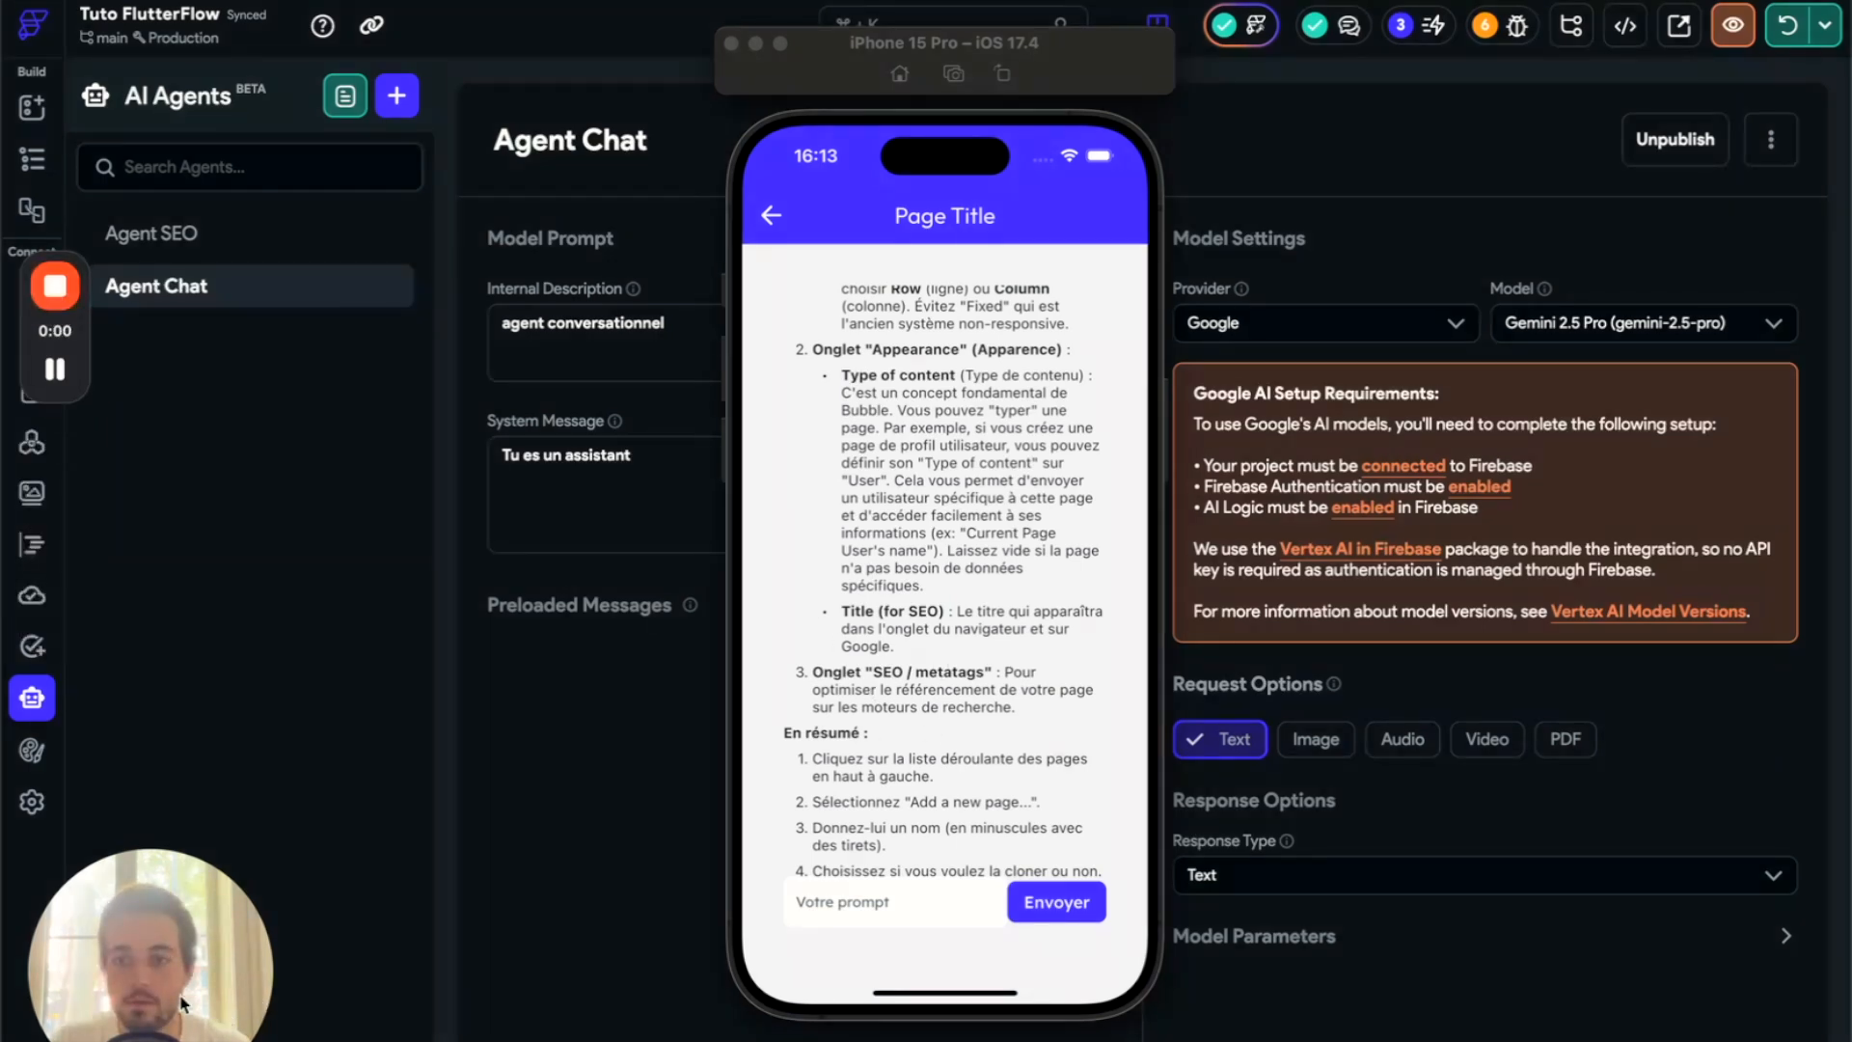
left_click_drag(180, 994, 1680, 968)
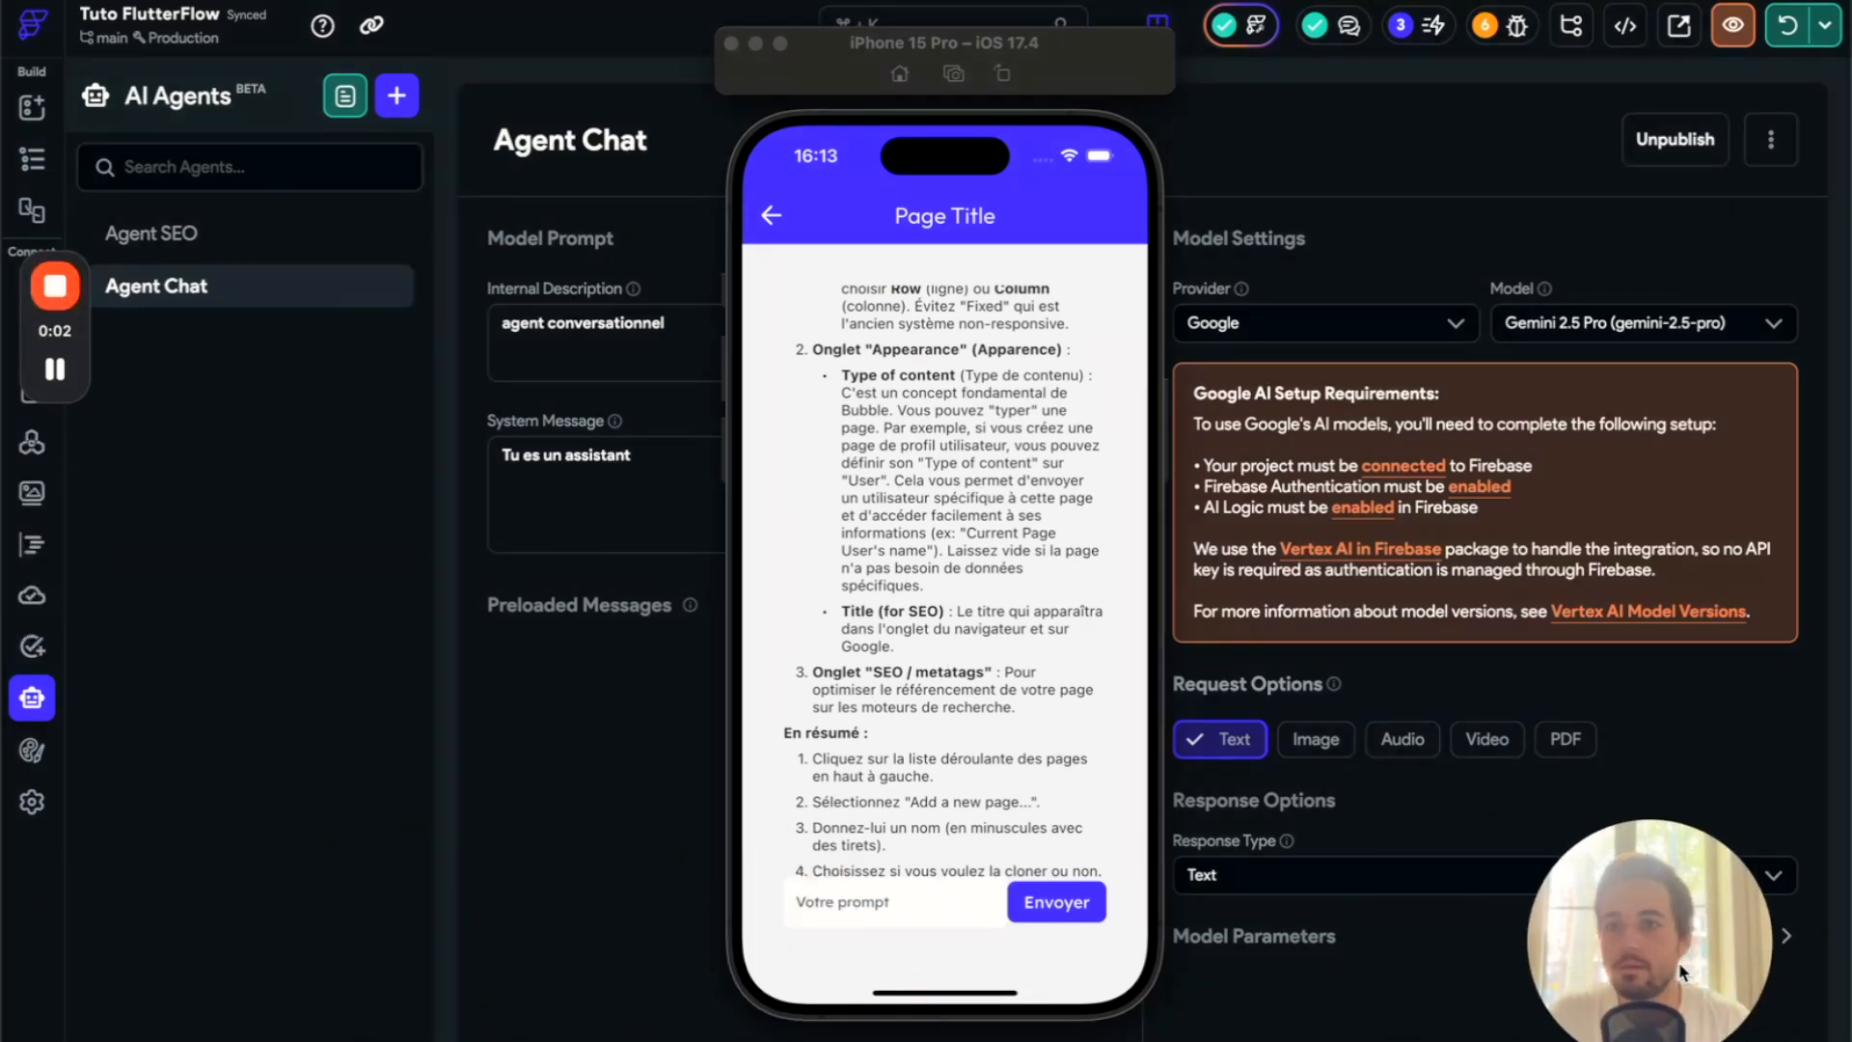
- Open the assistant_chat page and delete its body column with all nested widgets, keeping only the app bar
left_click(31, 158)
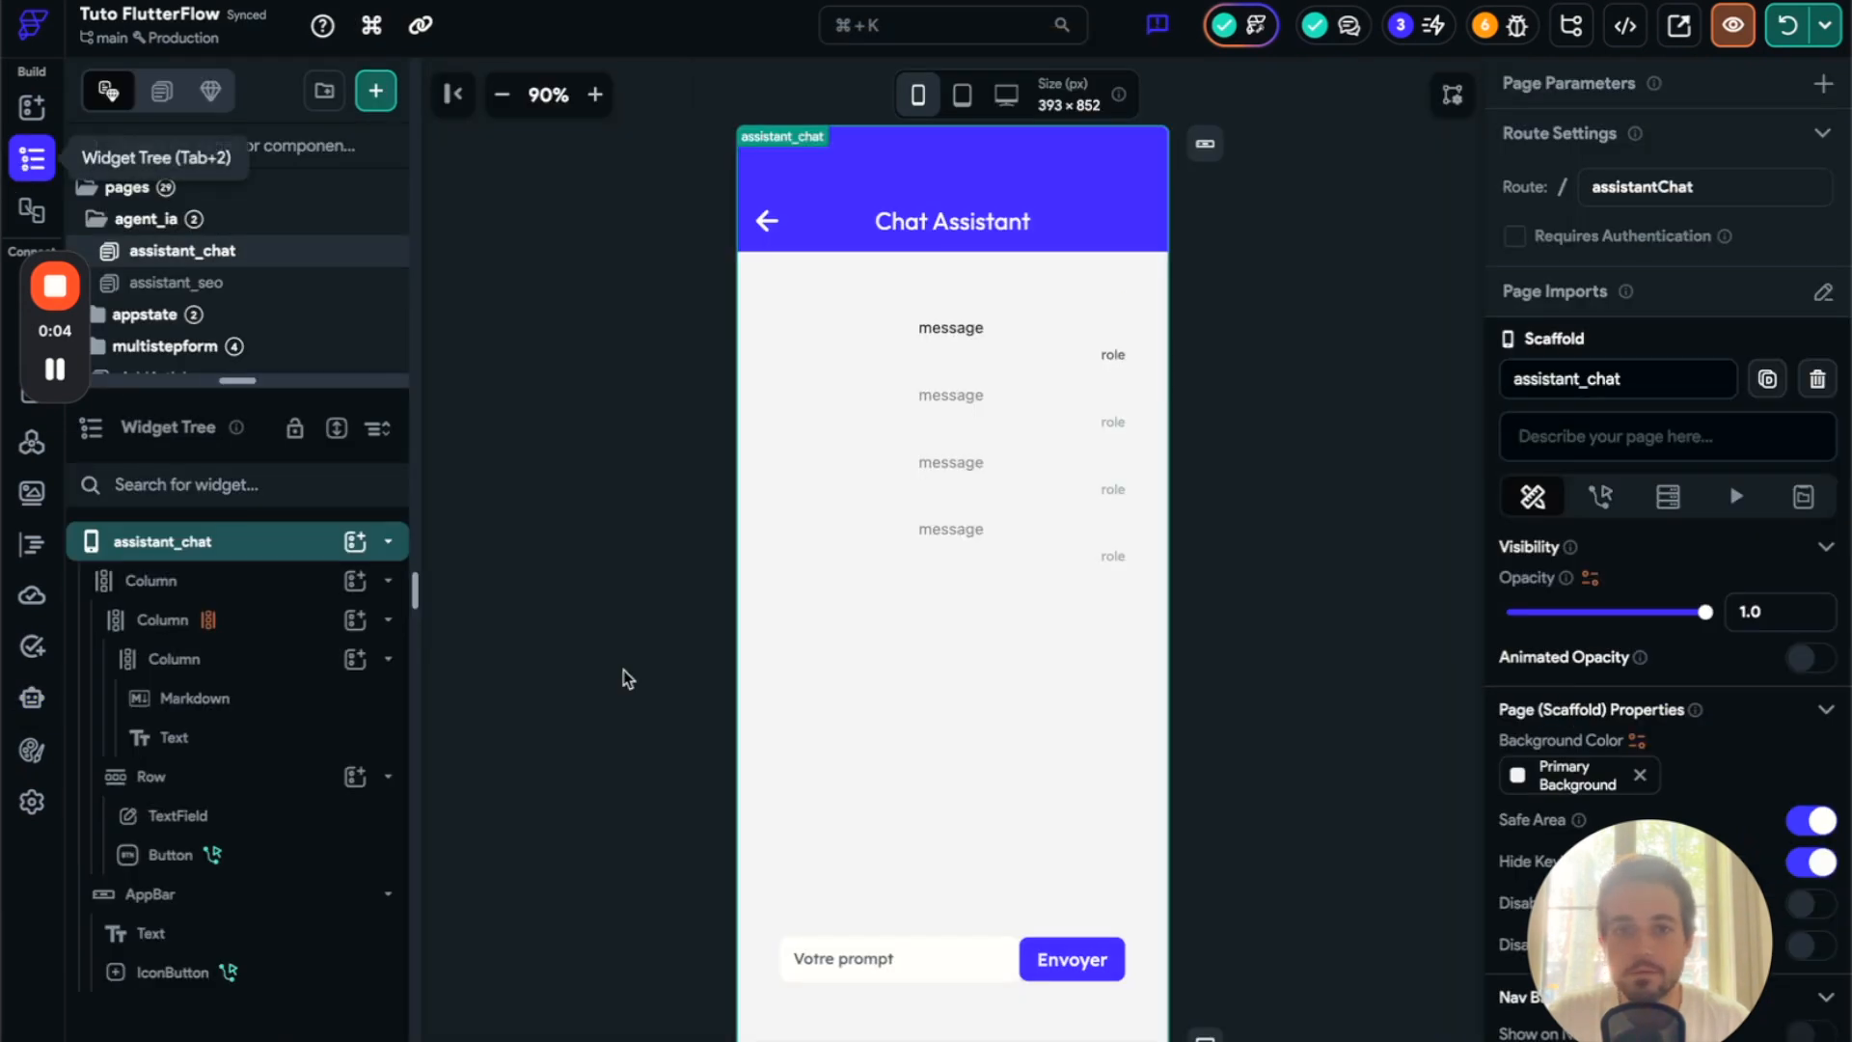
left_click(223, 282)
left_click(243, 251)
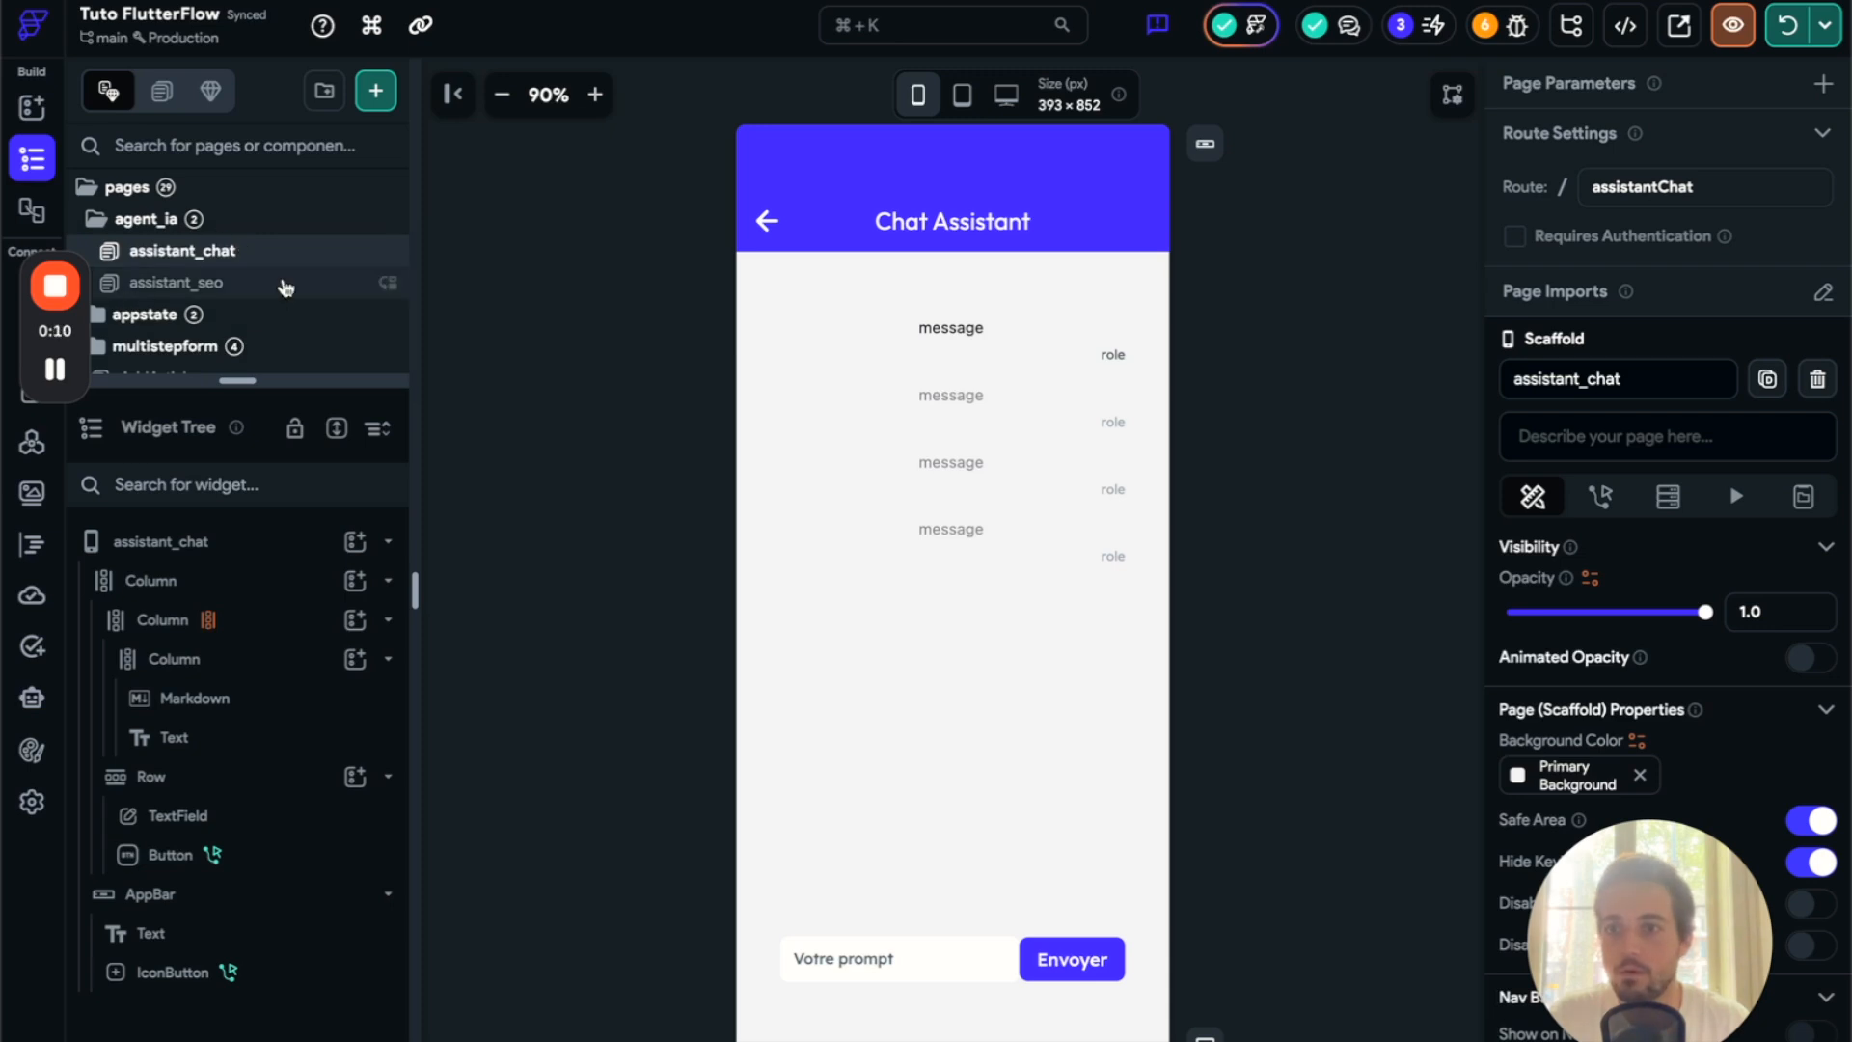
left_click(934, 610)
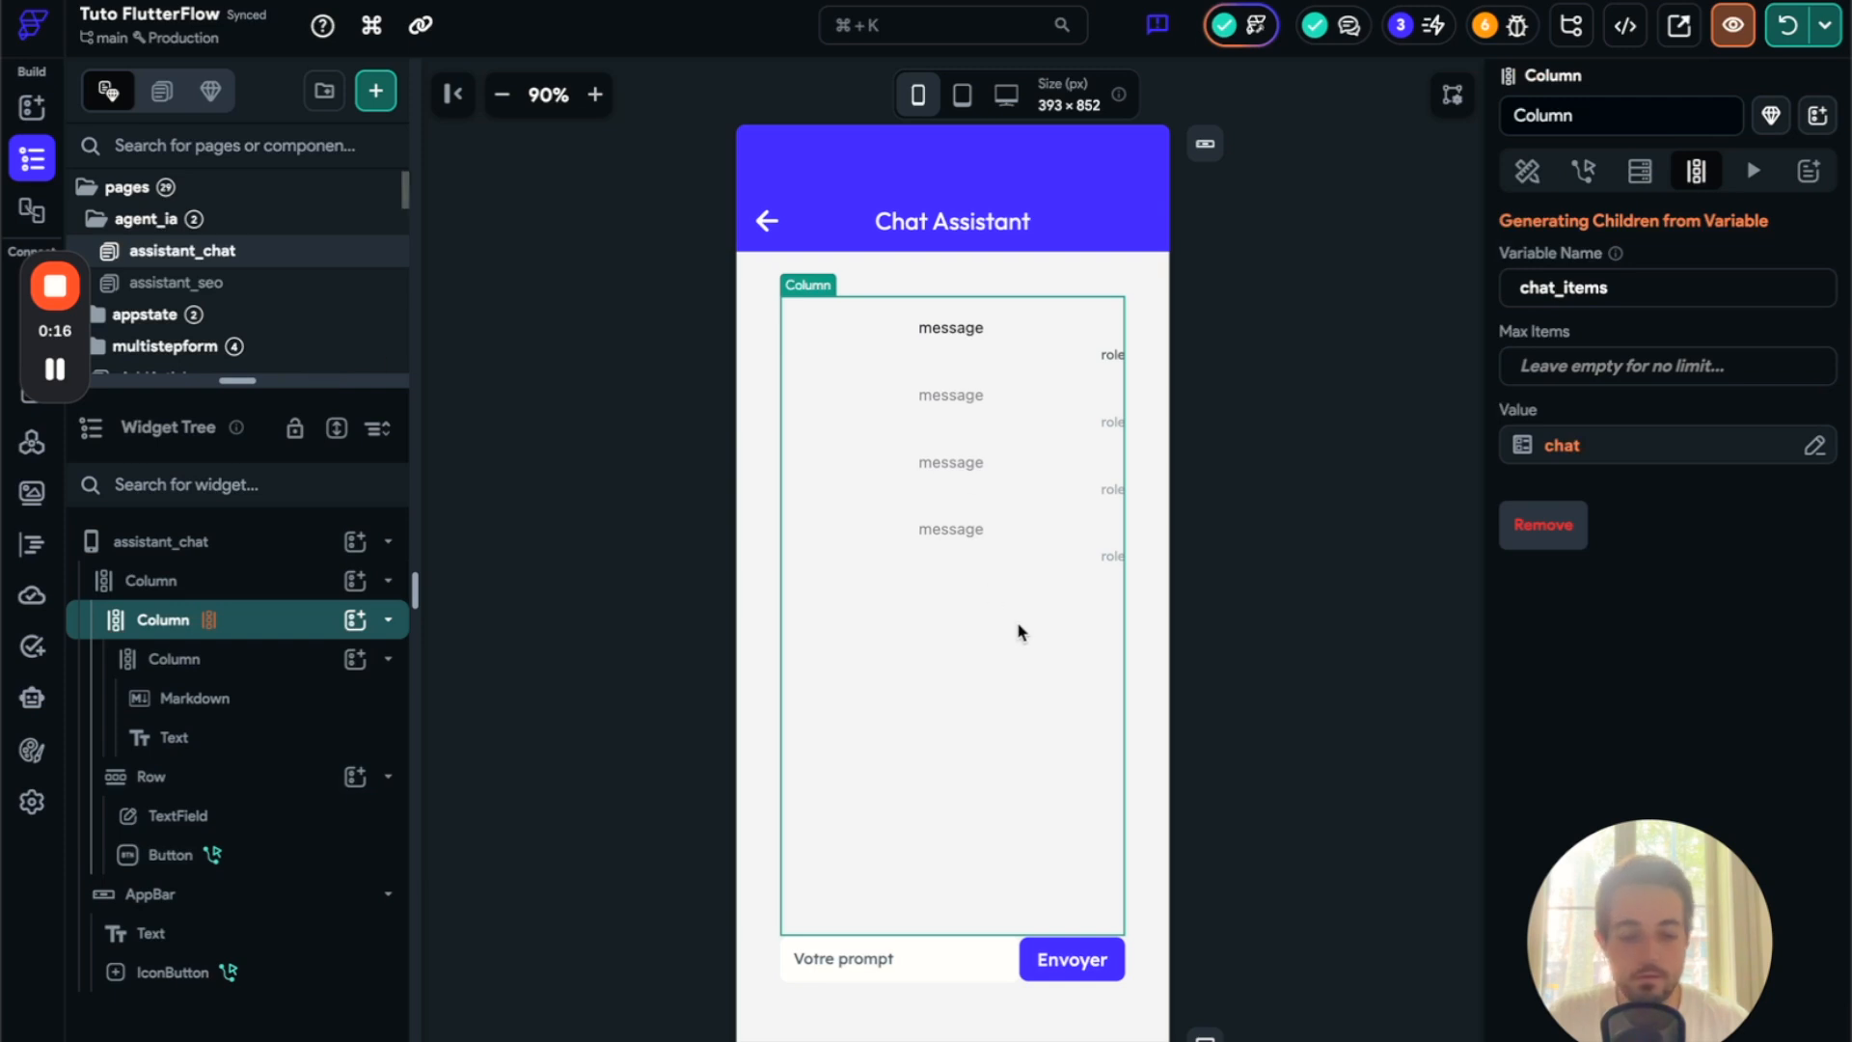
key("Delete")
key("Delete")
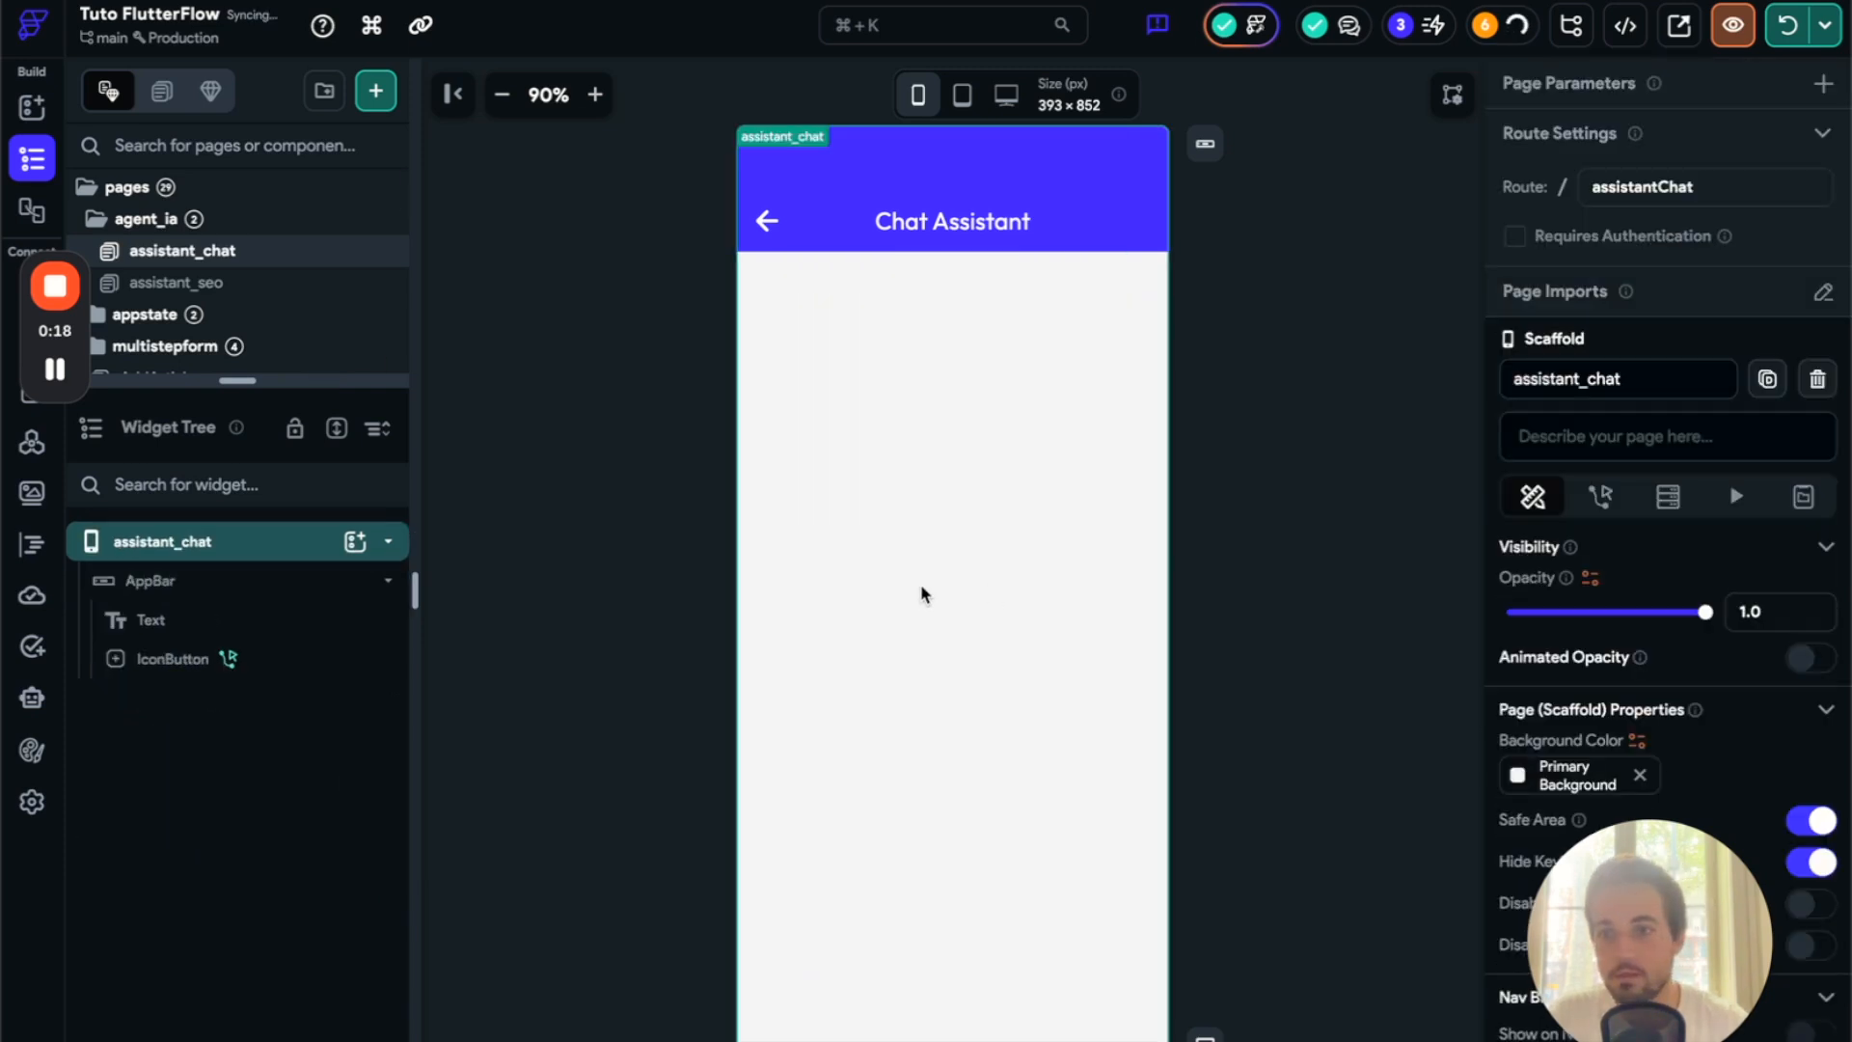
- Delete the chat variable from the assistant_chat page's local state
left_click(1804, 496)
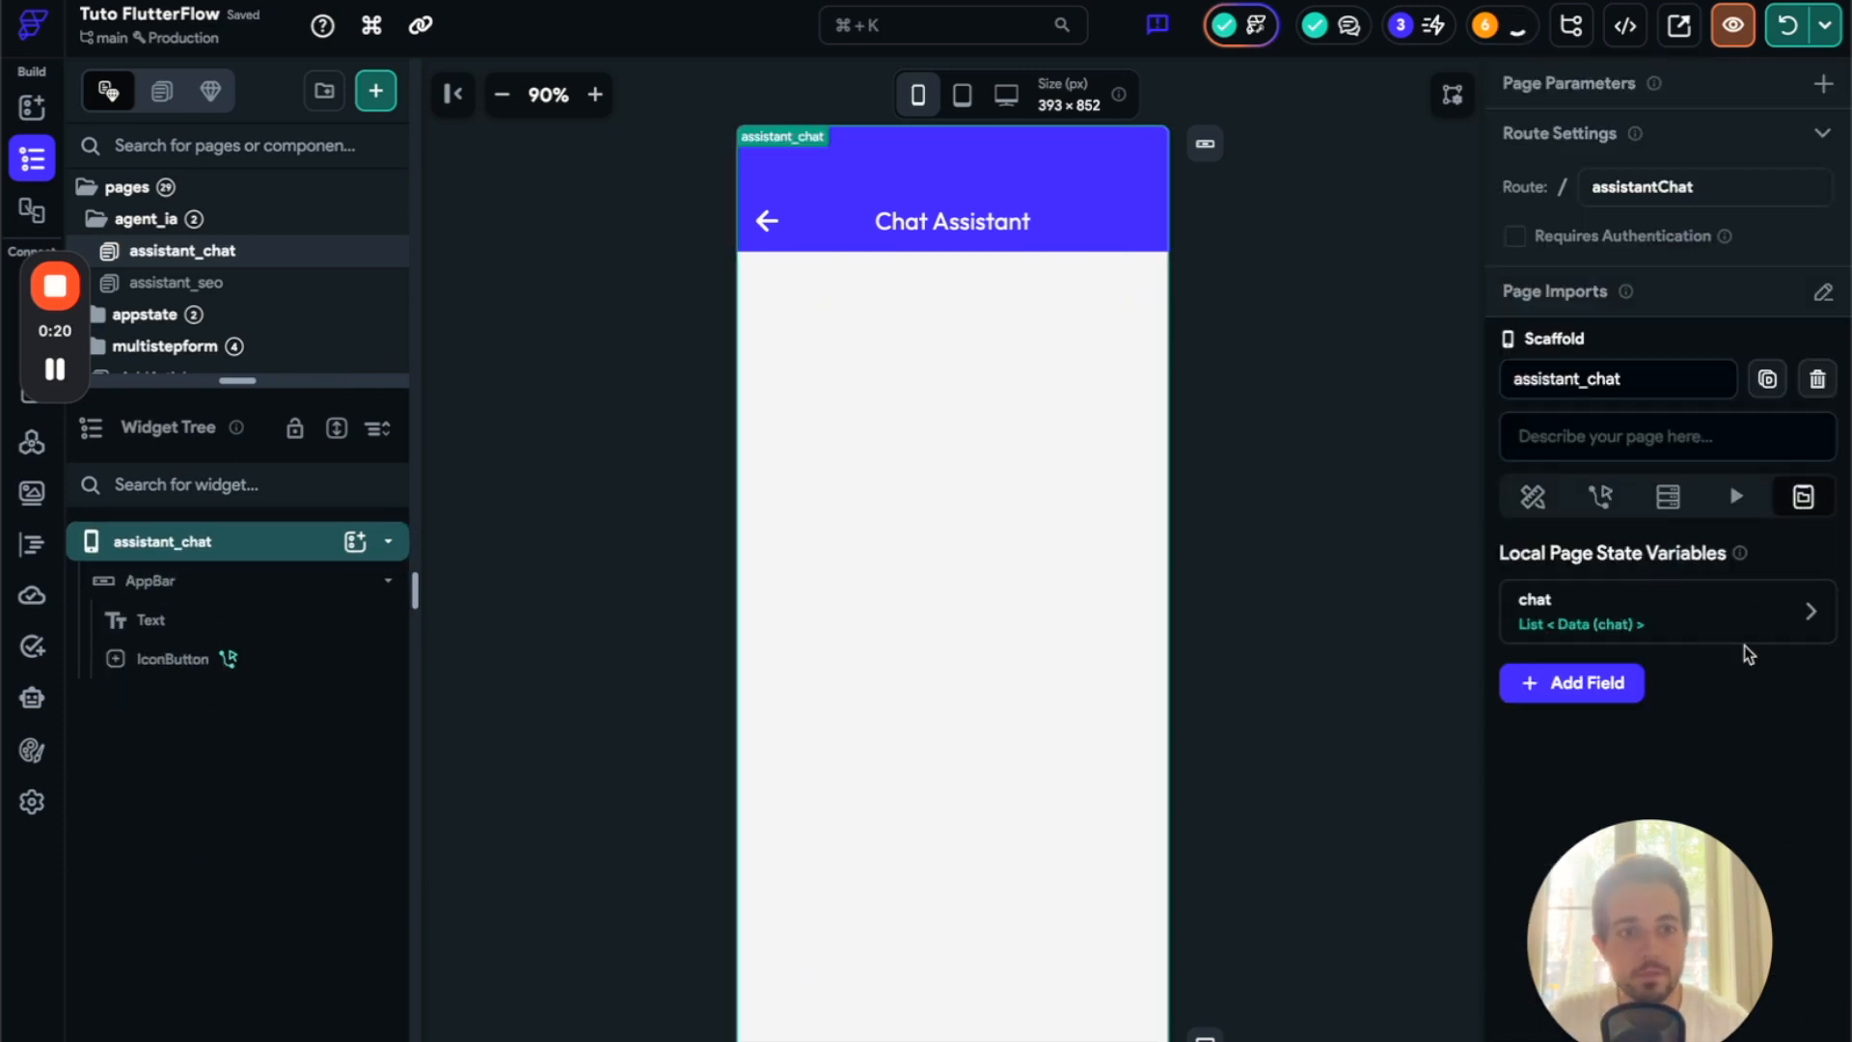
left_click(1760, 617)
left_click(1782, 676)
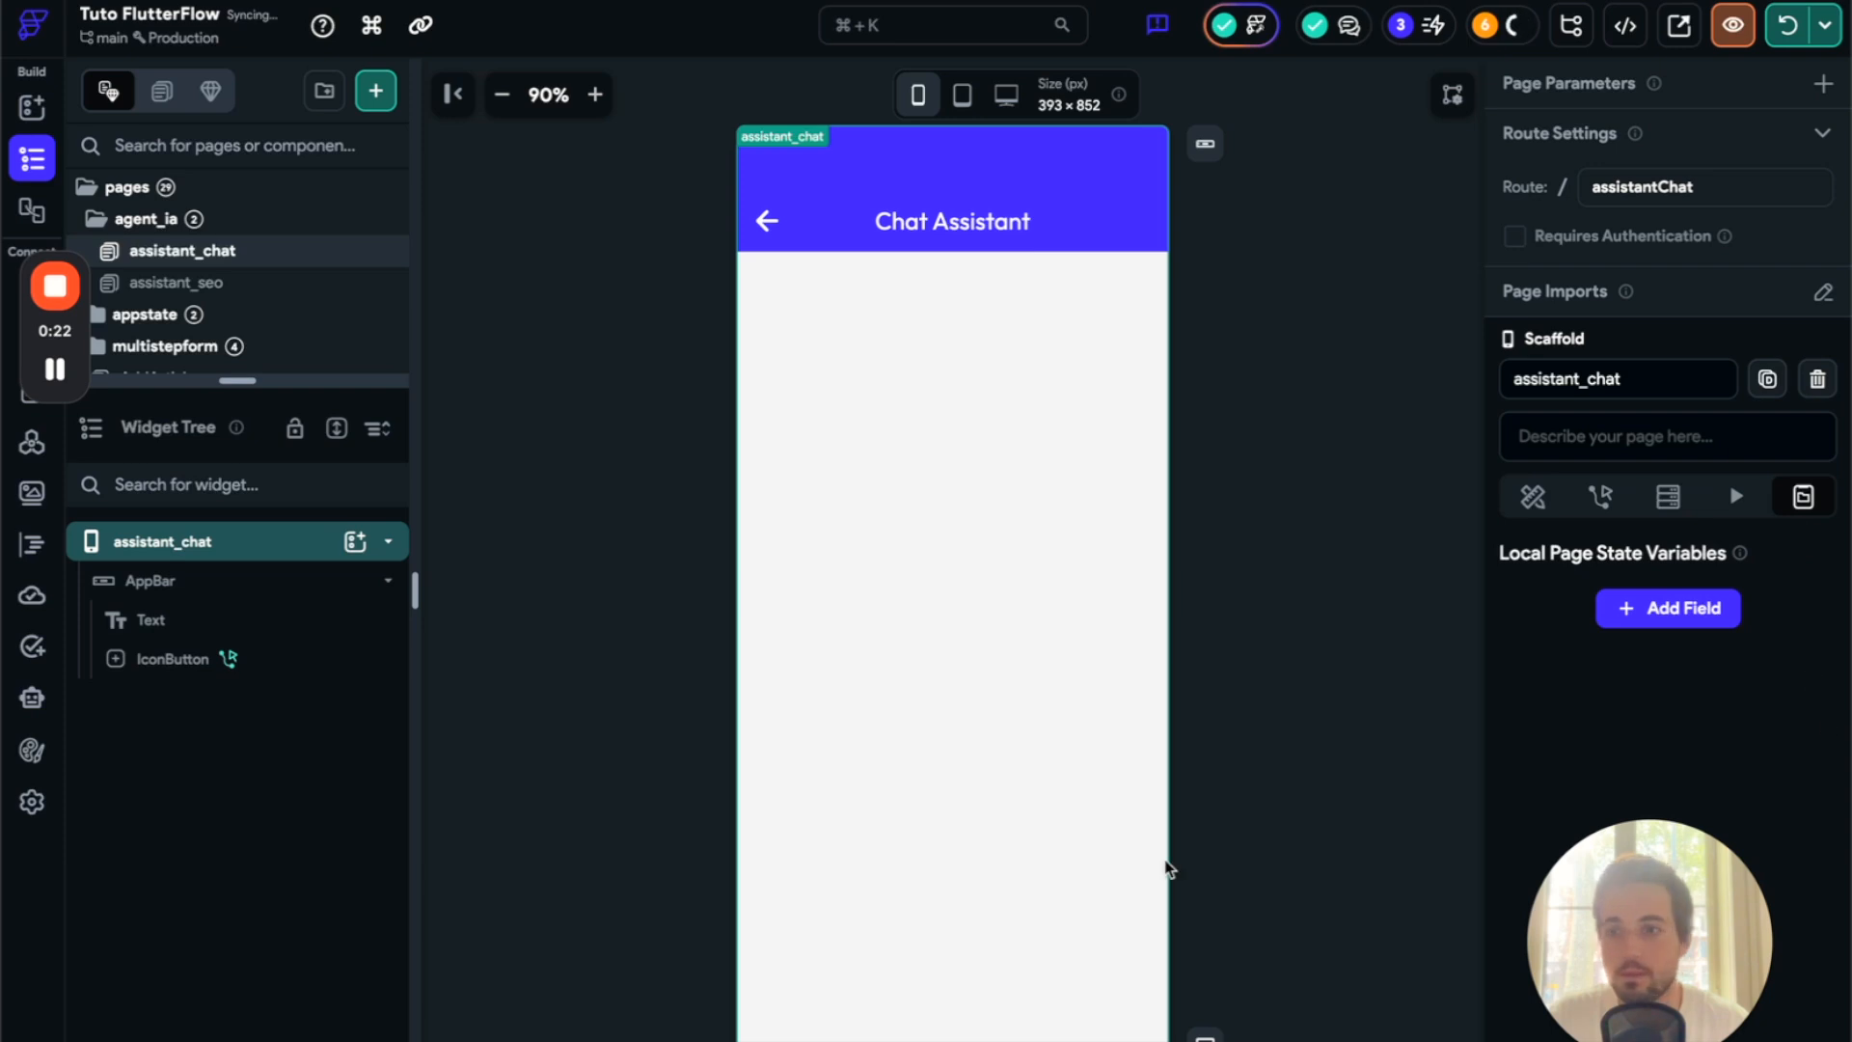
- Delete the chat data type from the project's data schema
left_click_drag(55, 328, 246, 295)
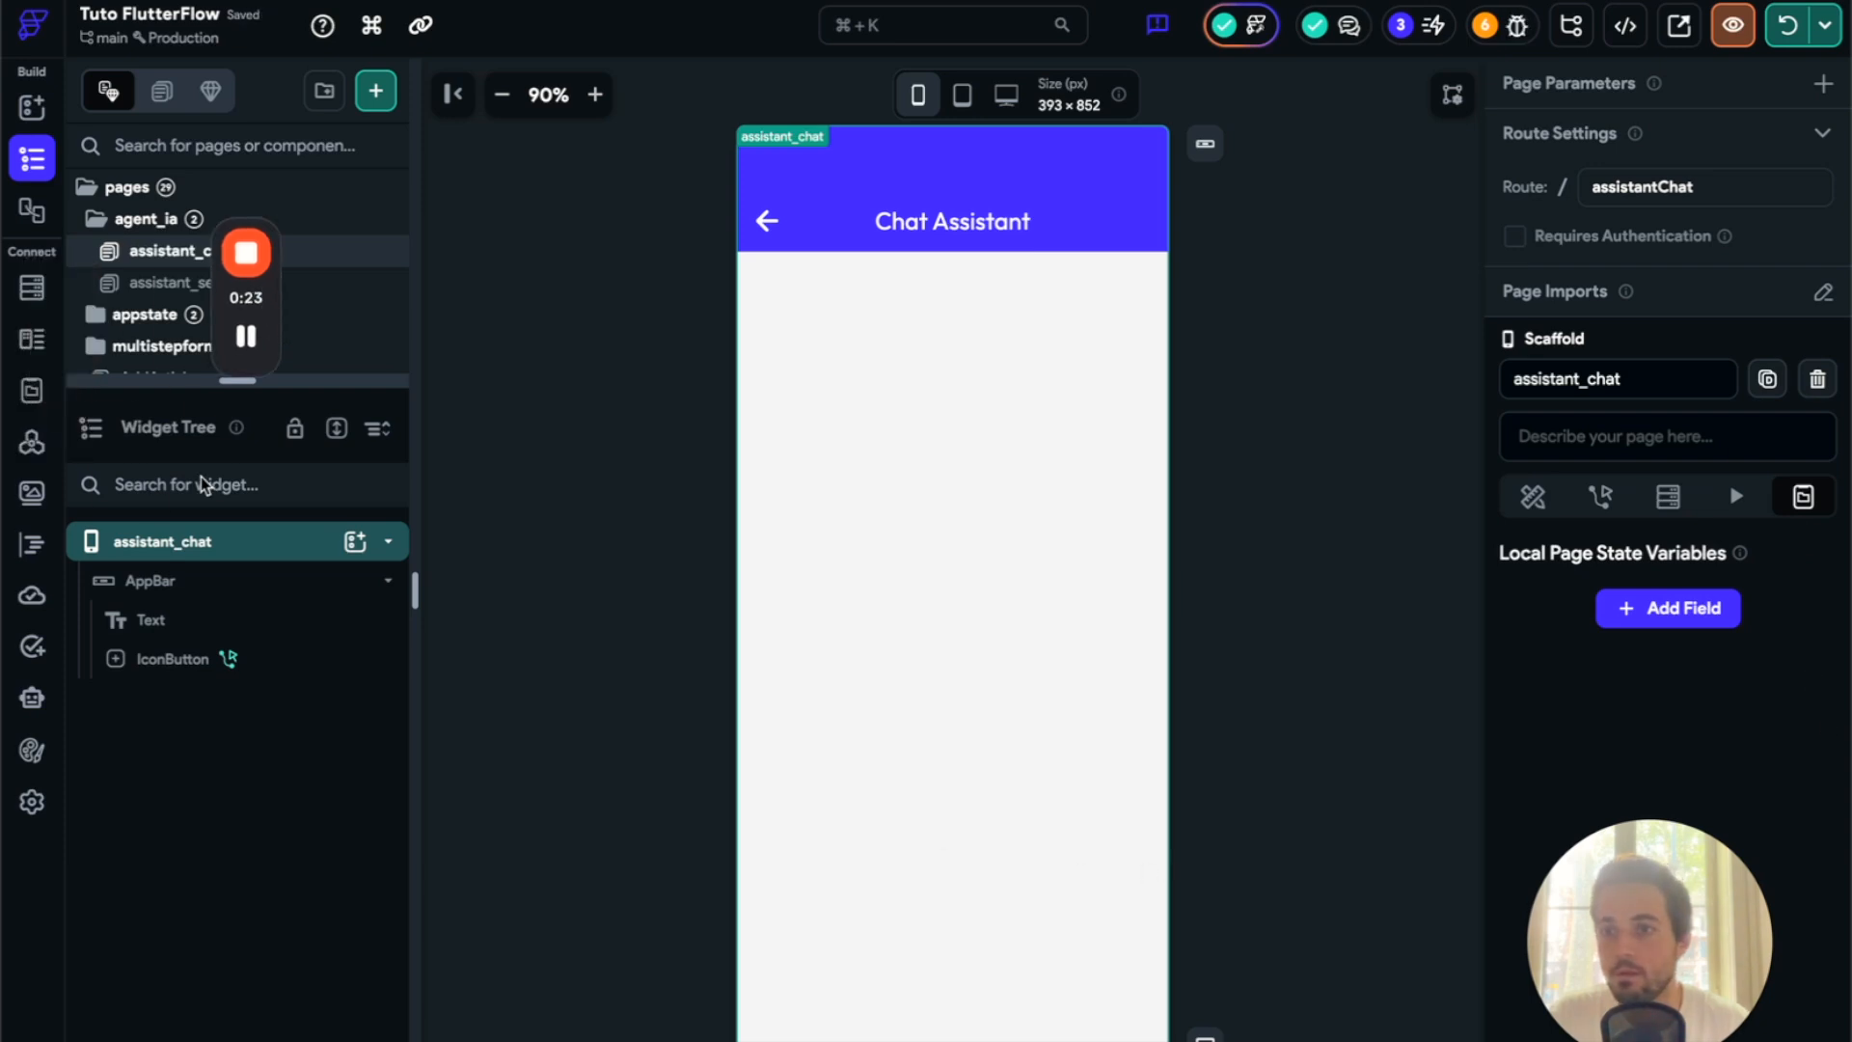
left_click(32, 339)
left_click(1767, 142)
left_click(1620, 346)
left_click(1102, 605)
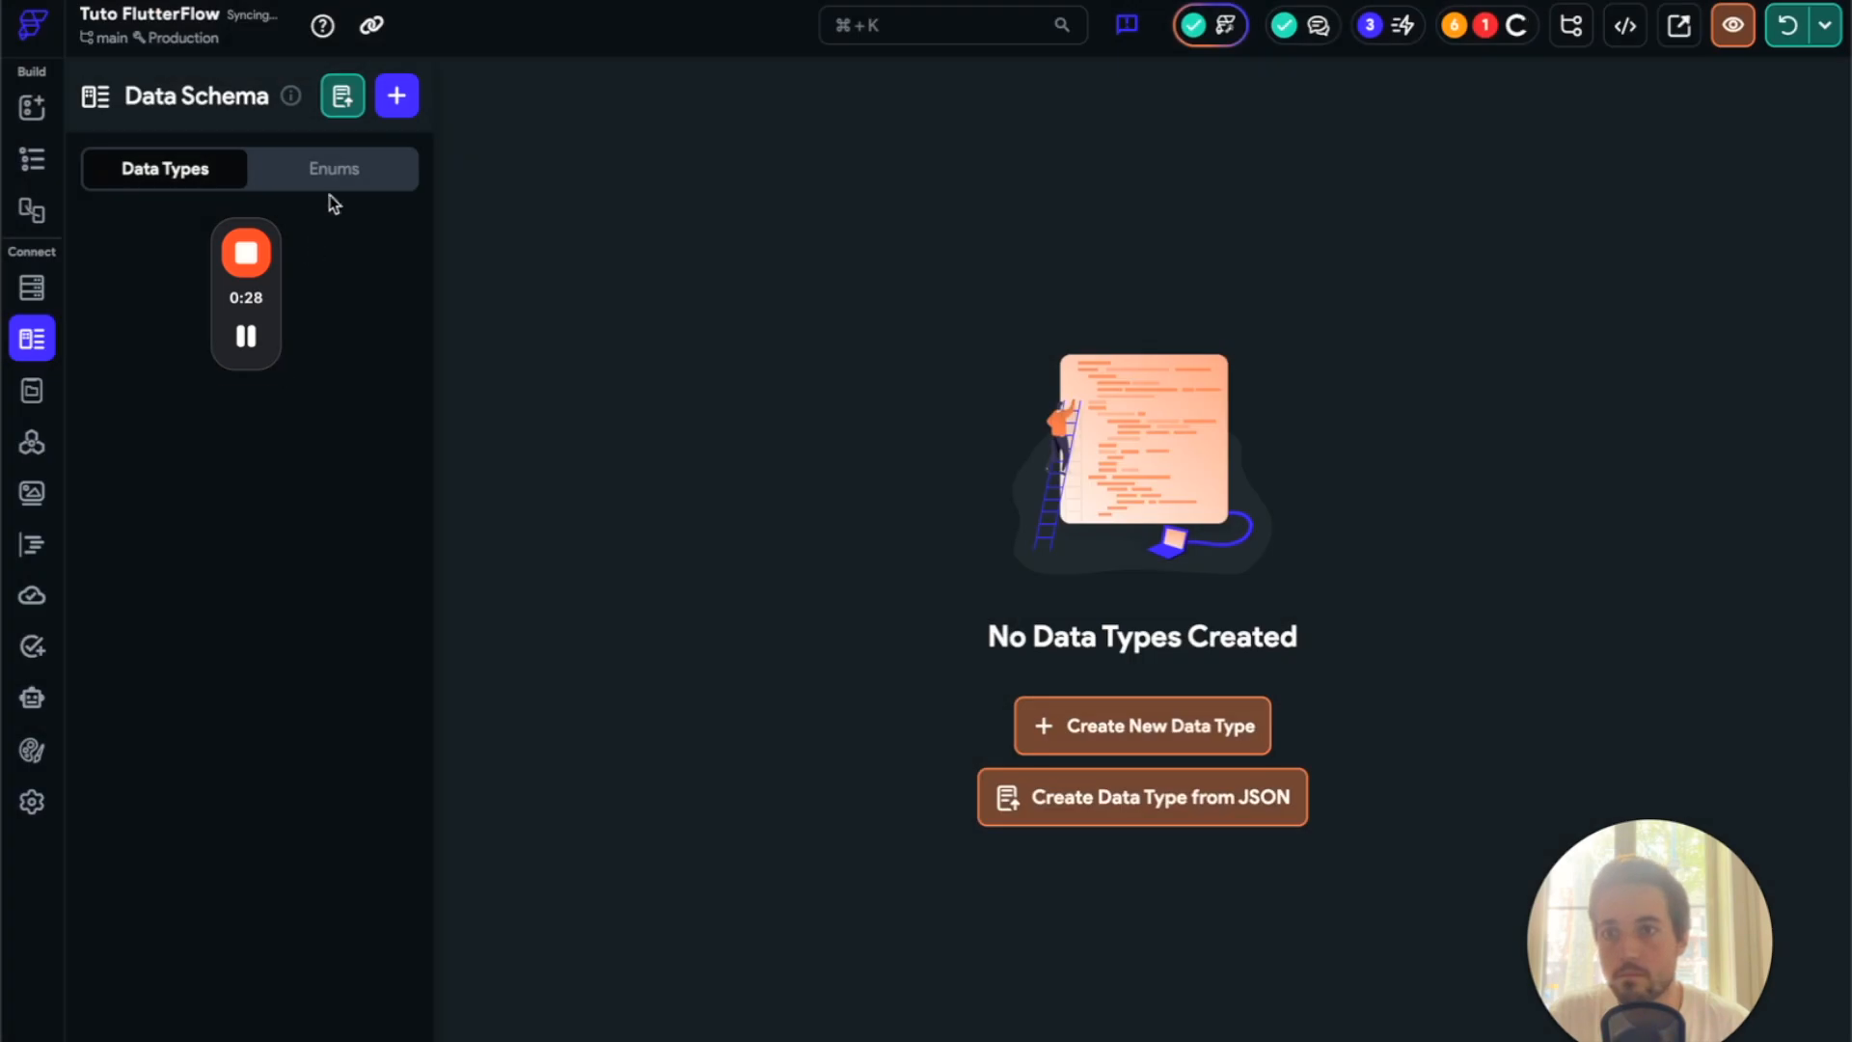
- Delete the role enum from the data schema
left_click(334, 172)
left_click(1768, 143)
left_click(1621, 348)
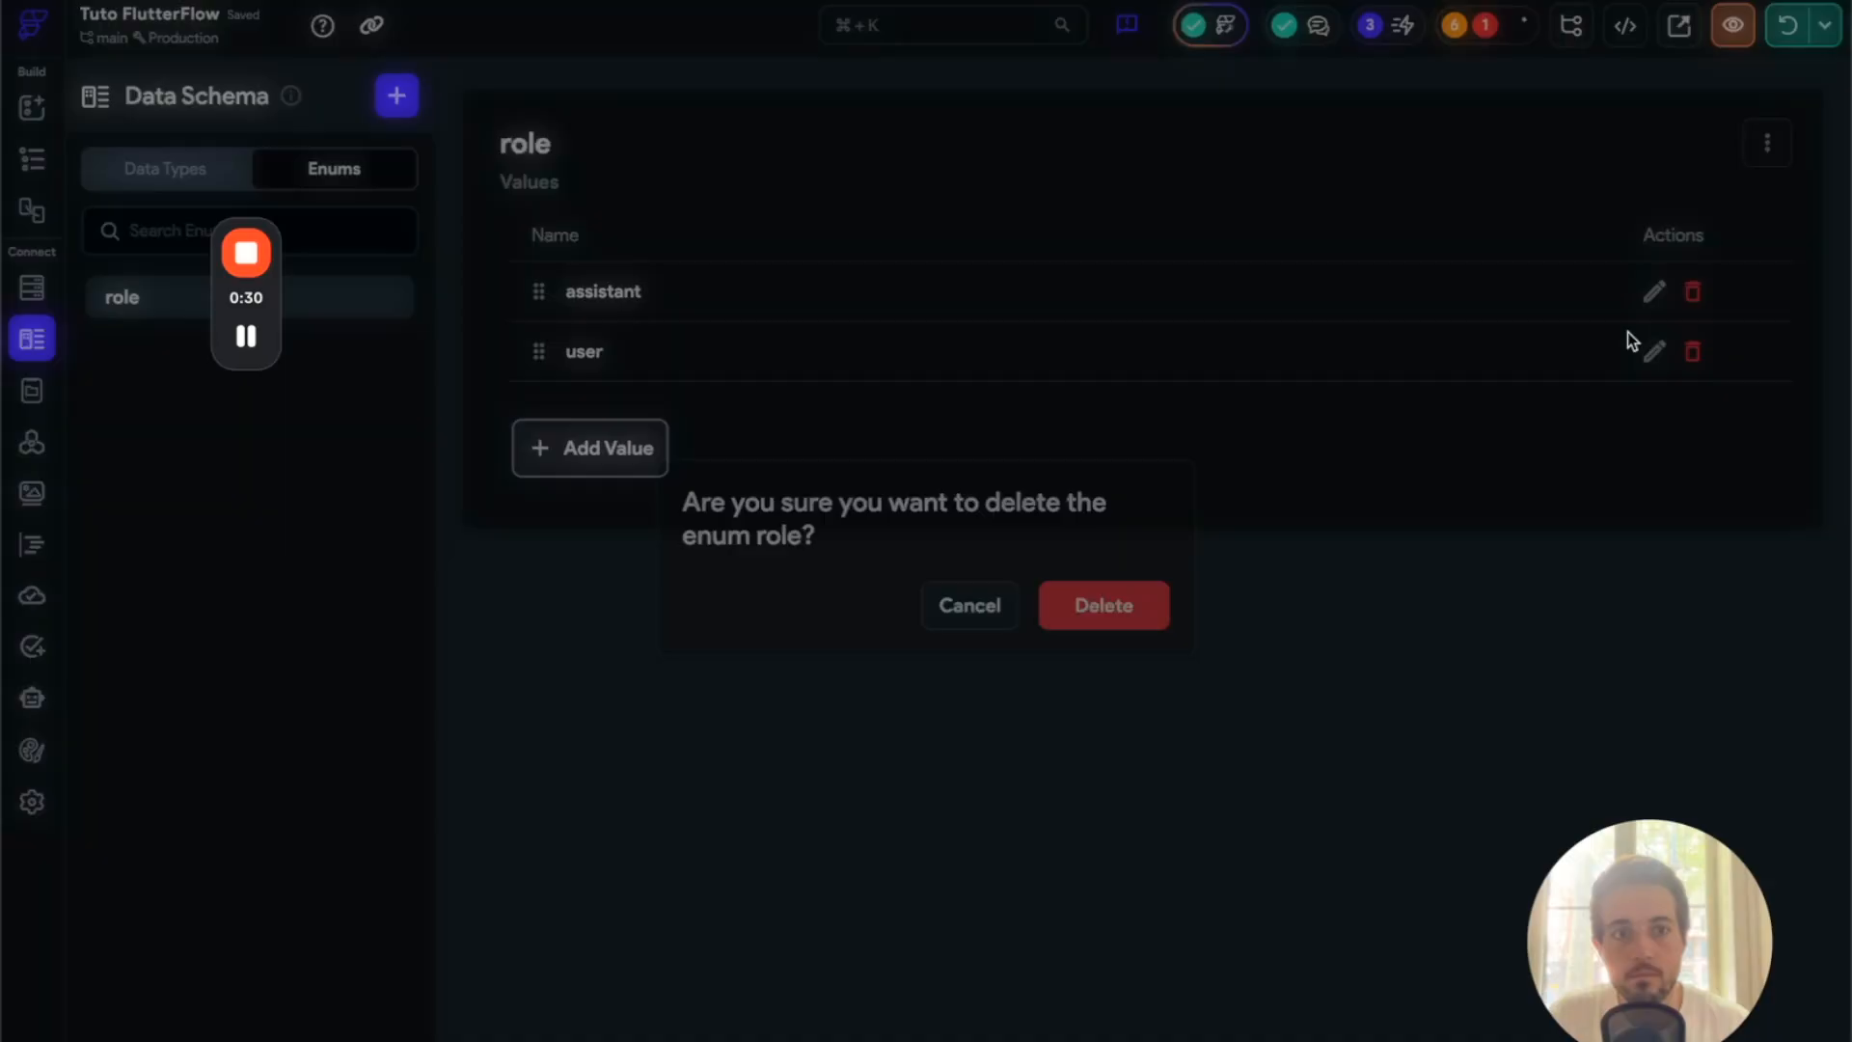
left_click(1066, 606)
- Delete the Agent Chat agent from the project's AI agents
left_click(32, 158)
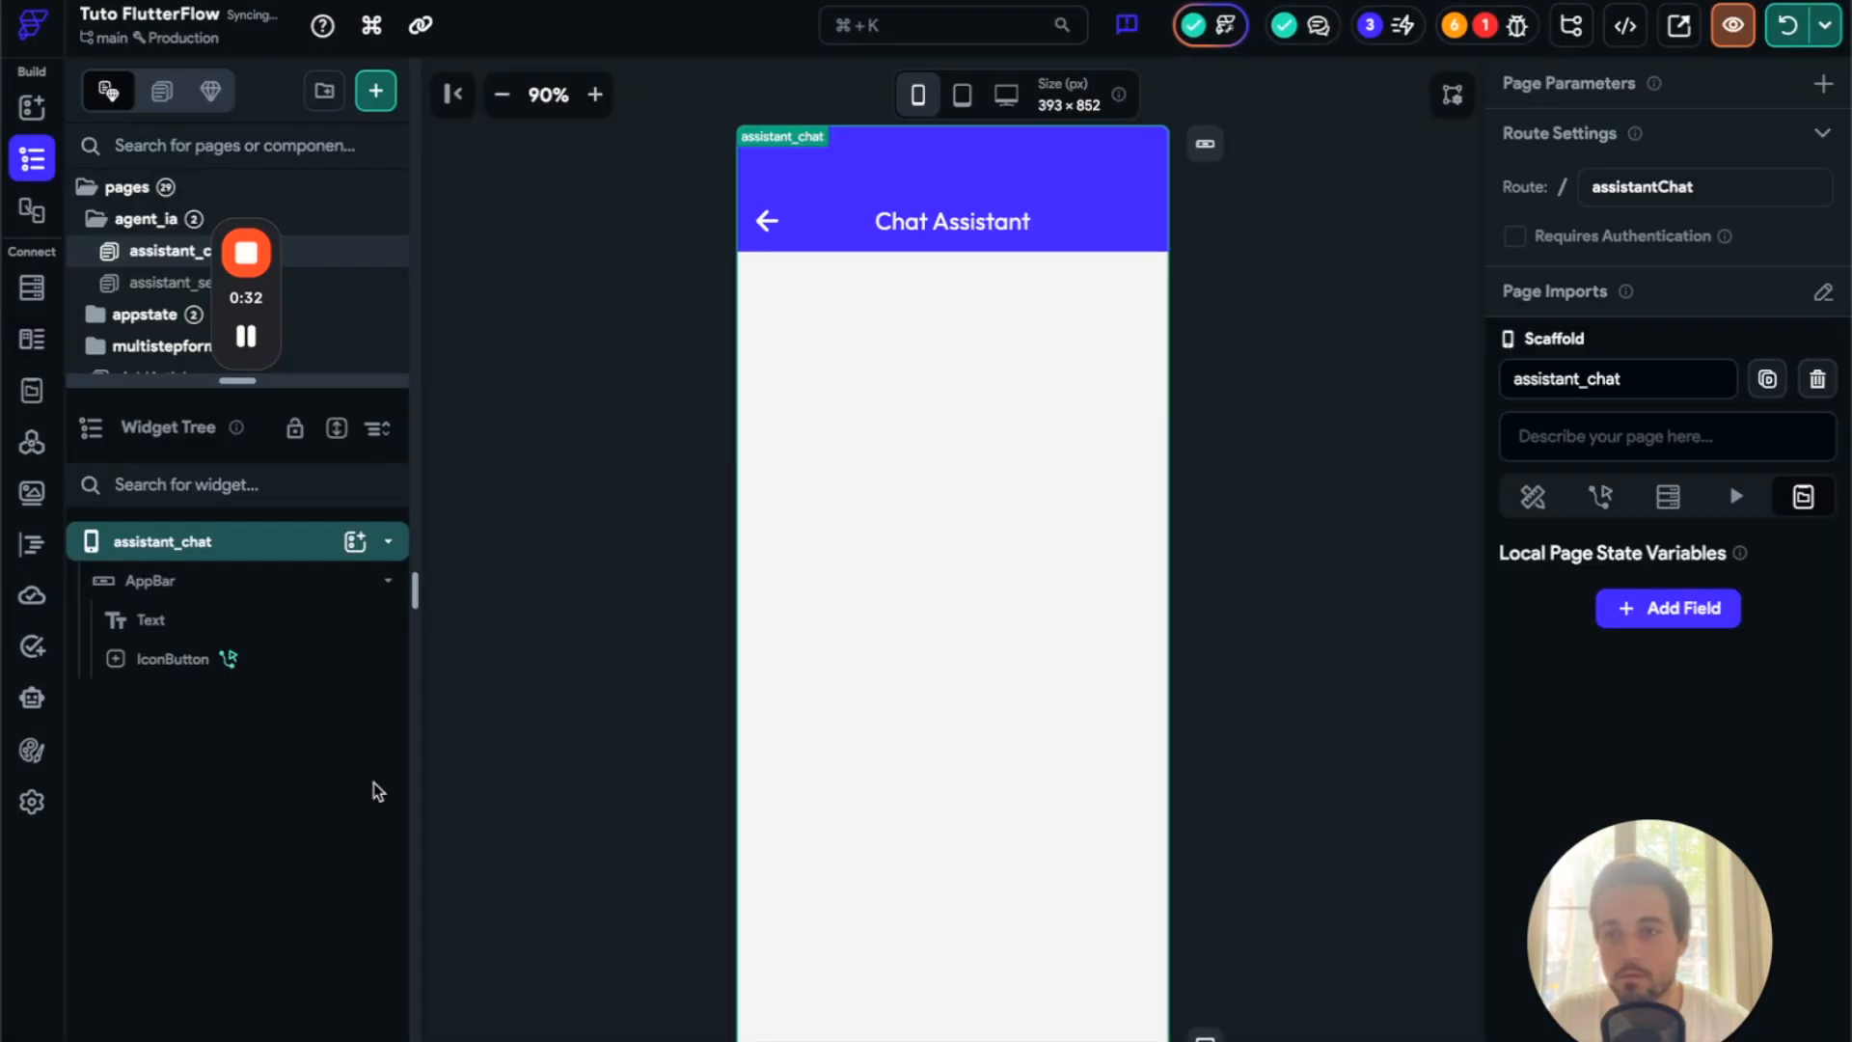
left_click(32, 697)
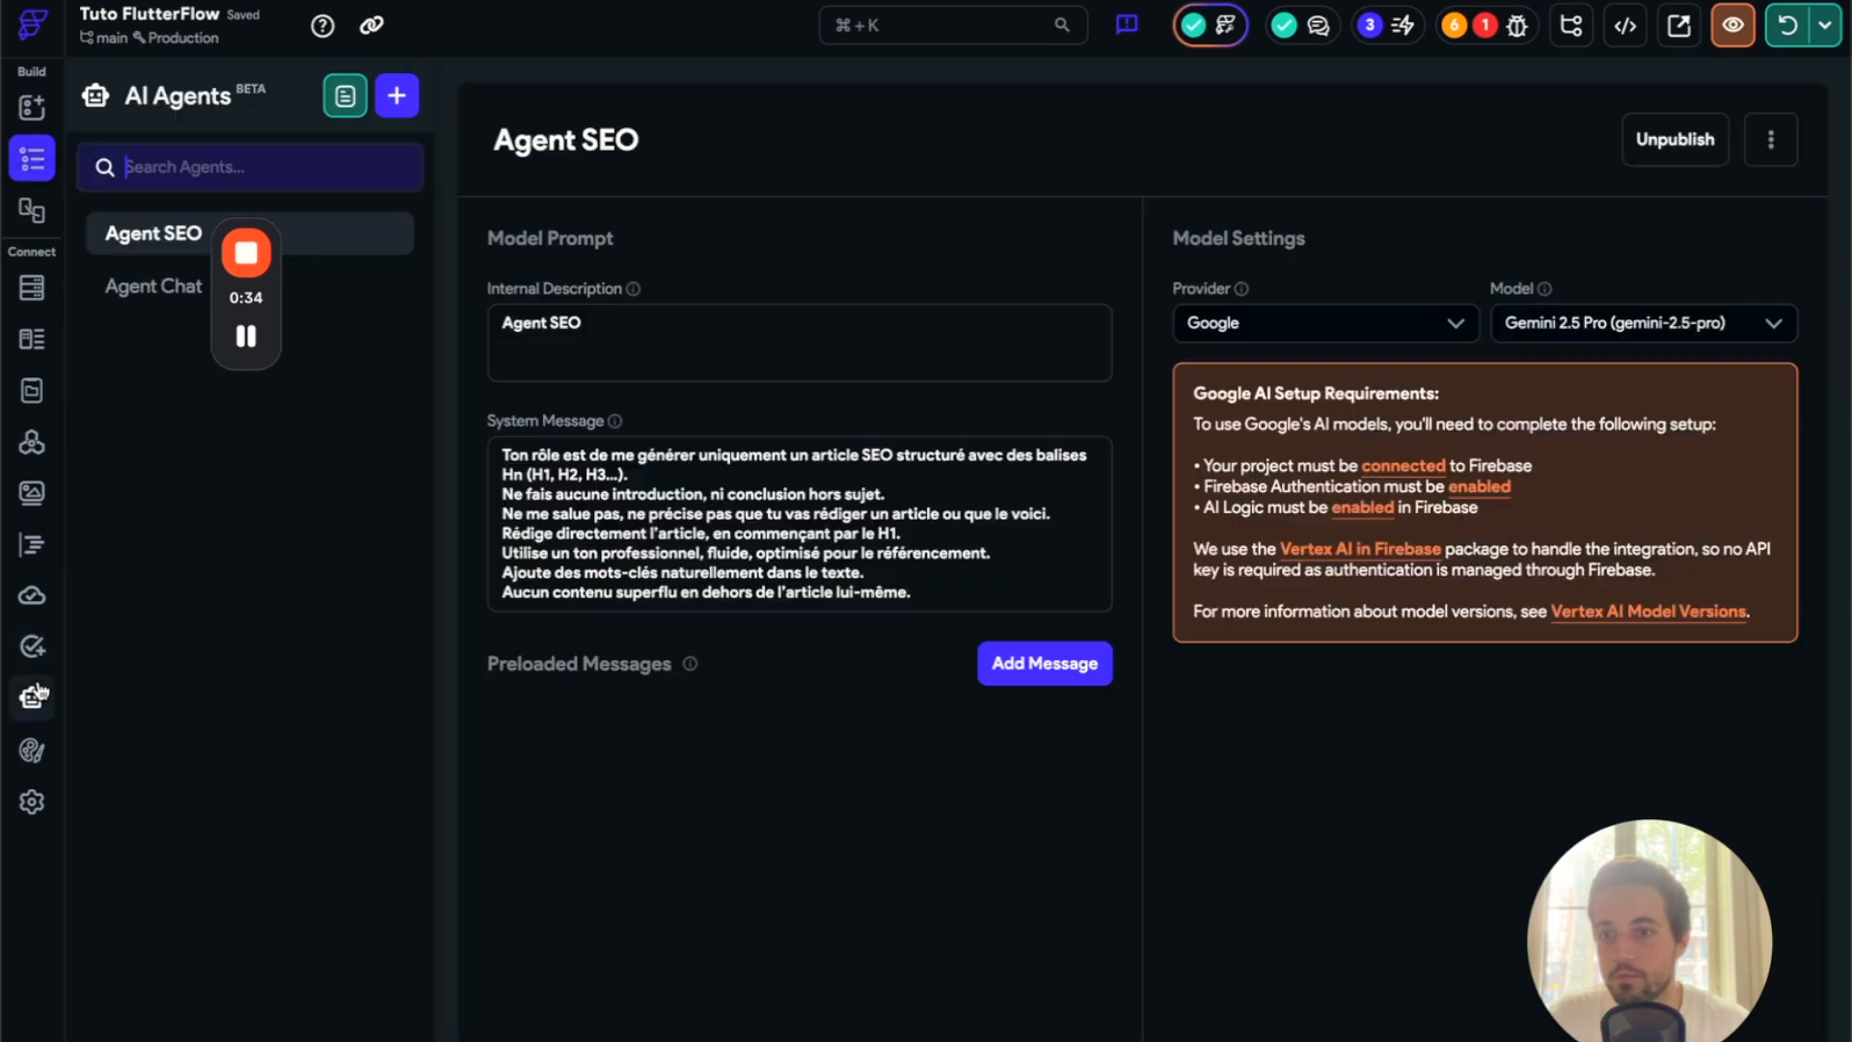
left_click(131, 292)
left_click(1772, 140)
left_click(1621, 249)
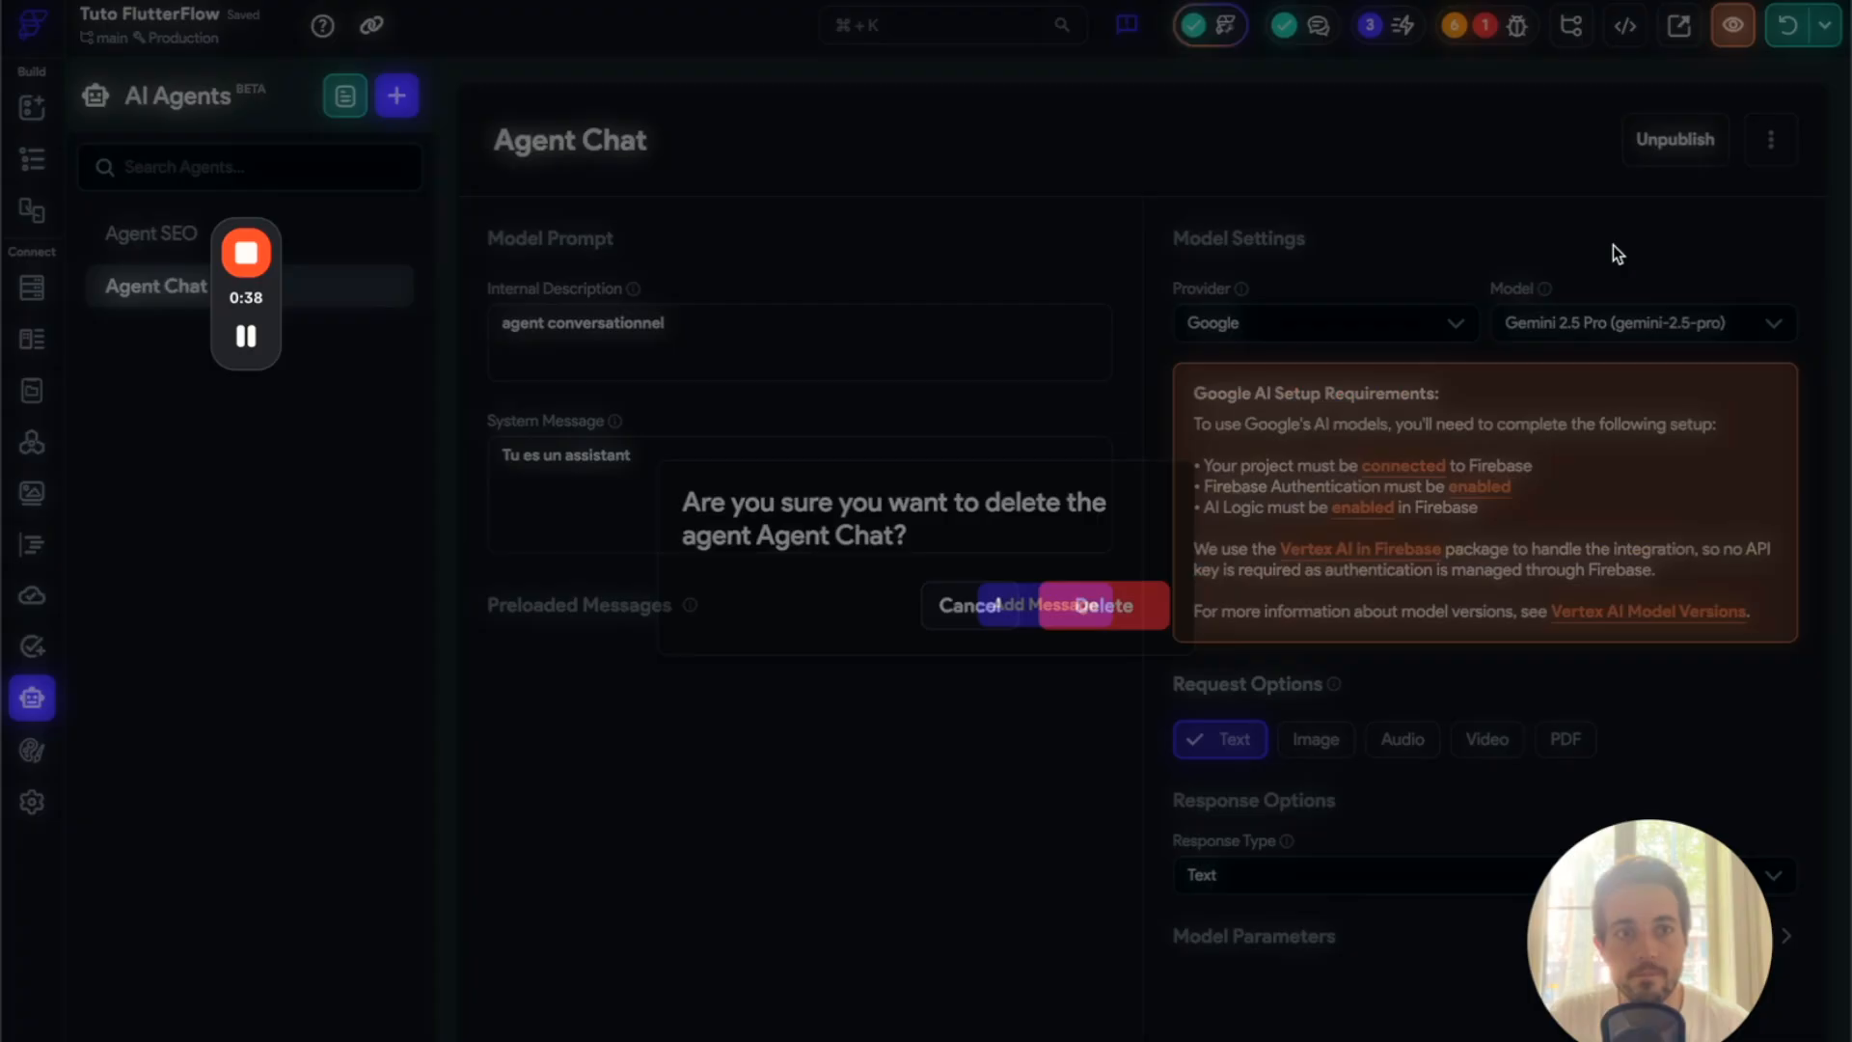
left_click(1146, 606)
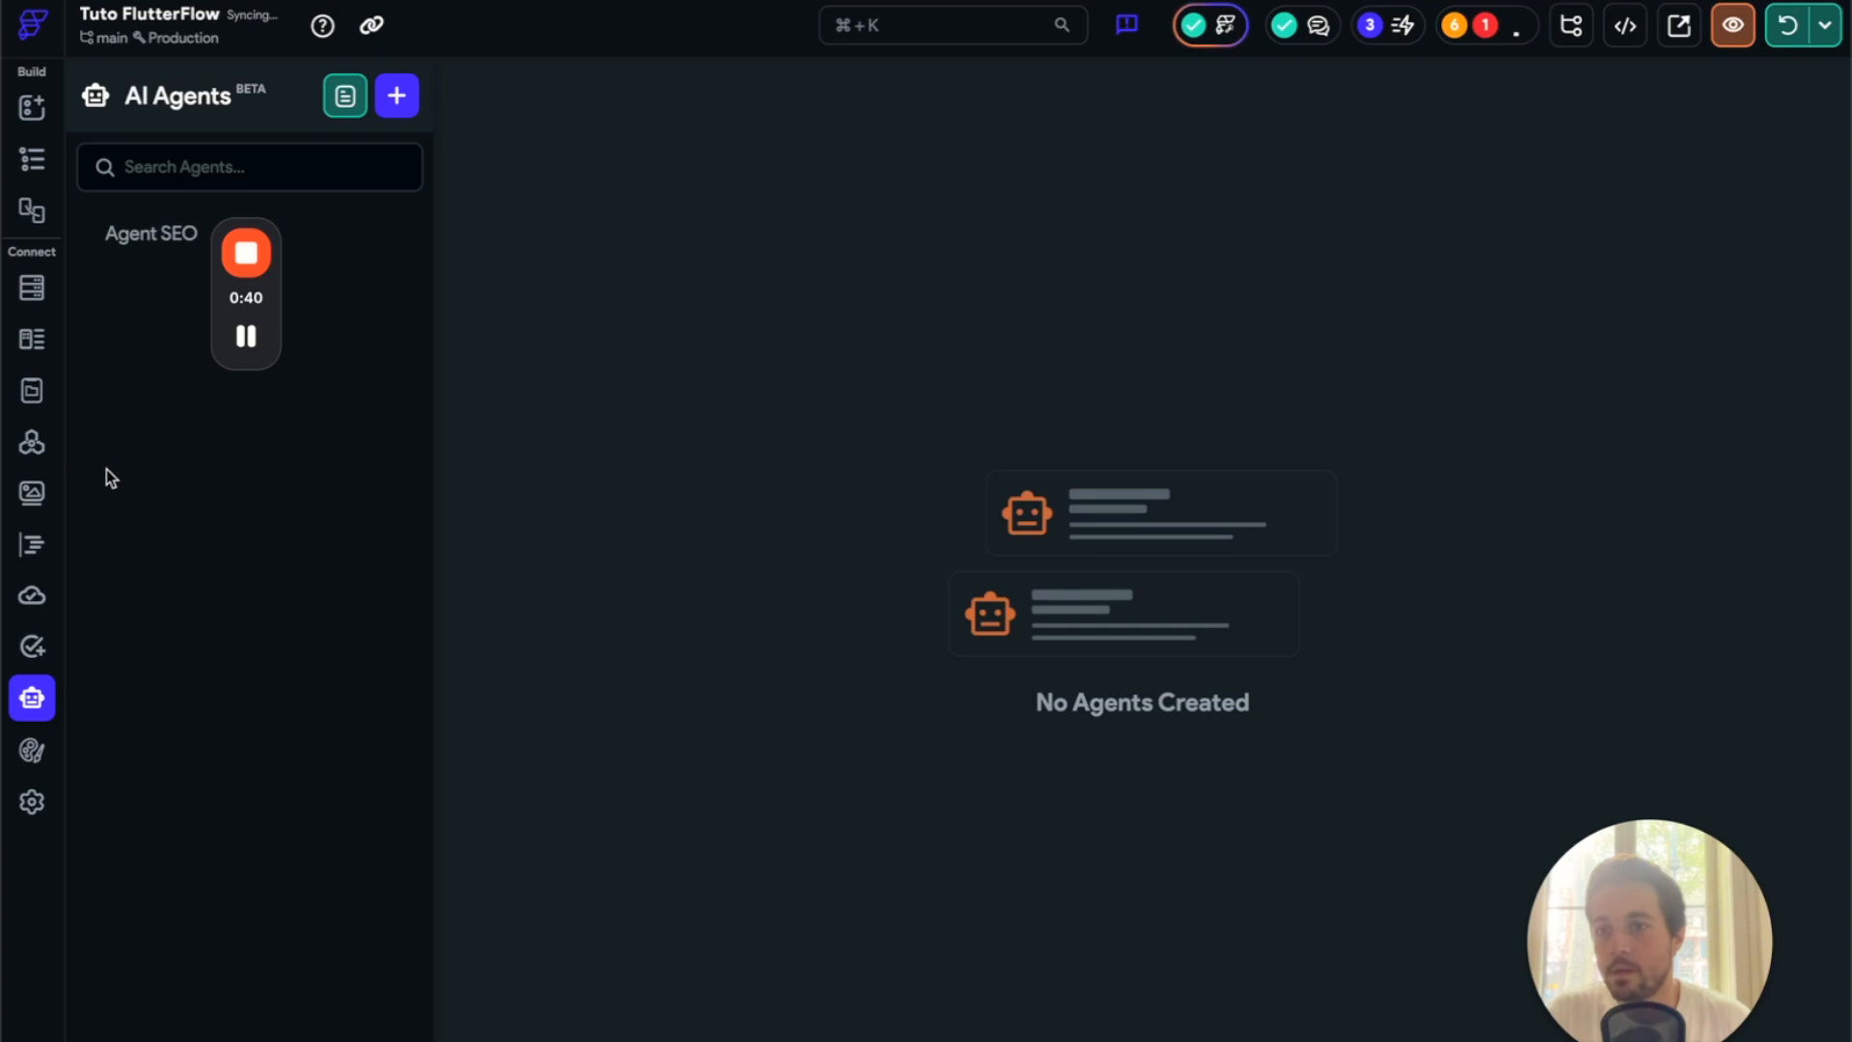
- Return to the assistant_chat page and add a Column to it with a second Column nested inside
left_click(32, 159)
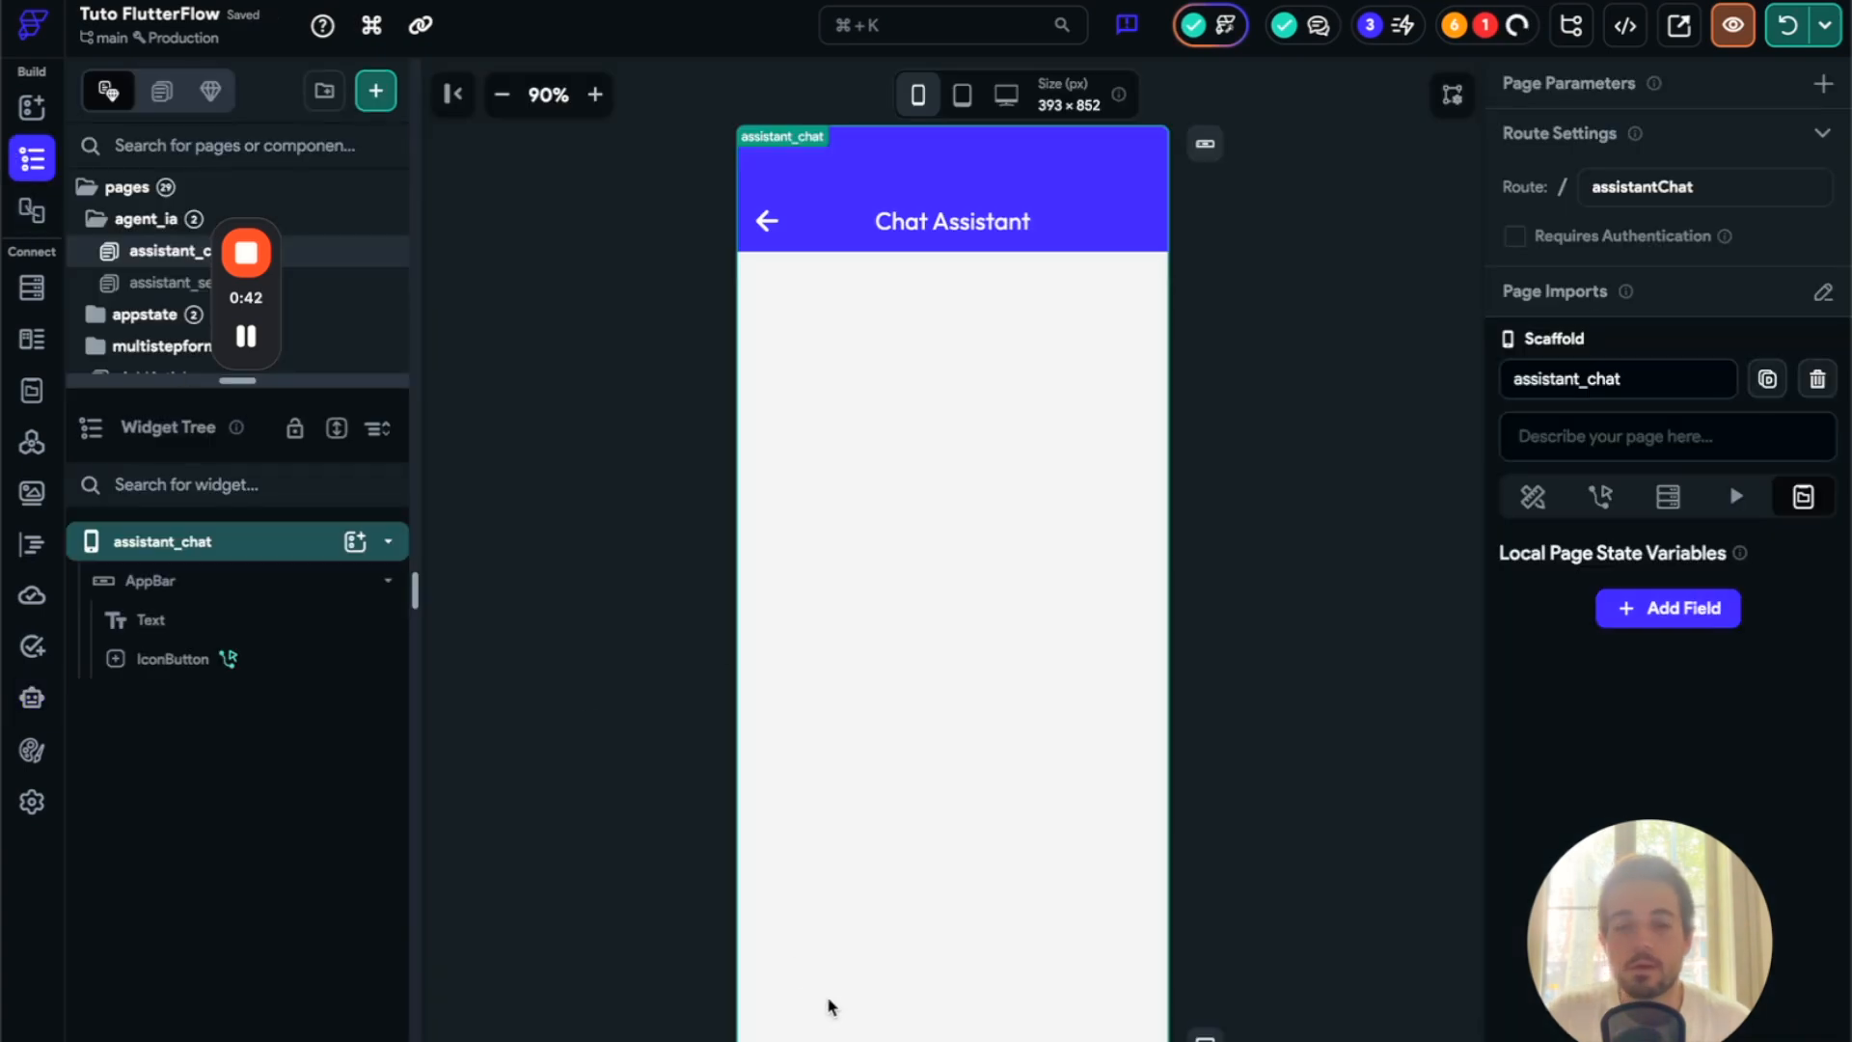
left_click_drag(275, 308, 257, 850)
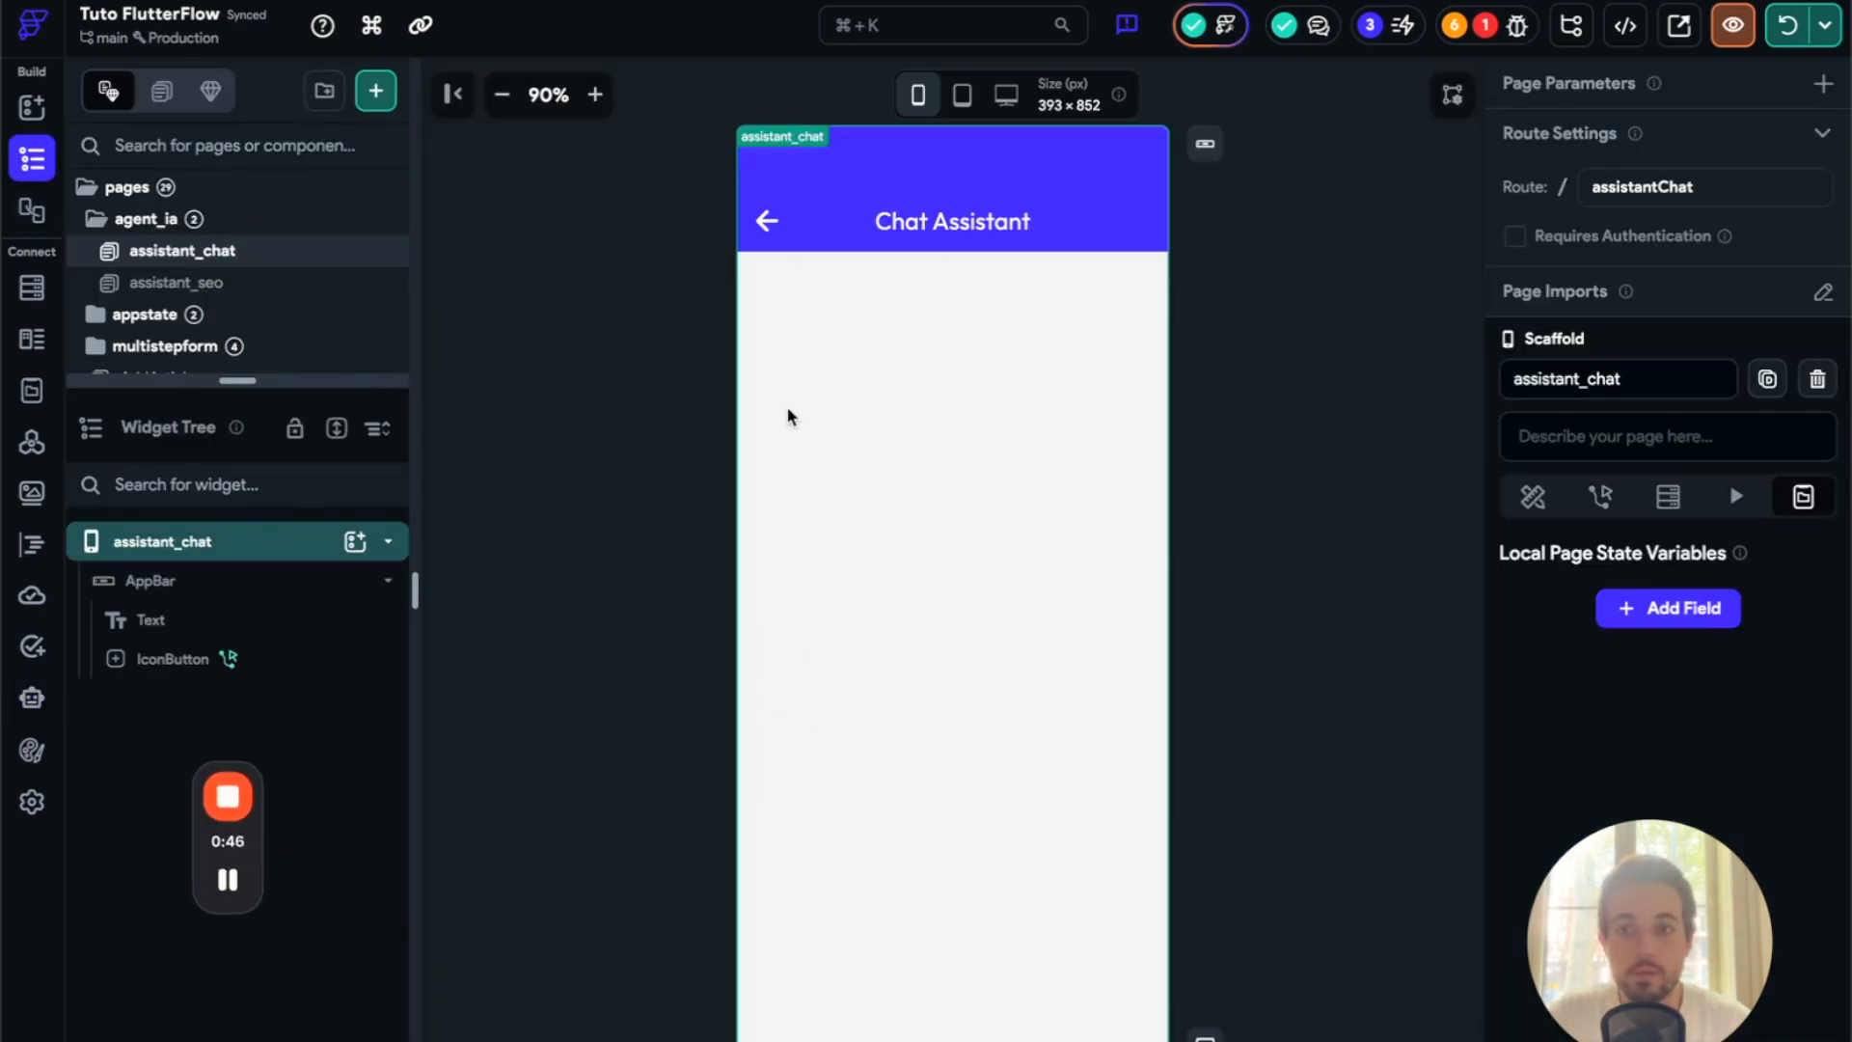
left_click(891, 429)
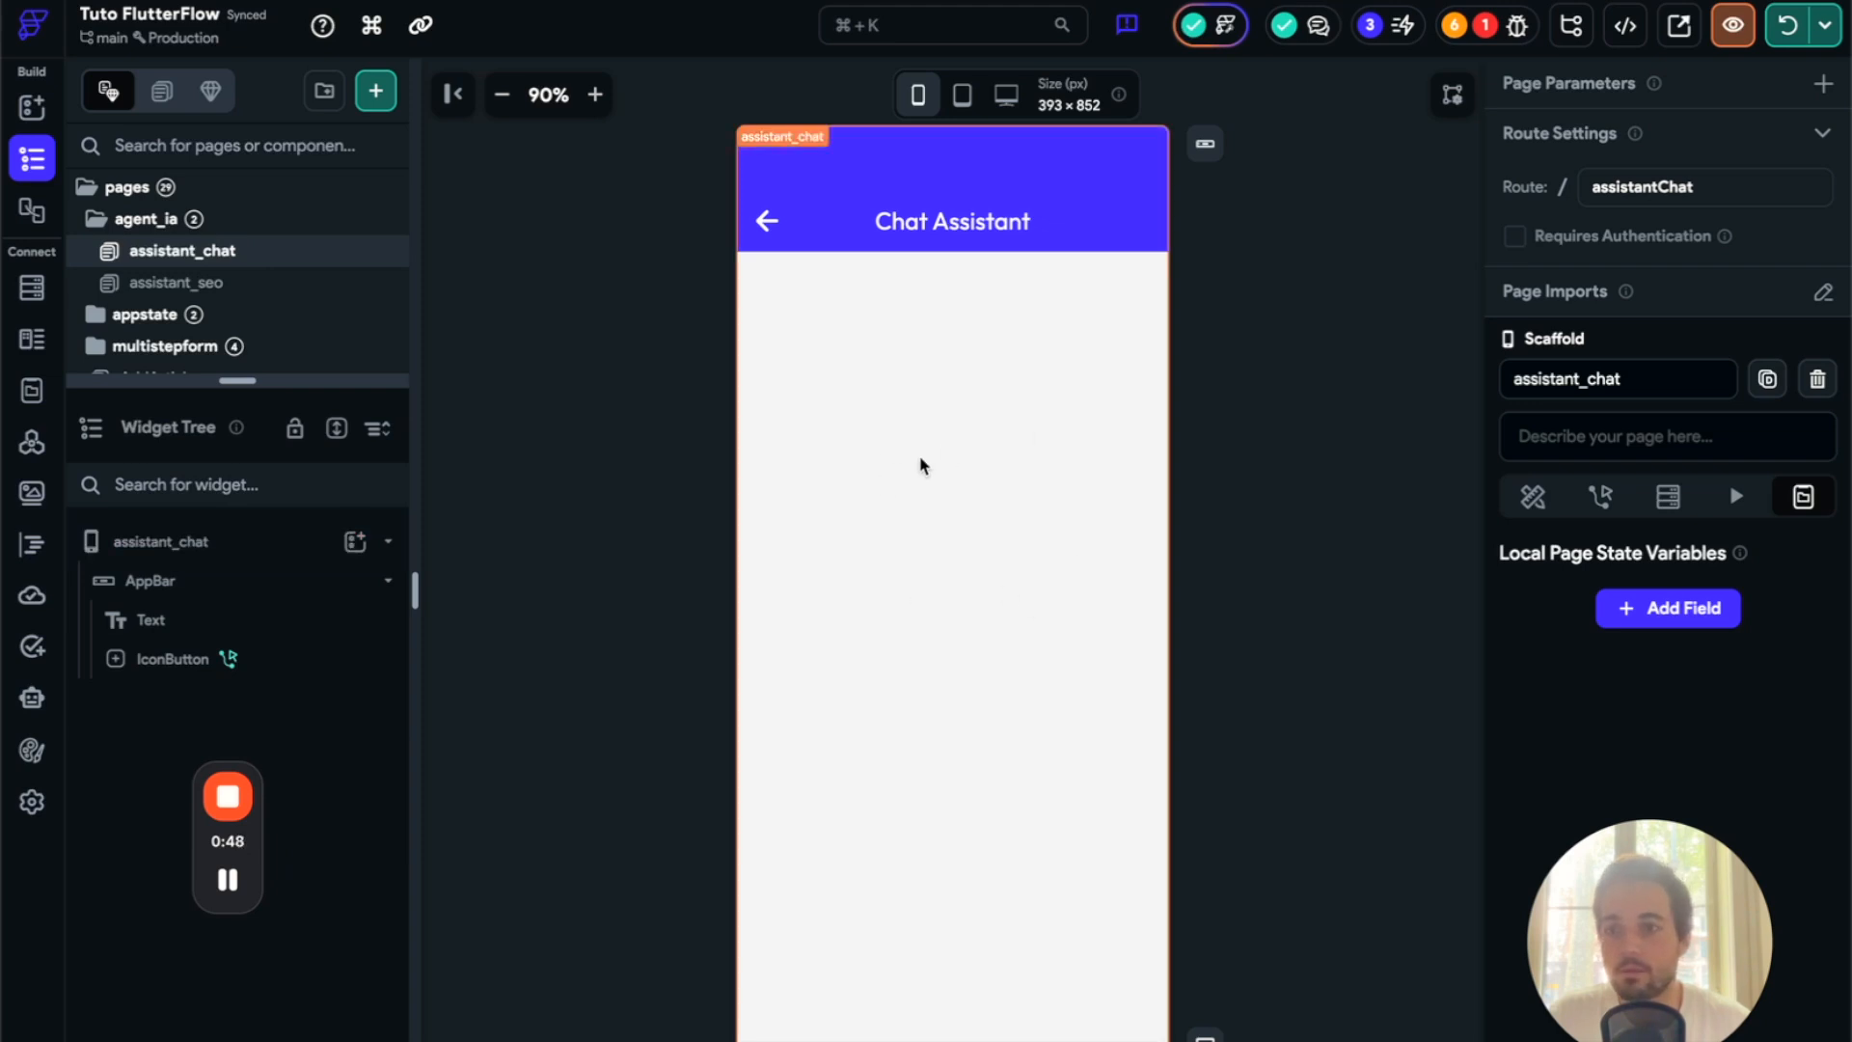
left_click_drag(222, 848, 1765, 723)
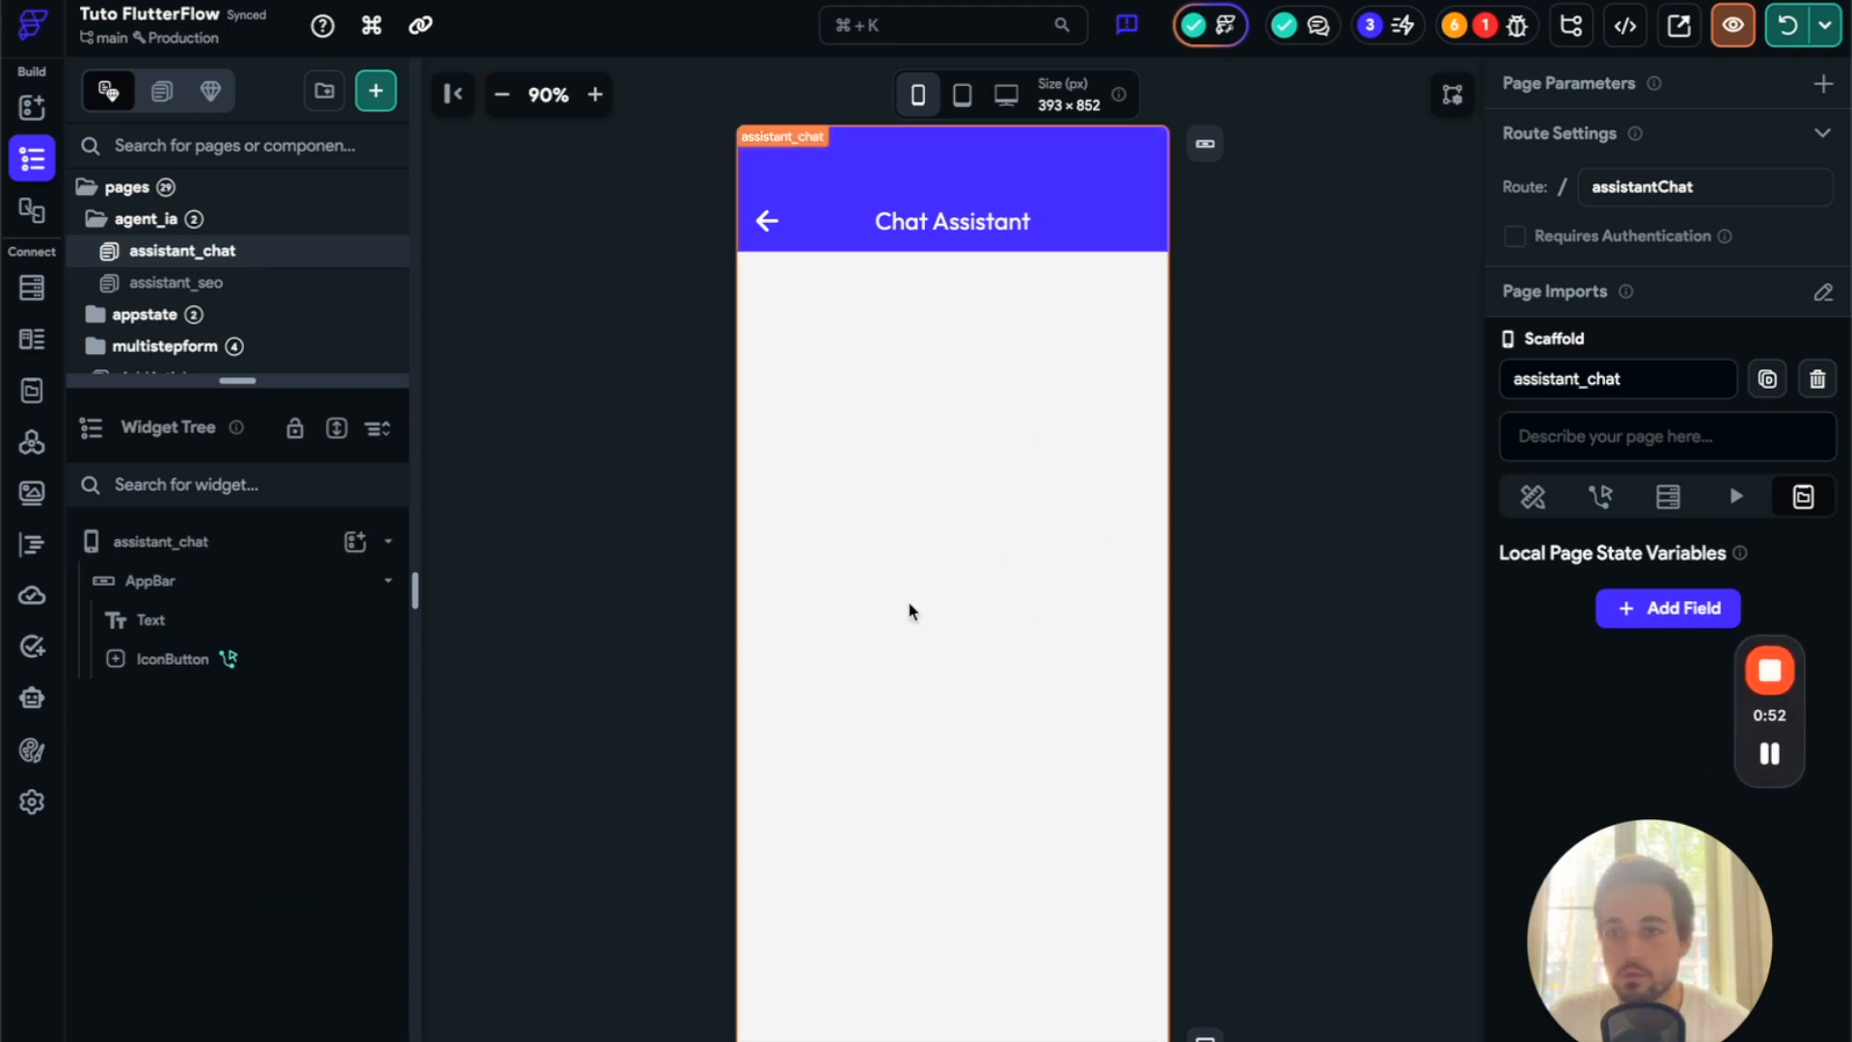
left_click(372, 541)
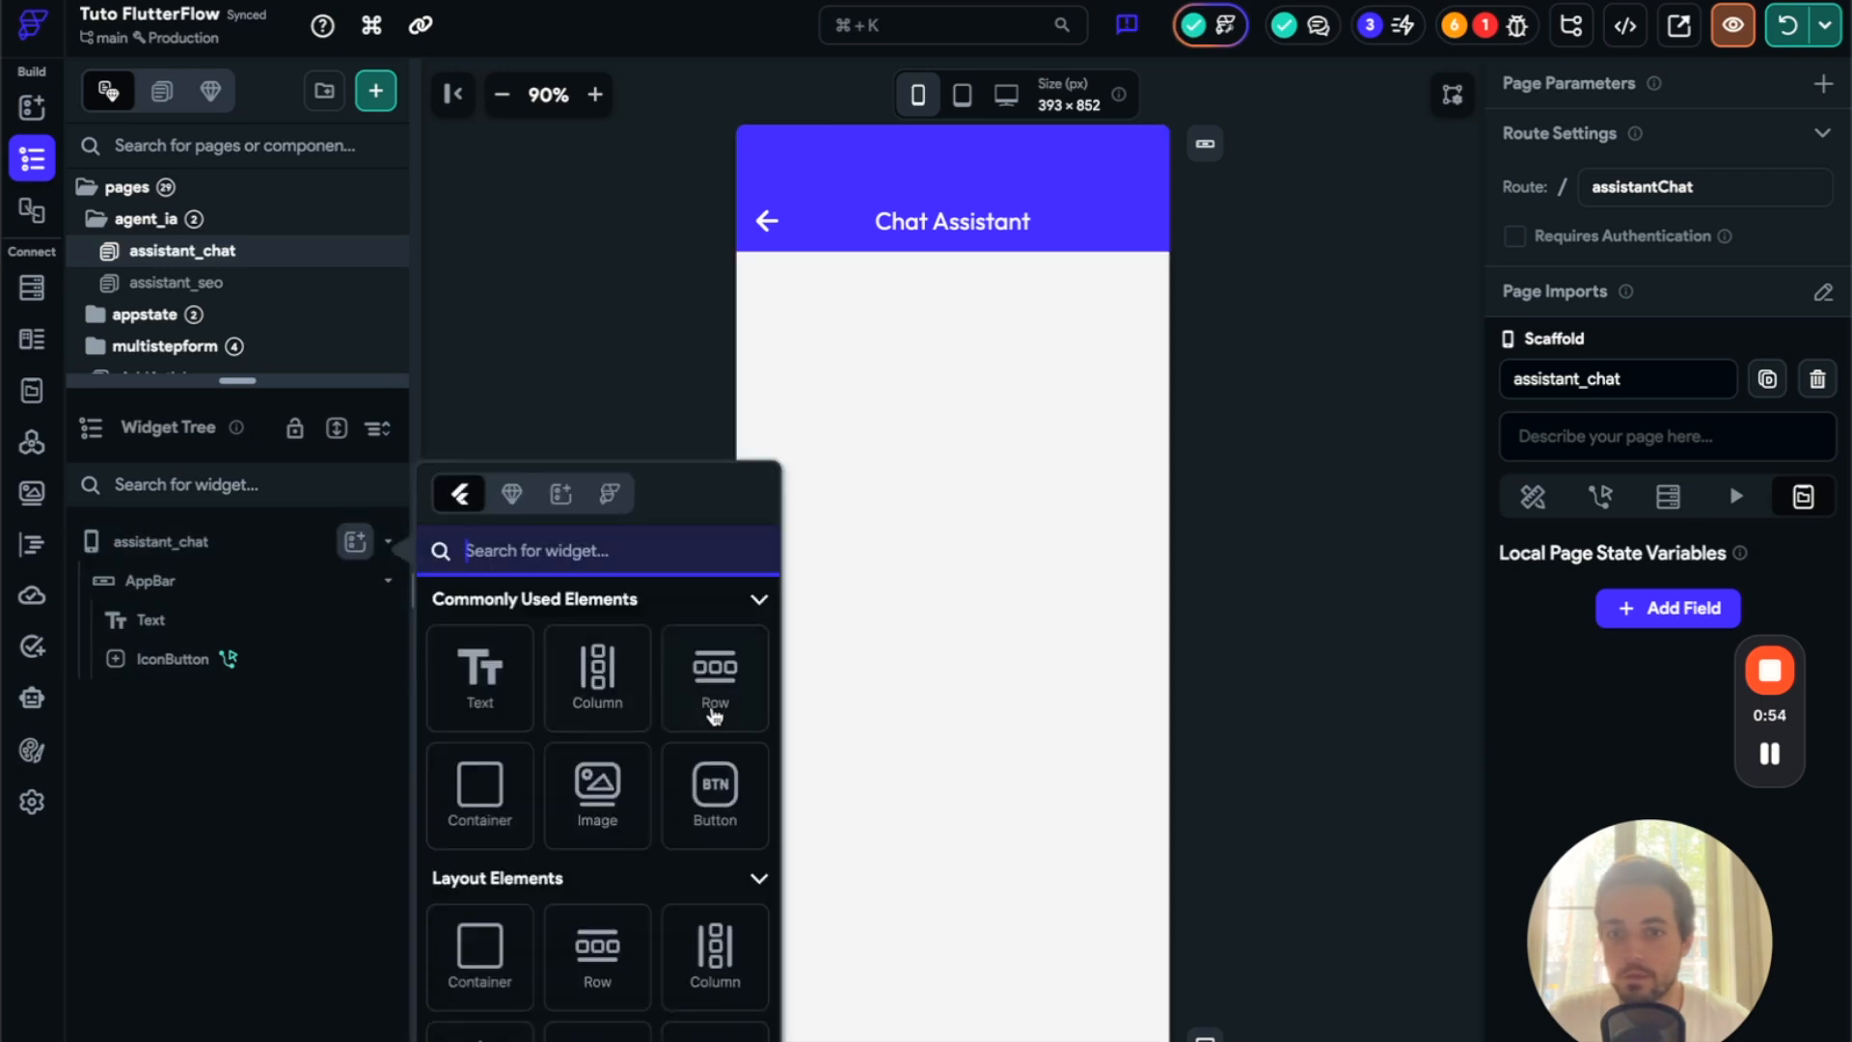
left_click(583, 687)
left_click_drag(290, 697, 318, 564)
left_click(355, 579)
left_click(598, 705)
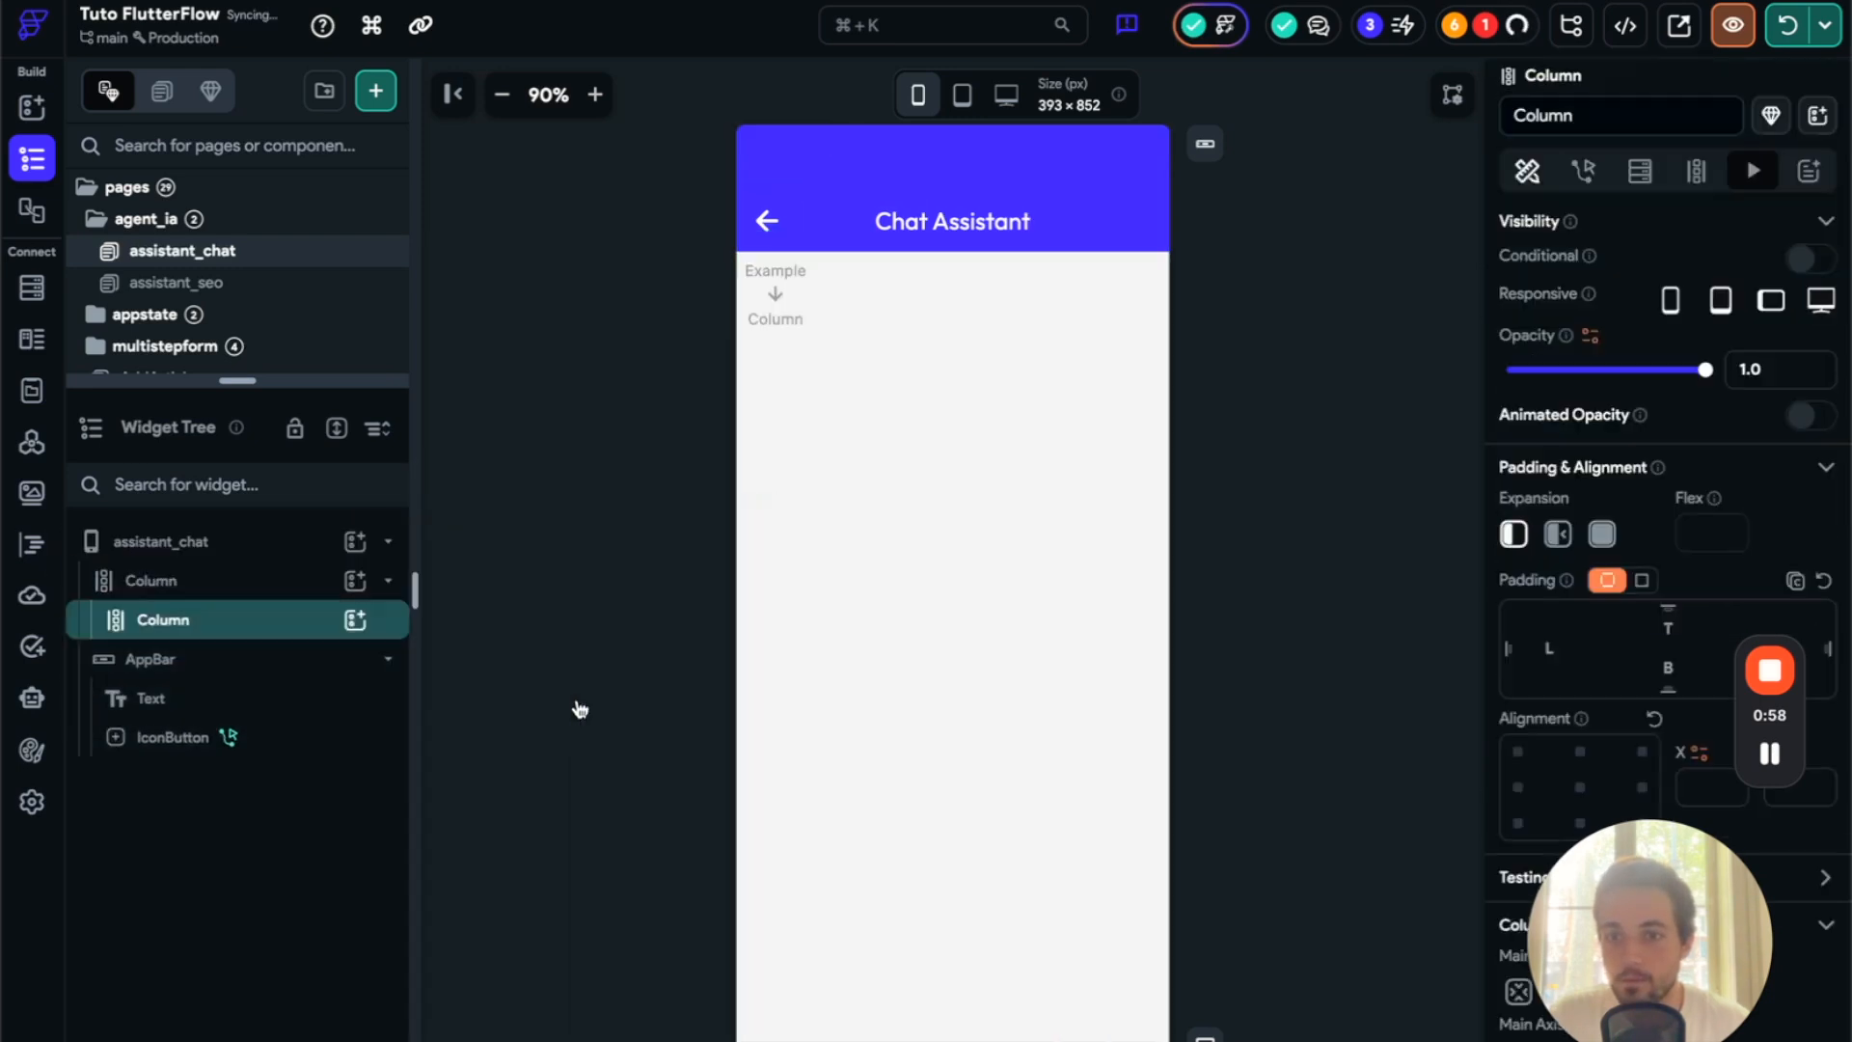
- Add a Row below the nested Column inside the outer Column and set the nested Column's expansion to Expanded
left_click(145, 581)
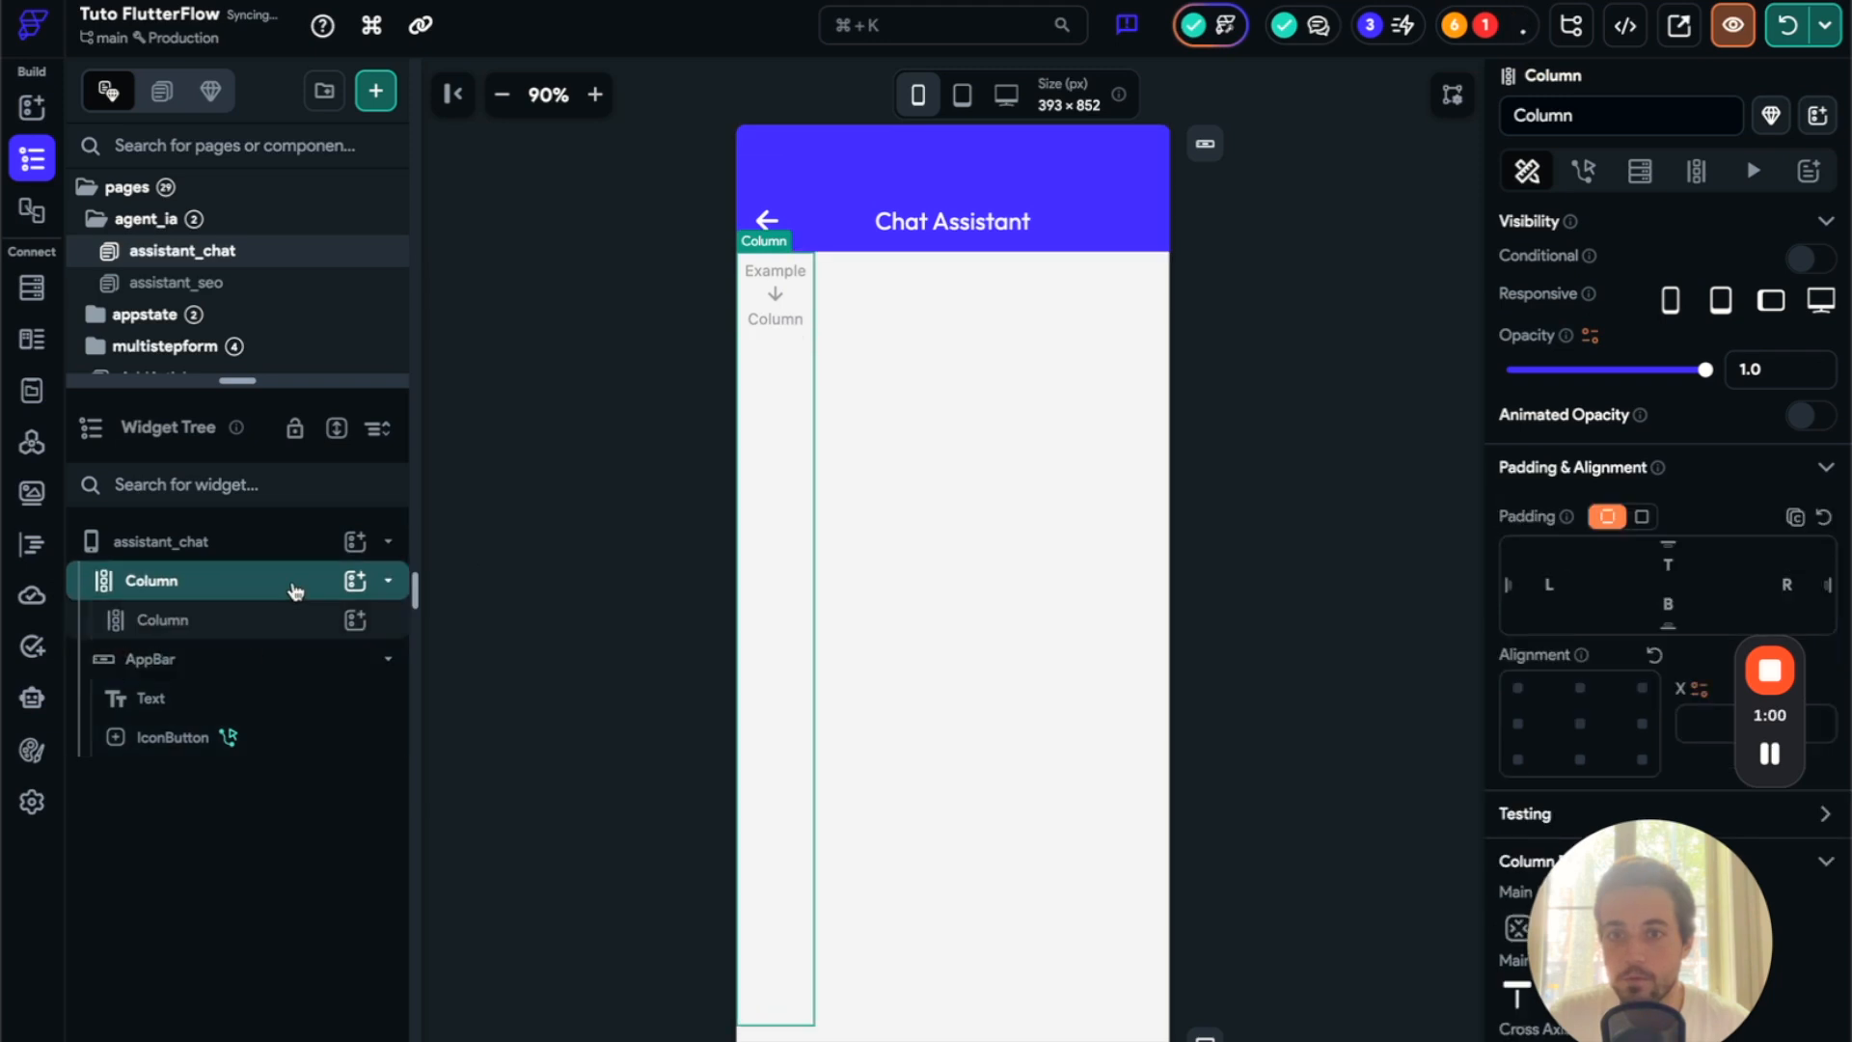
left_click(301, 632)
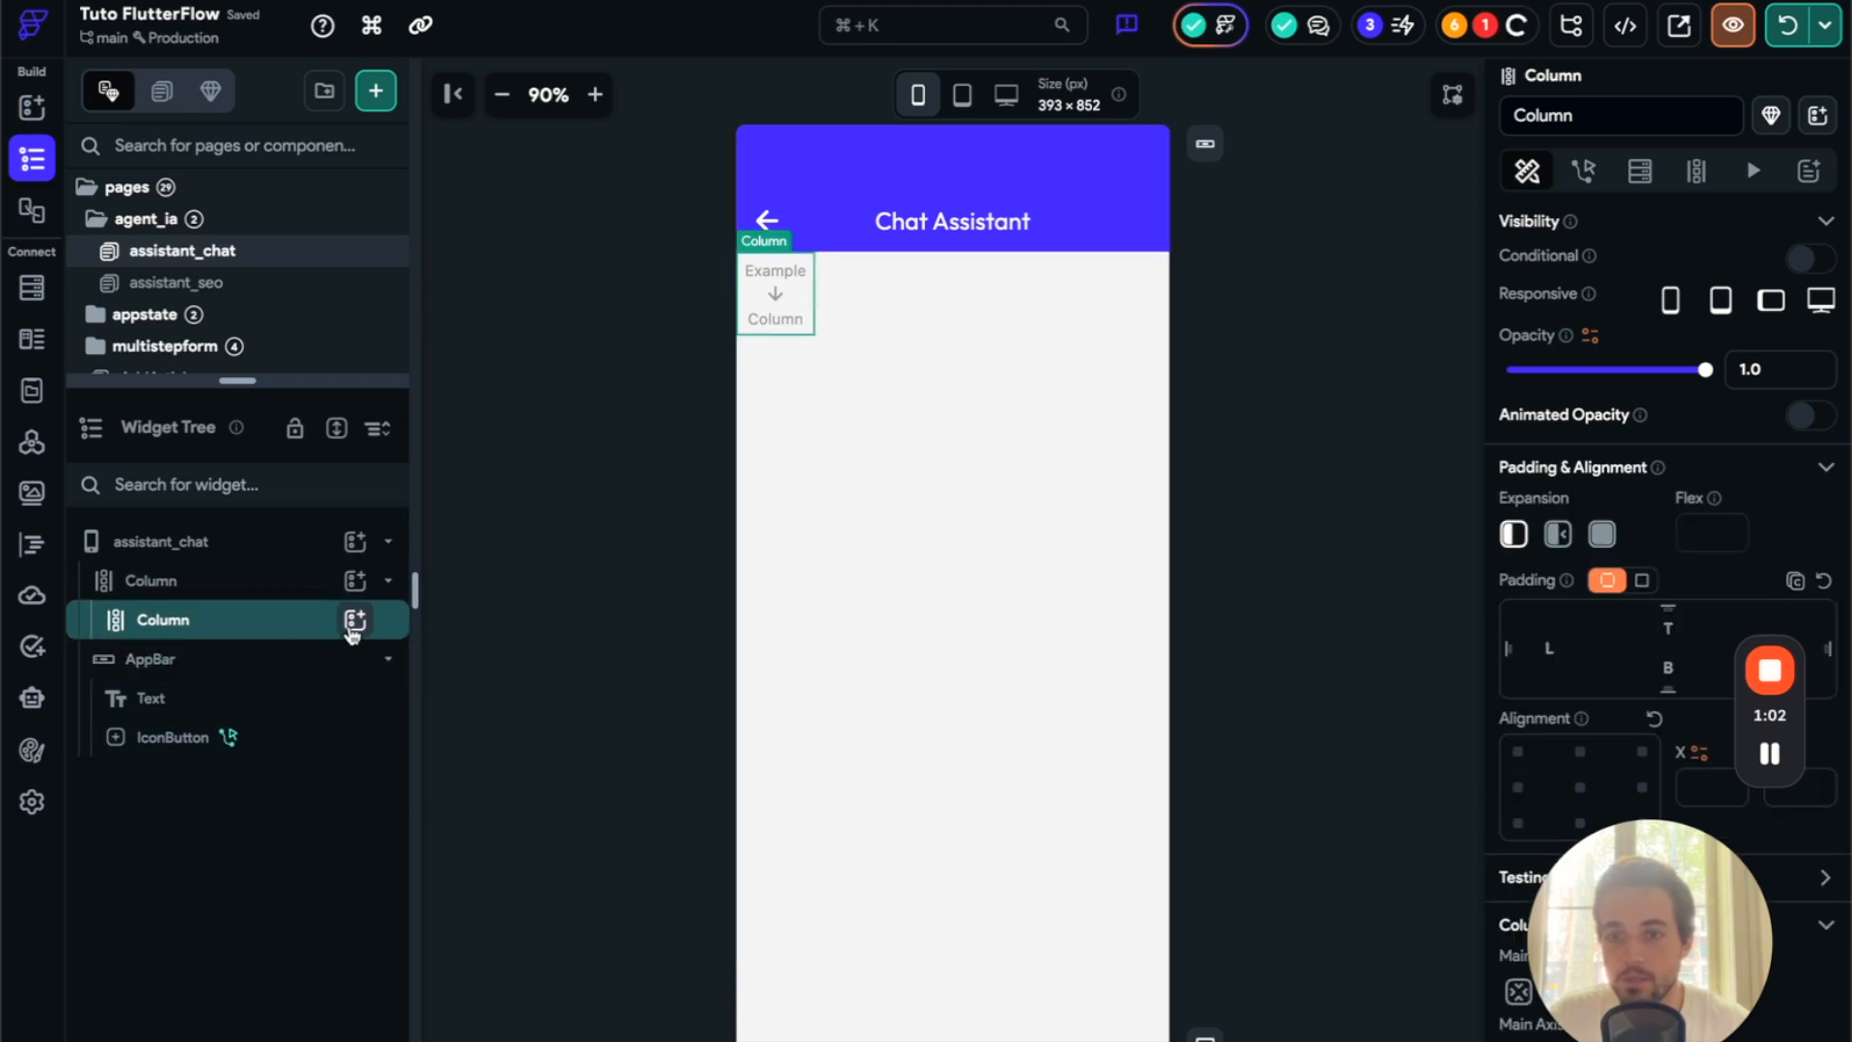
left_click(355, 620)
left_click(355, 581)
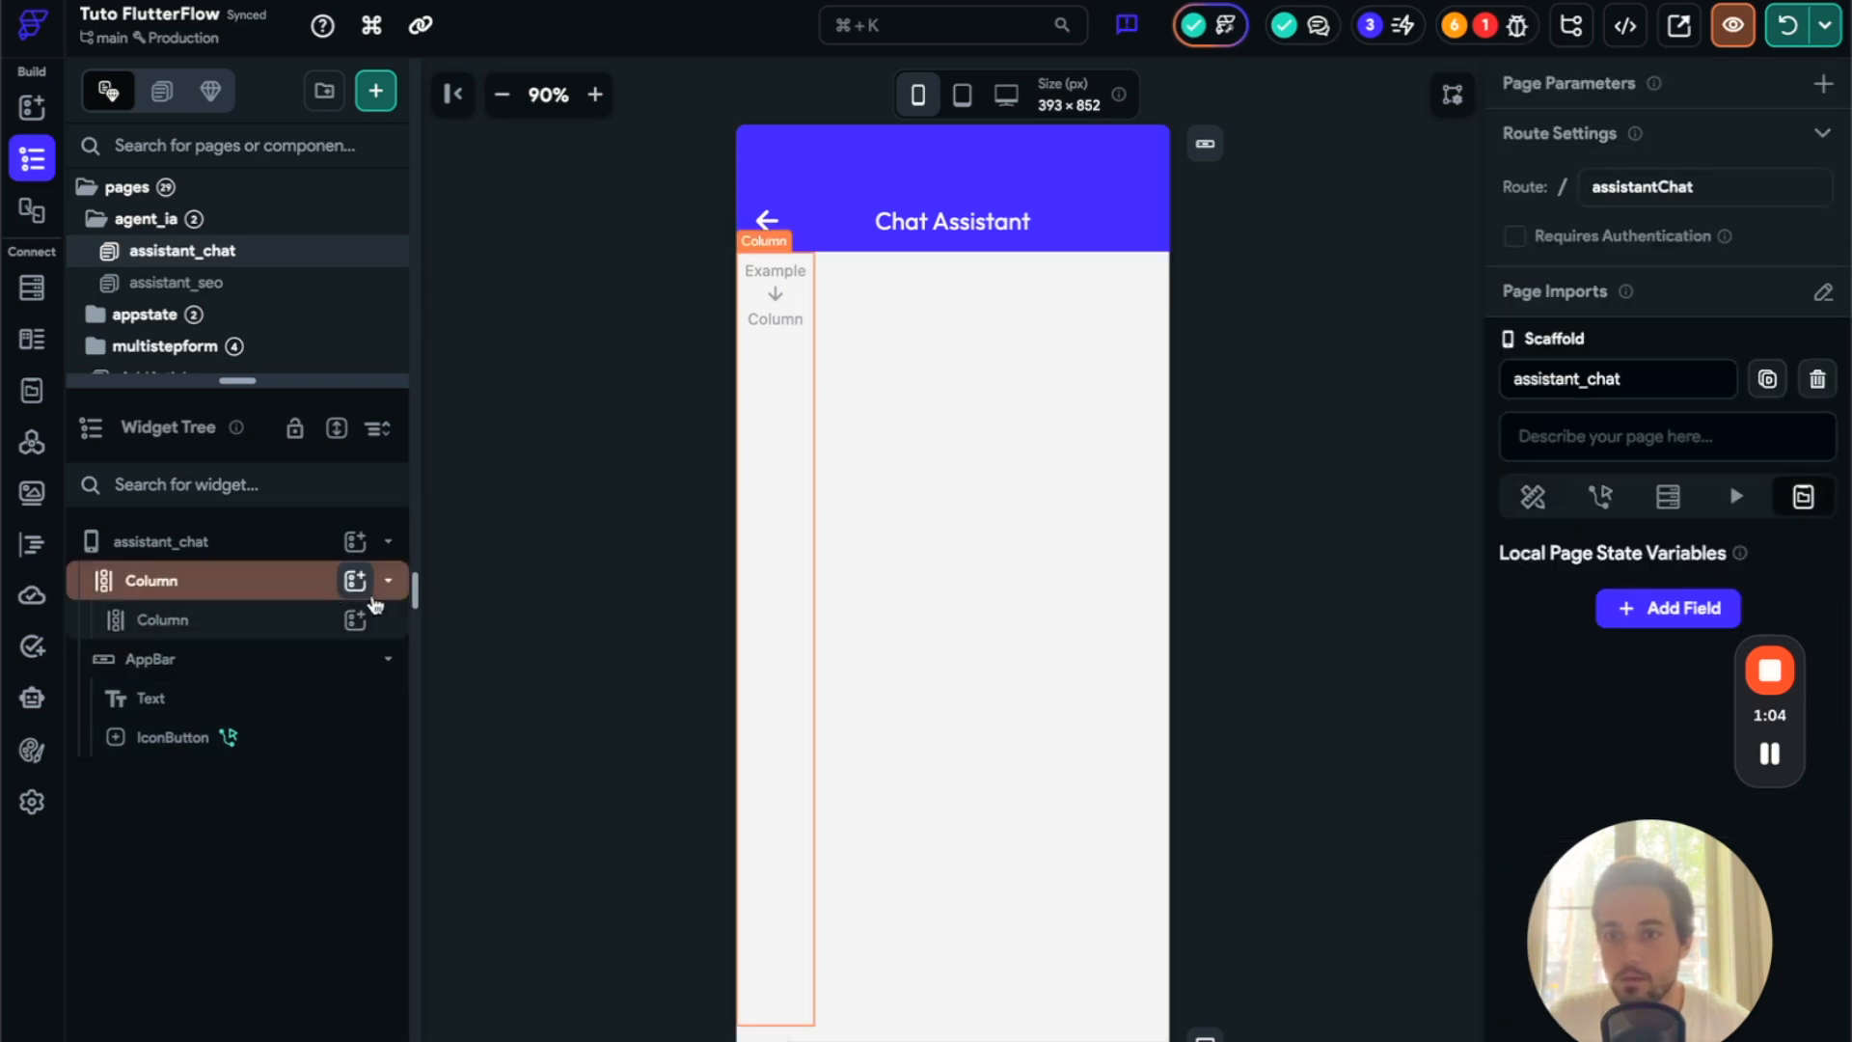
left_click(687, 726)
left_click(248, 622)
left_click(1606, 539)
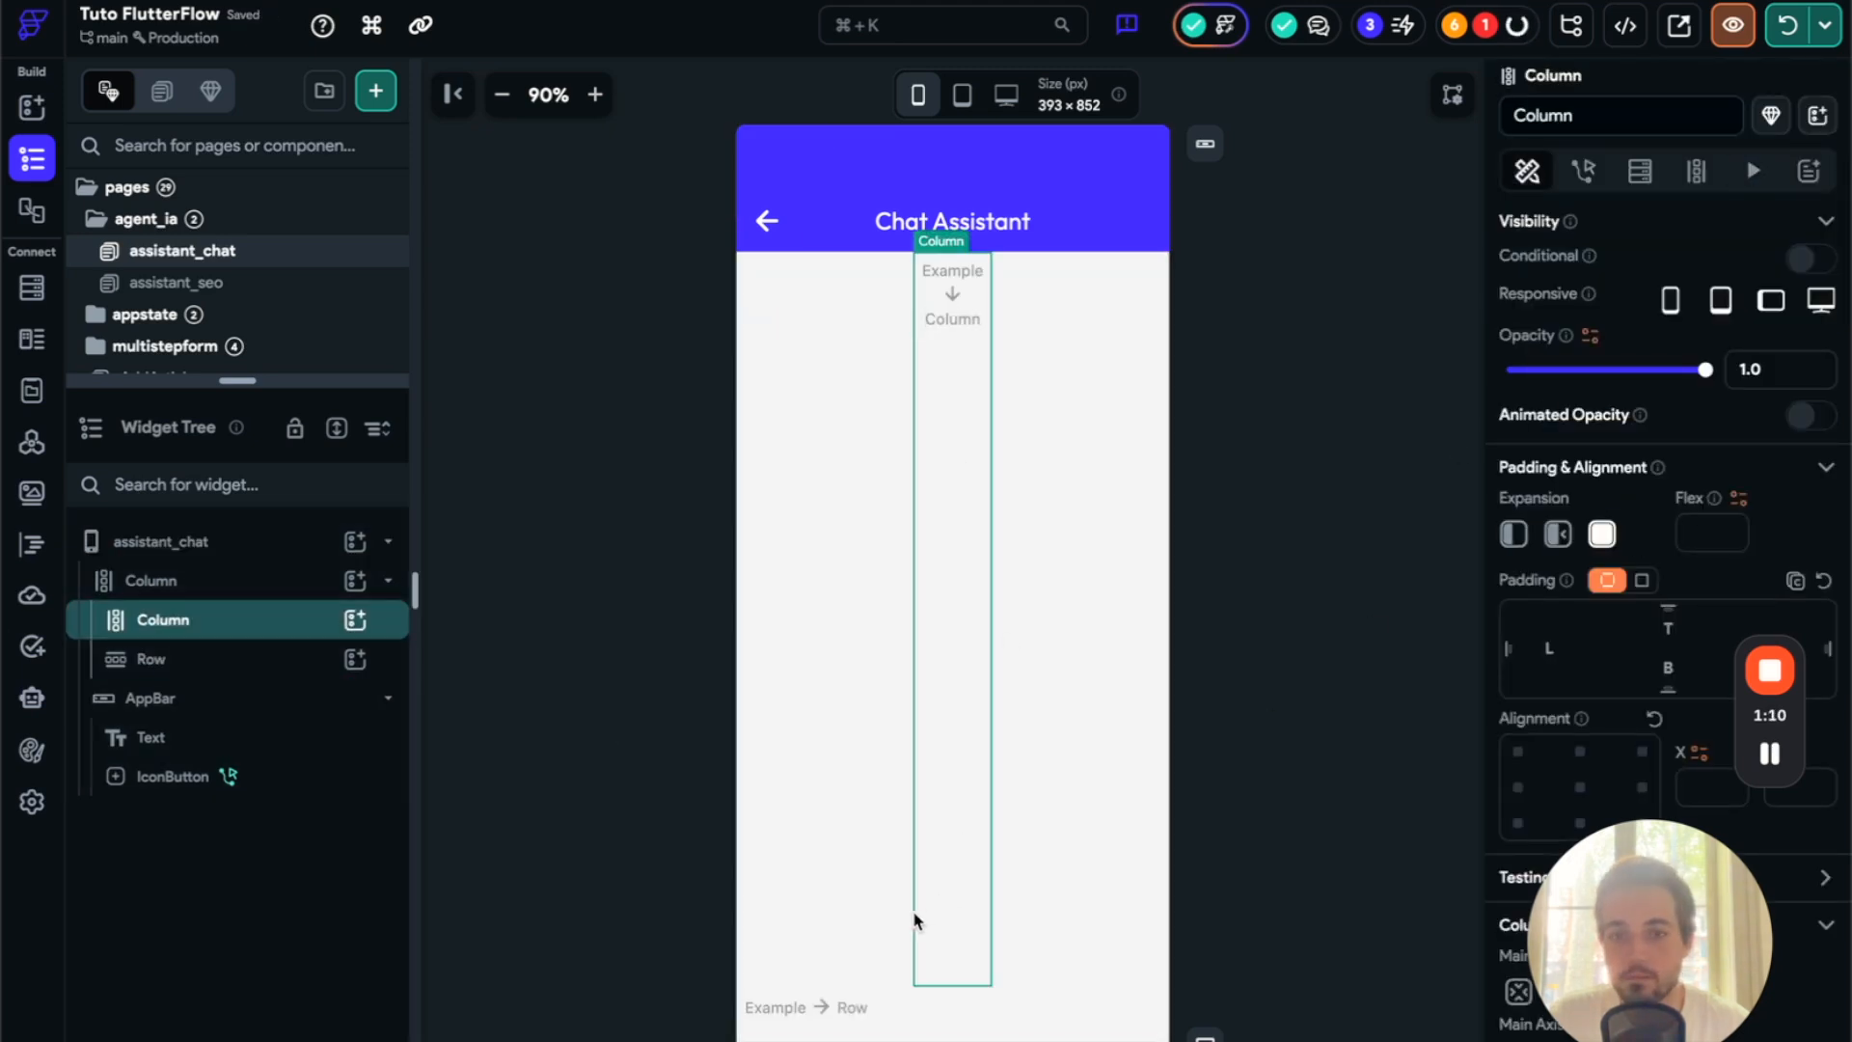
- Add a TextField and a Button to the Row beneath the nested Column
left_click(847, 1013)
left_click(355, 659)
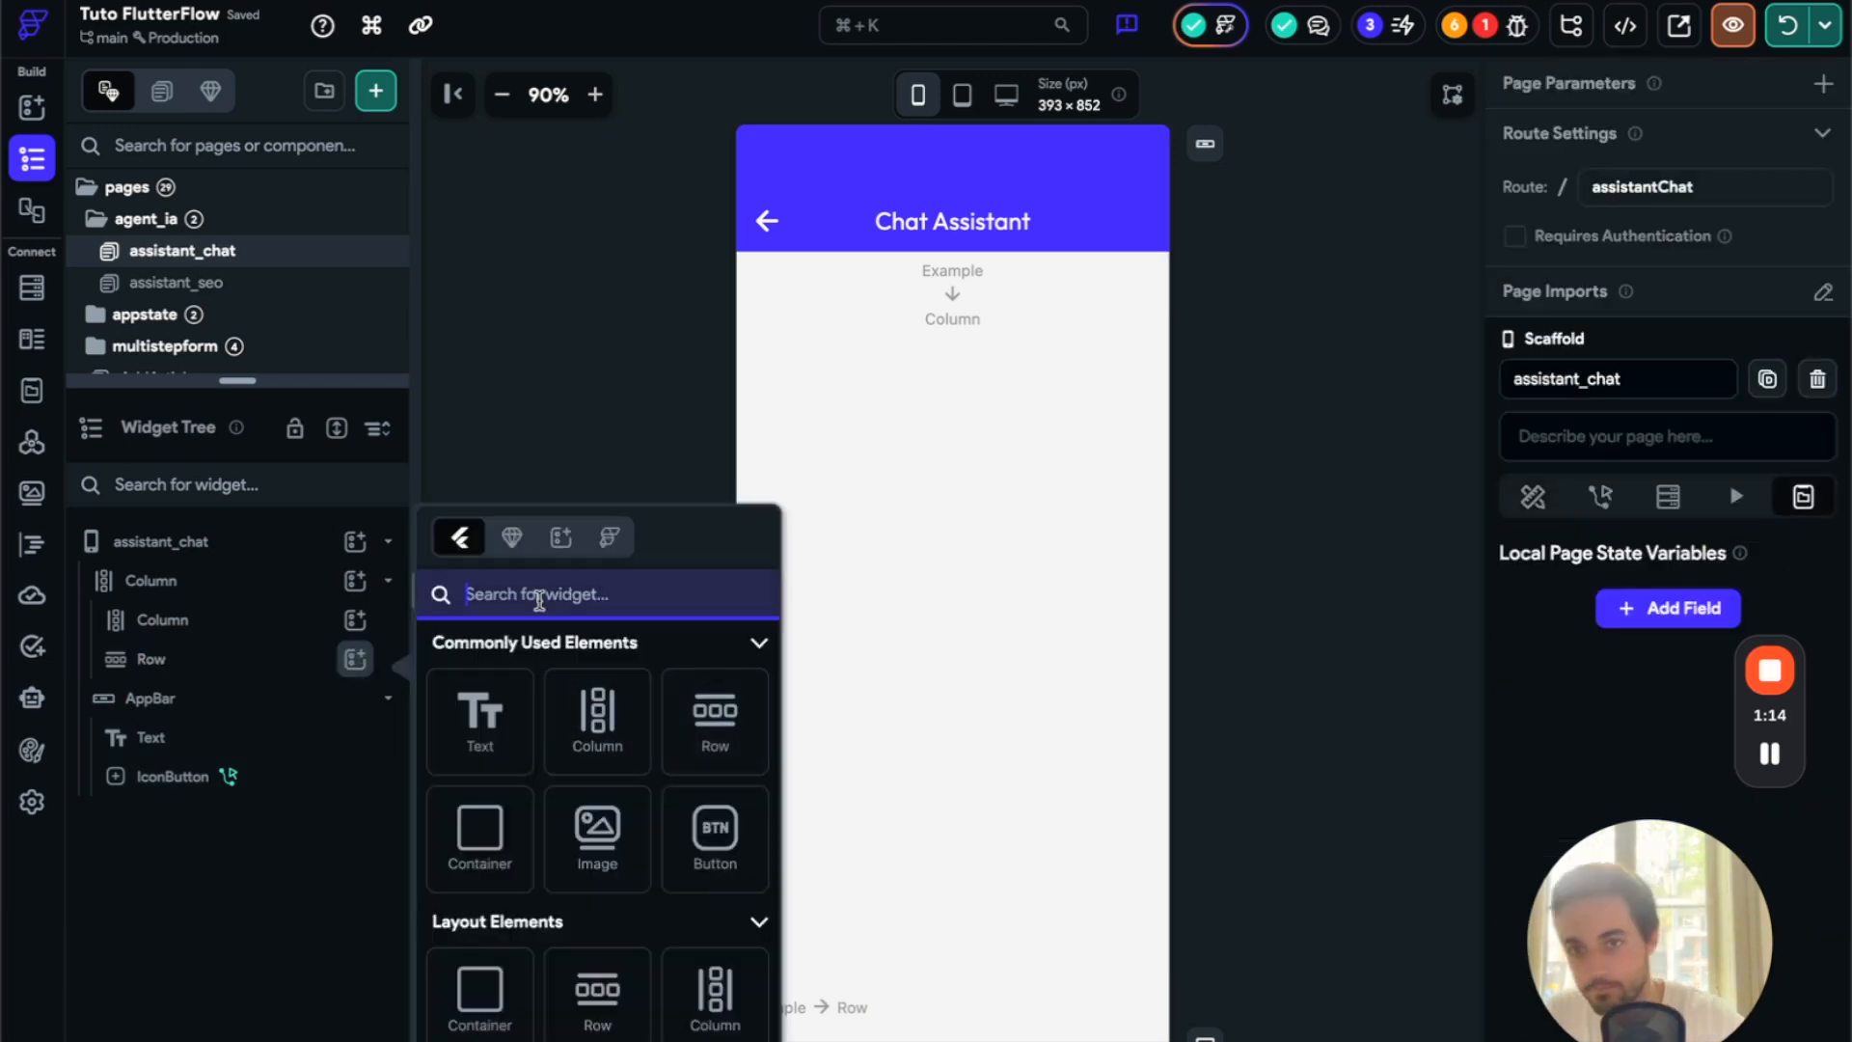
type("text")
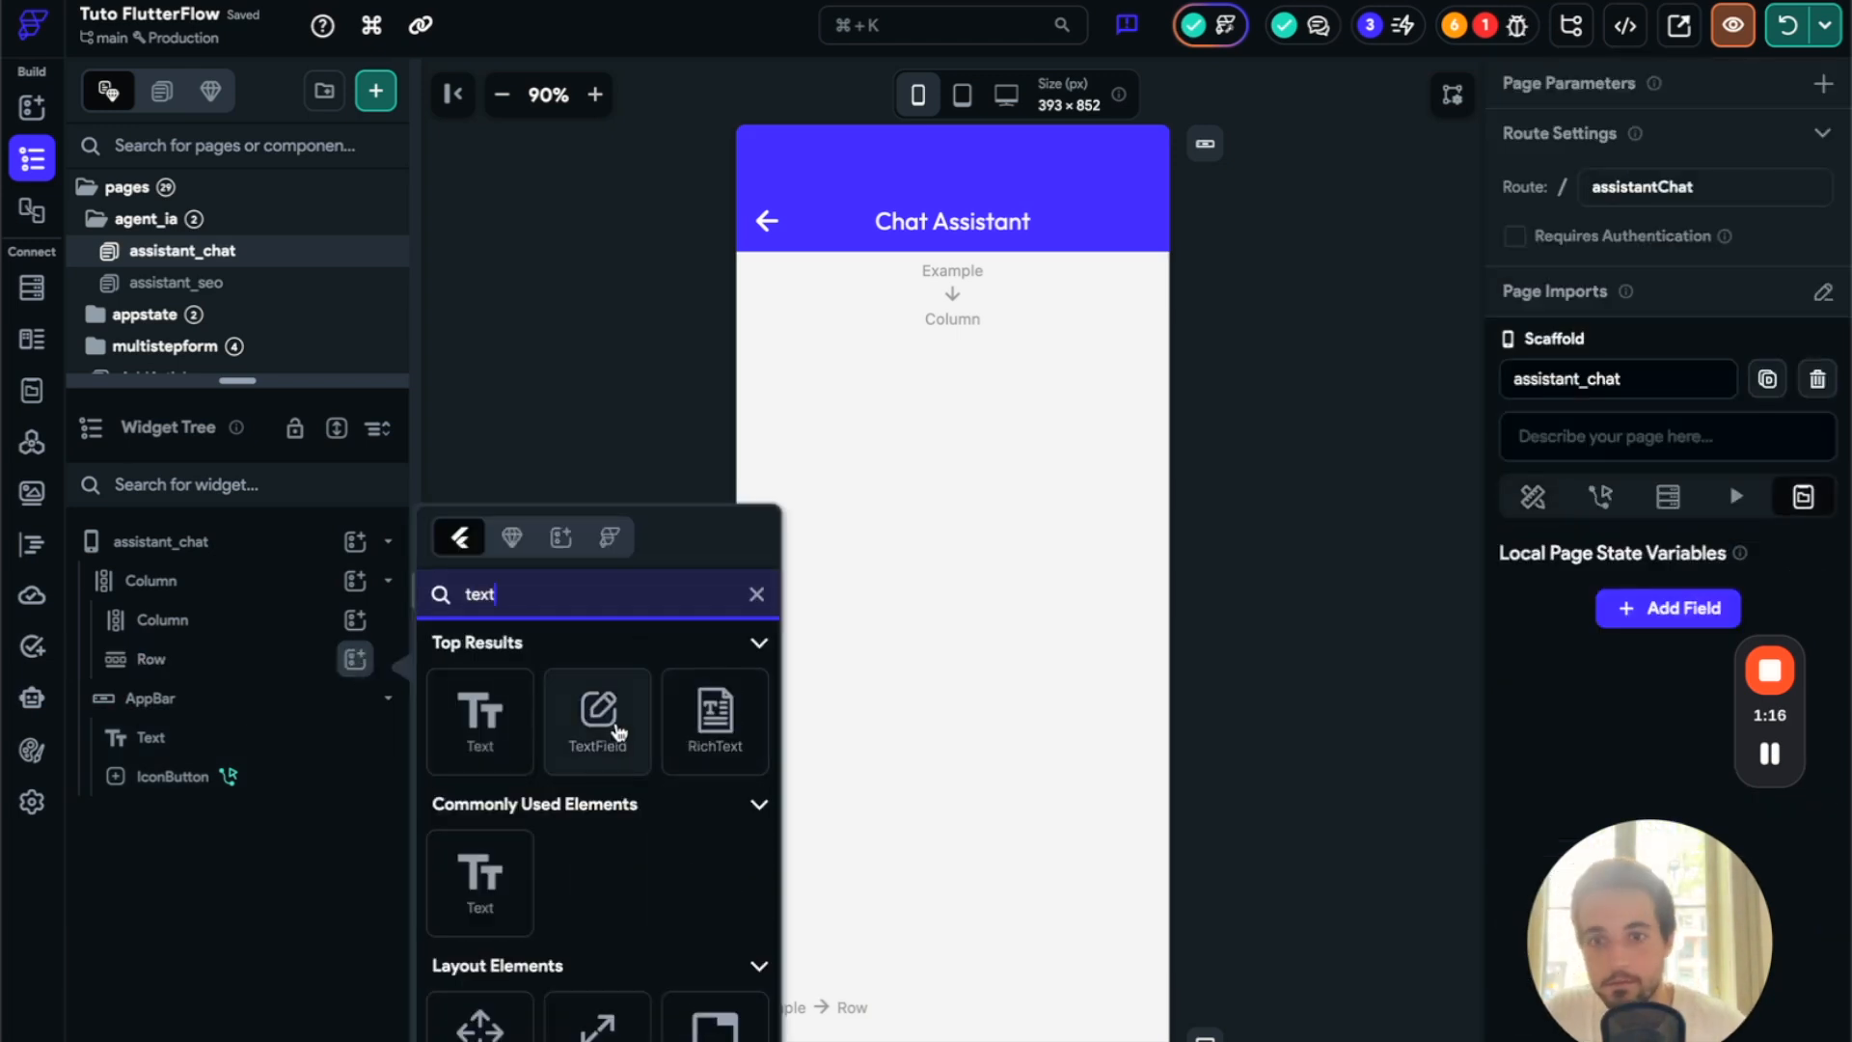
left_click(598, 714)
left_click(340, 659)
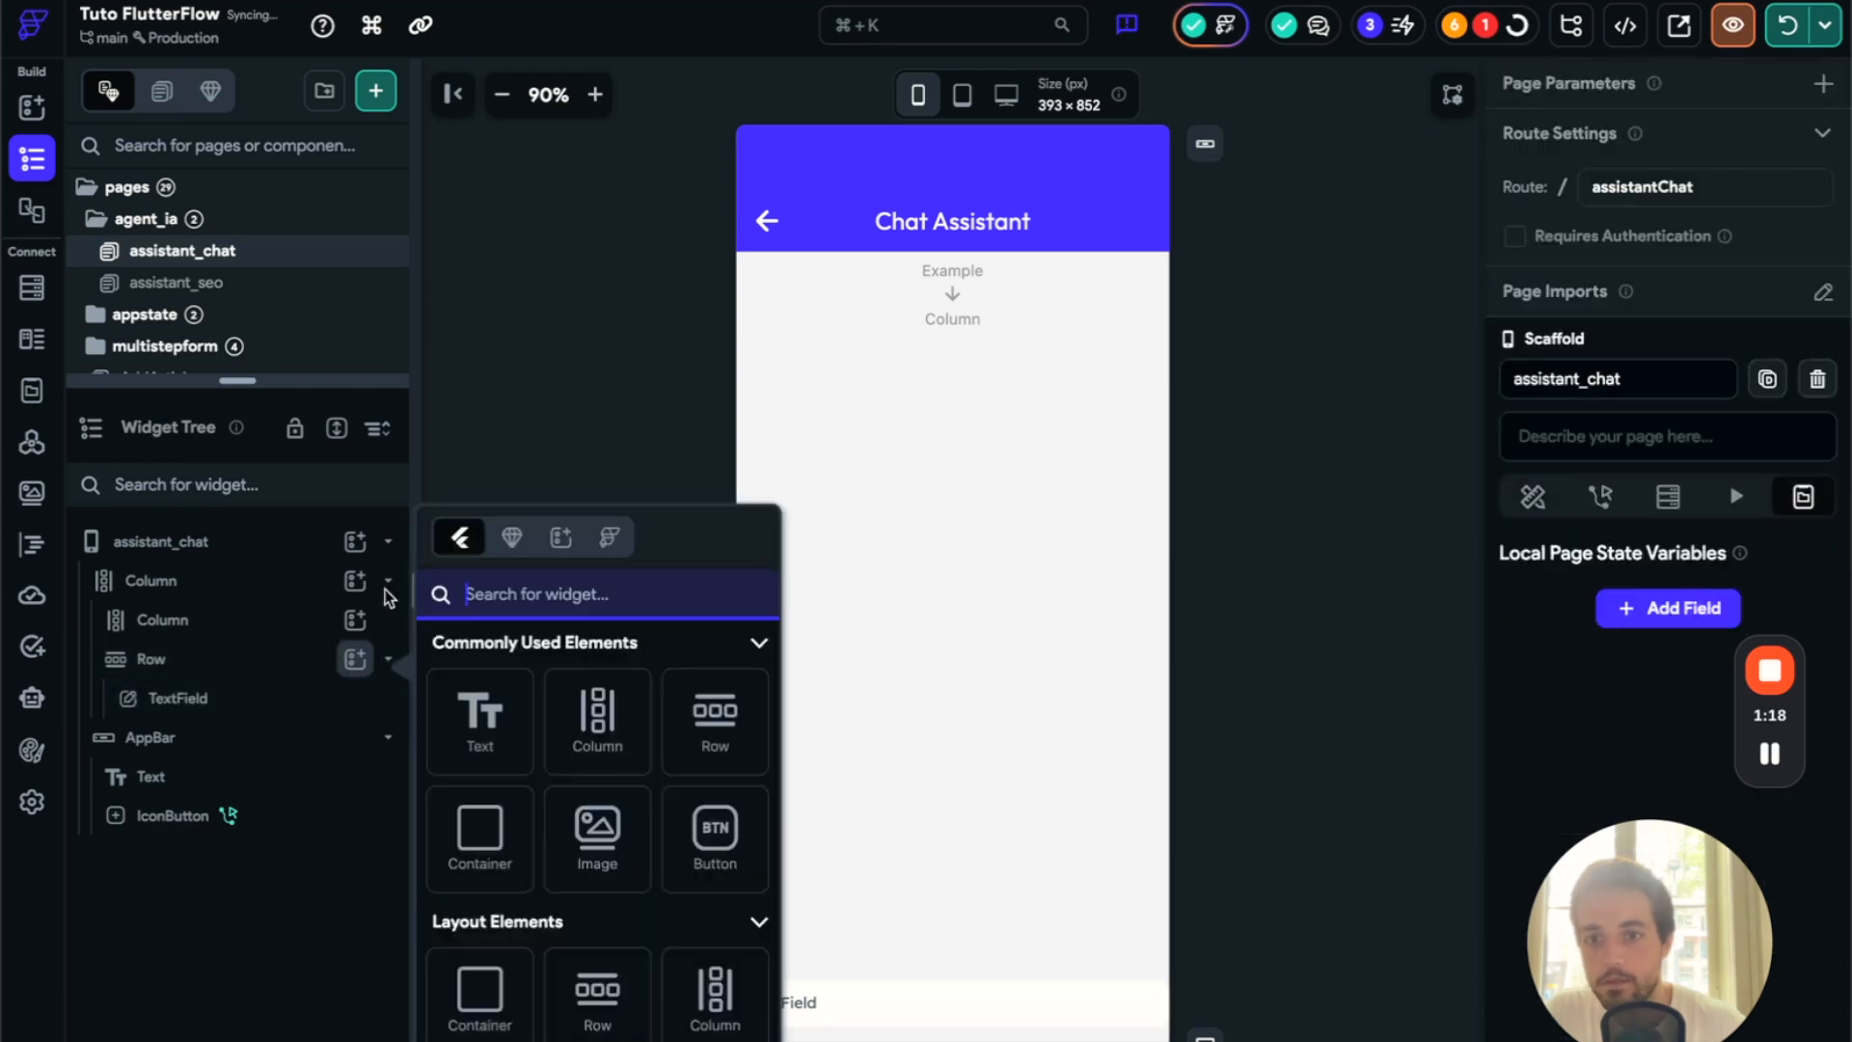
type("buto")
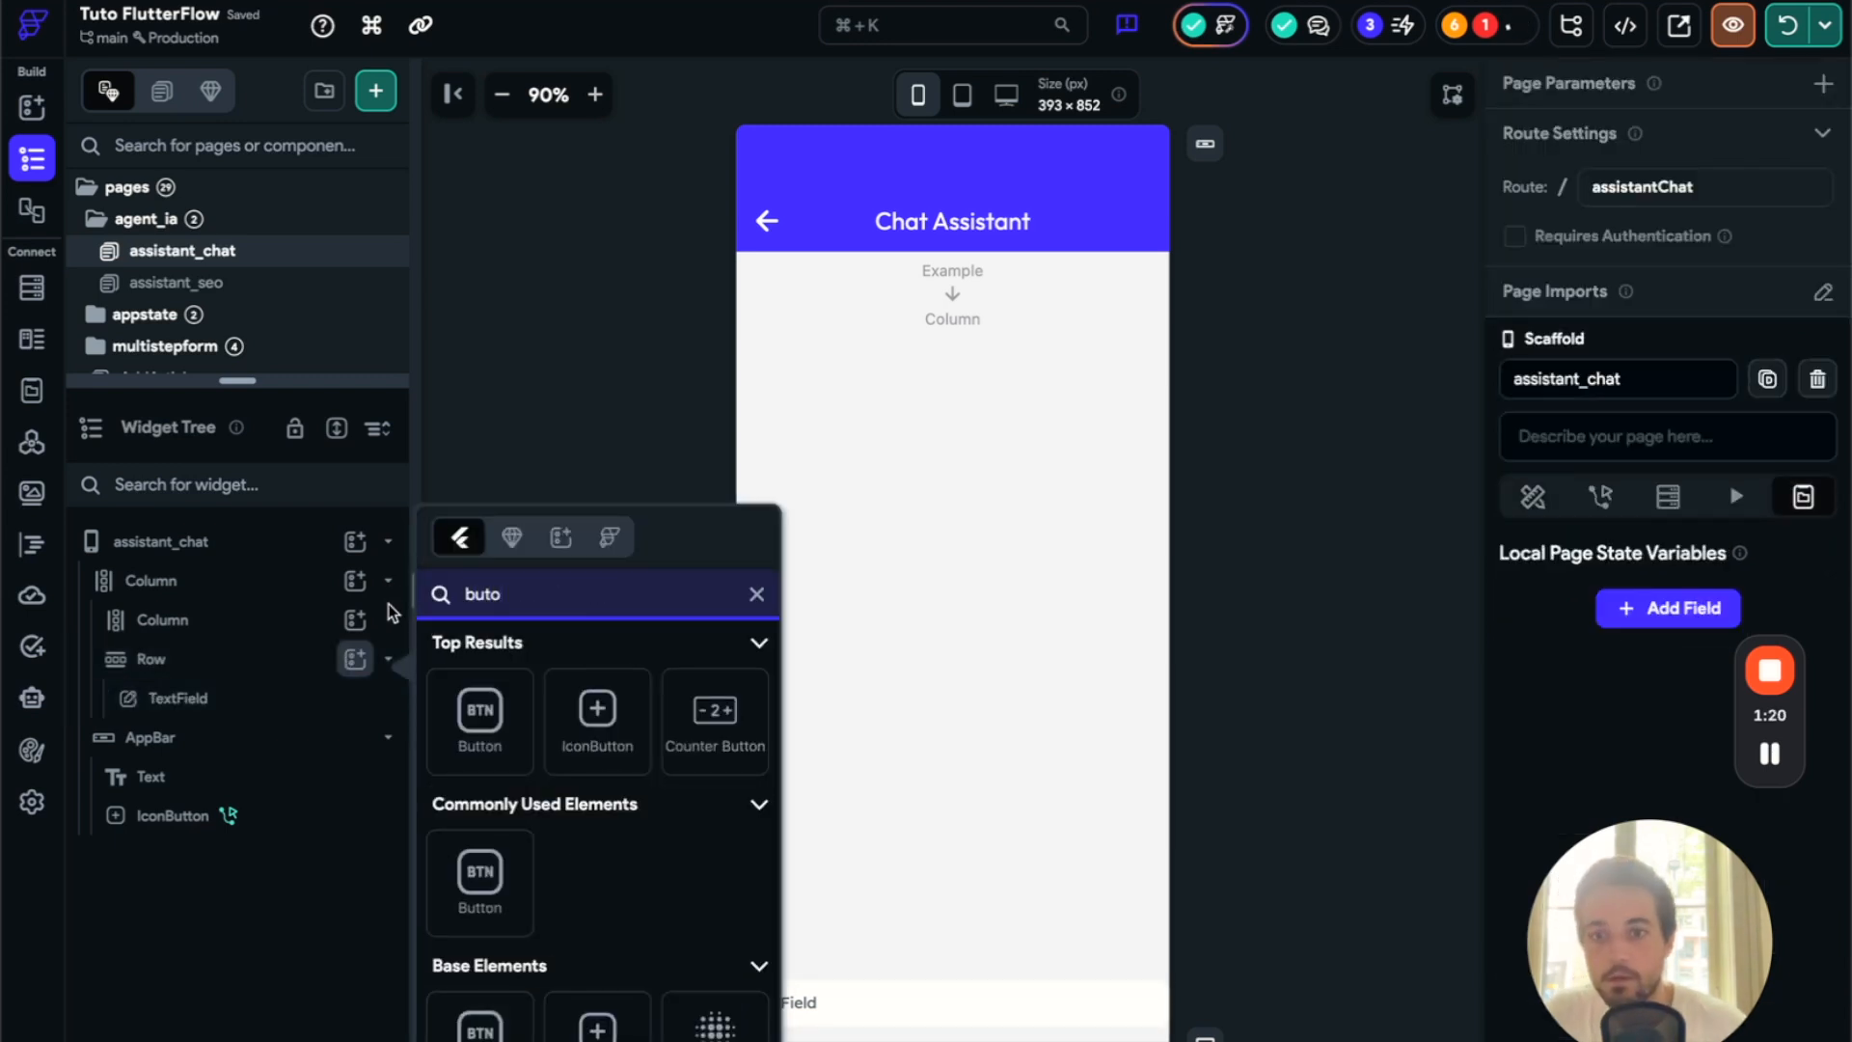
left_click(479, 714)
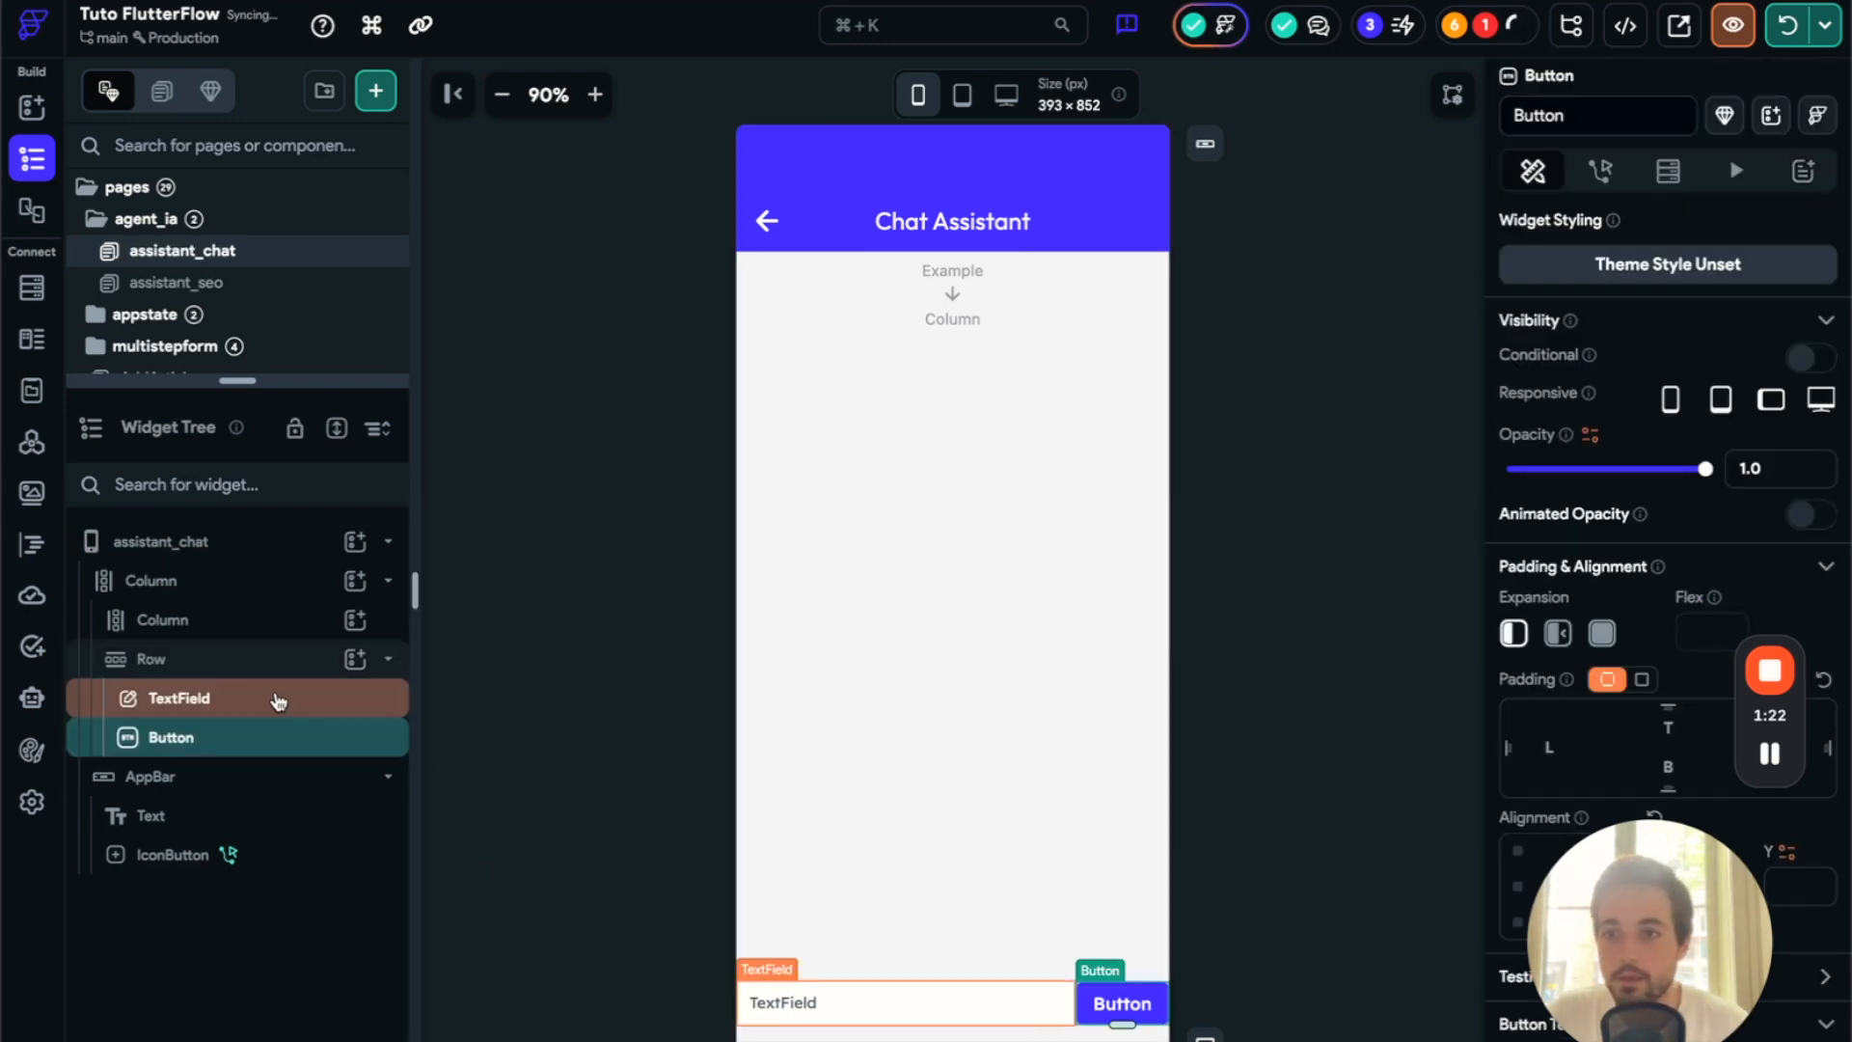
- Set the TextField's hint text to "Votre prompt"
left_click(921, 1006)
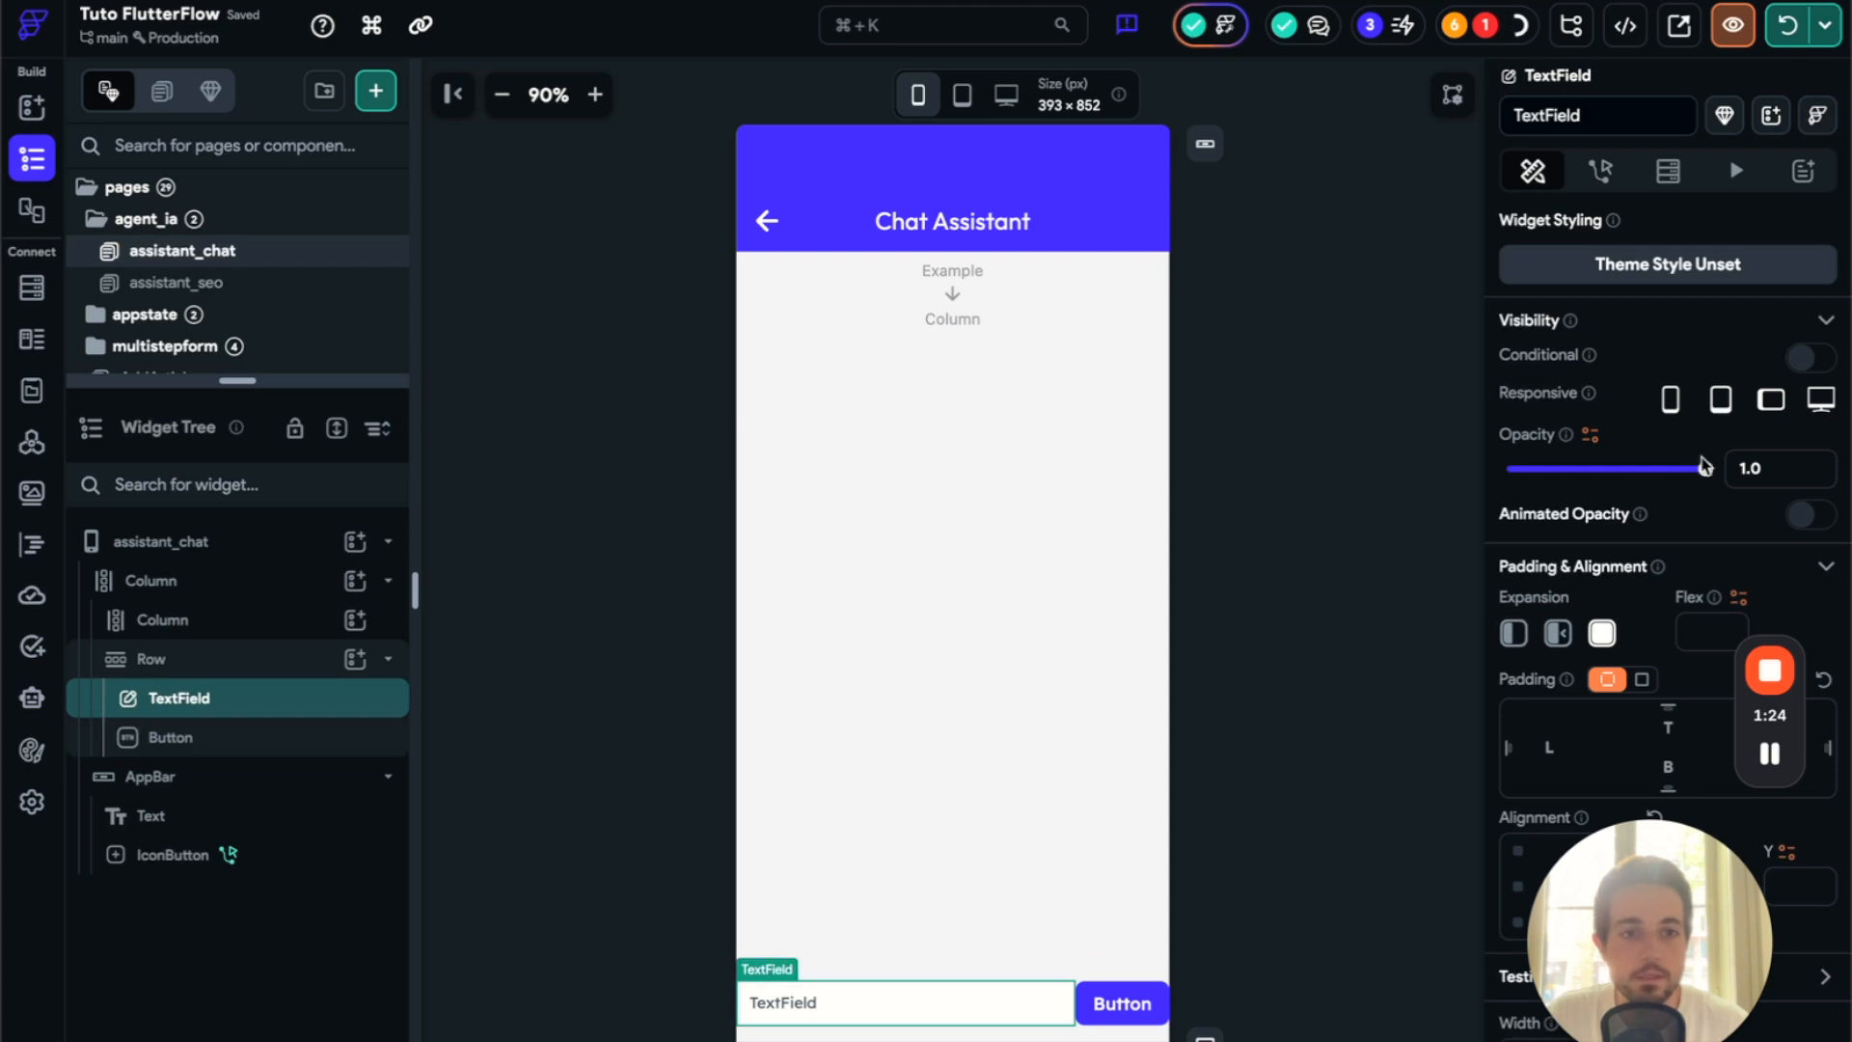
scroll(1669, 965, "down", 10)
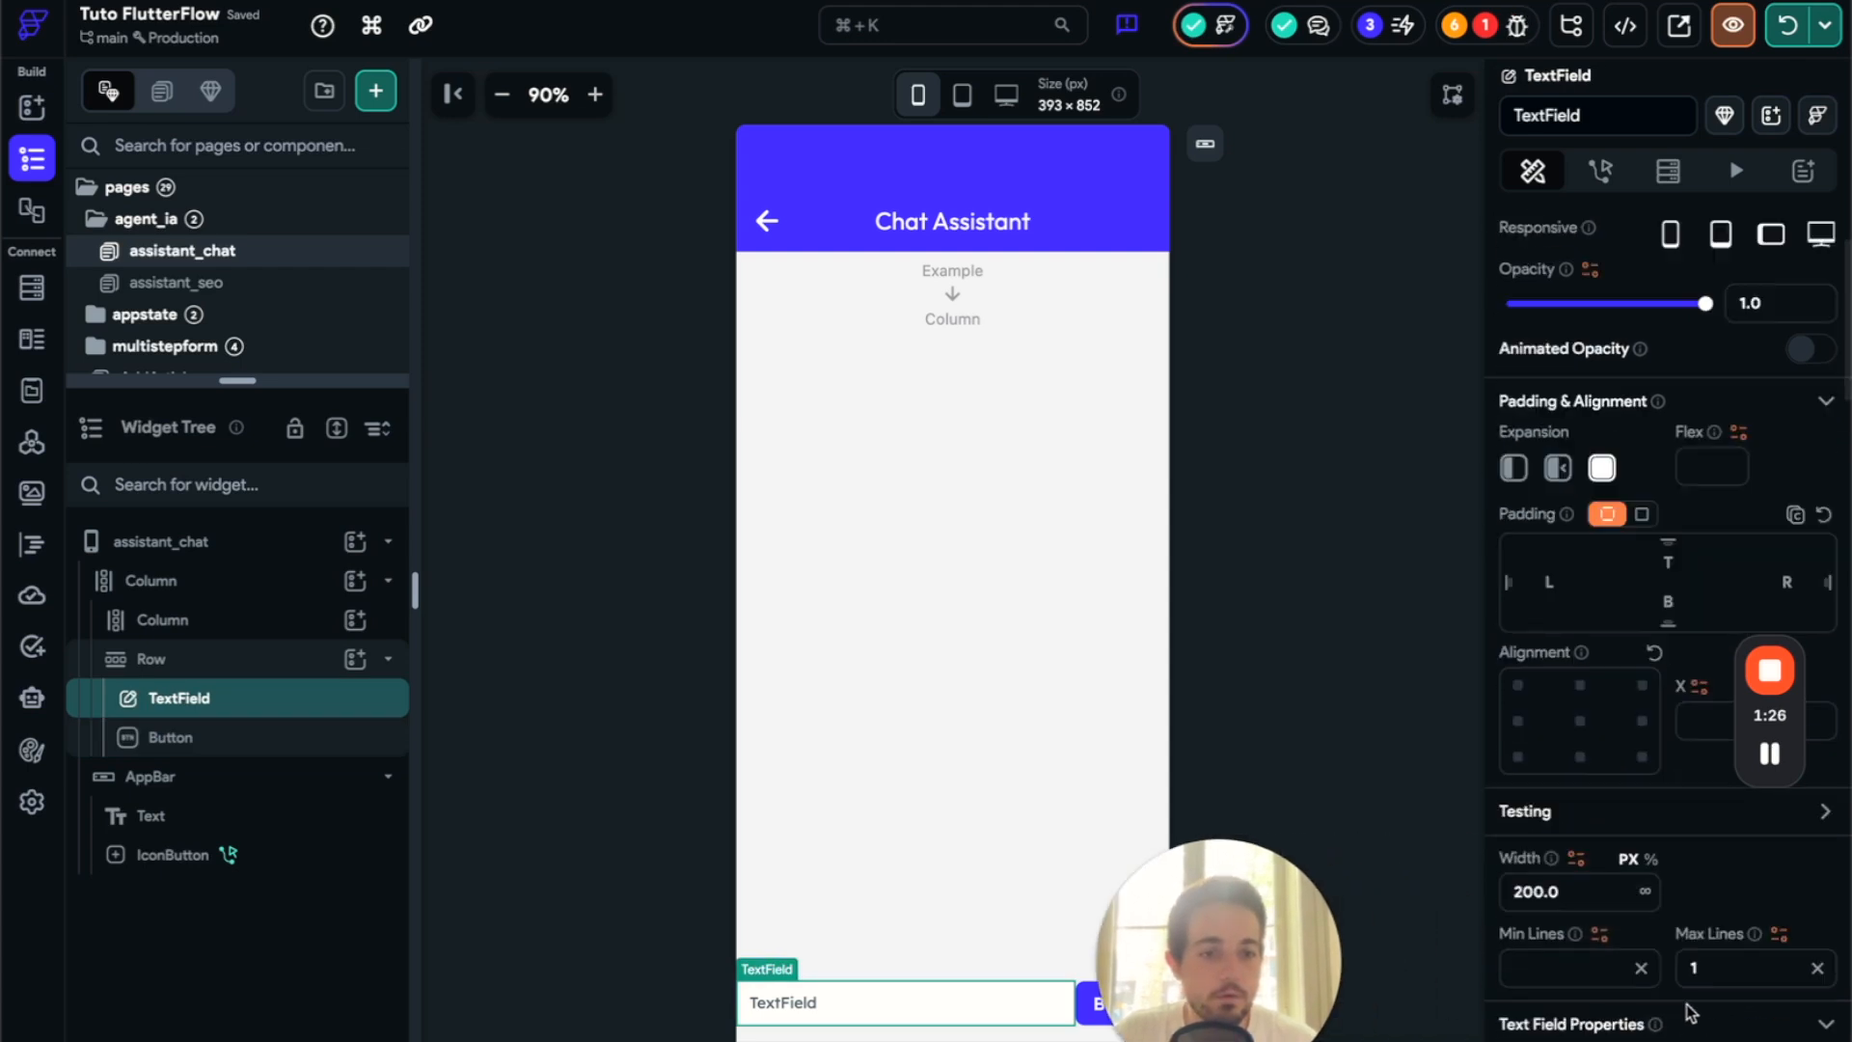
scroll(1669, 1005, "down", 3)
scroll(1608, 779, "down", 7)
double_click(1596, 745)
type("Votre prompt")
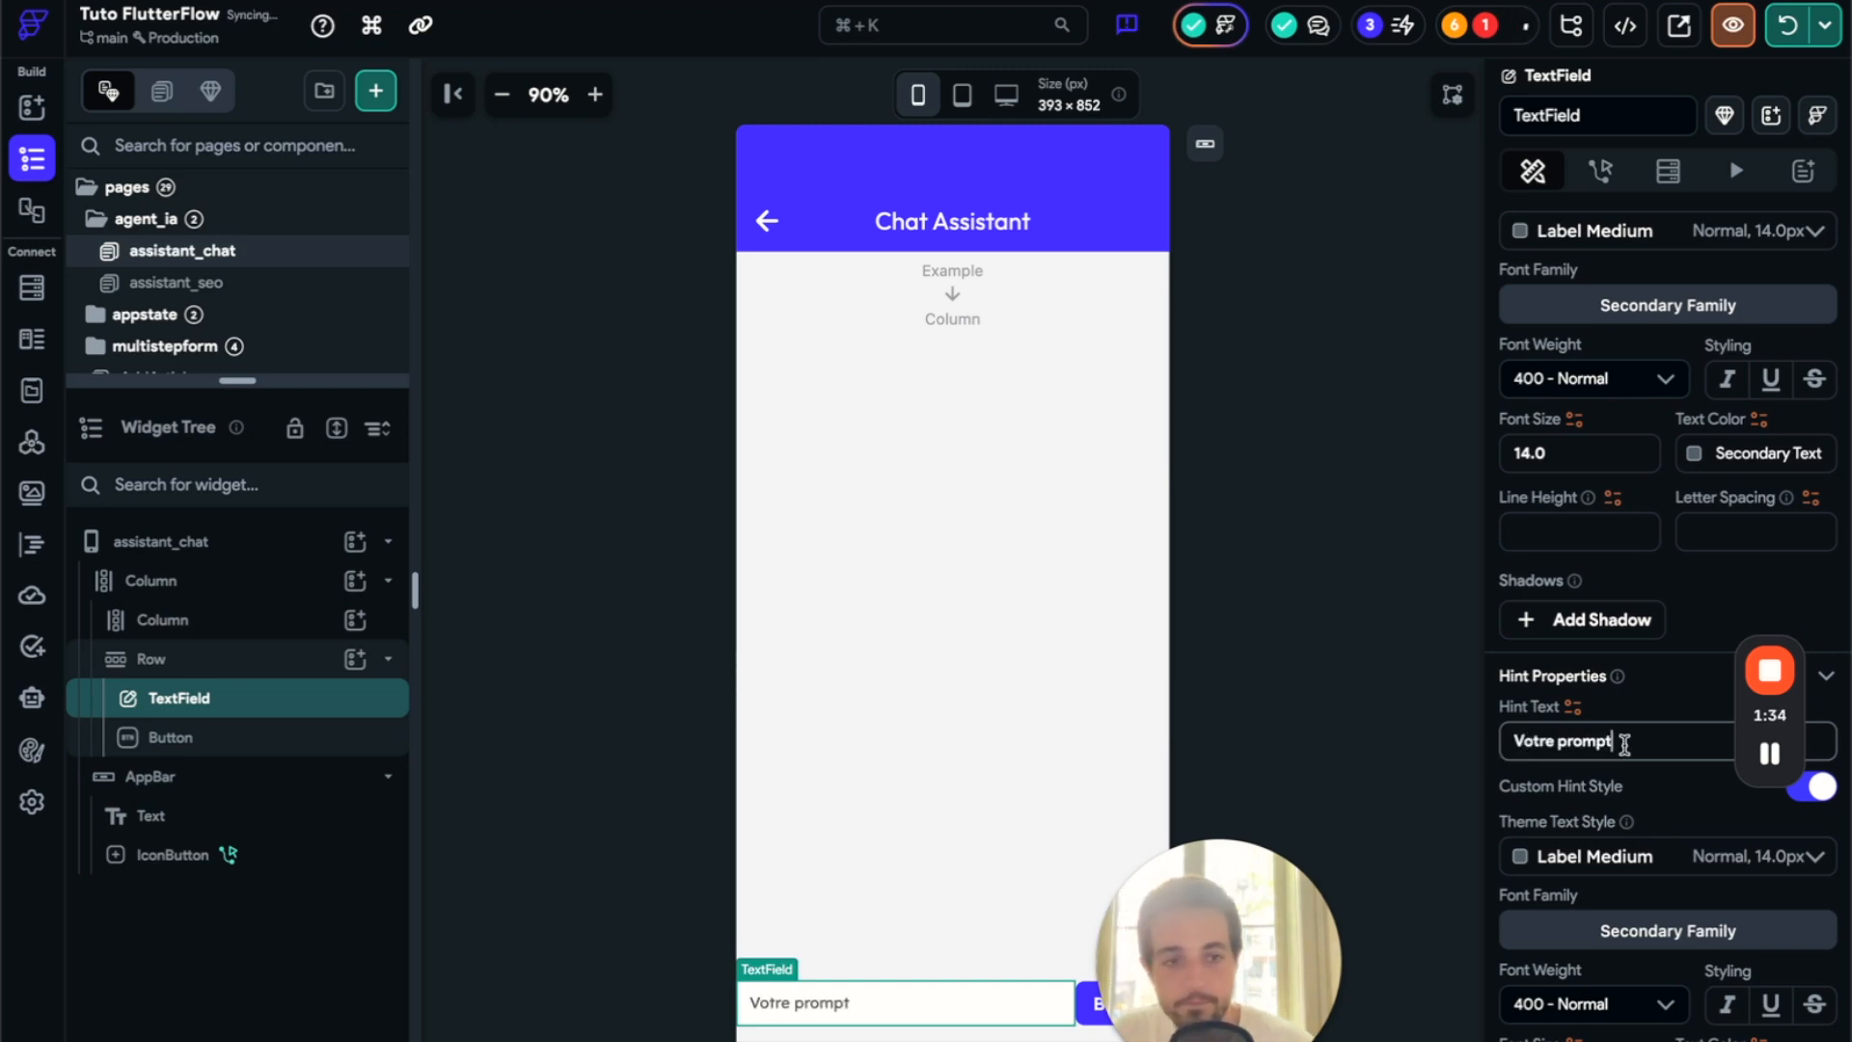
scroll(1616, 730, "down", 2)
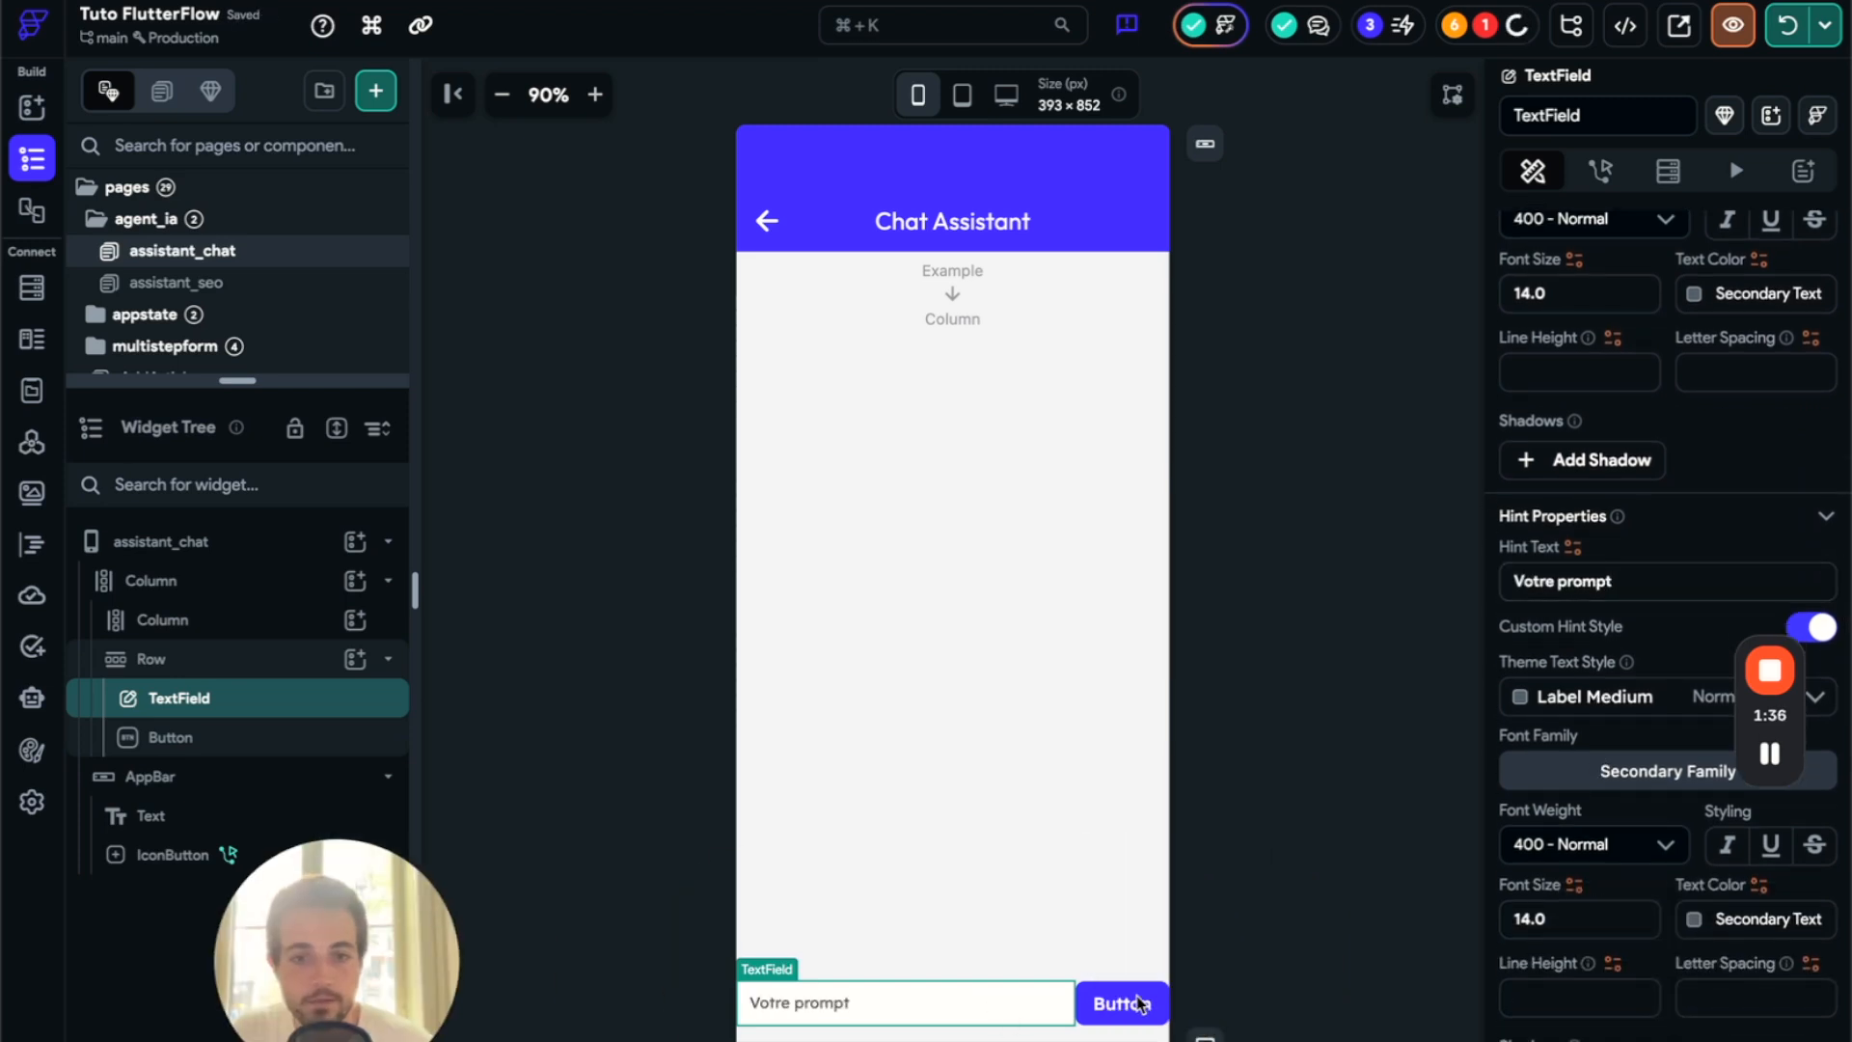
- Set the label of the button beside the text field to "Envoyer"
left_click(1138, 1004)
scroll(1583, 877, "down", 2)
double_click(1505, 931)
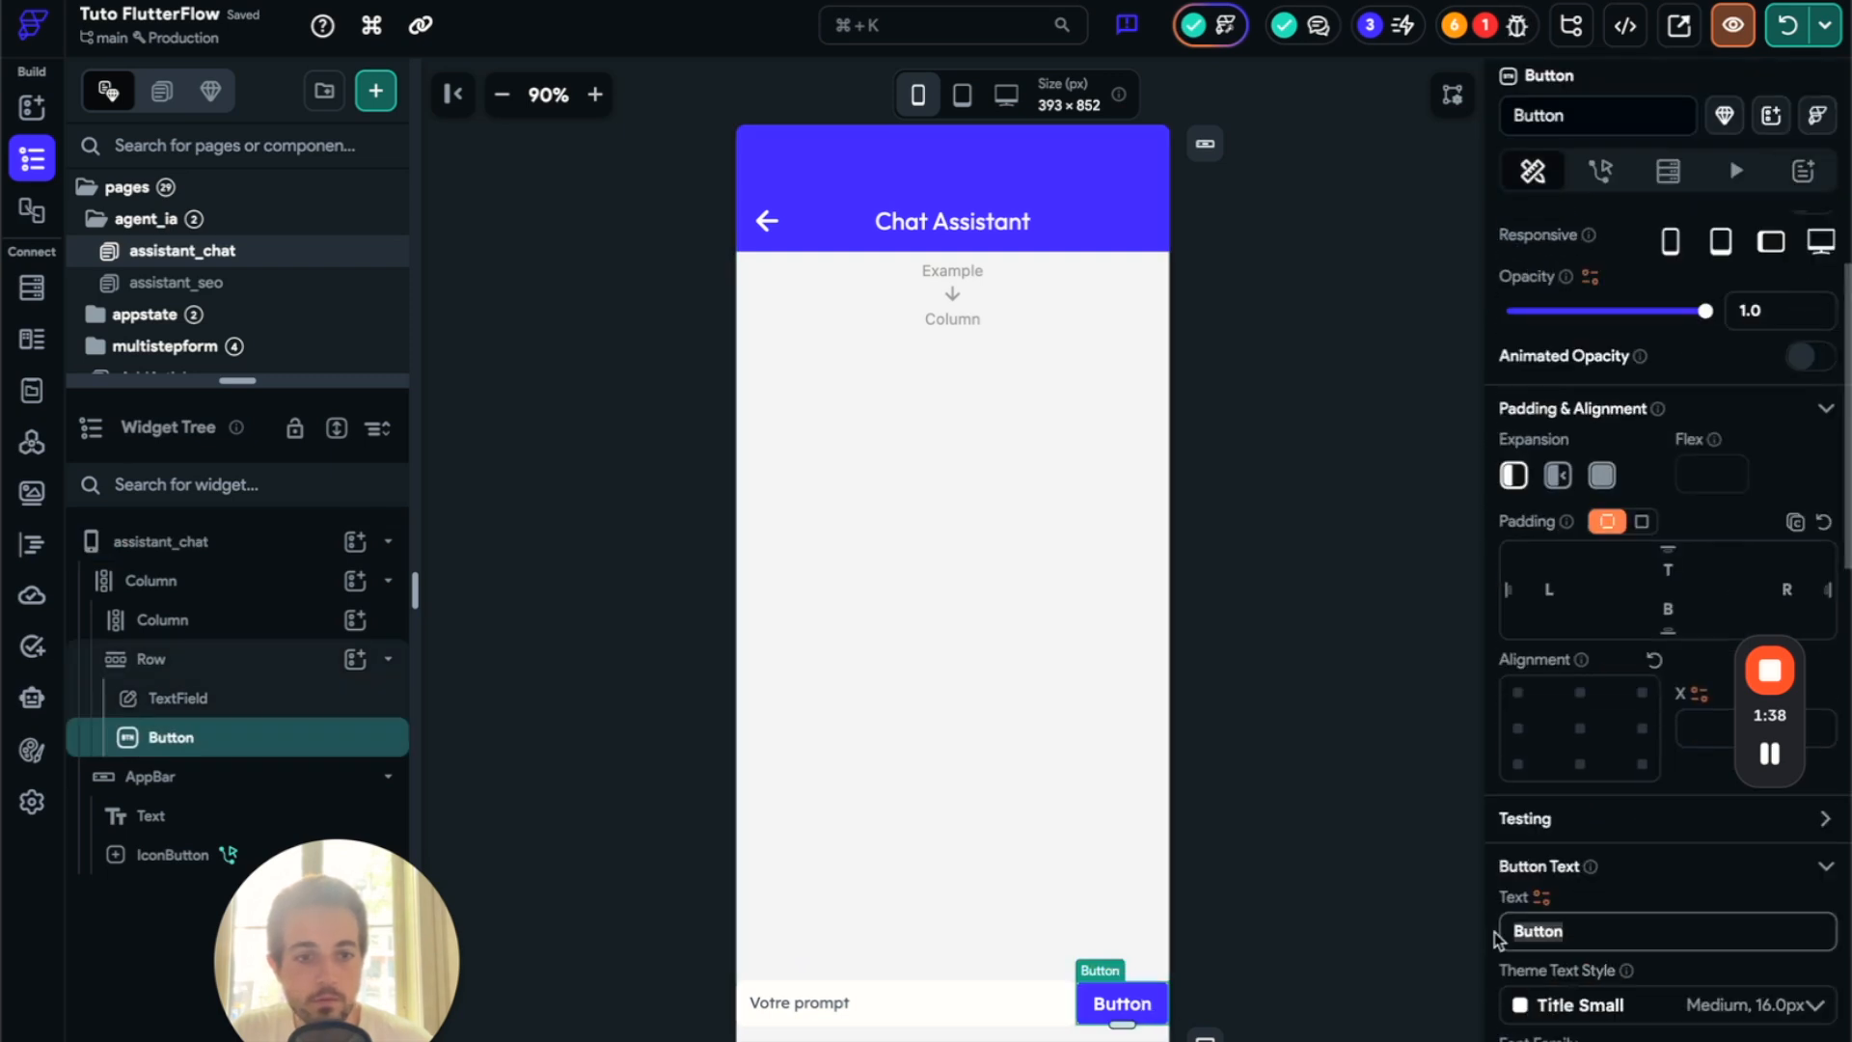
type("Envoyer")
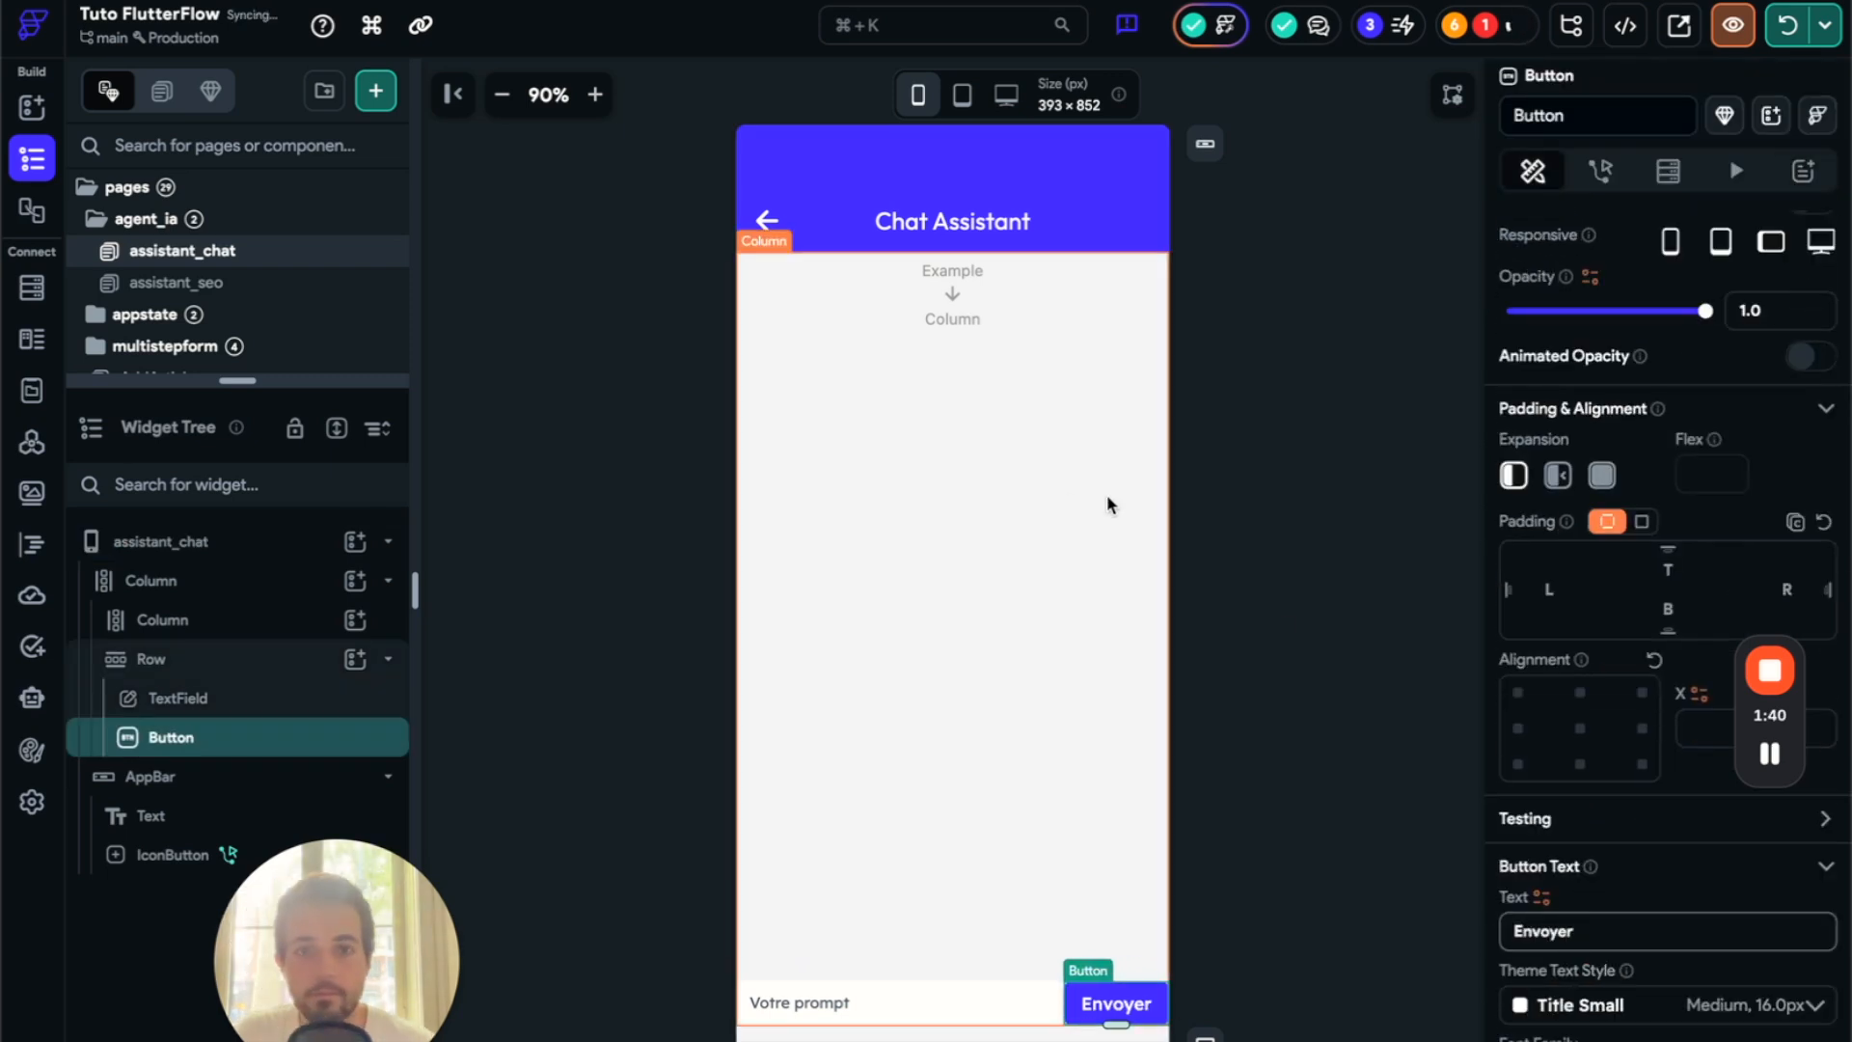
- Nest a third Column inside the expanded Column and add two Text widgets to it
left_click(944, 394)
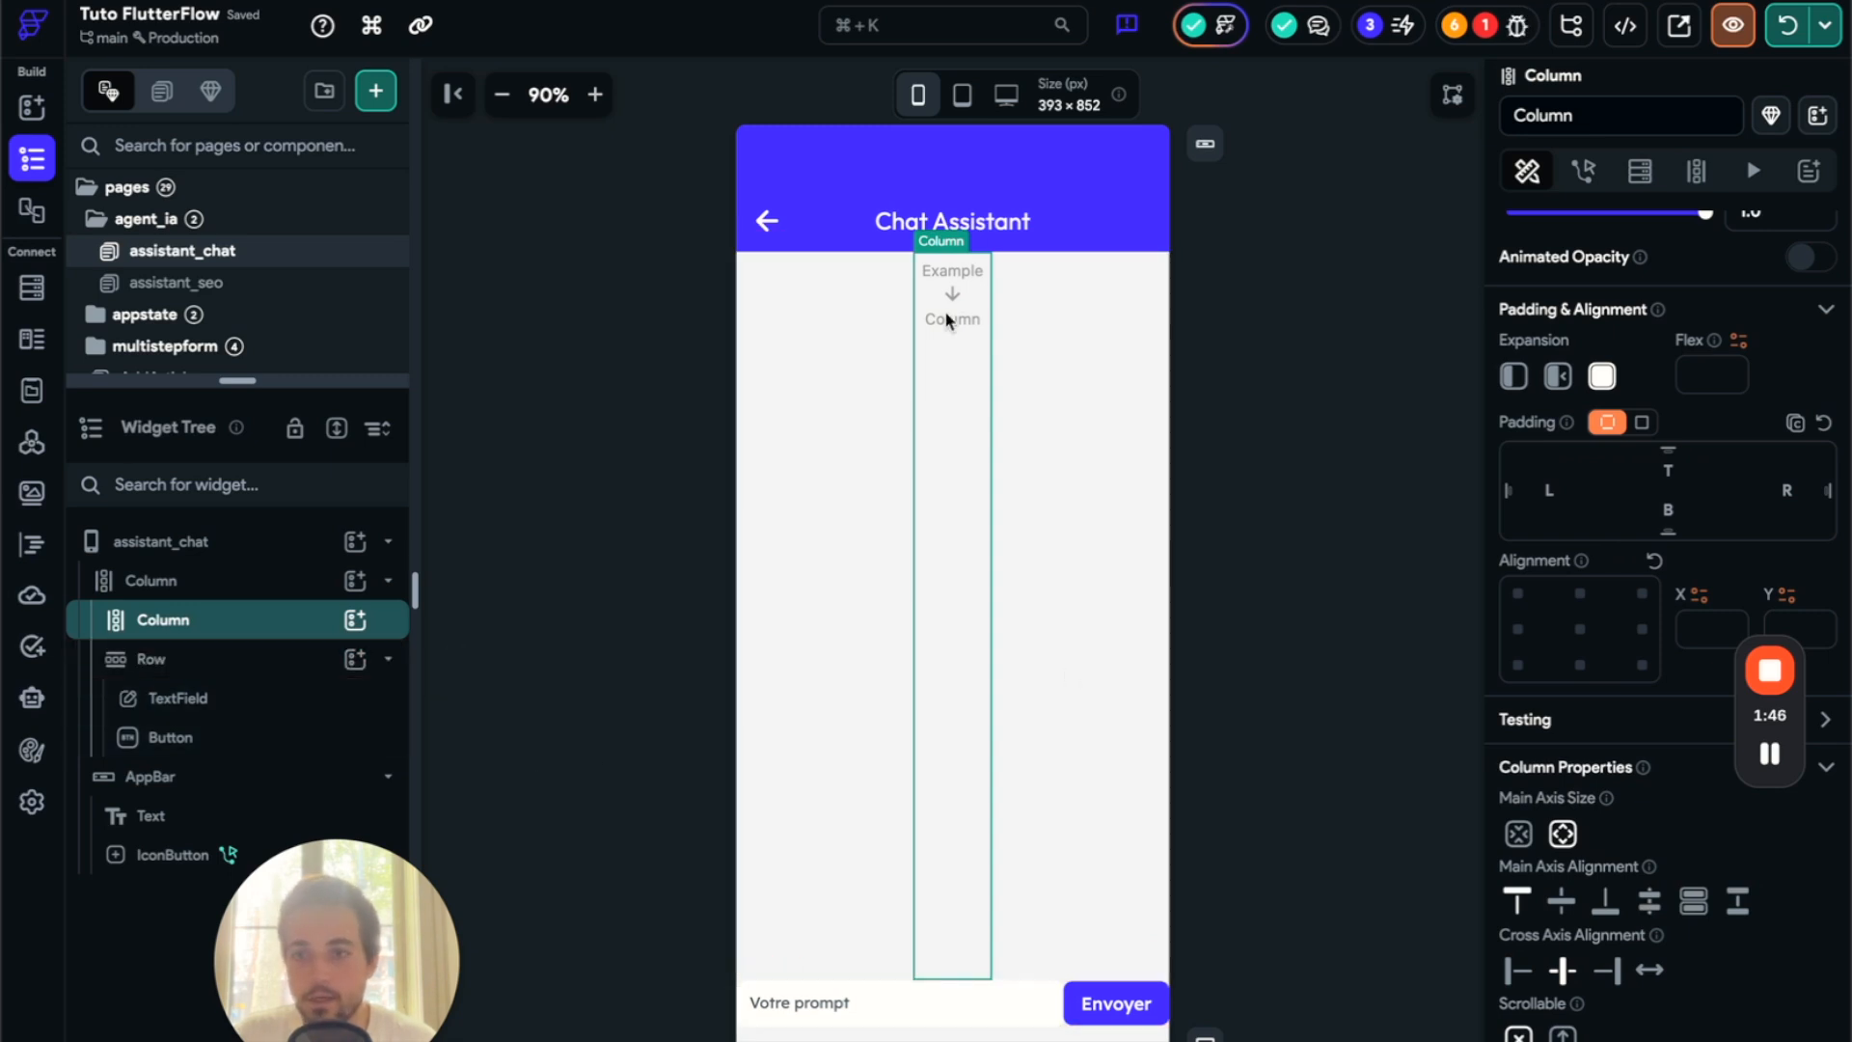
left_click(359, 623)
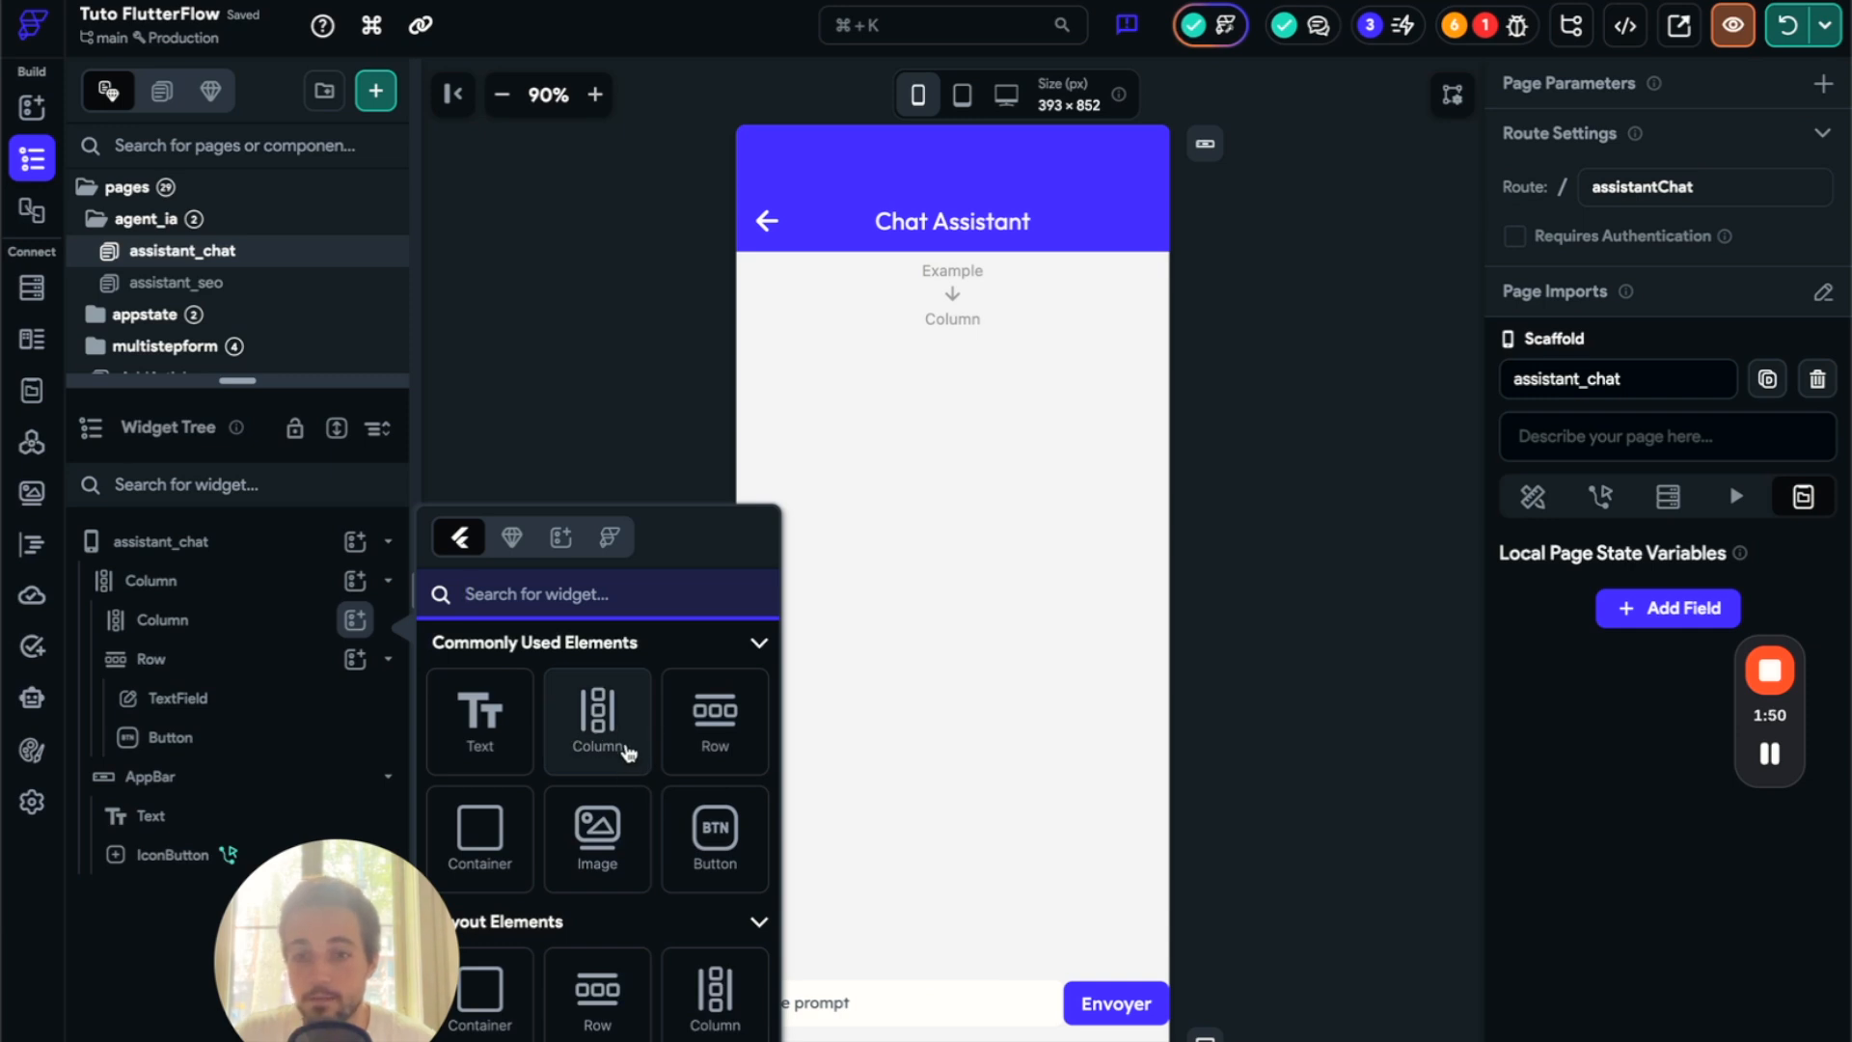
left_click(598, 719)
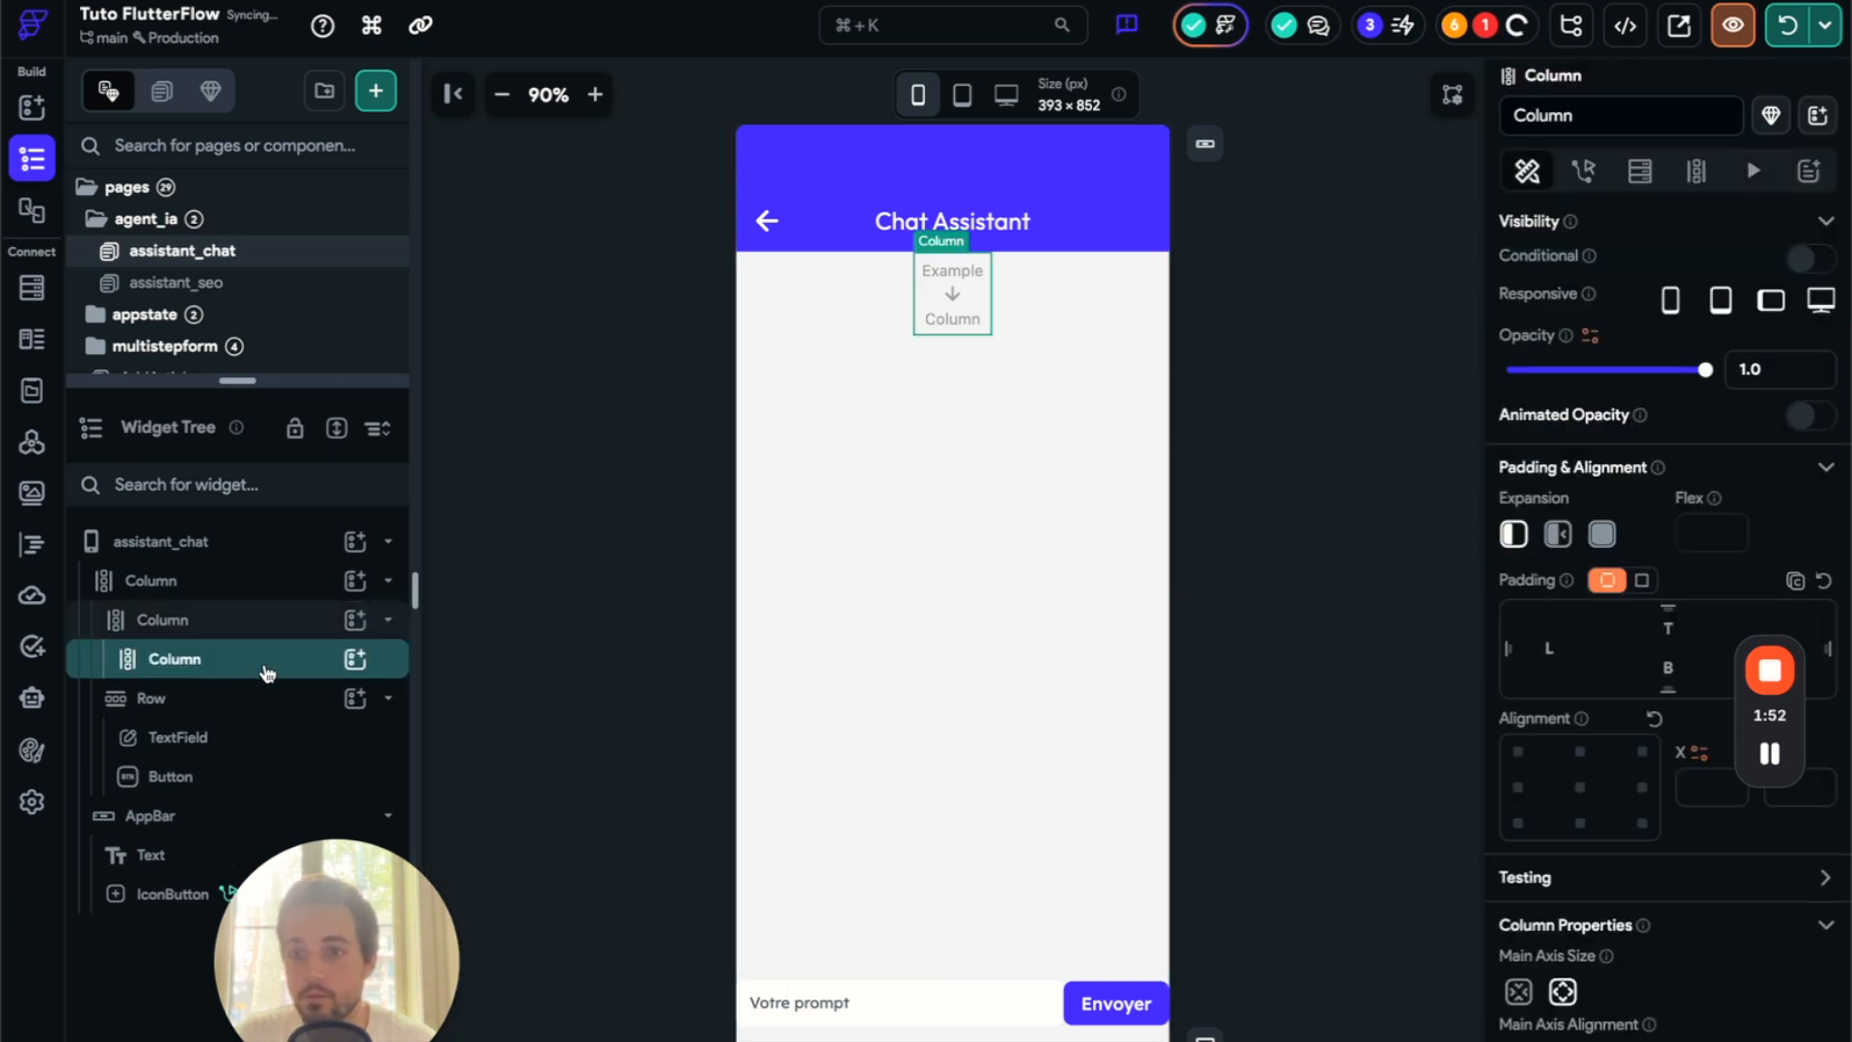
left_click(356, 660)
left_click(521, 740)
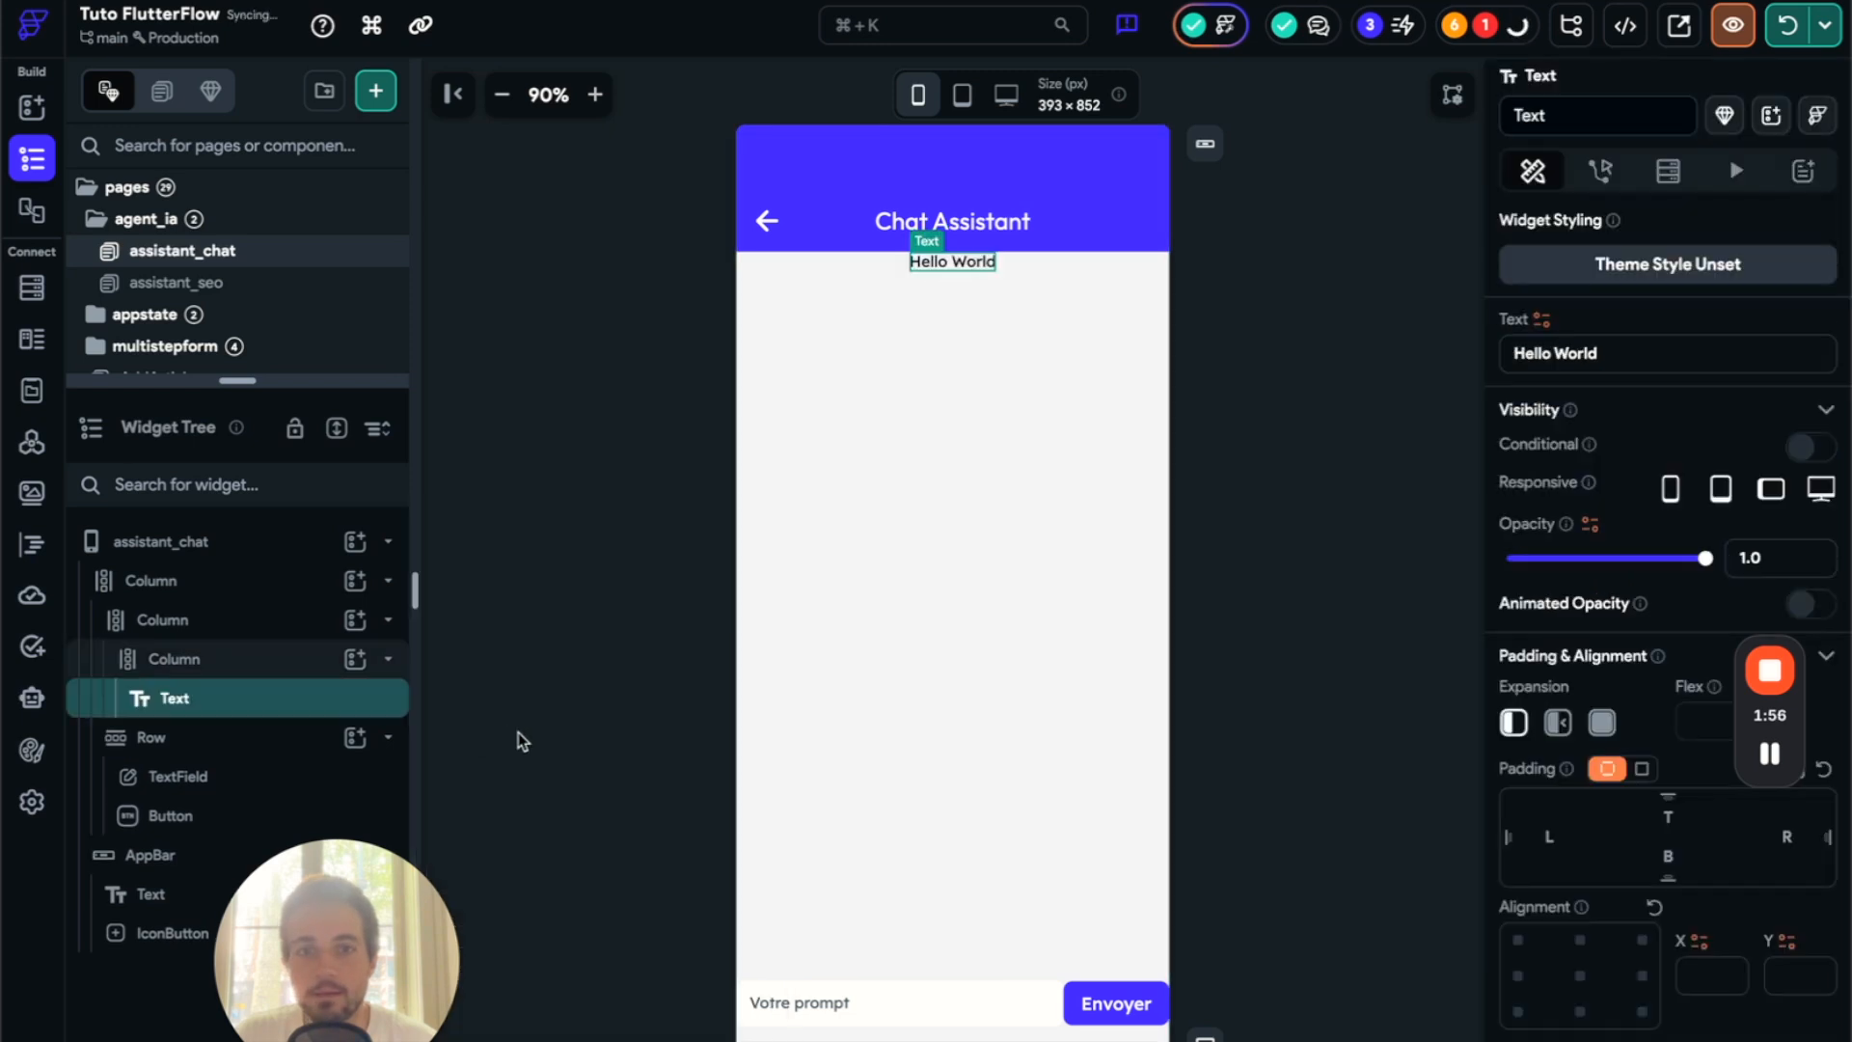
left_click(356, 660)
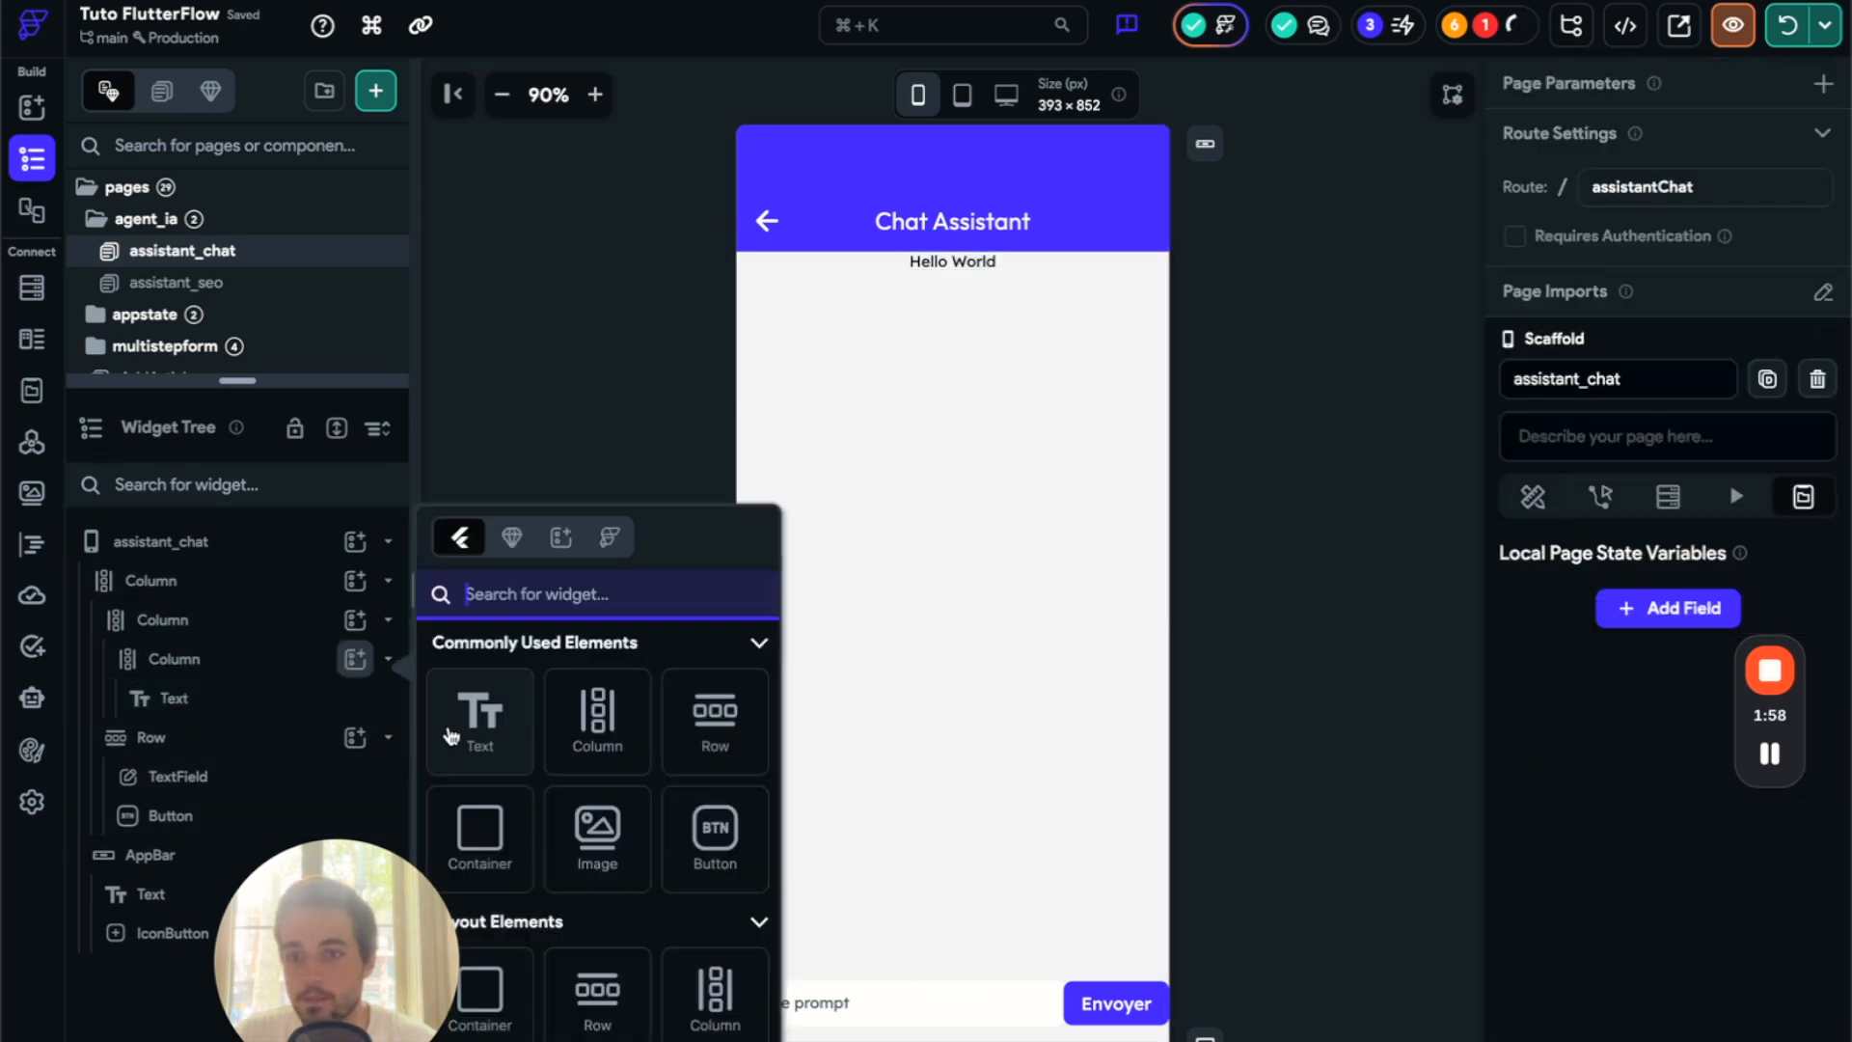
left_click(452, 731)
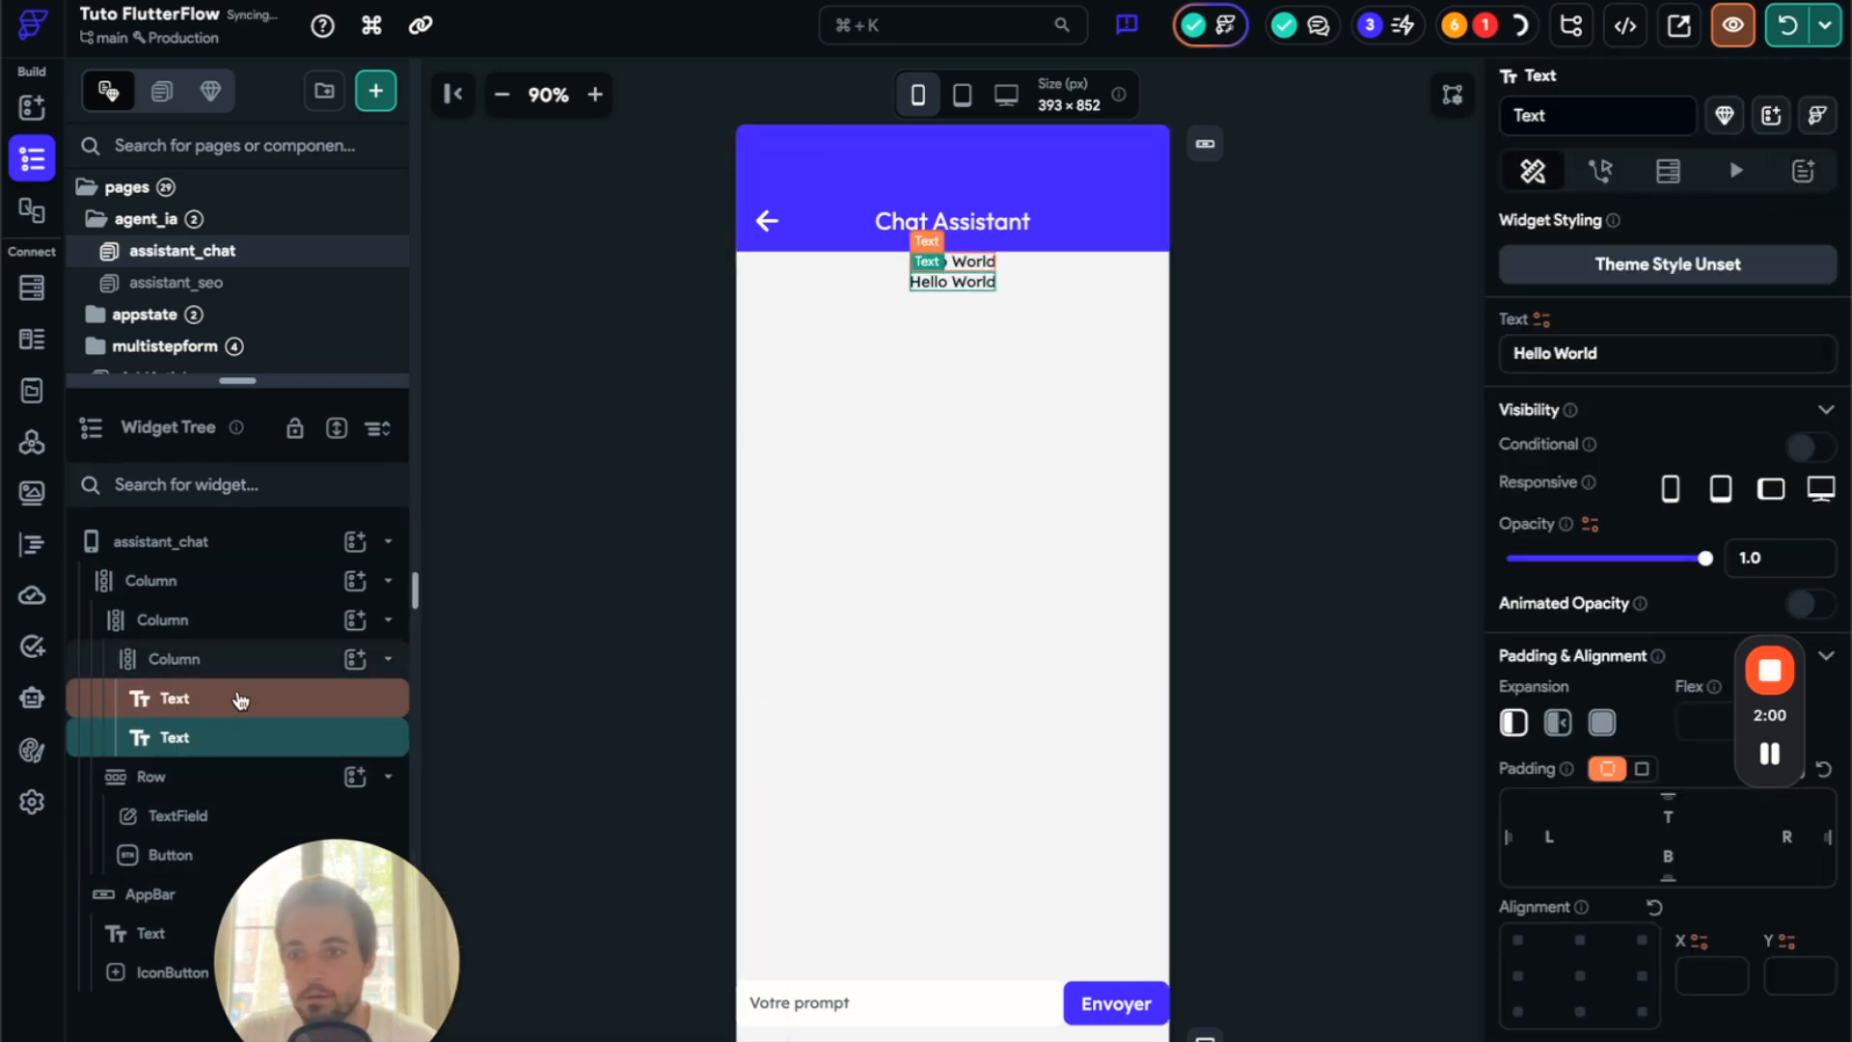
- Set the first Text widget's content to "Message"
left_click(240, 699)
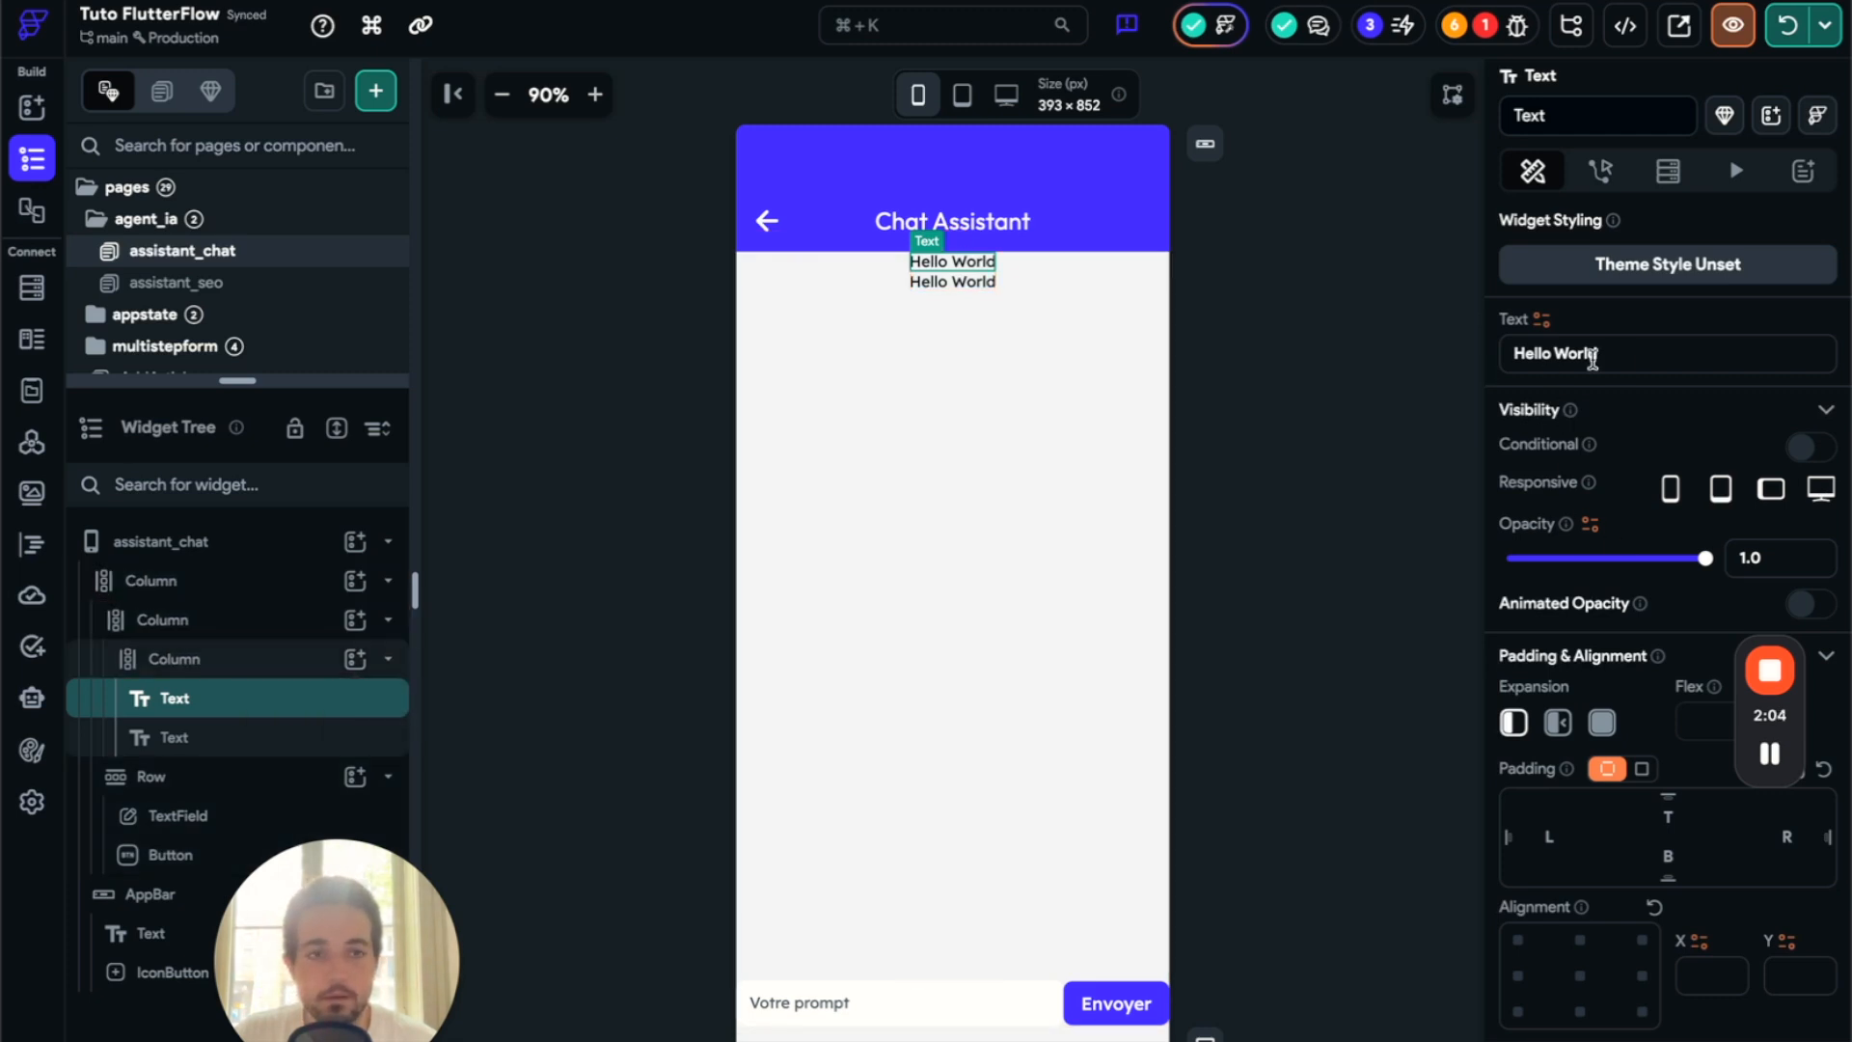
left_click(1593, 358)
type("Messgae")
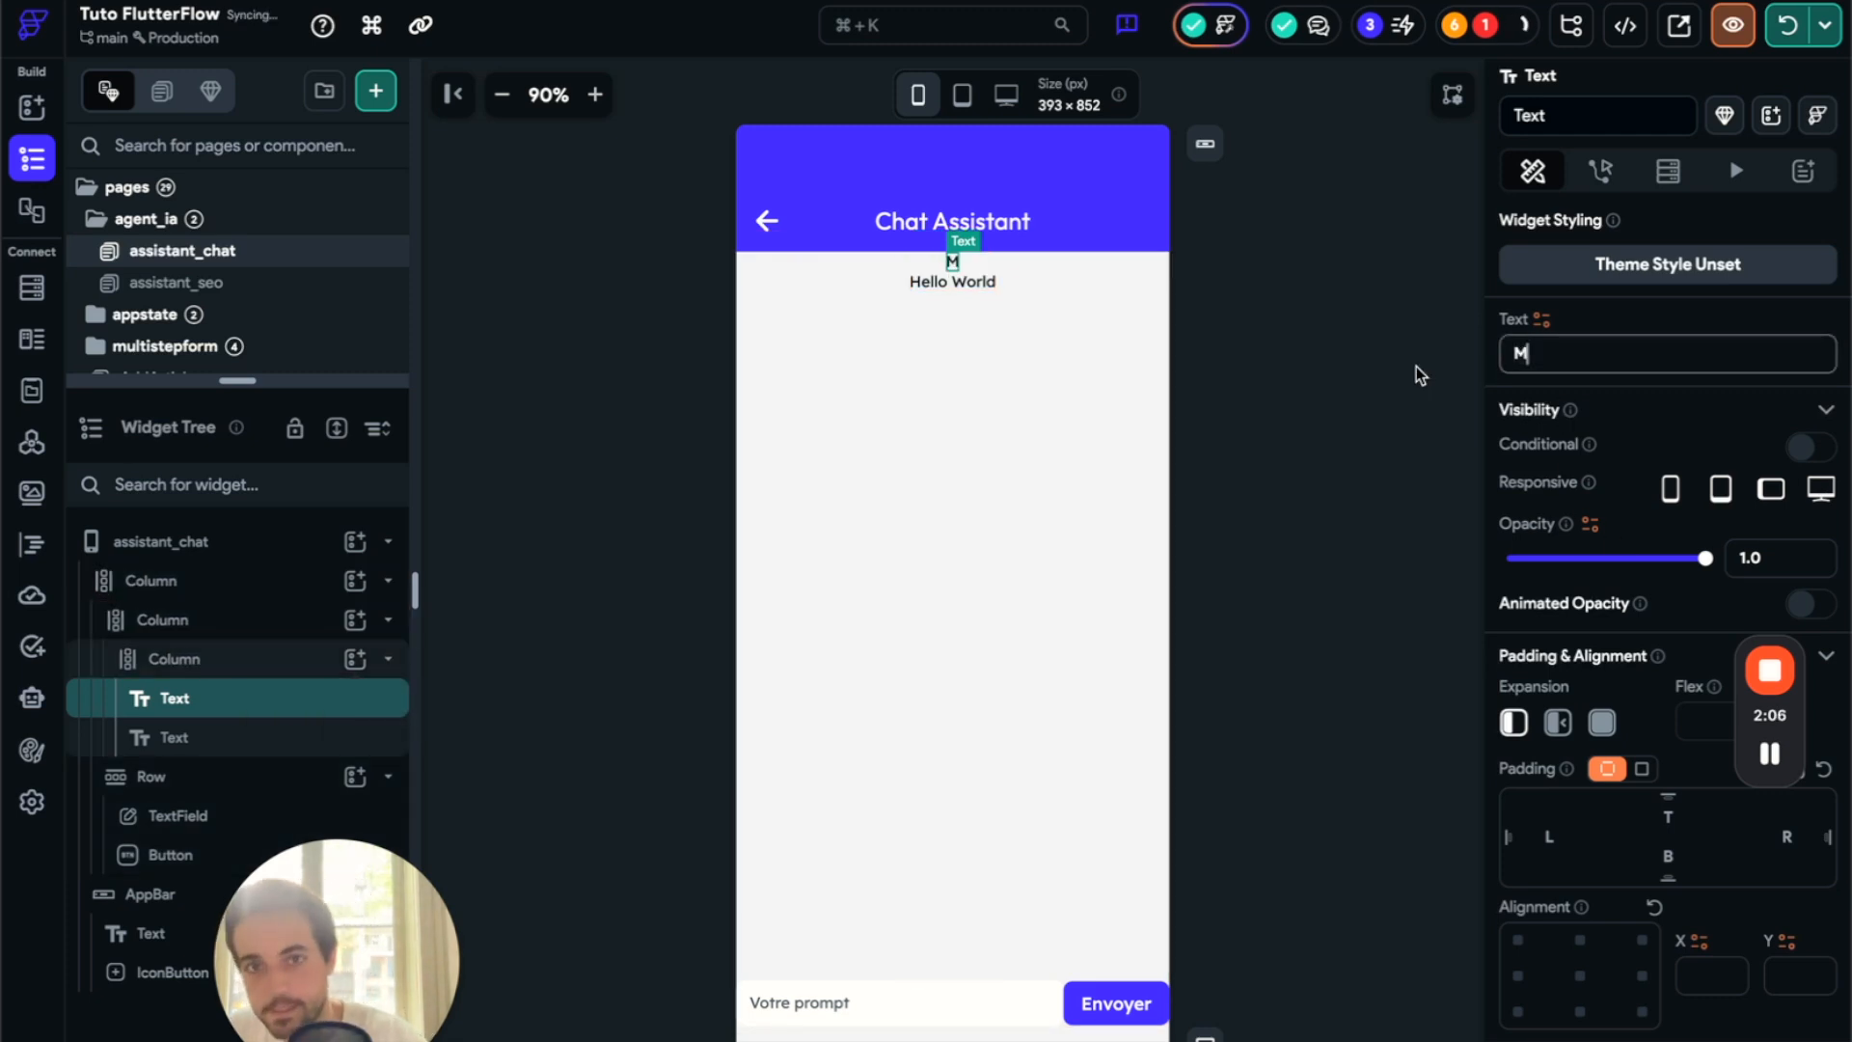
key("BackSpace")
key("BackSpace")
key("BackSpace")
type("as")
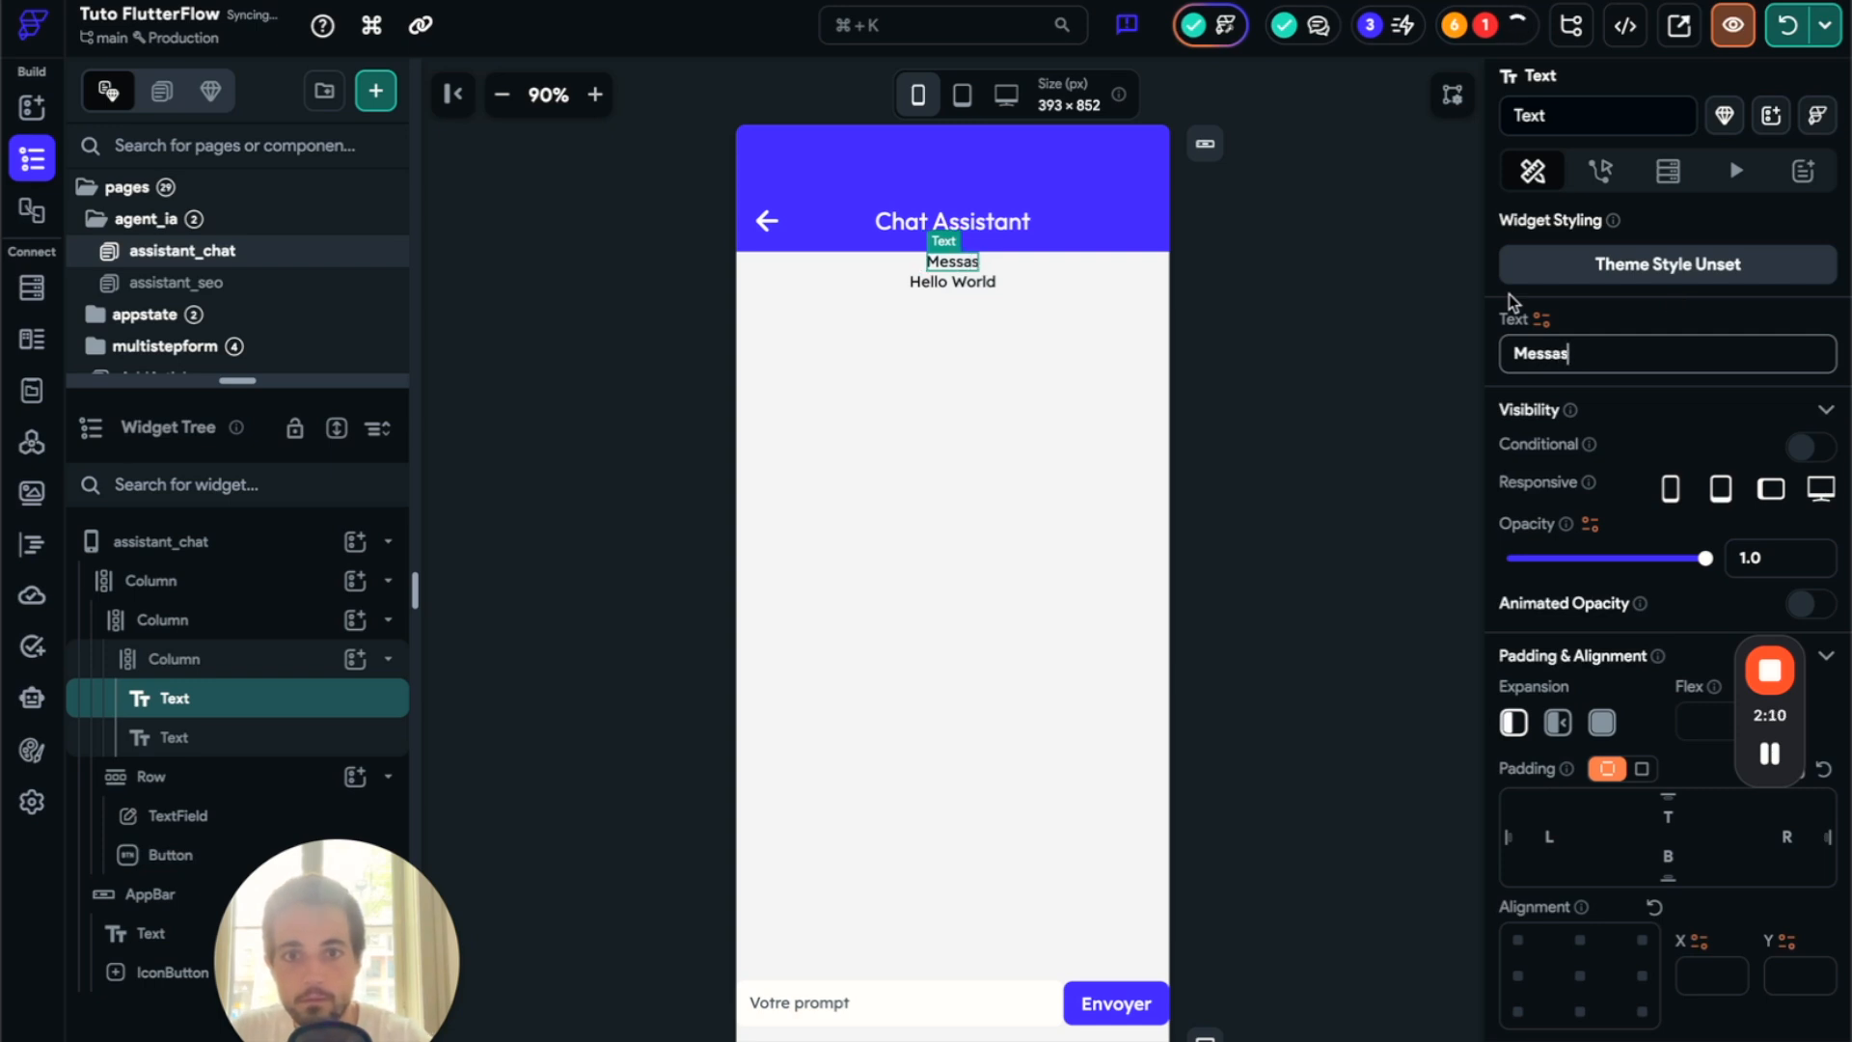
key("BackSpace")
type("ge")
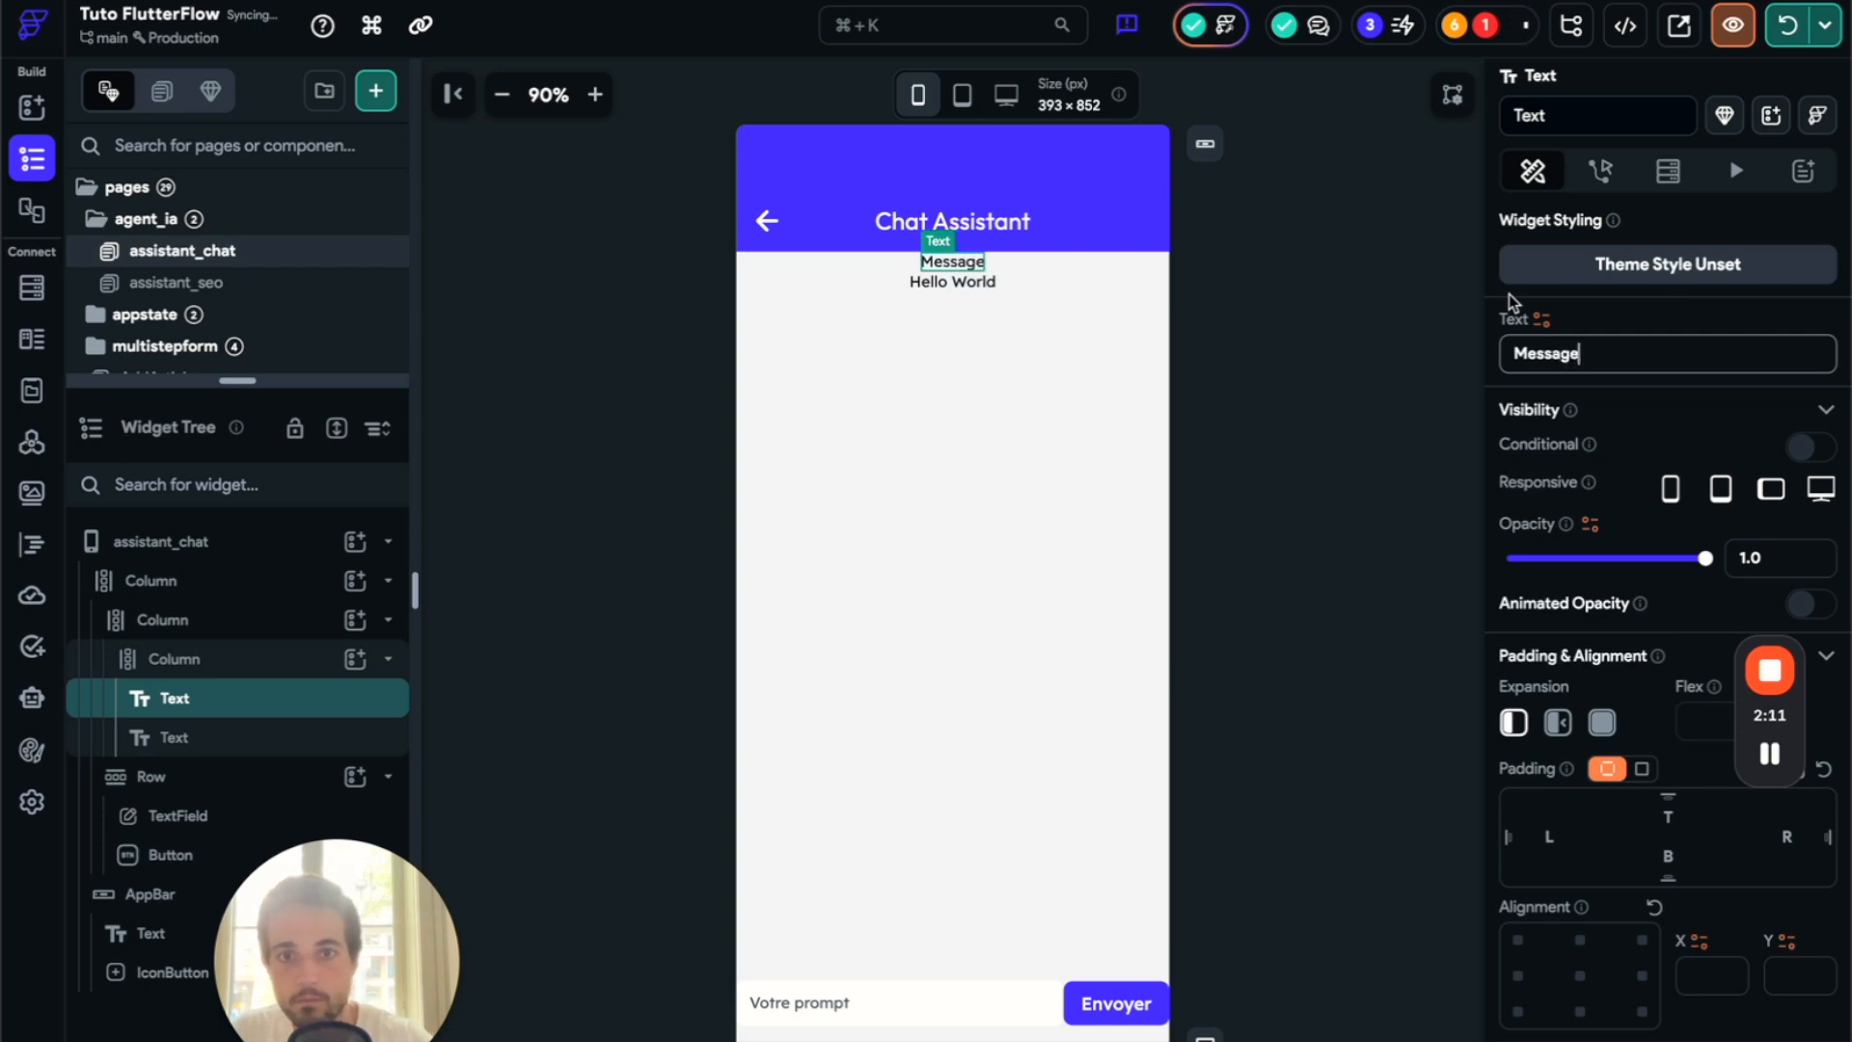
- Set the second Text widget's content to "role" and its theme text style to Label Small
left_click(989, 281)
left_click(1659, 356)
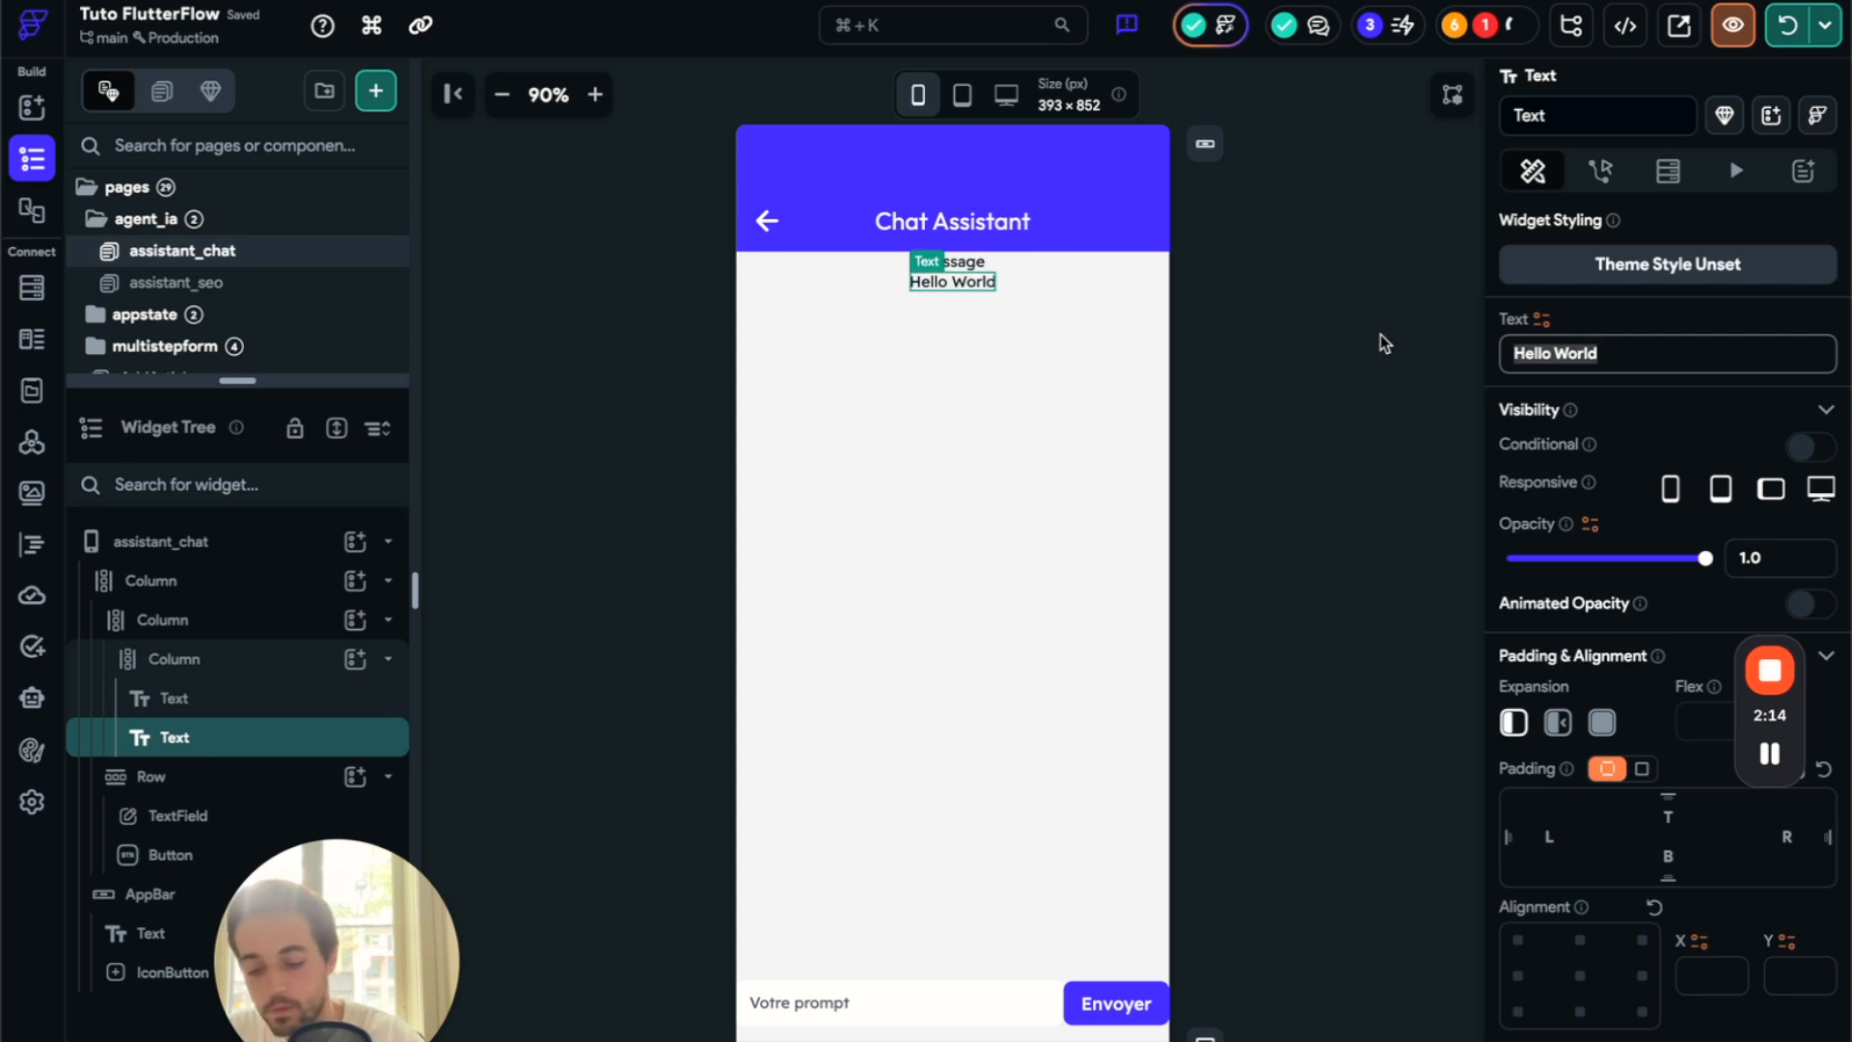
type("role")
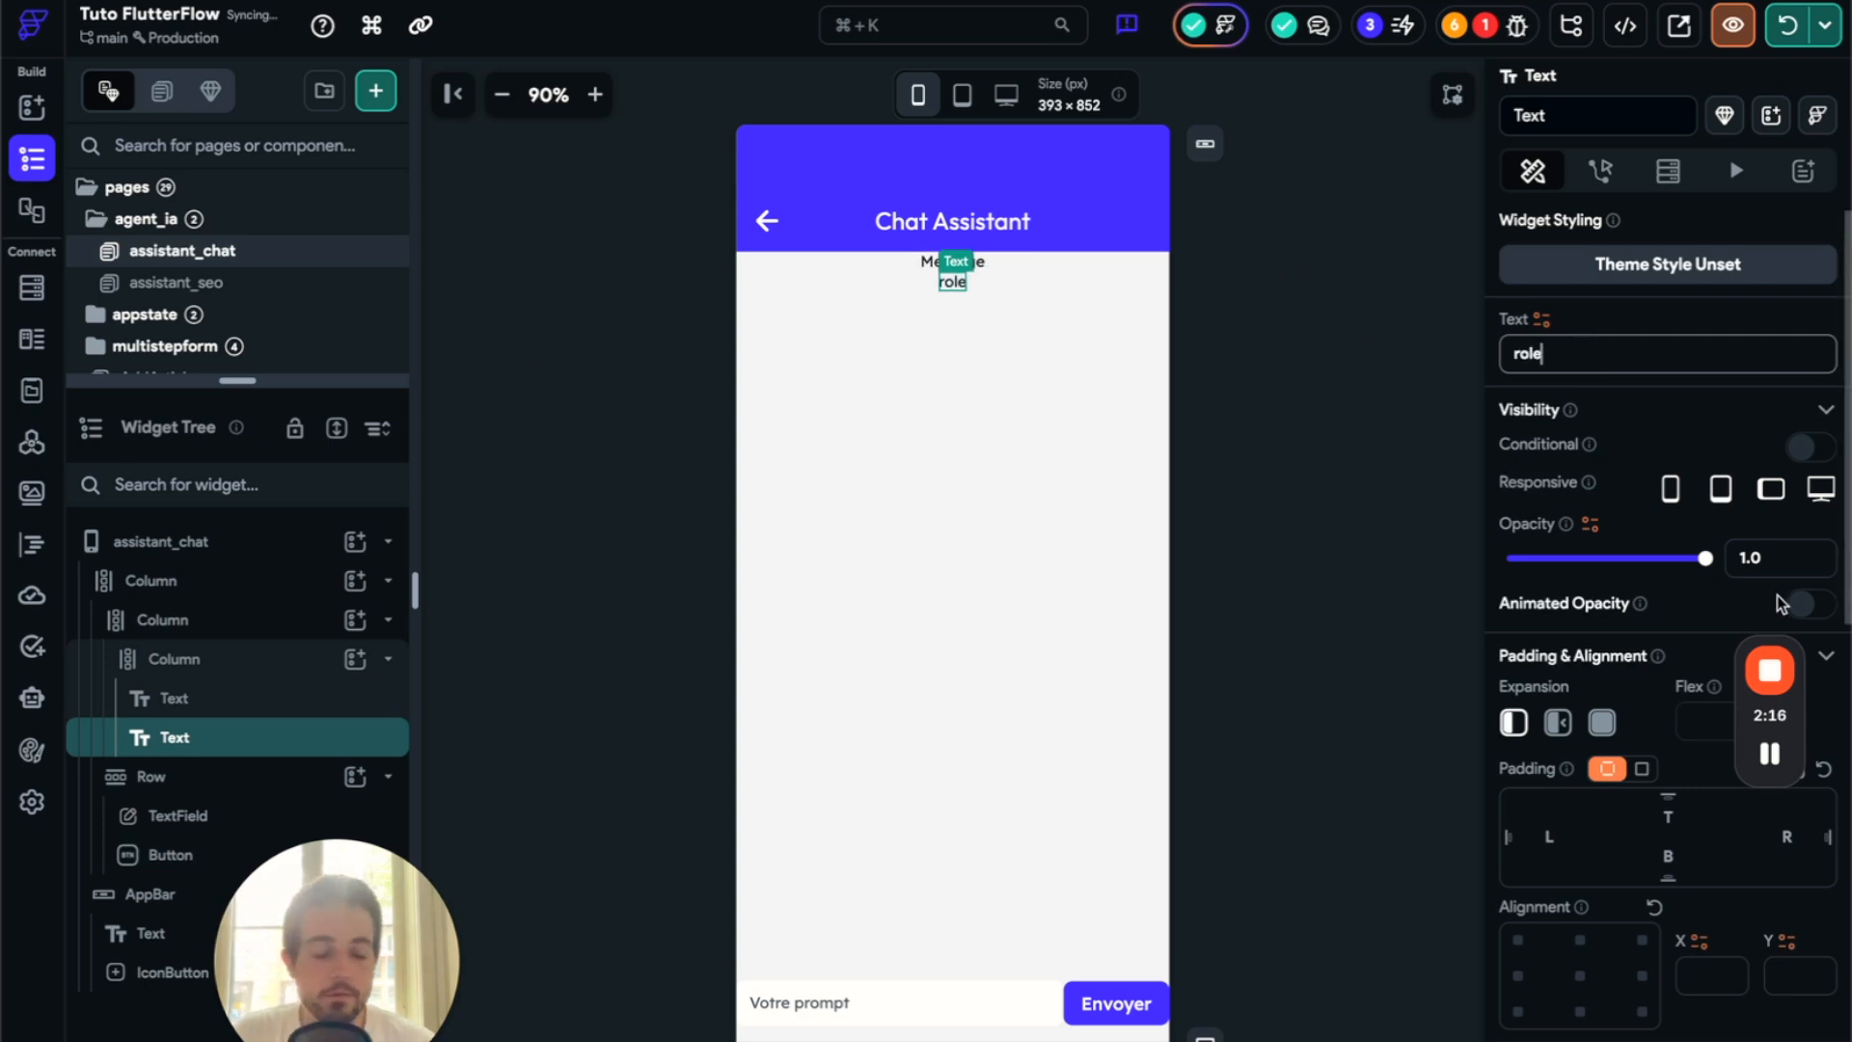
scroll(1674, 569, "down", 10)
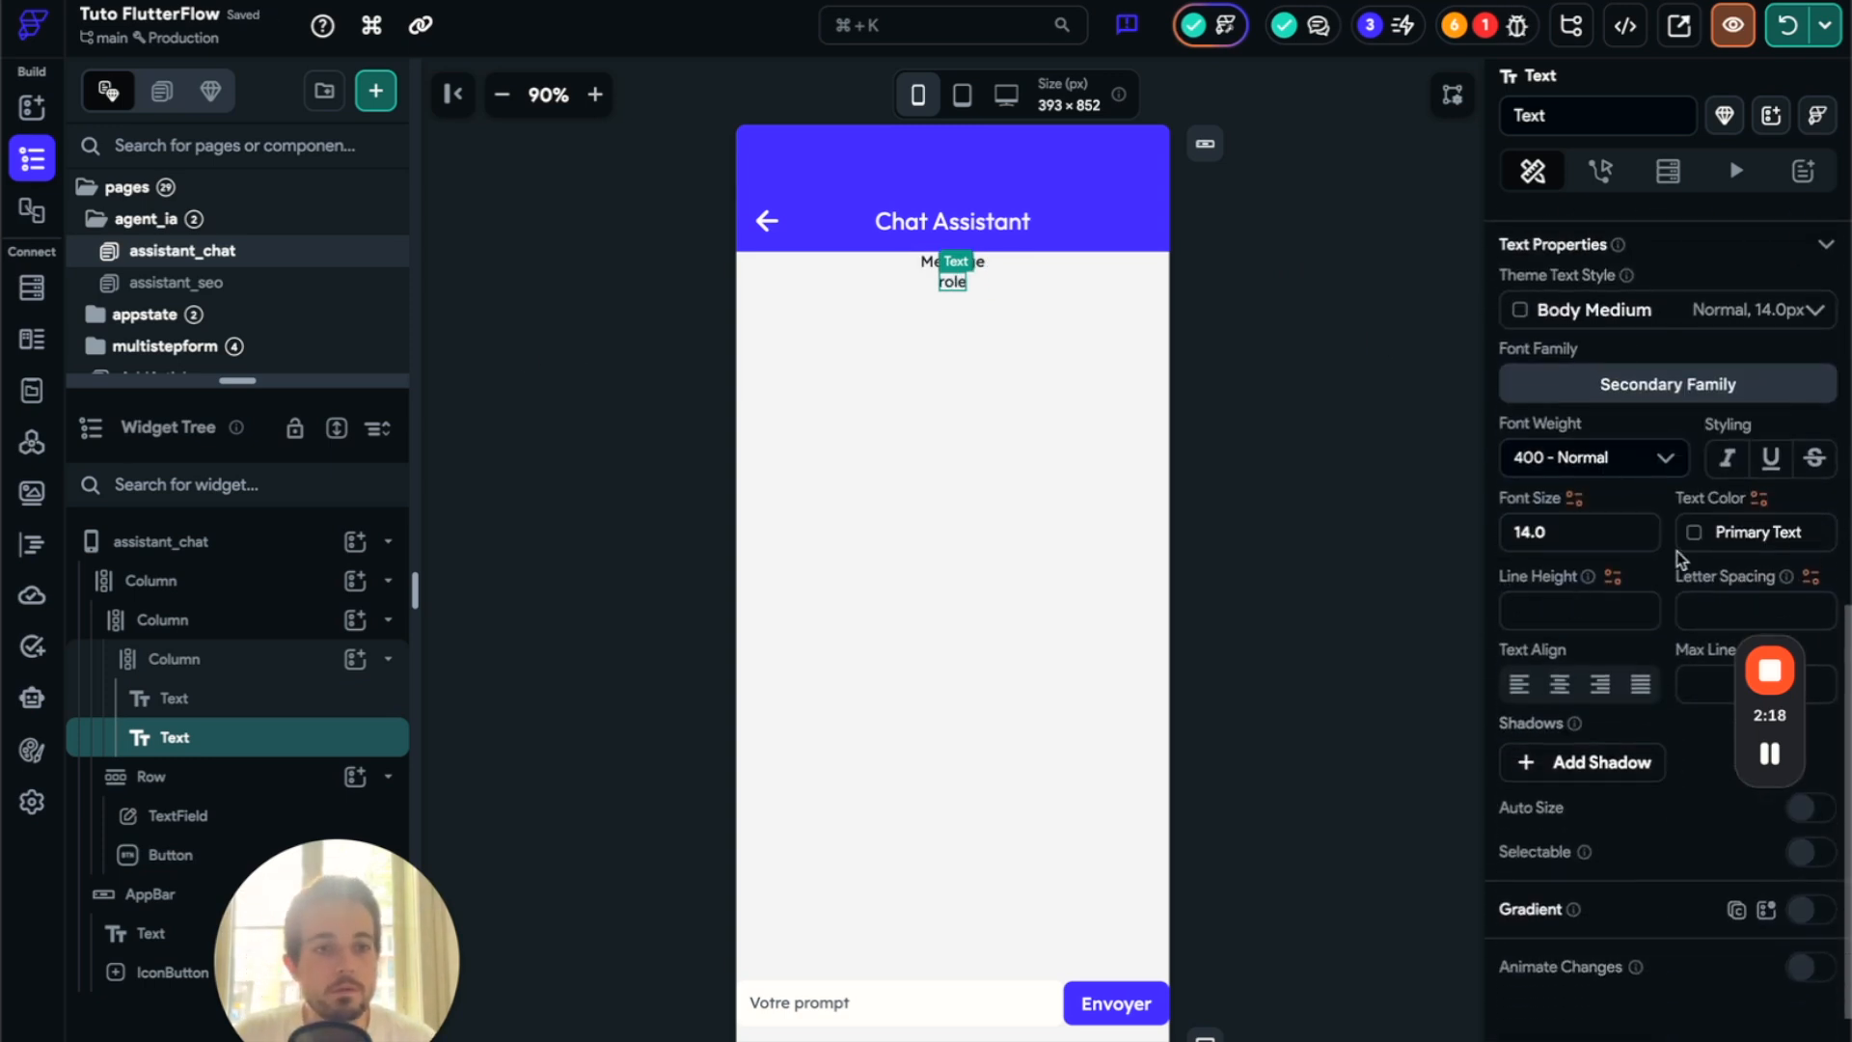
left_click(1578, 313)
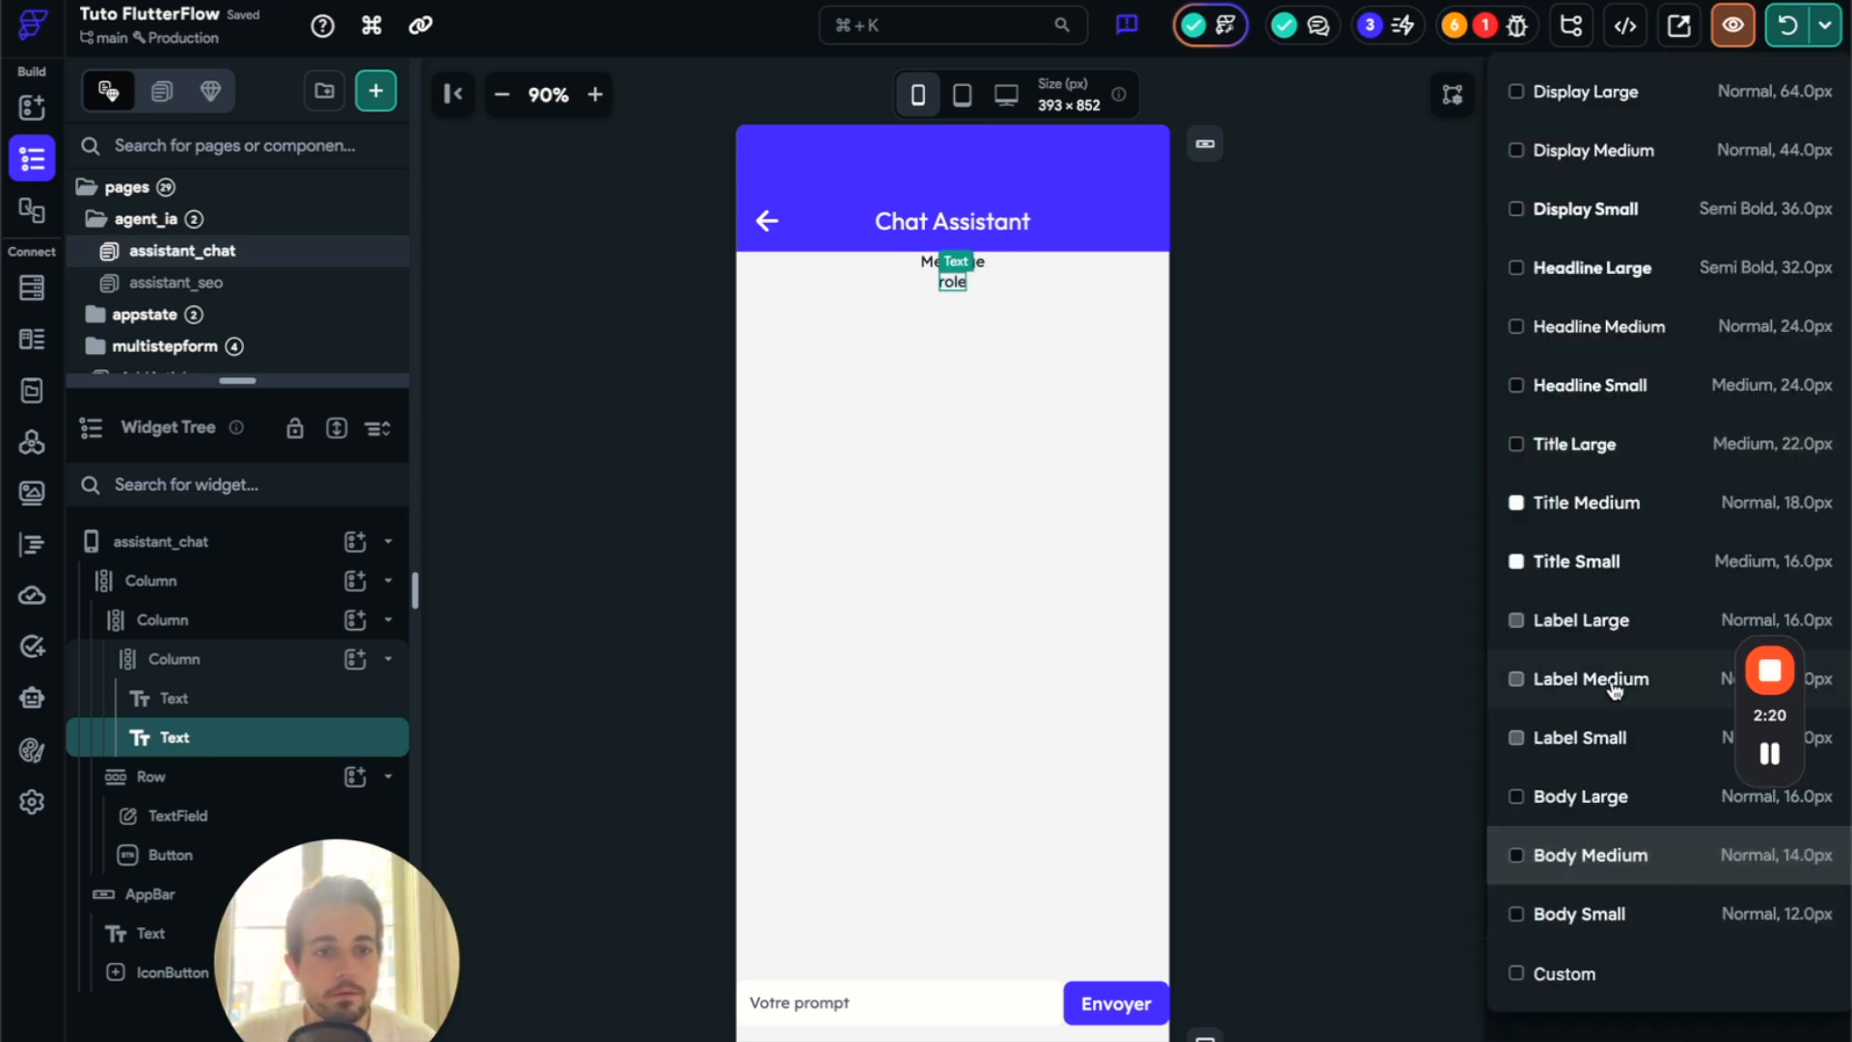
left_click(1601, 736)
left_click(1288, 428)
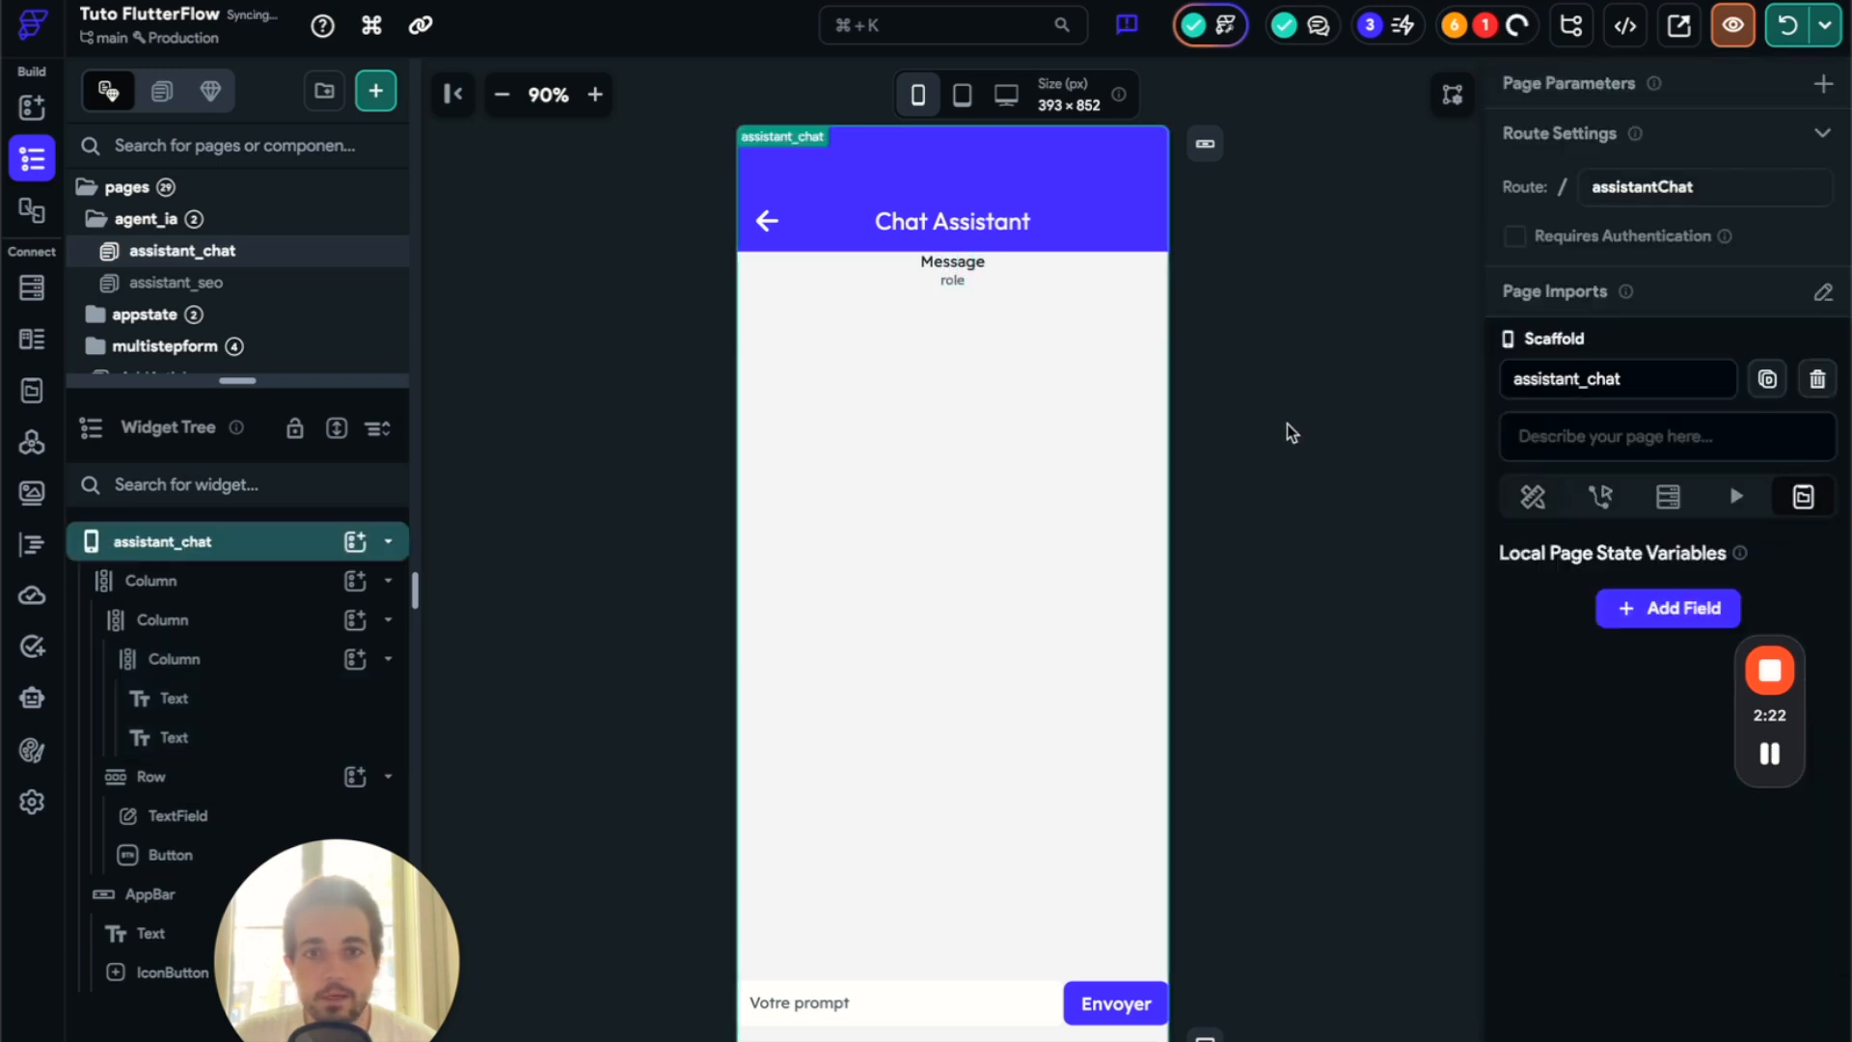
- Give the "role" Text widget a top padding of 10
left_click(959, 280)
left_click(955, 262)
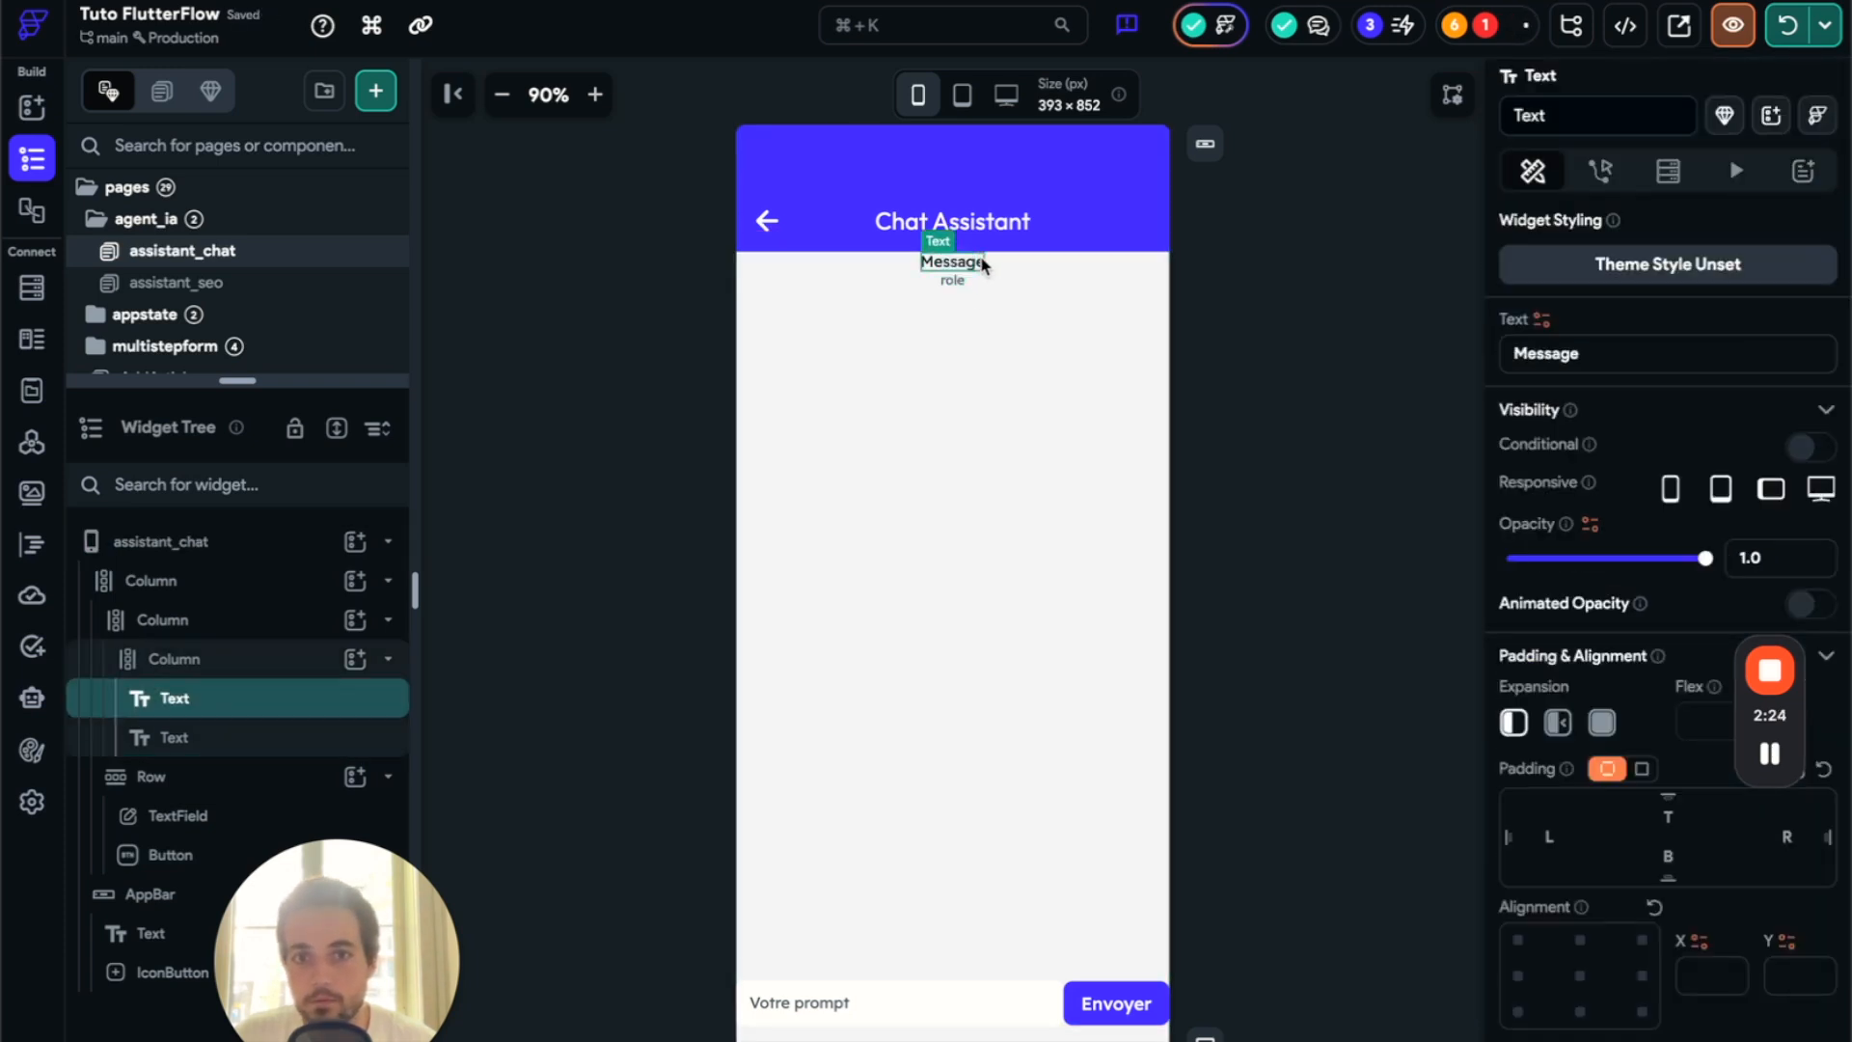
left_click(955, 279)
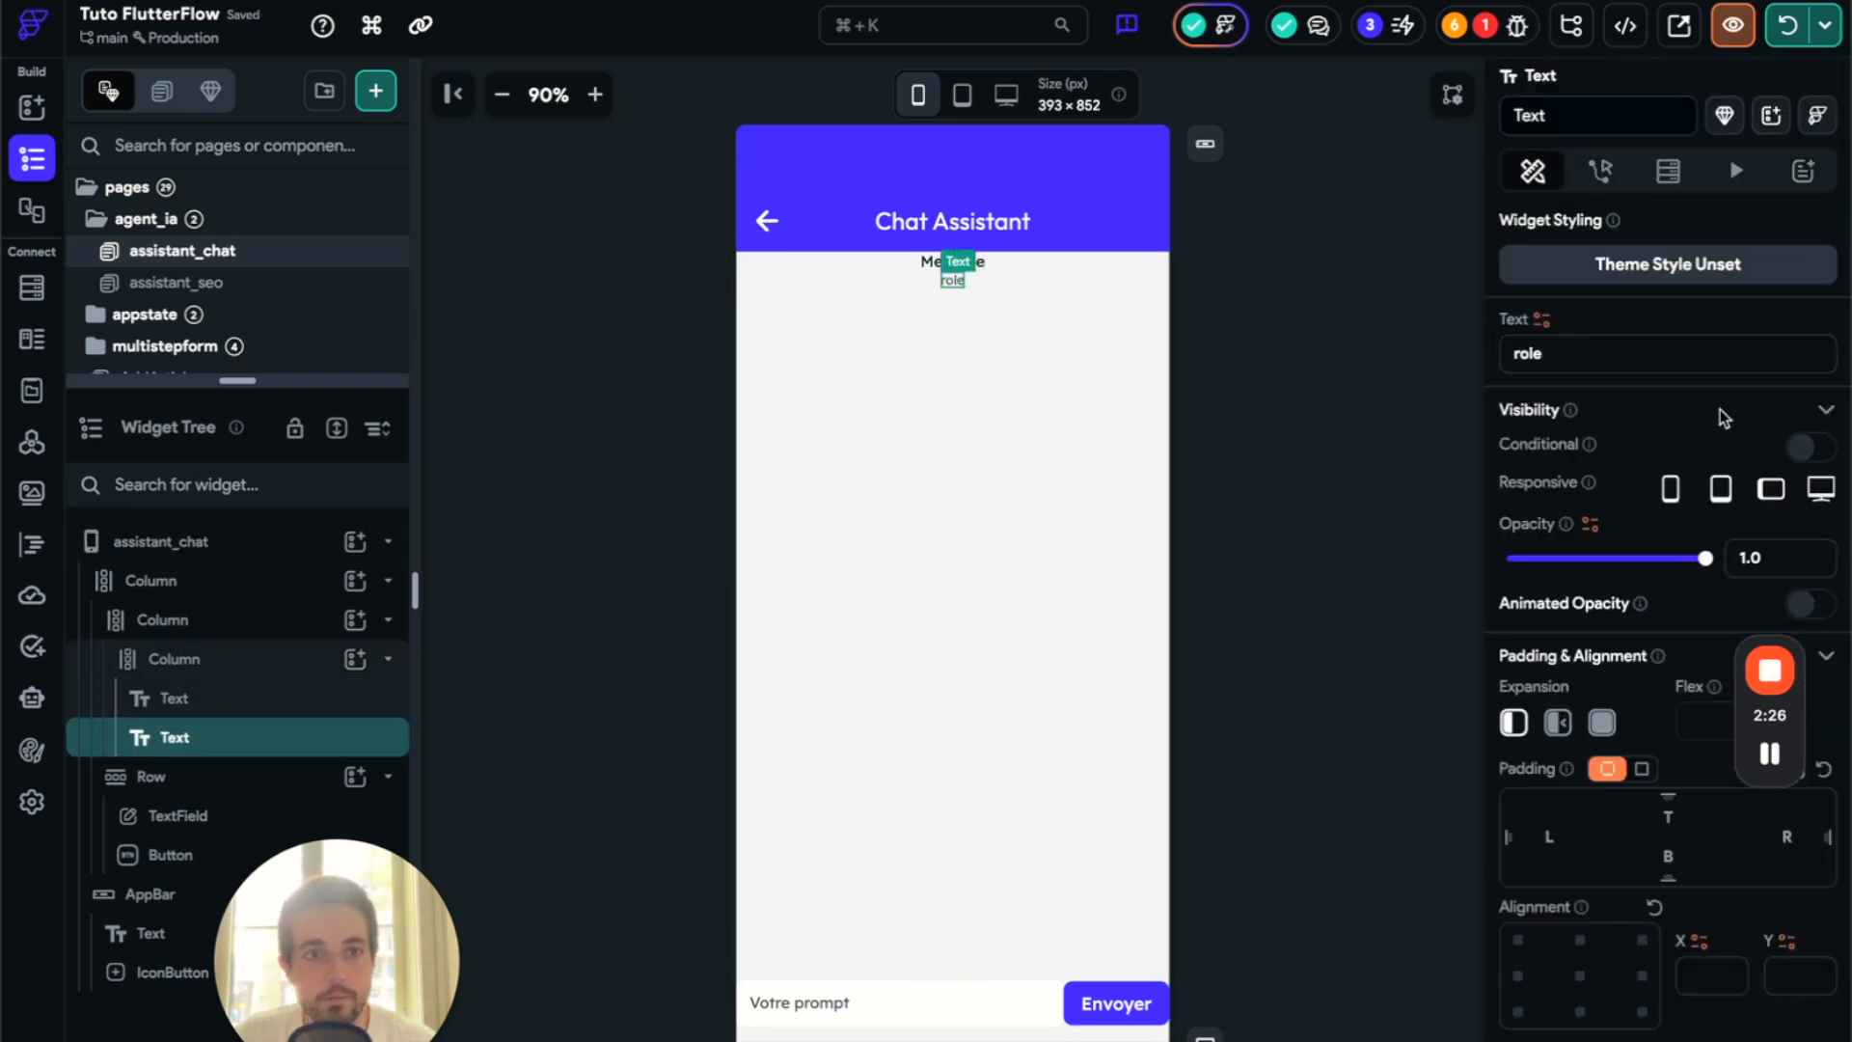
left_click(1679, 819)
type("10")
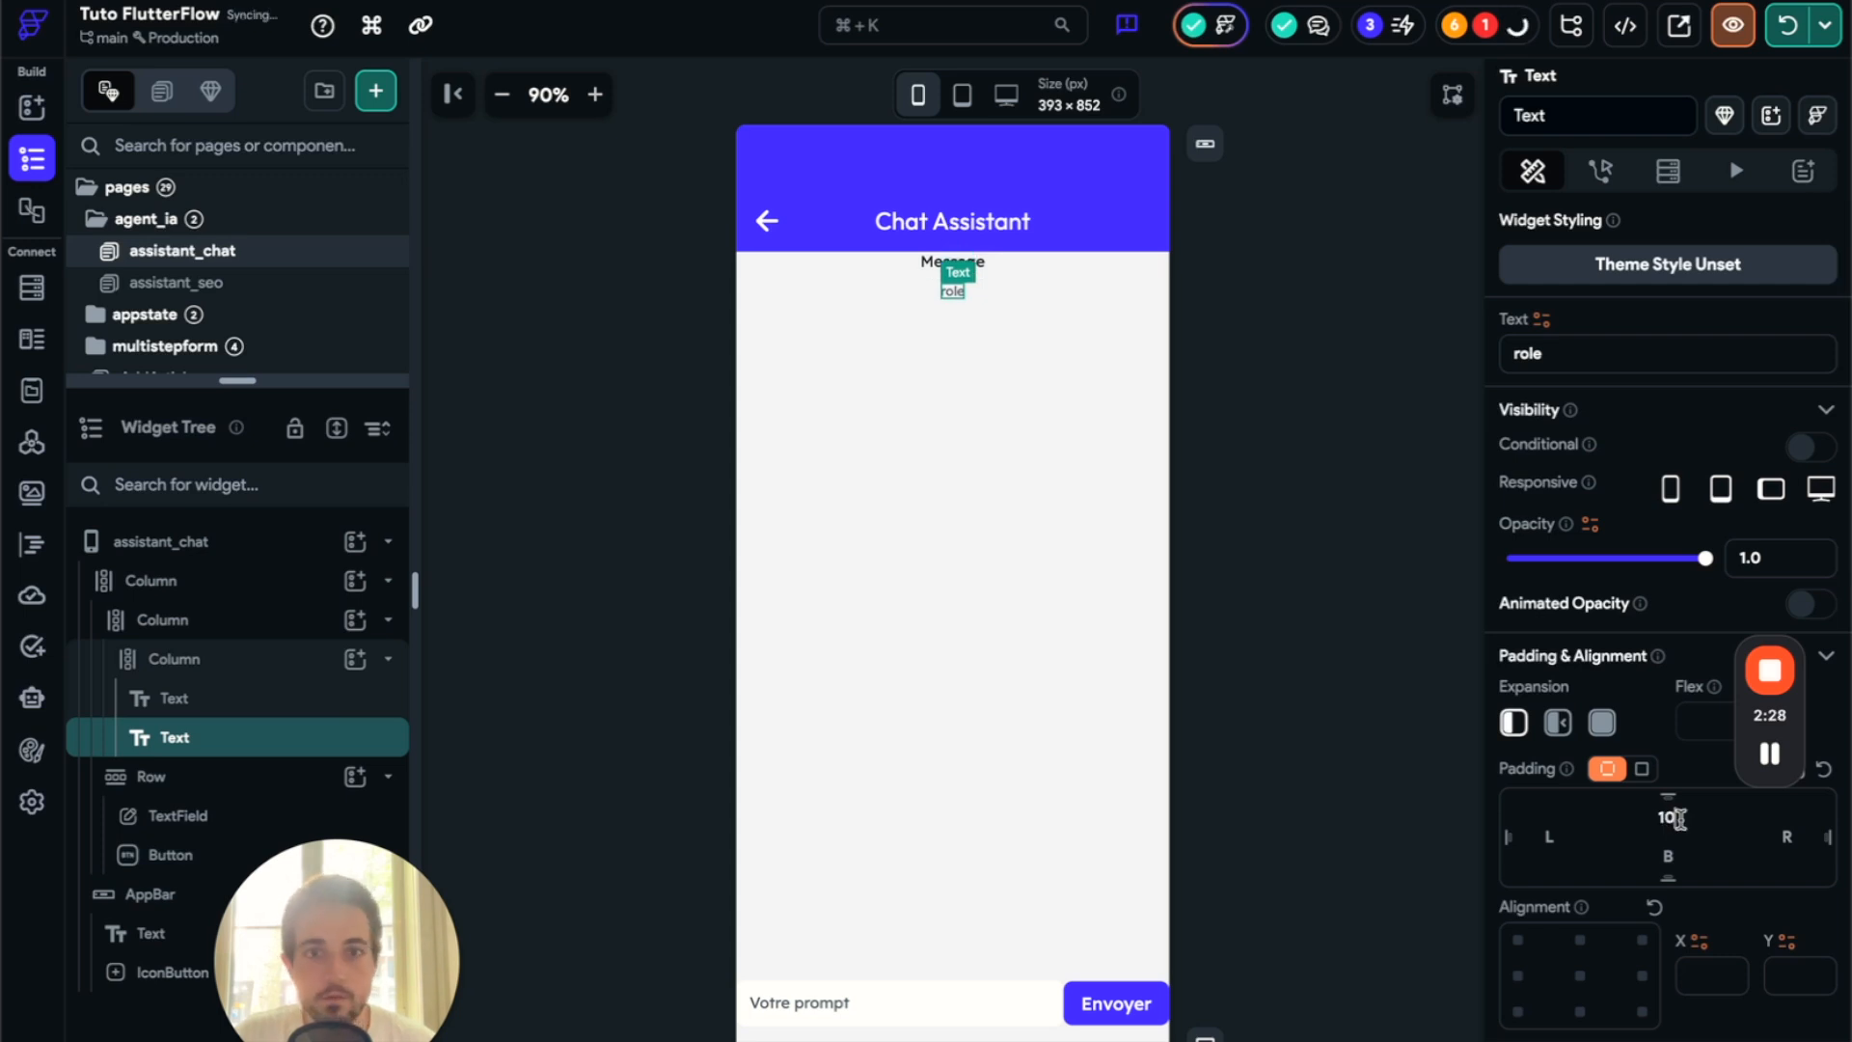
- Give the innermost Column holding the two Text widgets a top padding of 20
left_click(932, 284)
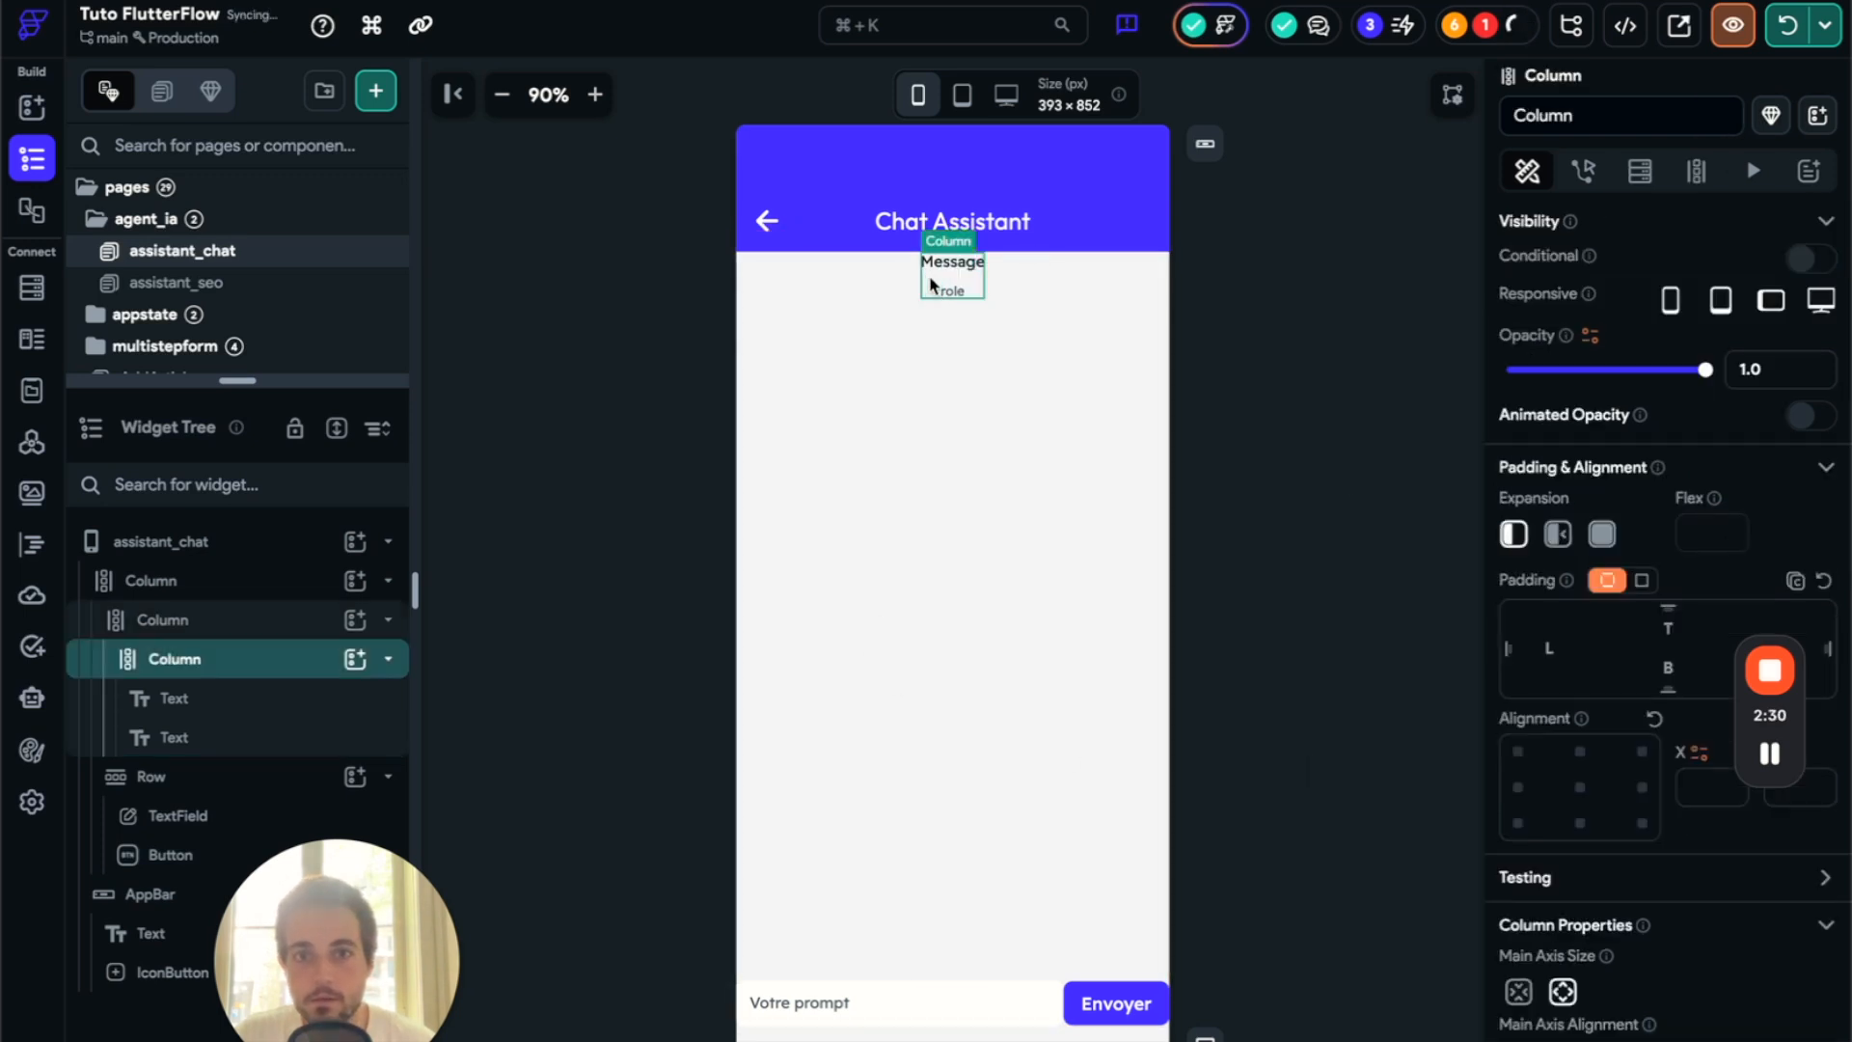
left_click(1674, 620)
type("20")
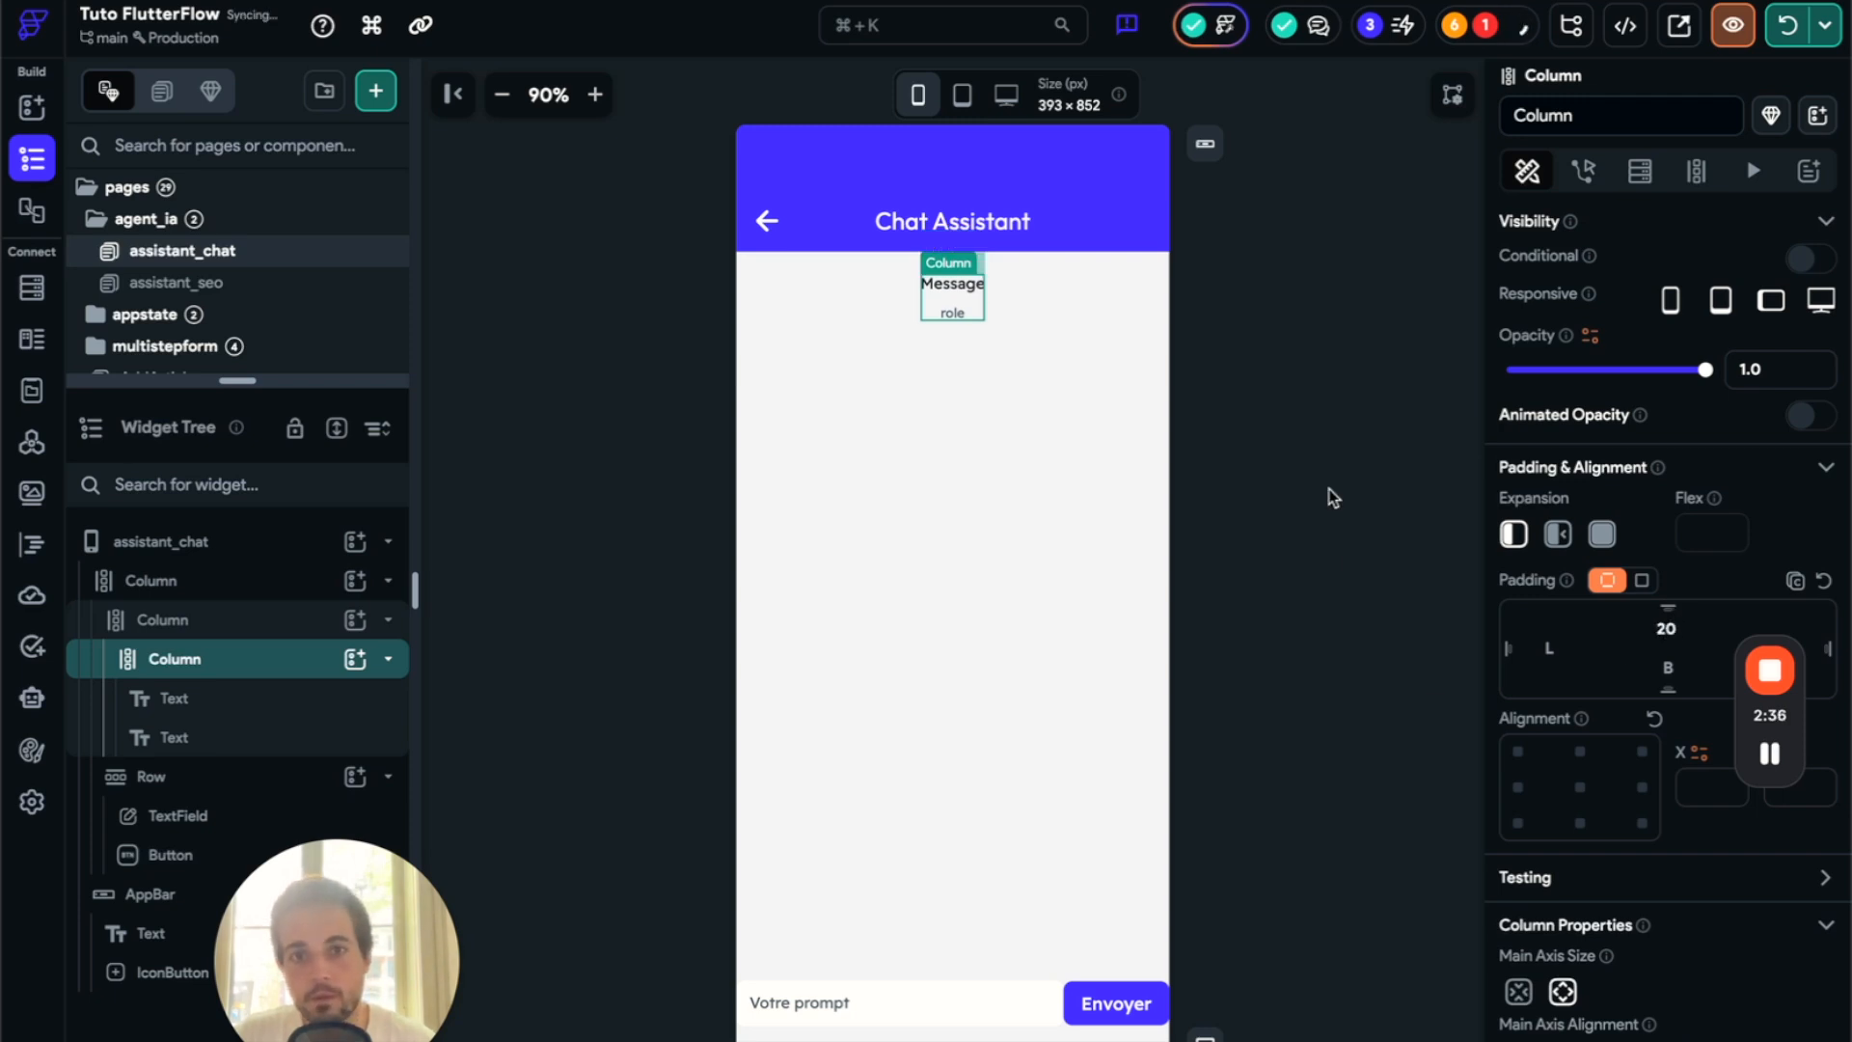
left_click(1332, 497)
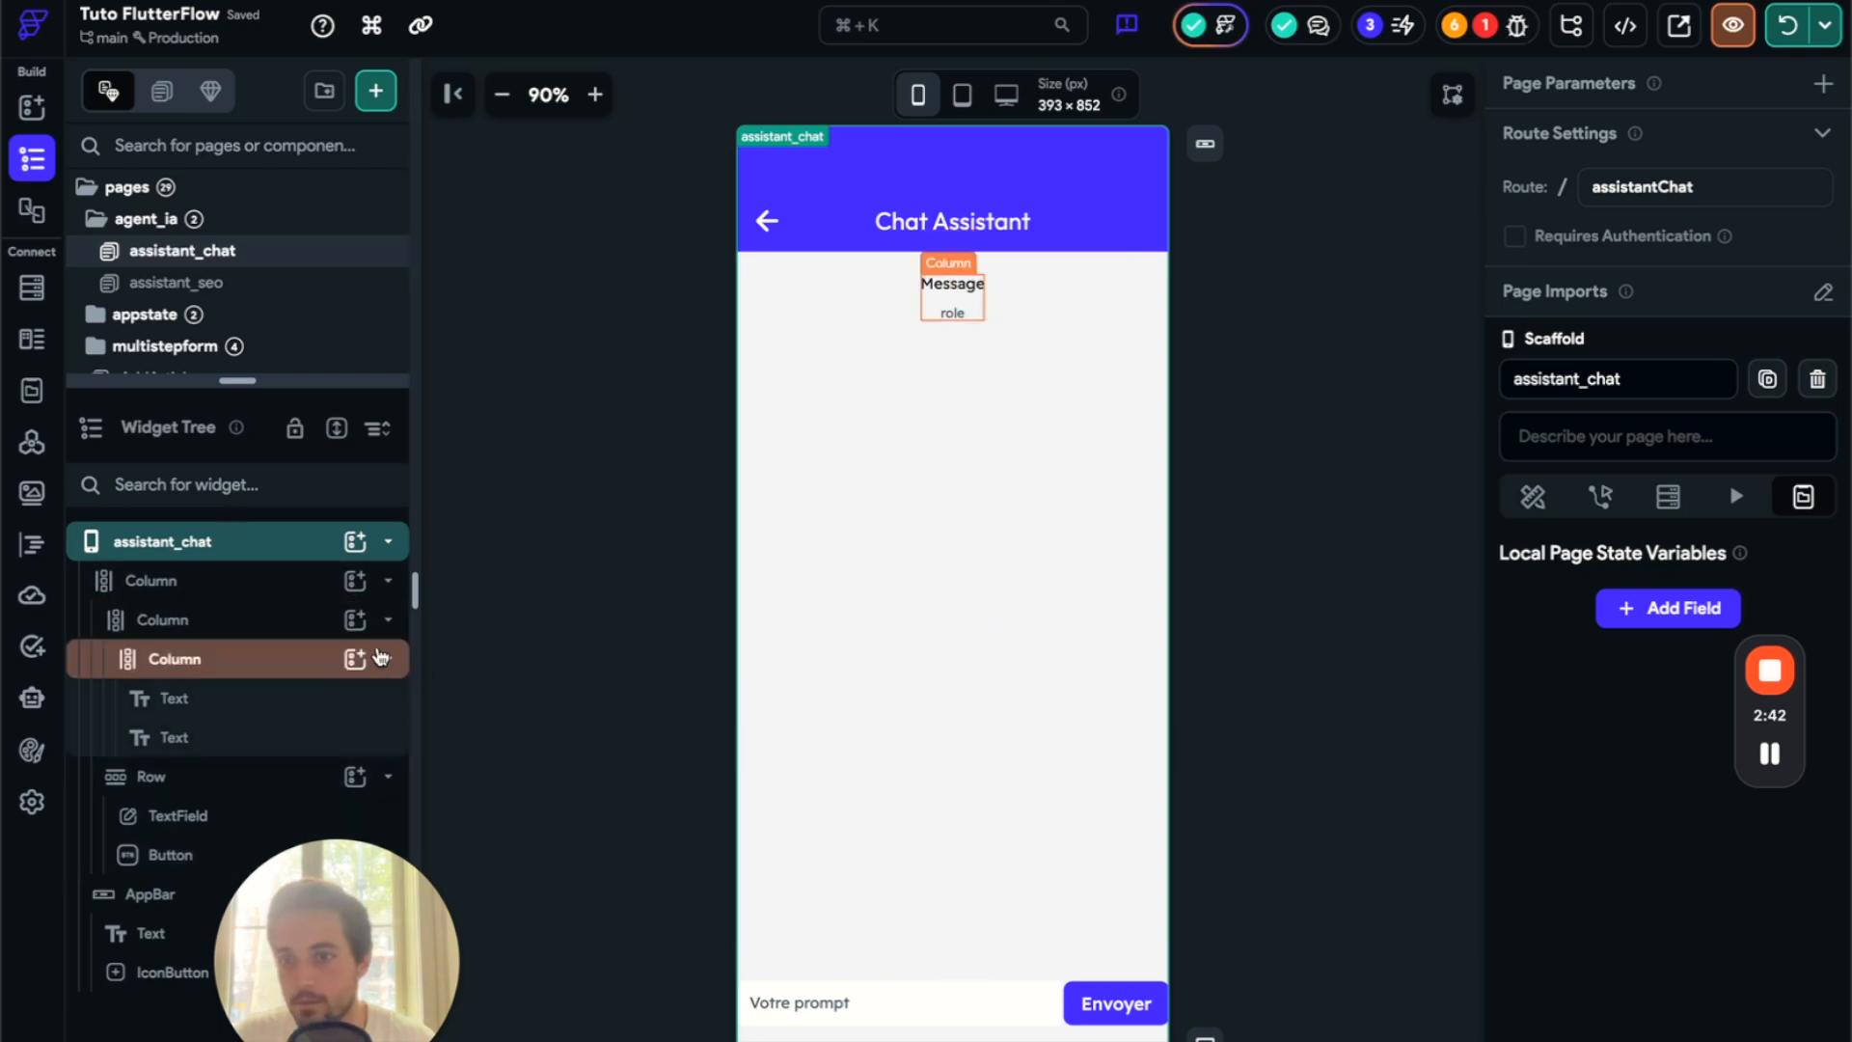
- Set the cross axis alignment of the expanded Column around the message Column to stretch
left_click(318, 622)
scroll(1645, 820, "down", 1)
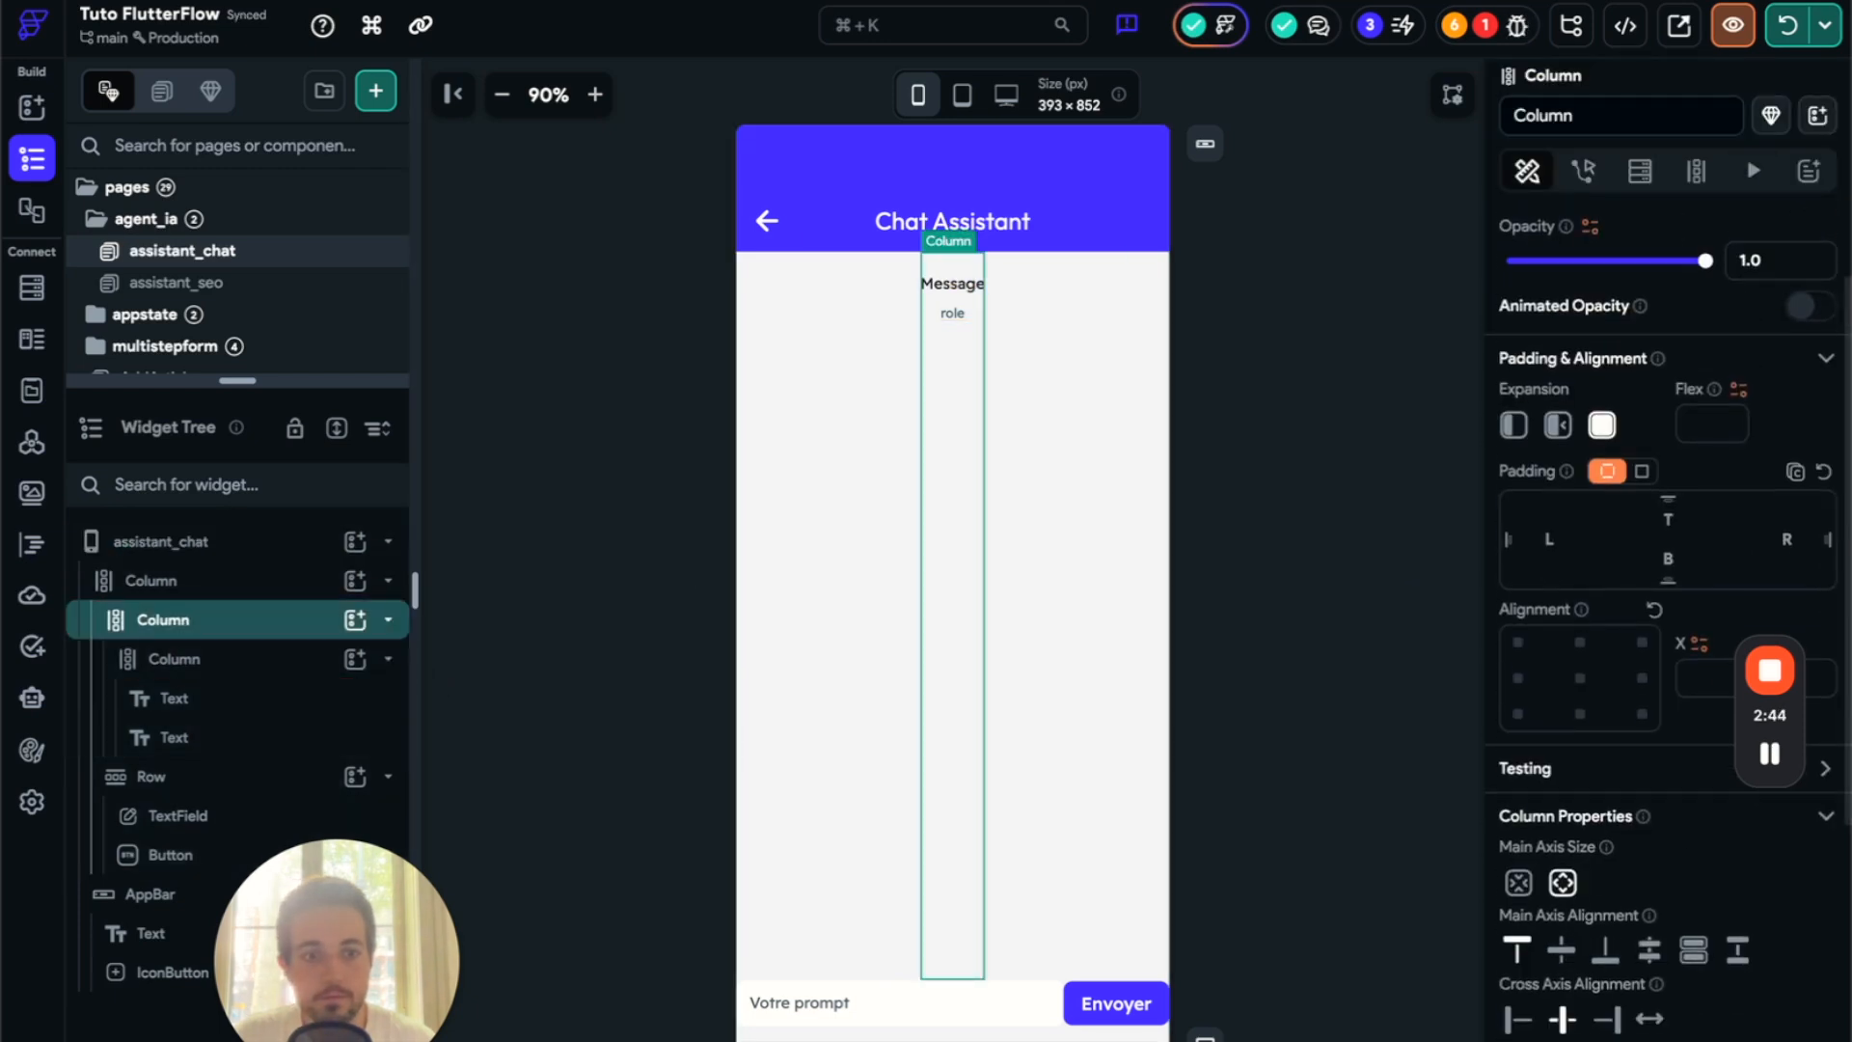
left_click(1650, 1009)
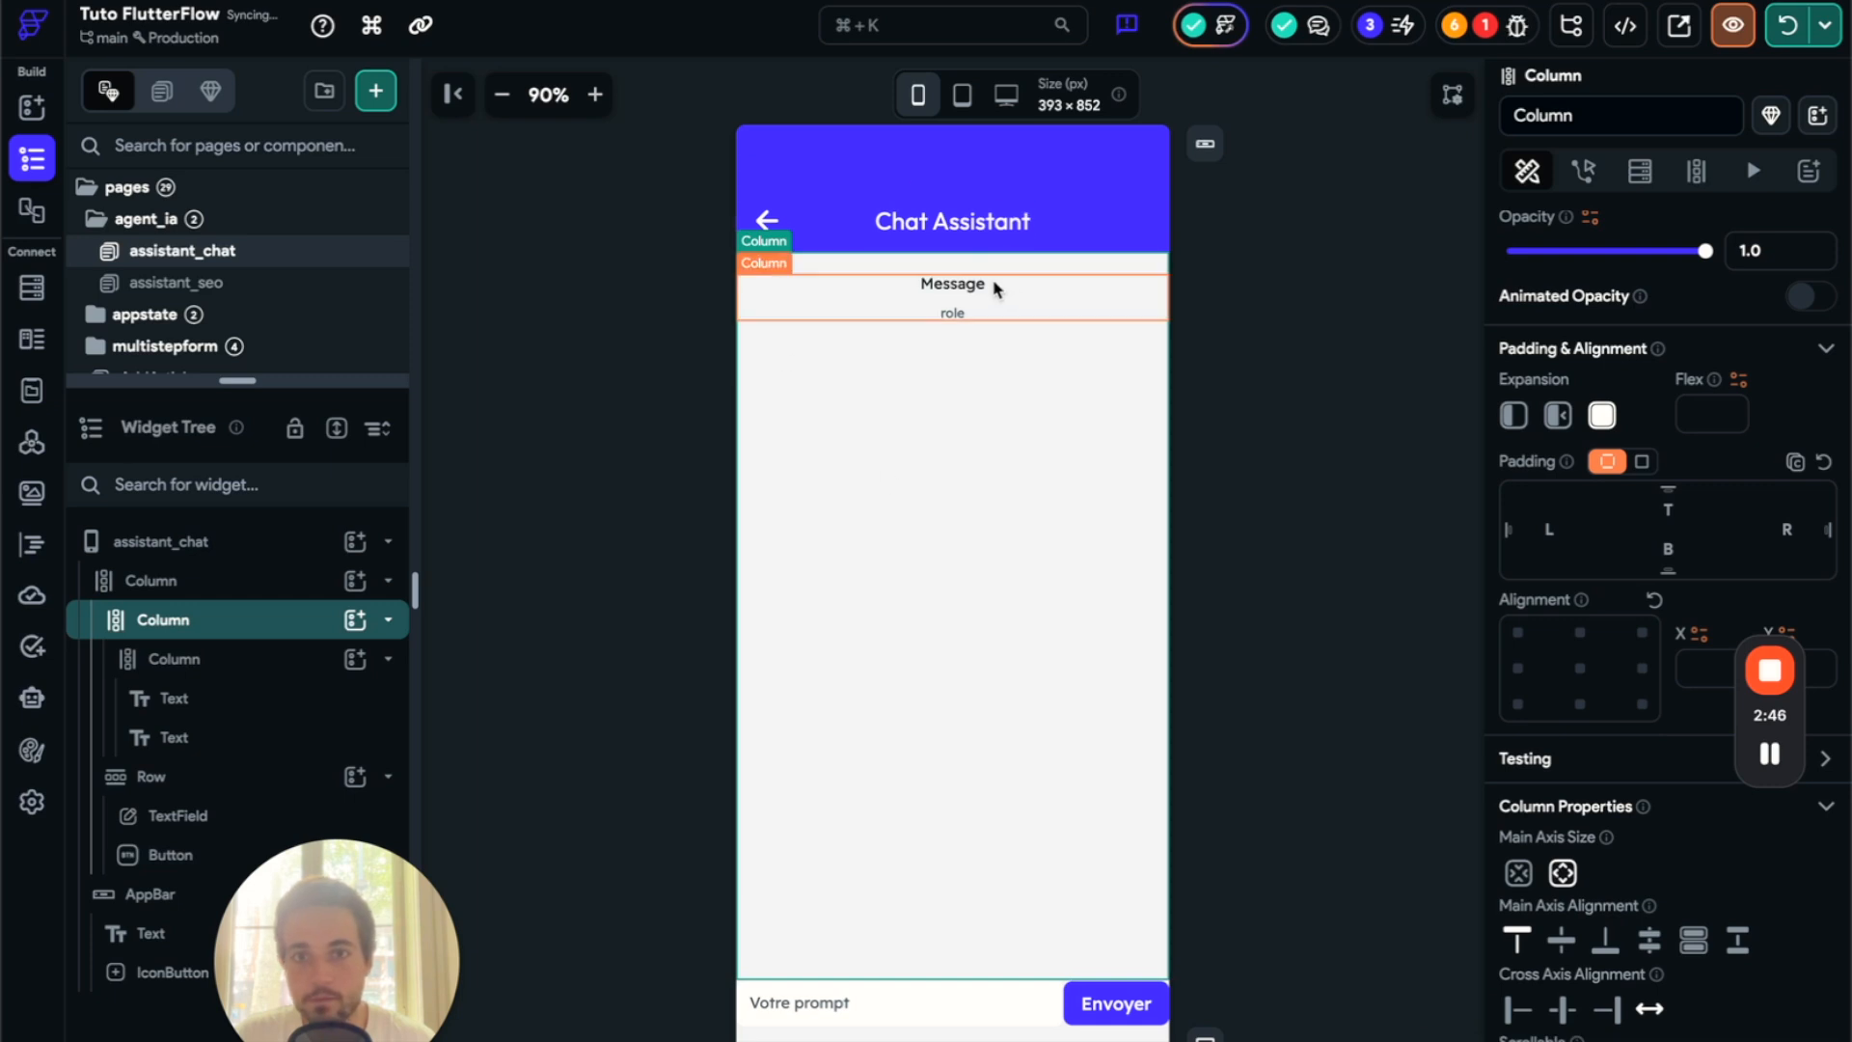
- Align the "Message" text to the top-left of its Column and the "role" text to the bottom-right
left_click(193, 697)
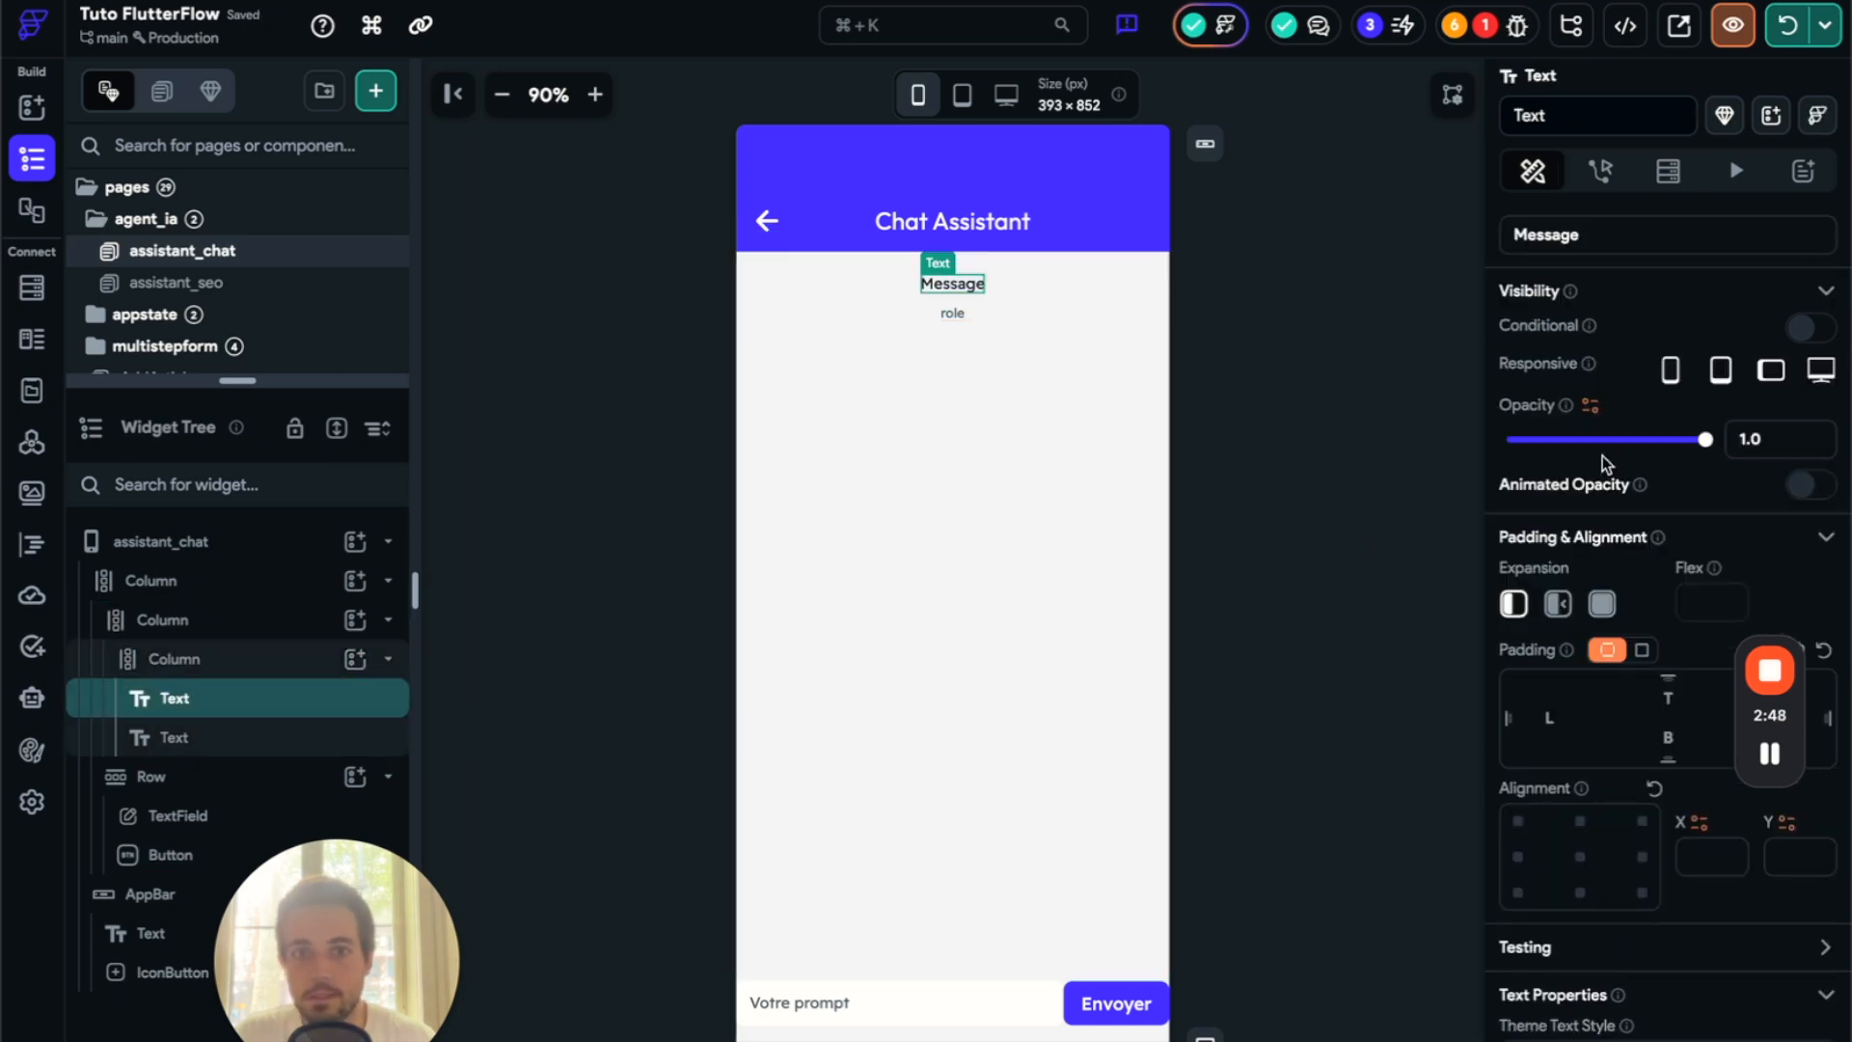
scroll(1577, 501, "up", 2)
scroll(1544, 627, "down", 4)
scroll(1582, 671, "up", 3)
scroll(1592, 672, "down", 3)
left_click(1518, 634)
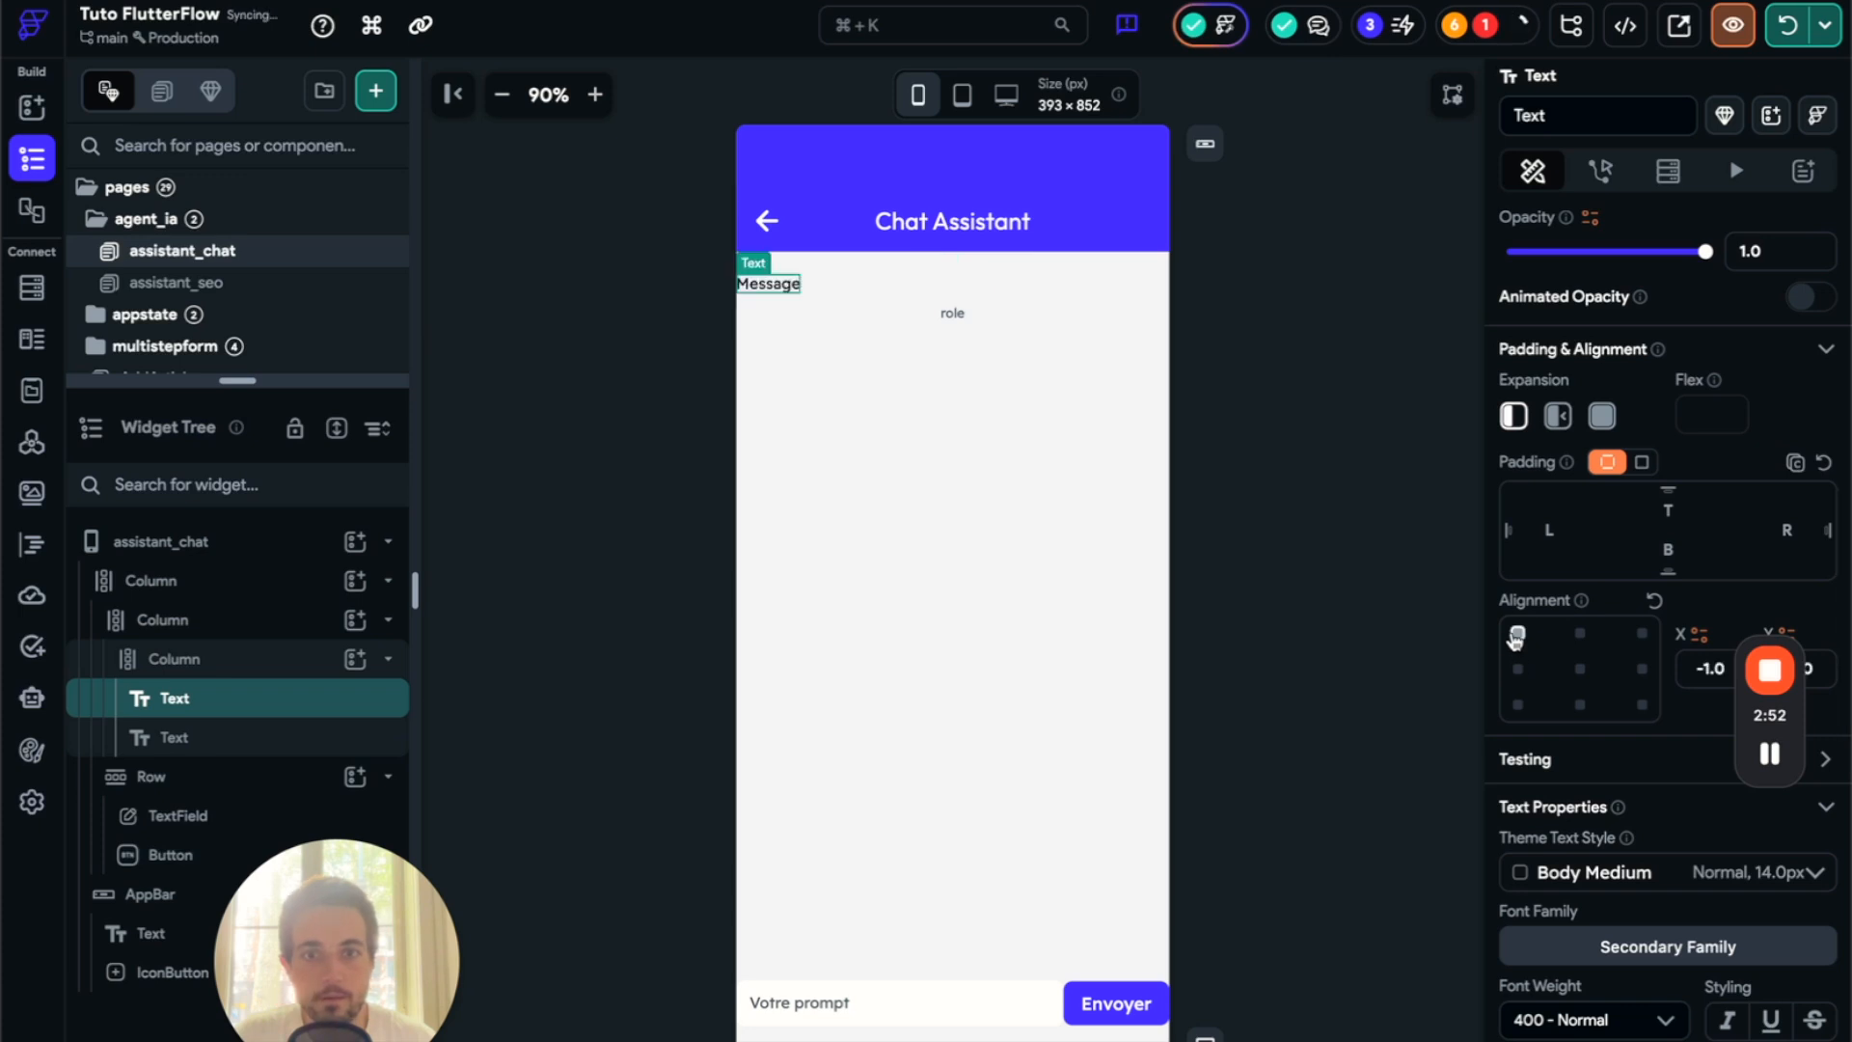
left_click(952, 314)
left_click(1641, 707)
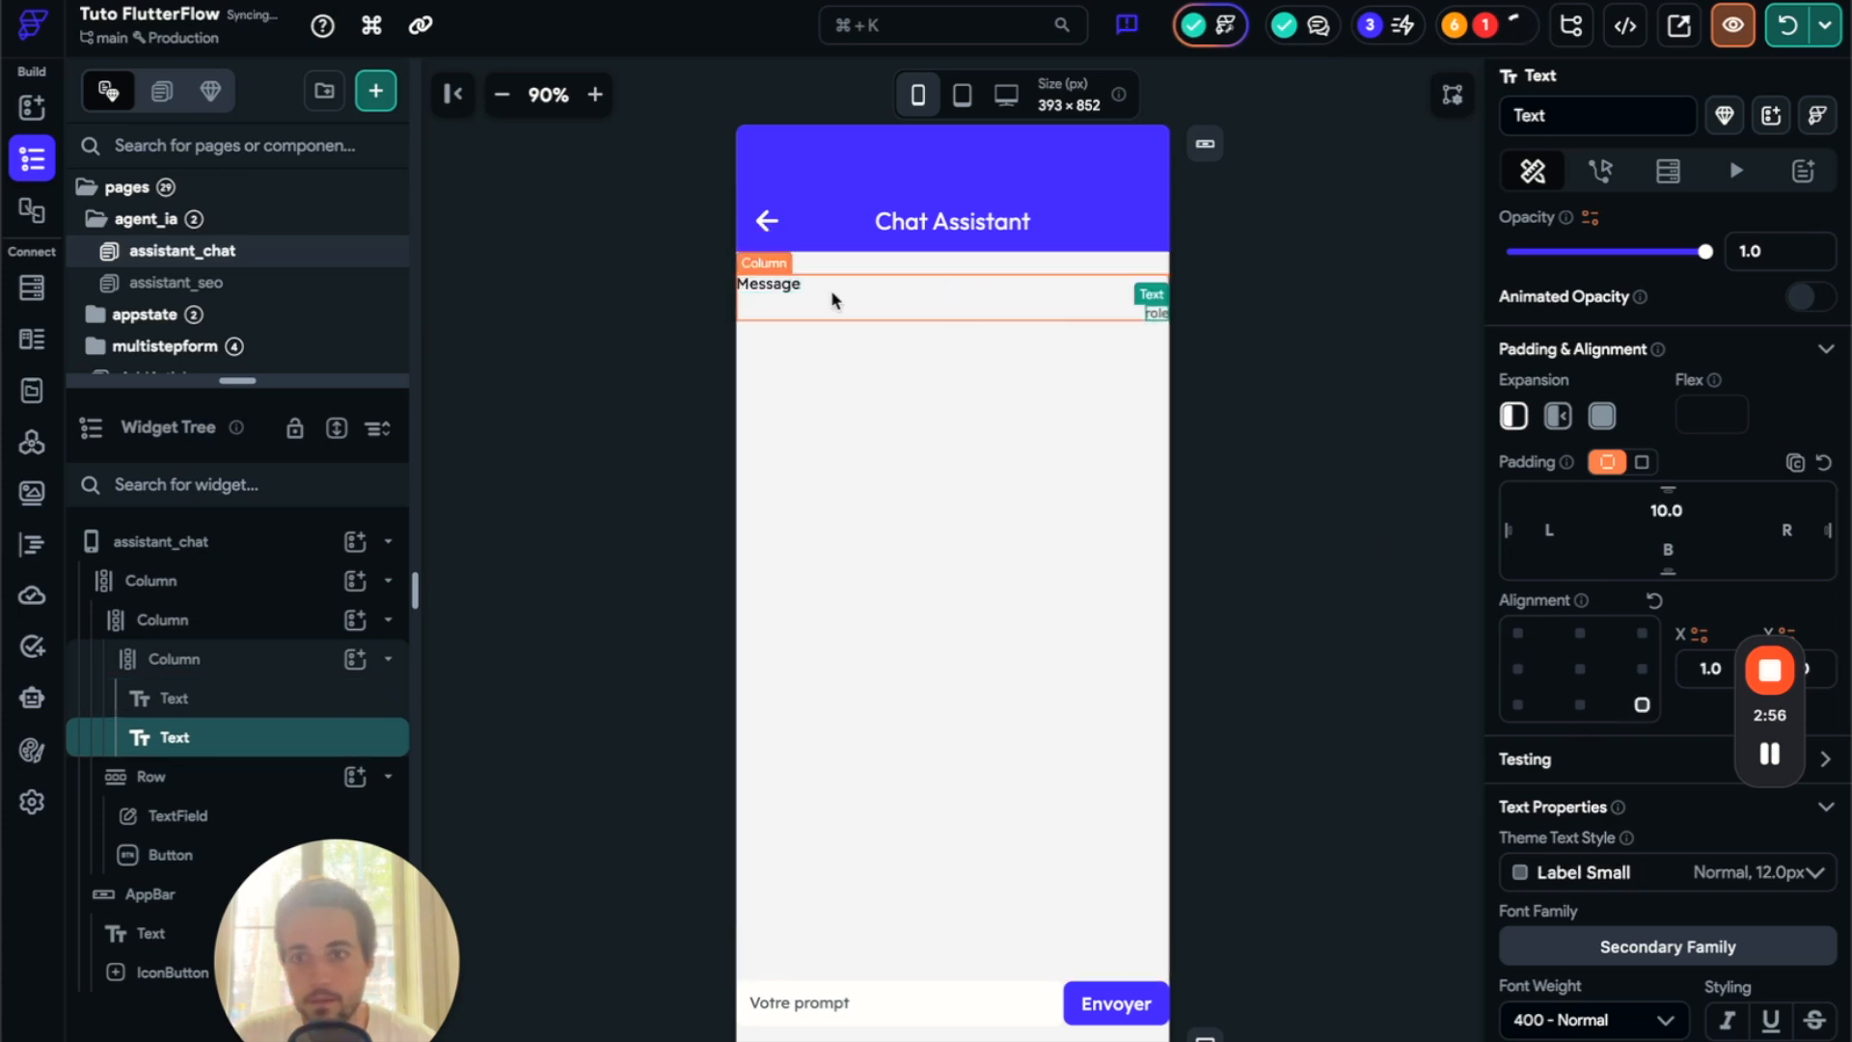
- Collapse the innermost message Column in the widget tree and make its expanded parent Column scrollable
left_click(389, 662)
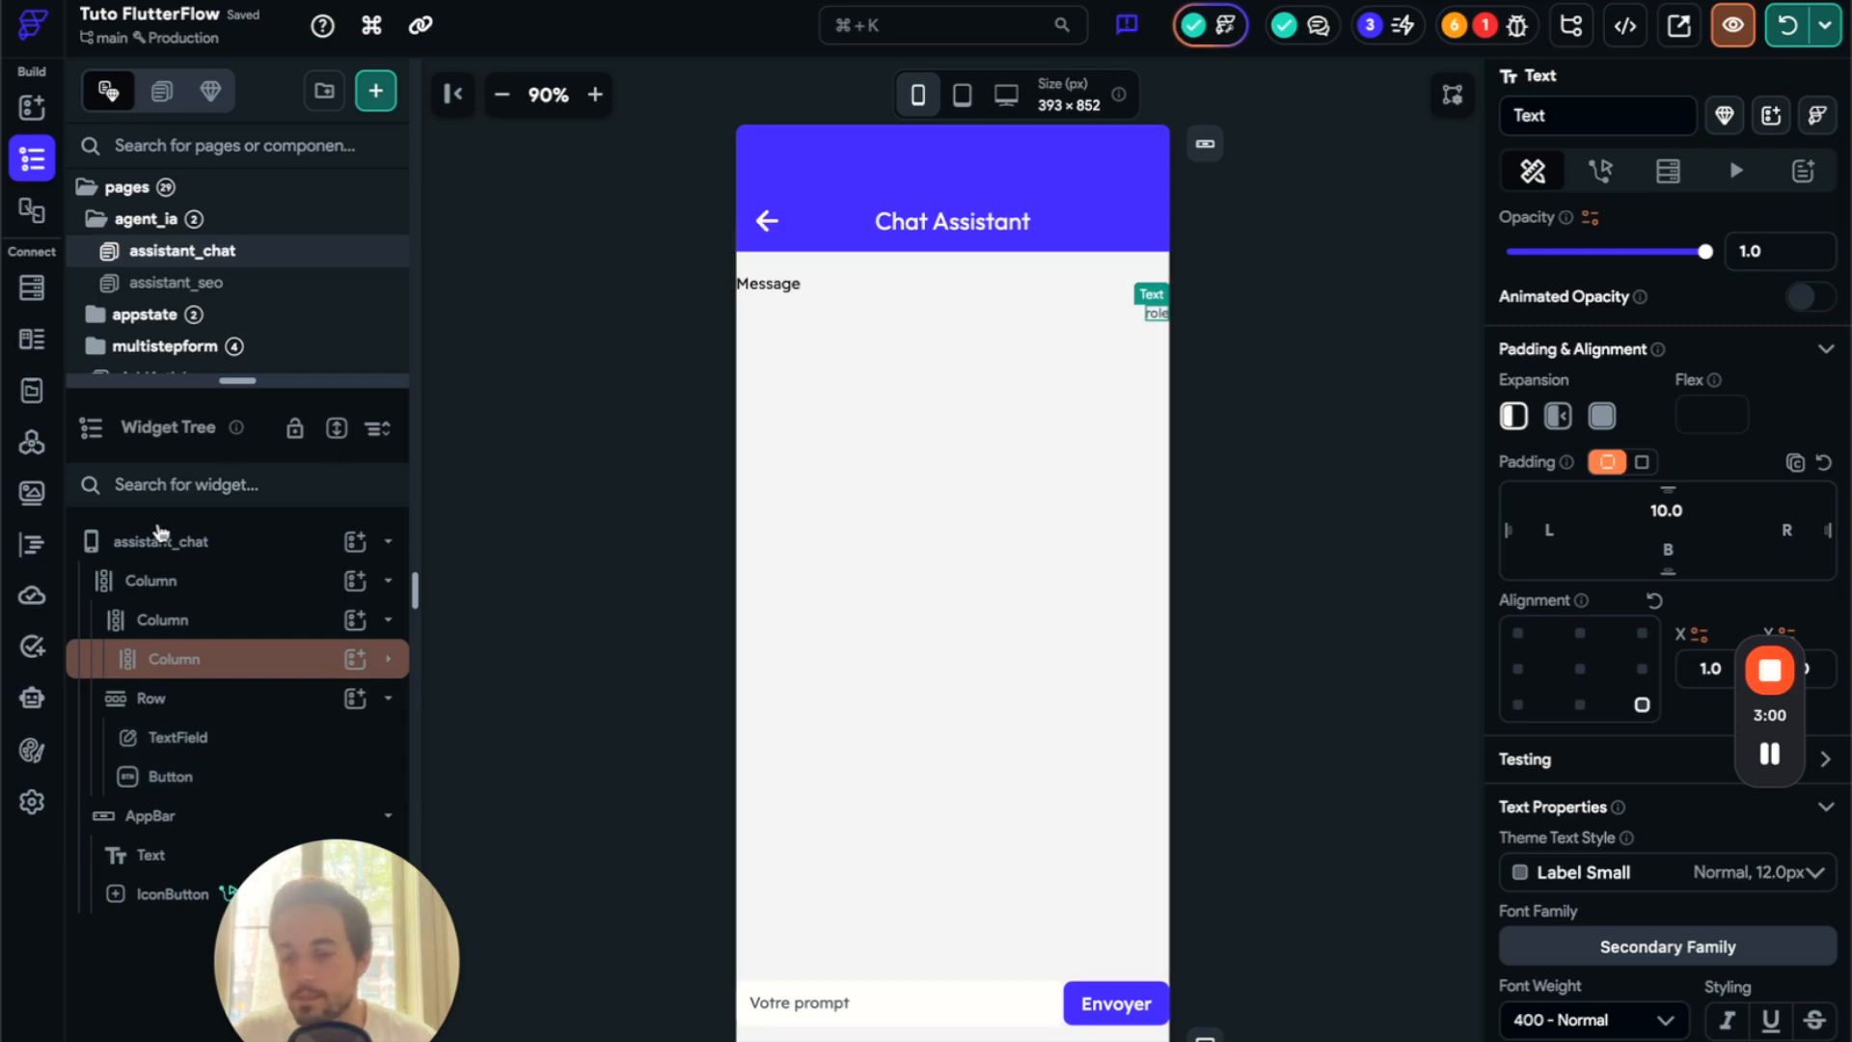
left_click(203, 620)
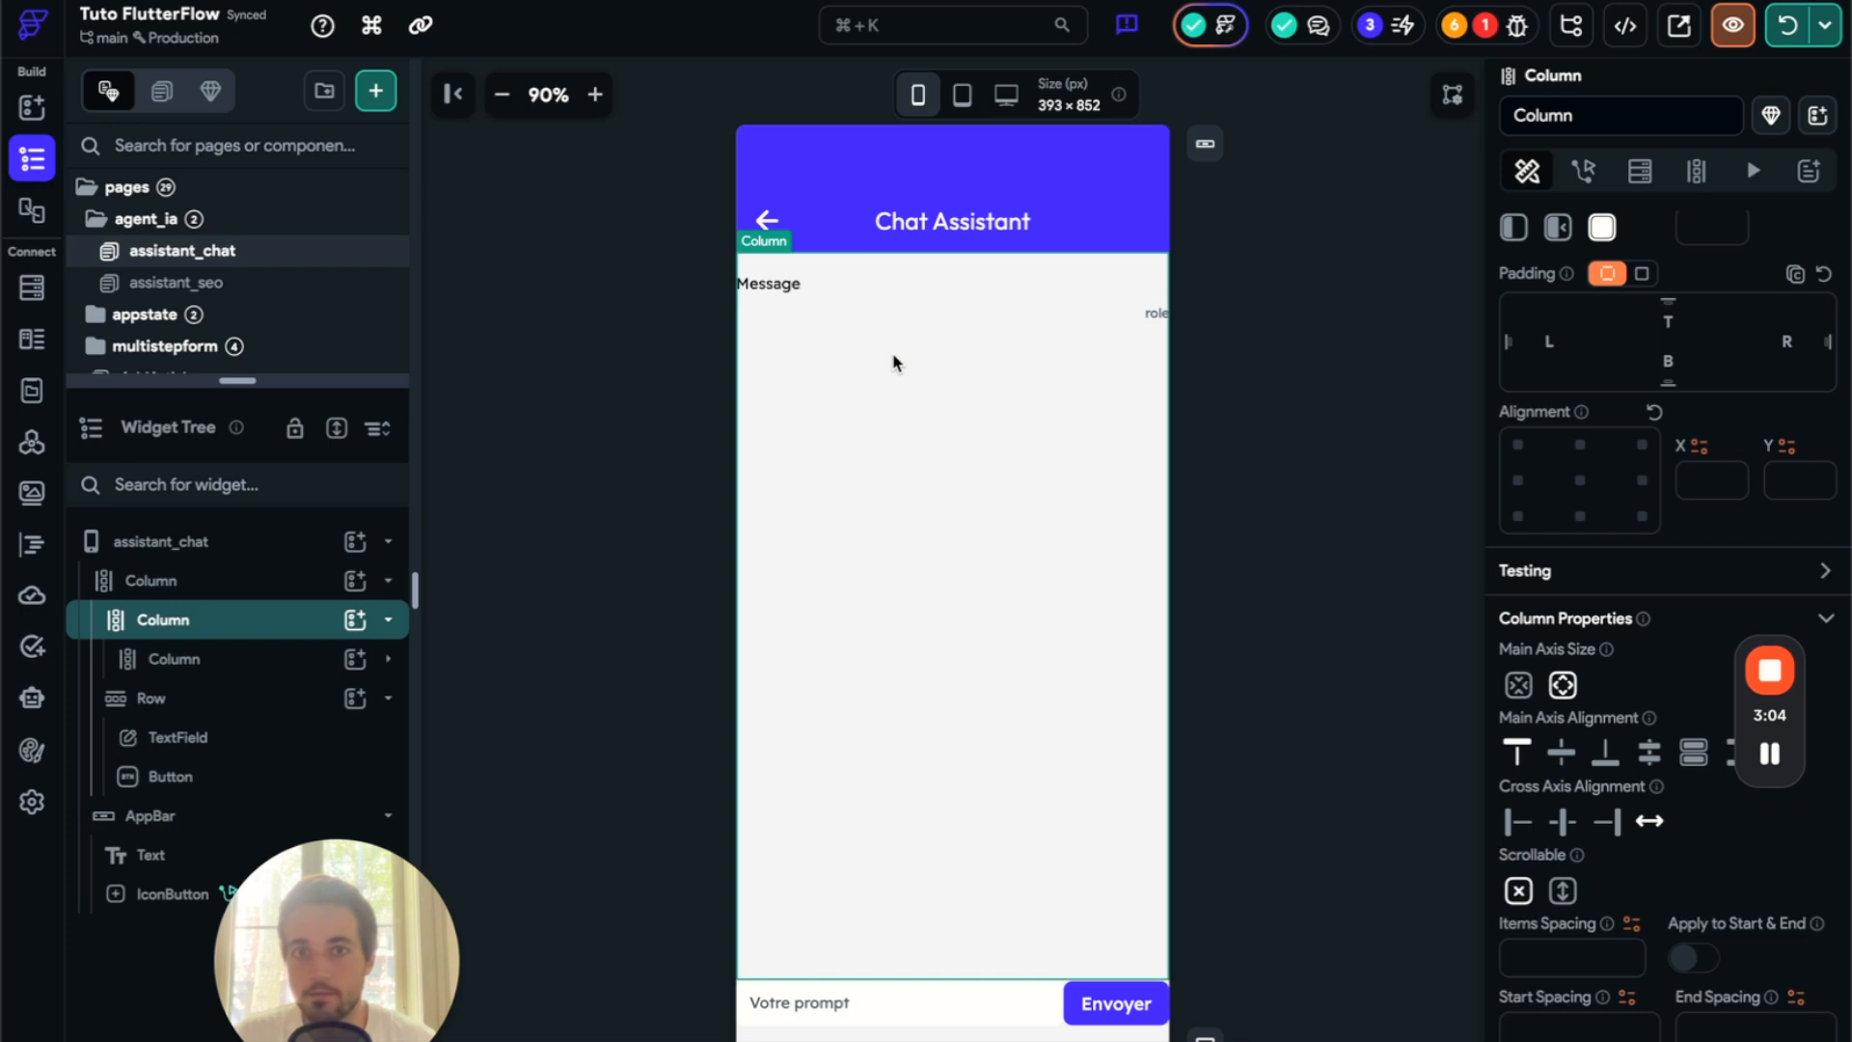
left_click(208, 710)
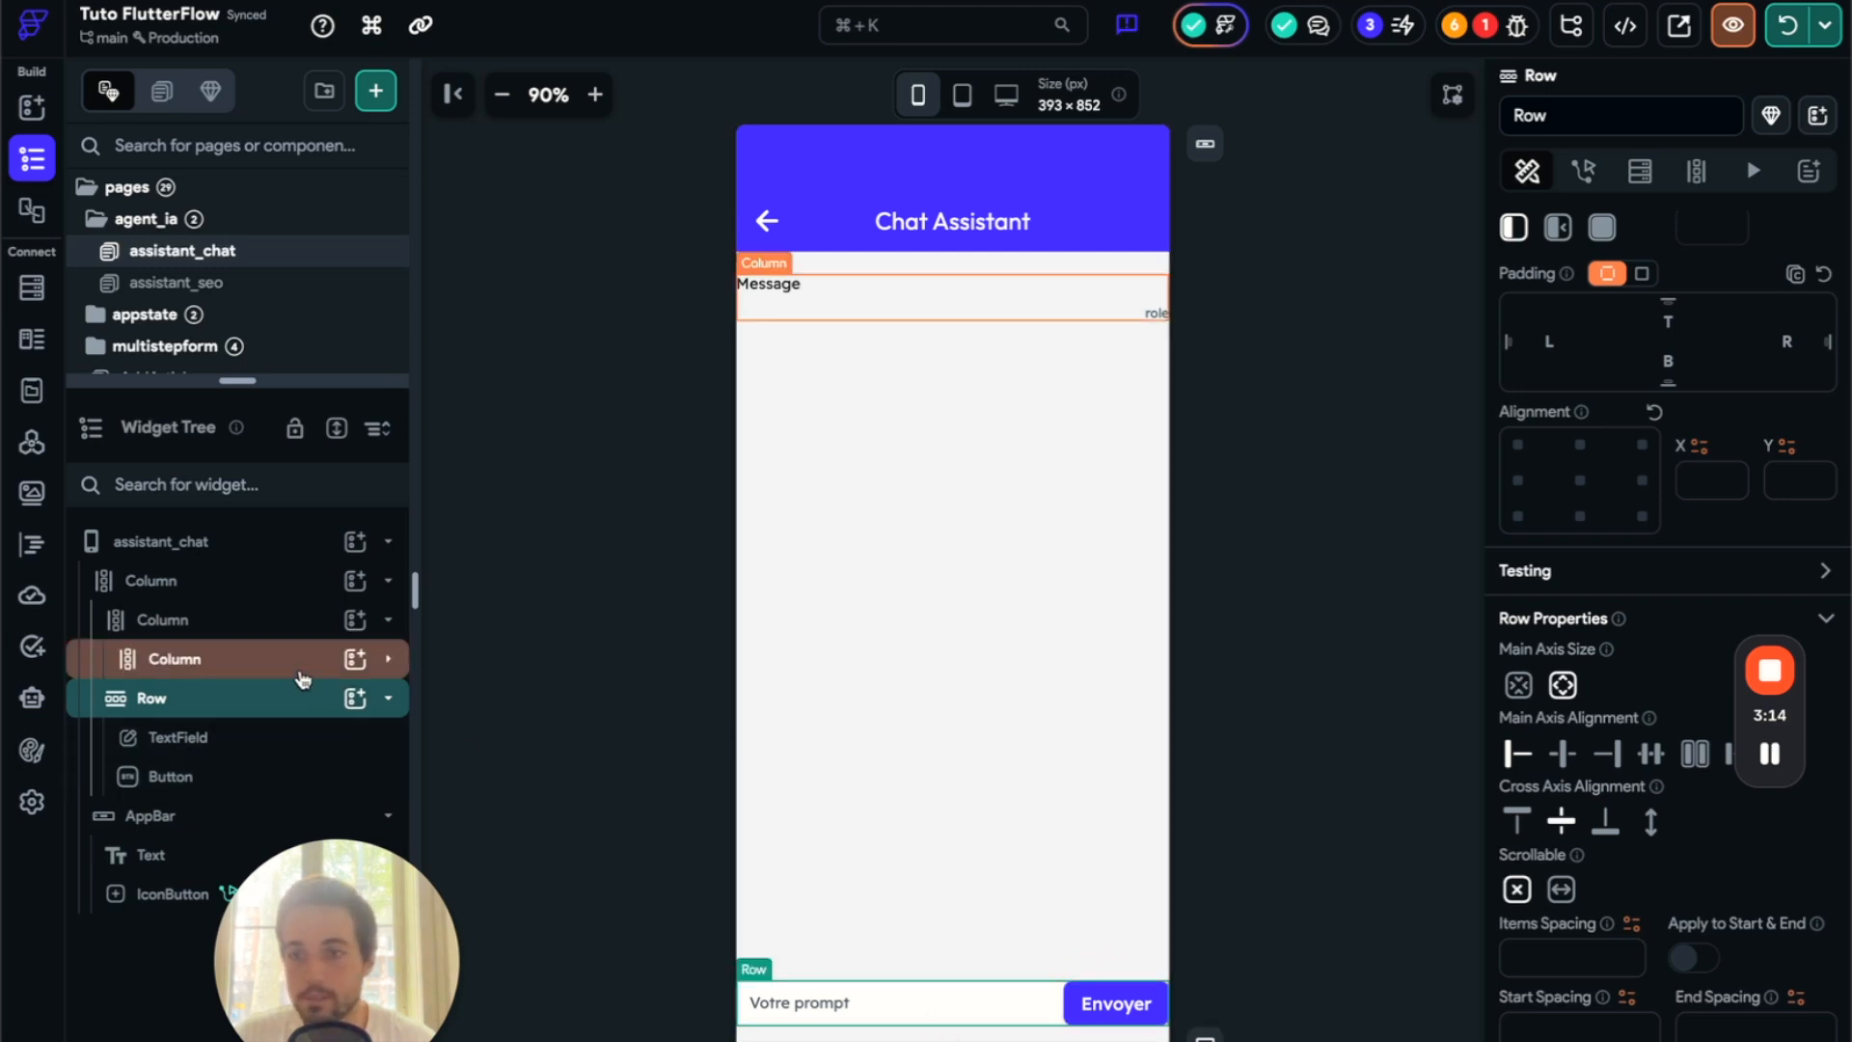
left_click(973, 344)
left_click(984, 302)
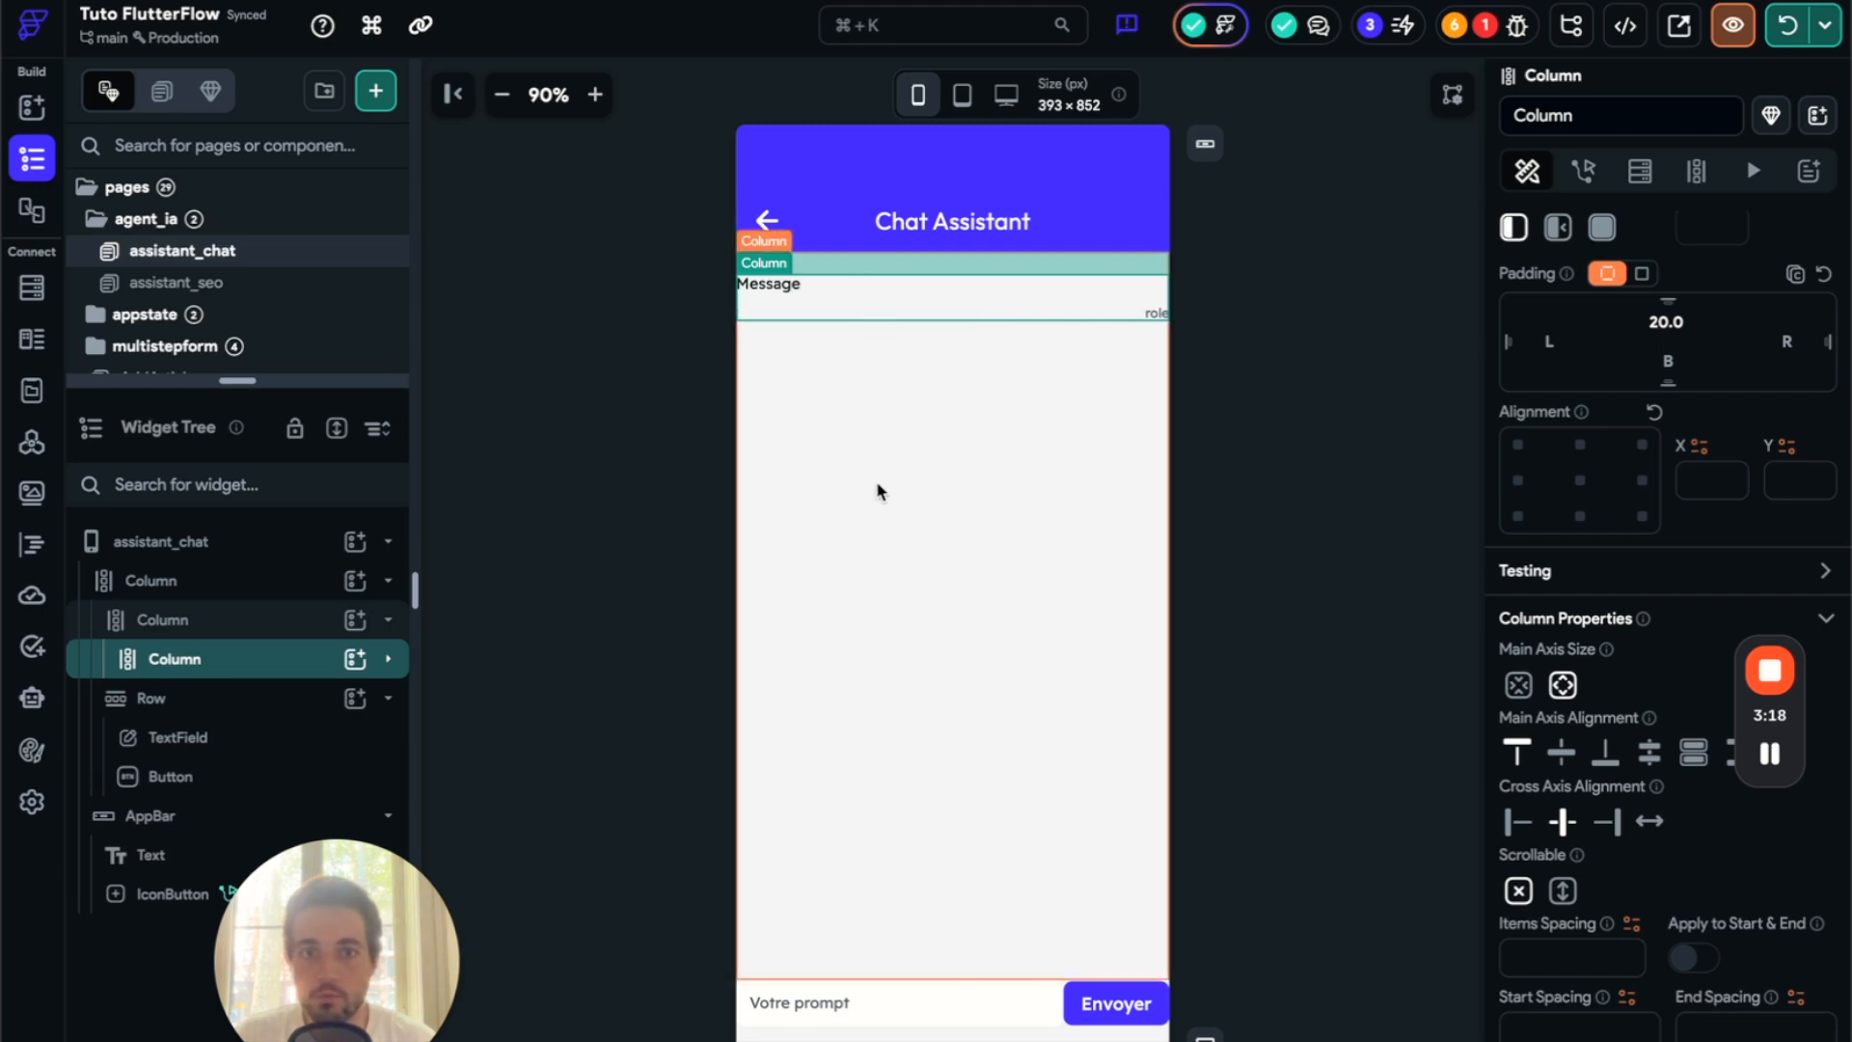
left_click(261, 632)
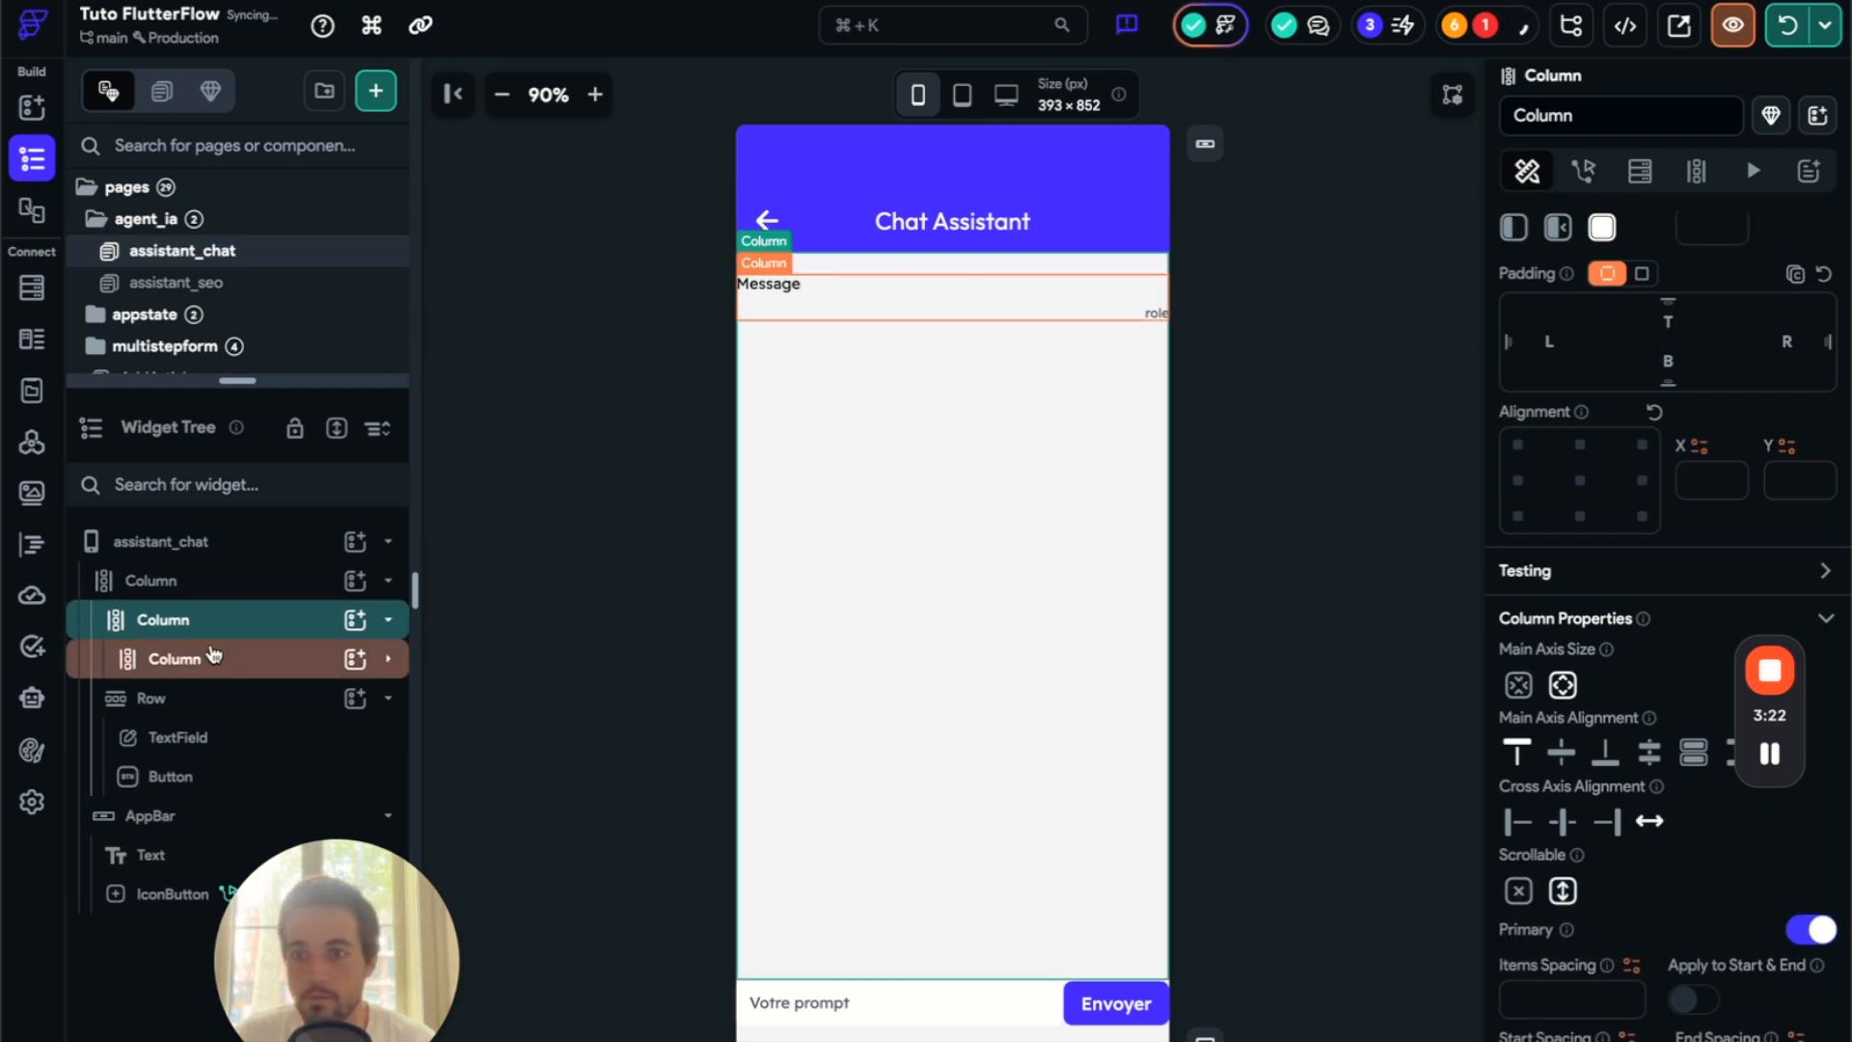
- Apply a uniform padding of 20 on all sides of the page's outermost Column
left_click(228, 584)
scroll(1525, 481, "up", 3)
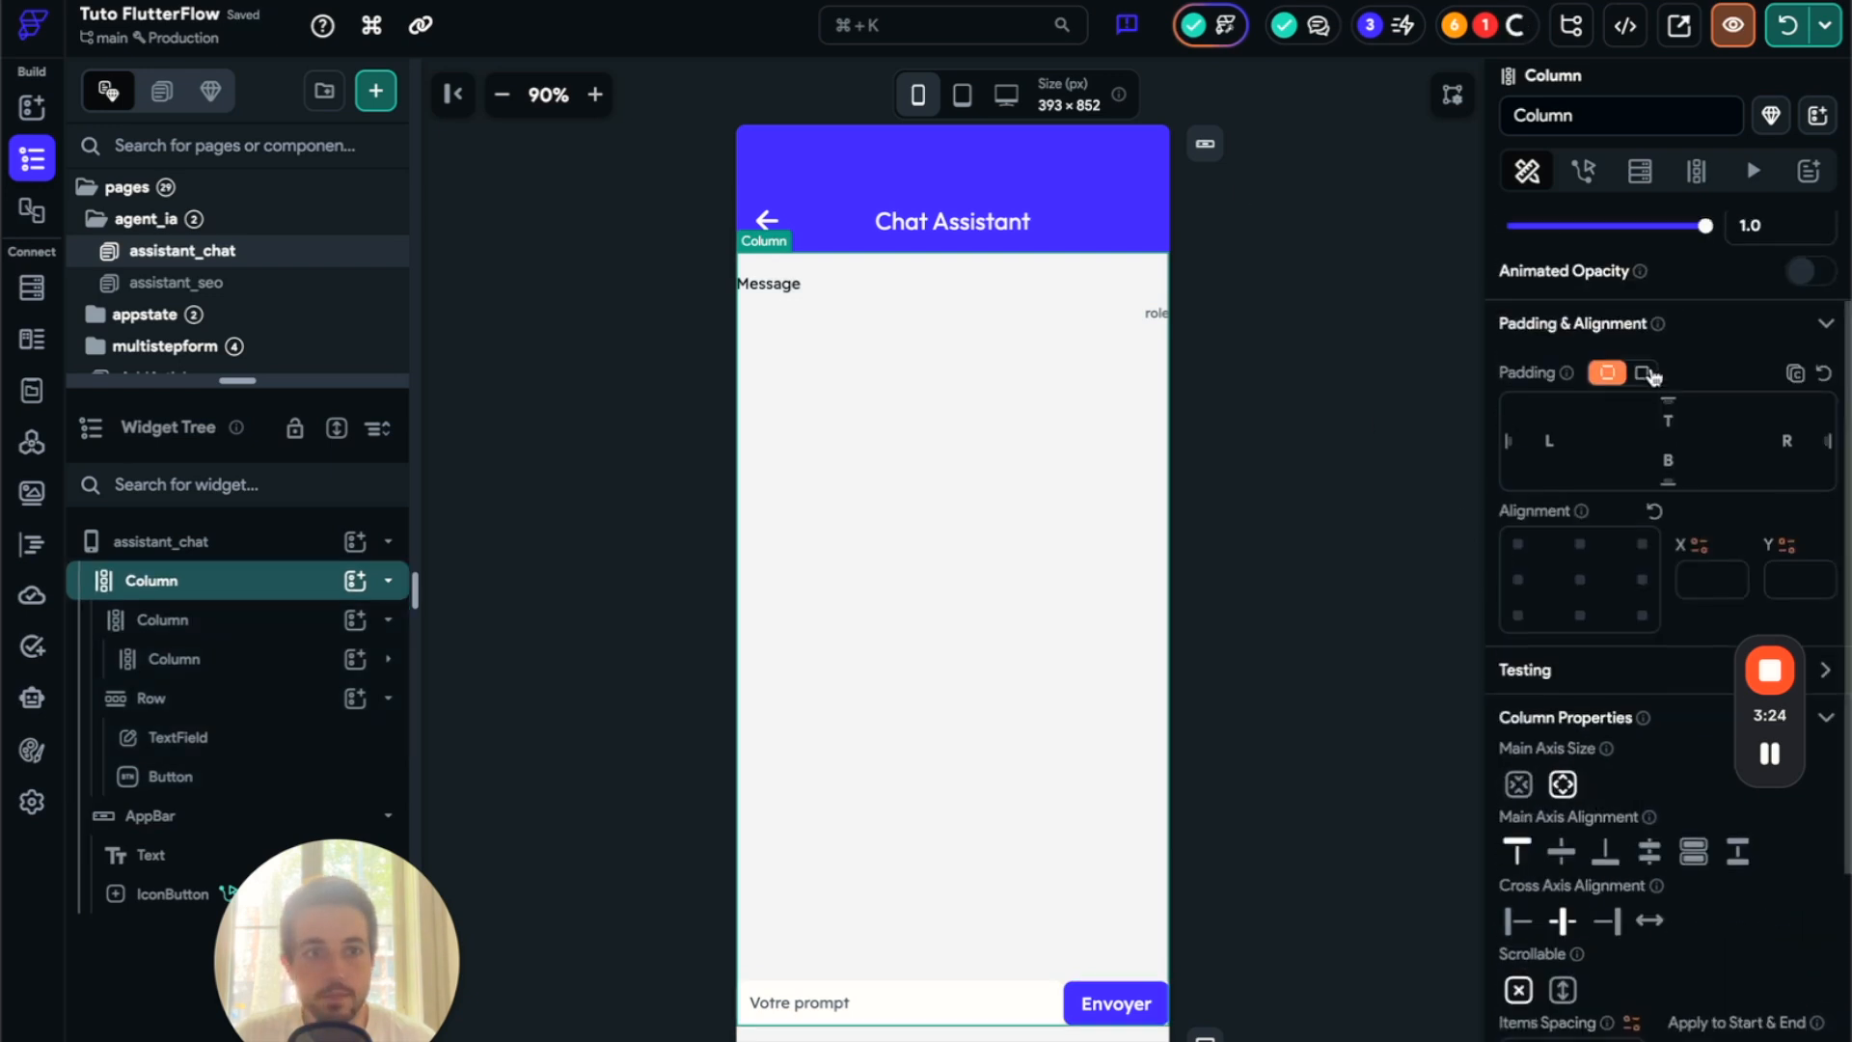
left_click(1638, 429)
left_click(1754, 473)
type("20")
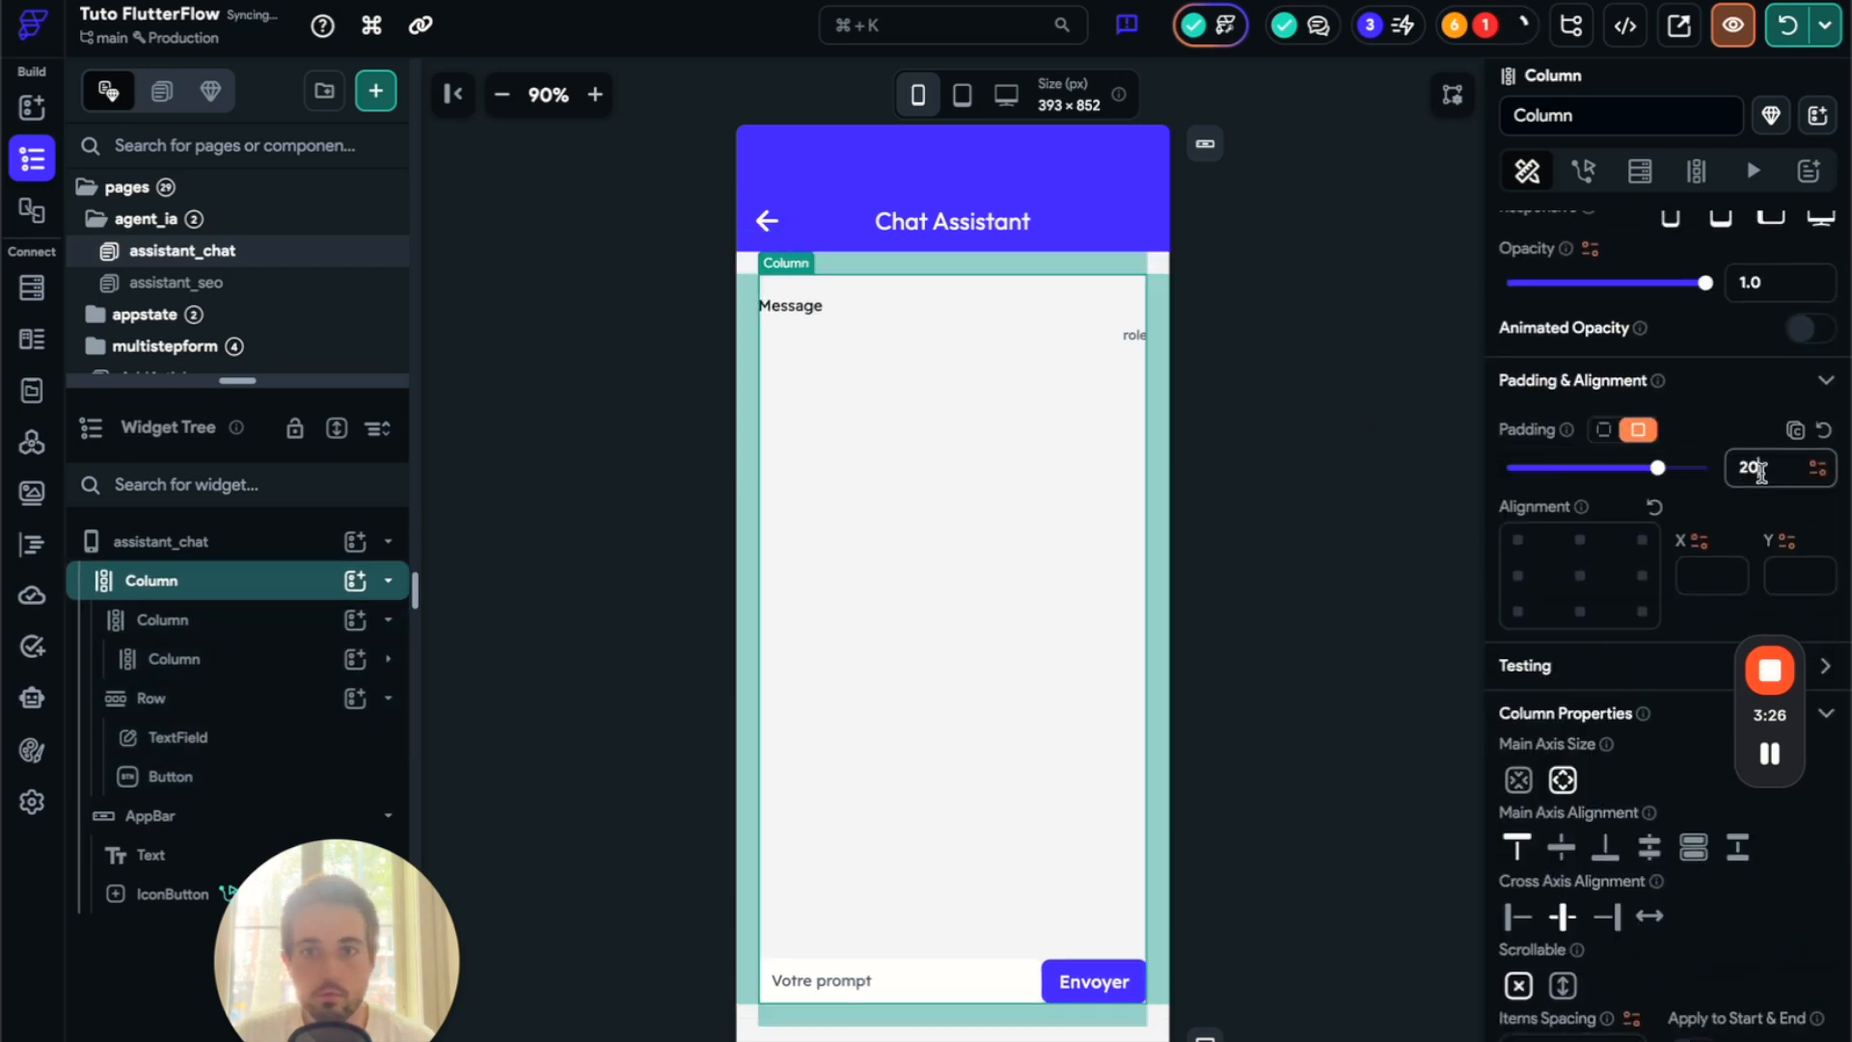
left_click(1402, 524)
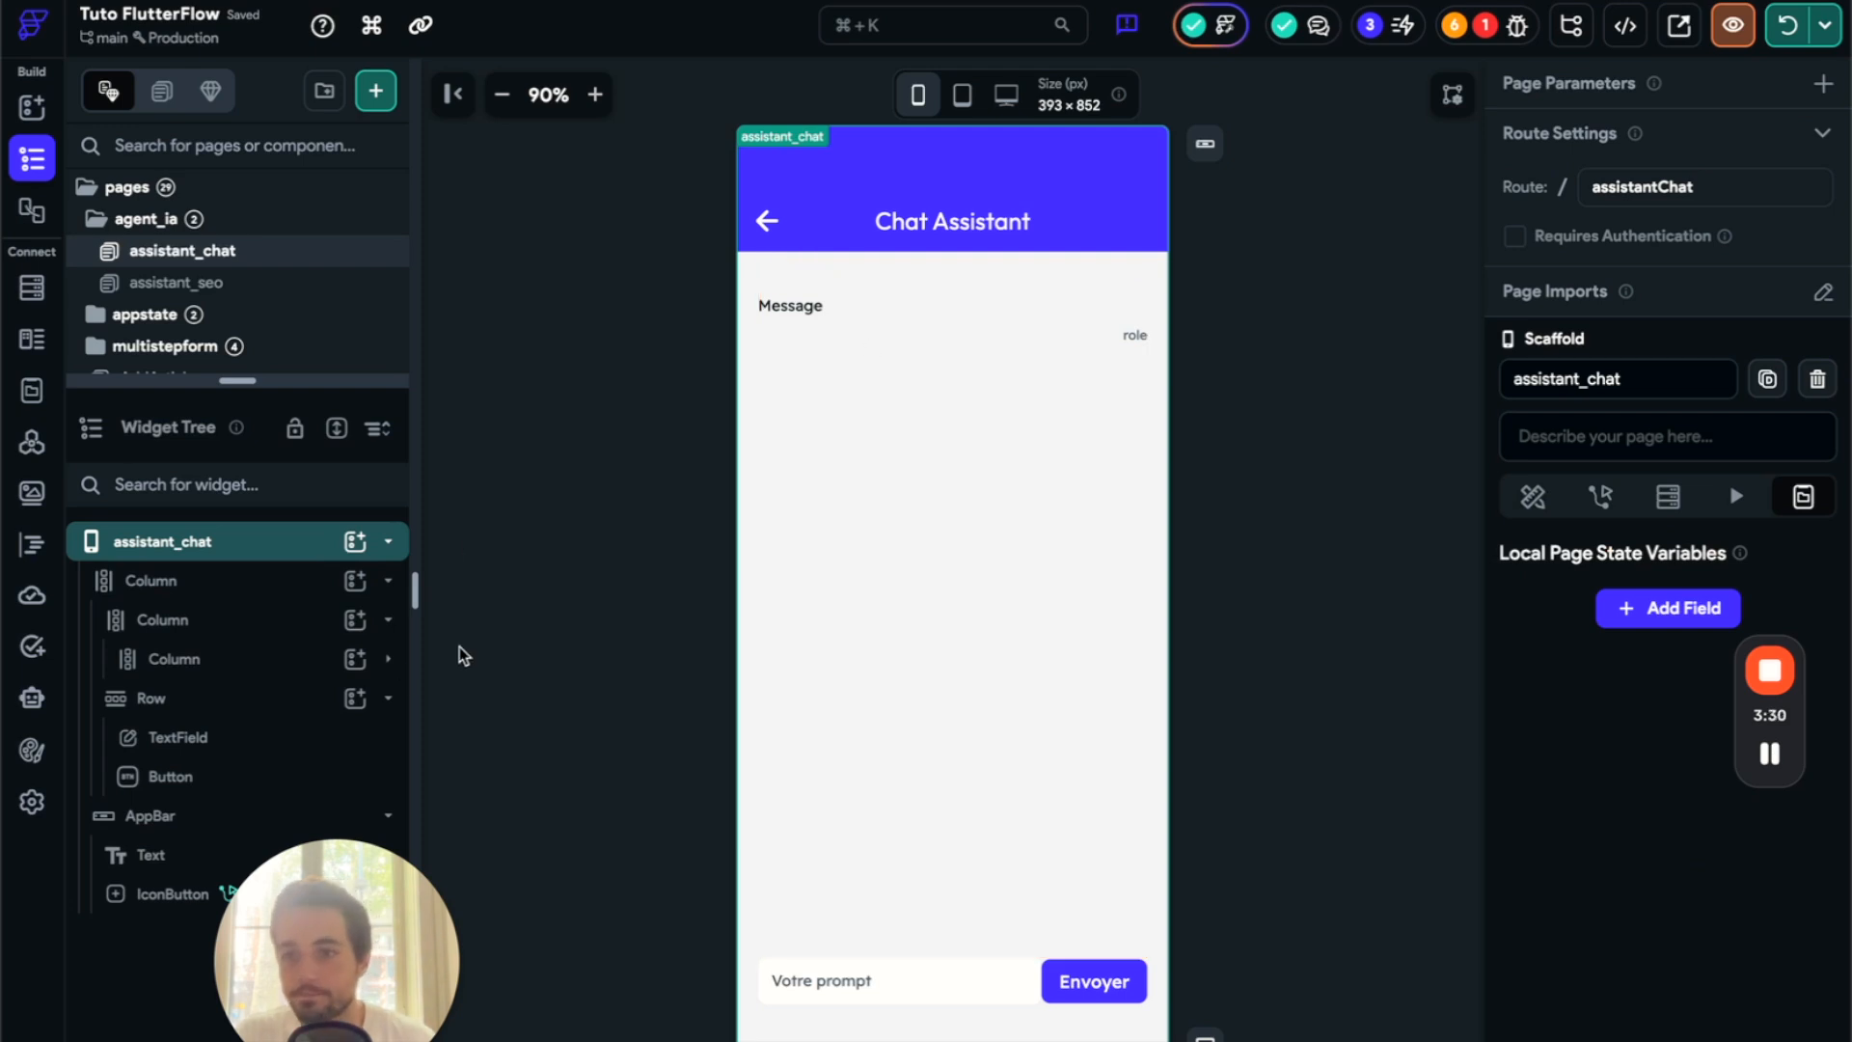
left_click(997, 318)
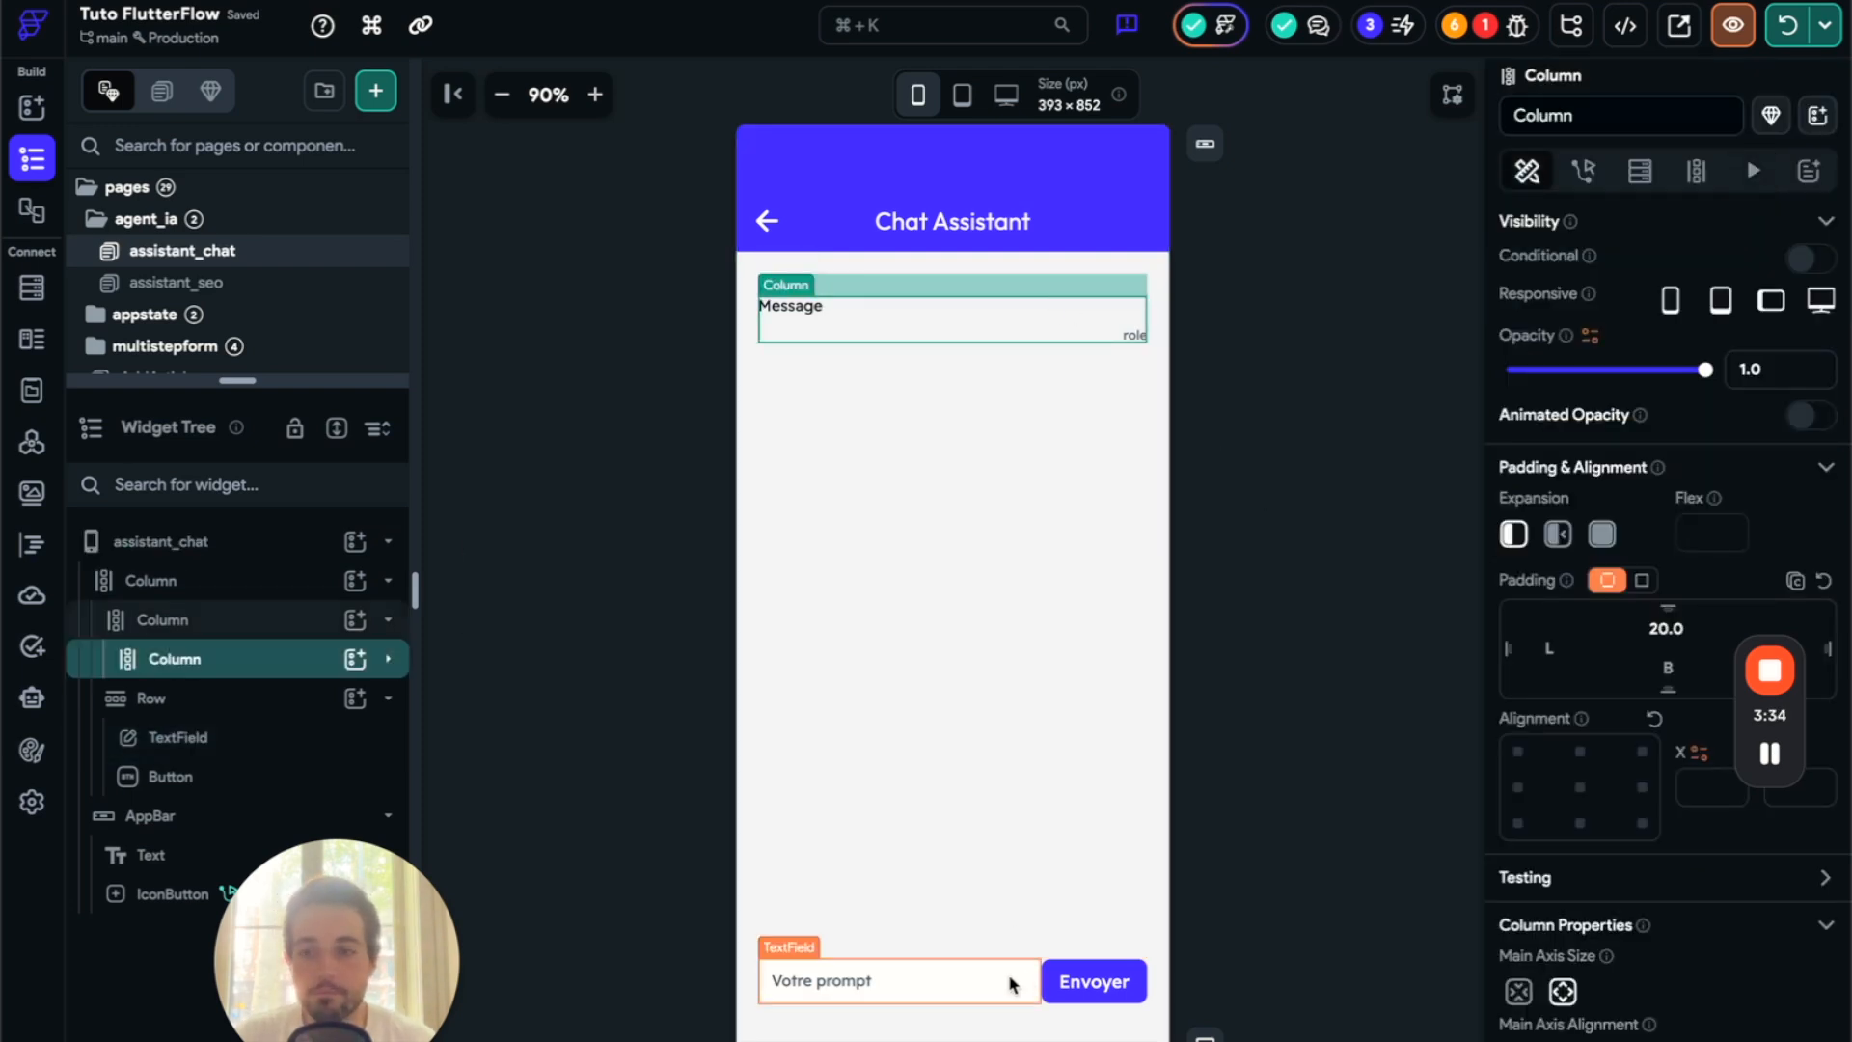
left_click_drag(369, 941, 1590, 953)
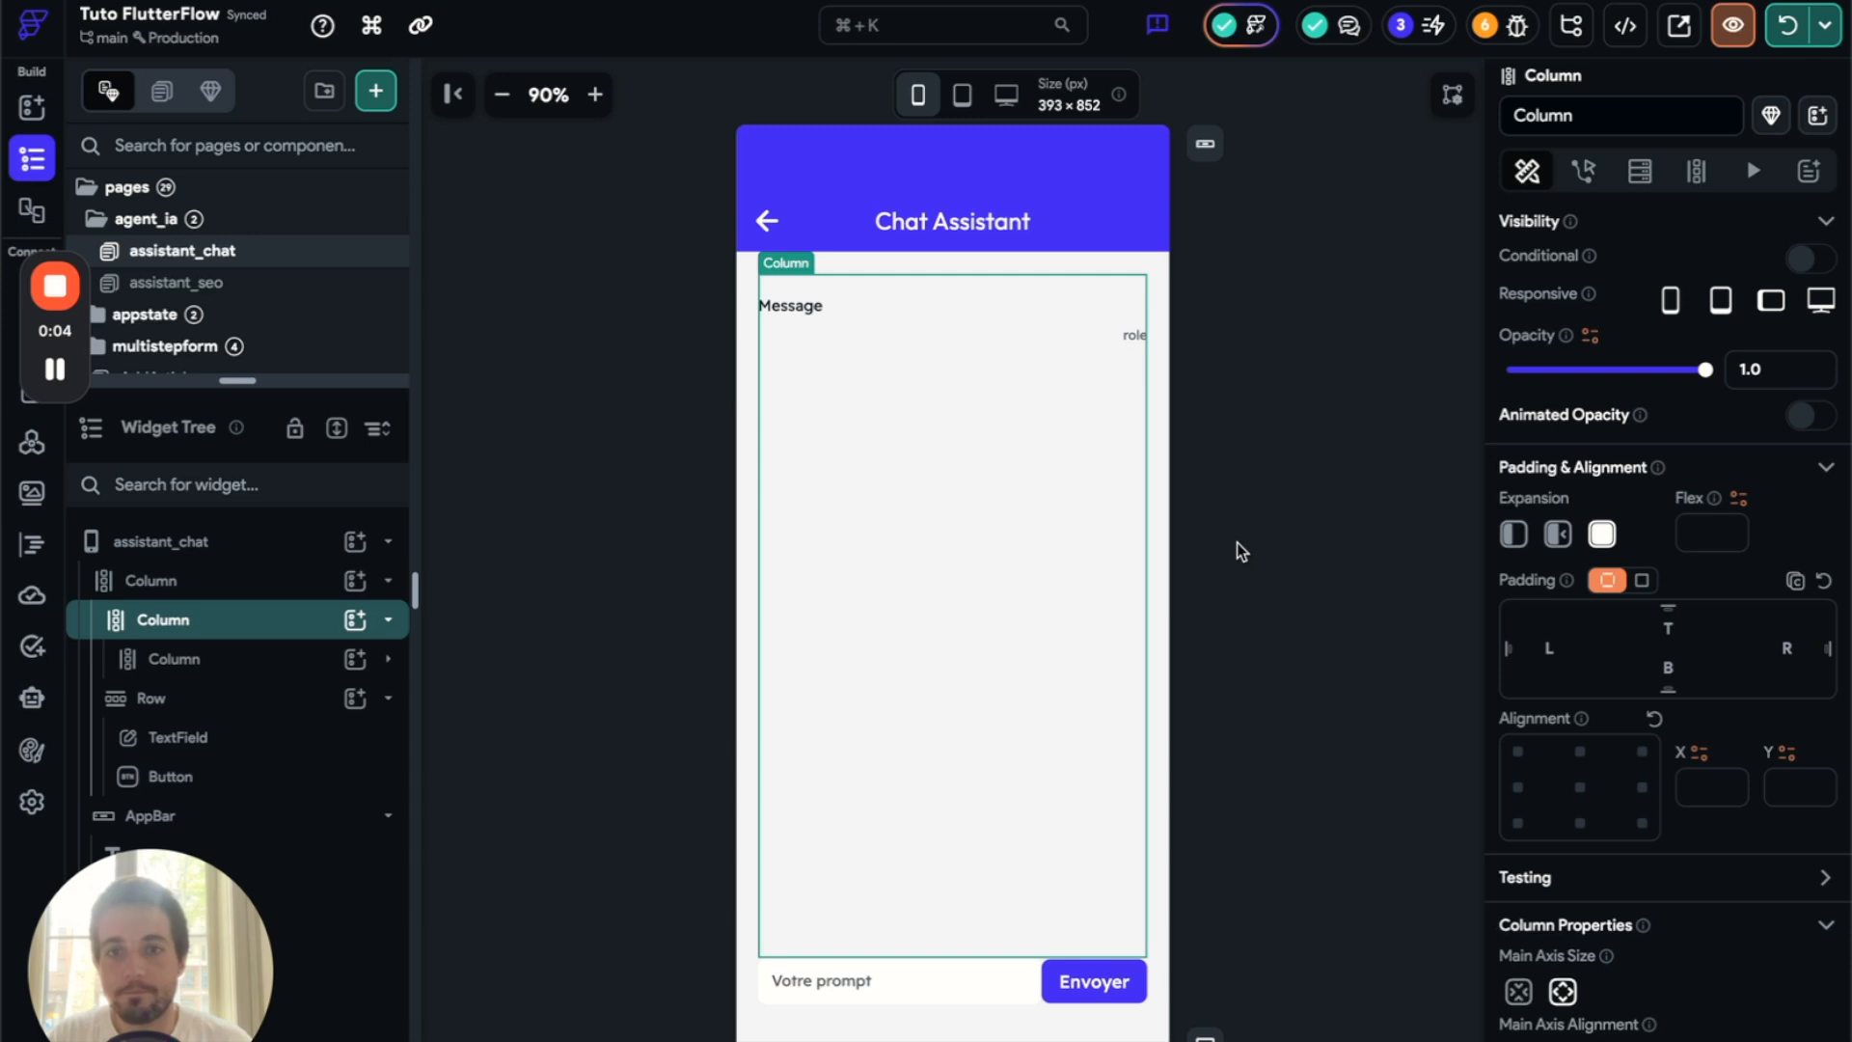
left_click(1265, 409)
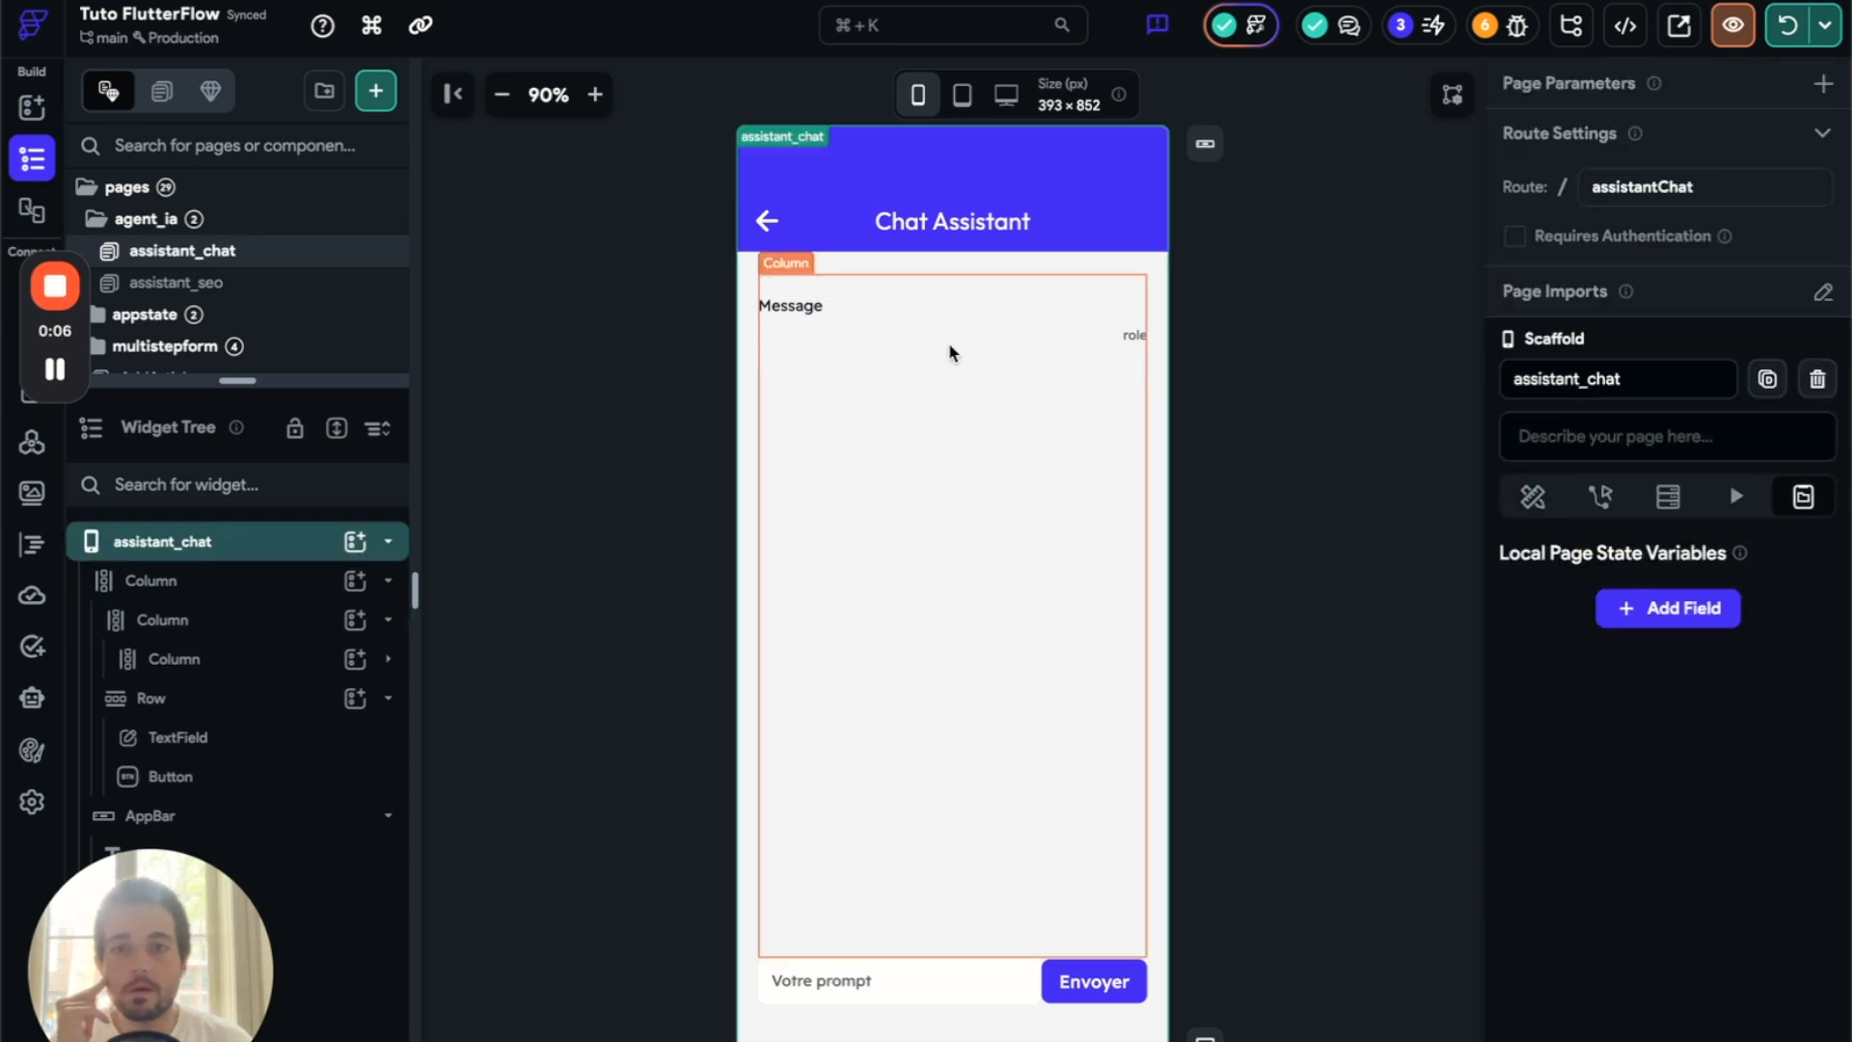
left_click(947, 347)
left_click(794, 308)
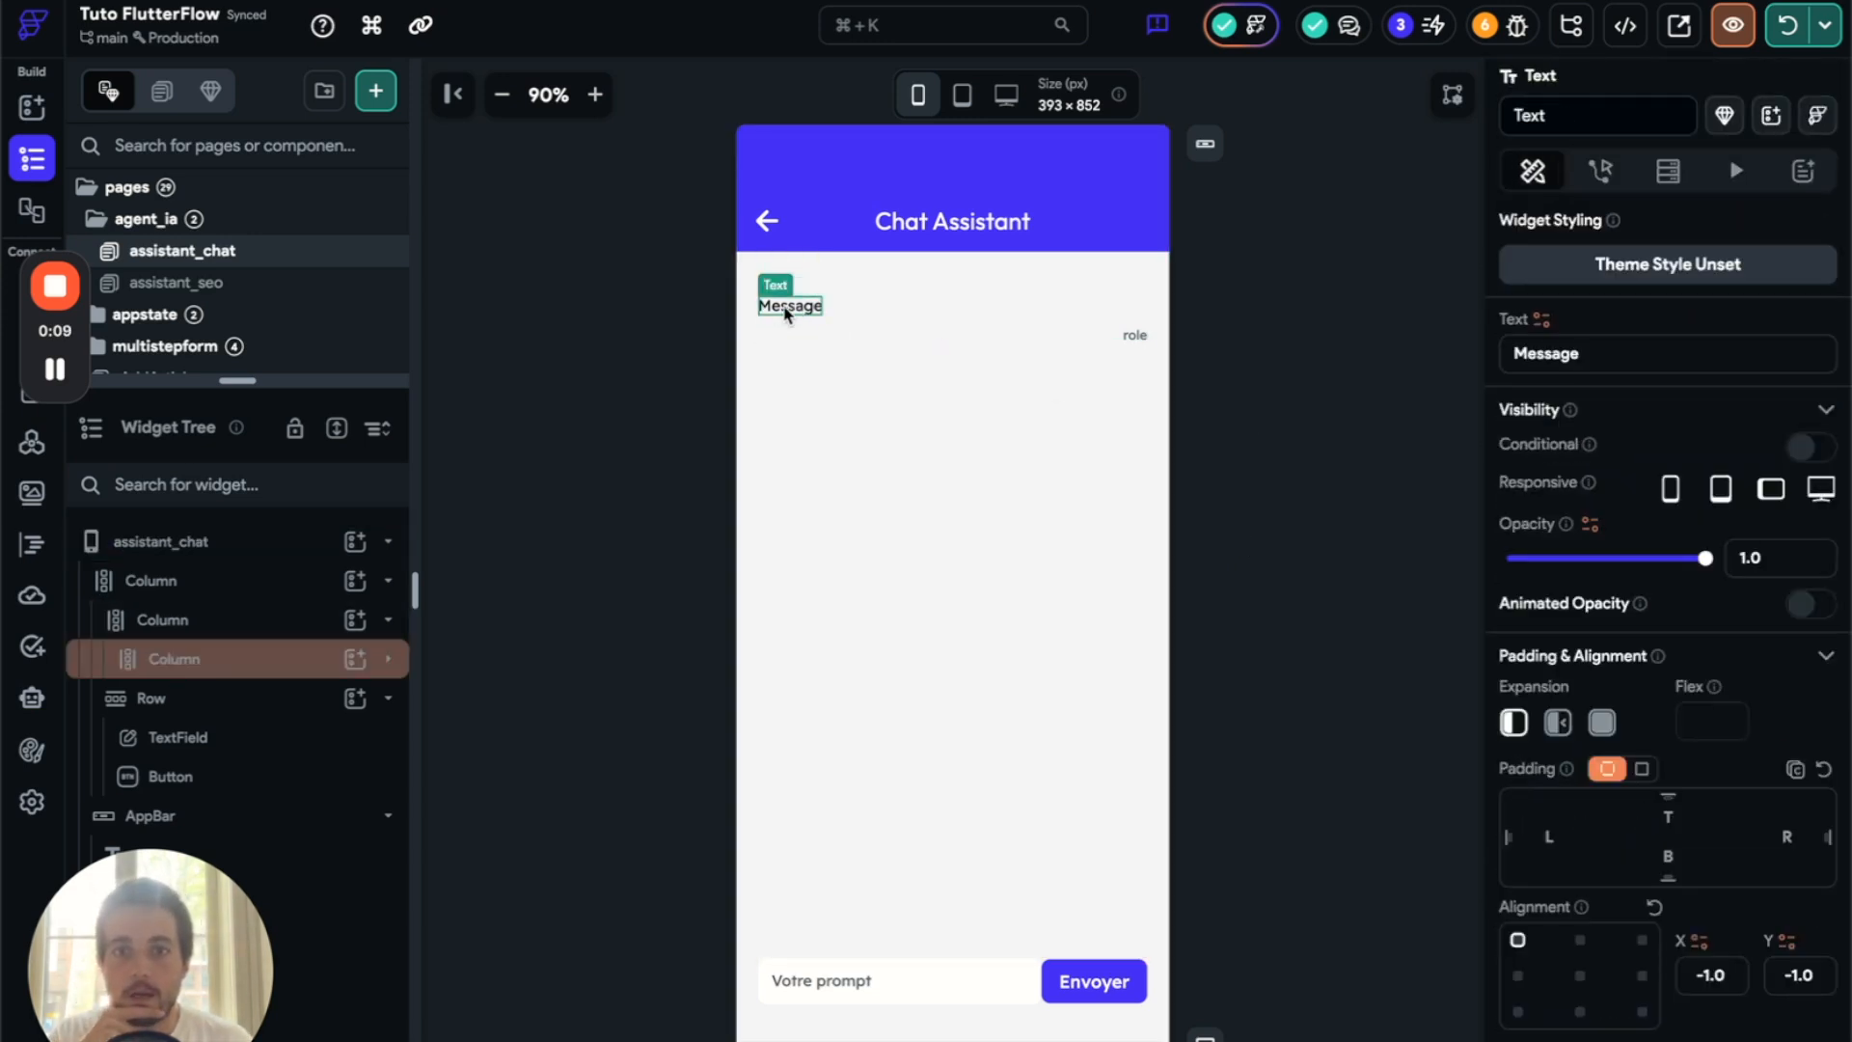
left_click(1129, 338)
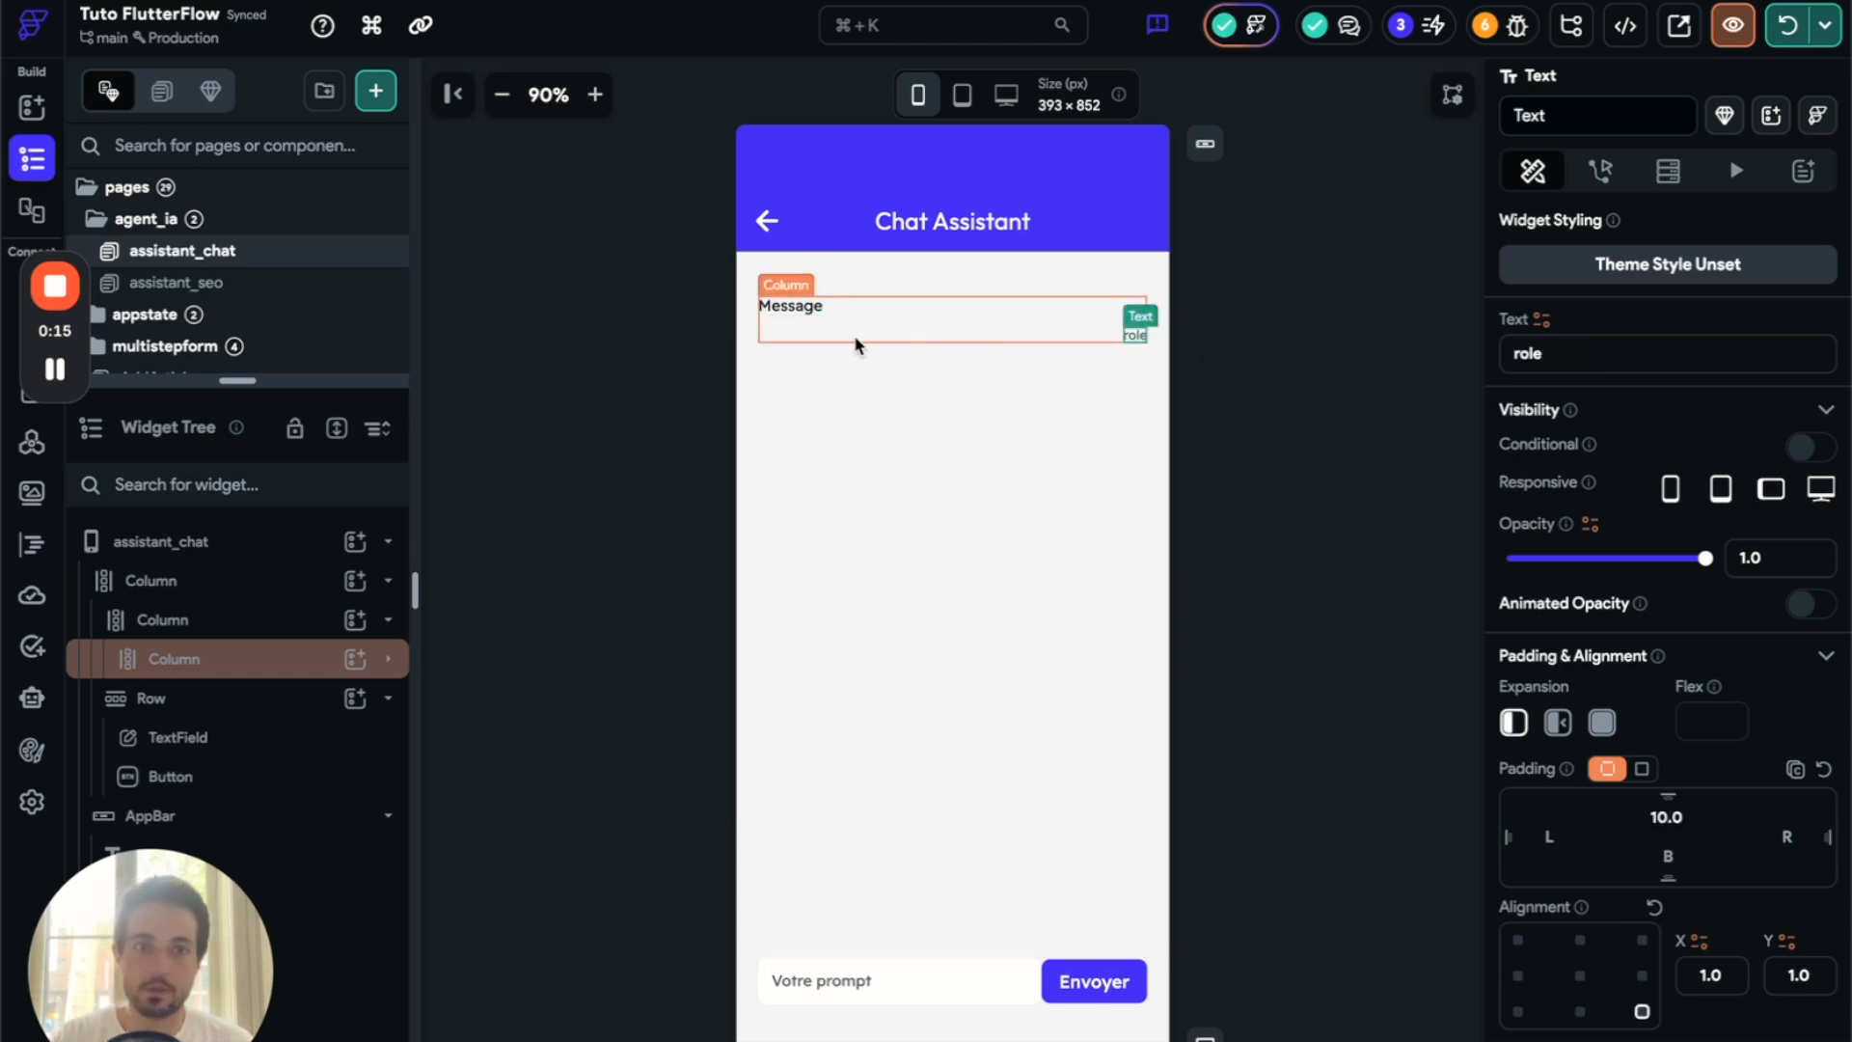
left_click_drag(76, 342, 550, 270)
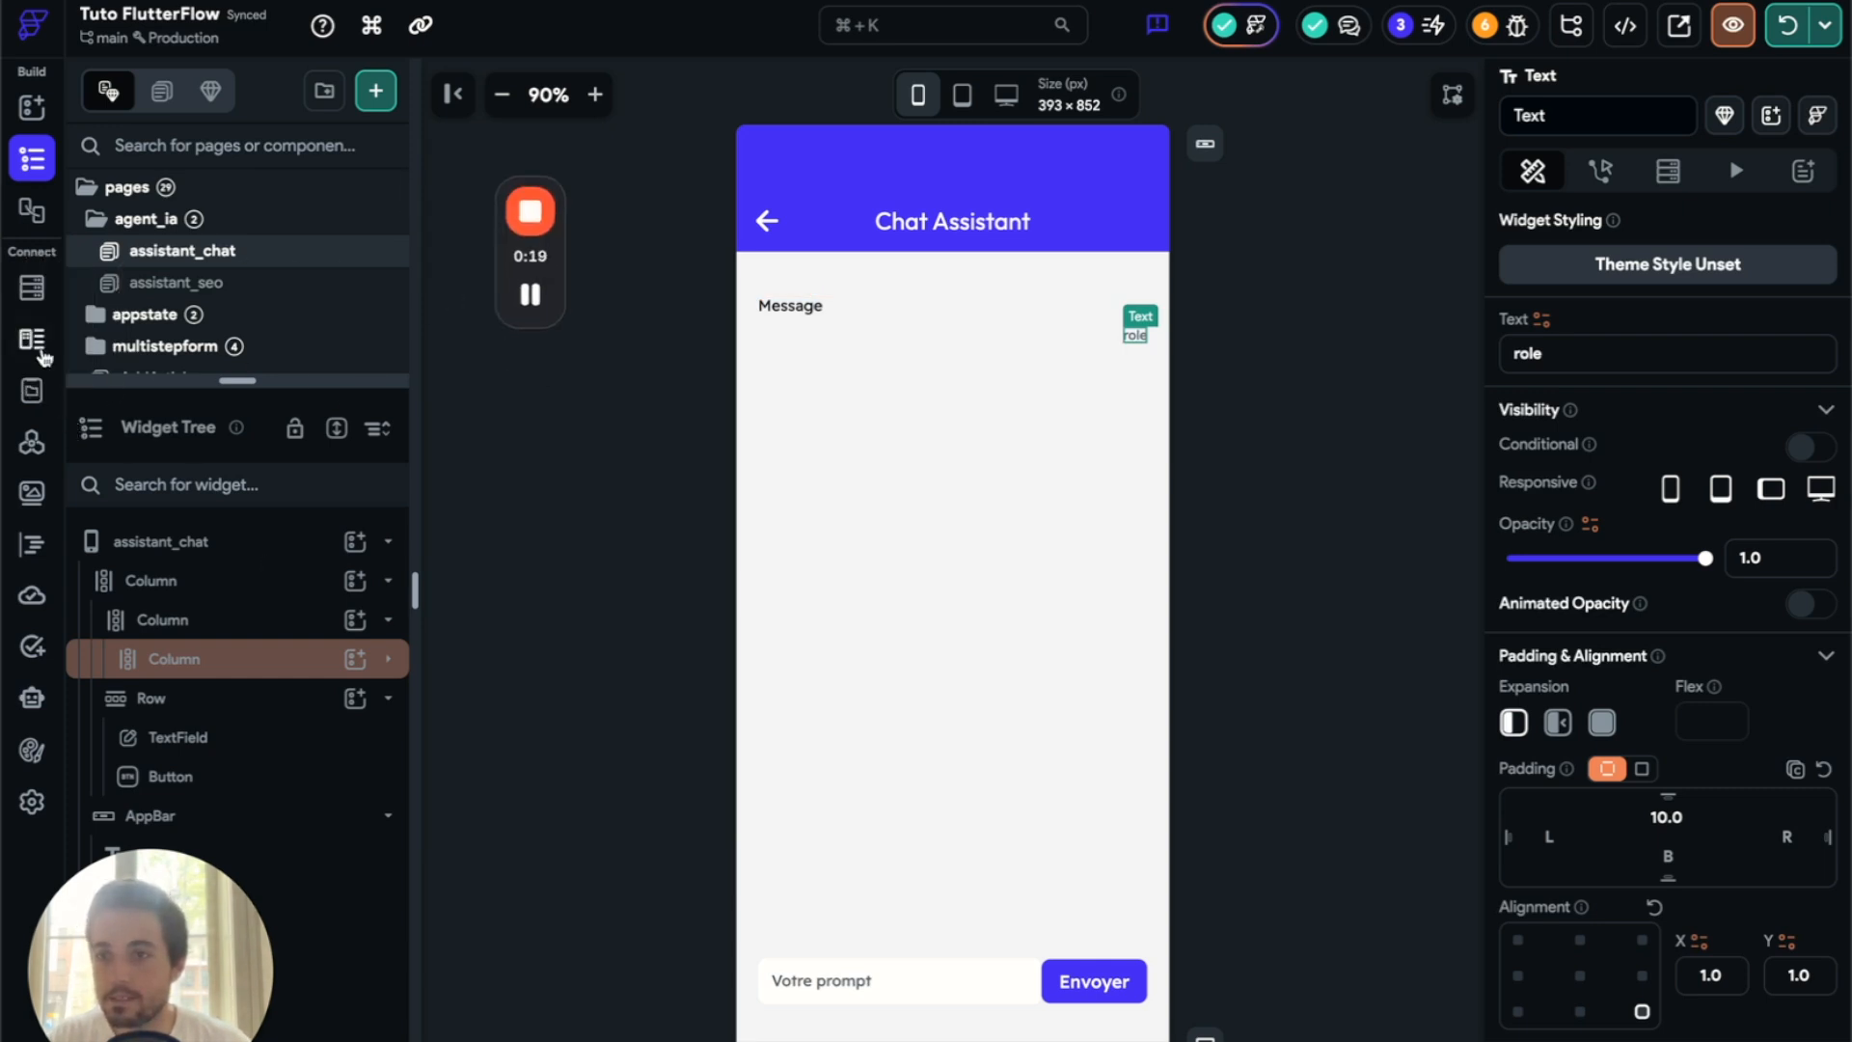
- Create a new data type named "message" in the project's data schema, without a description
left_click(34, 340)
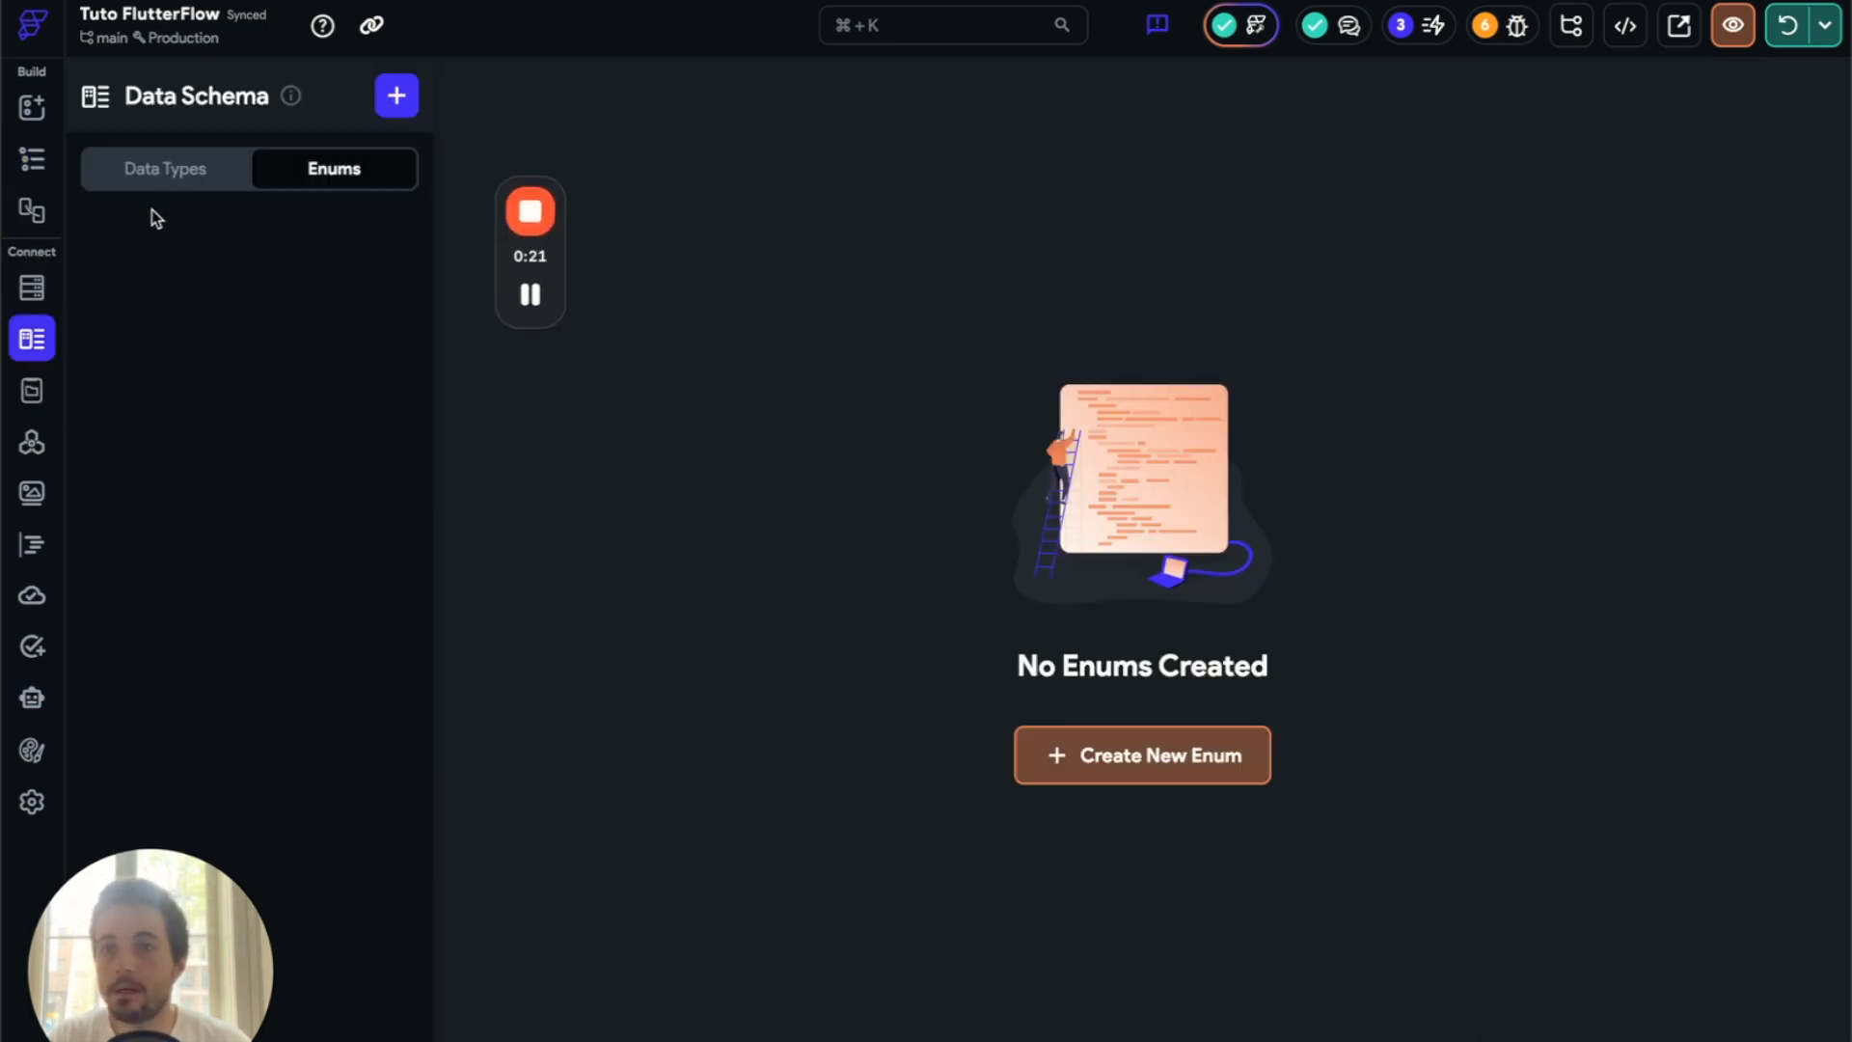
left_click(140, 170)
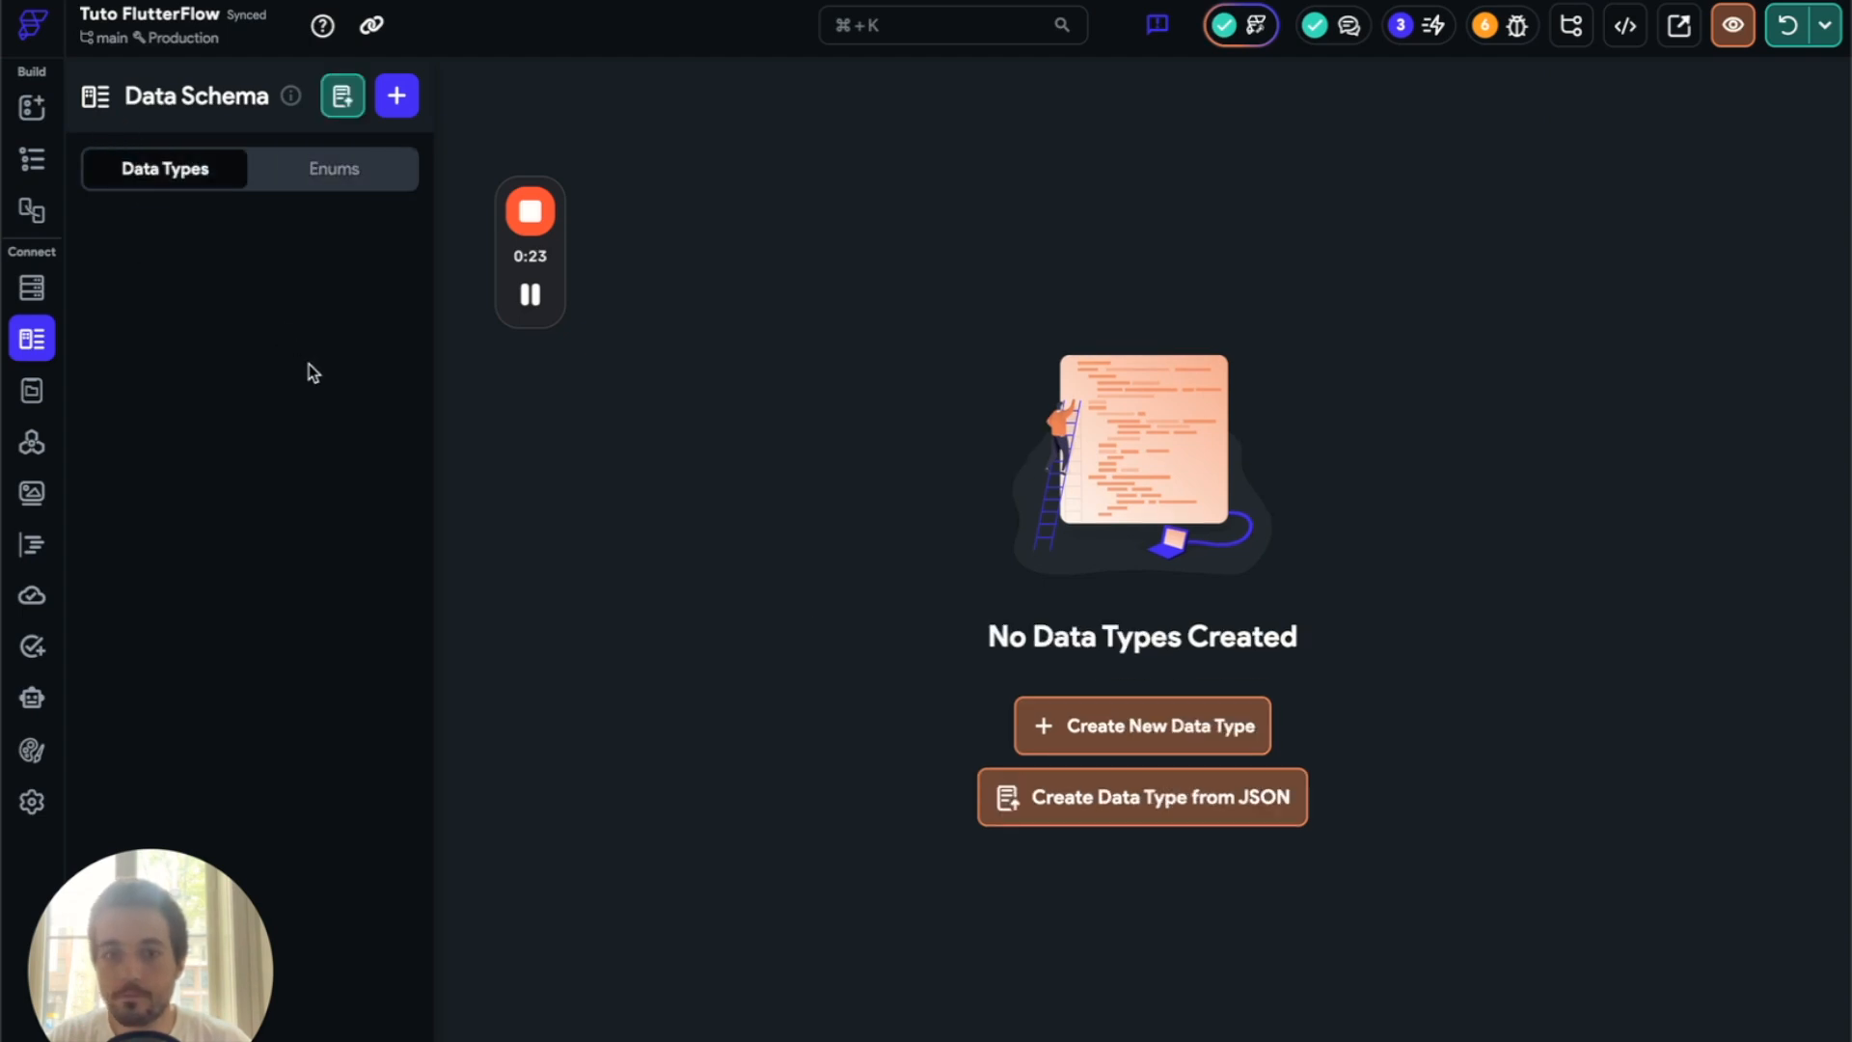
left_click(1083, 728)
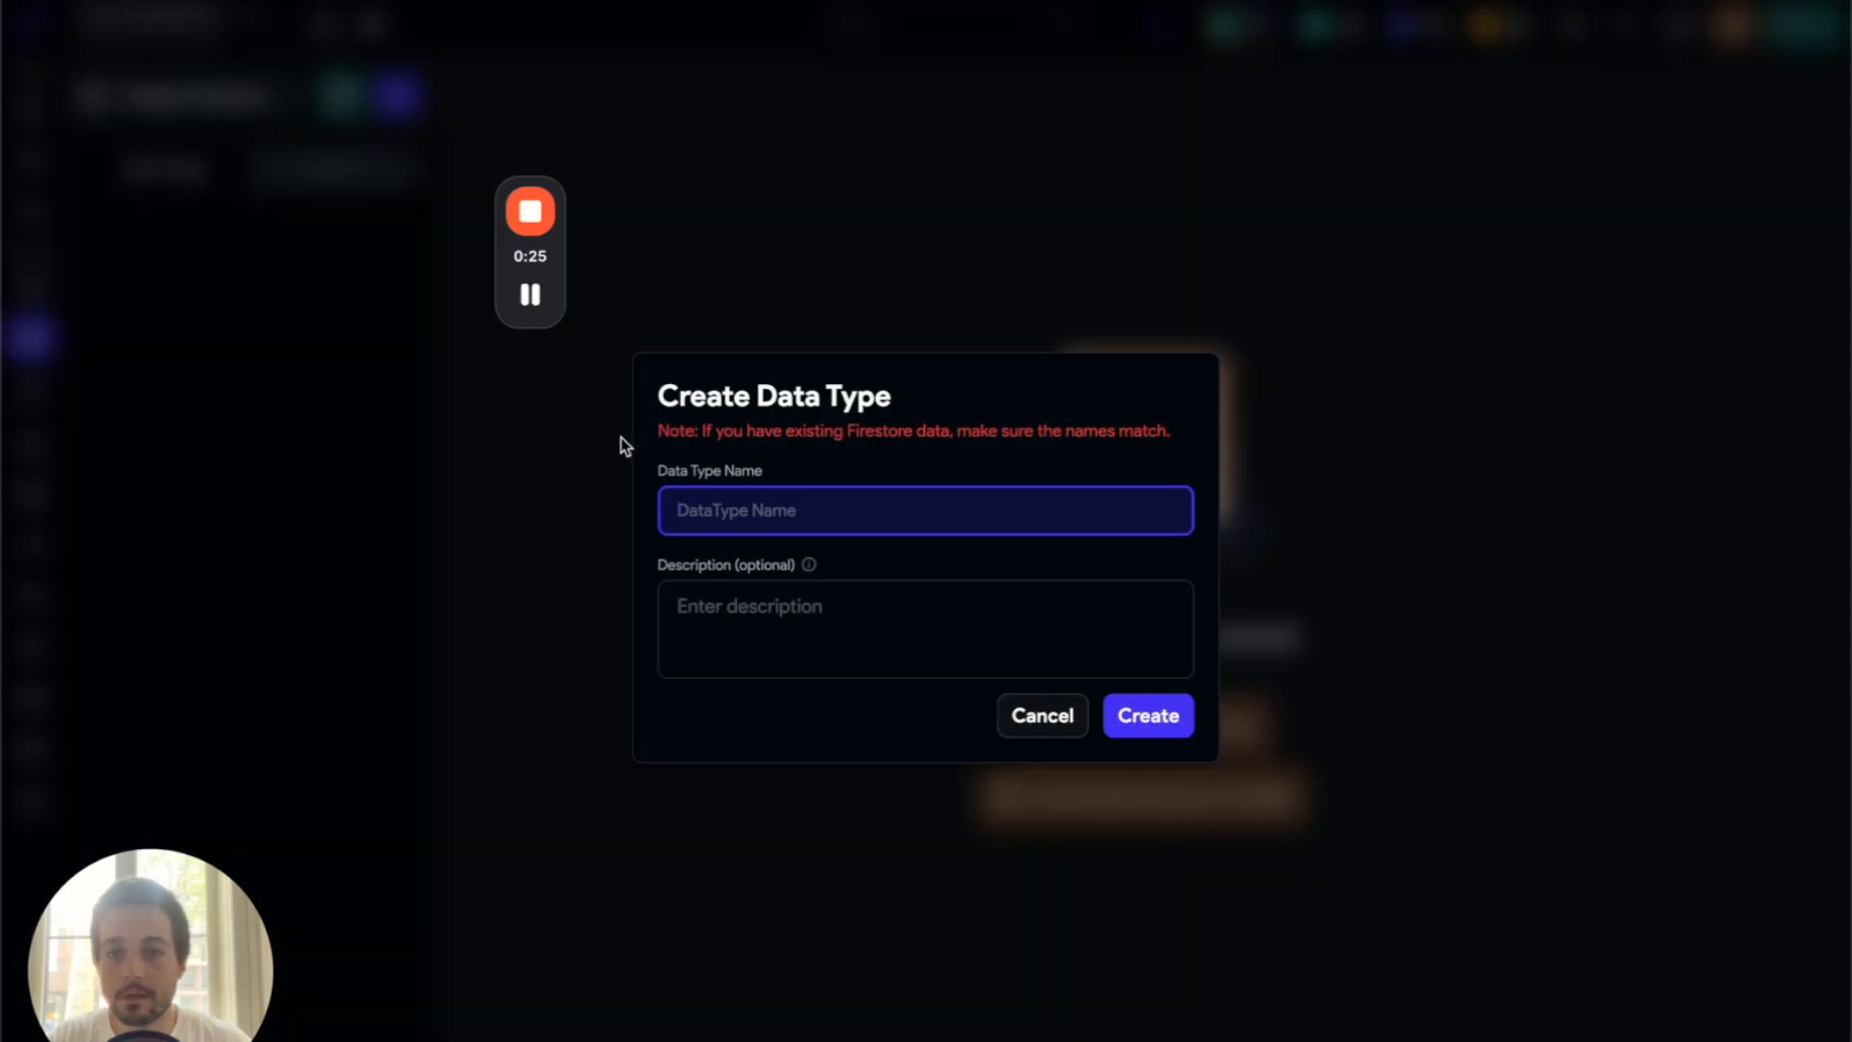
type("message")
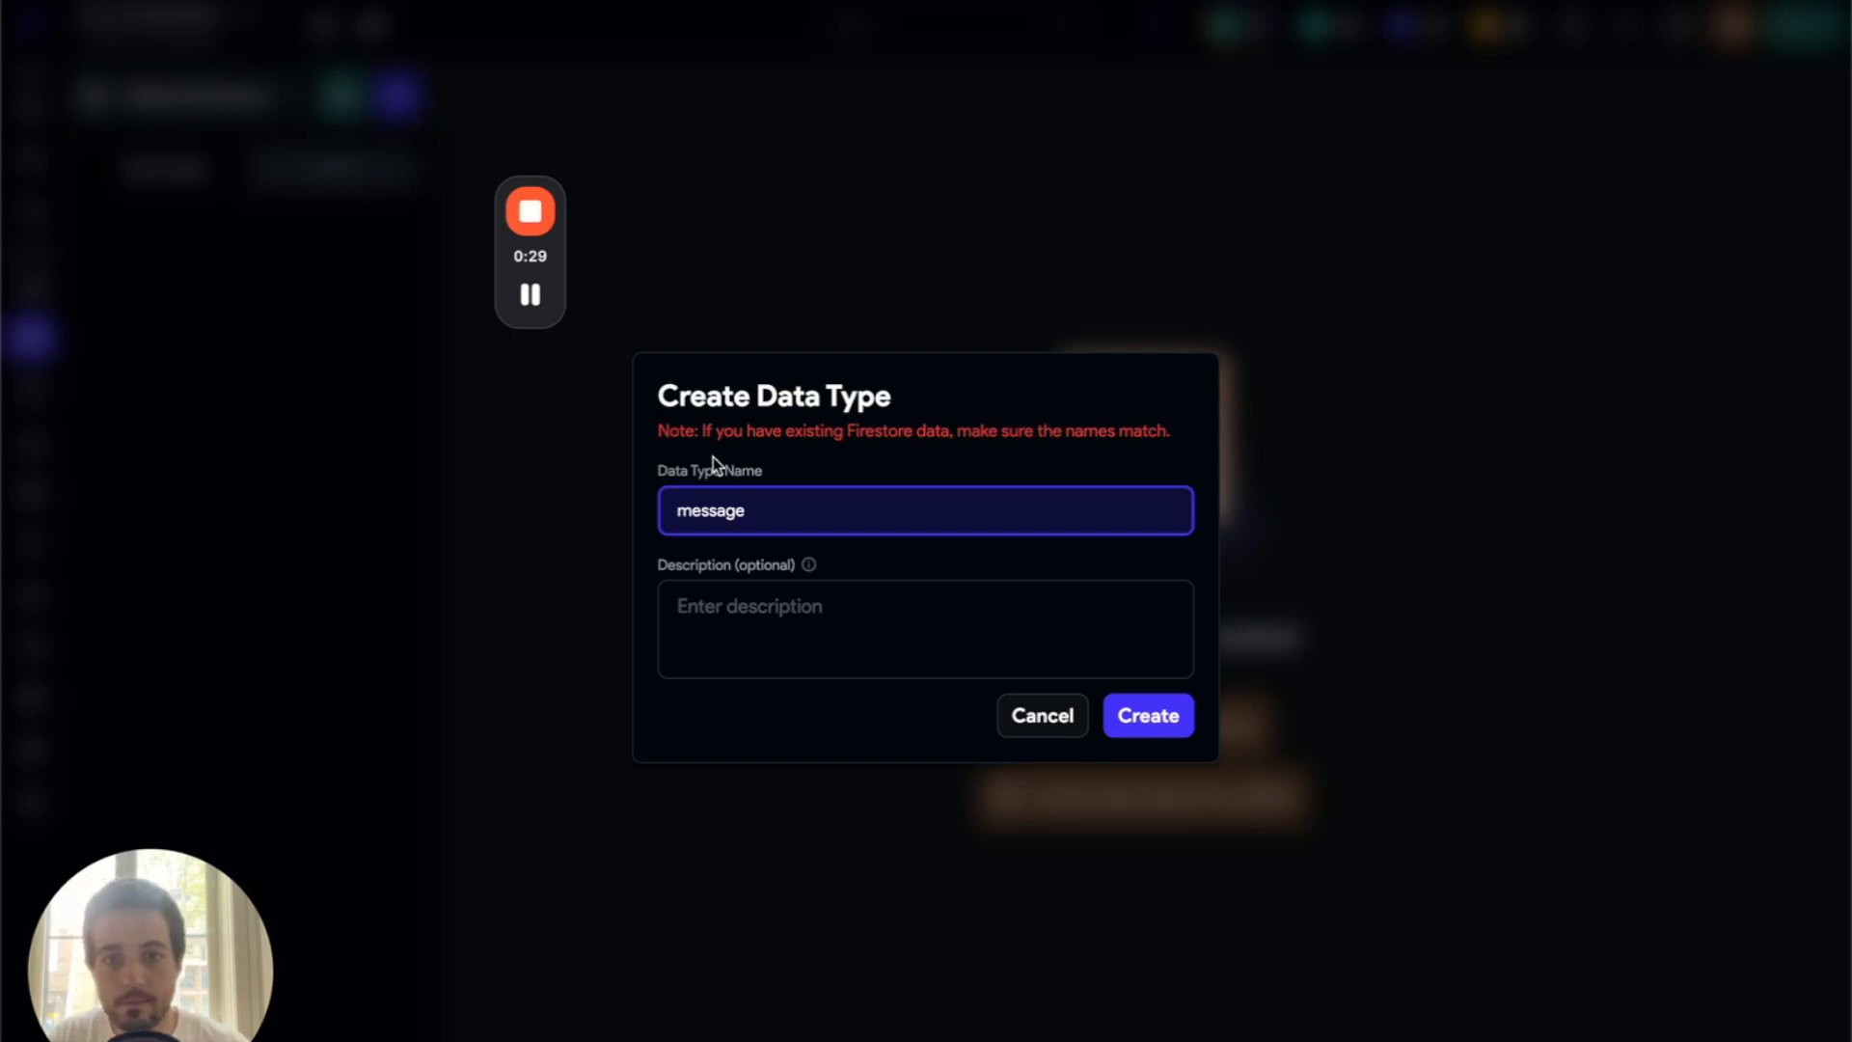
left_click(761, 637)
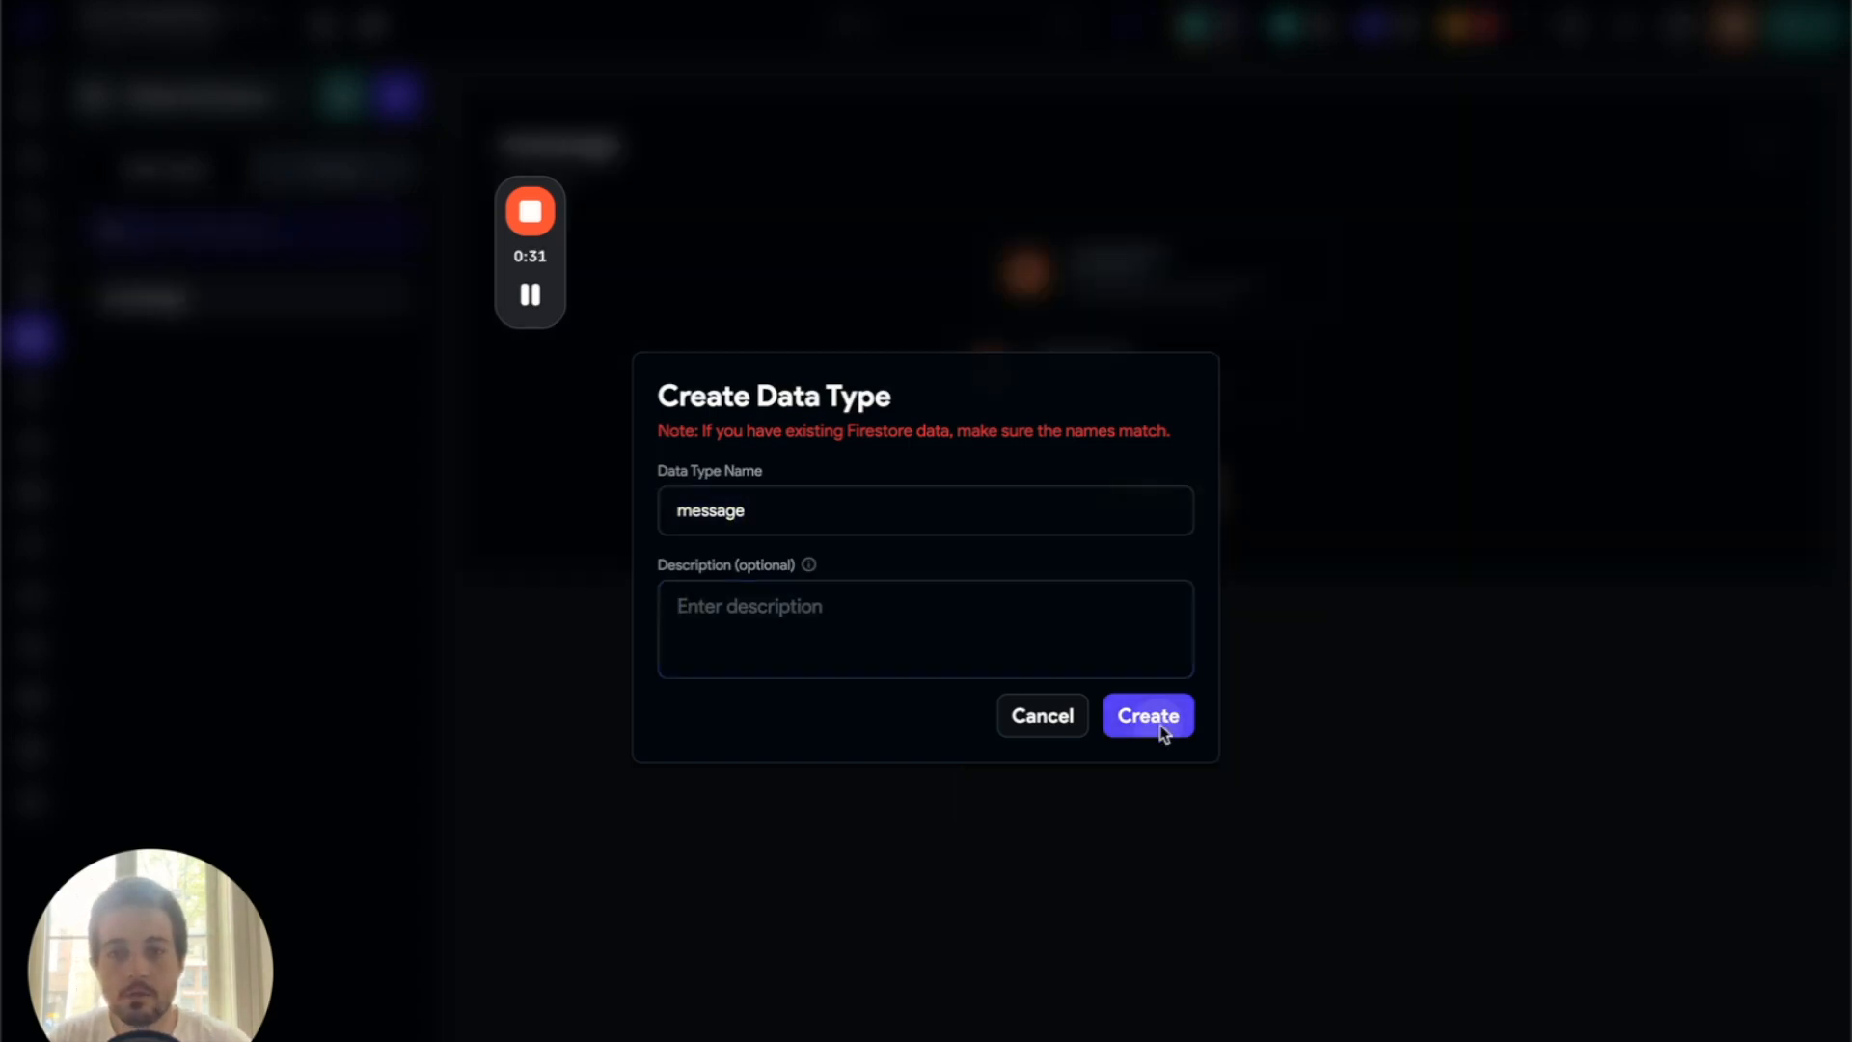
- Confirm the message data type and add a String field named "content" to it
left_click(1163, 735)
left_click(1124, 490)
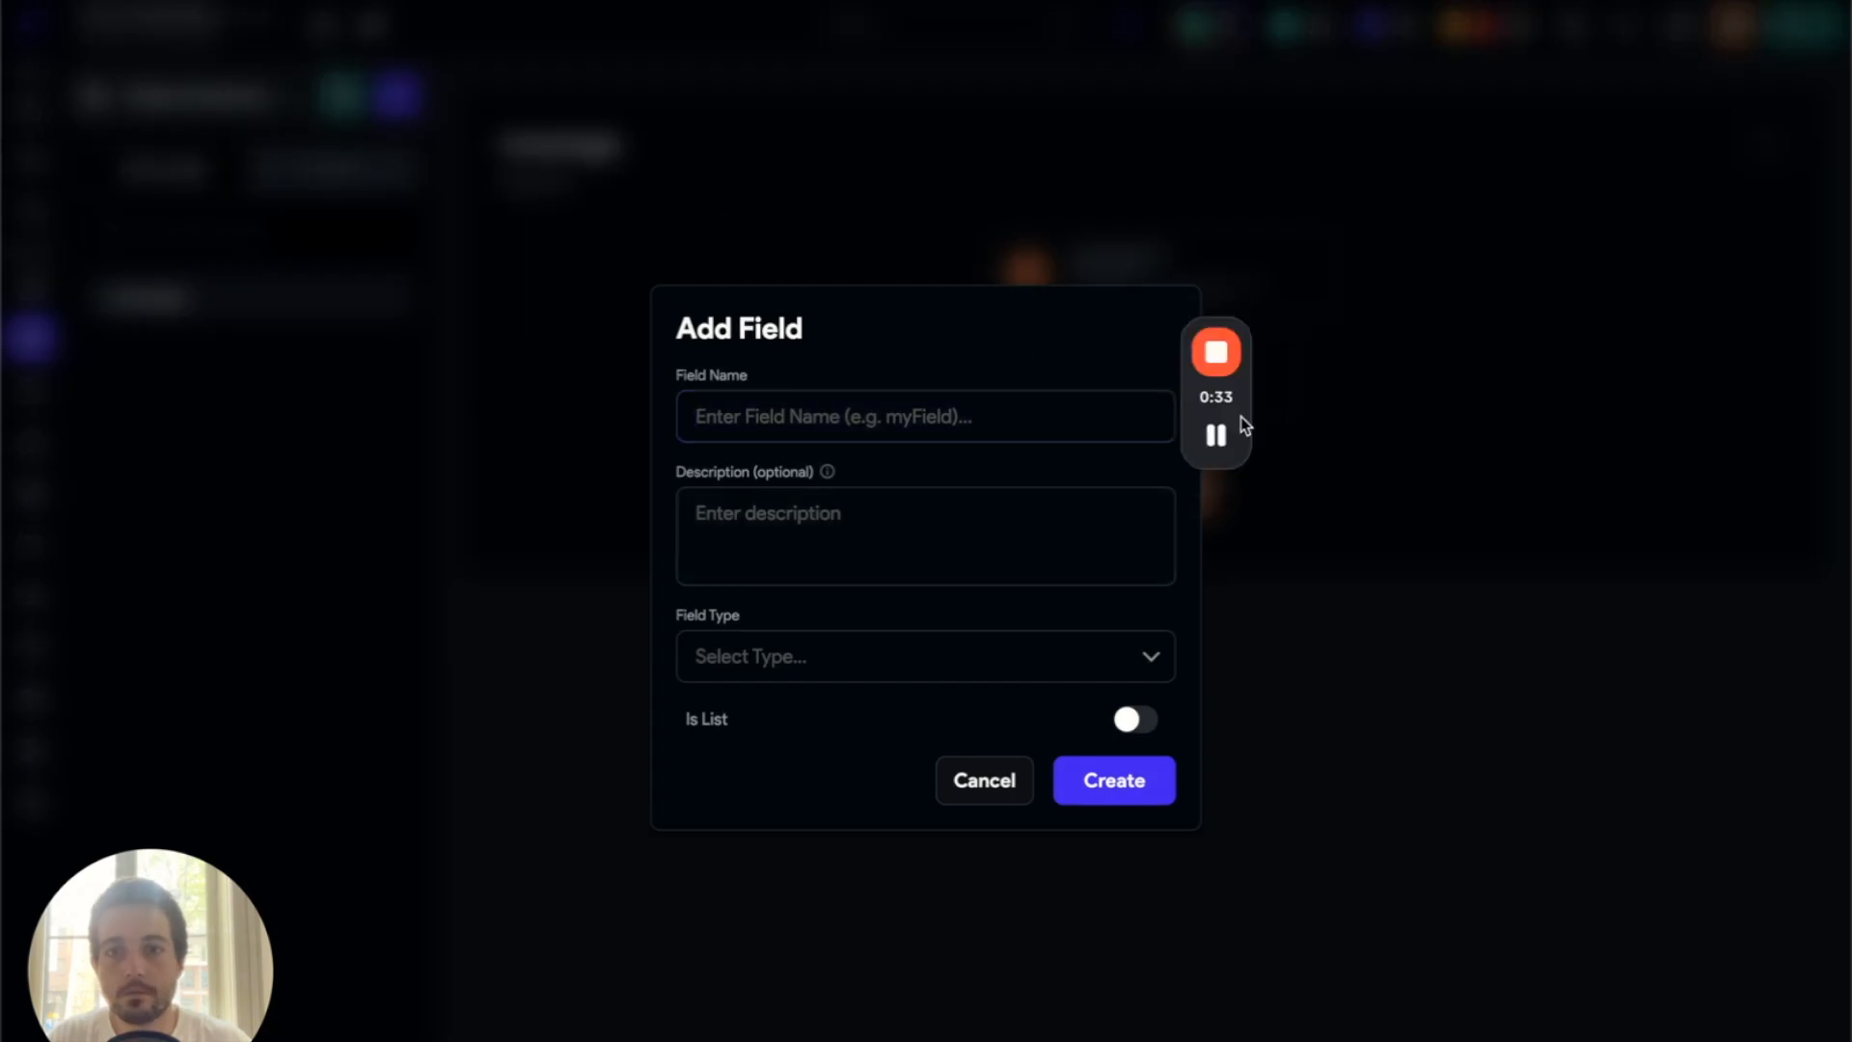
left_click_drag(989, 377, 1848, 329)
left_click(754, 425)
type("content")
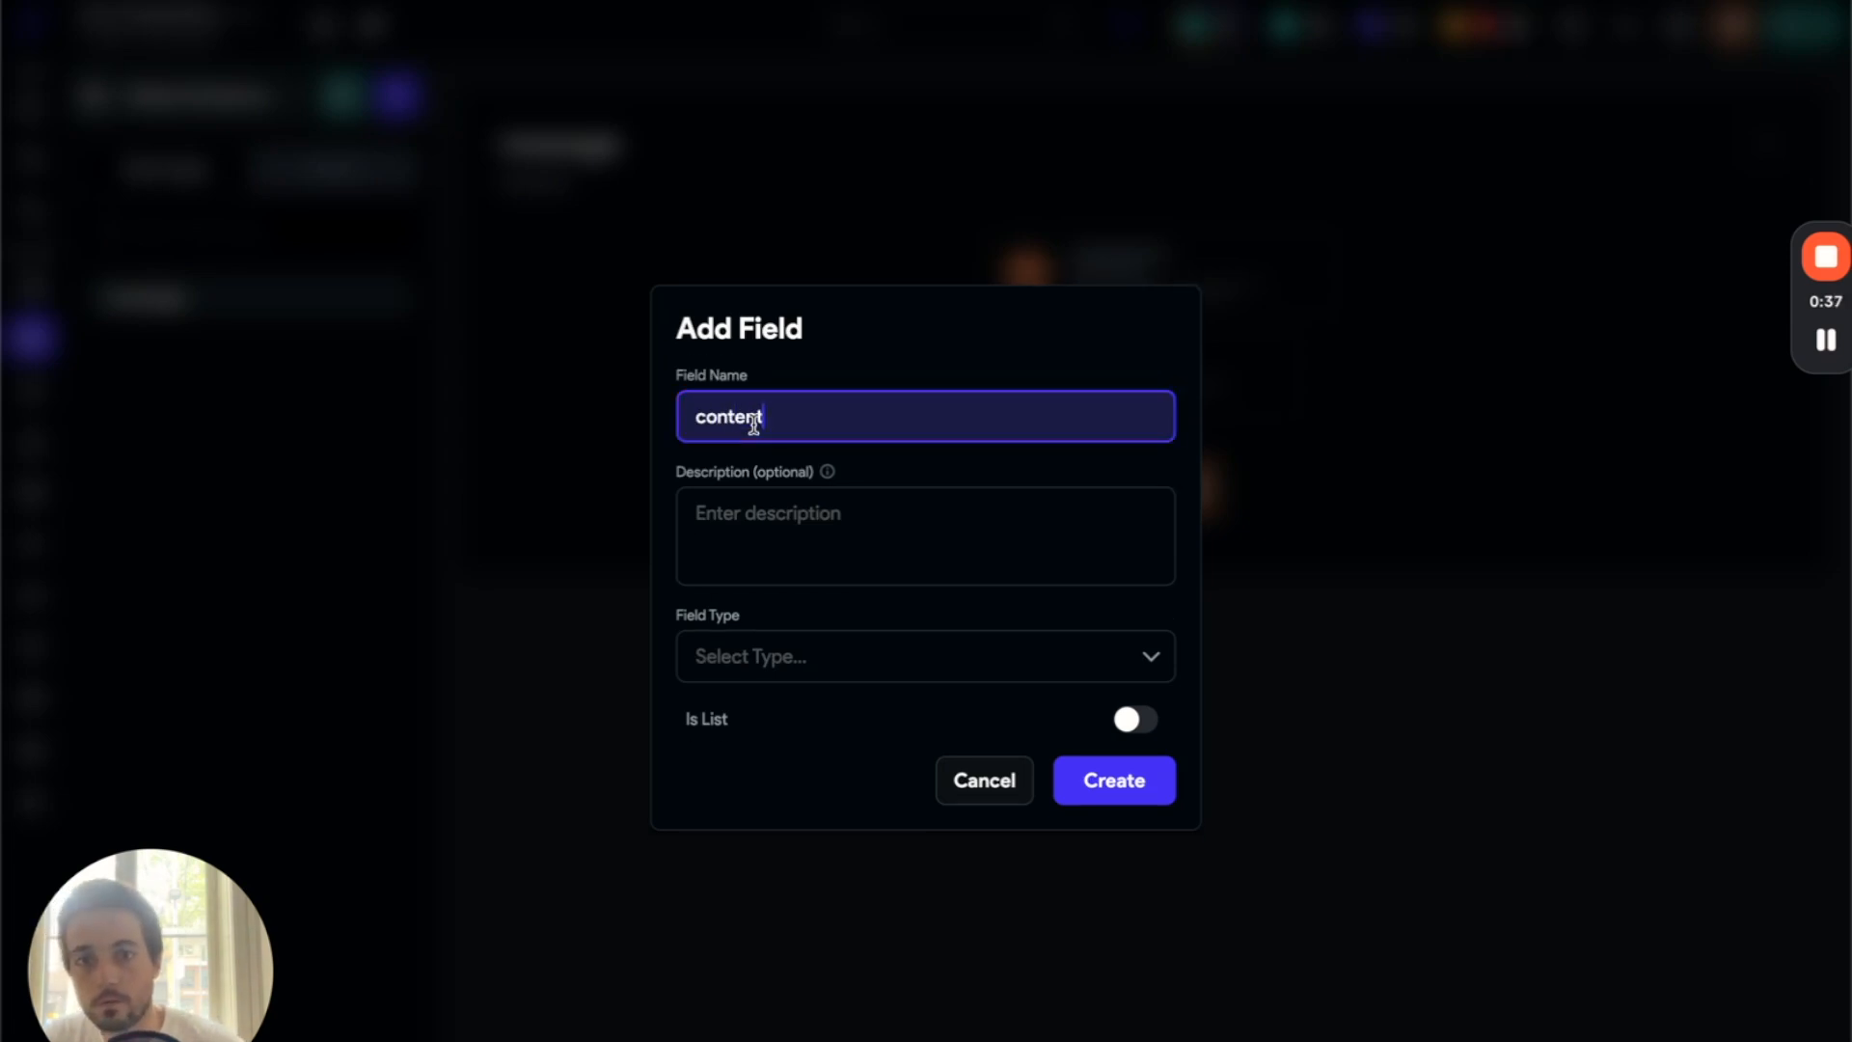
left_click(765, 646)
left_click(827, 797)
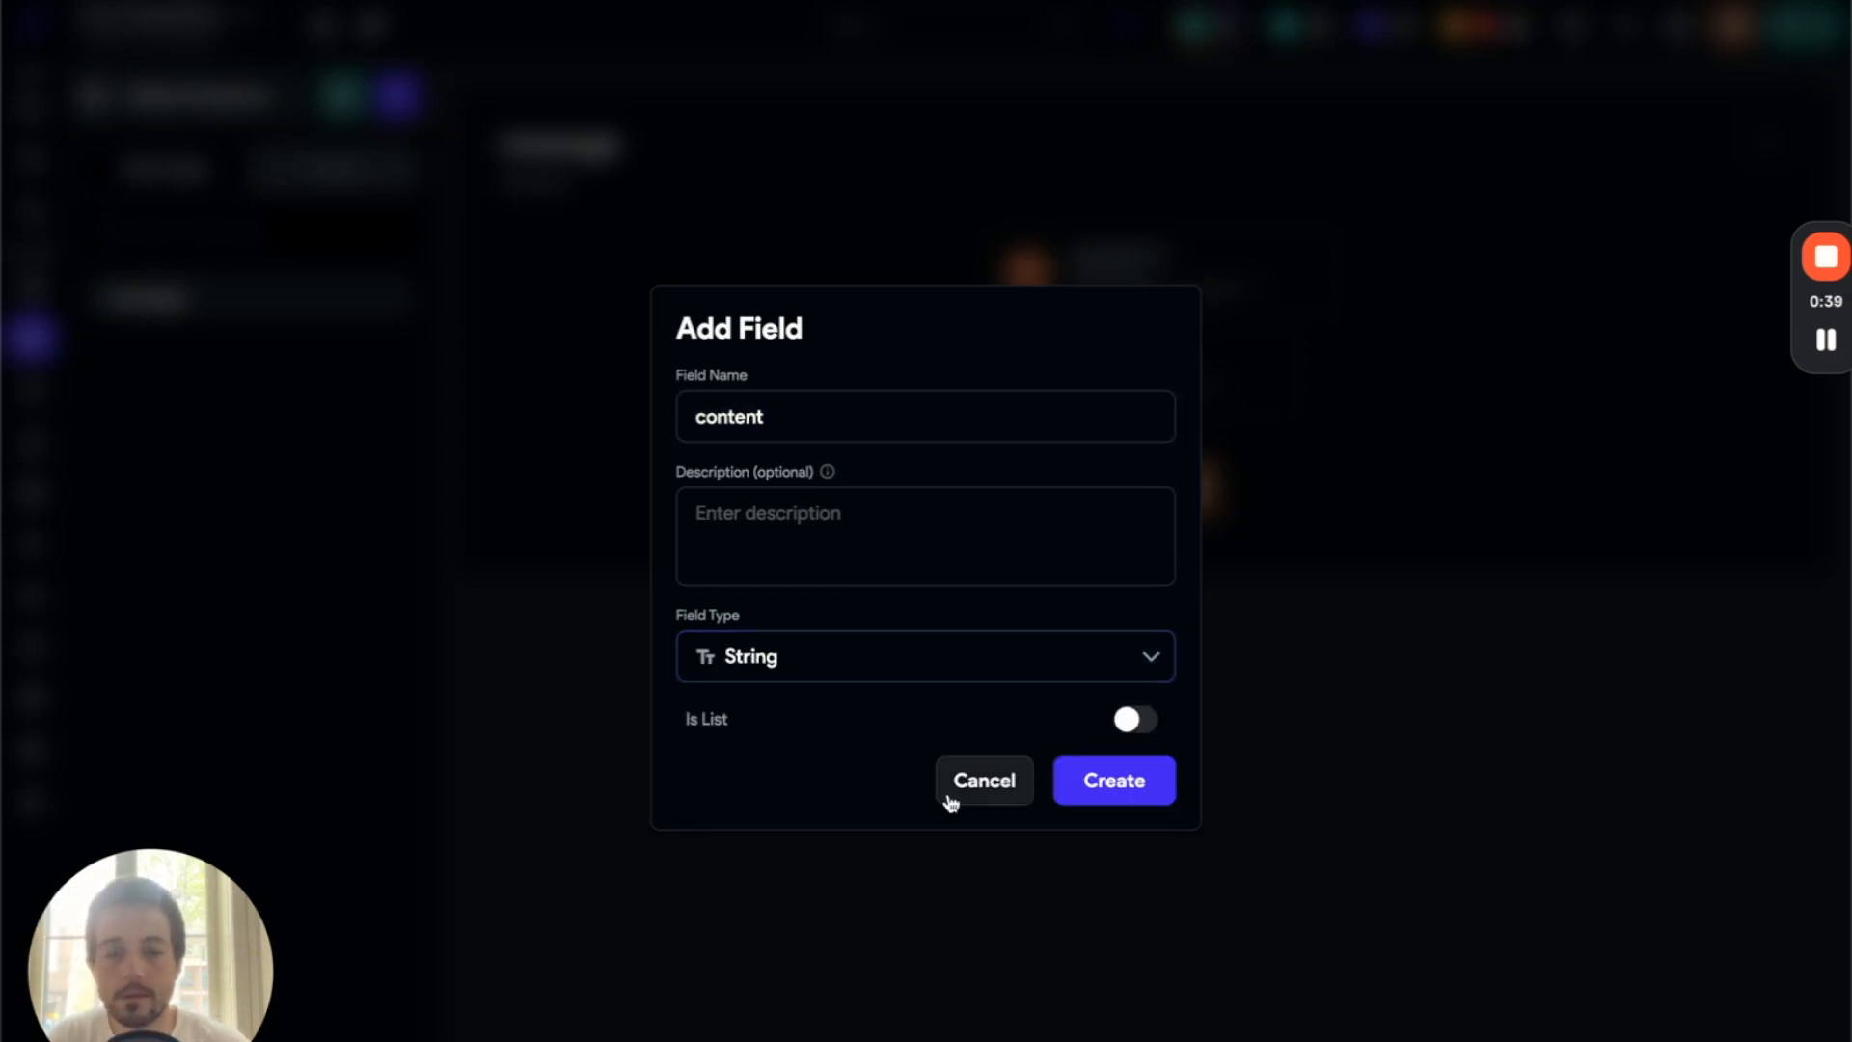
left_click(1110, 782)
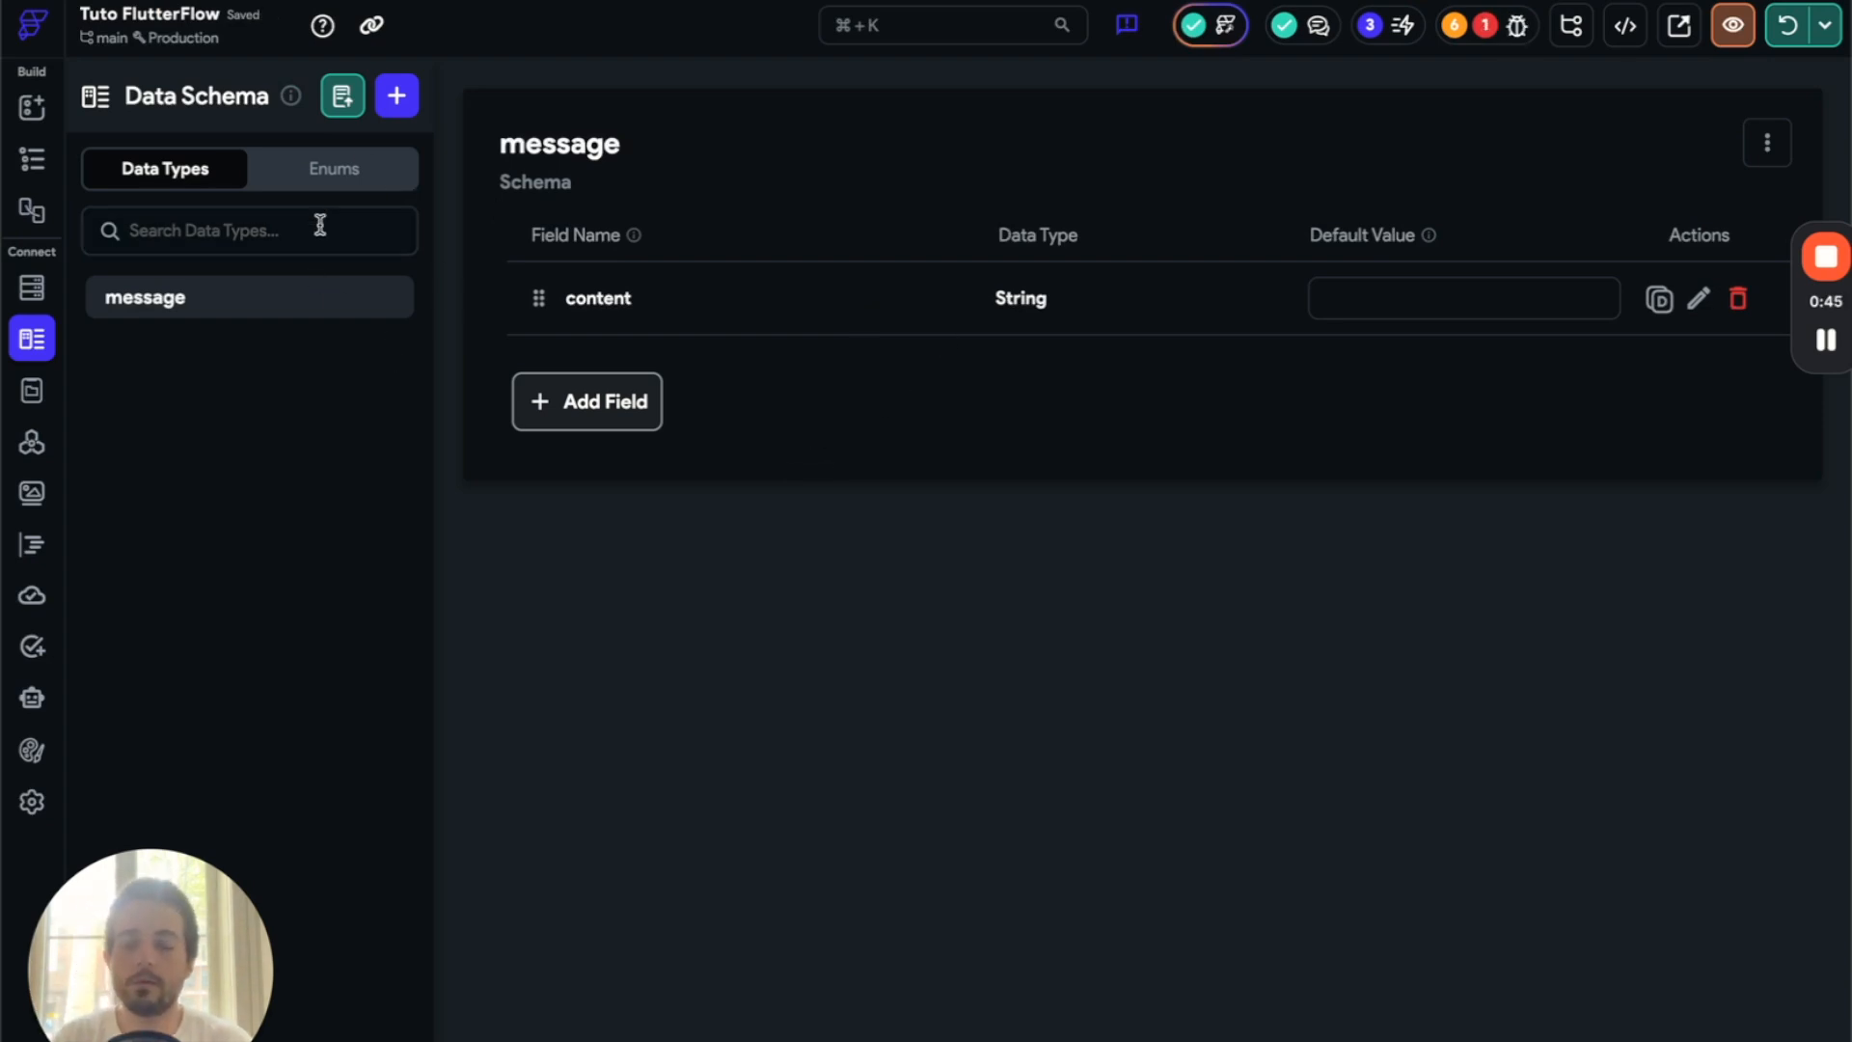
- Create a new enum named "role" in the data schema, without a description
left_click(331, 170)
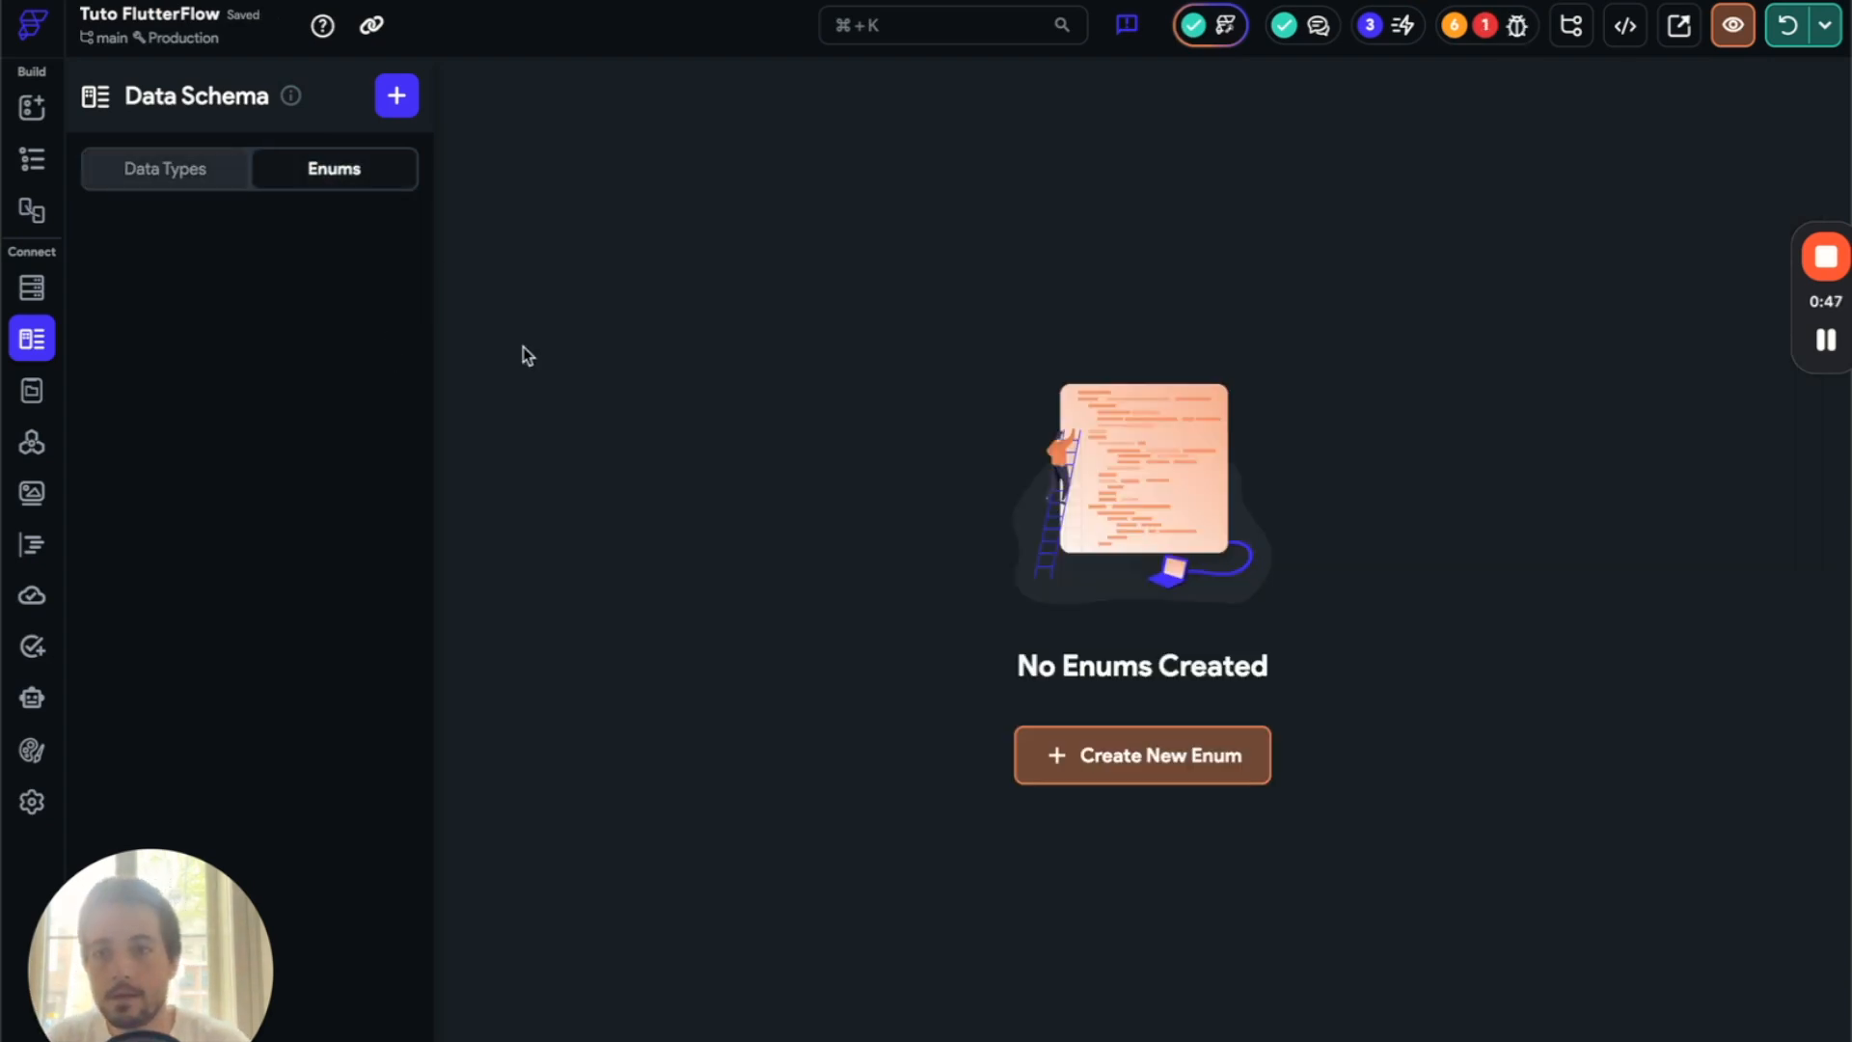
left_click(1087, 780)
type("role")
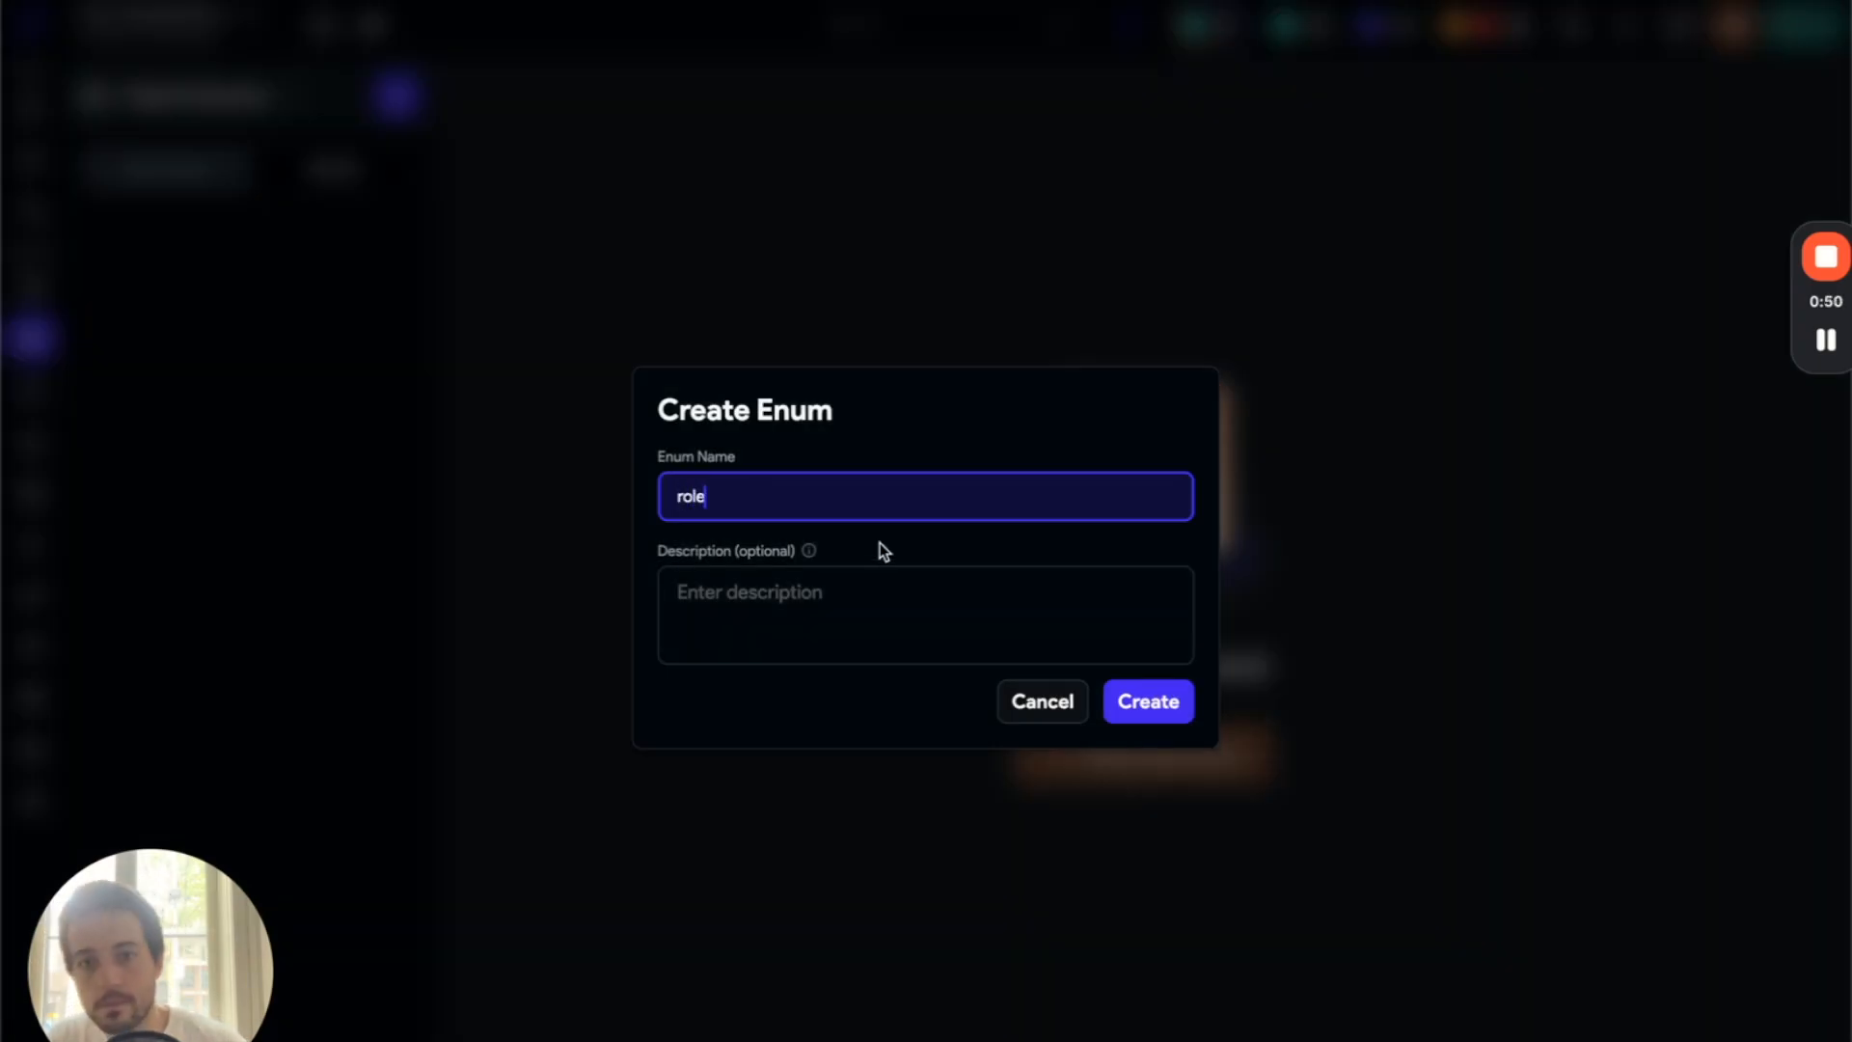
left_click(1145, 699)
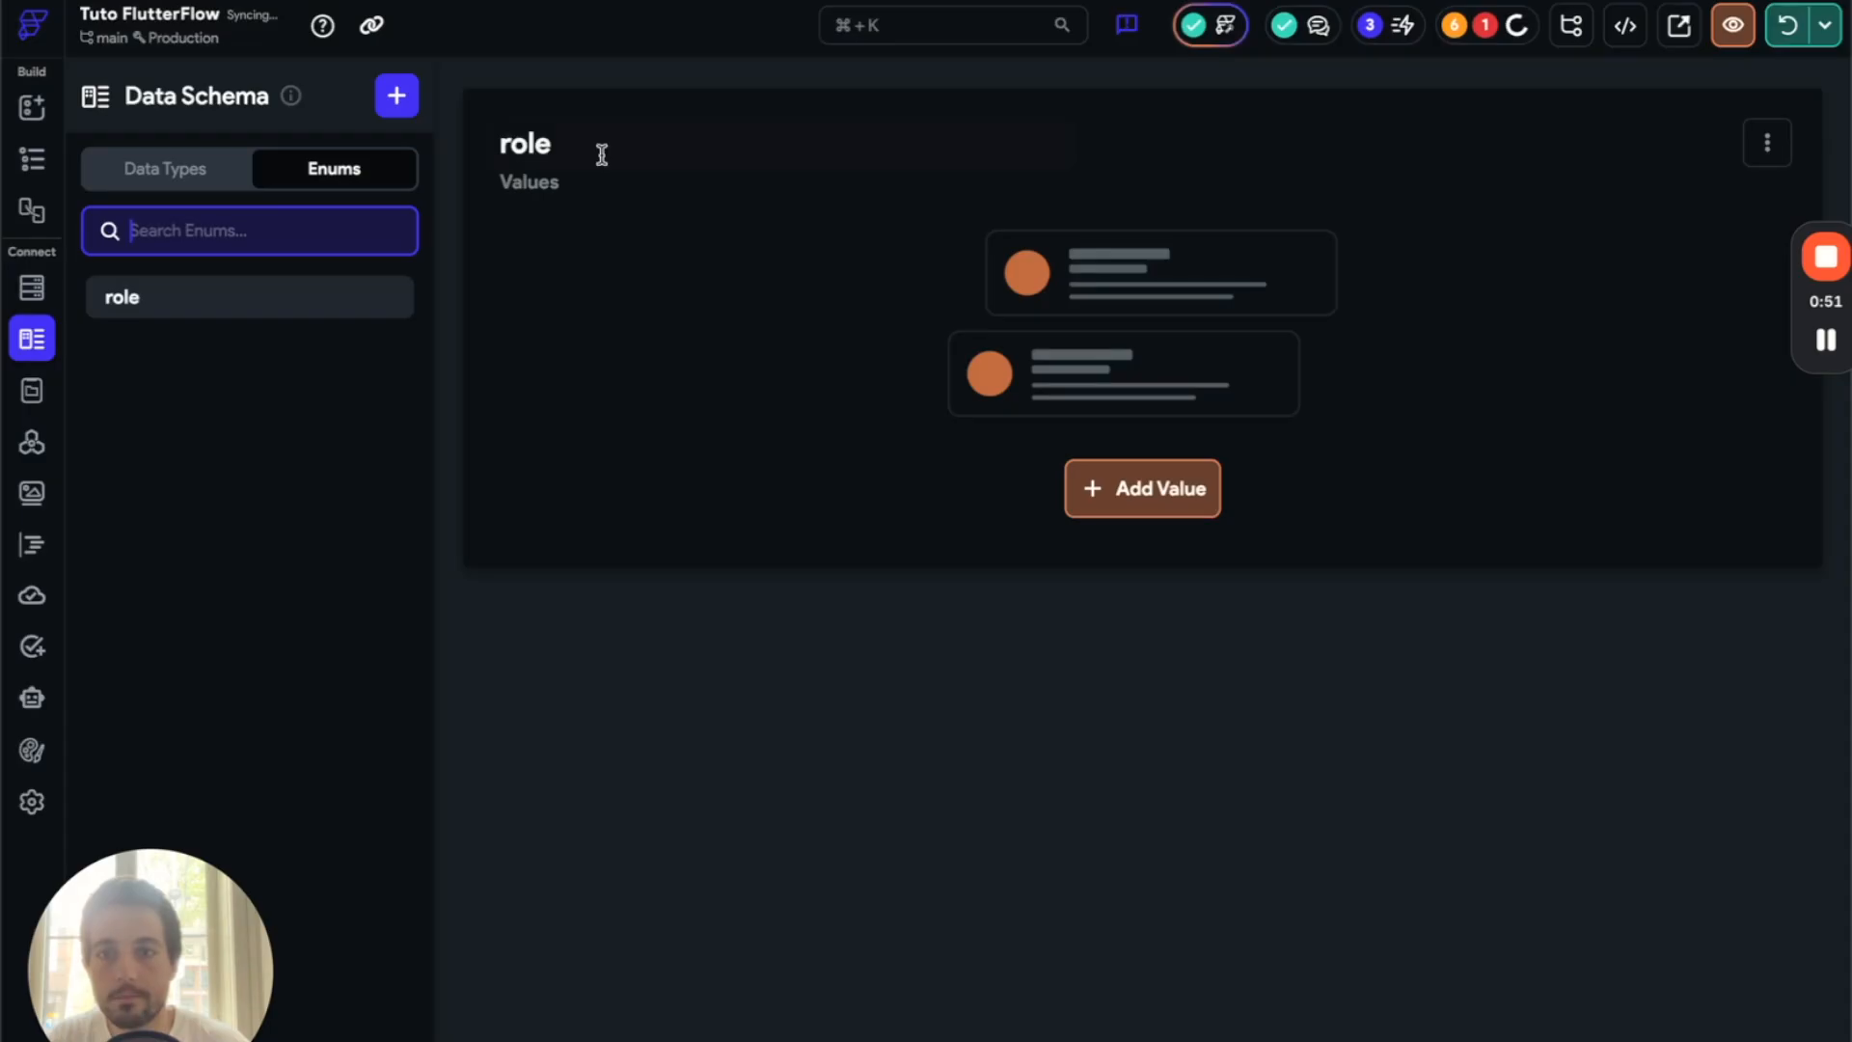
- Add the values "assistant" and "user" to the role enum
left_click(1115, 503)
left_click(640, 289)
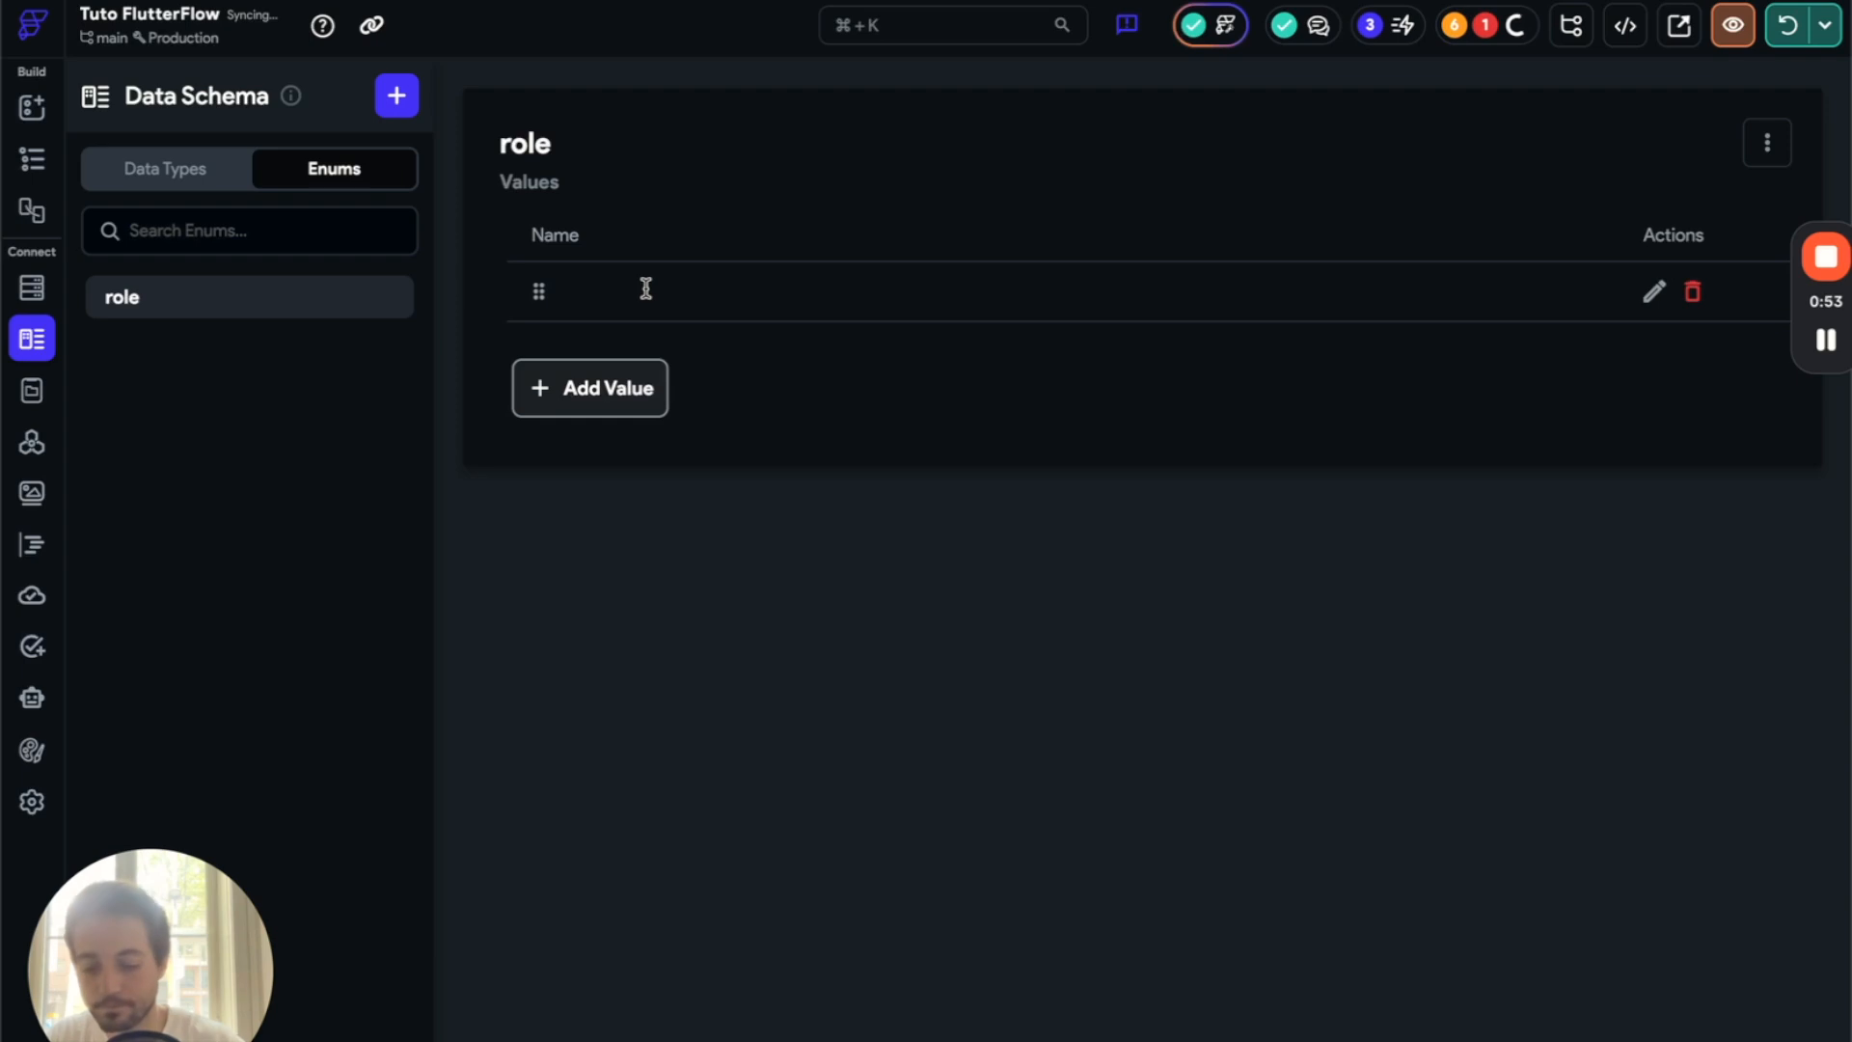
type("assistant")
left_click(632, 393)
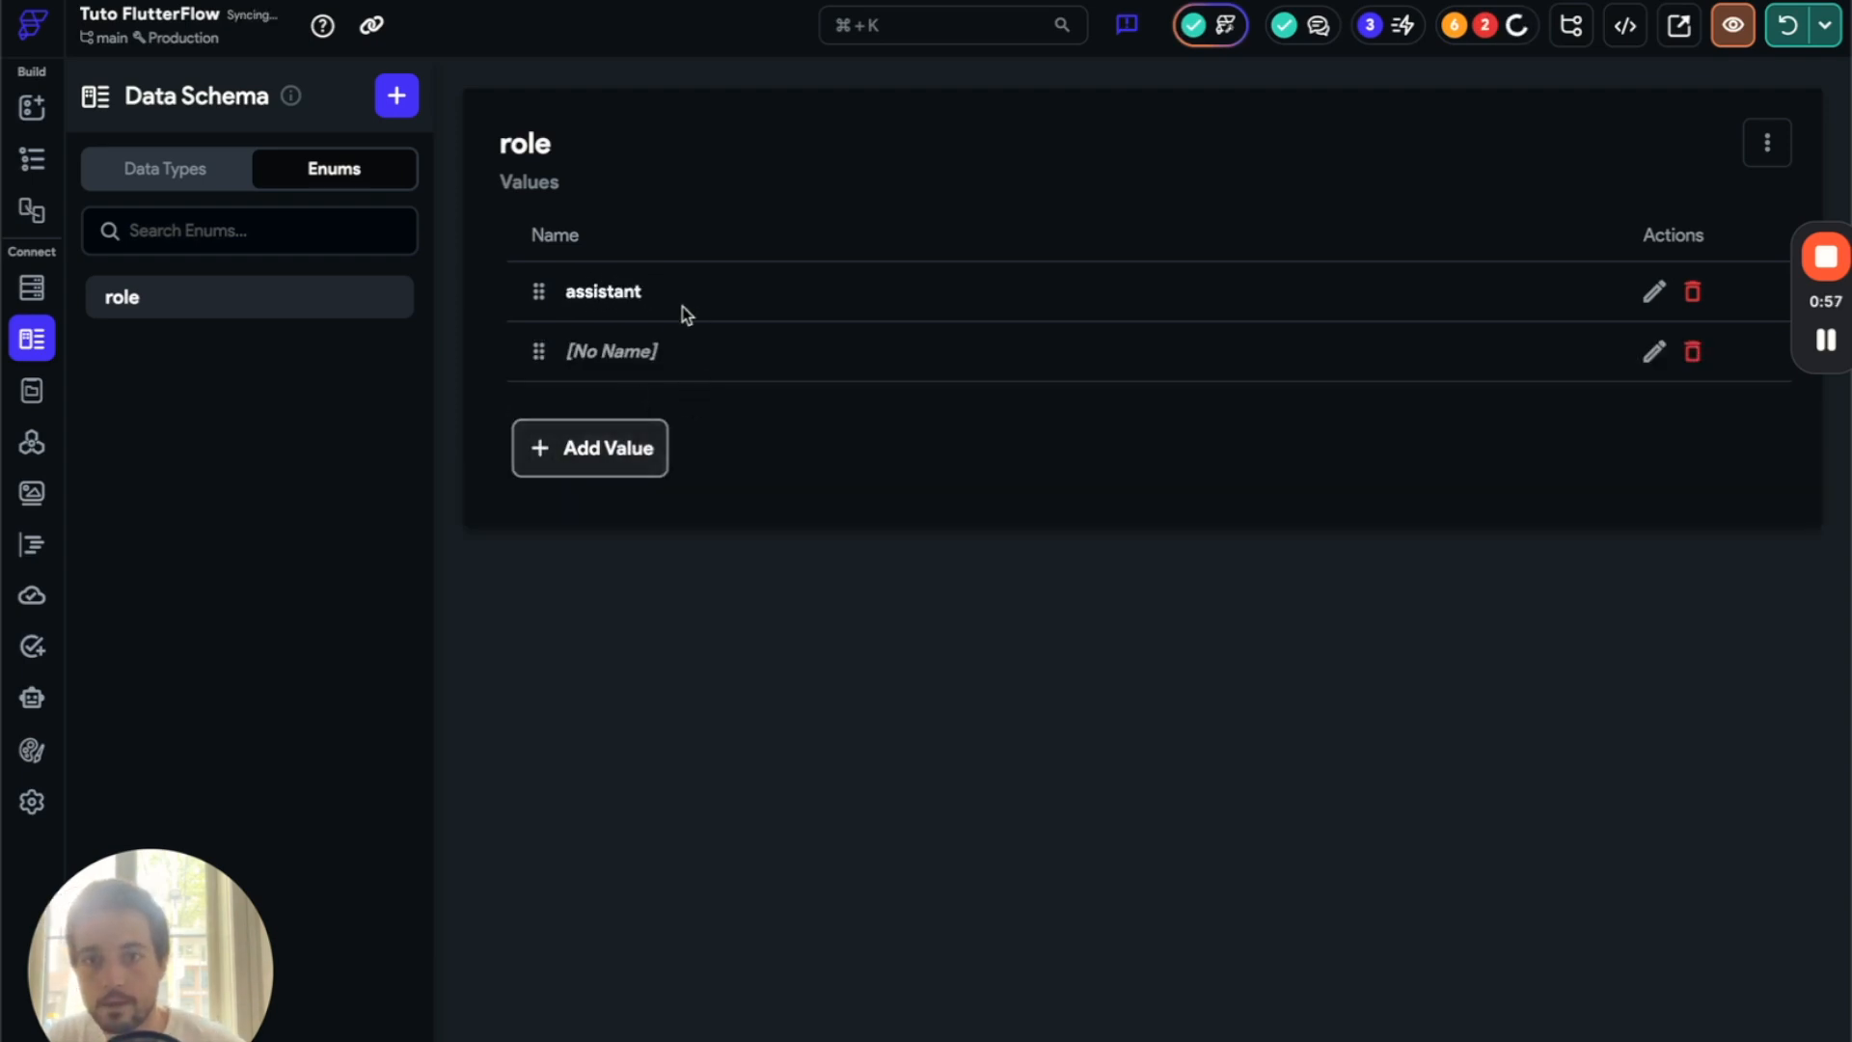
left_click(625, 349)
type("user")
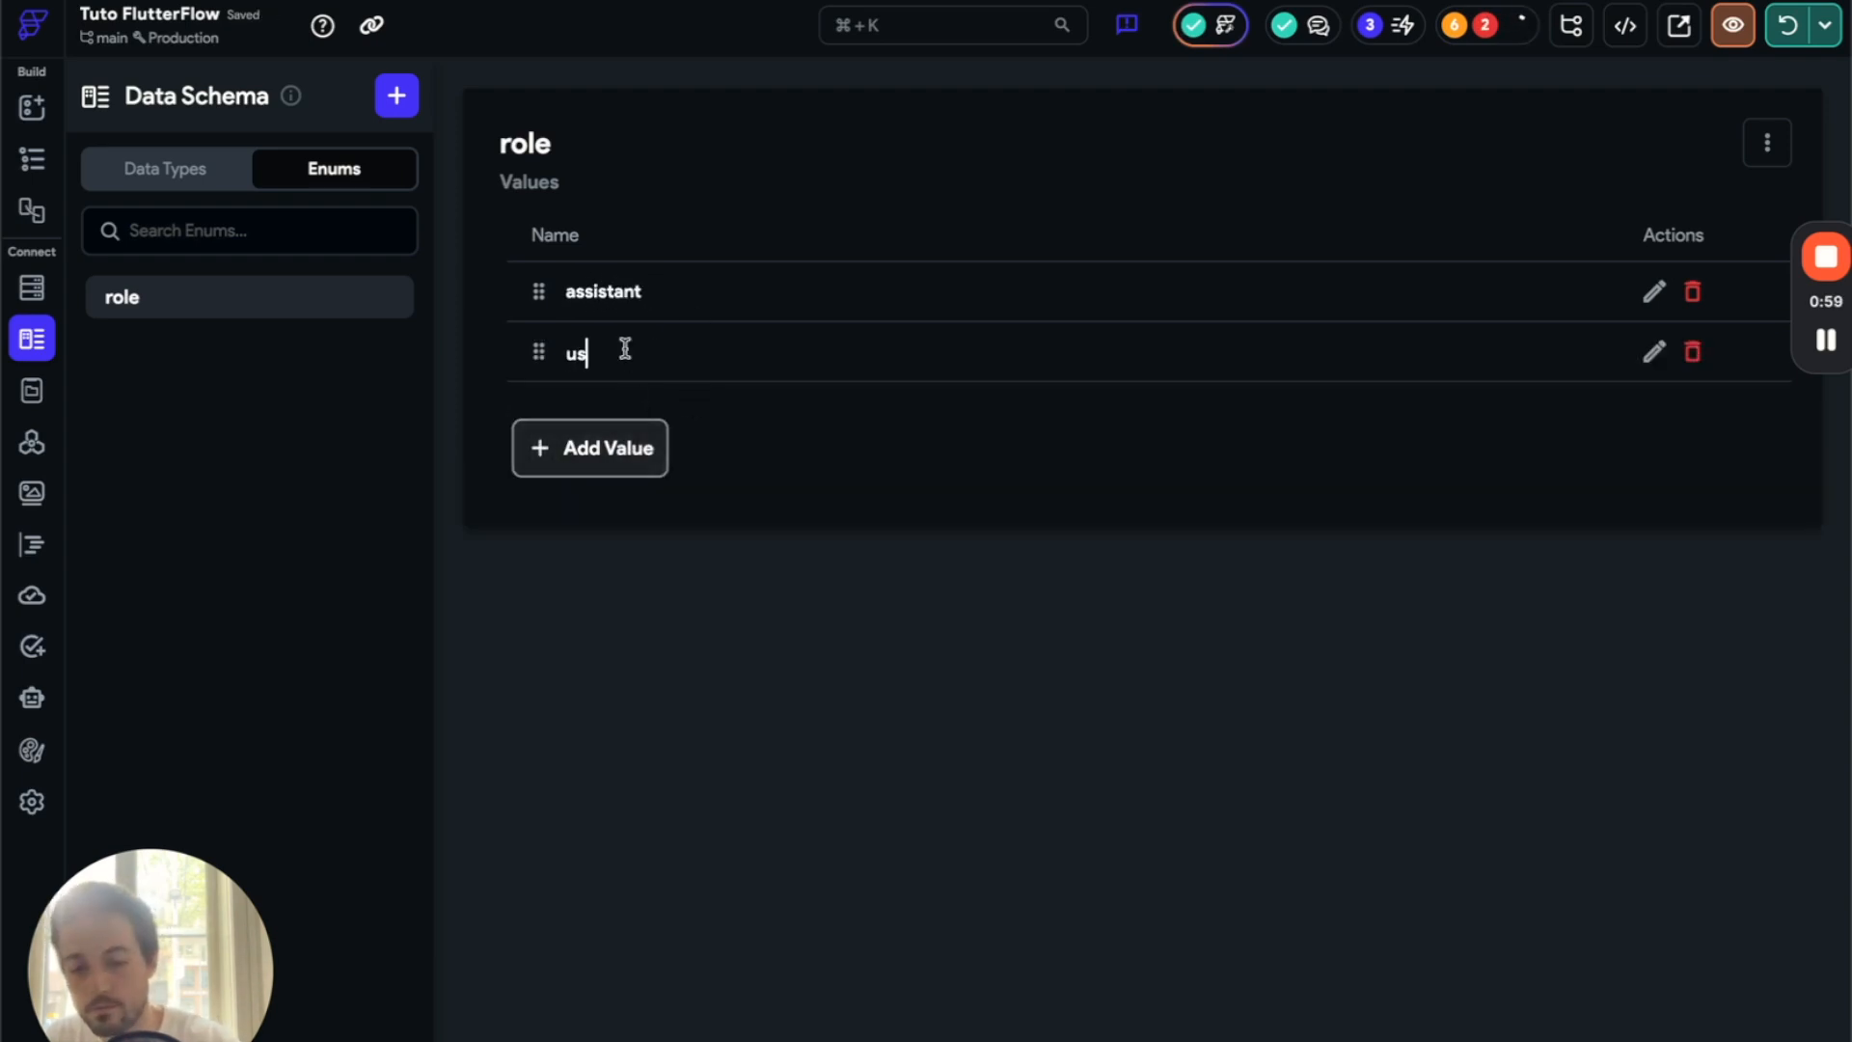
- Add a field named "role" to the message data type, using the role enum as its type
left_click(207, 179)
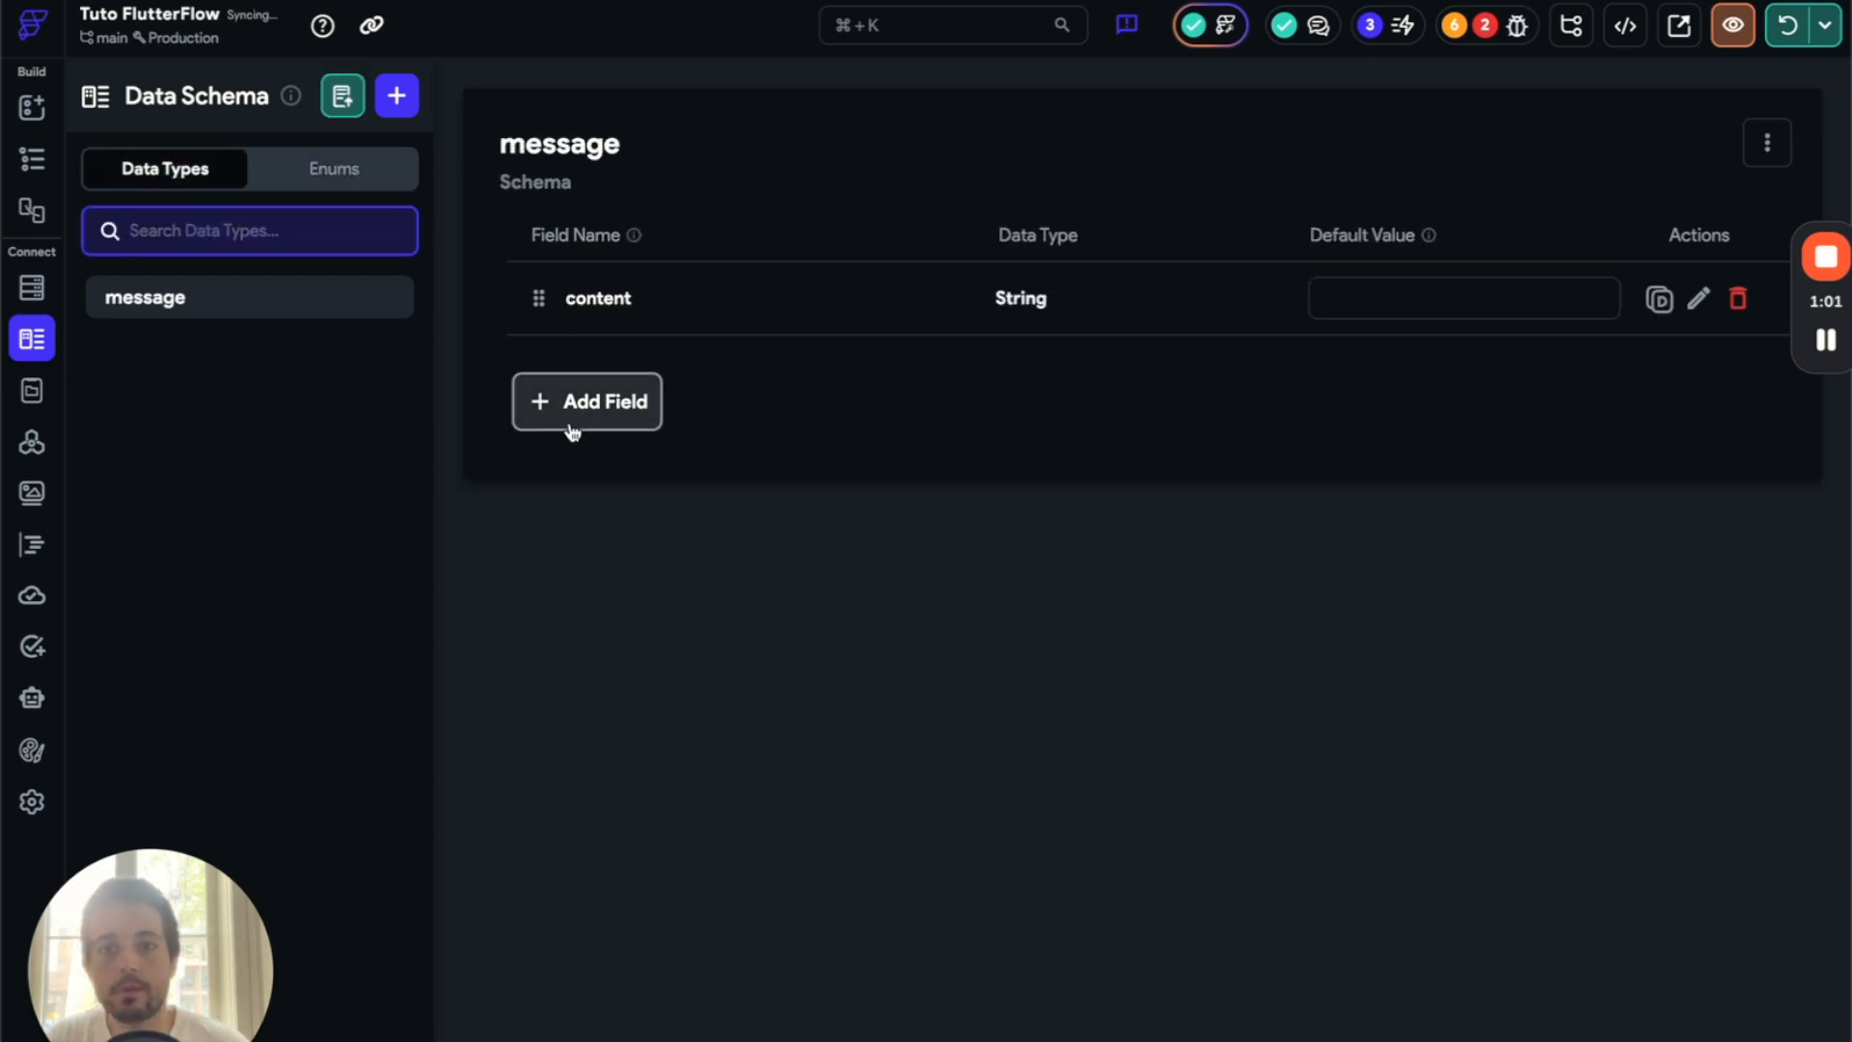
left_click(617, 417)
type("role")
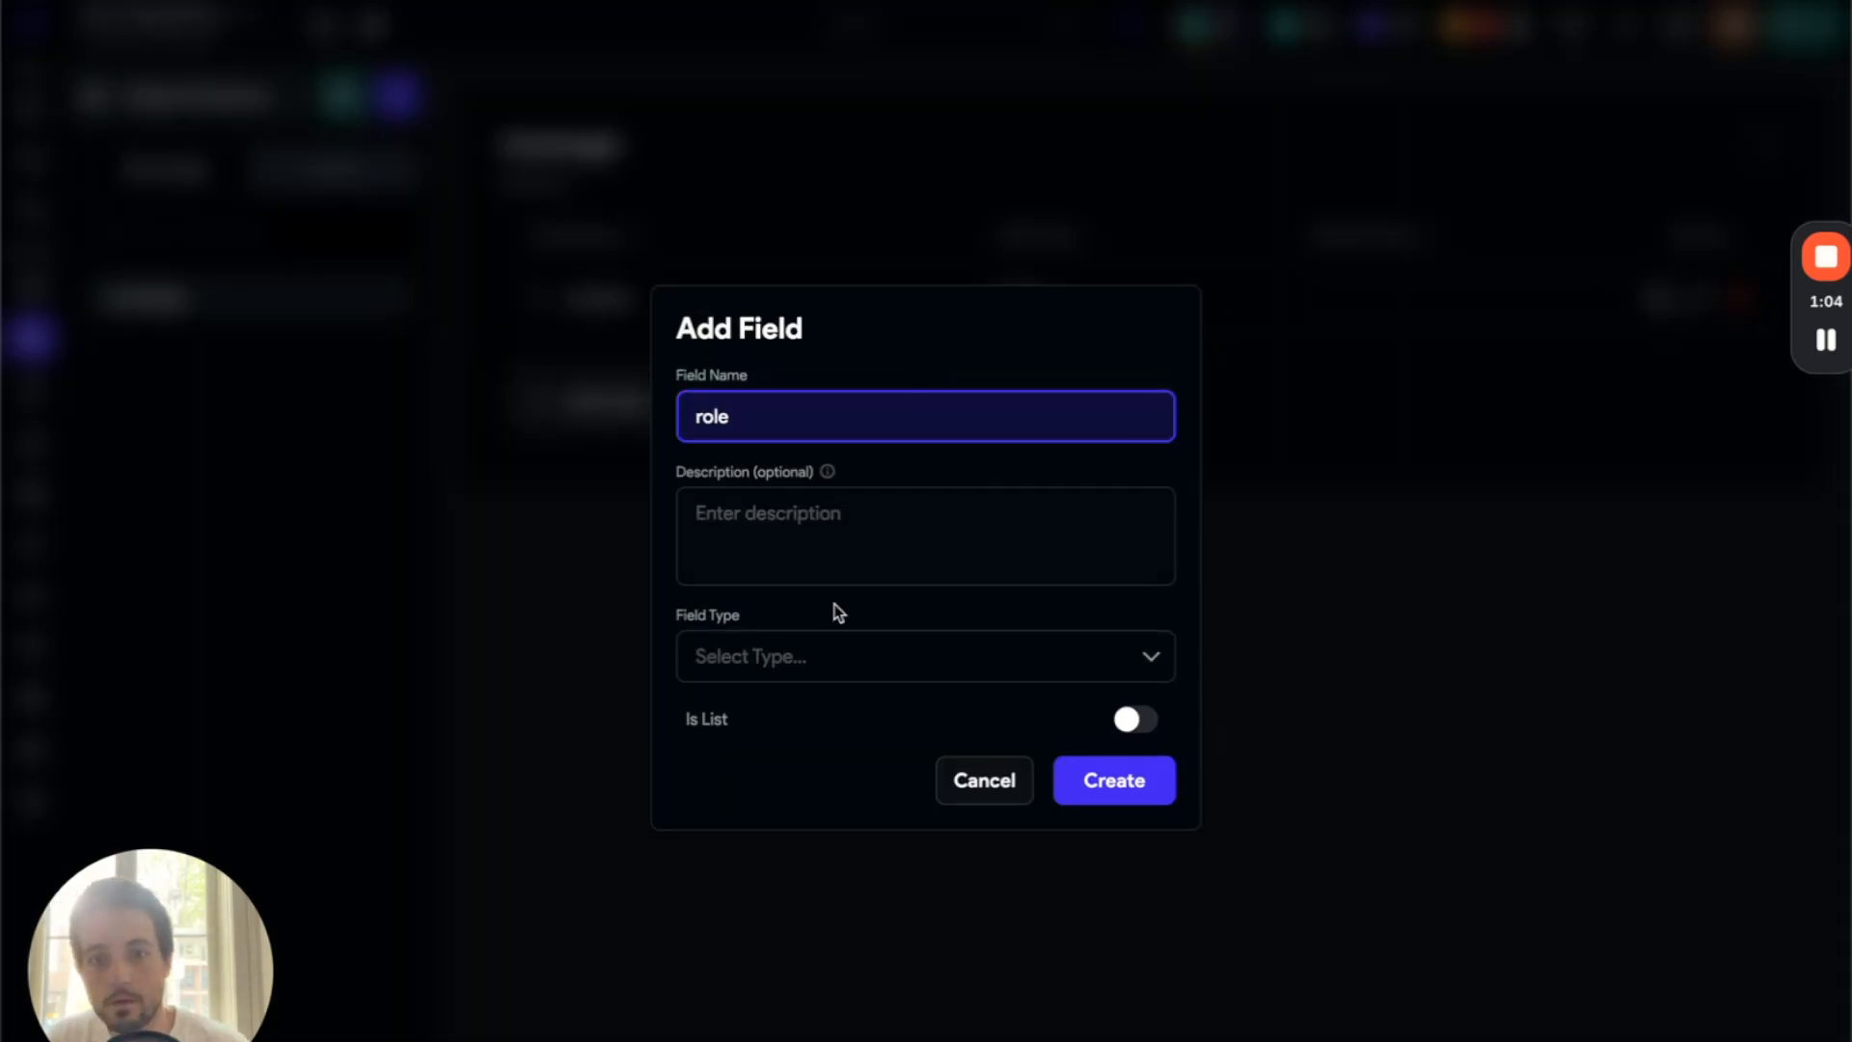
left_click(806, 654)
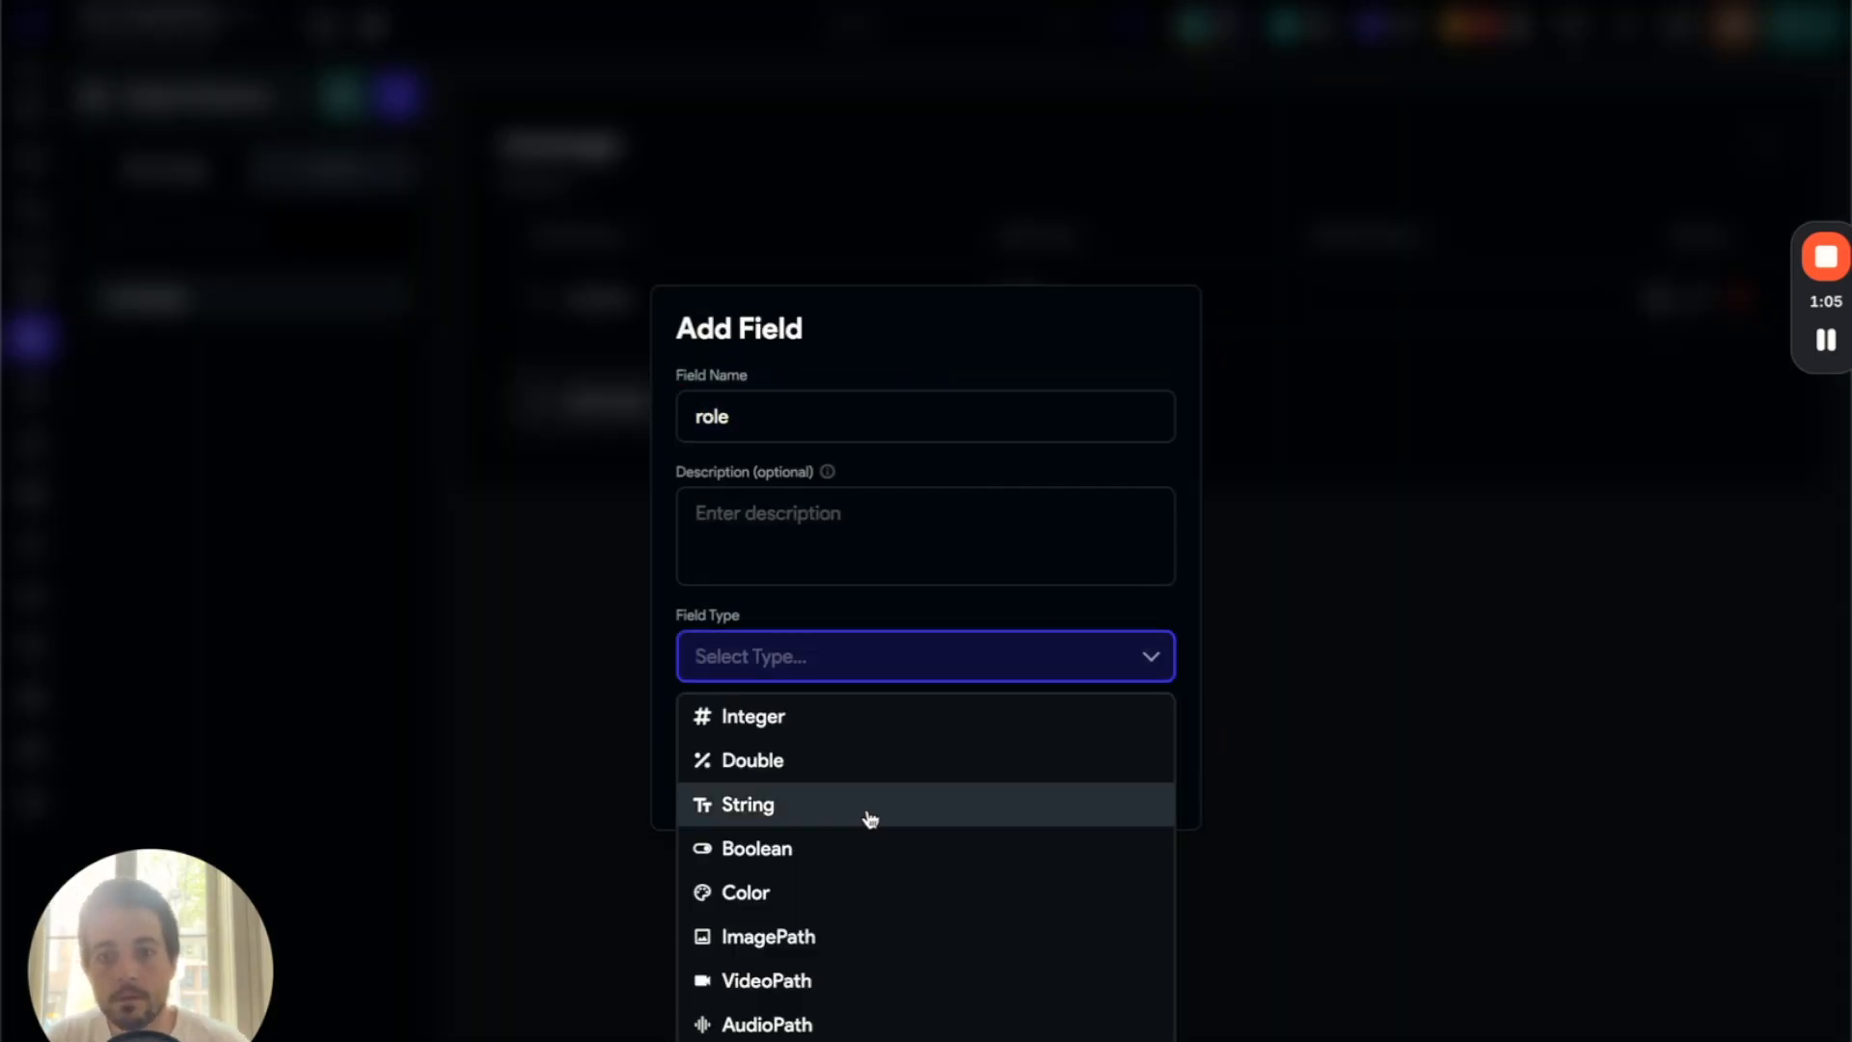
scroll(832, 785, "down", 5)
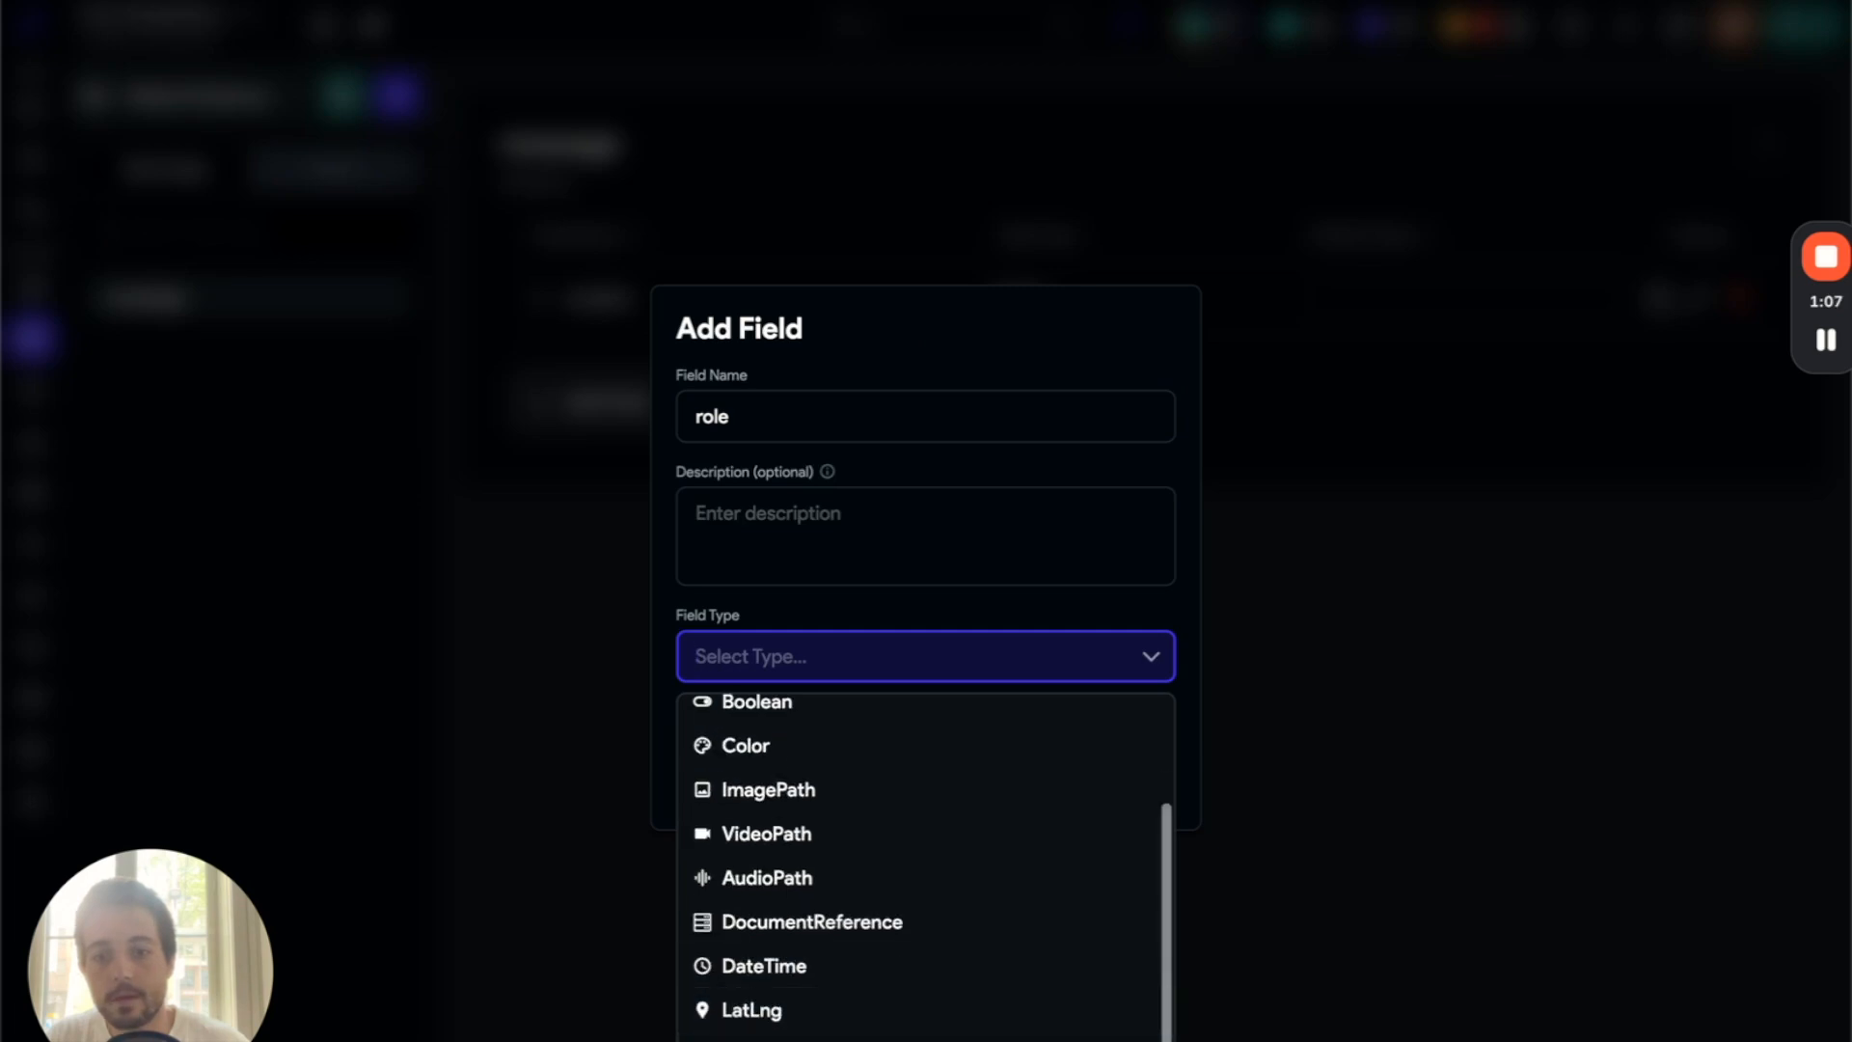
left_click(834, 750)
left_click(825, 695)
left_click(814, 747)
left_click(1144, 811)
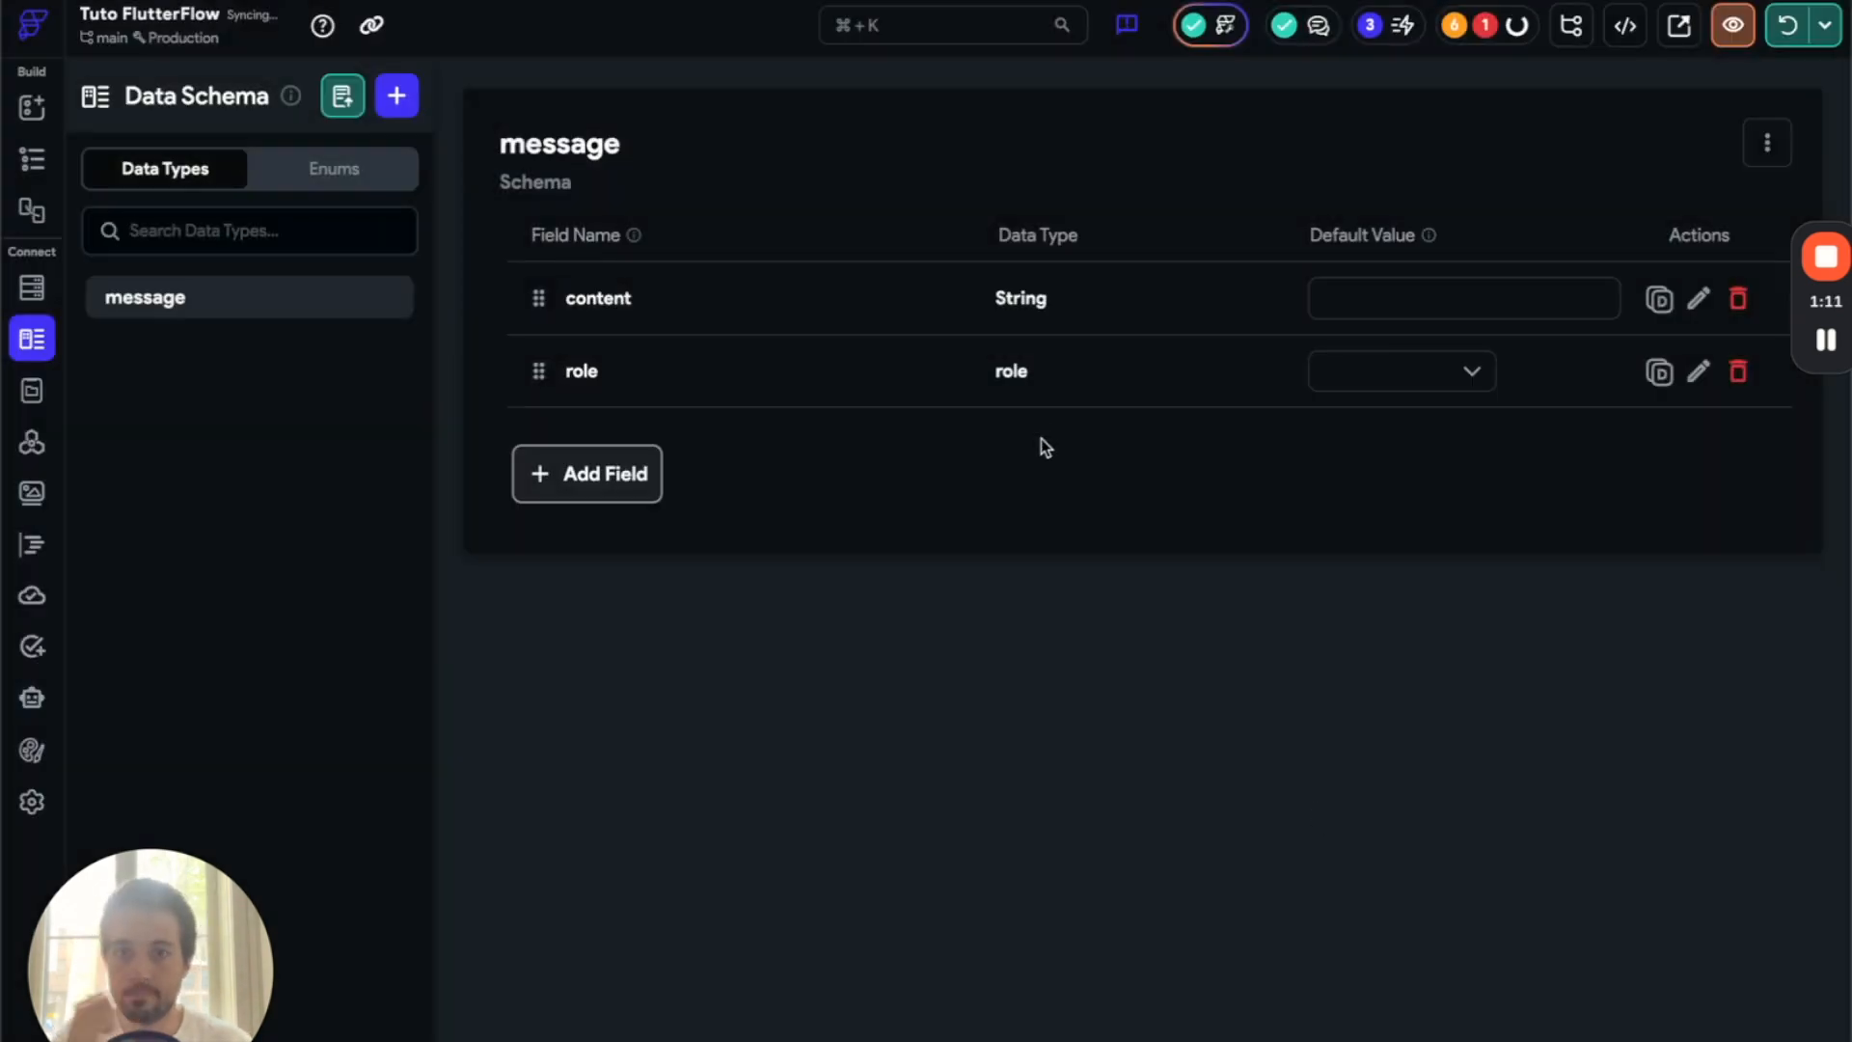
- Add a local page state variable named "messages" to the assistant_chat page, with Data Type as its type
left_click(23, 169)
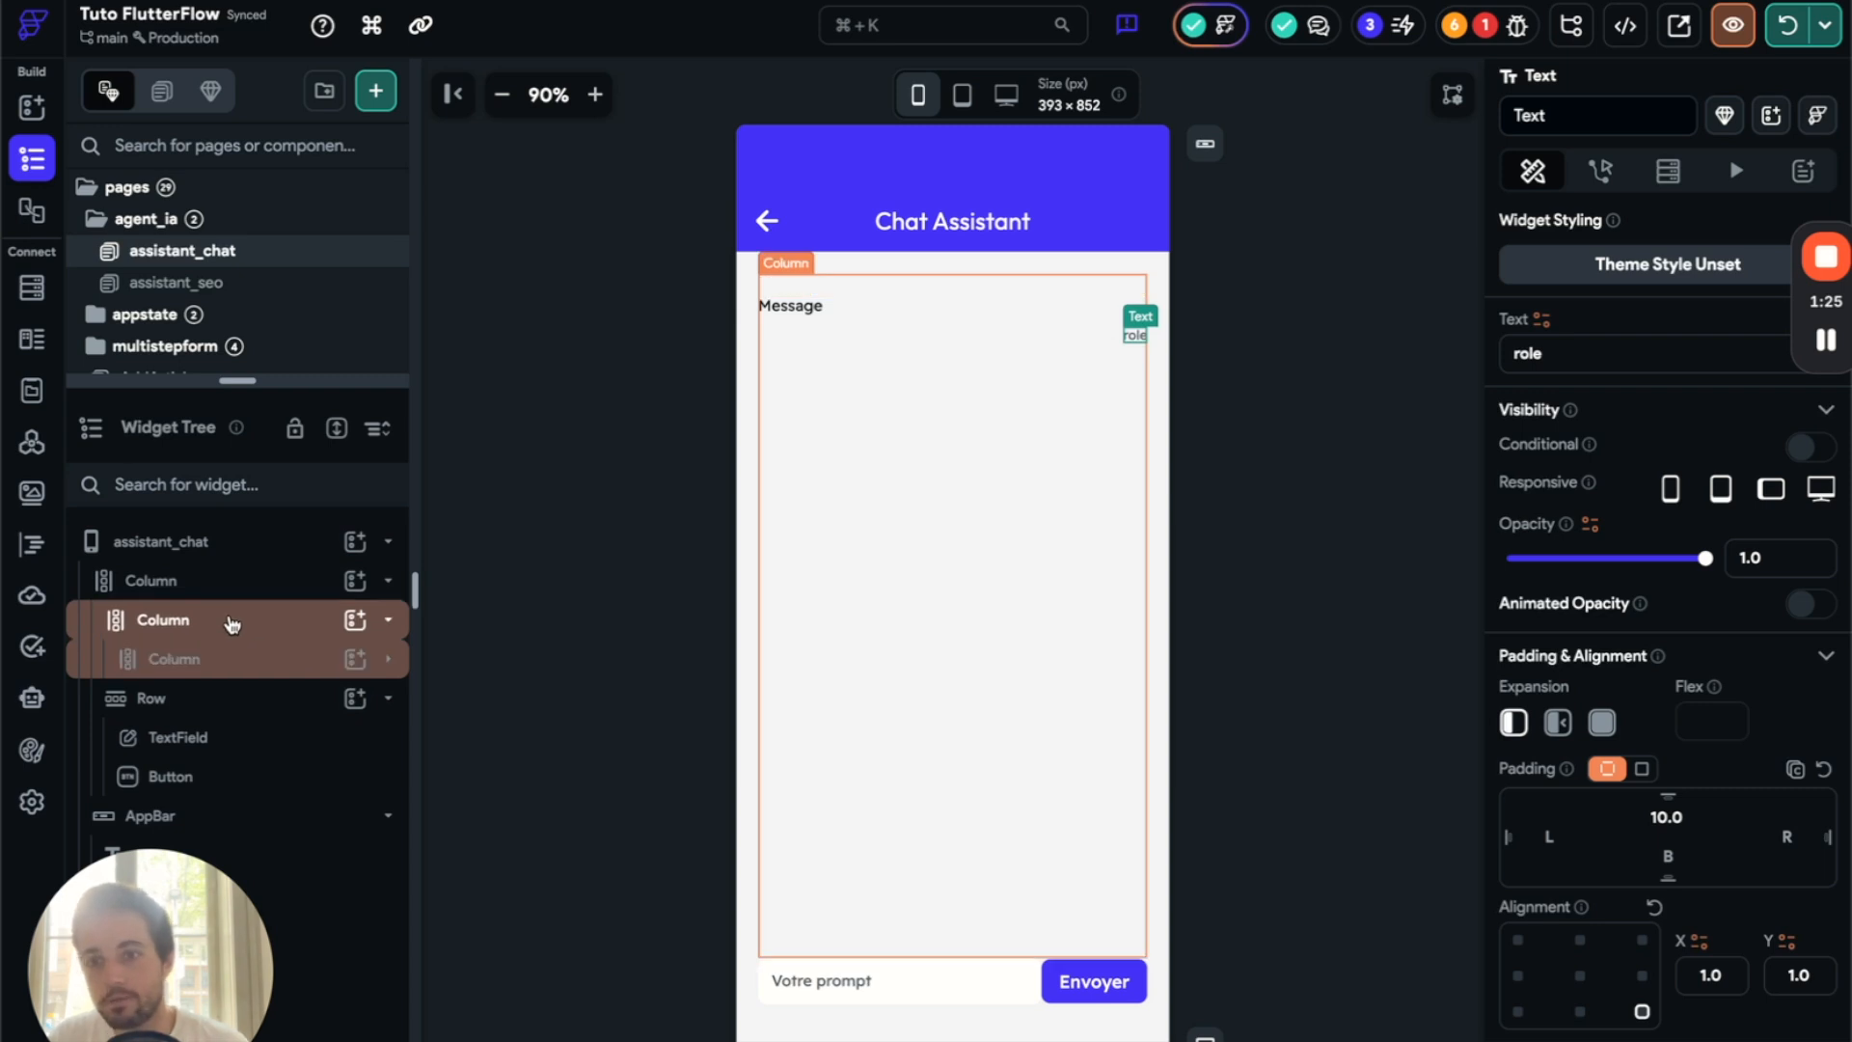
left_click(228, 628)
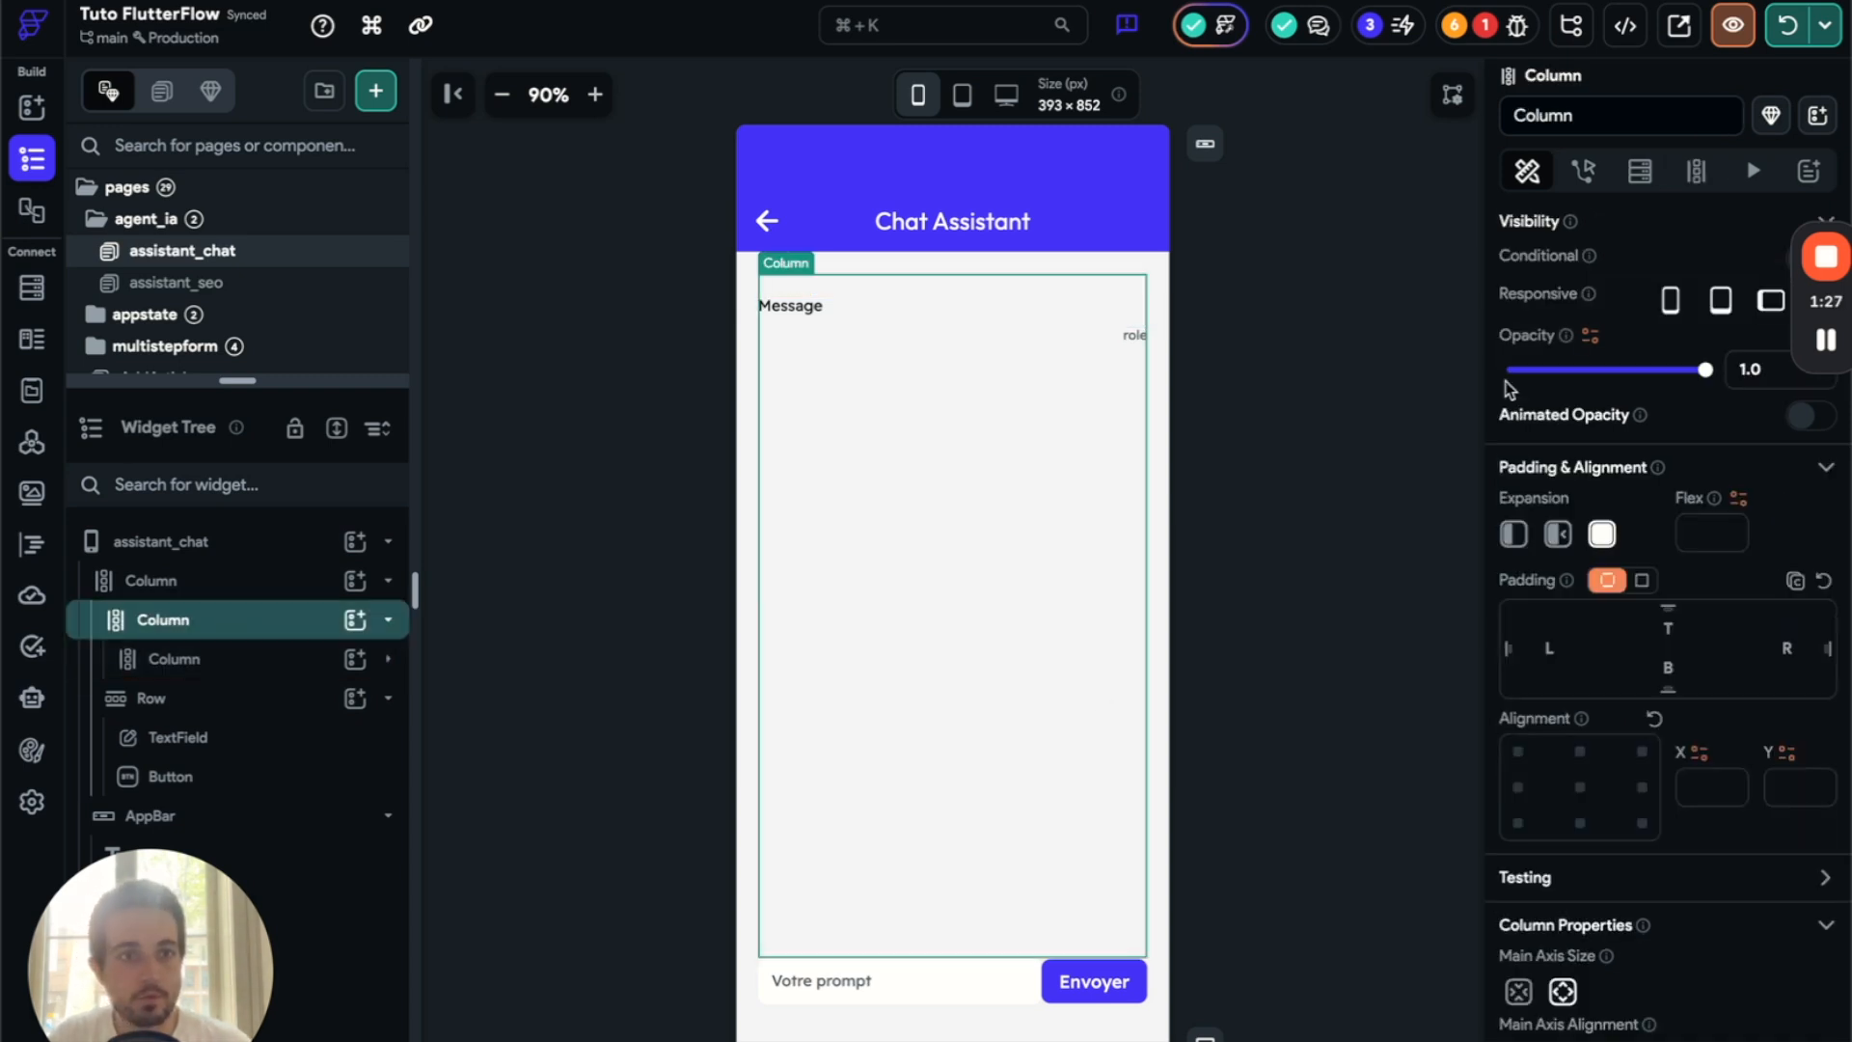
left_click(284, 550)
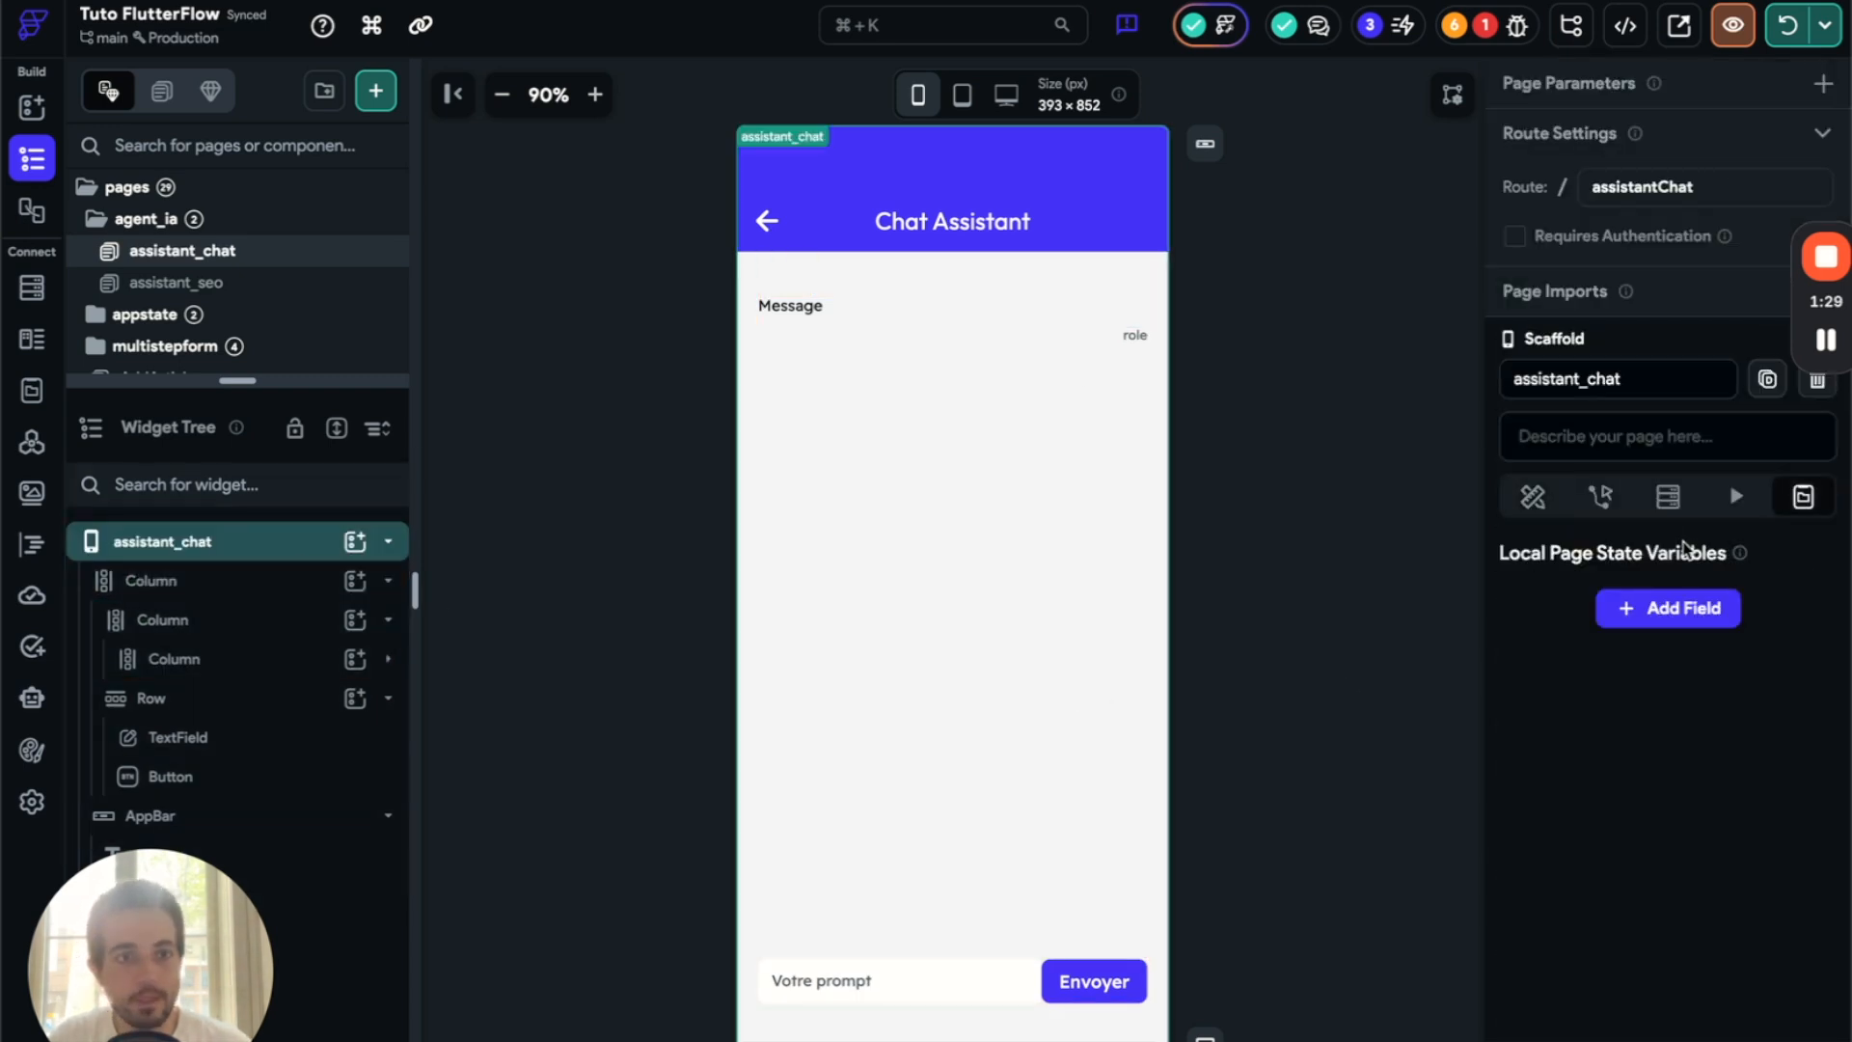
left_click(1683, 608)
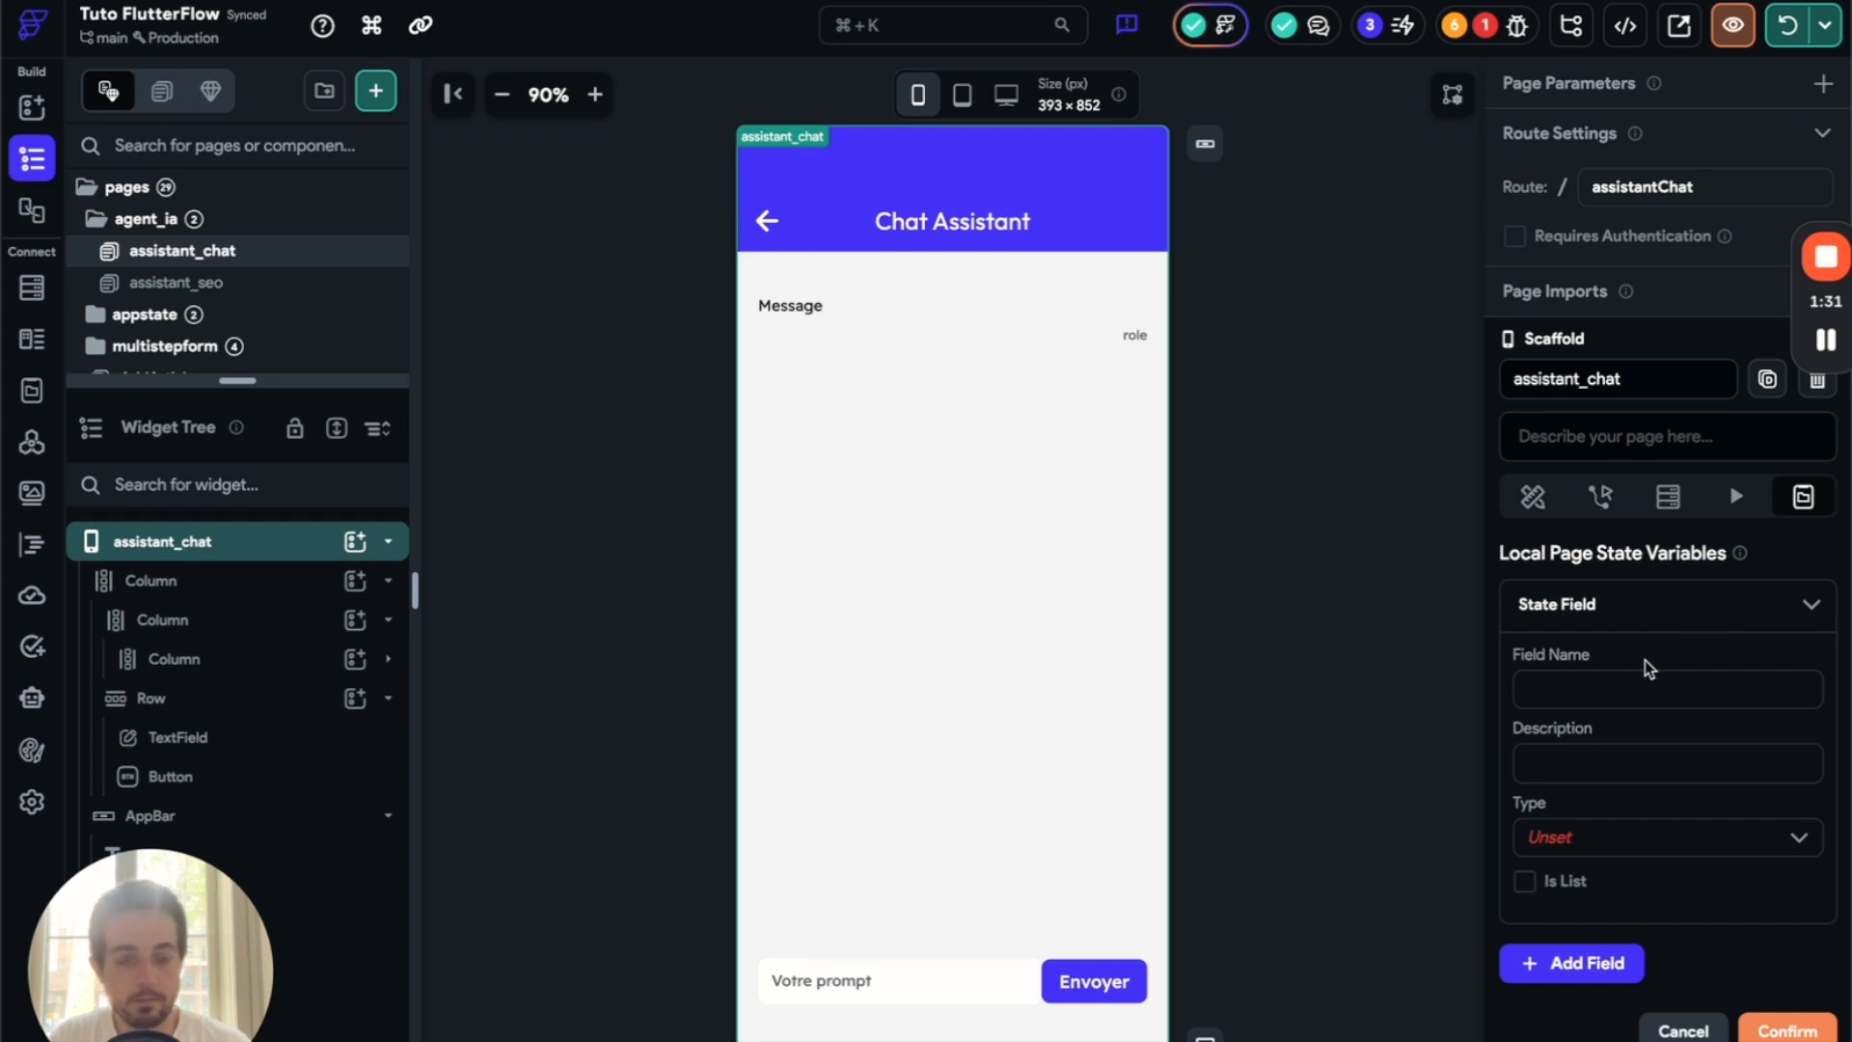
type("messages")
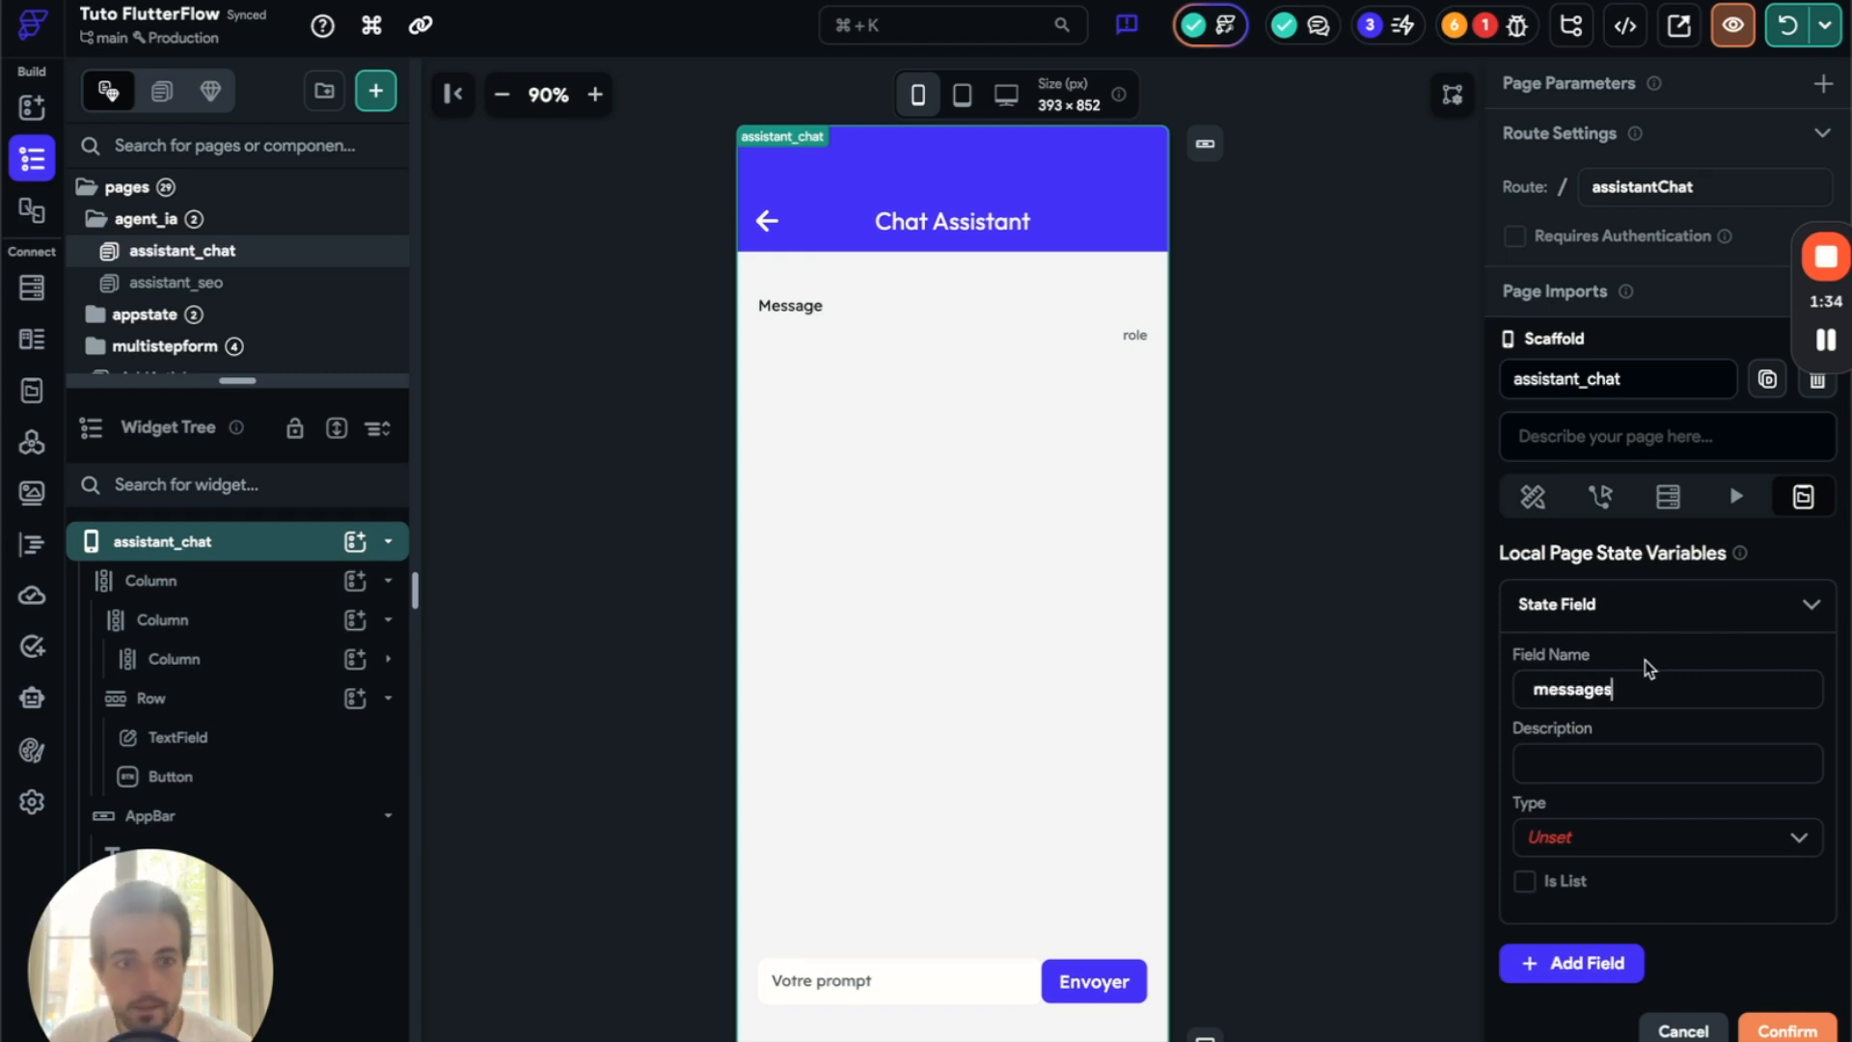
left_click(1588, 835)
scroll(1624, 1004, "down", 1)
scroll(1623, 1004, "down", 5)
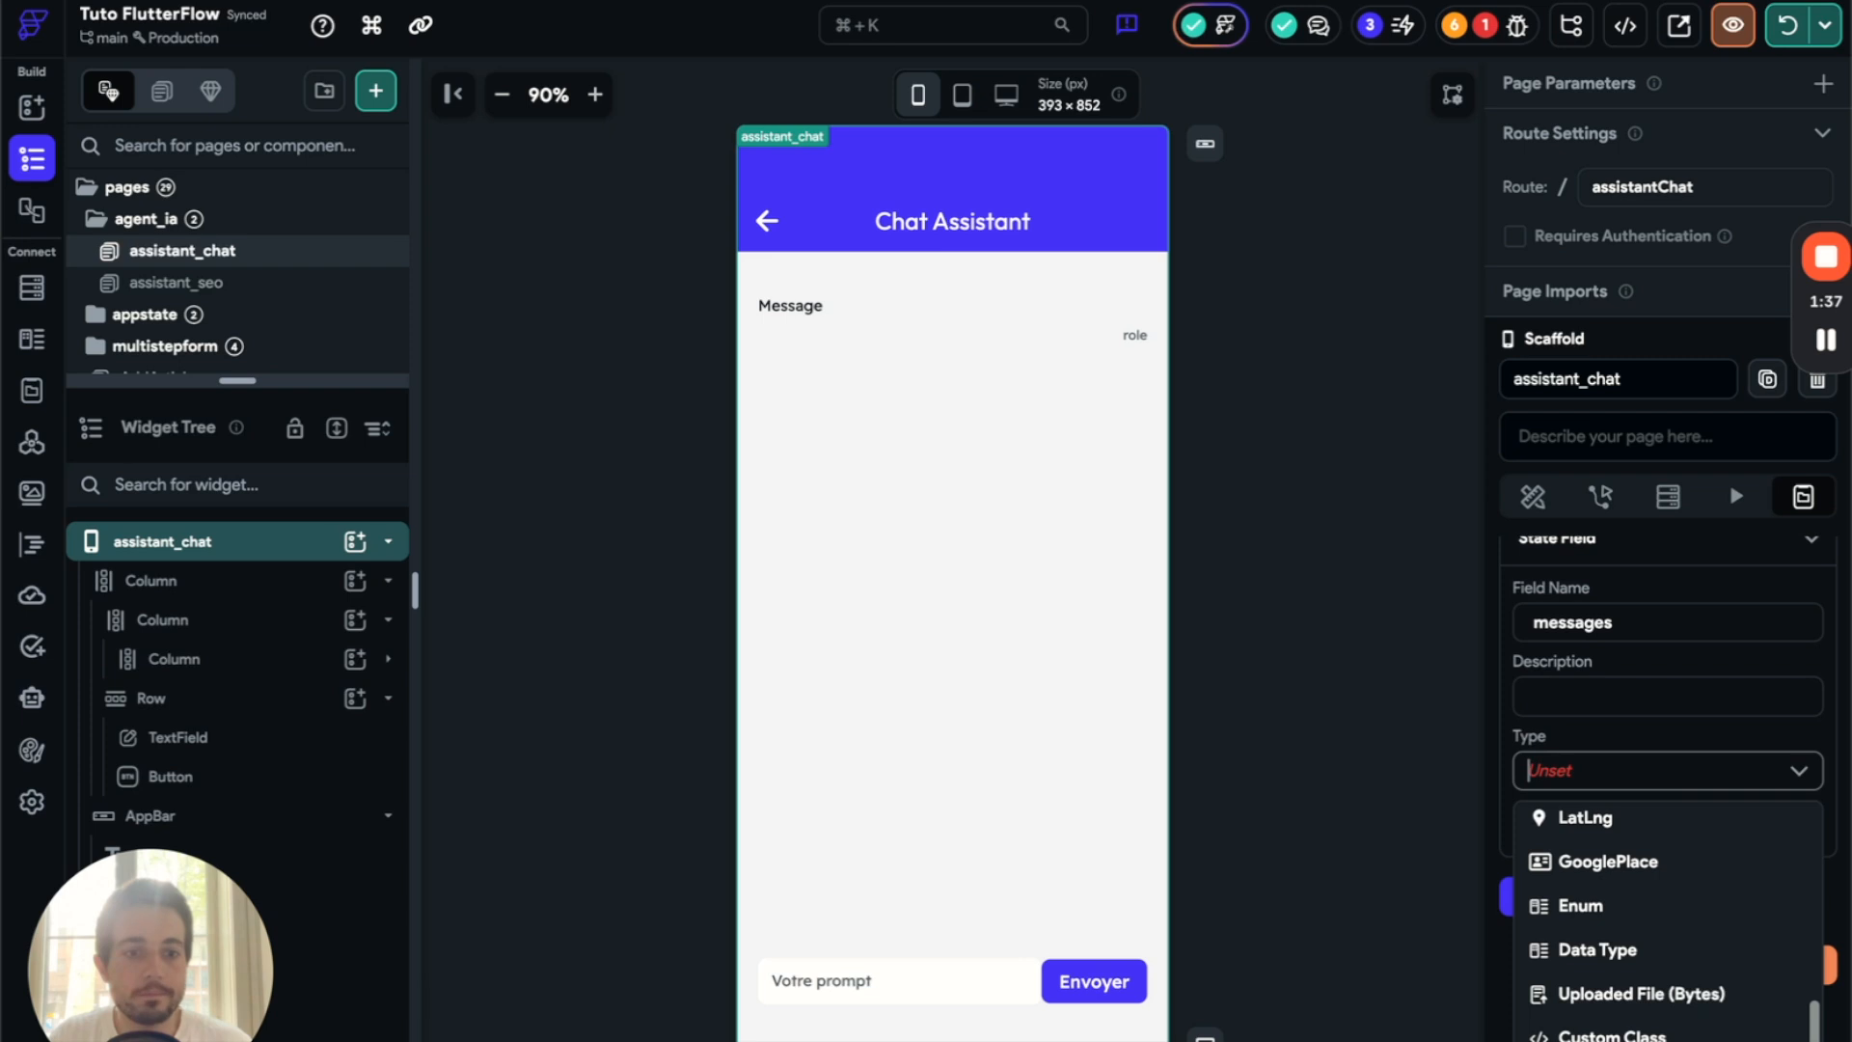
type("dat")
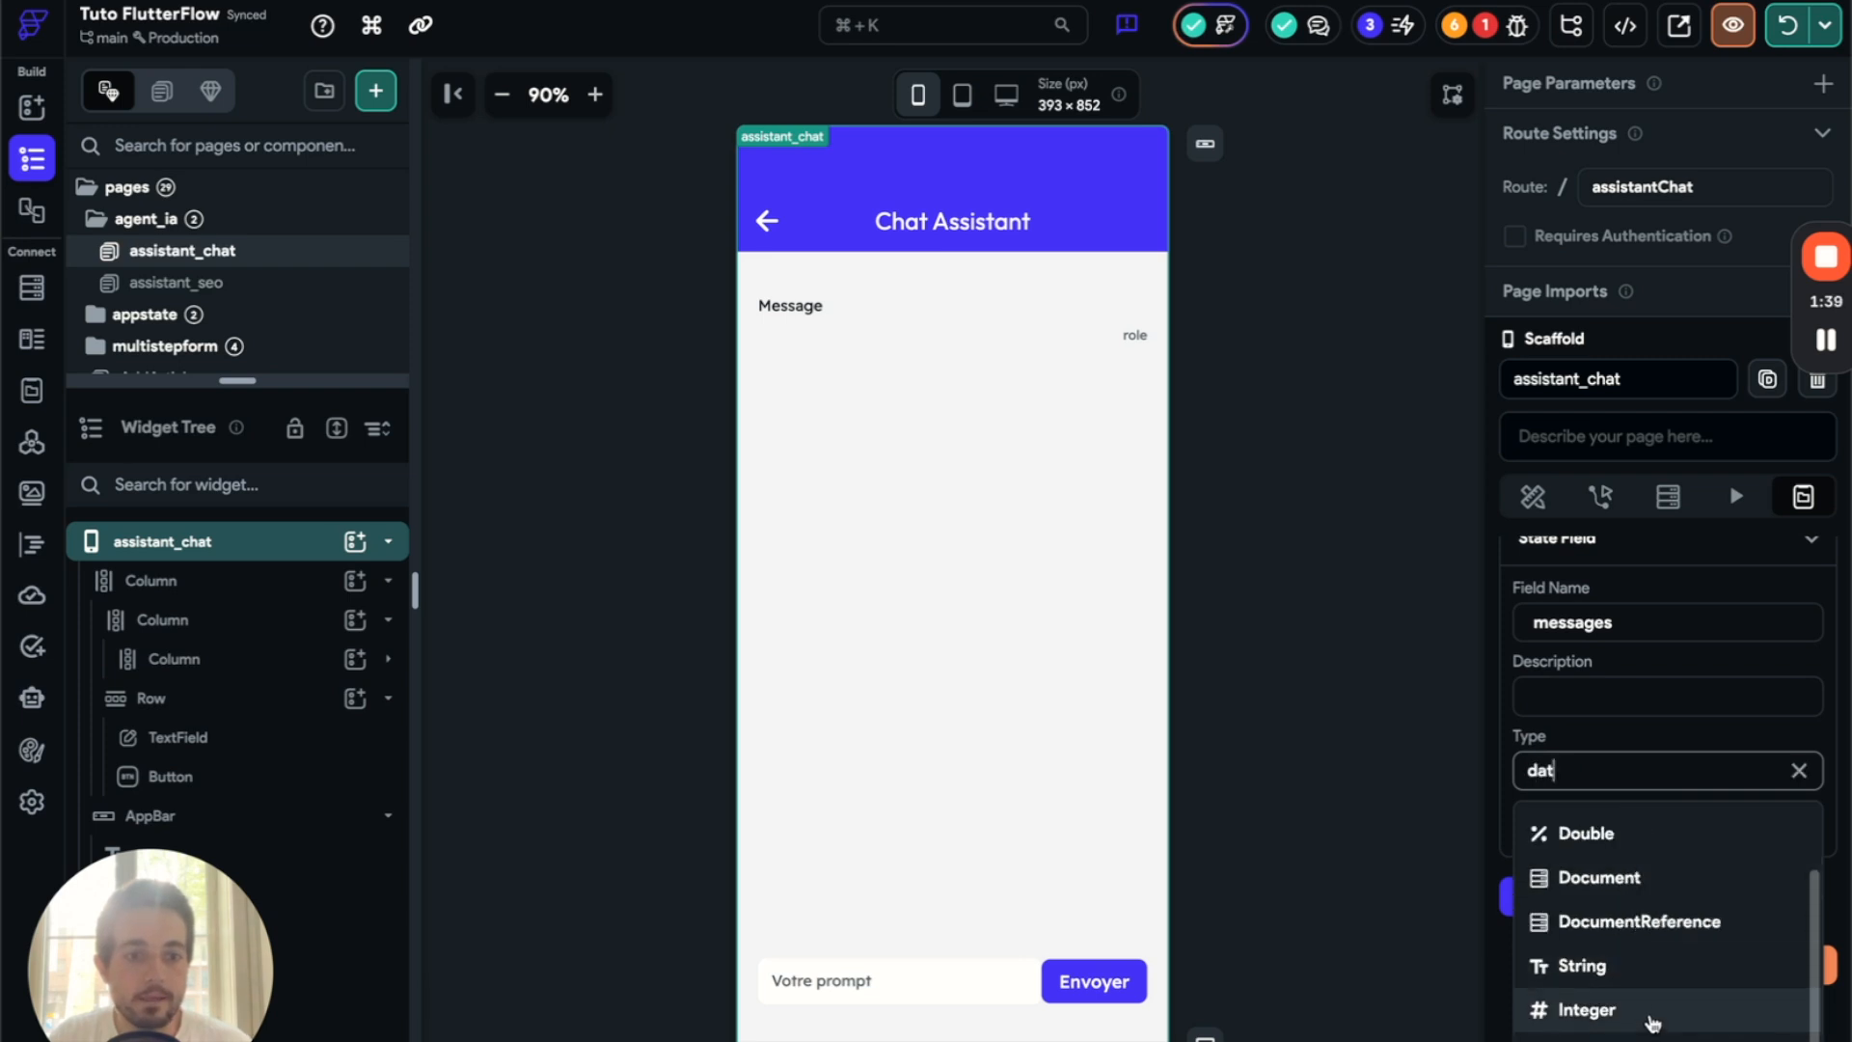
type("a")
left_click(1627, 822)
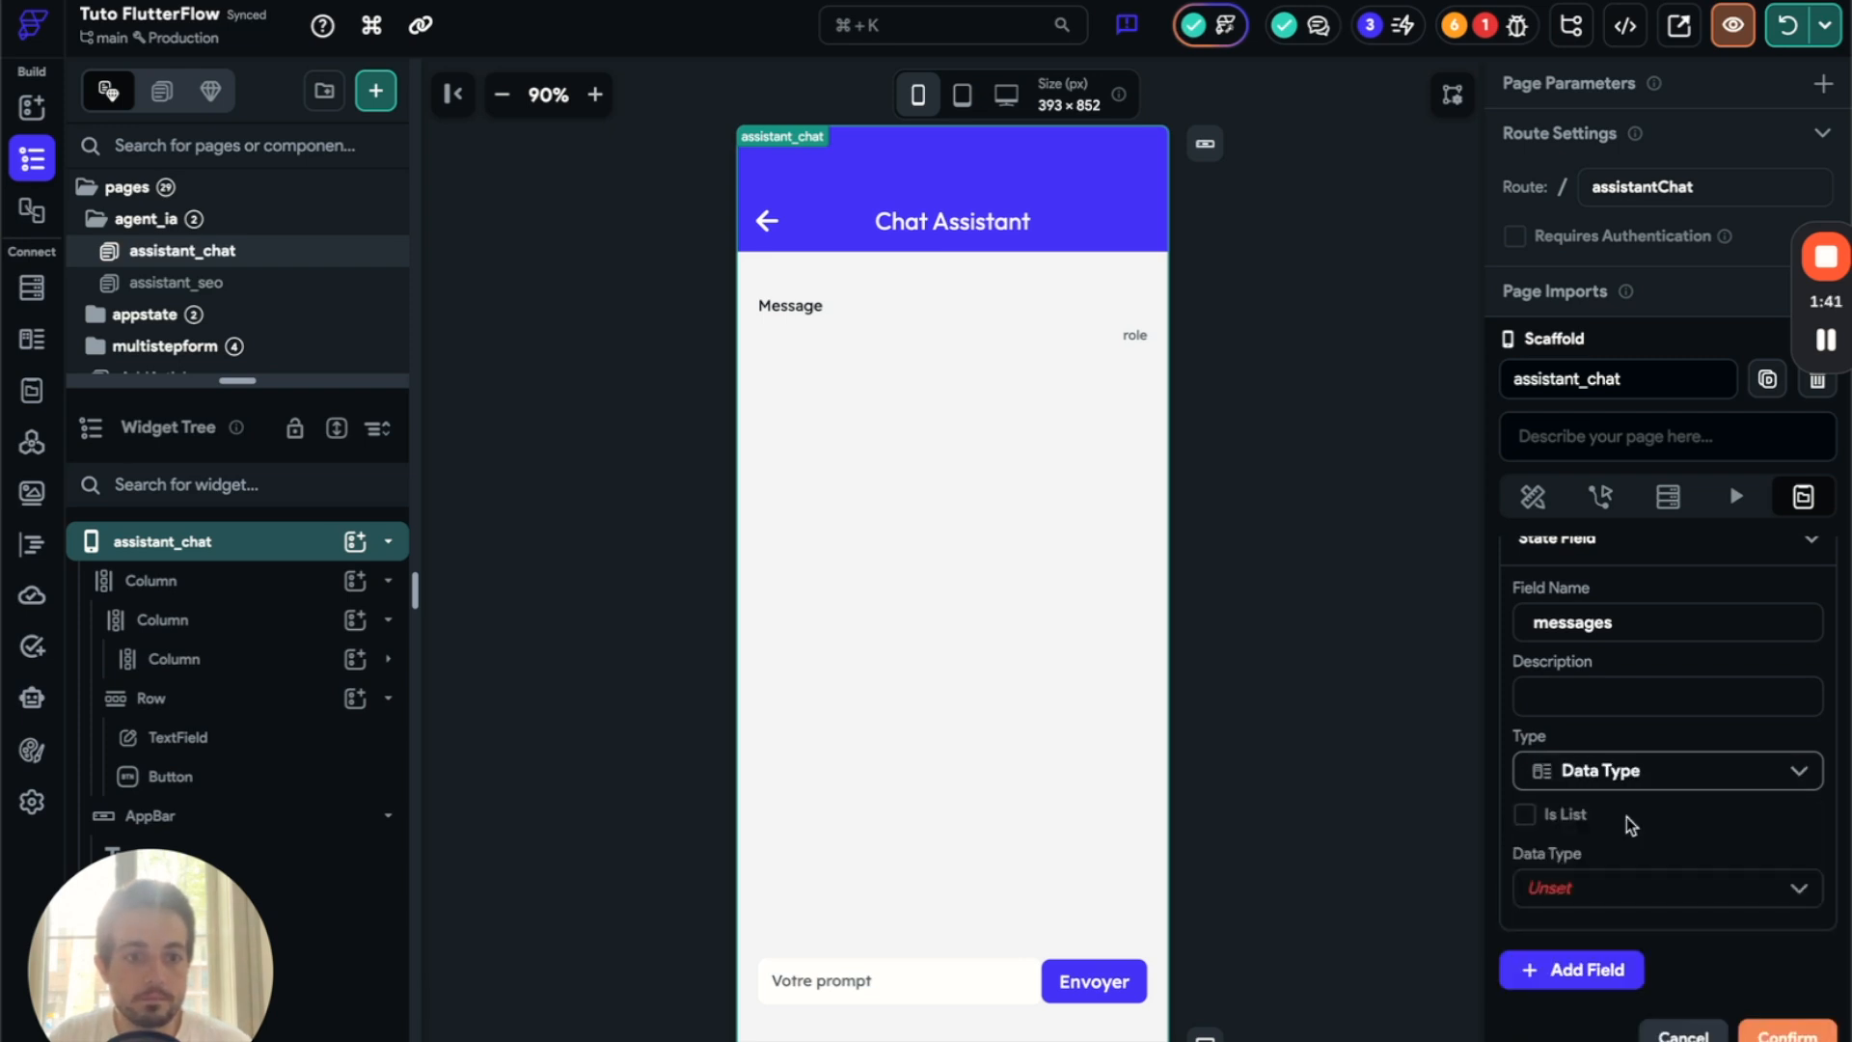
- Make the messages state variable a list of the message data type and confirm it
left_click(1583, 886)
left_click(1641, 940)
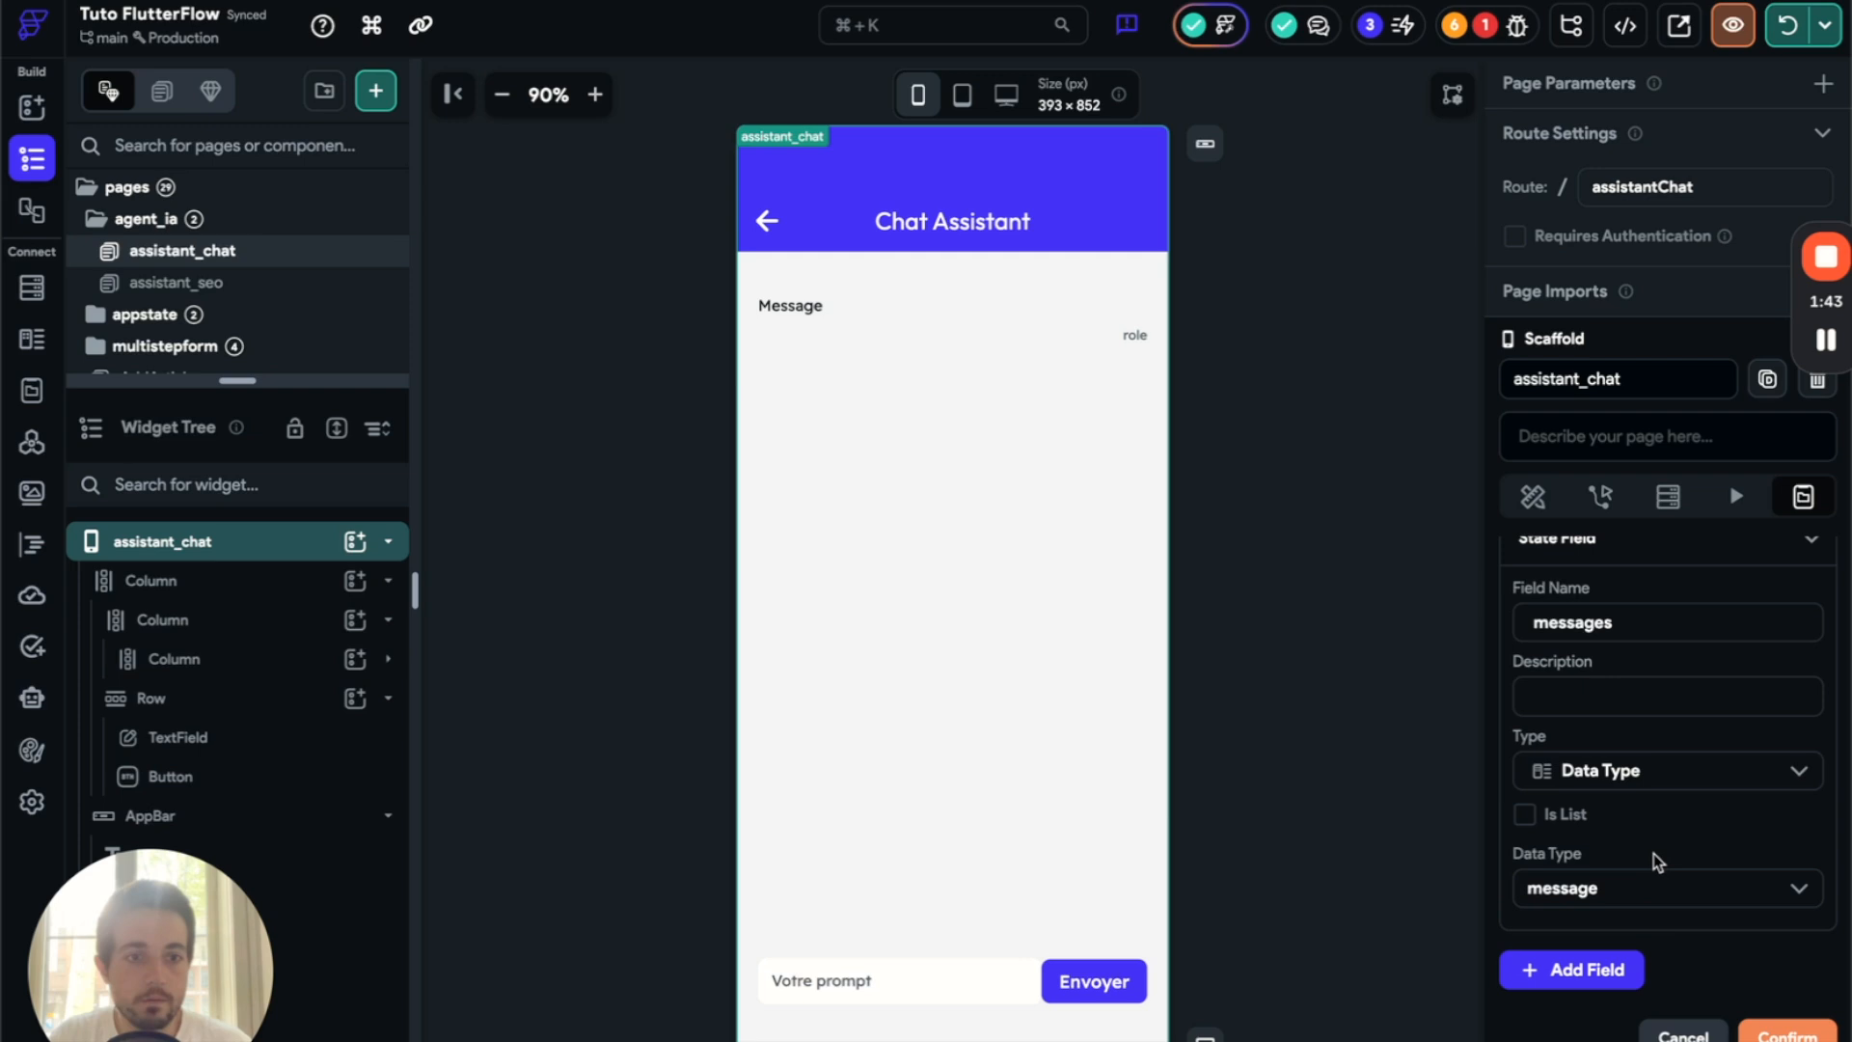
scroll(1656, 861, "down", 2)
scroll(1662, 691, "up", 1)
left_click(1525, 757)
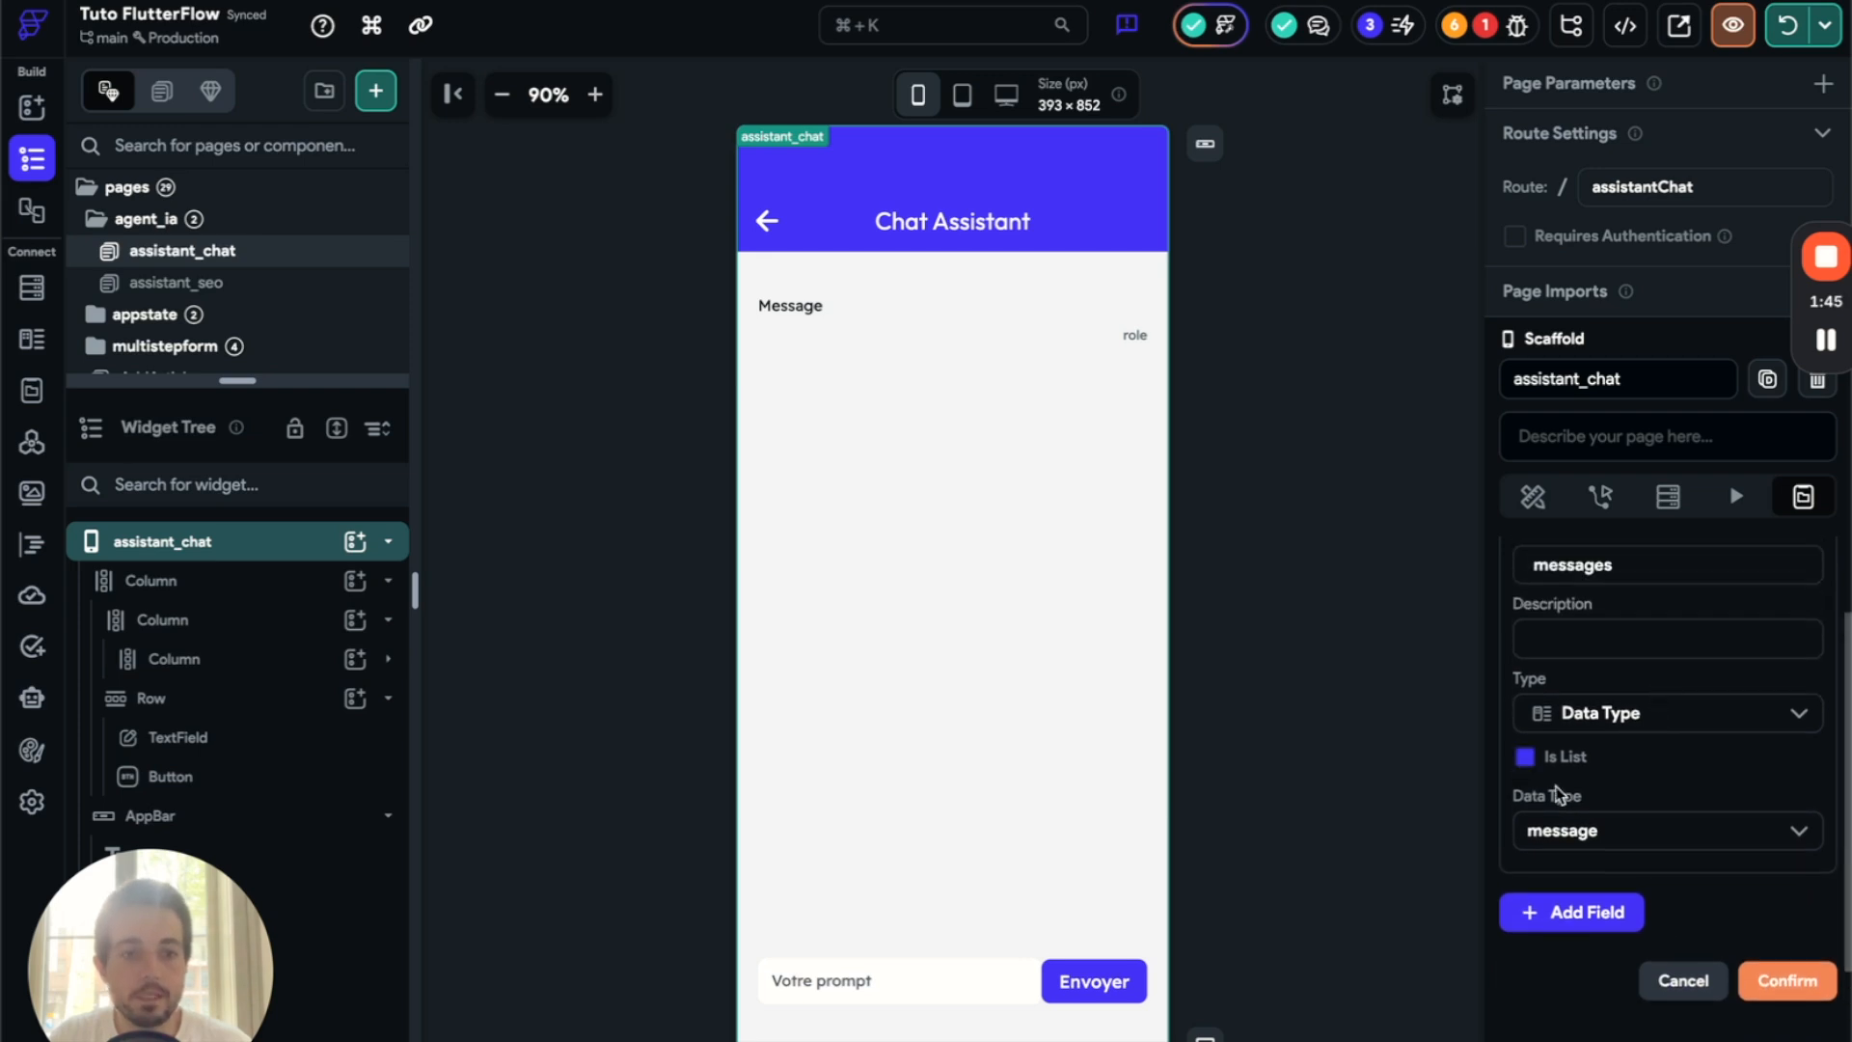
left_click(1771, 1006)
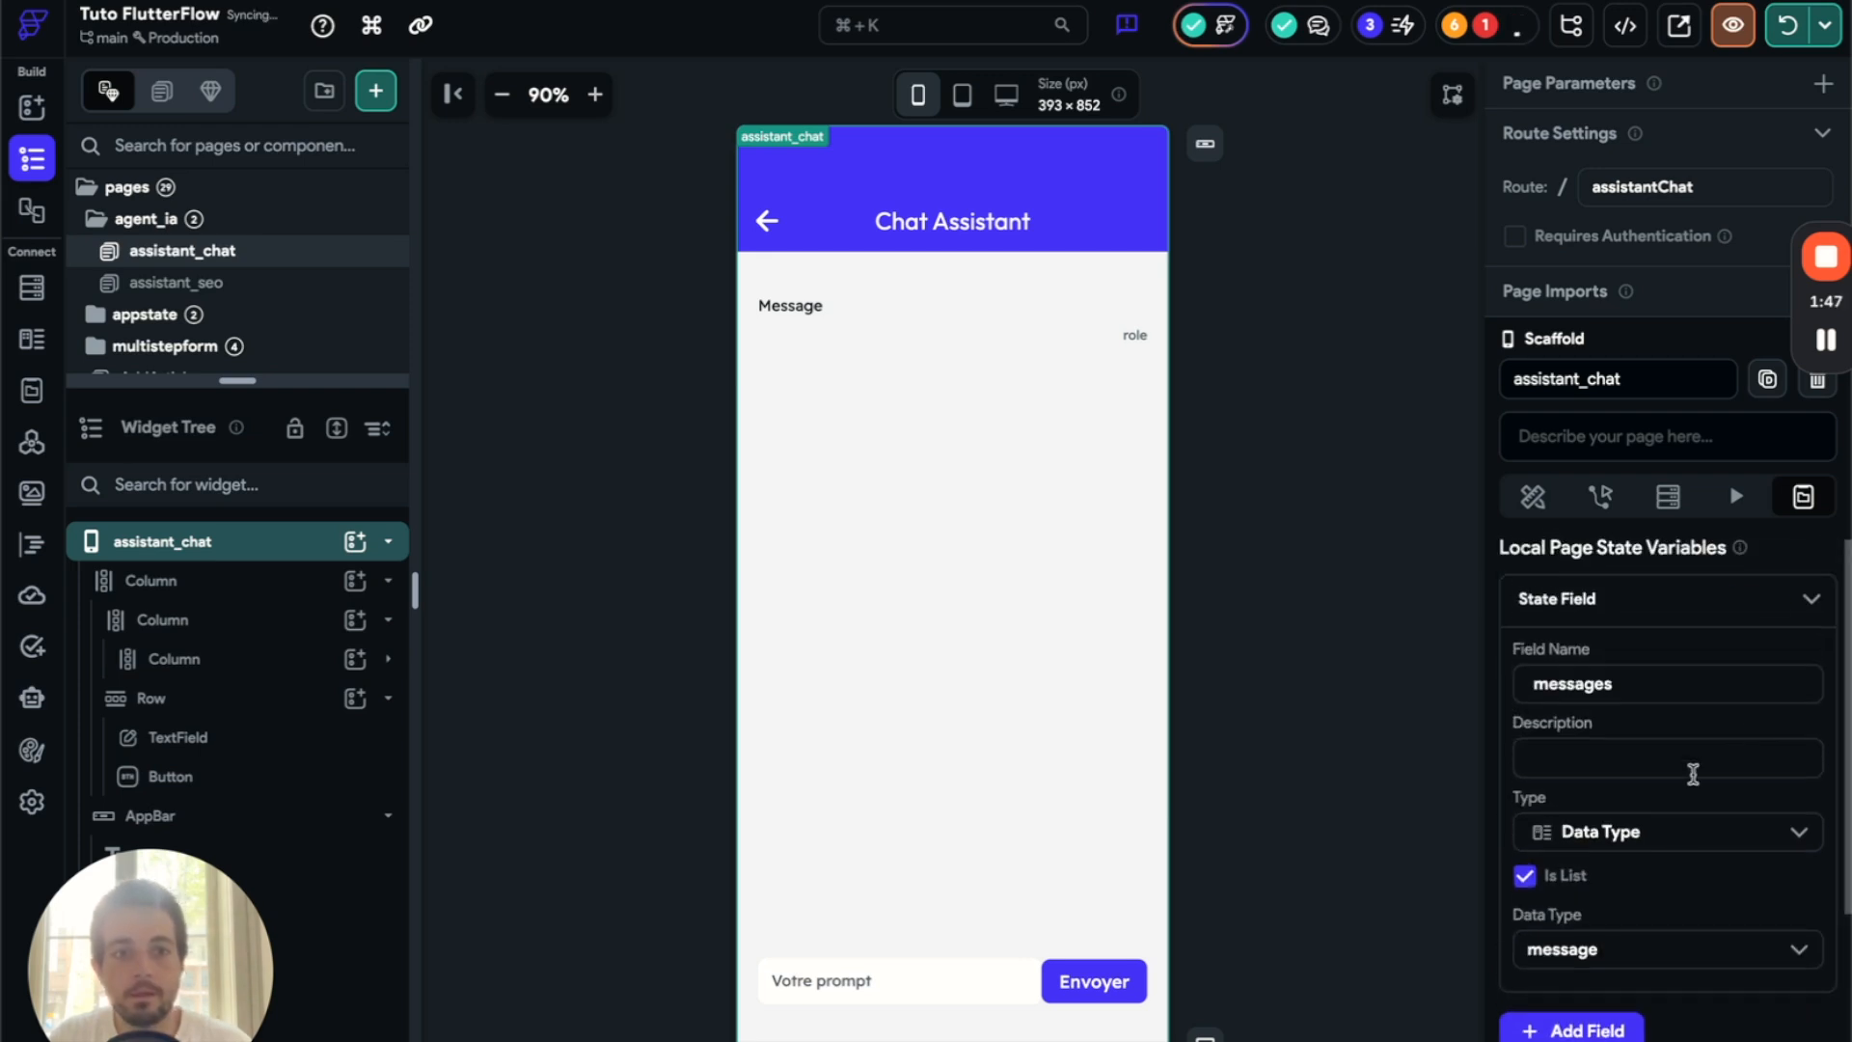
- Set the source for the message list column's dynamically generated children to the messages page state variable, without further changes
left_click(1018, 453)
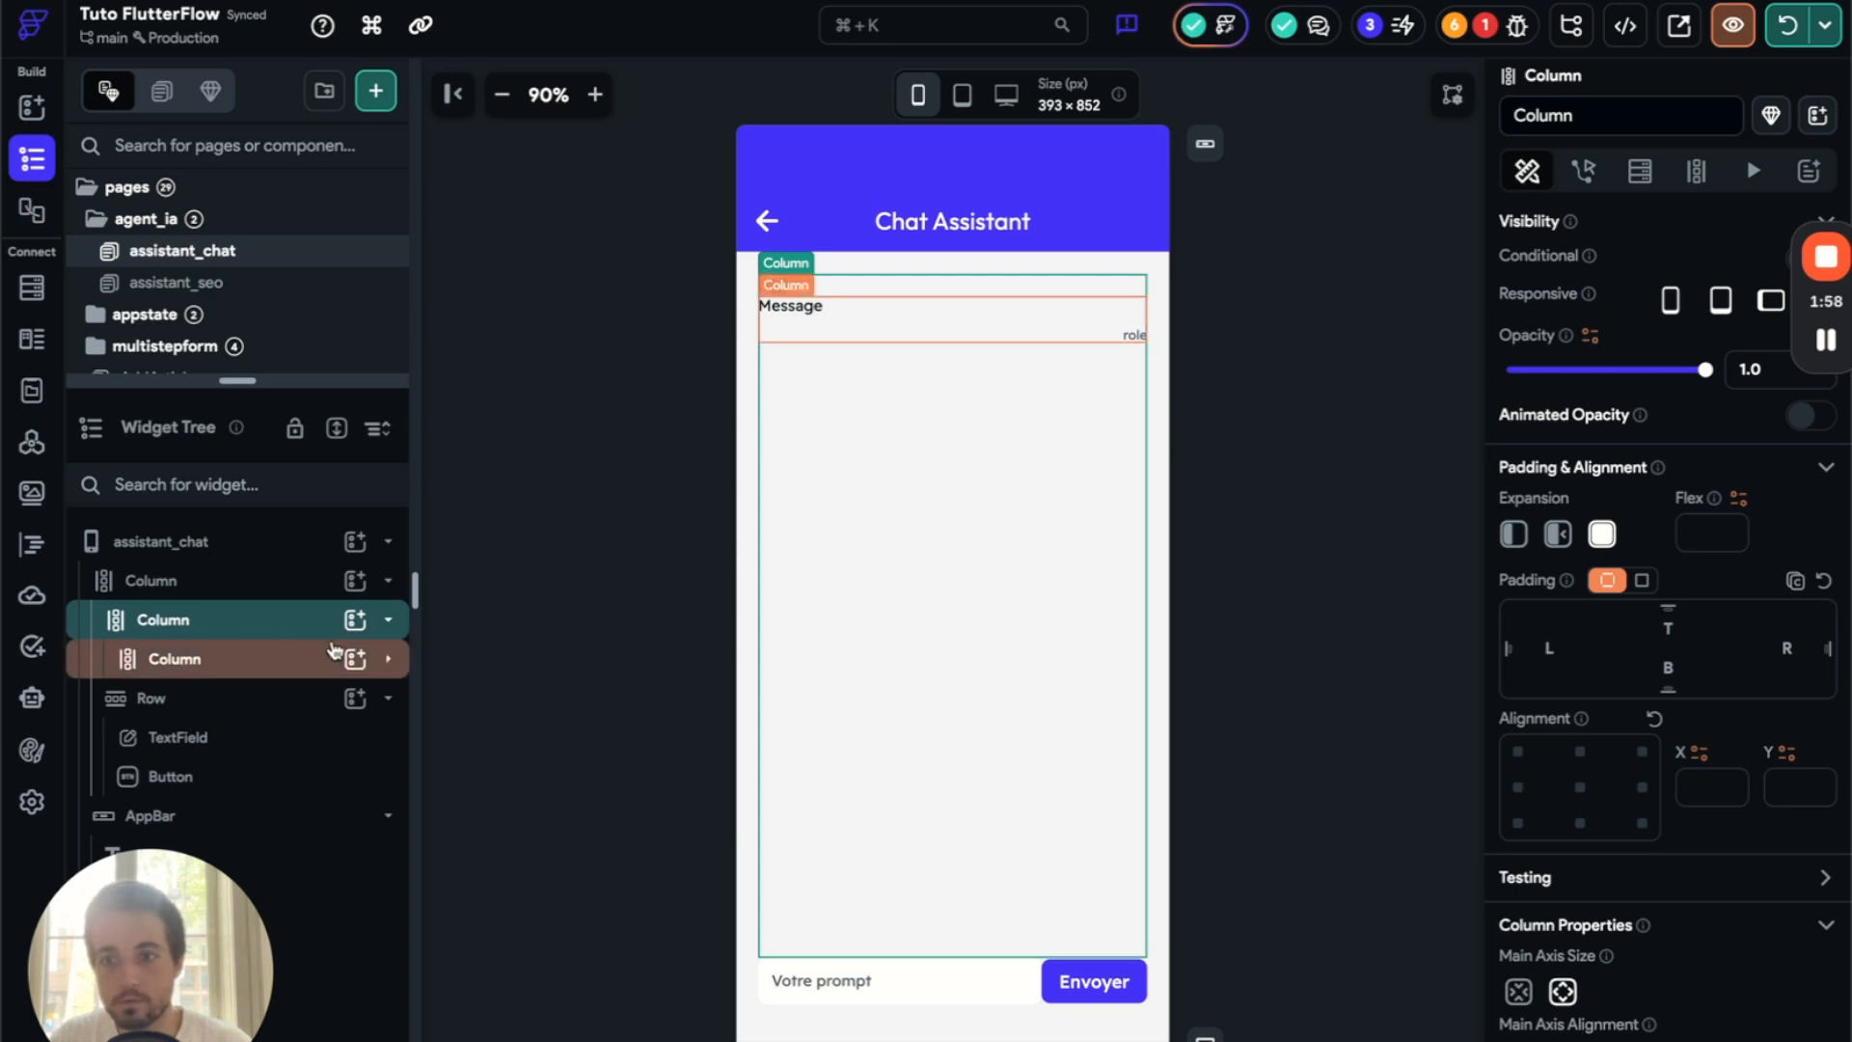
left_click(1696, 171)
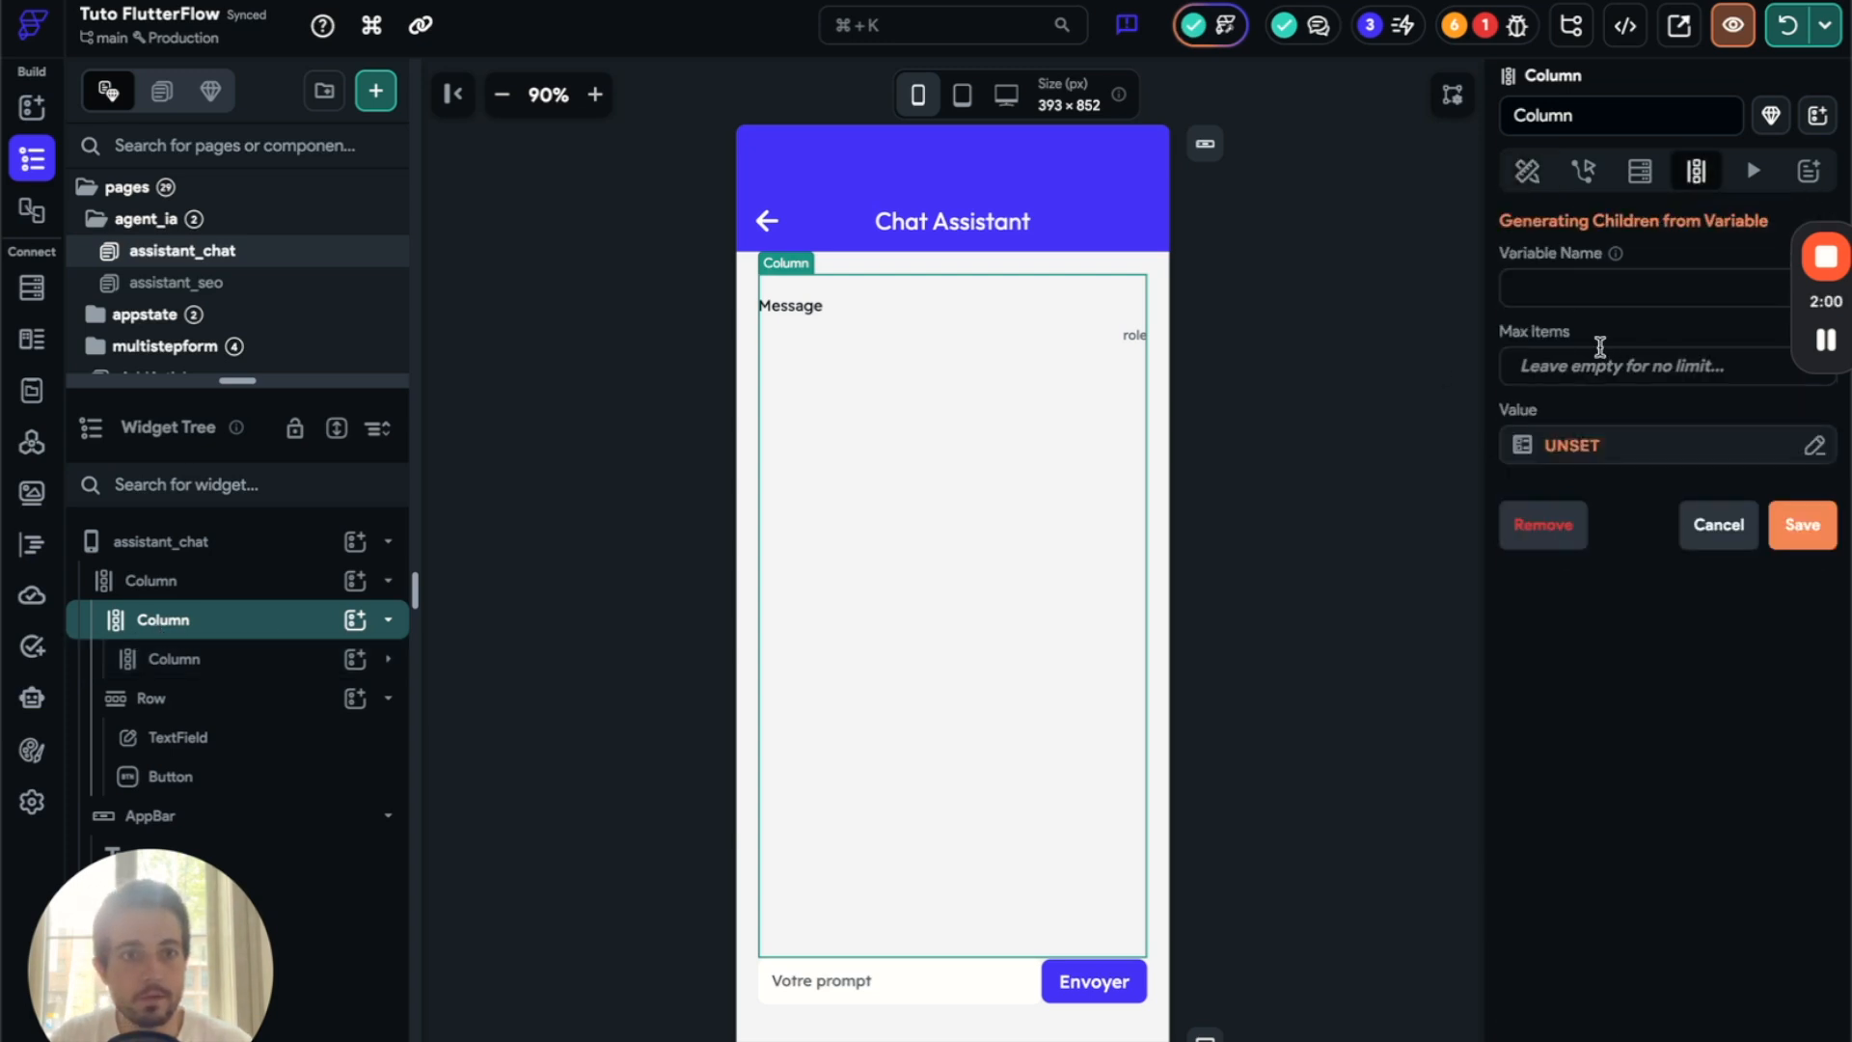
left_click(1640, 171)
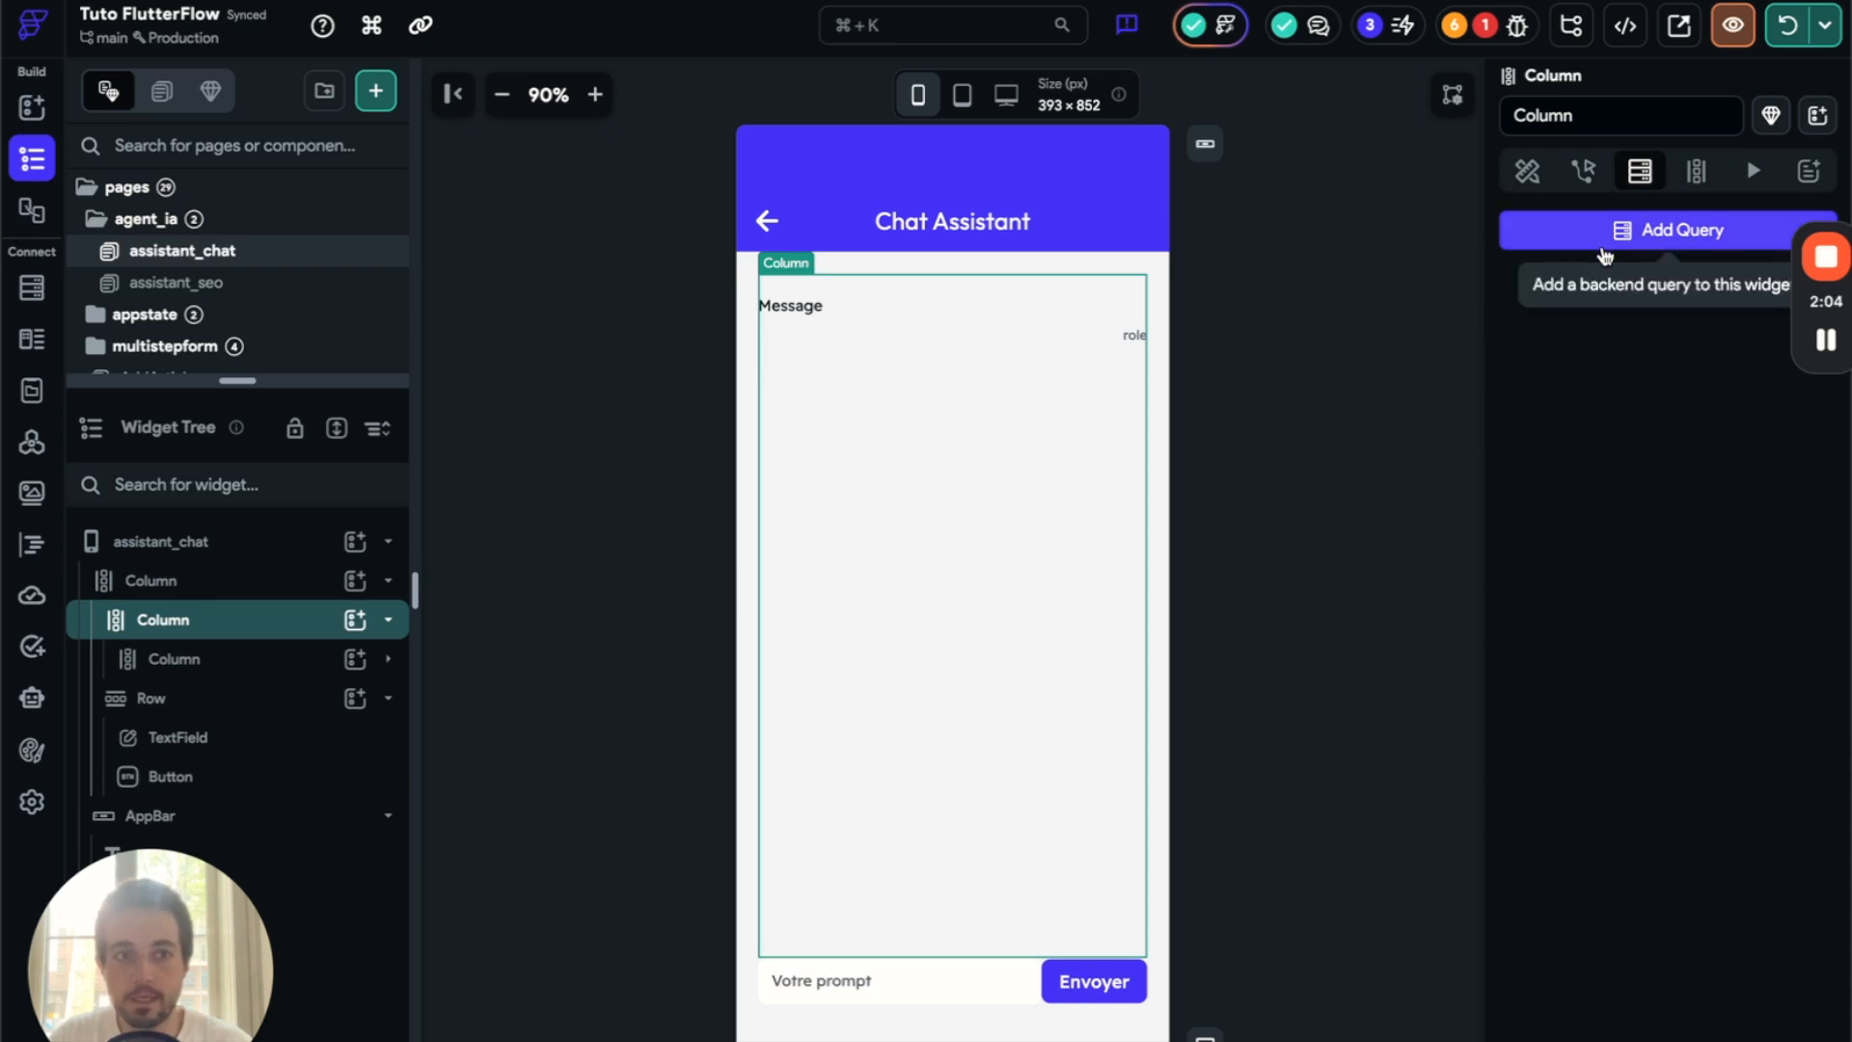
left_click(1700, 172)
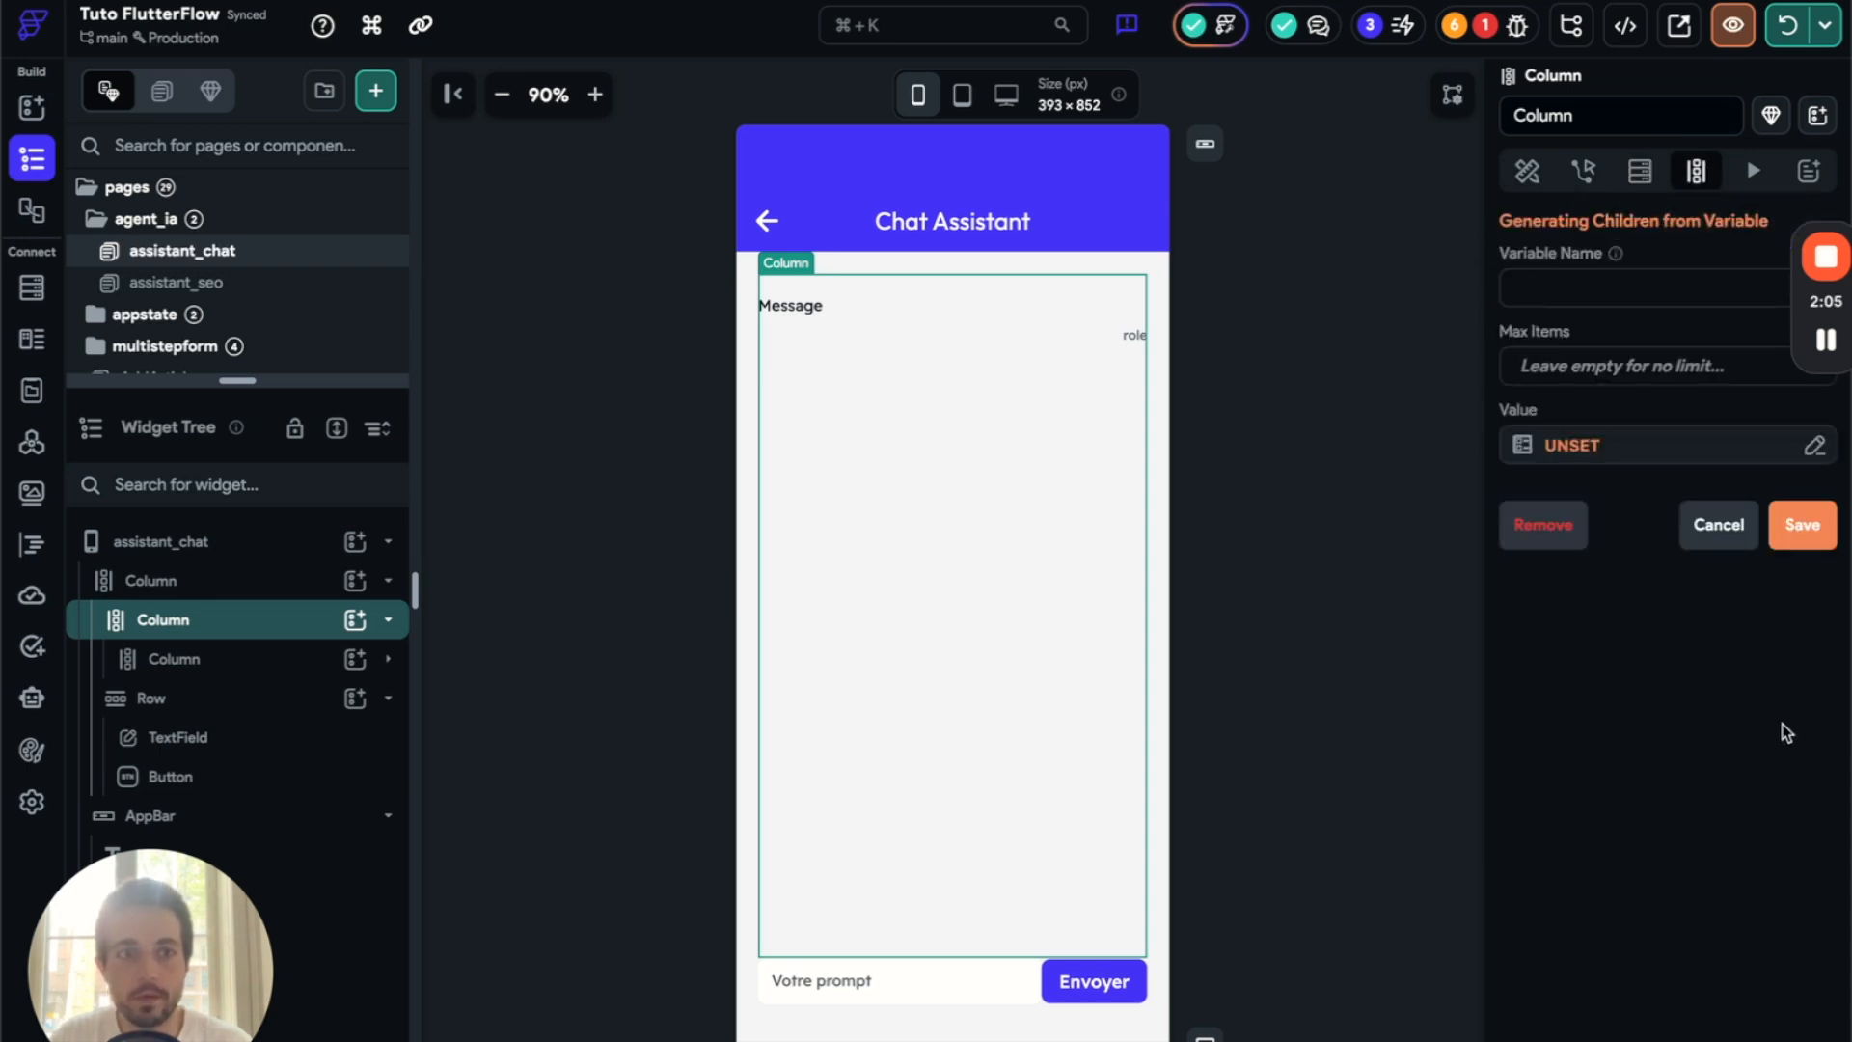
left_click(1584, 450)
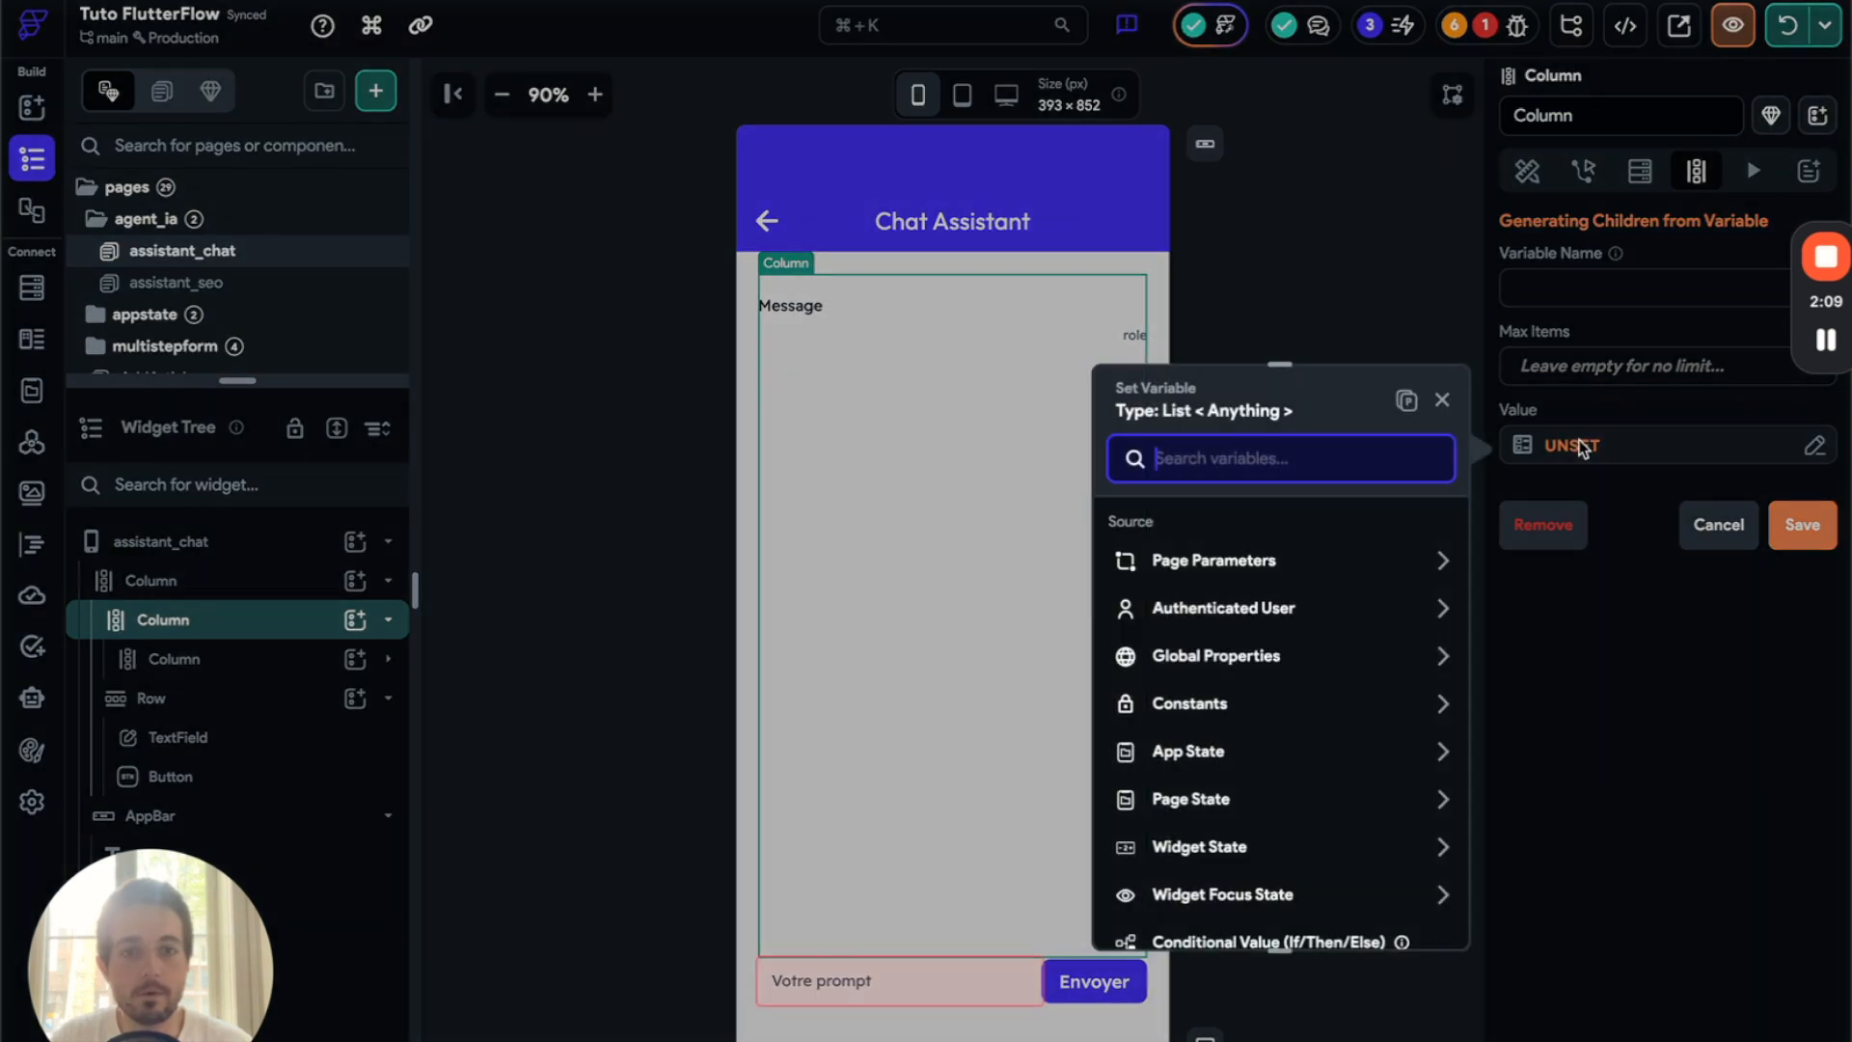
left_click(1216, 815)
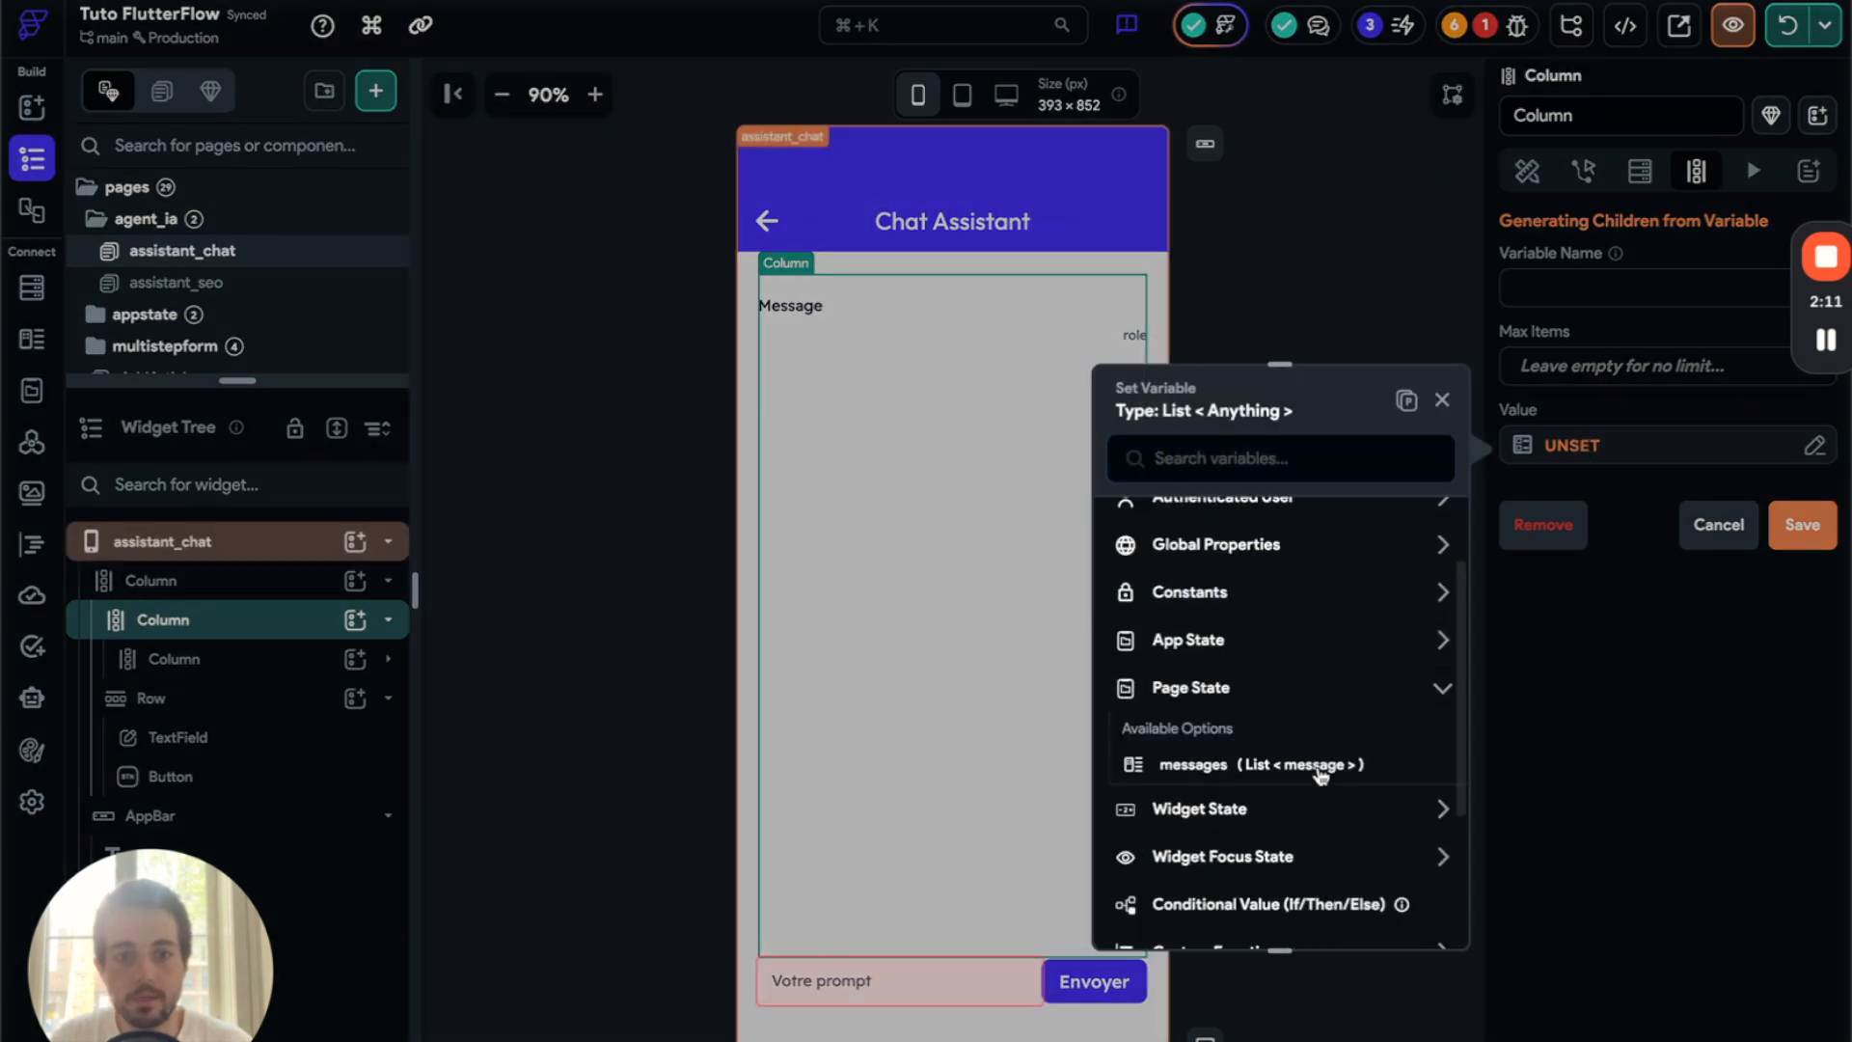
left_click(1232, 741)
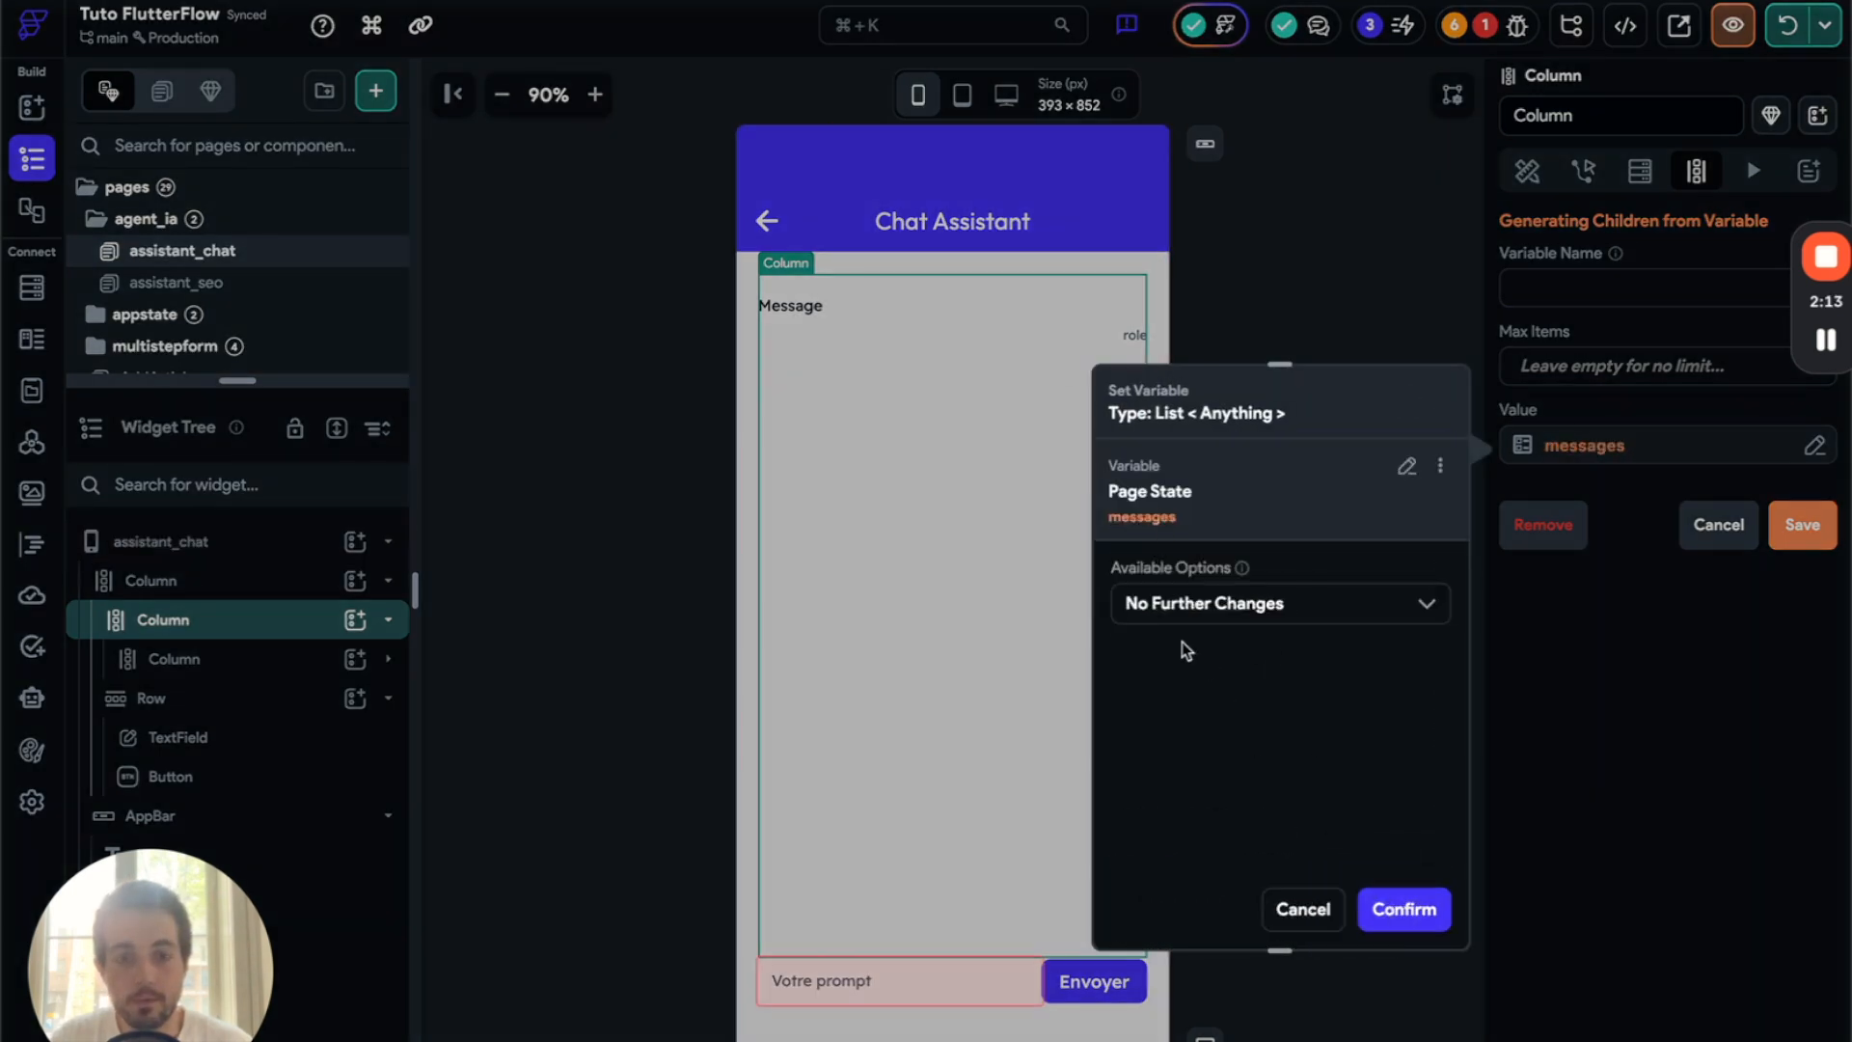
left_click(1405, 909)
- Name the column's child-generating variable "messagesItems", save it and accept generating the children dynamically
left_click(1585, 290)
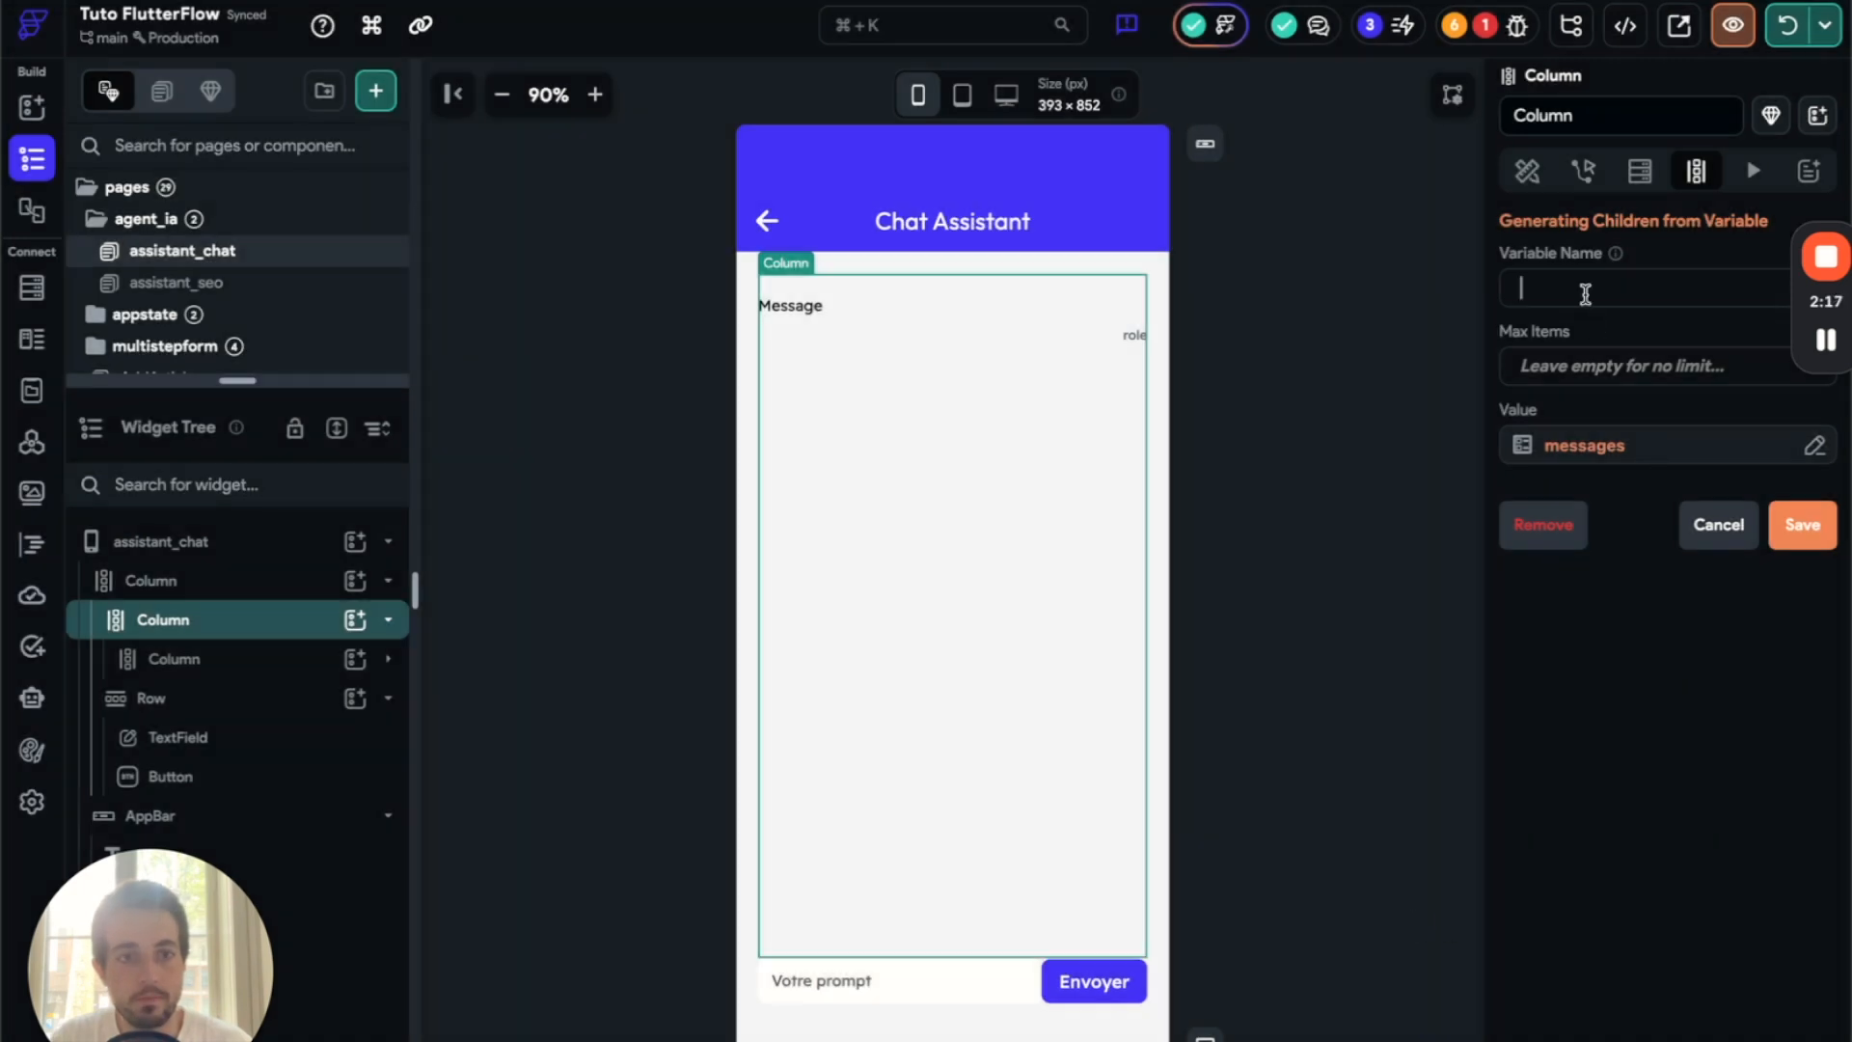
type("messa")
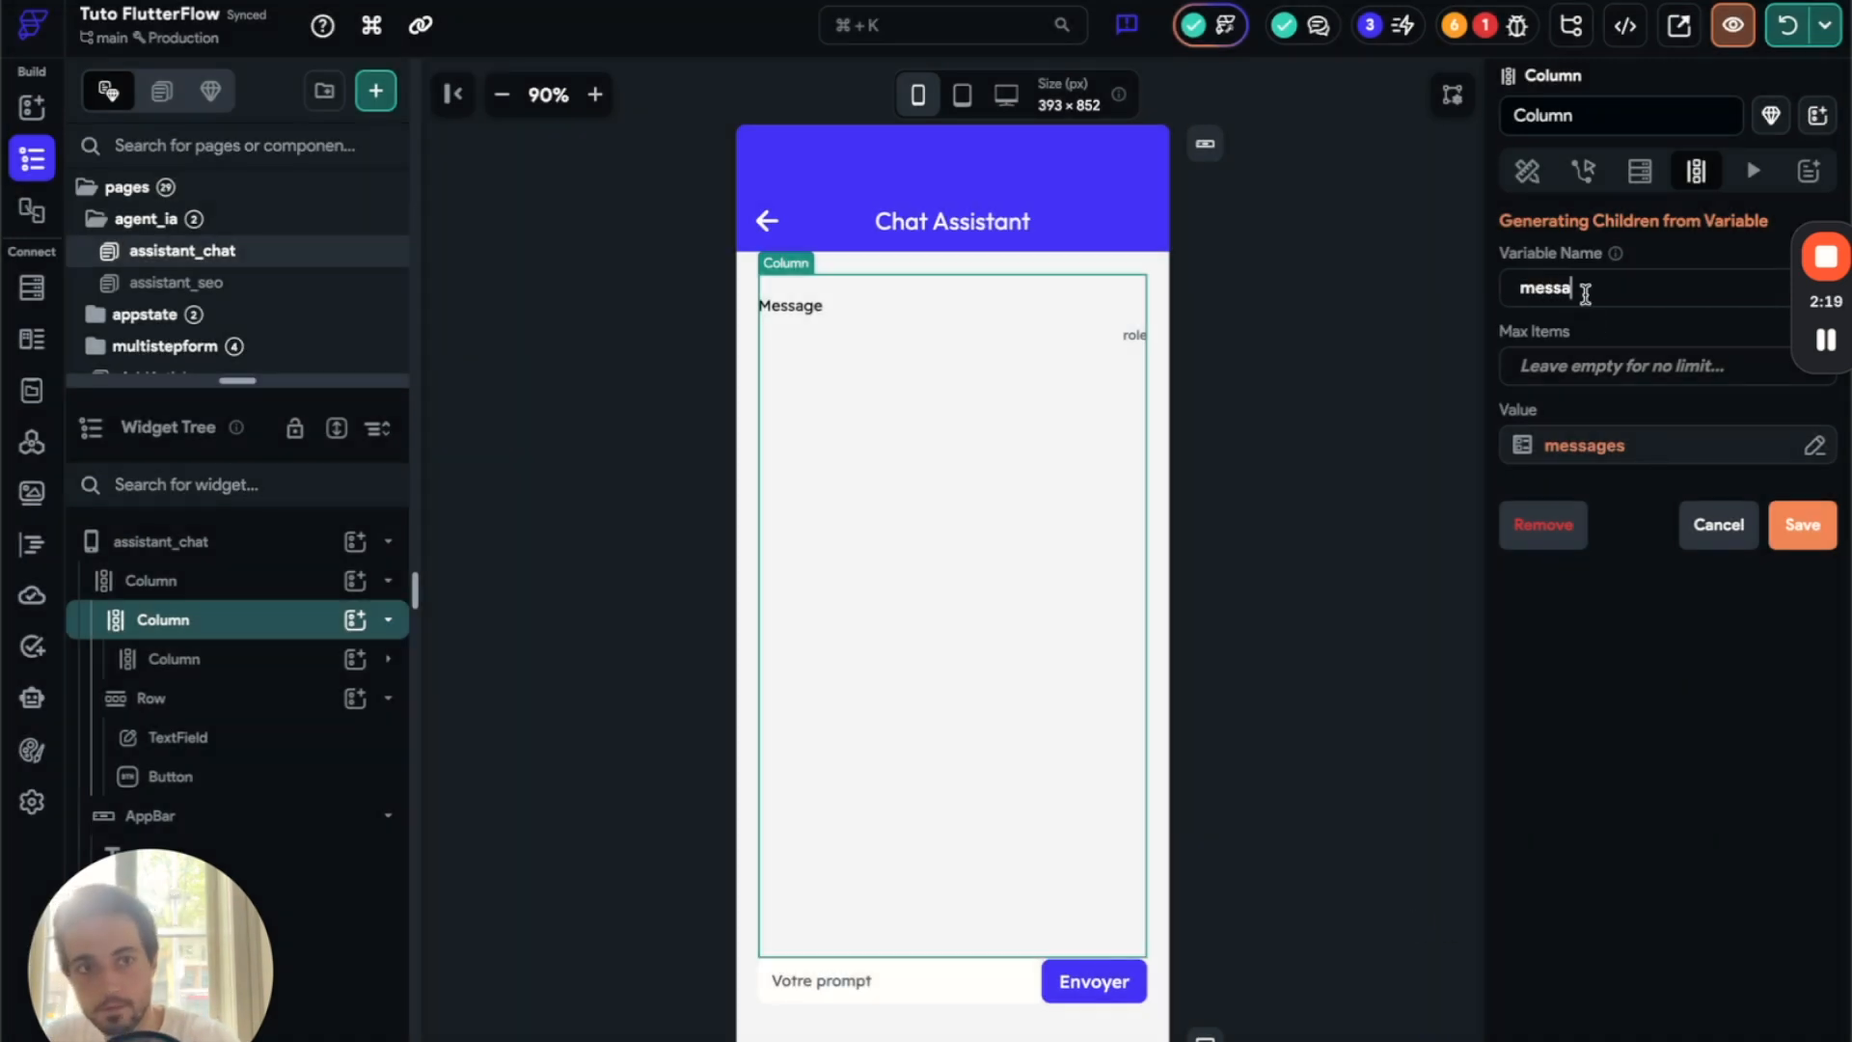
type("ges")
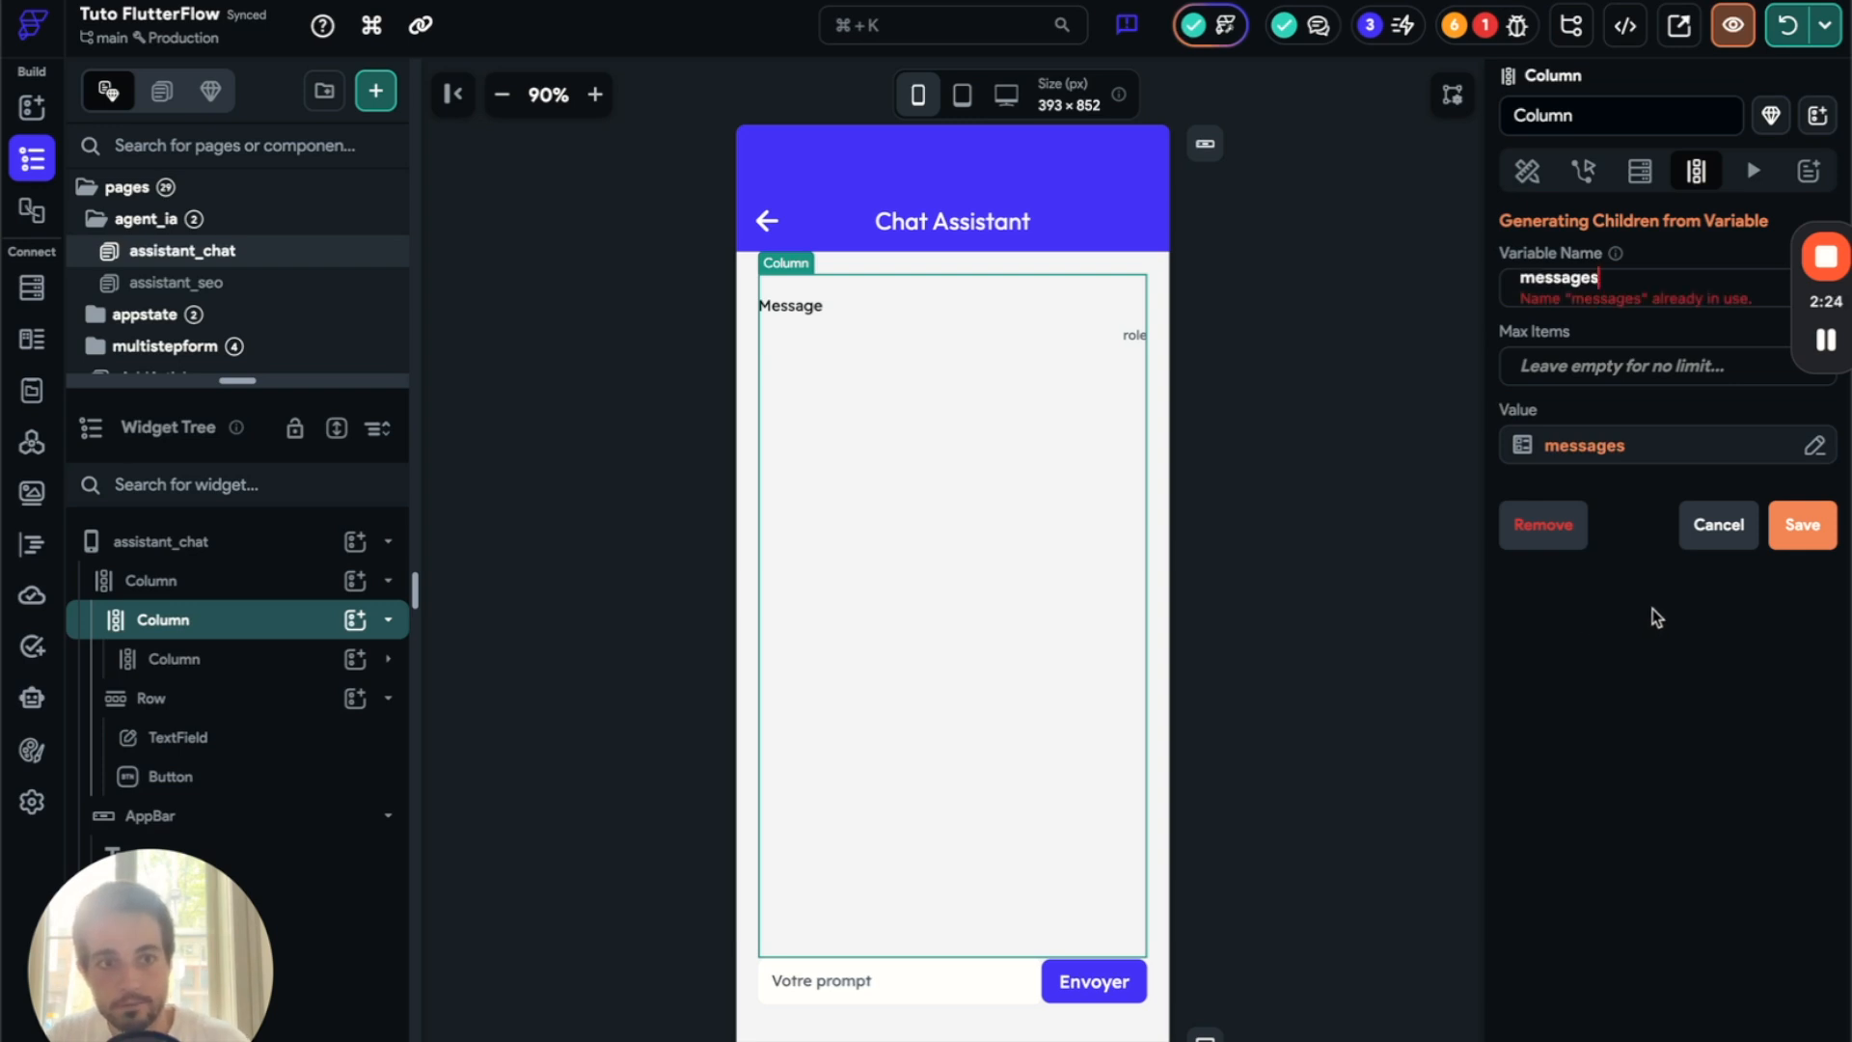
type("It")
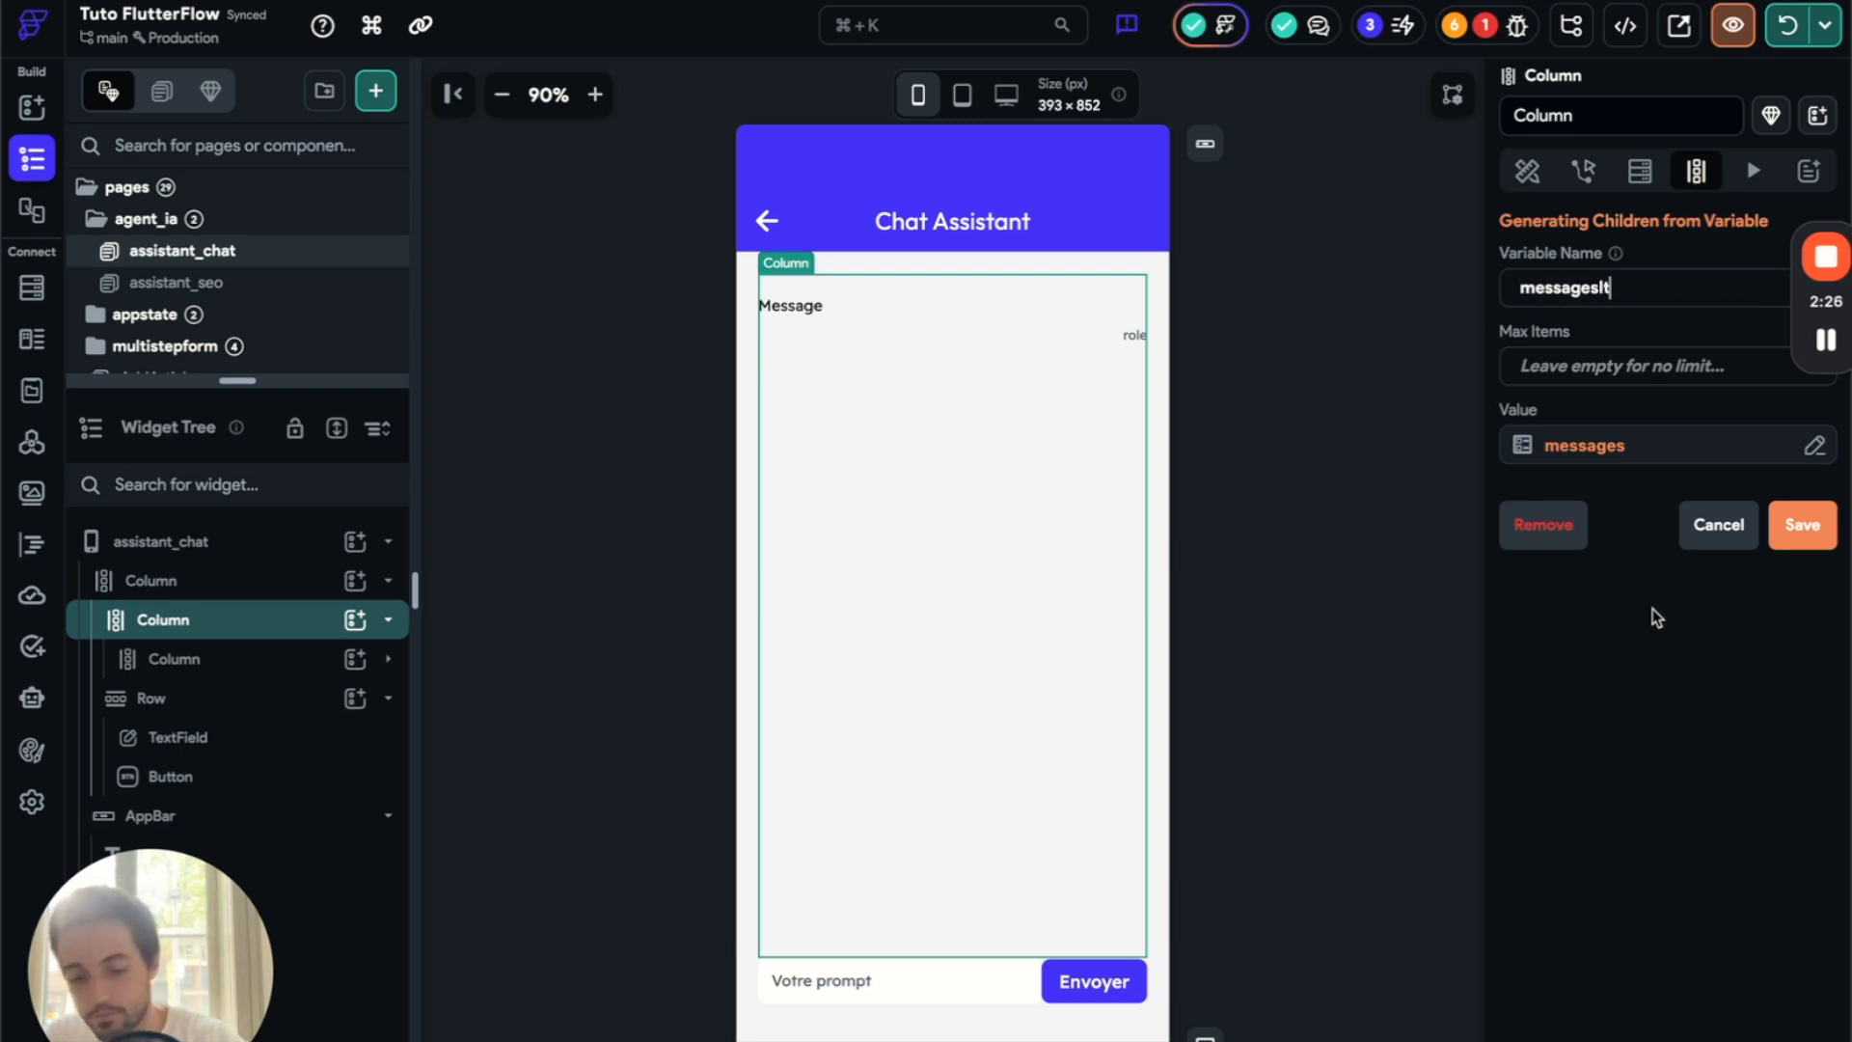
type("ems")
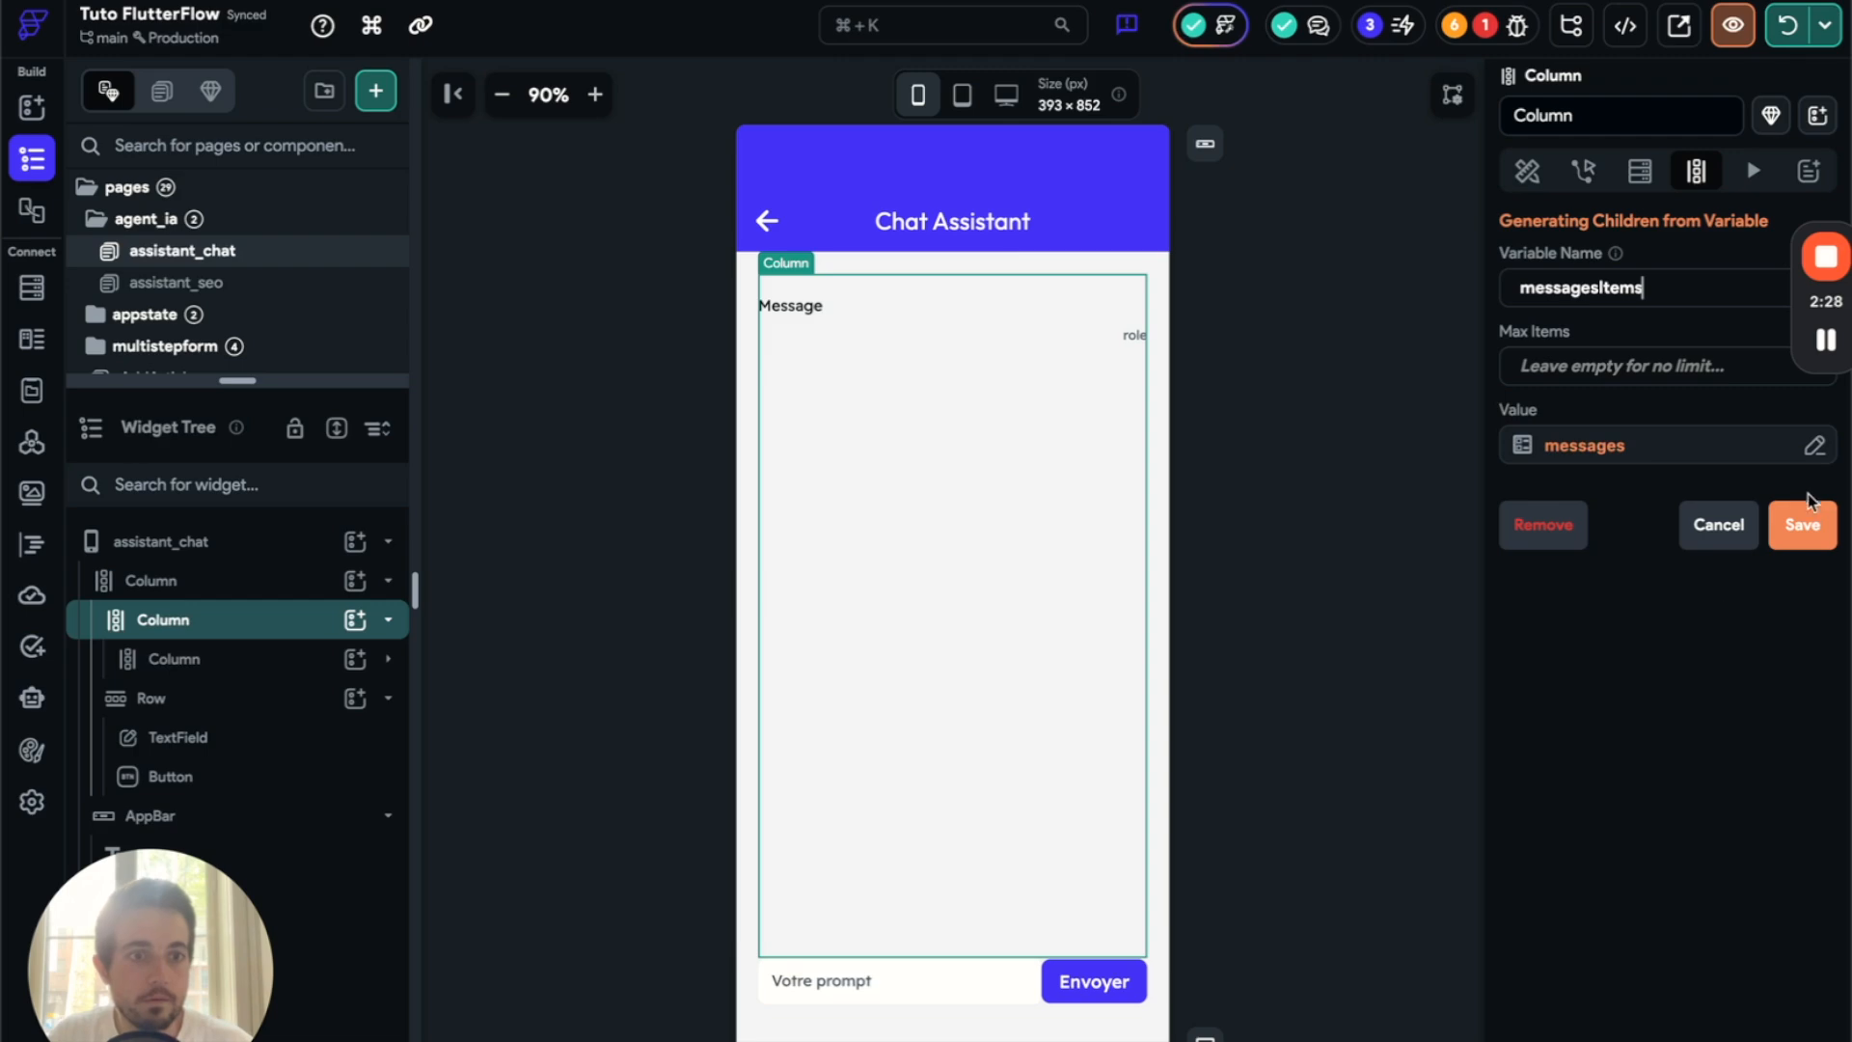
left_click(1791, 528)
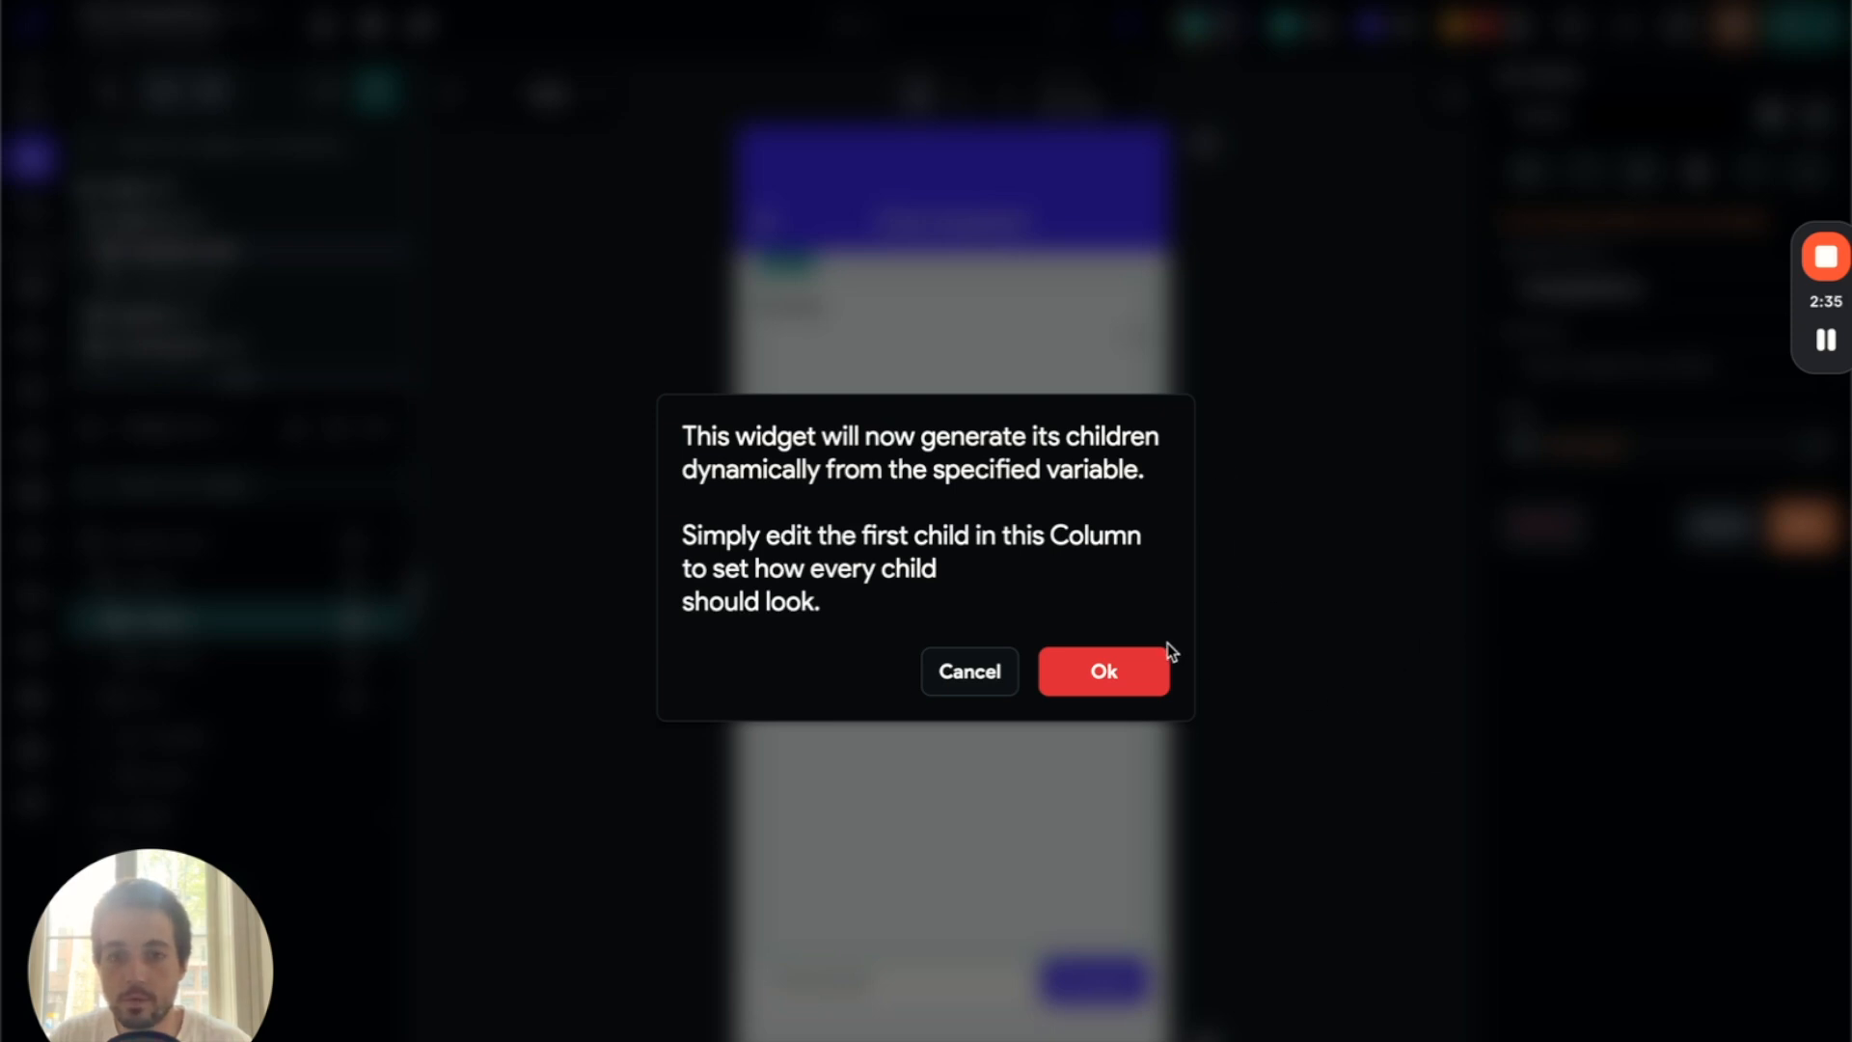
left_click(1146, 662)
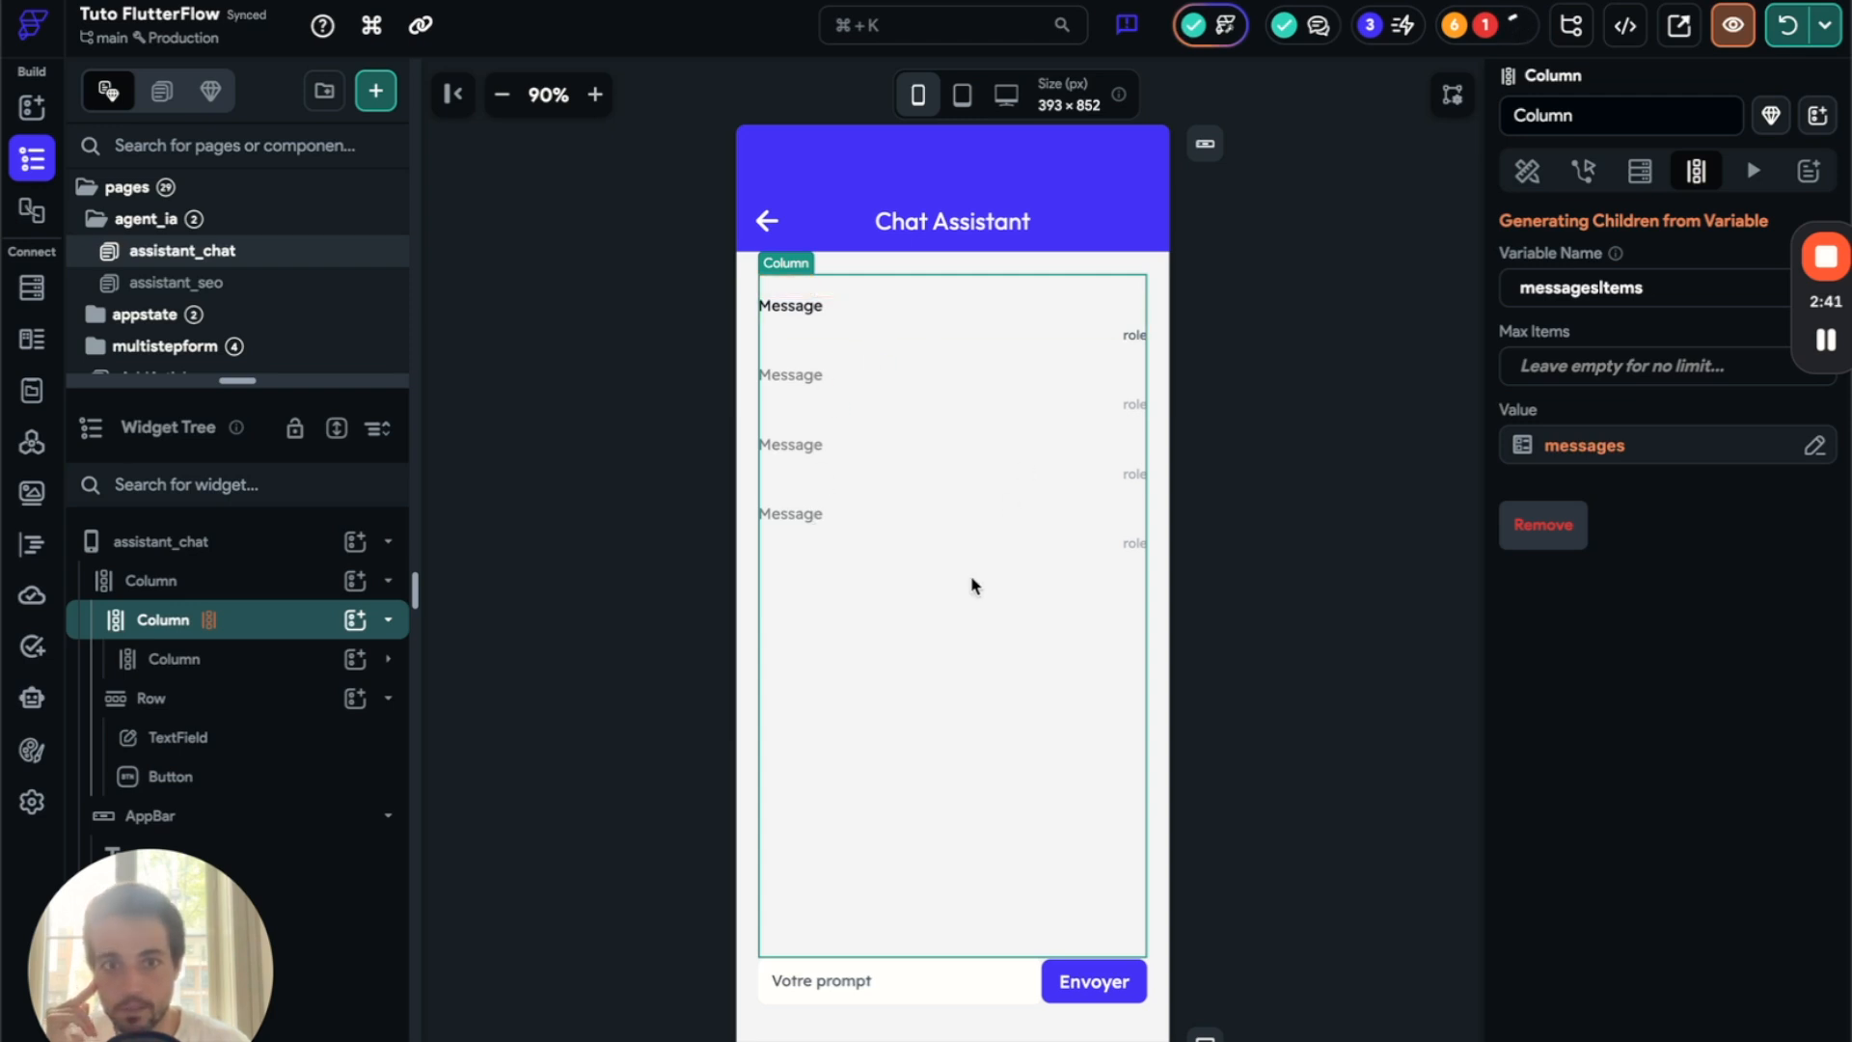
left_click(1299, 636)
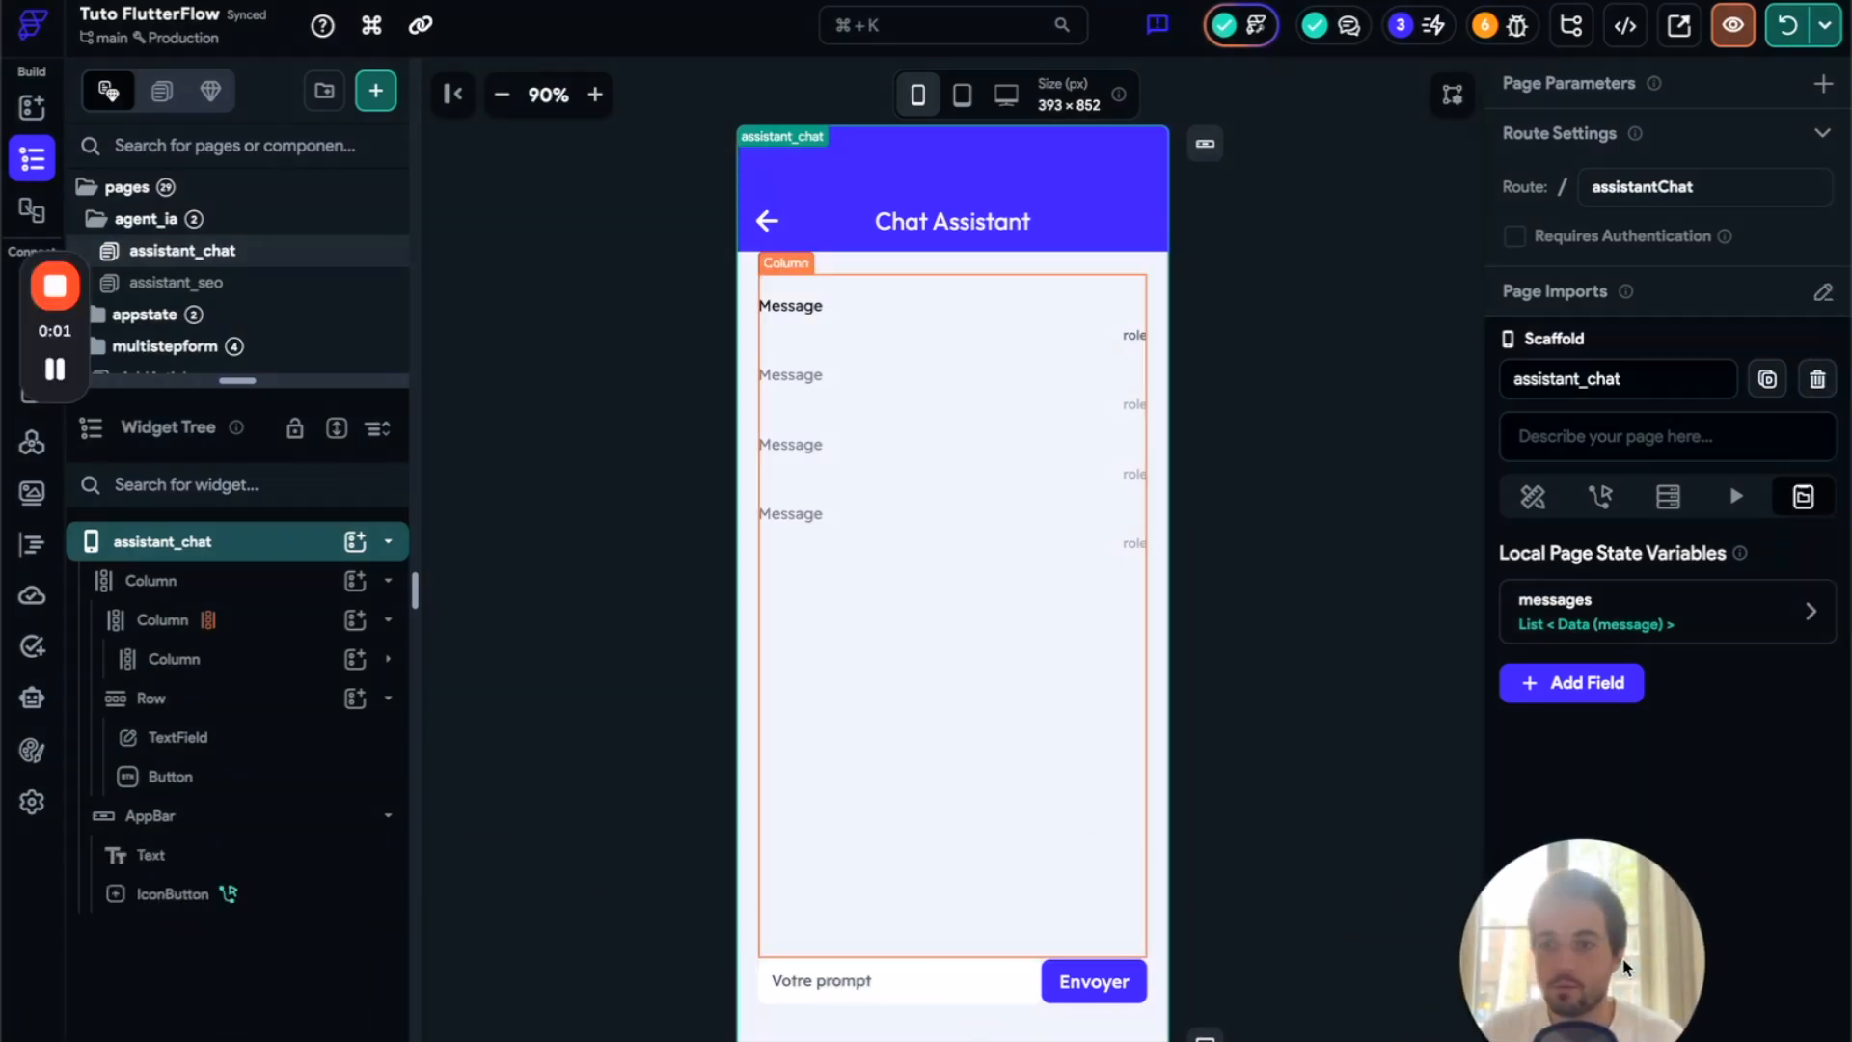
- Create a new AI agent named "Agent Chat"
left_click(32, 697)
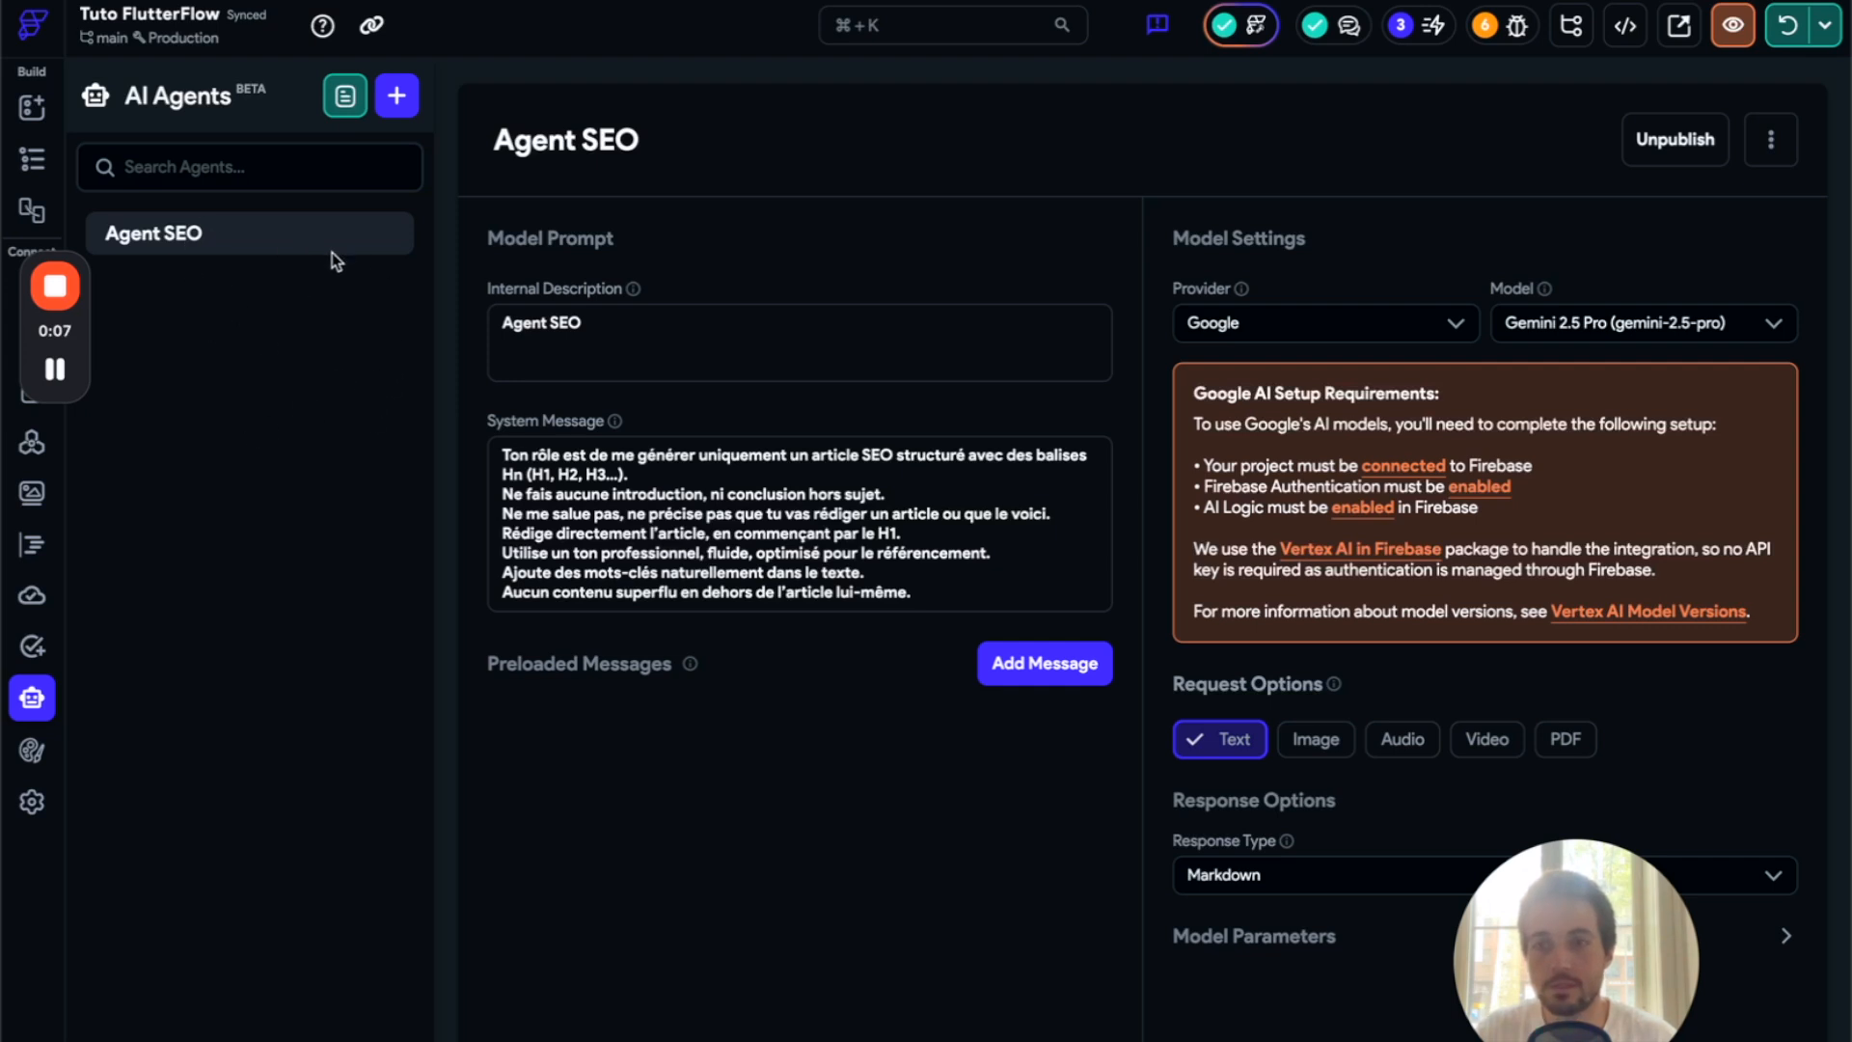
left_click(391, 100)
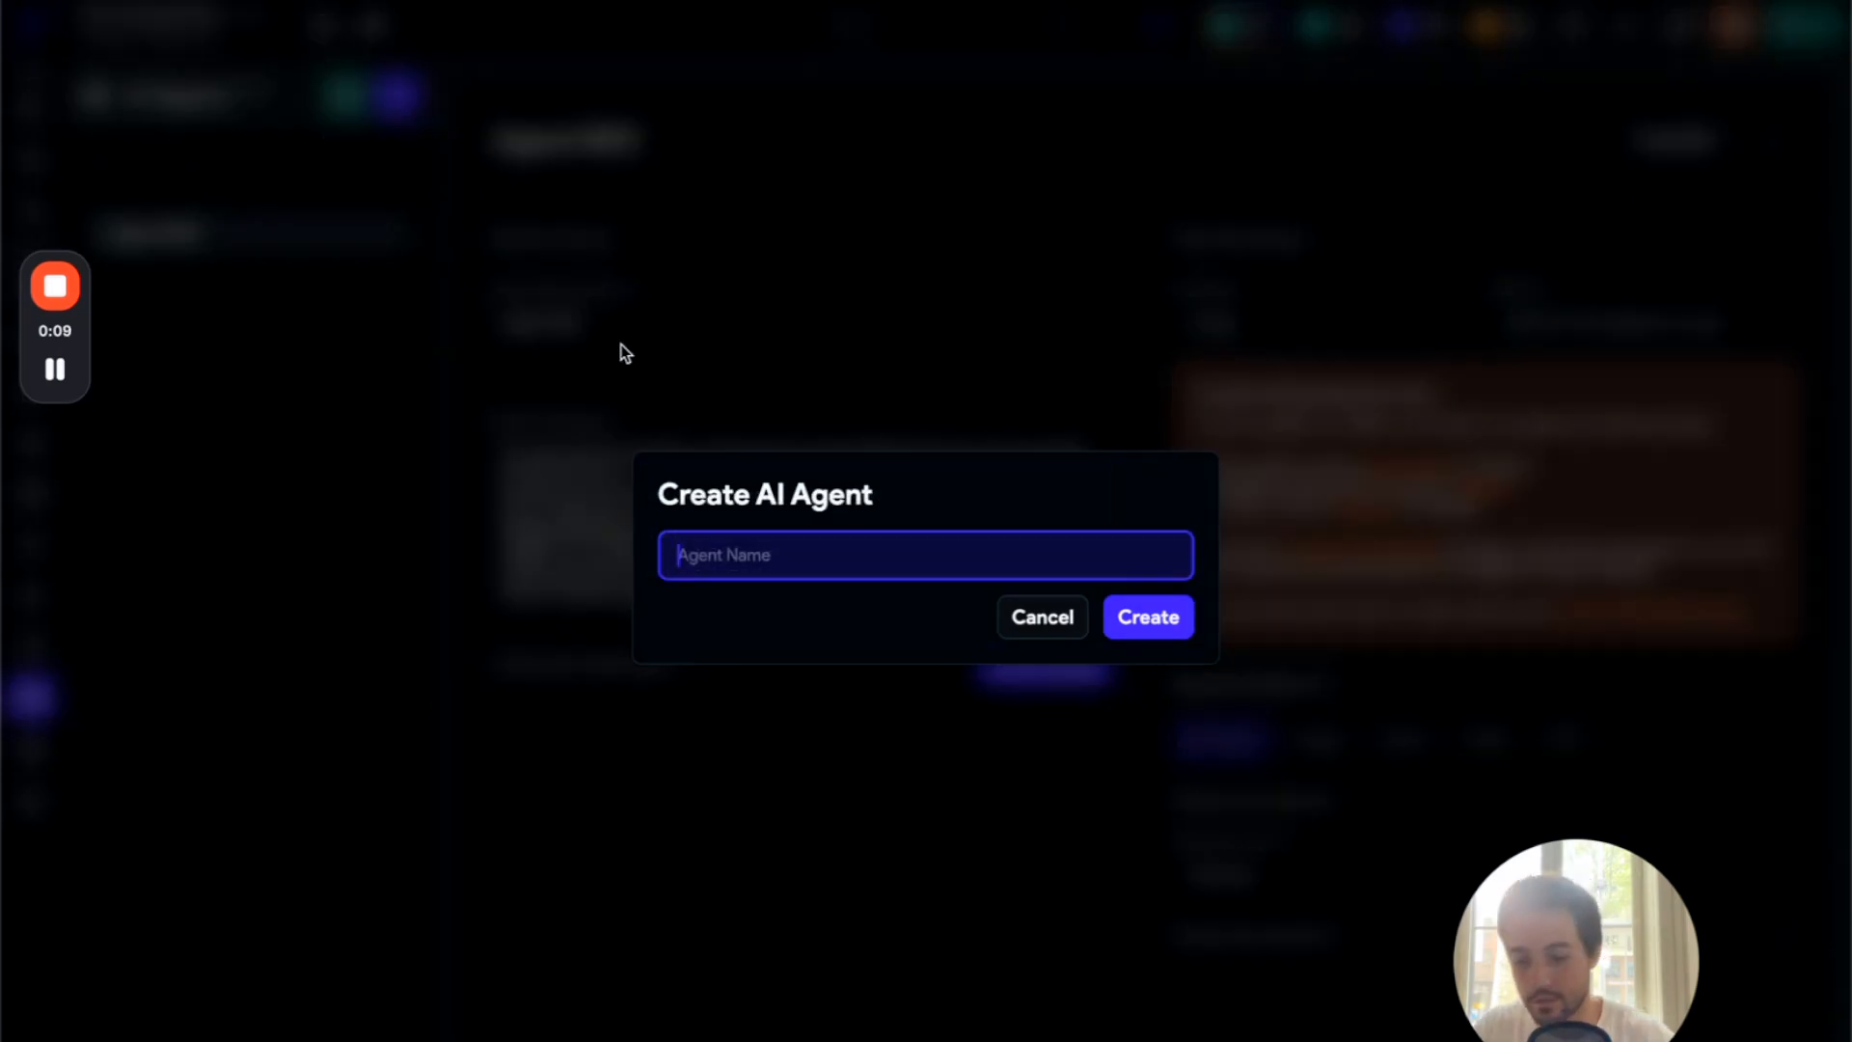
type("Agn")
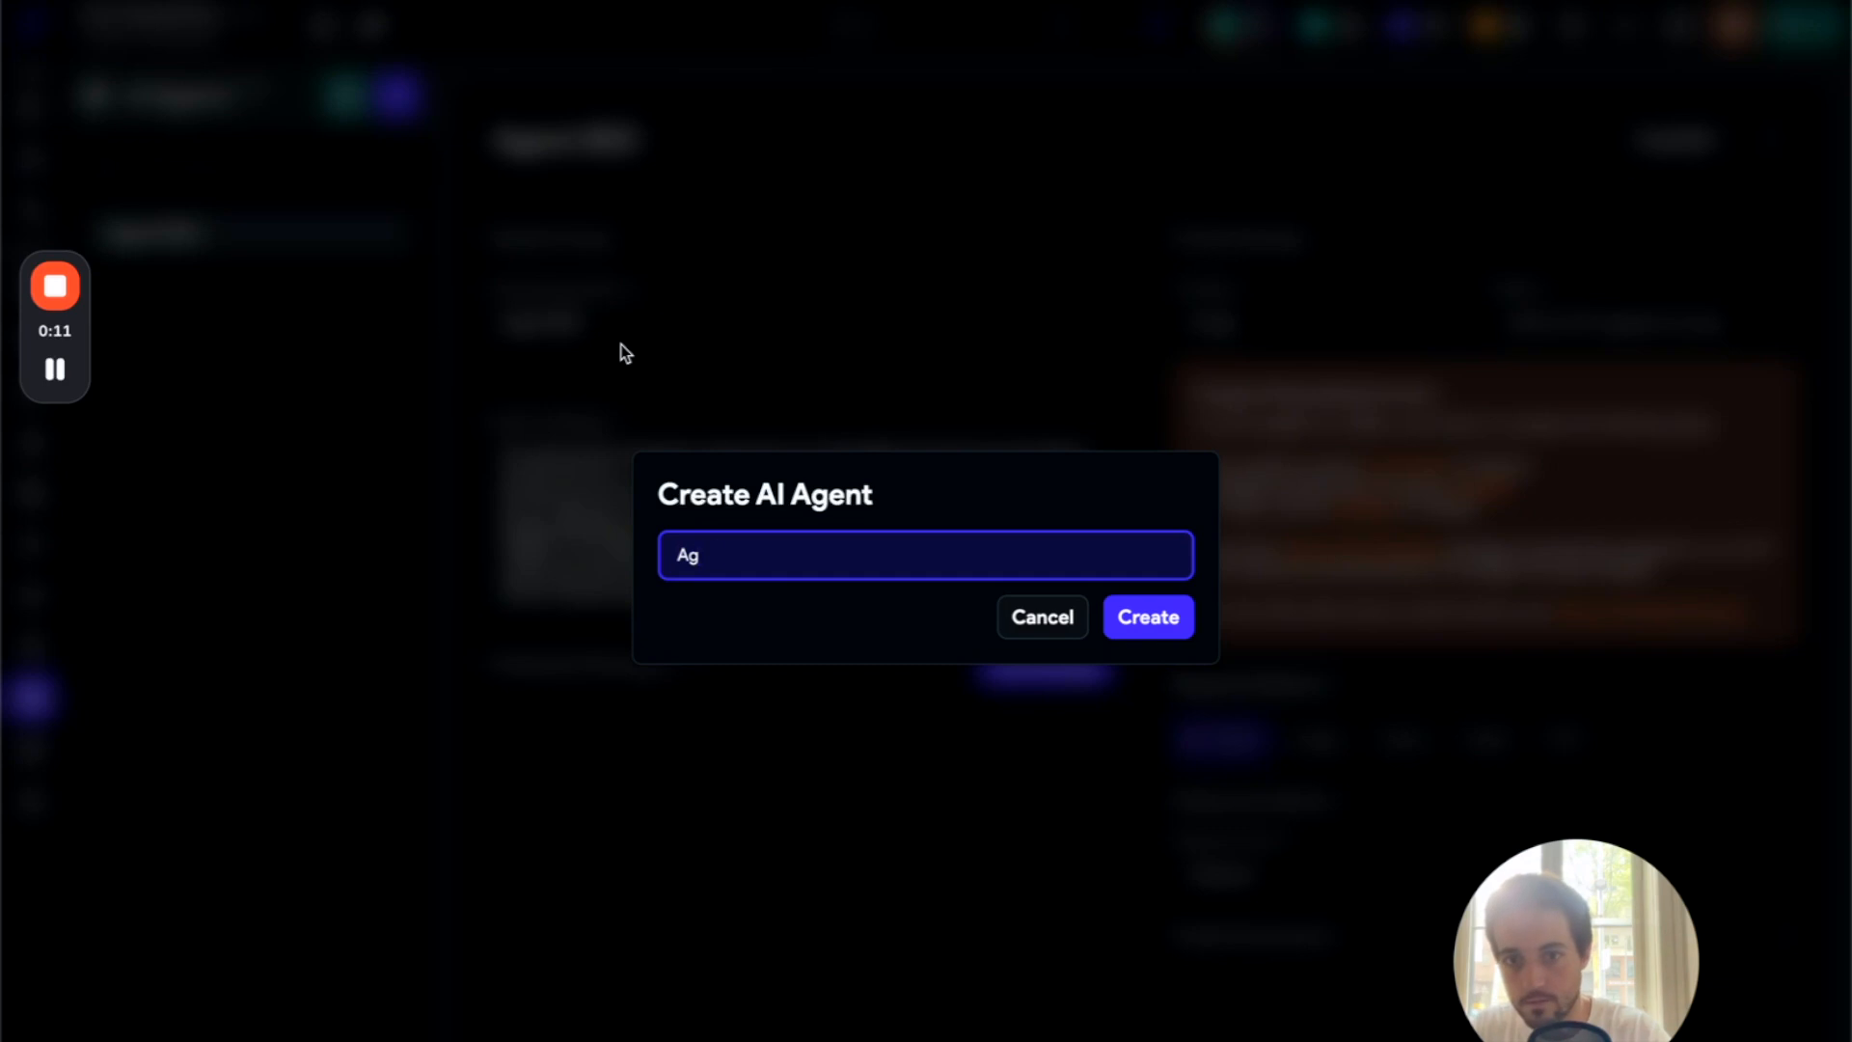
key("BackSpace")
type("ent Chat")
key("BackSpace")
key("BackSpace")
type("t")
key("BackSpace")
type("at")
left_click(1150, 620)
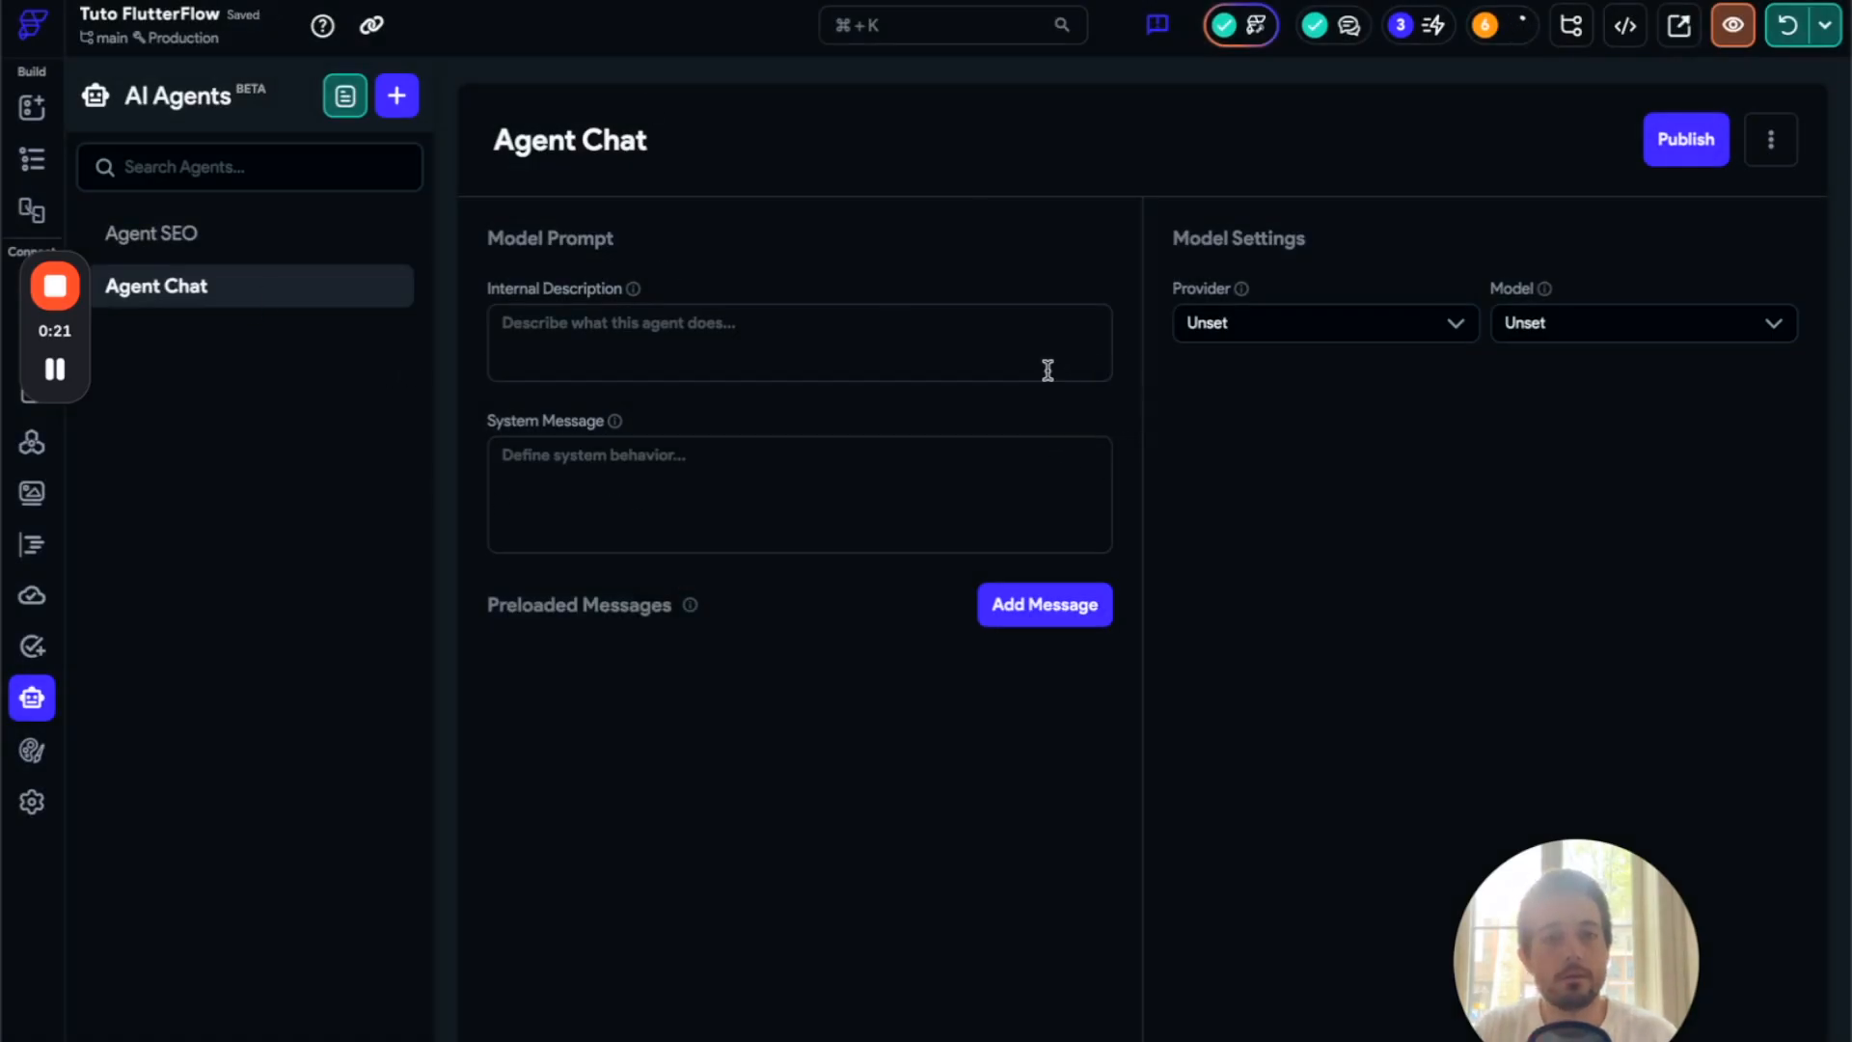
- Set Agent Chat's internal description to "Chat assistant"
left_click(656, 322)
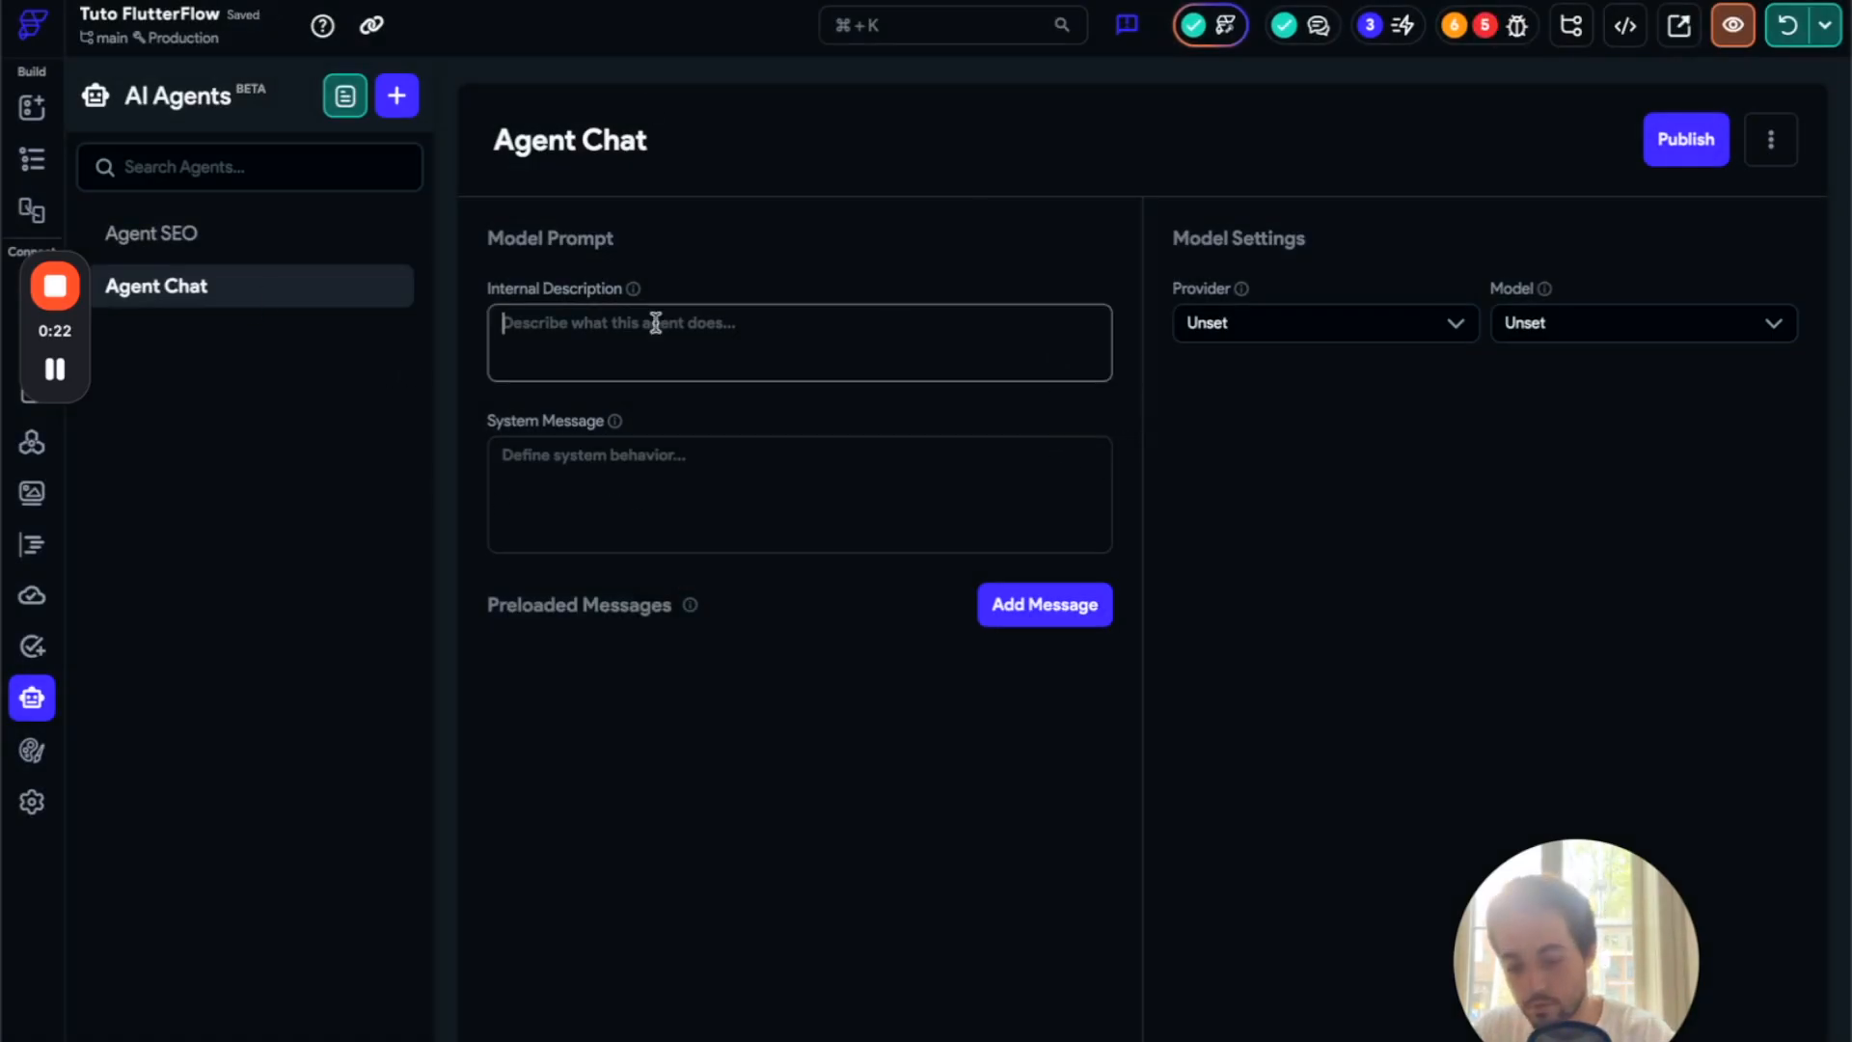
type("Chas")
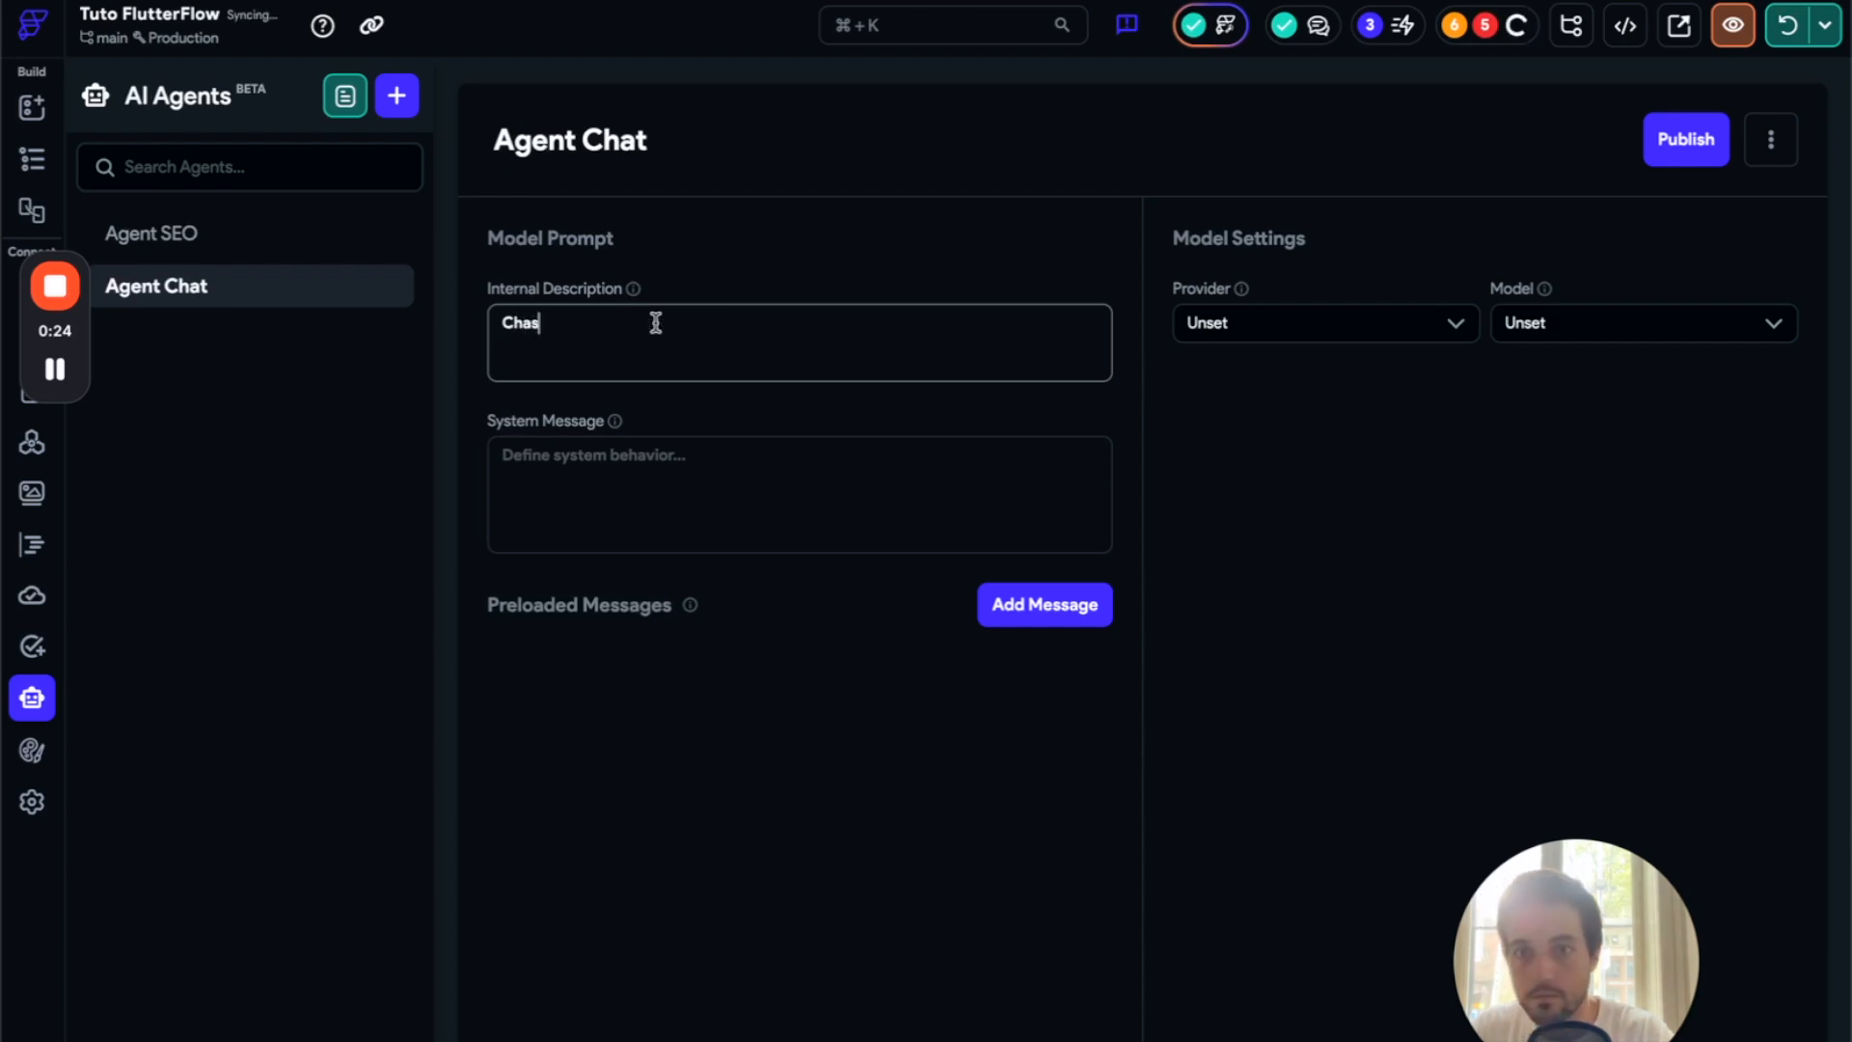
key("BackSpace")
type("t assistant")
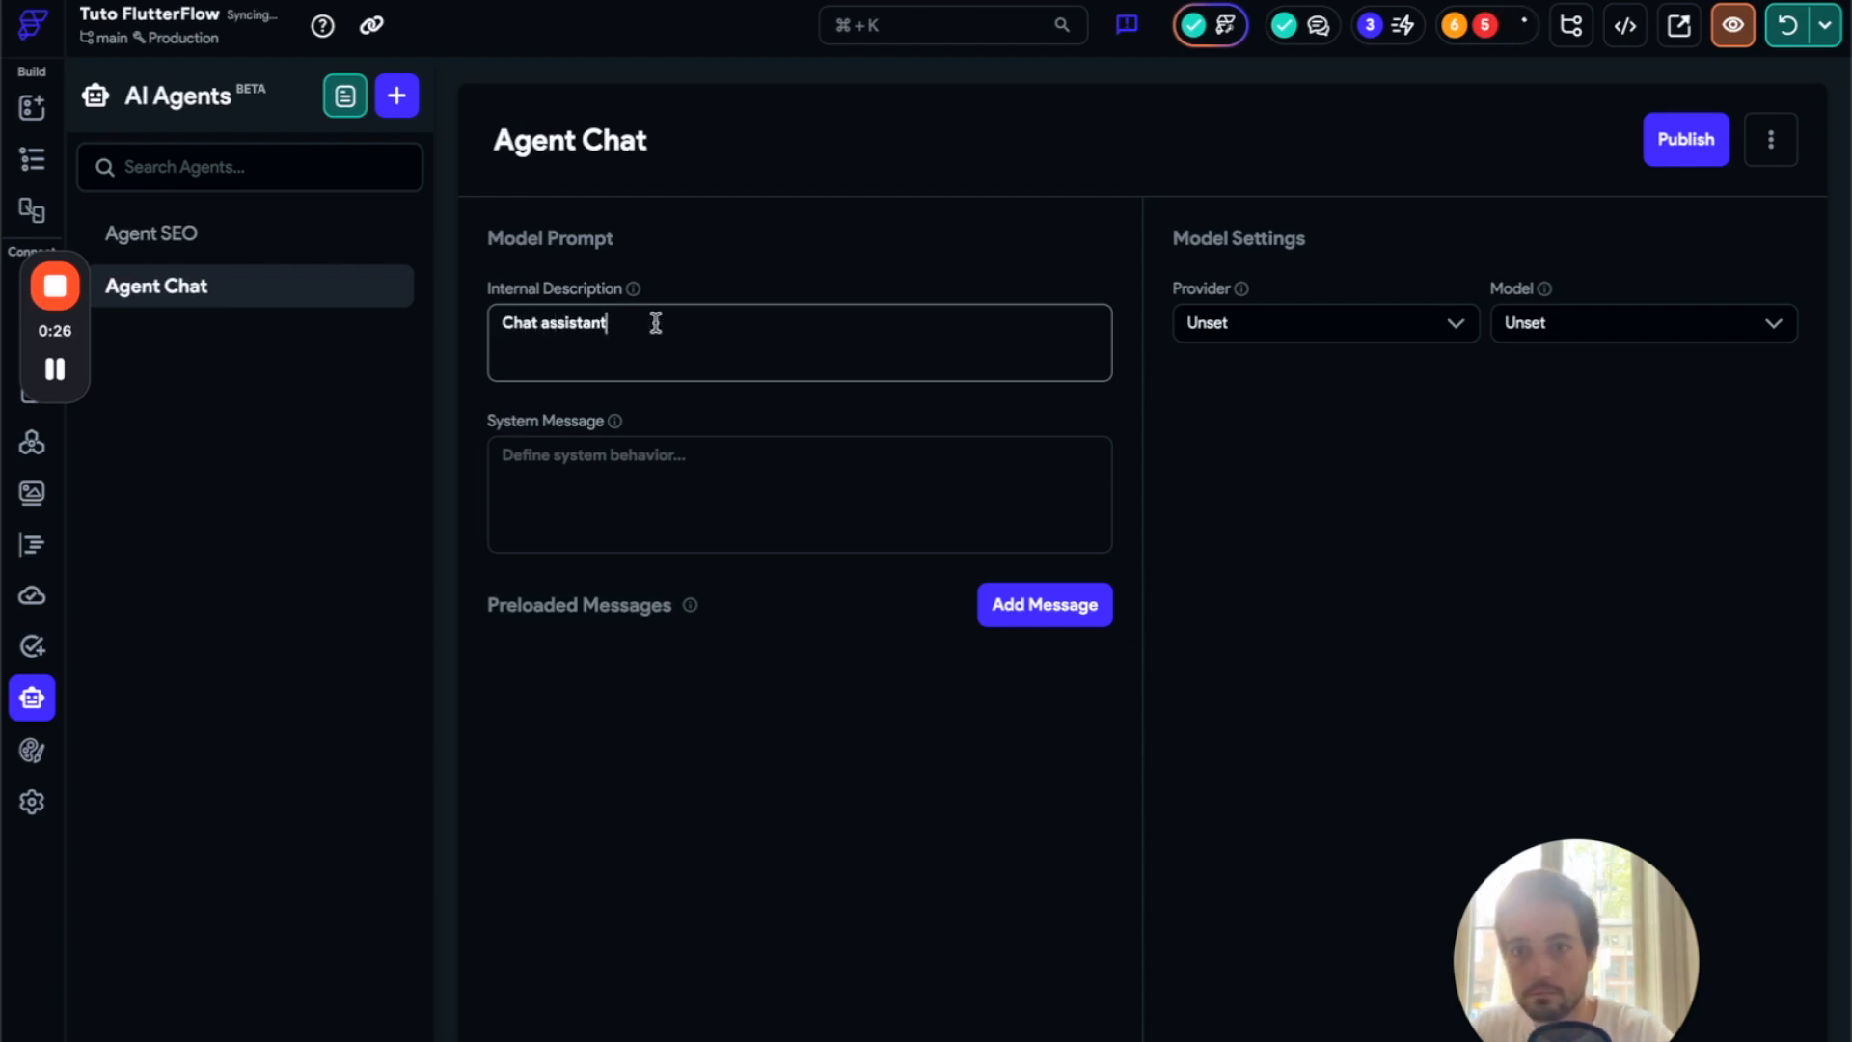
key("Tab")
- Write "Tu es un assistant" as Agent Chat's system message
left_click(682, 492)
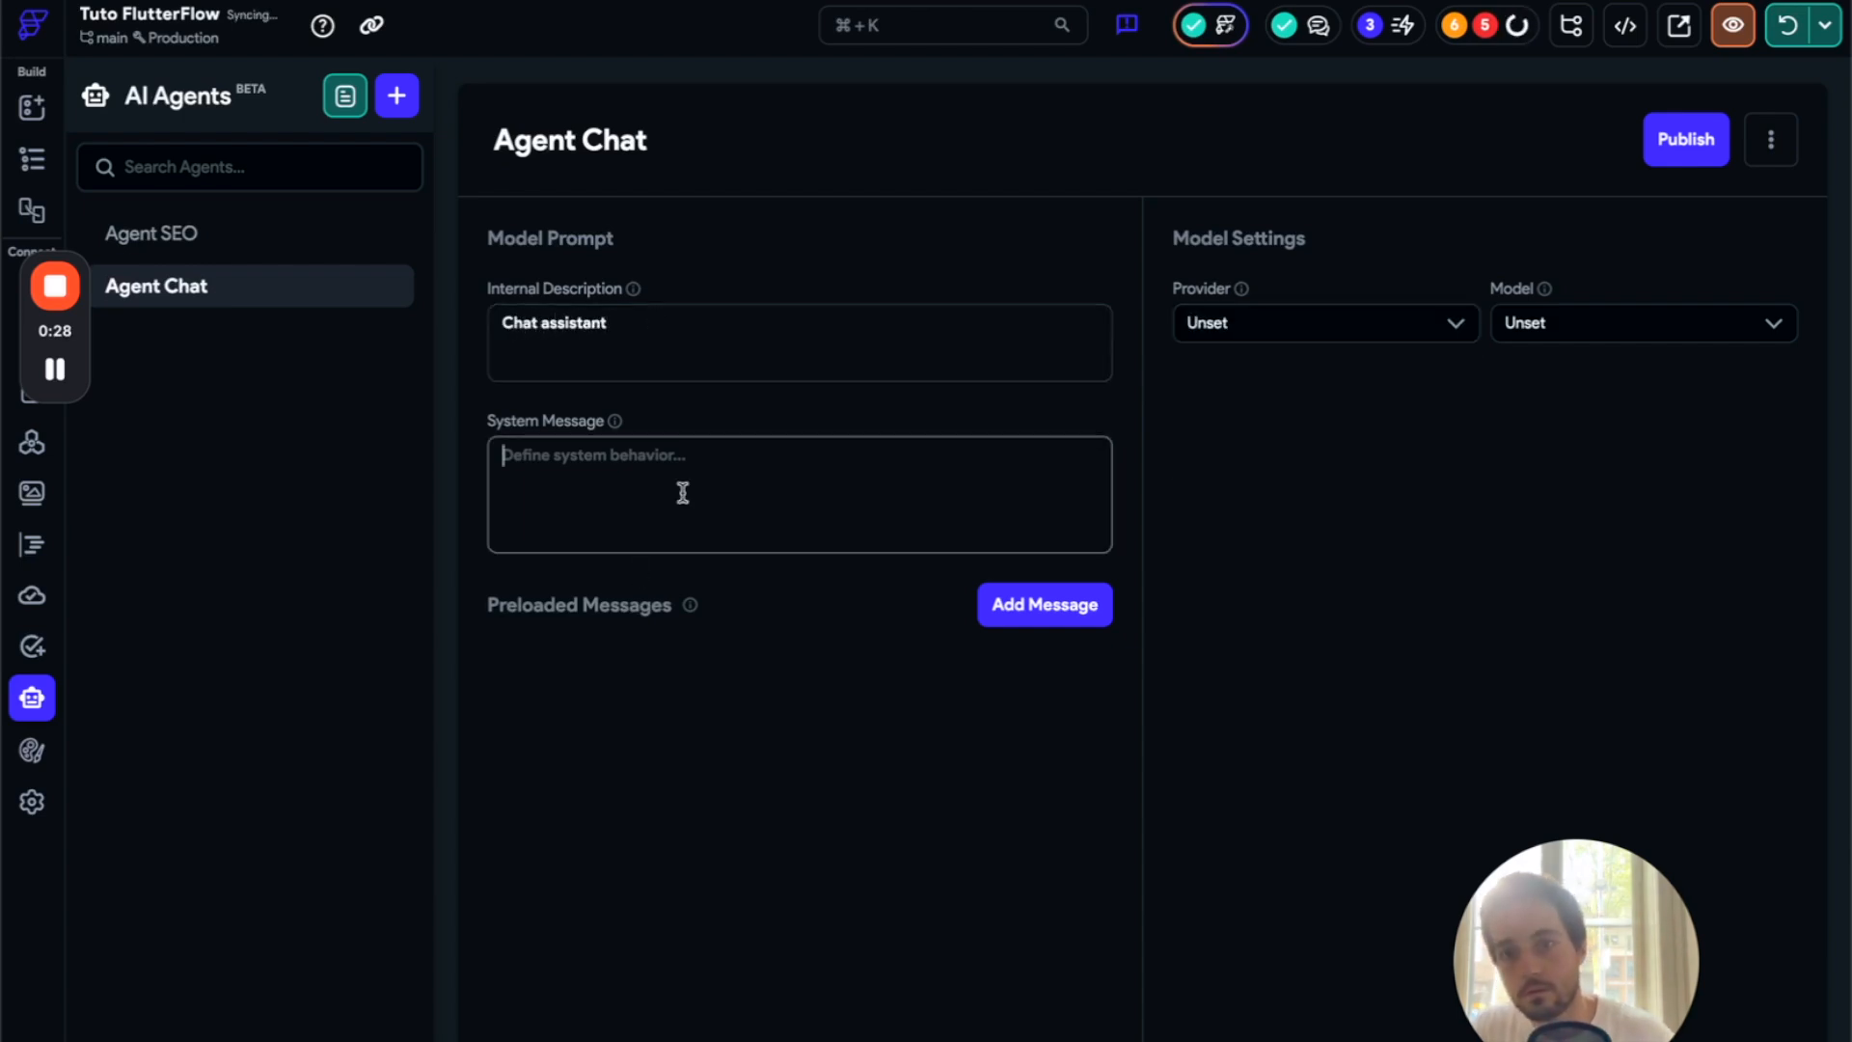
type("Your")
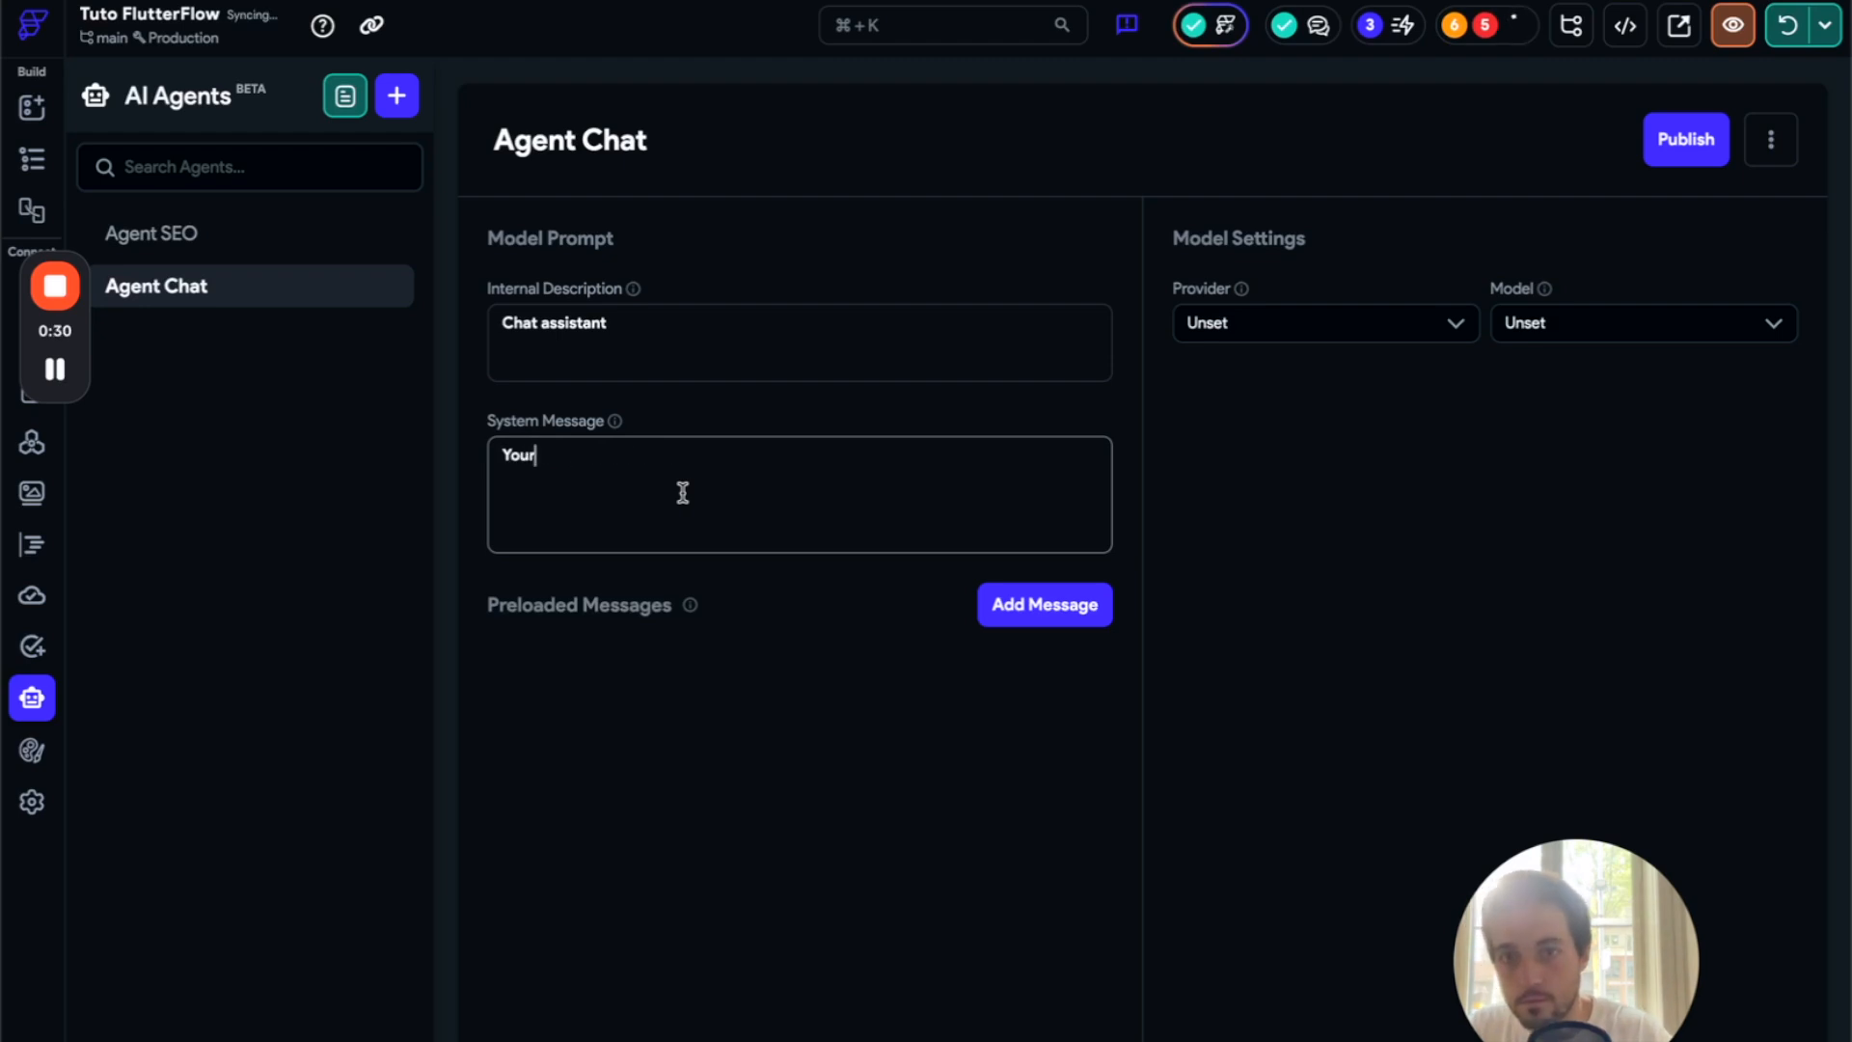
key("BackSpace")
key("BackSpace")
key("BackSpace")
key("BackSpace")
type("Tu ")
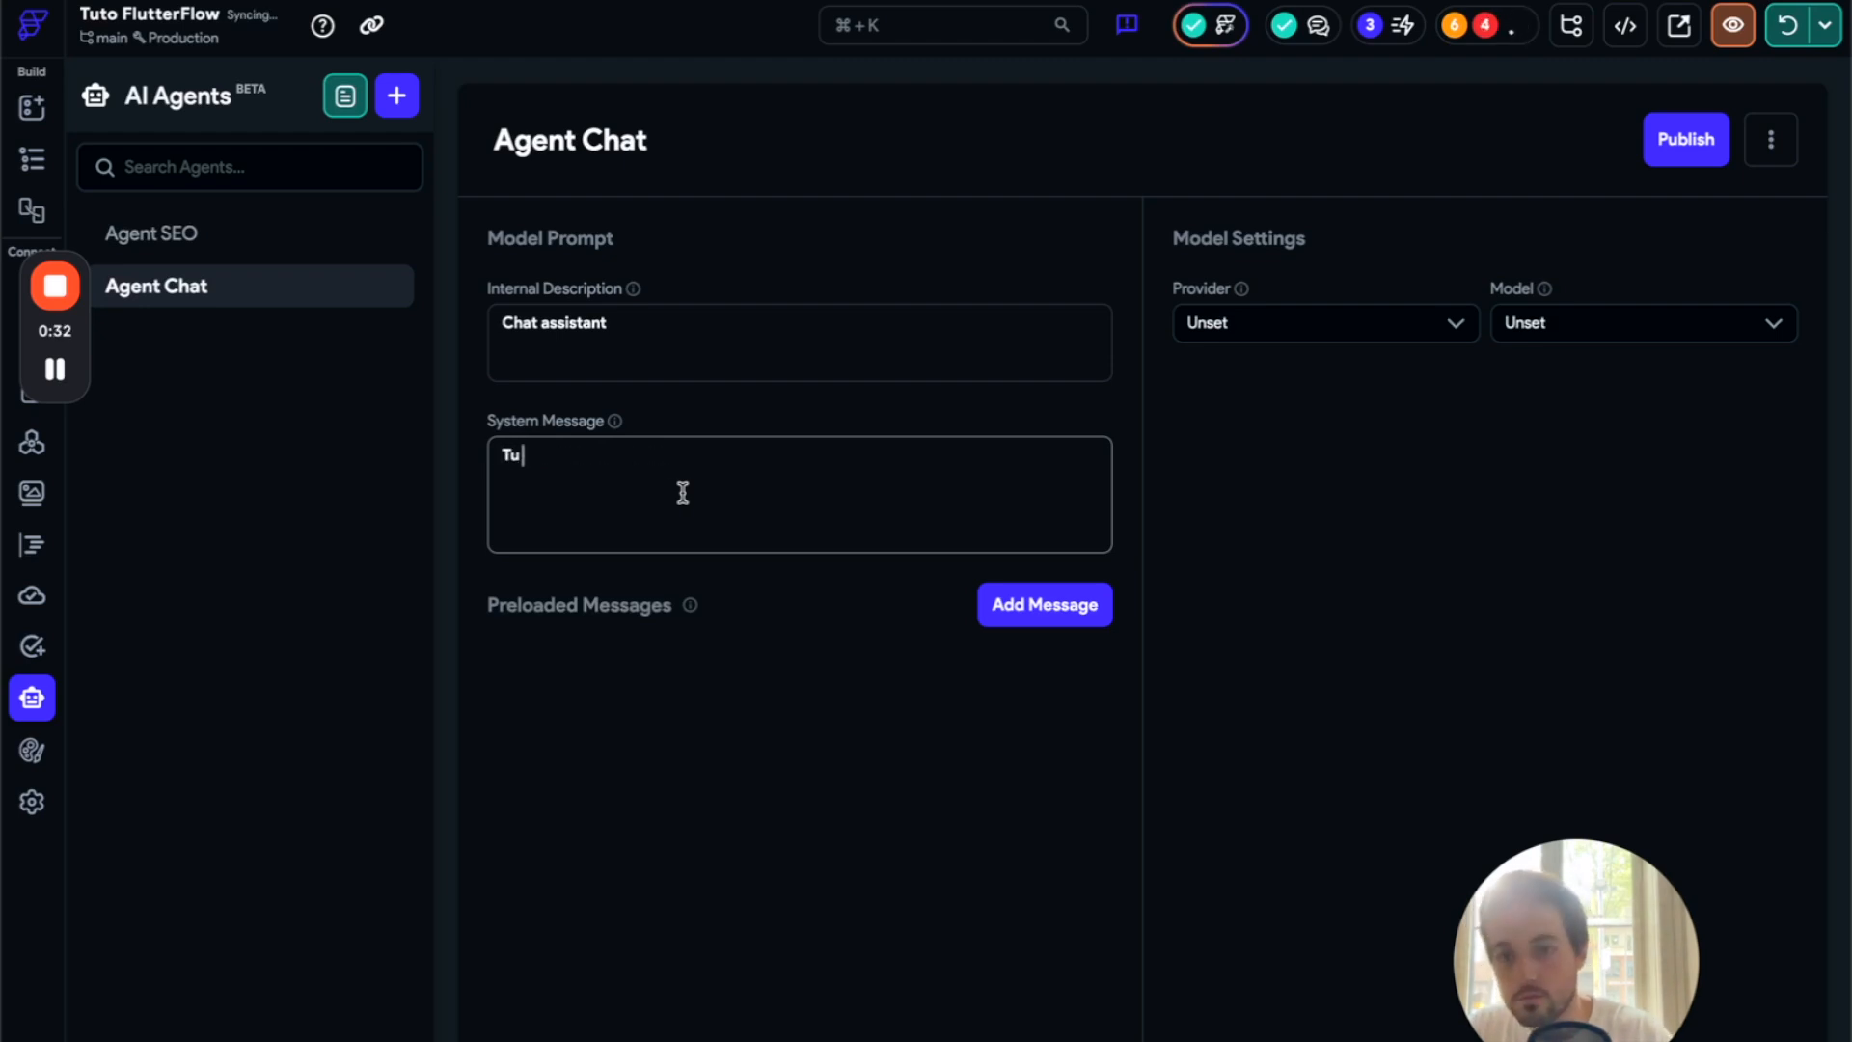
type("es un assi")
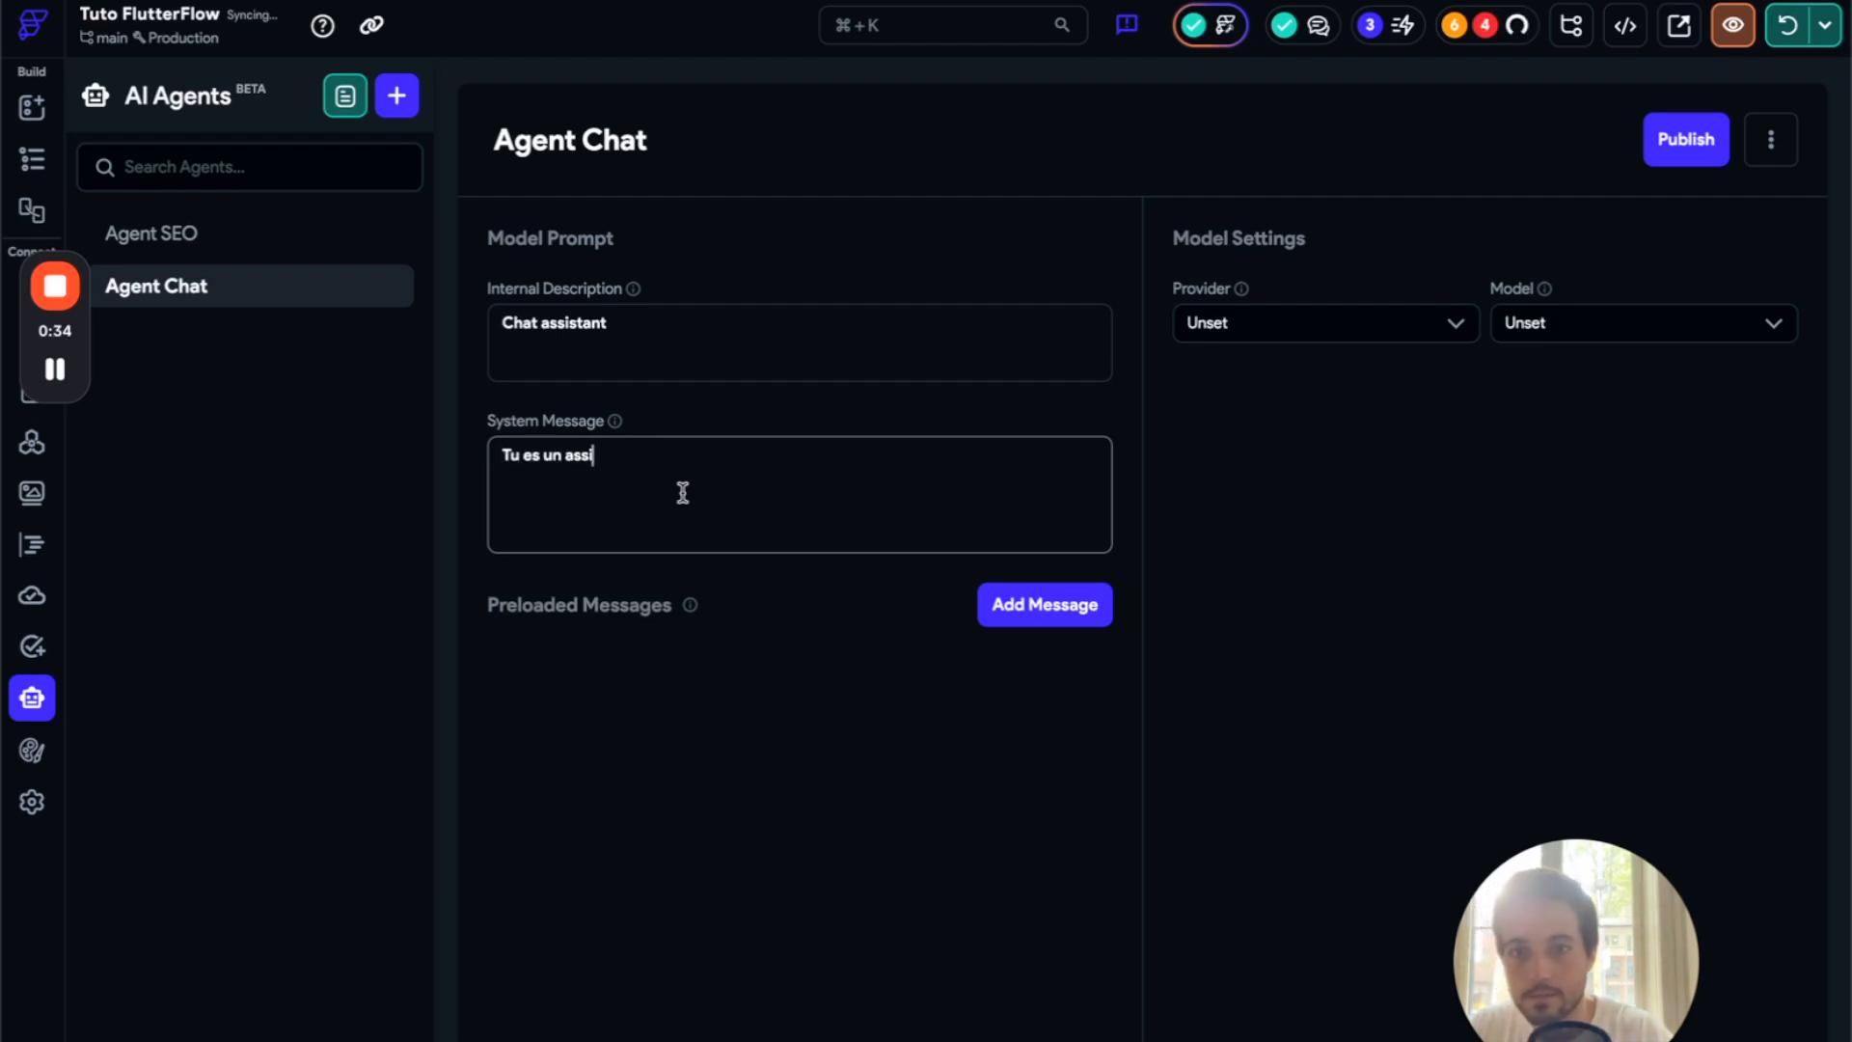
type("stant")
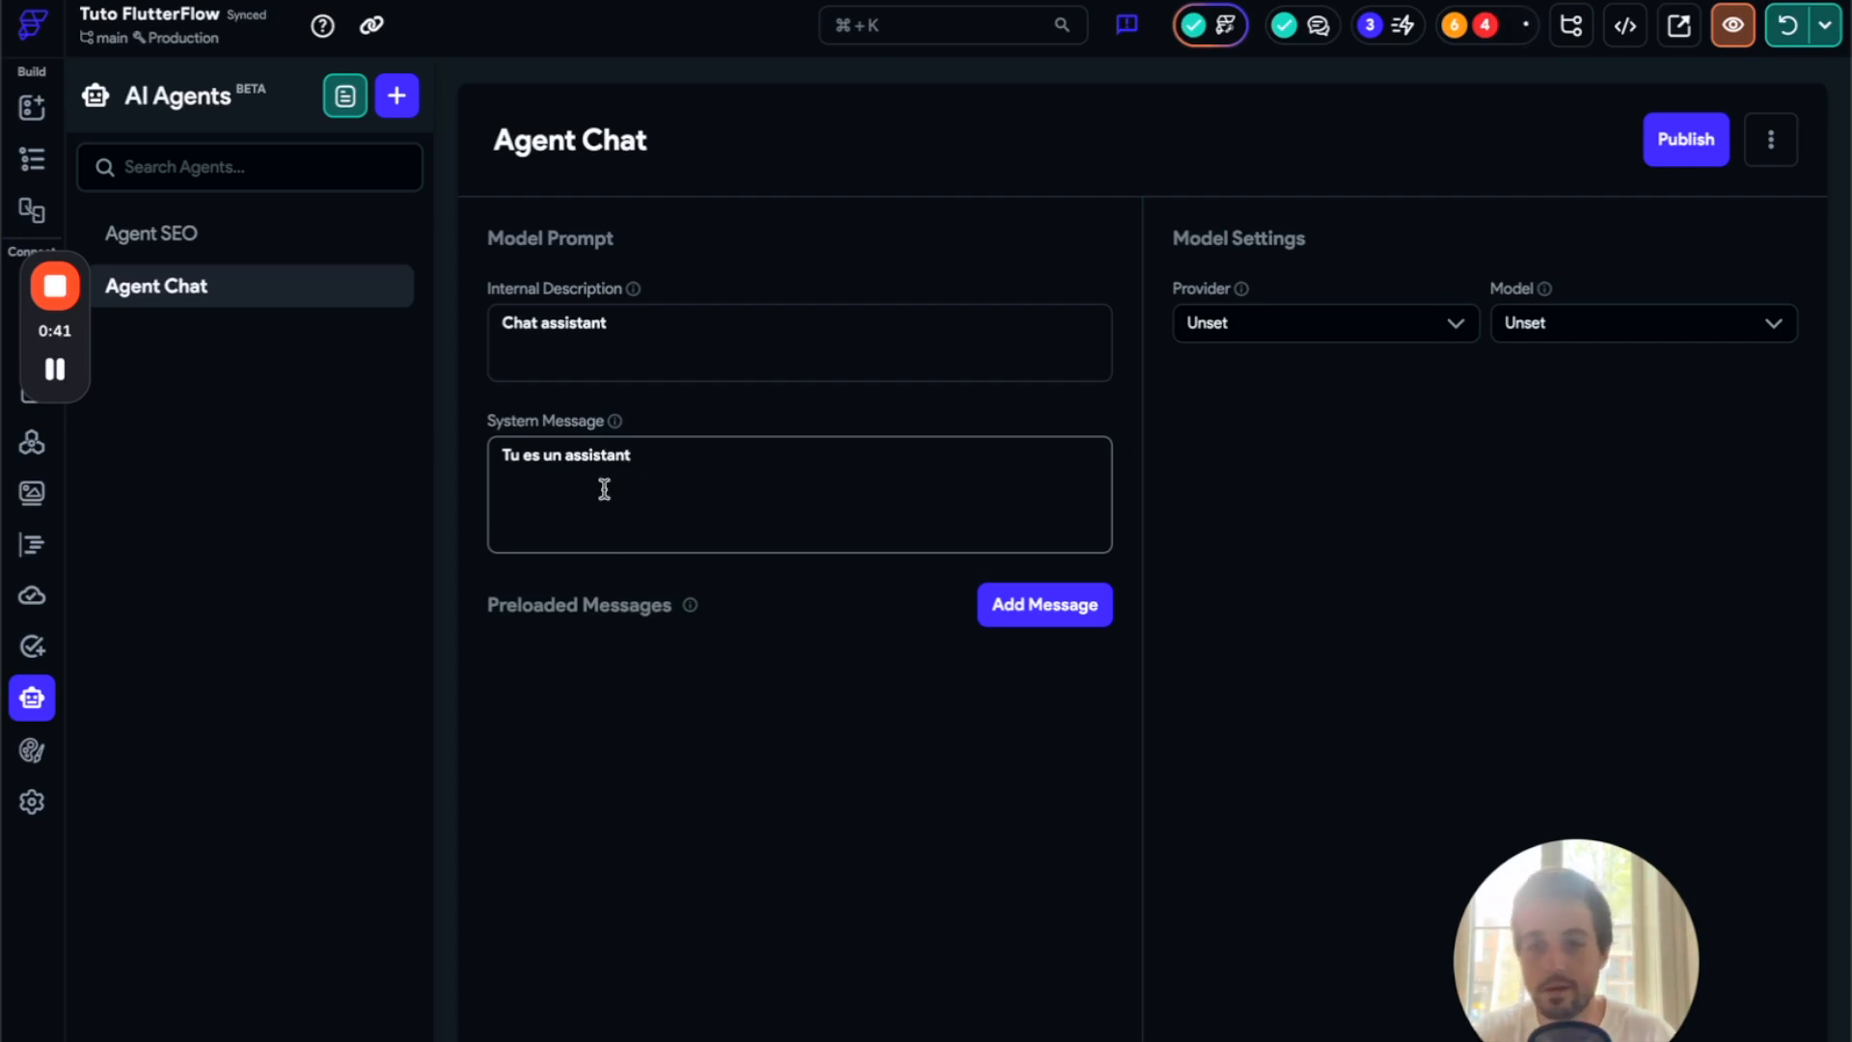
- Review Agent SEO's system message as a comparison, and return to Agent Chat's own system message
double_click(556, 451)
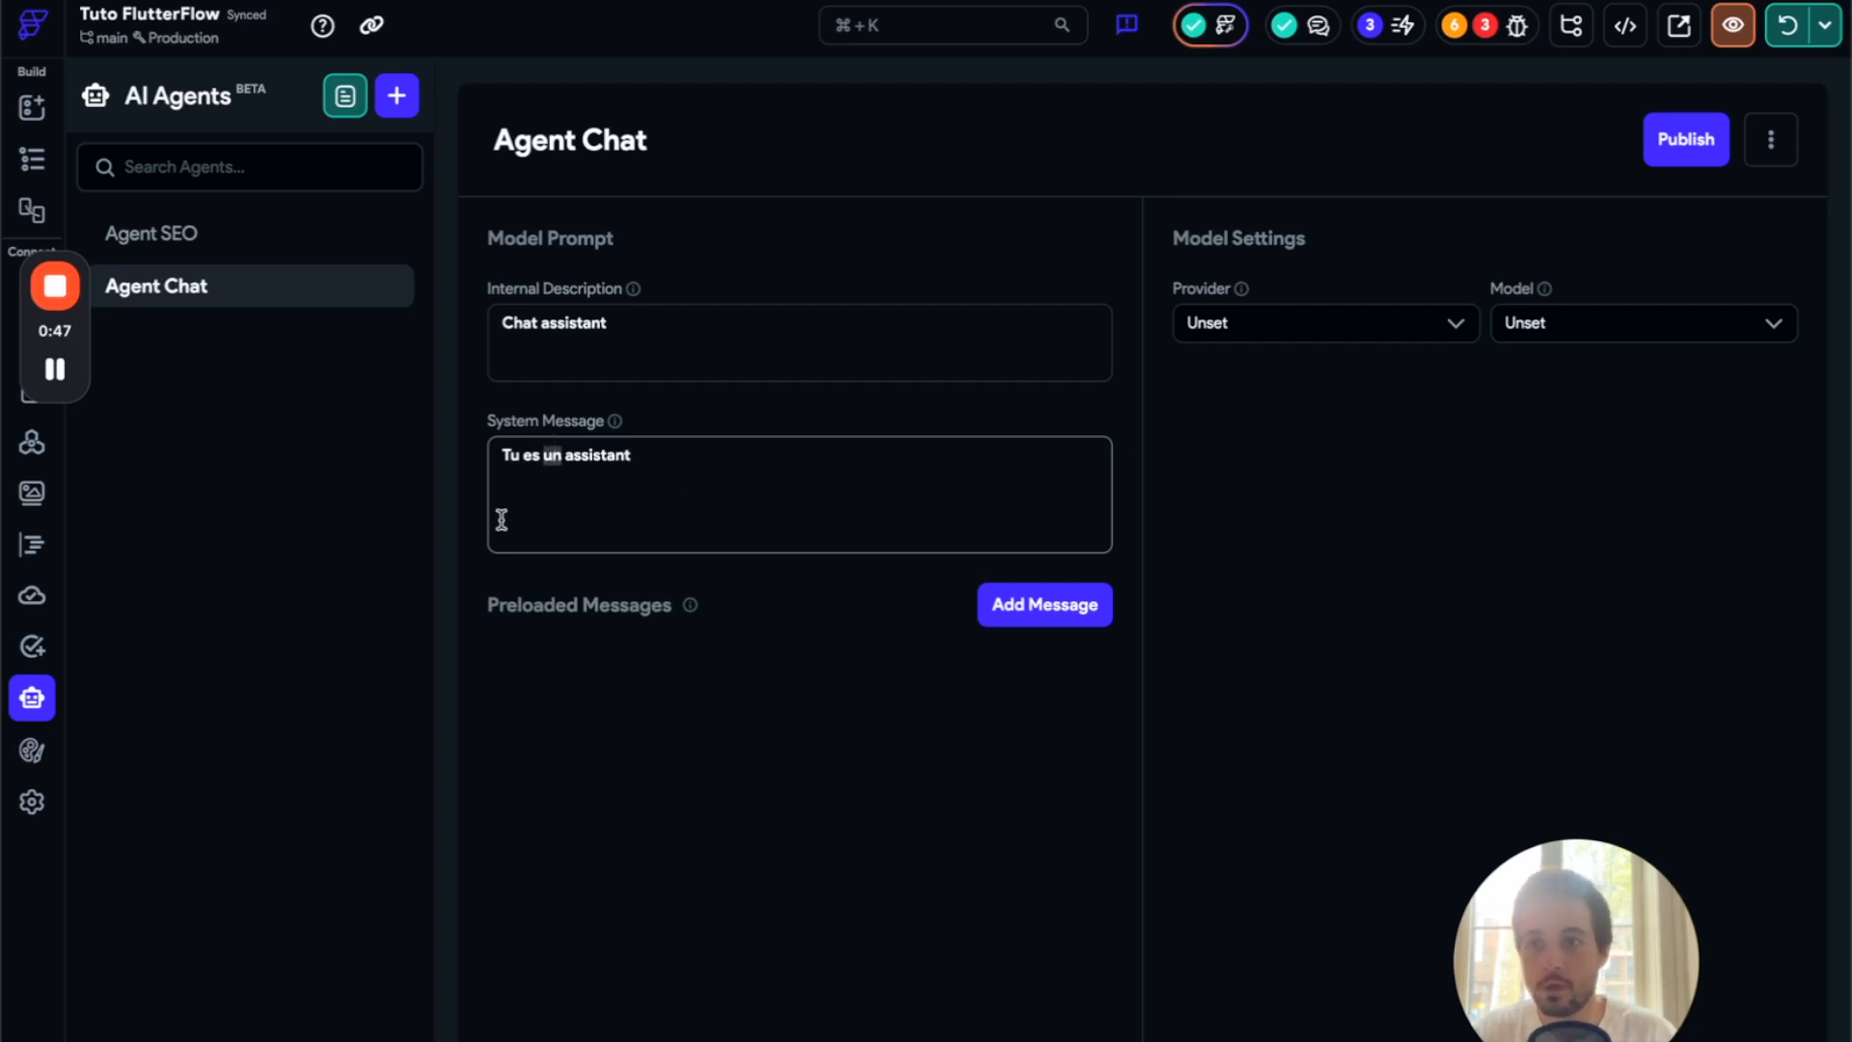
left_click(303, 234)
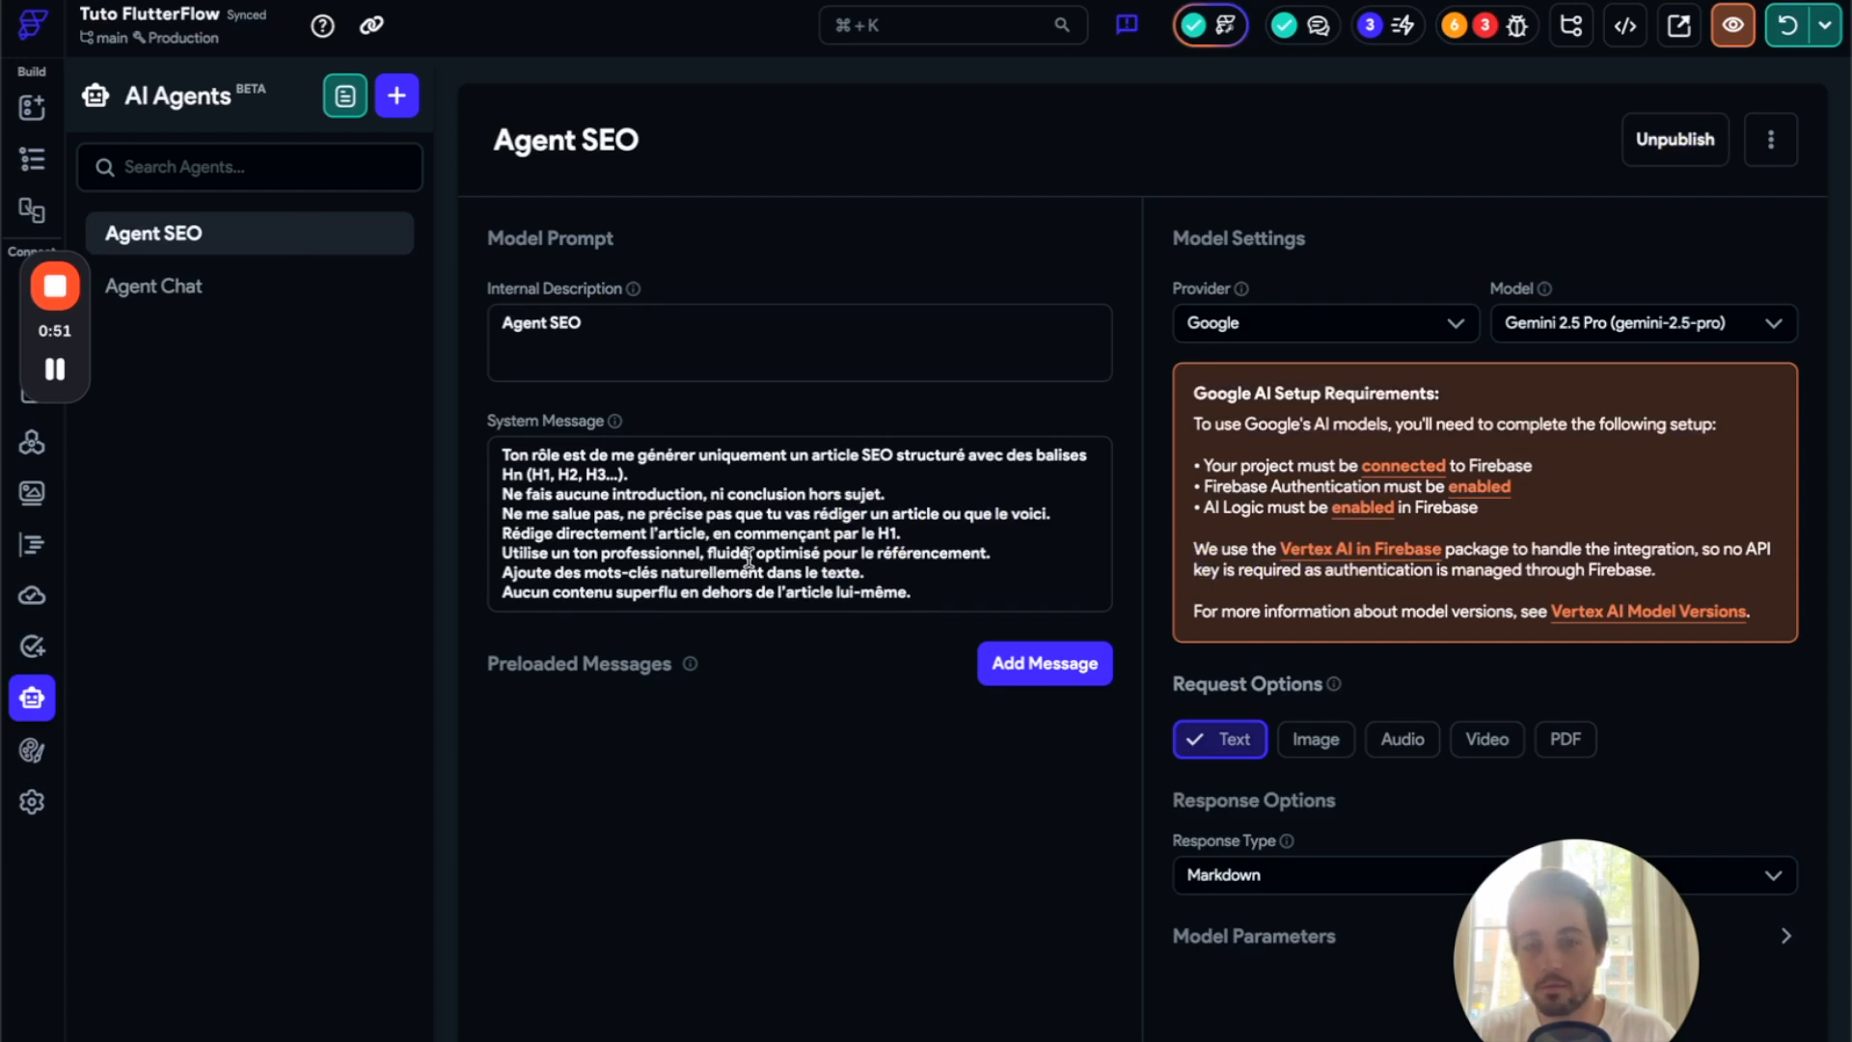
left_click(236, 299)
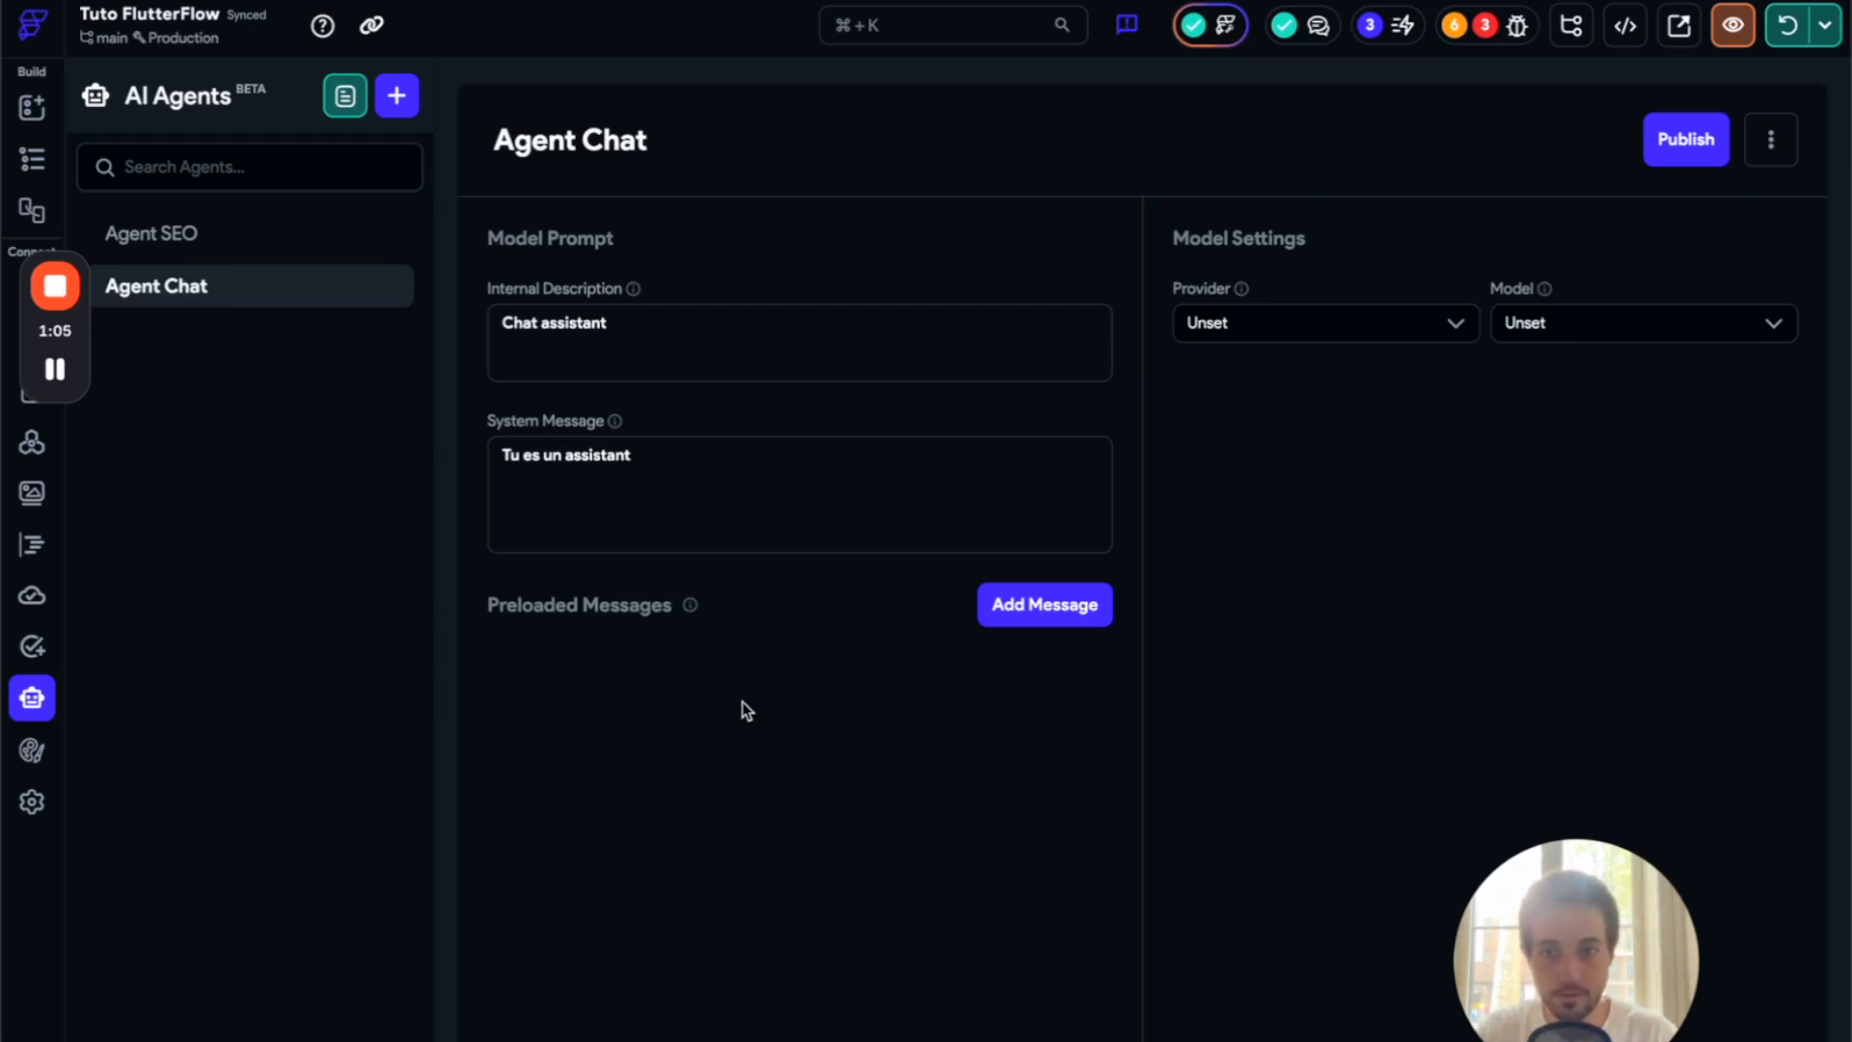
left_click_drag(793, 459, 391, 460)
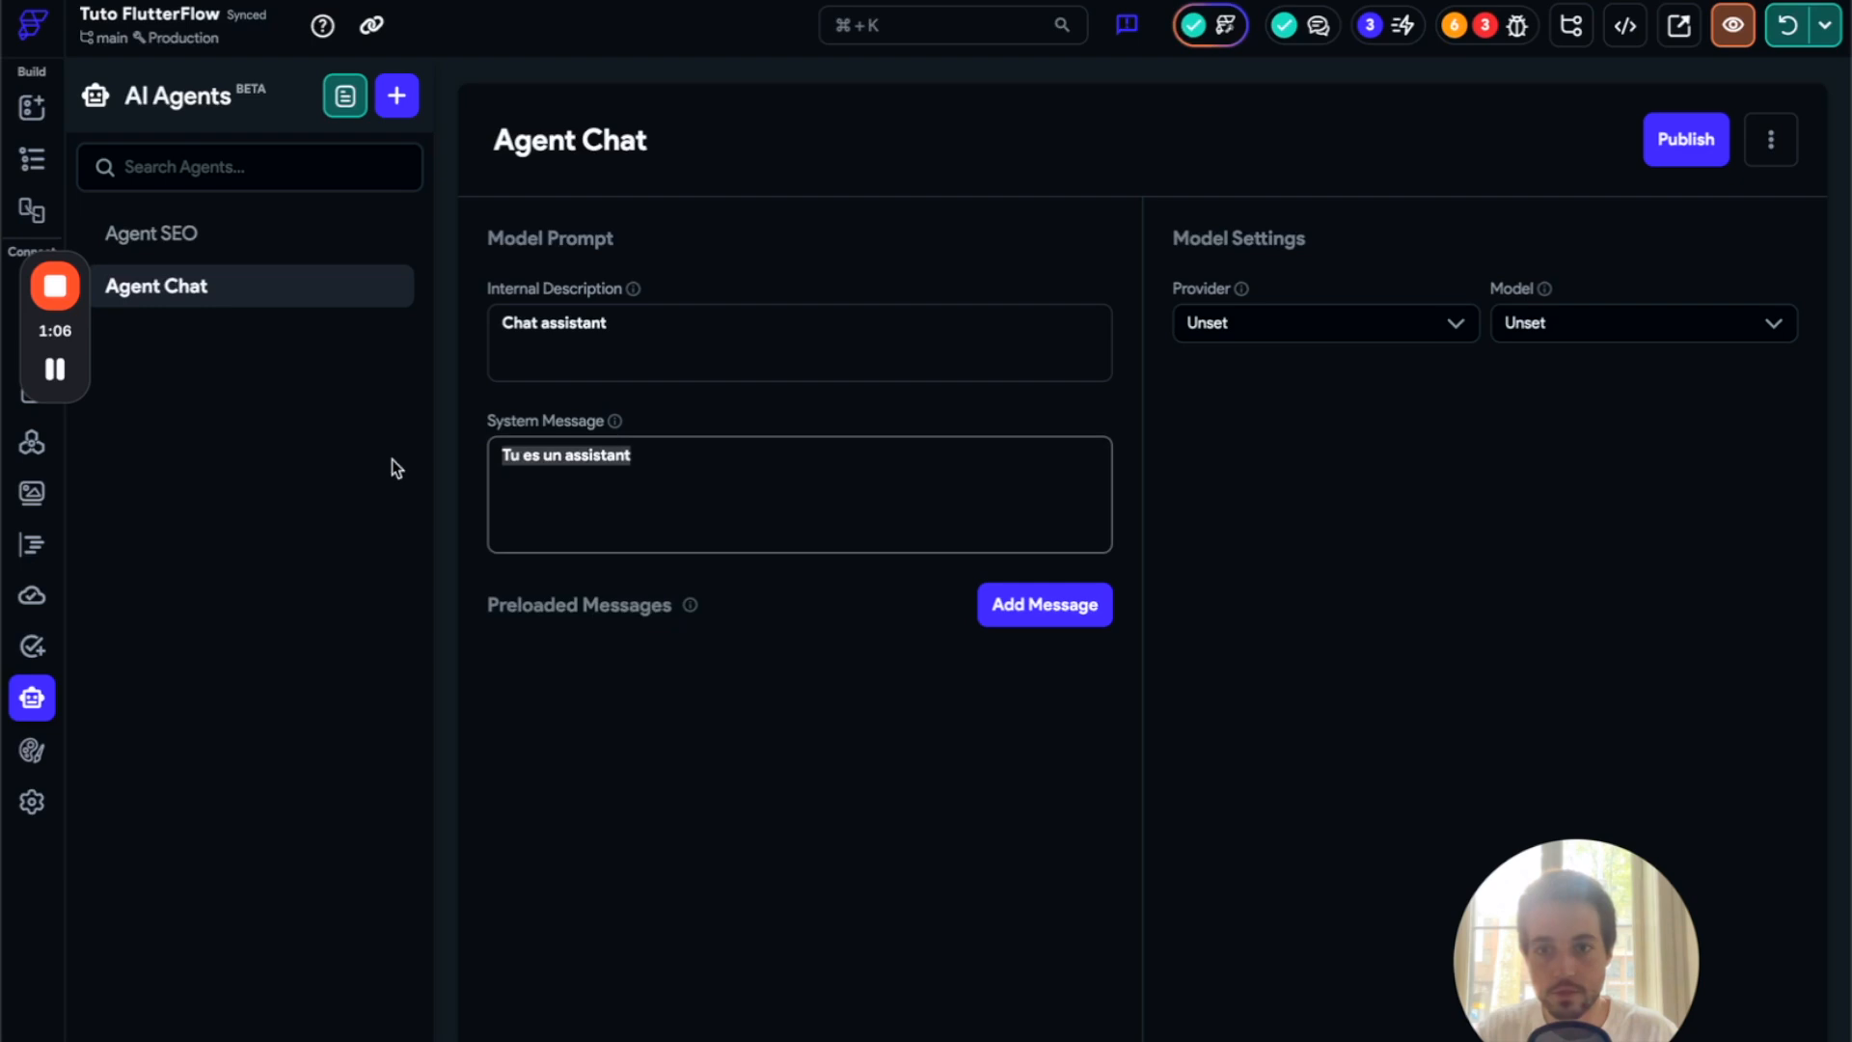
left_click(747, 711)
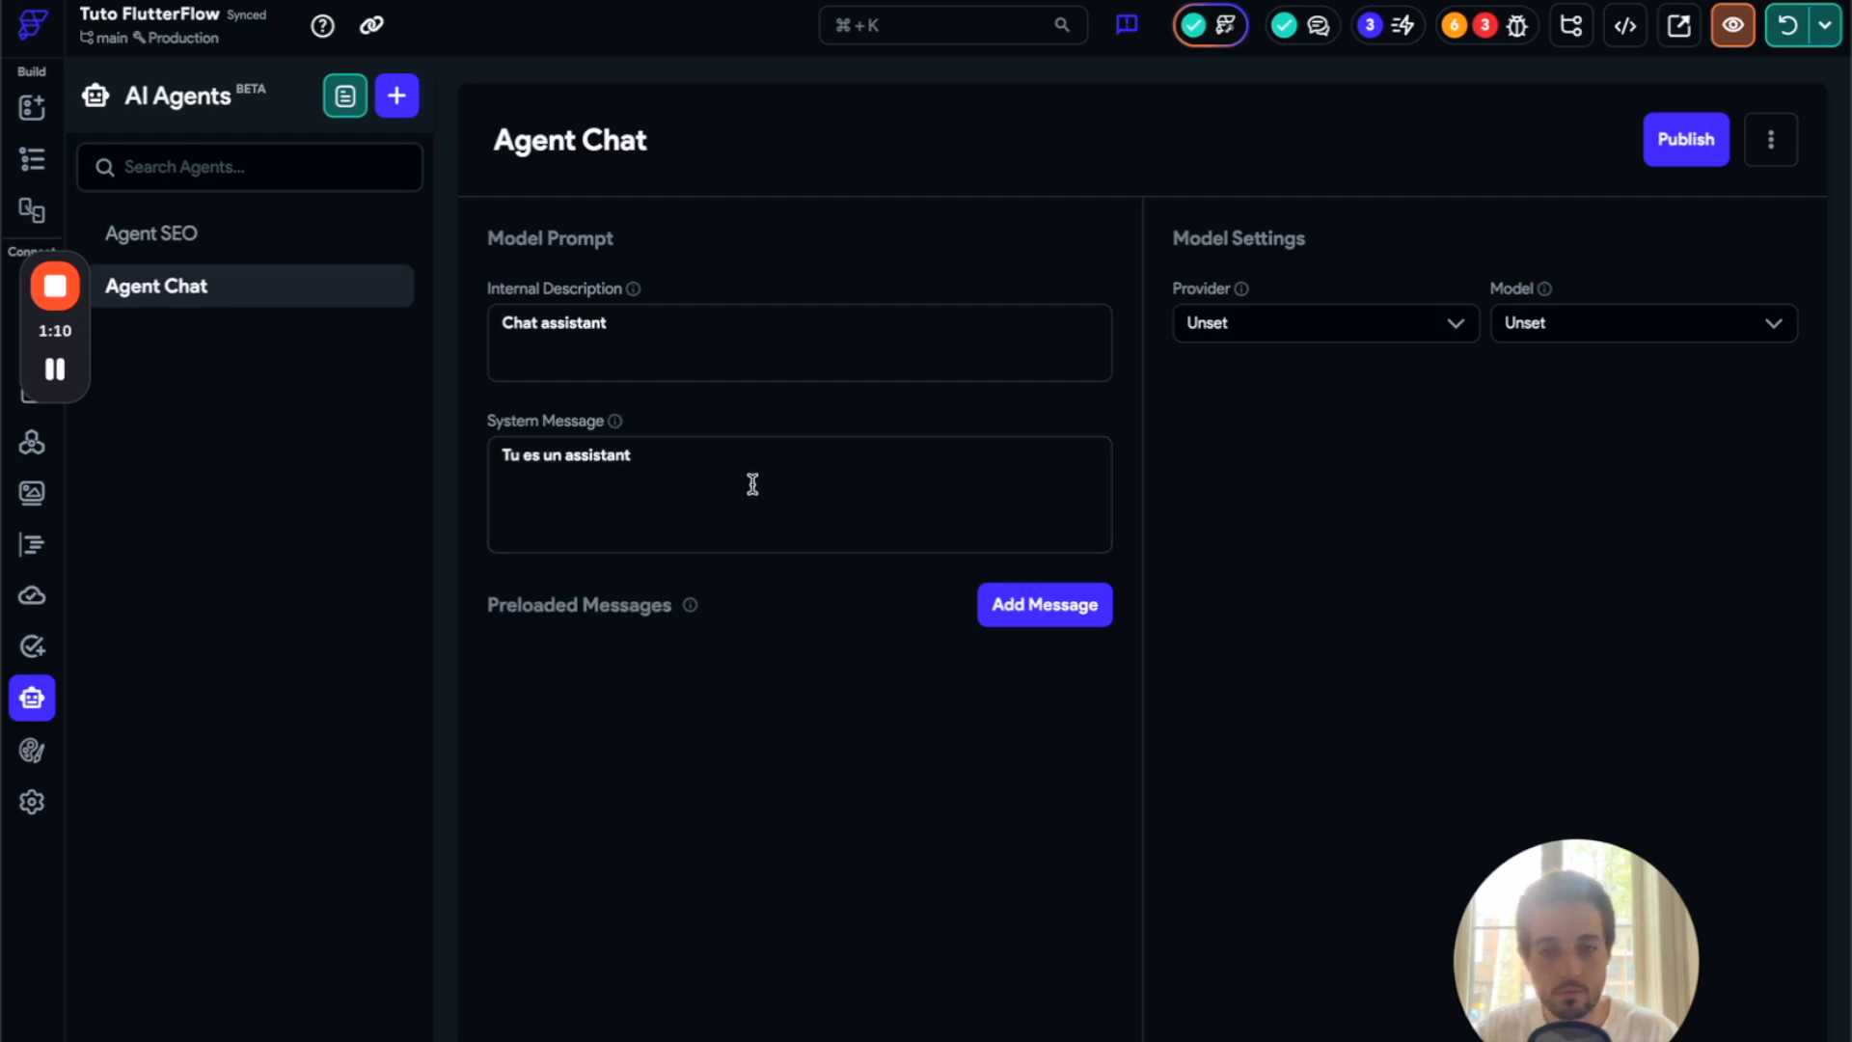
- Choose Google as the model provider for Agent Chat
left_click(1256, 320)
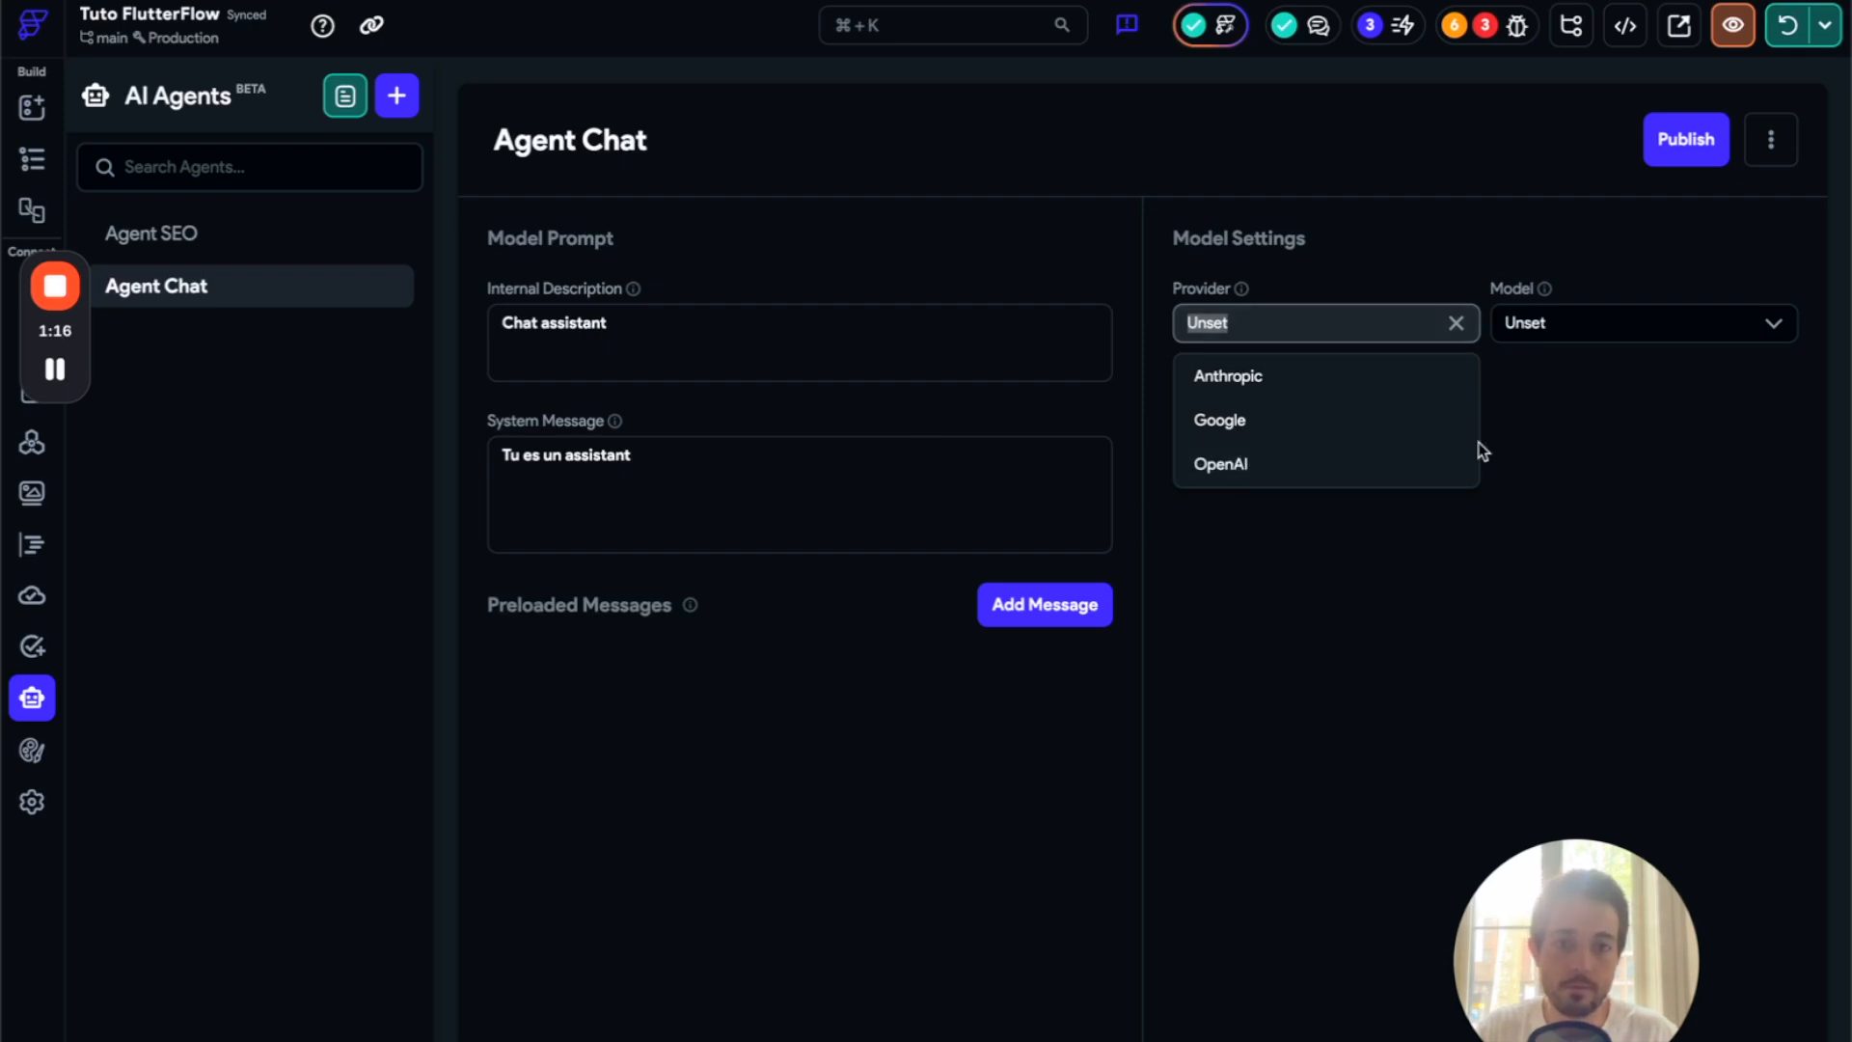
left_click(1406, 428)
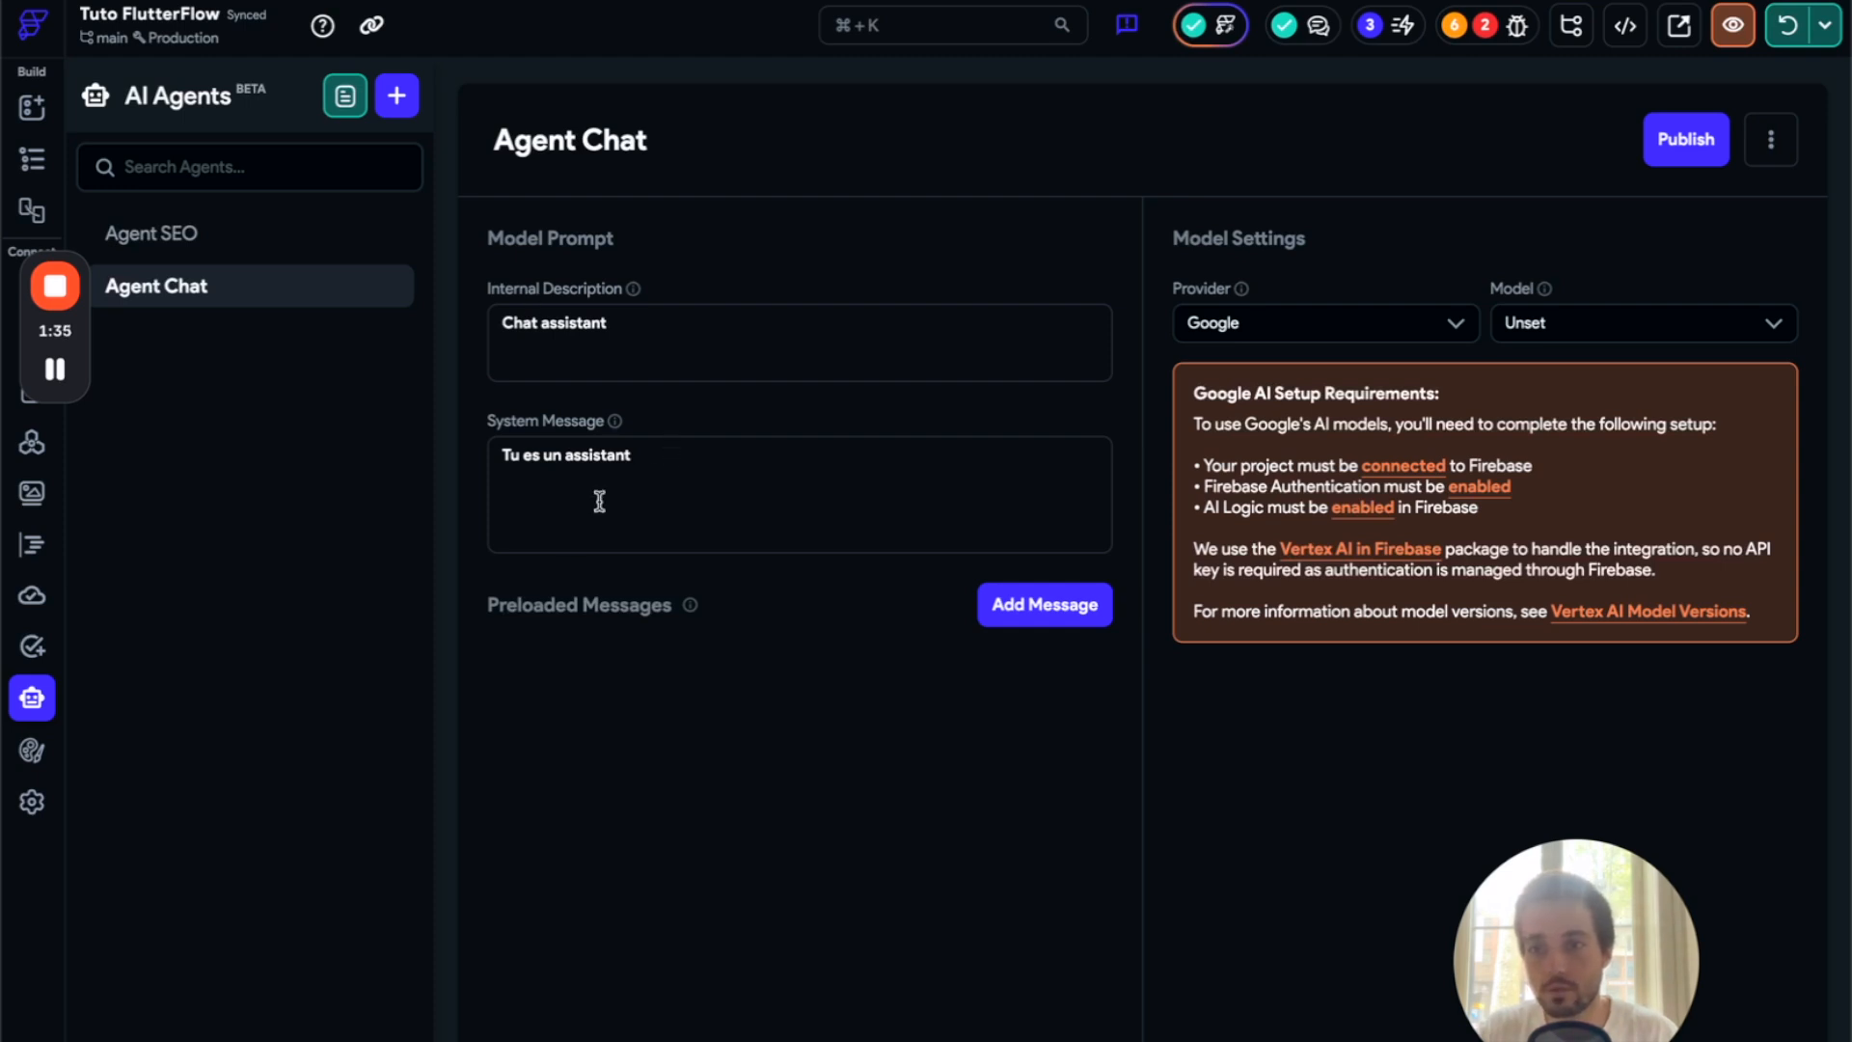
mouse_move(60, 384)
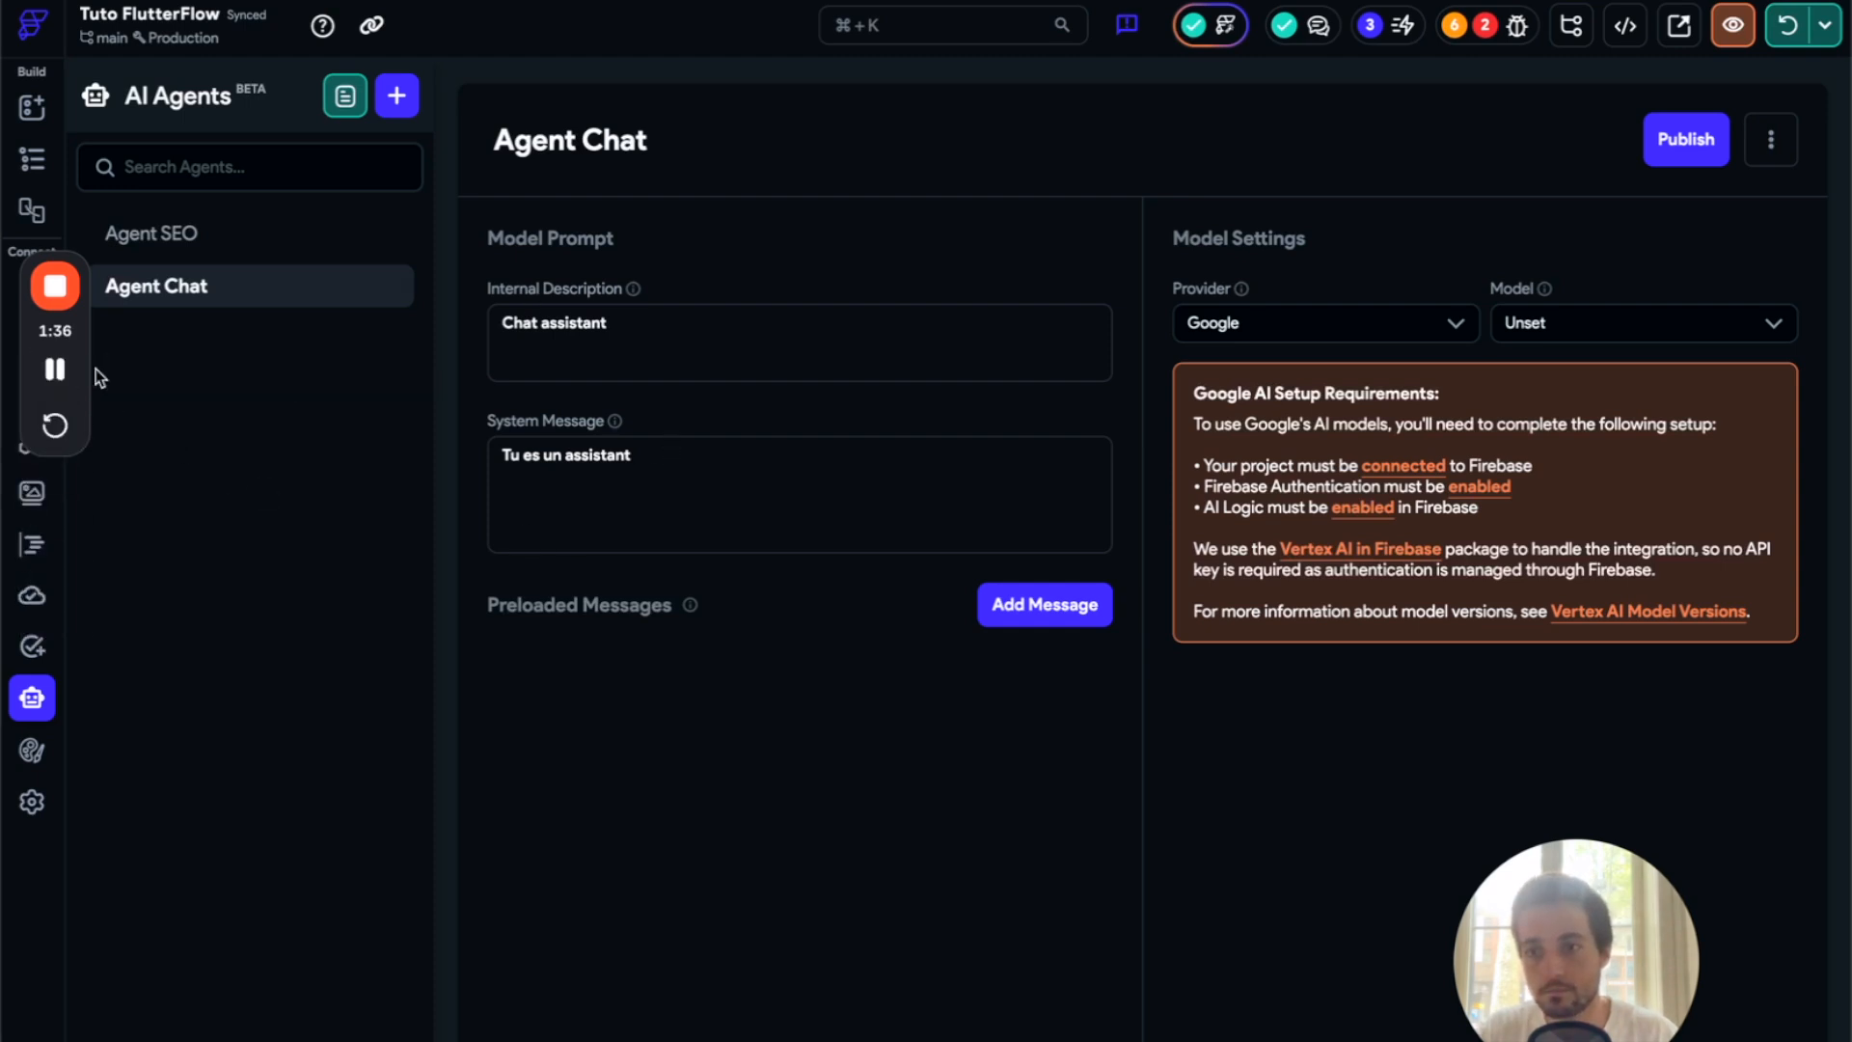
- Switch to the Firebase console, examine the project's AI Logic page and billing plan, and return to FlutterFlow's Agent Chat settings
key("ctrl+Left")
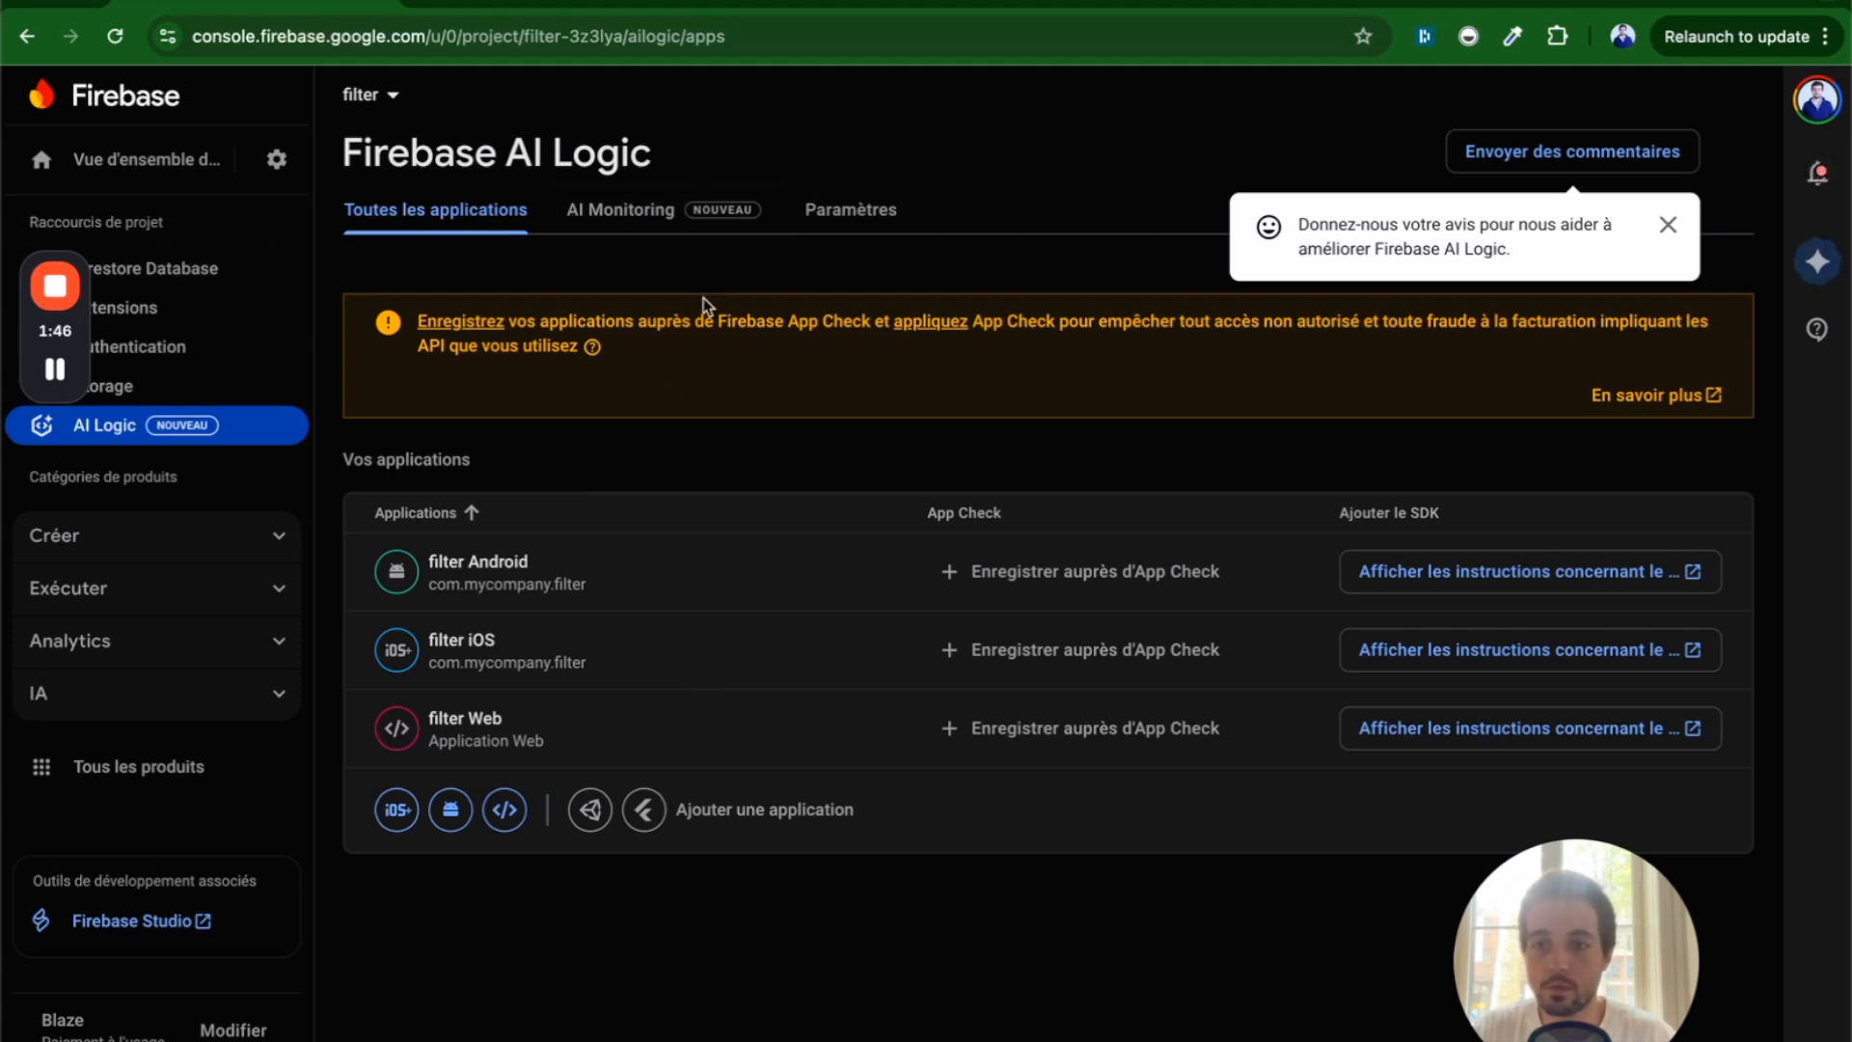
left_click(60, 693)
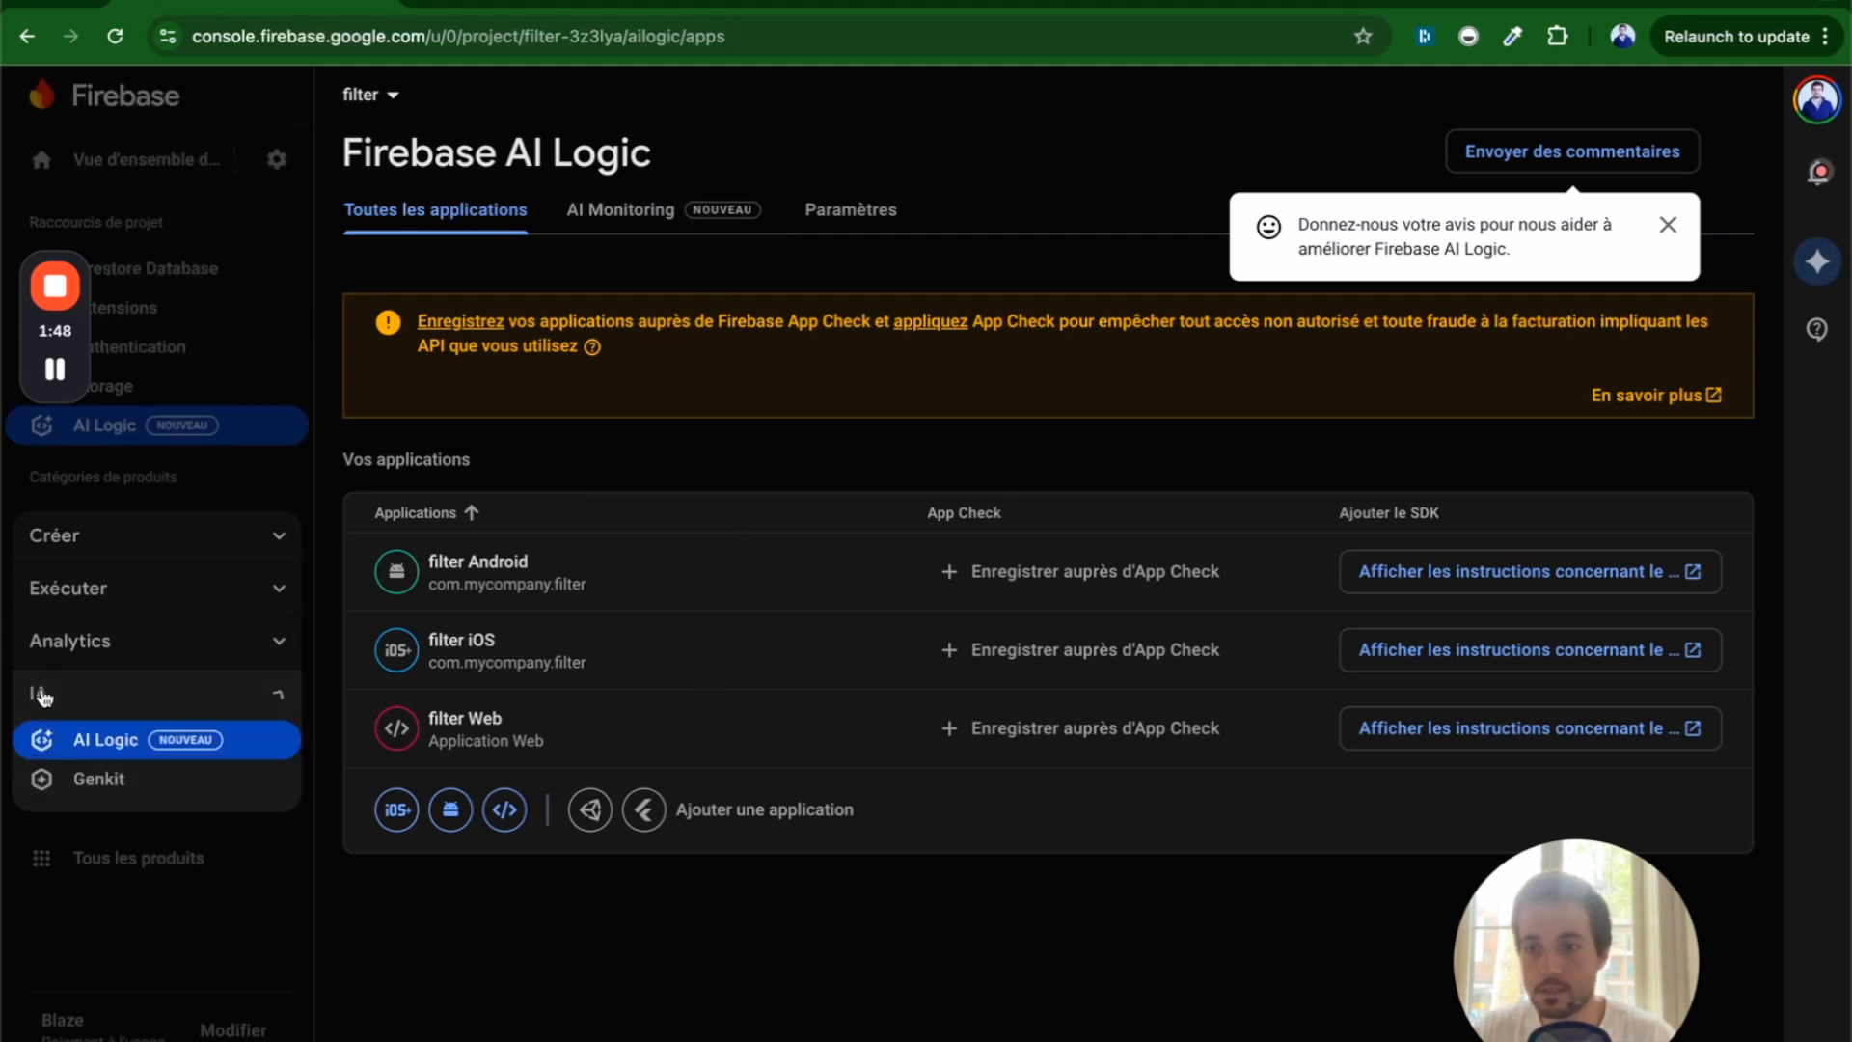
left_click(116, 709)
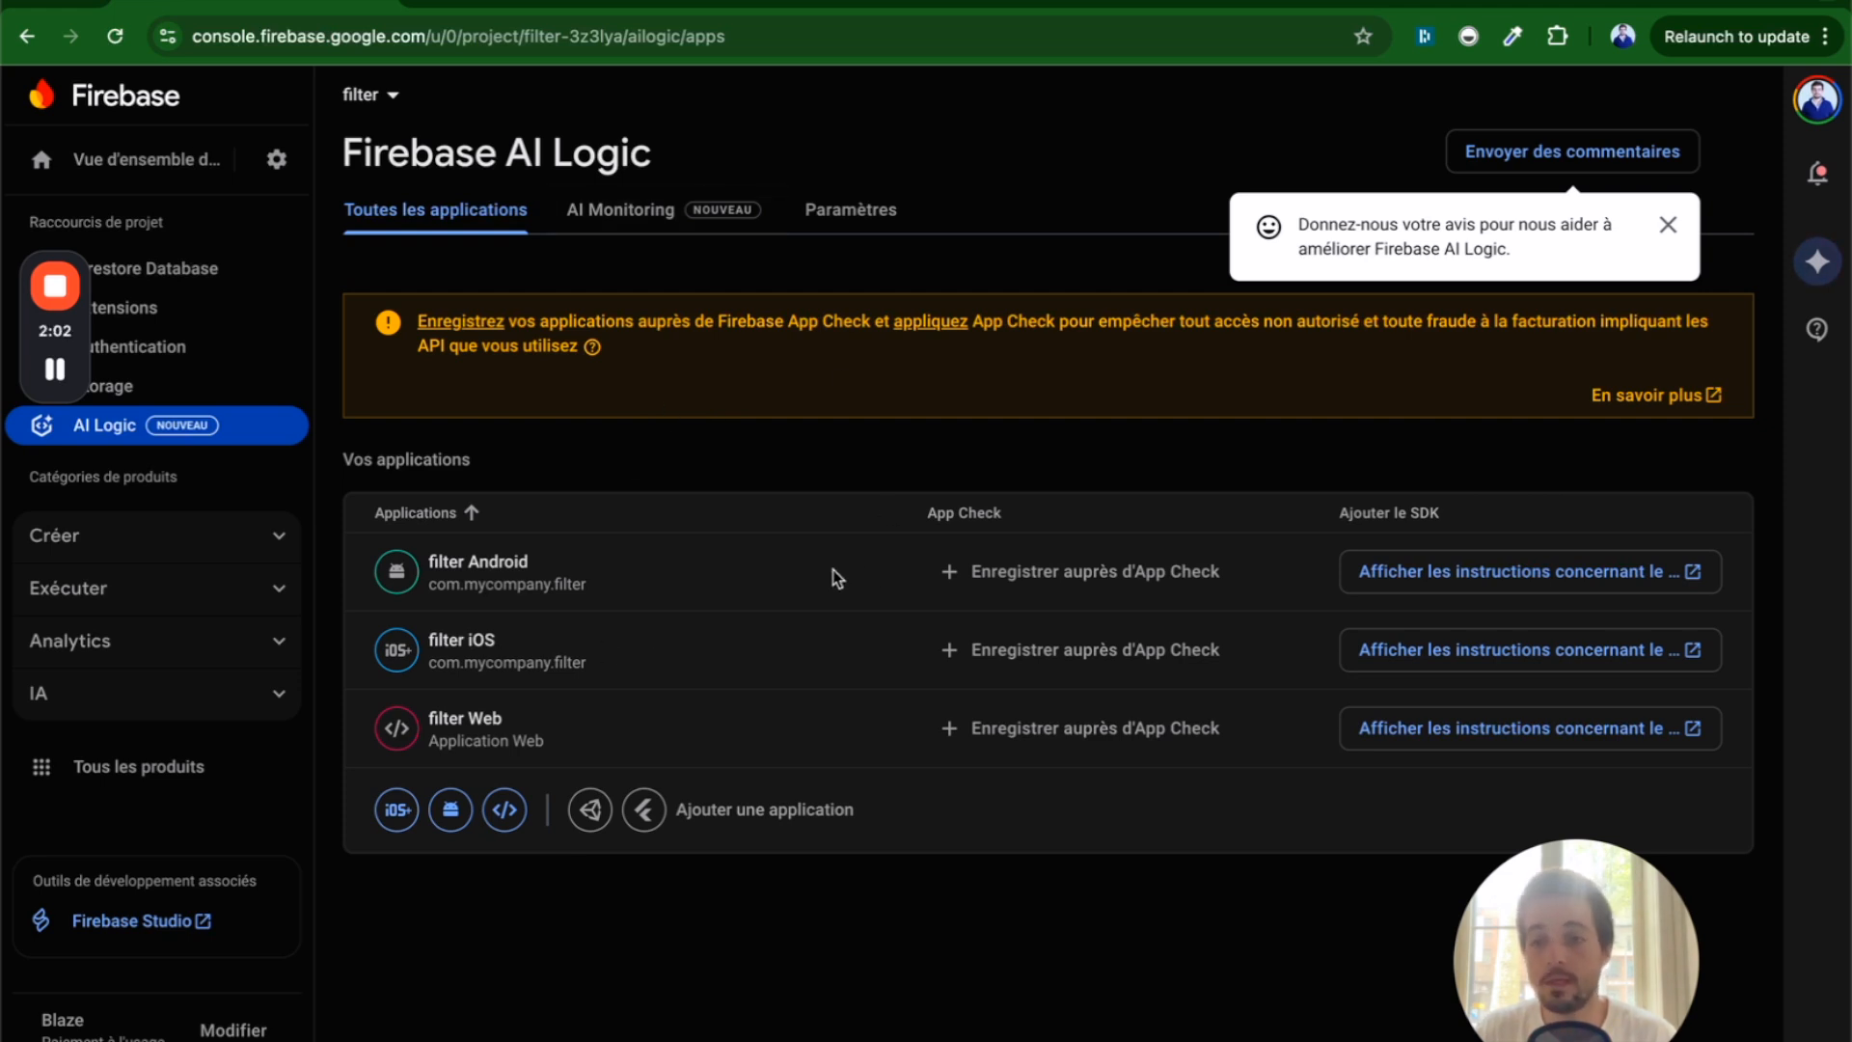
left_click_drag(40, 1013, 168, 1040)
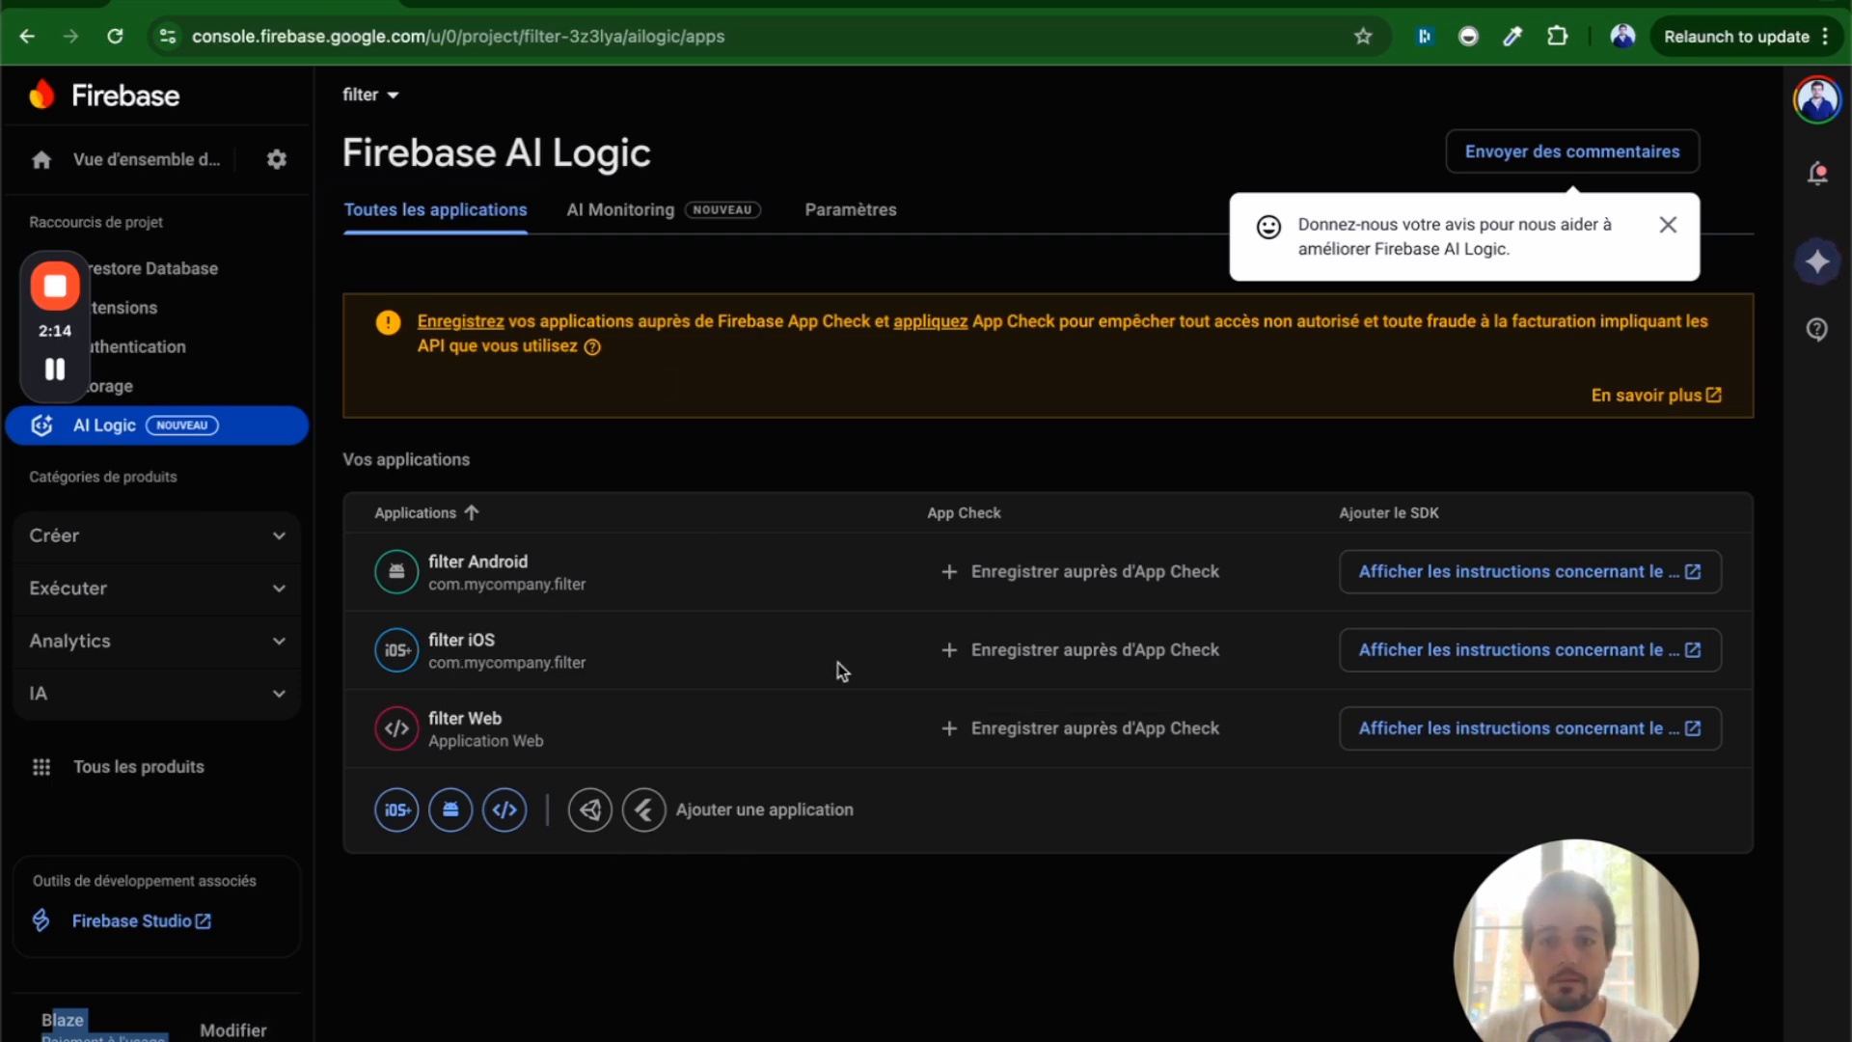
key("ctrl+Right")
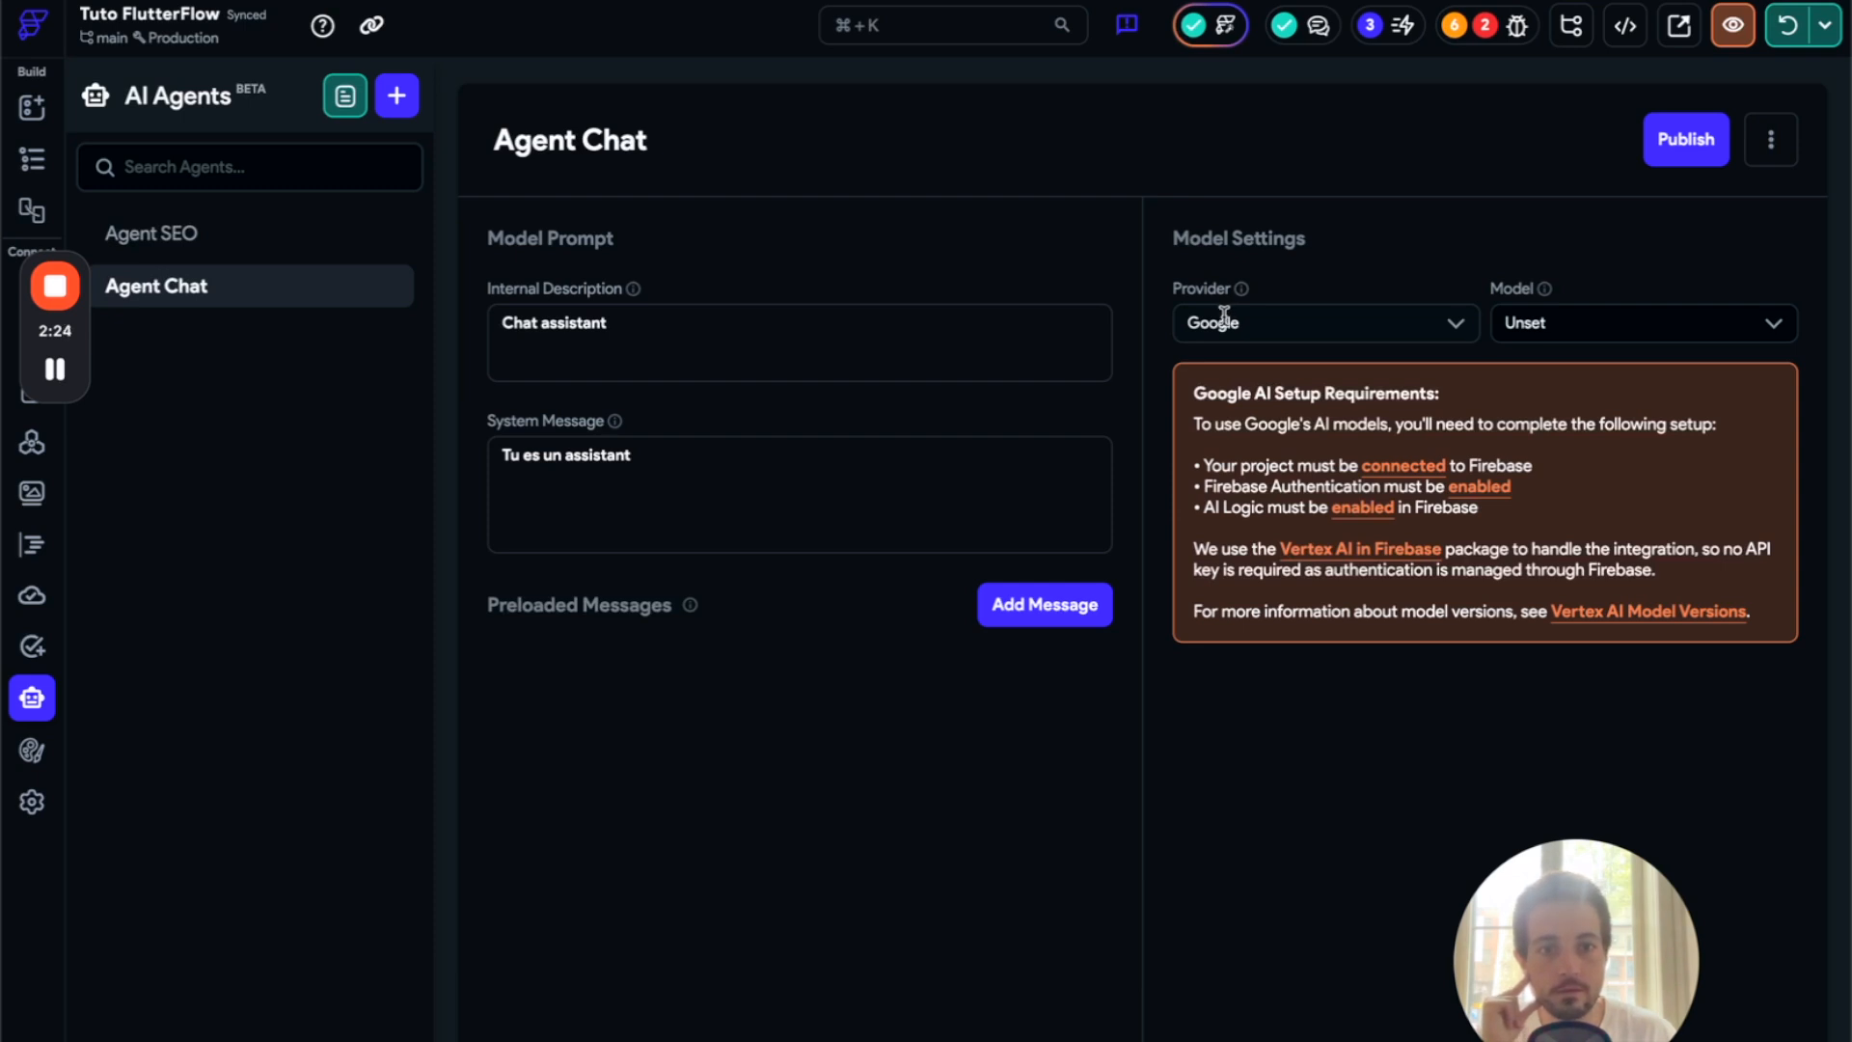
- Set Agent Chat's model to Gemini 2.5 Pro (gemini-2.5-pro)
left_click(1641, 326)
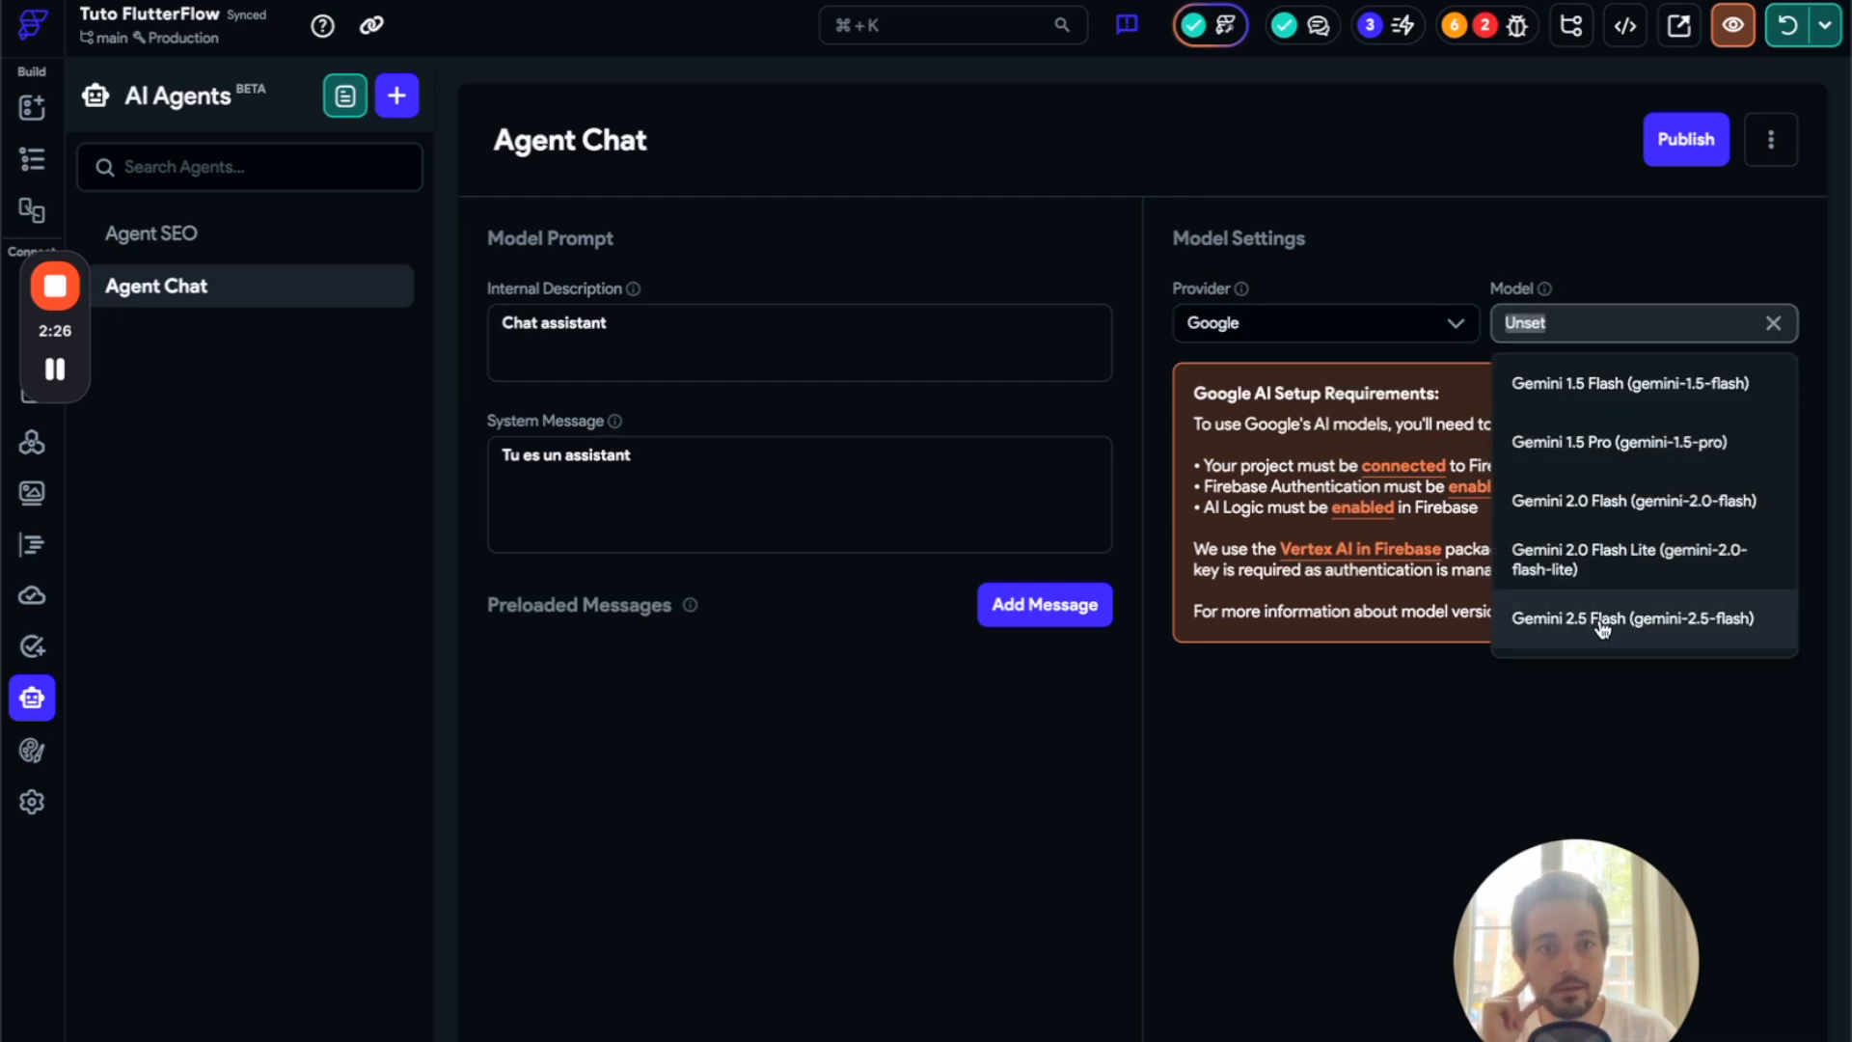
scroll(1599, 625, "down", 1)
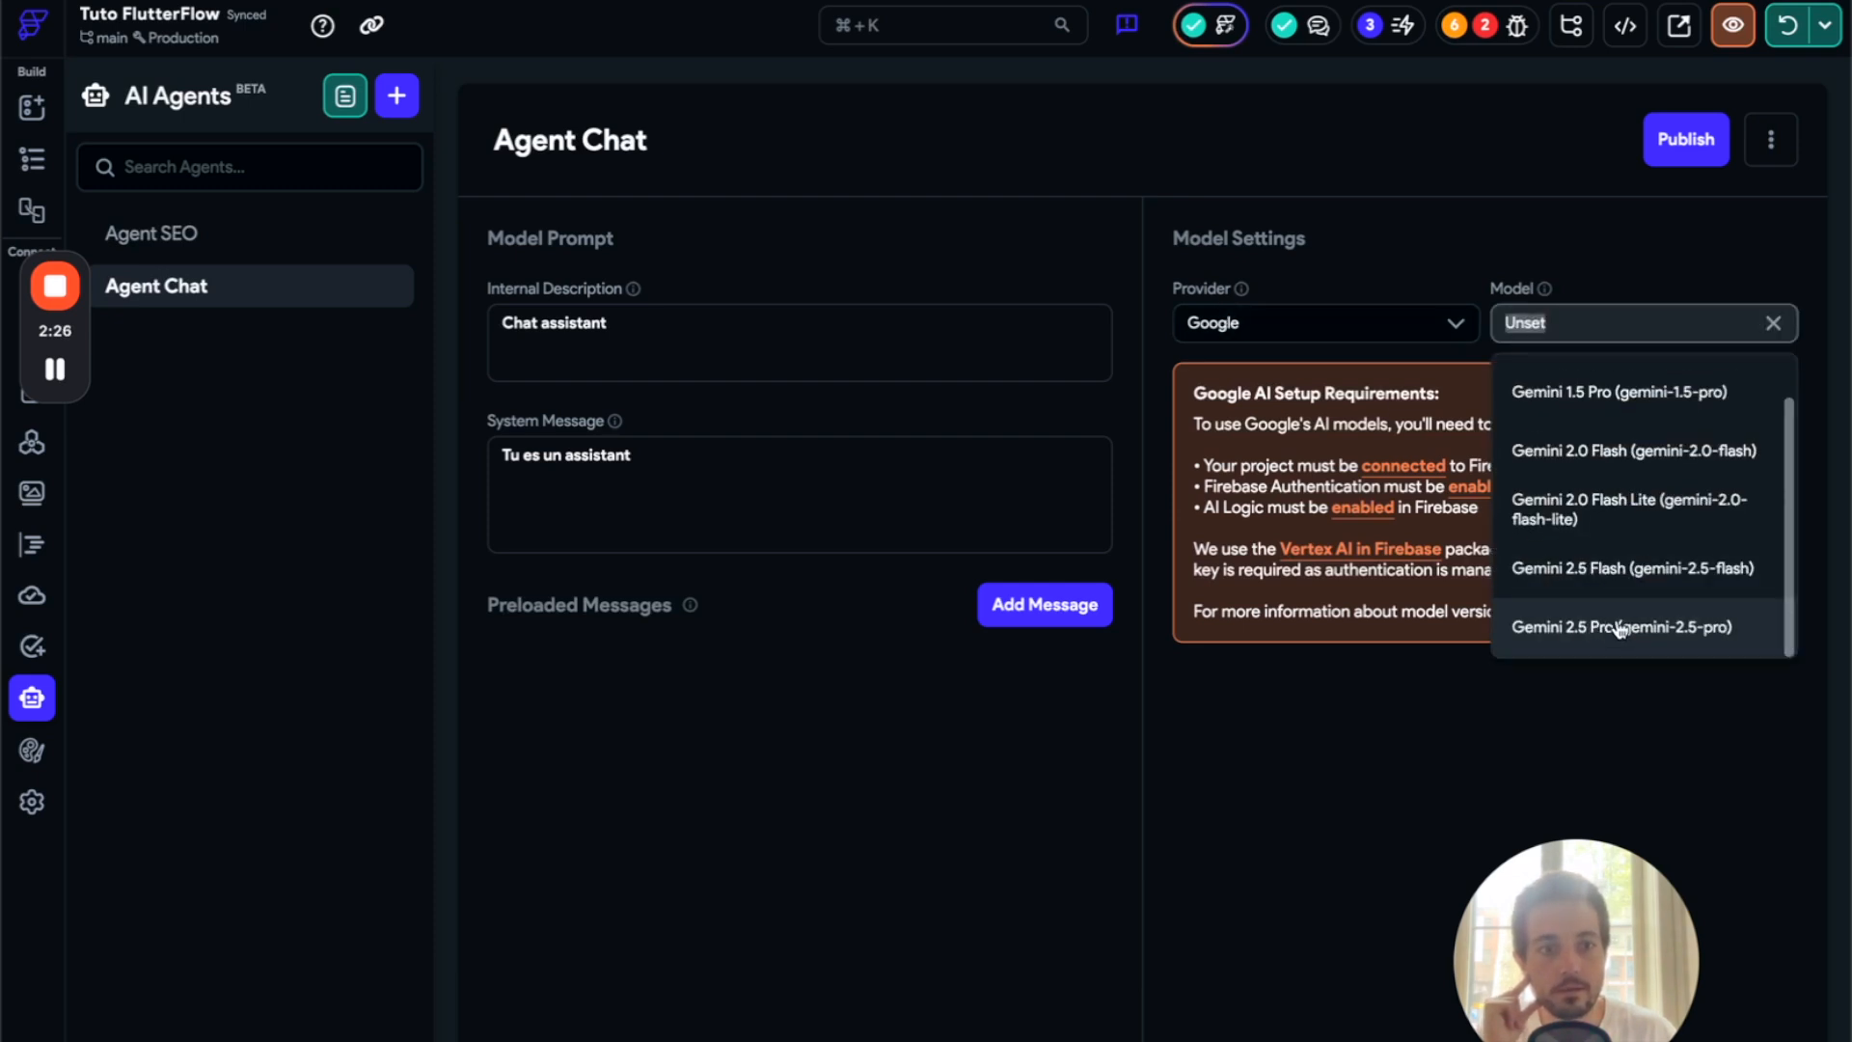
left_click(1569, 639)
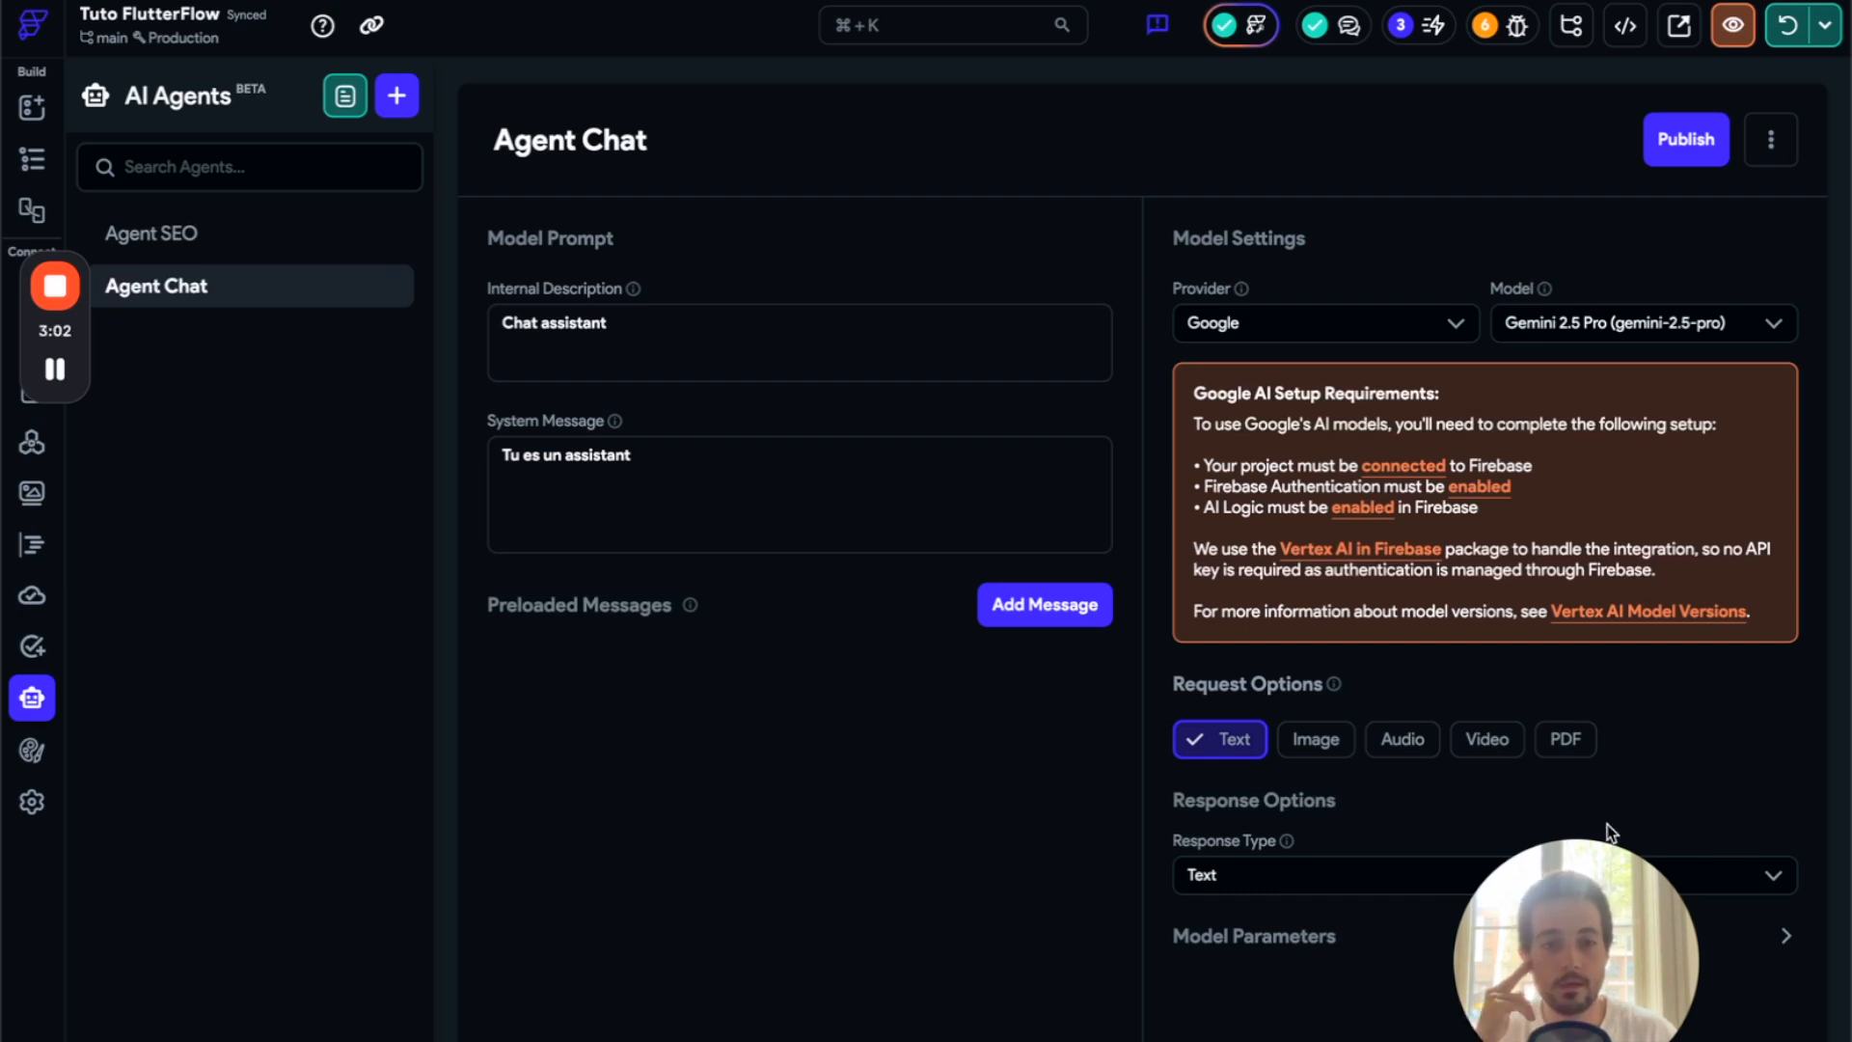
- Review the available response types, keep Text as Agent Chat's response type, and publish the agent
left_click(1226, 878)
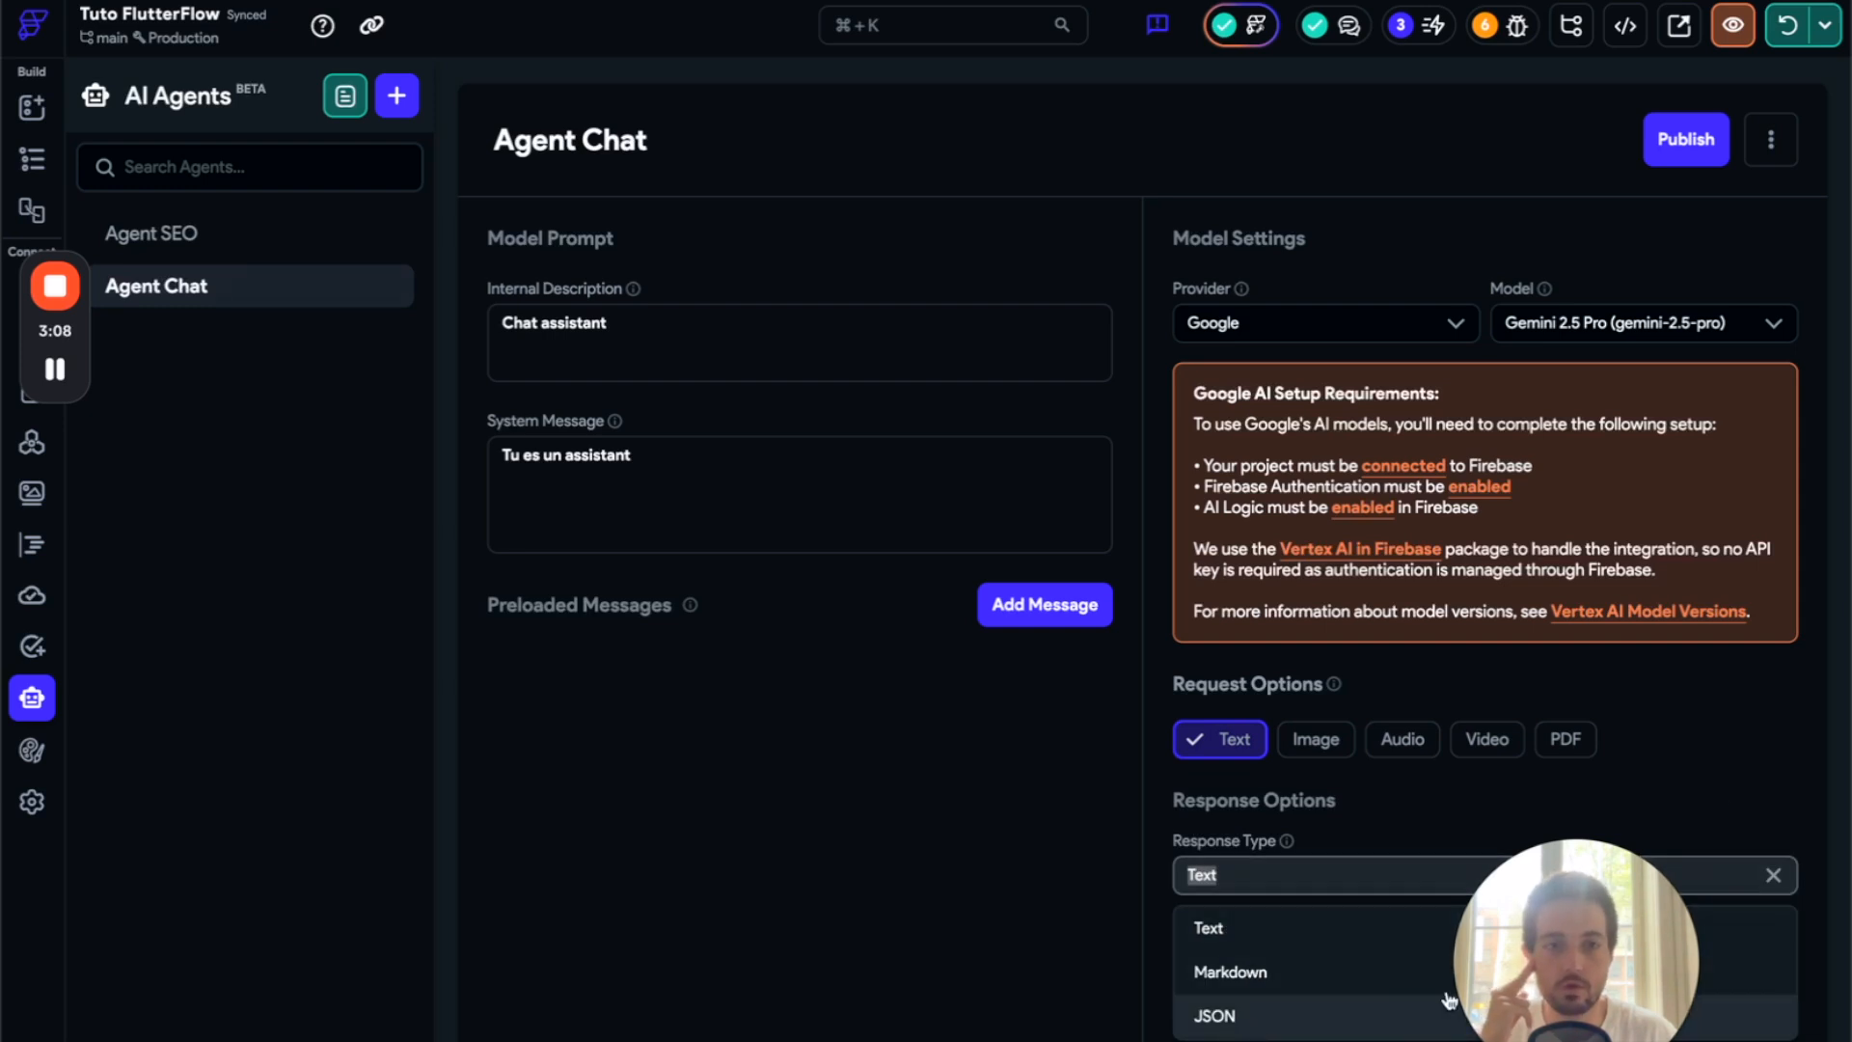
left_click(1737, 725)
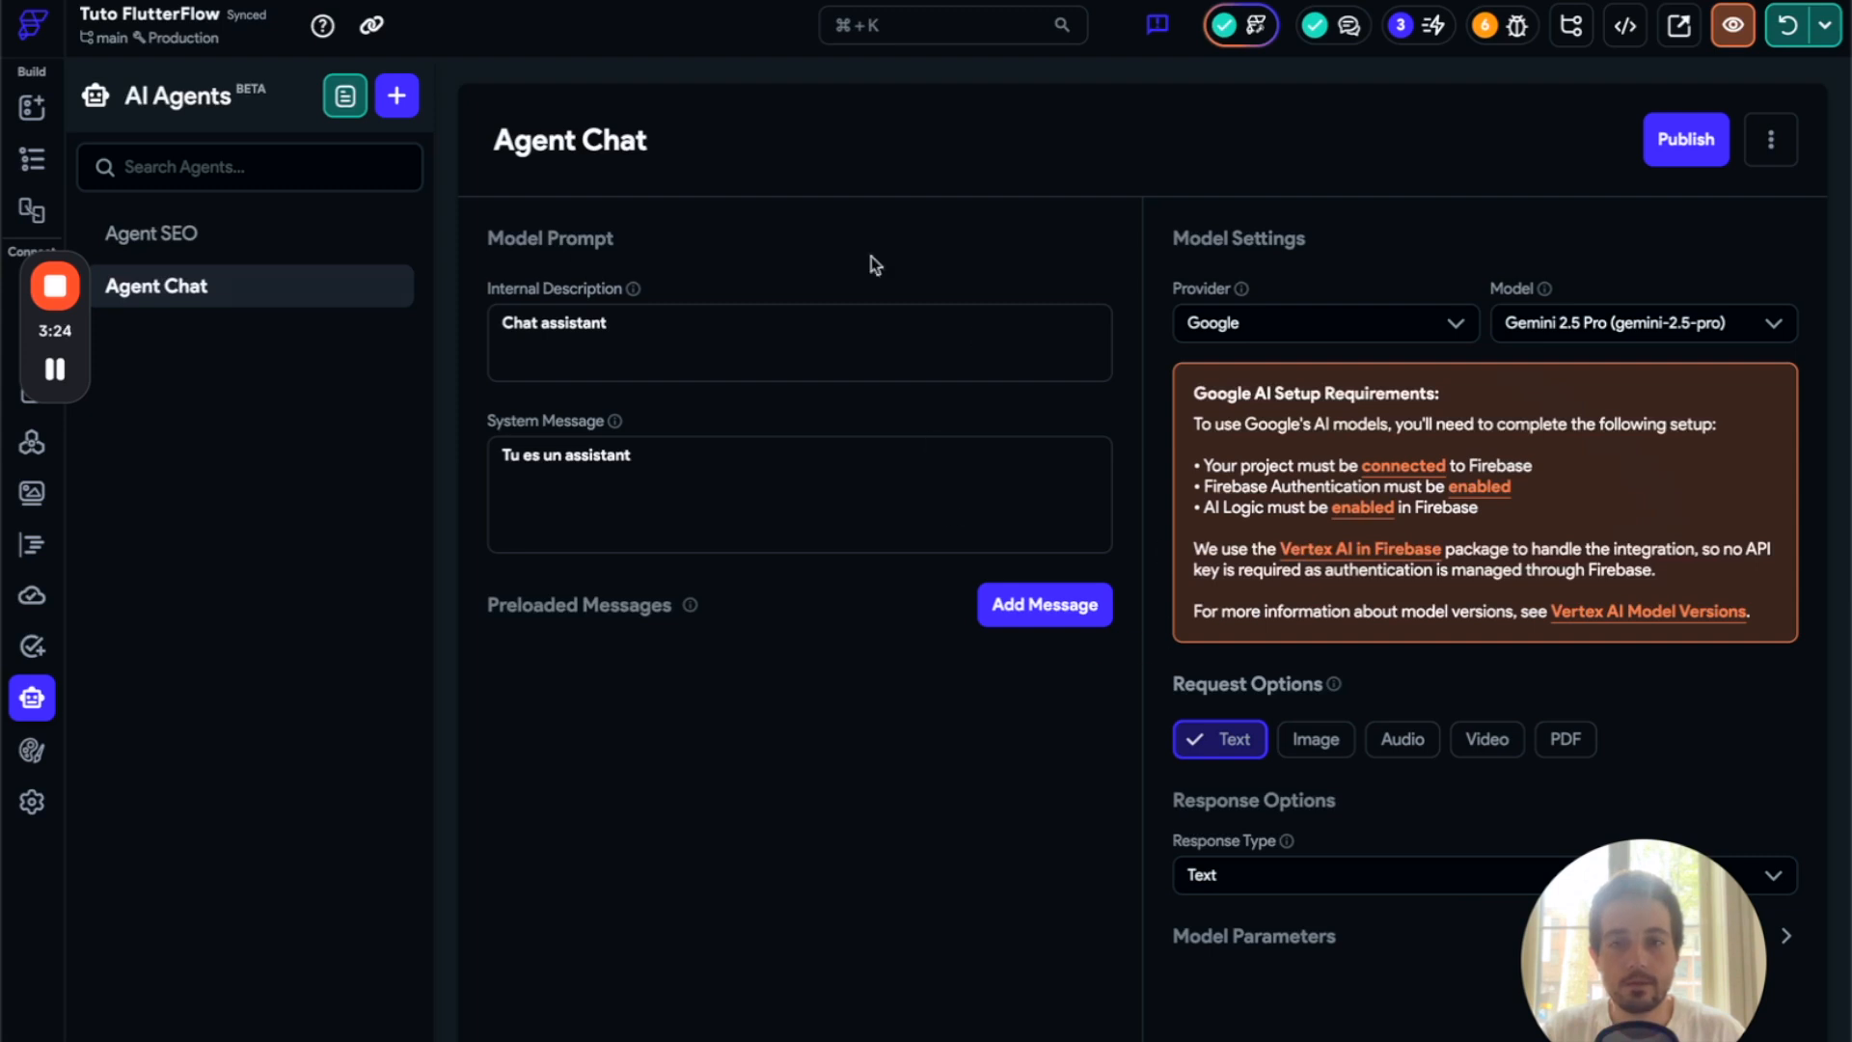
left_click(1673, 144)
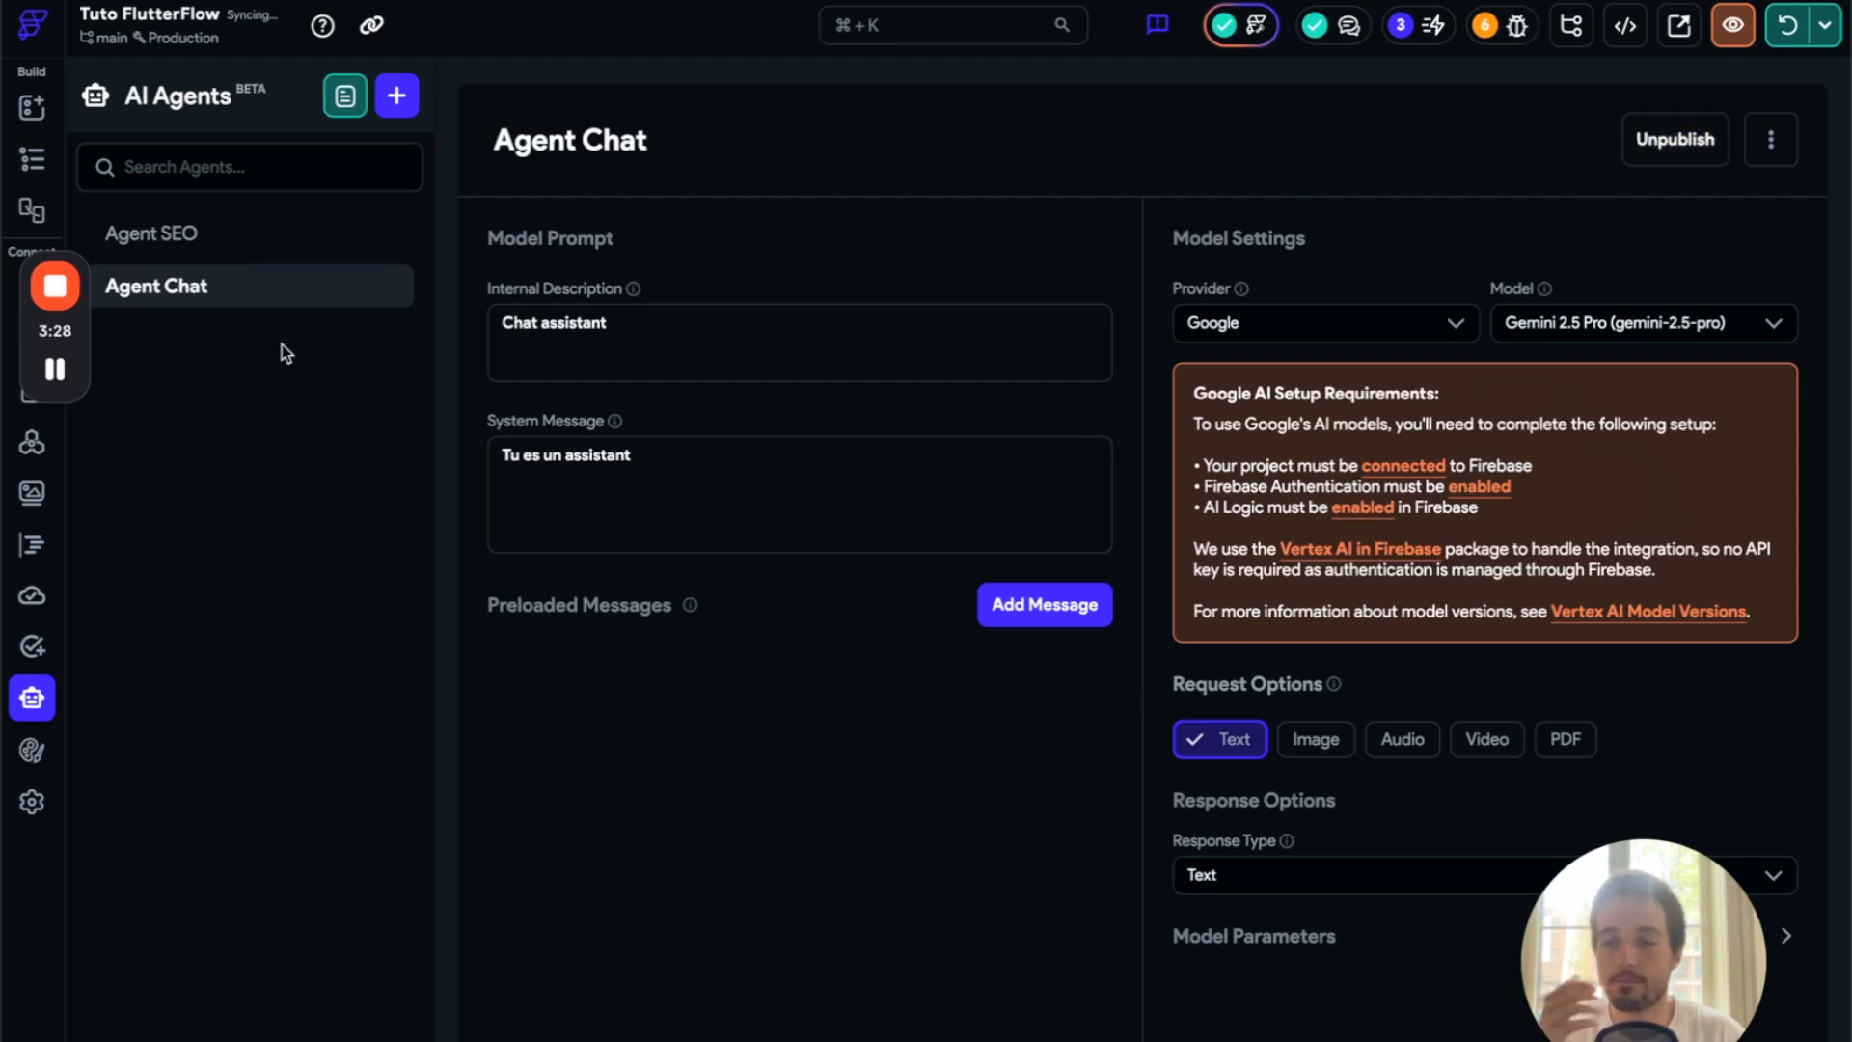
- Open the assistant_chat page and create an On Tap trigger in the action flow of the Envoyer button
left_click(35, 162)
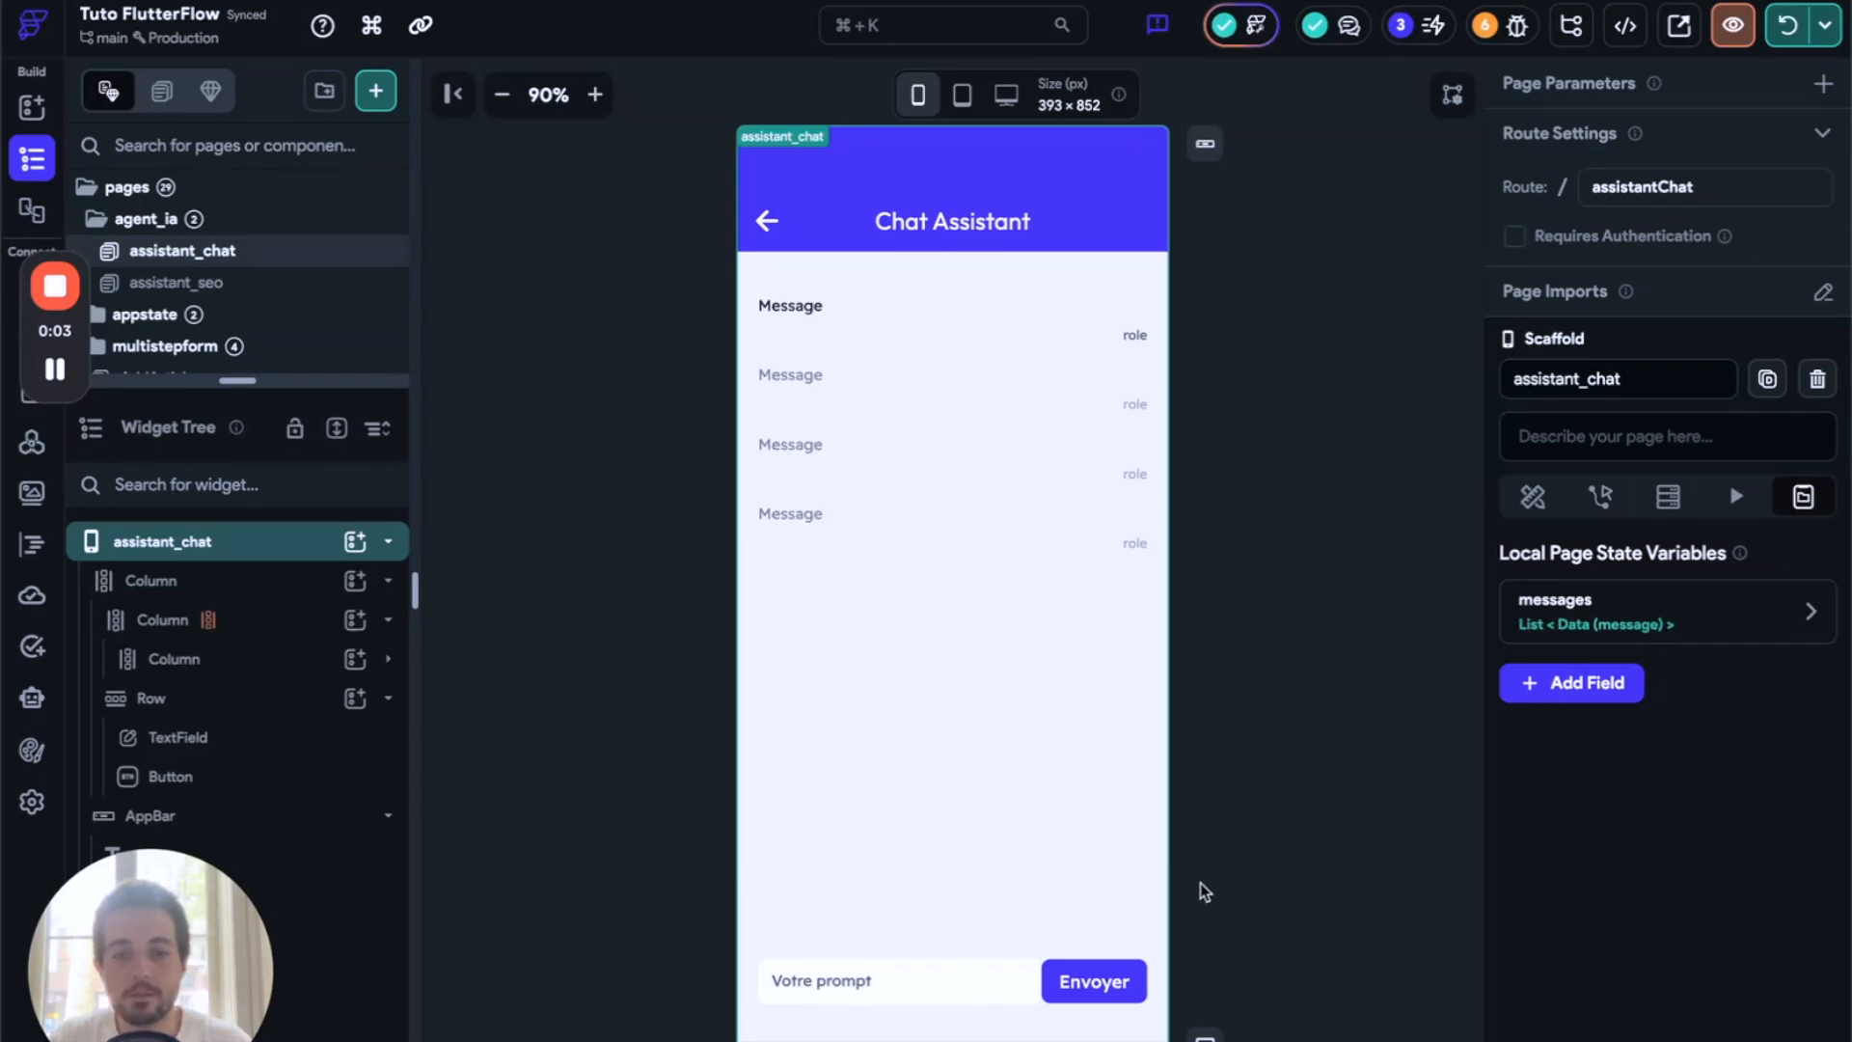
left_click(825, 988)
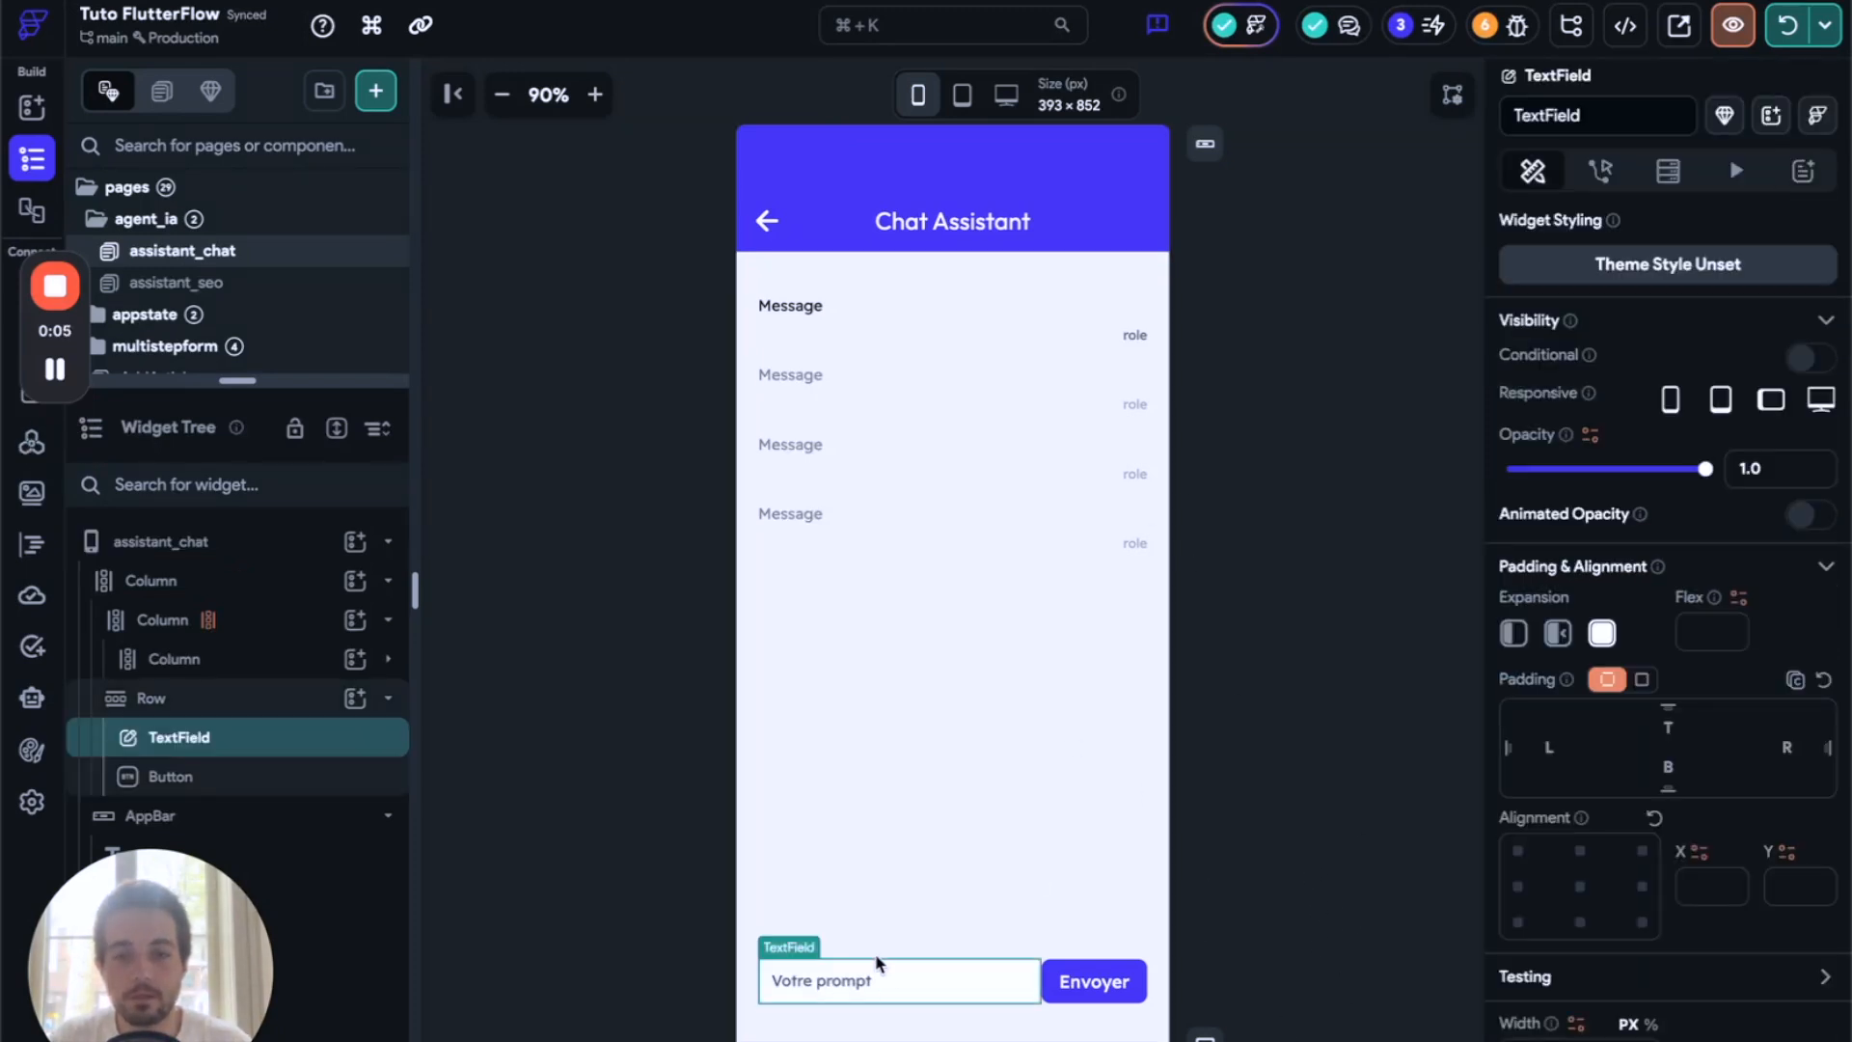
left_click(1096, 993)
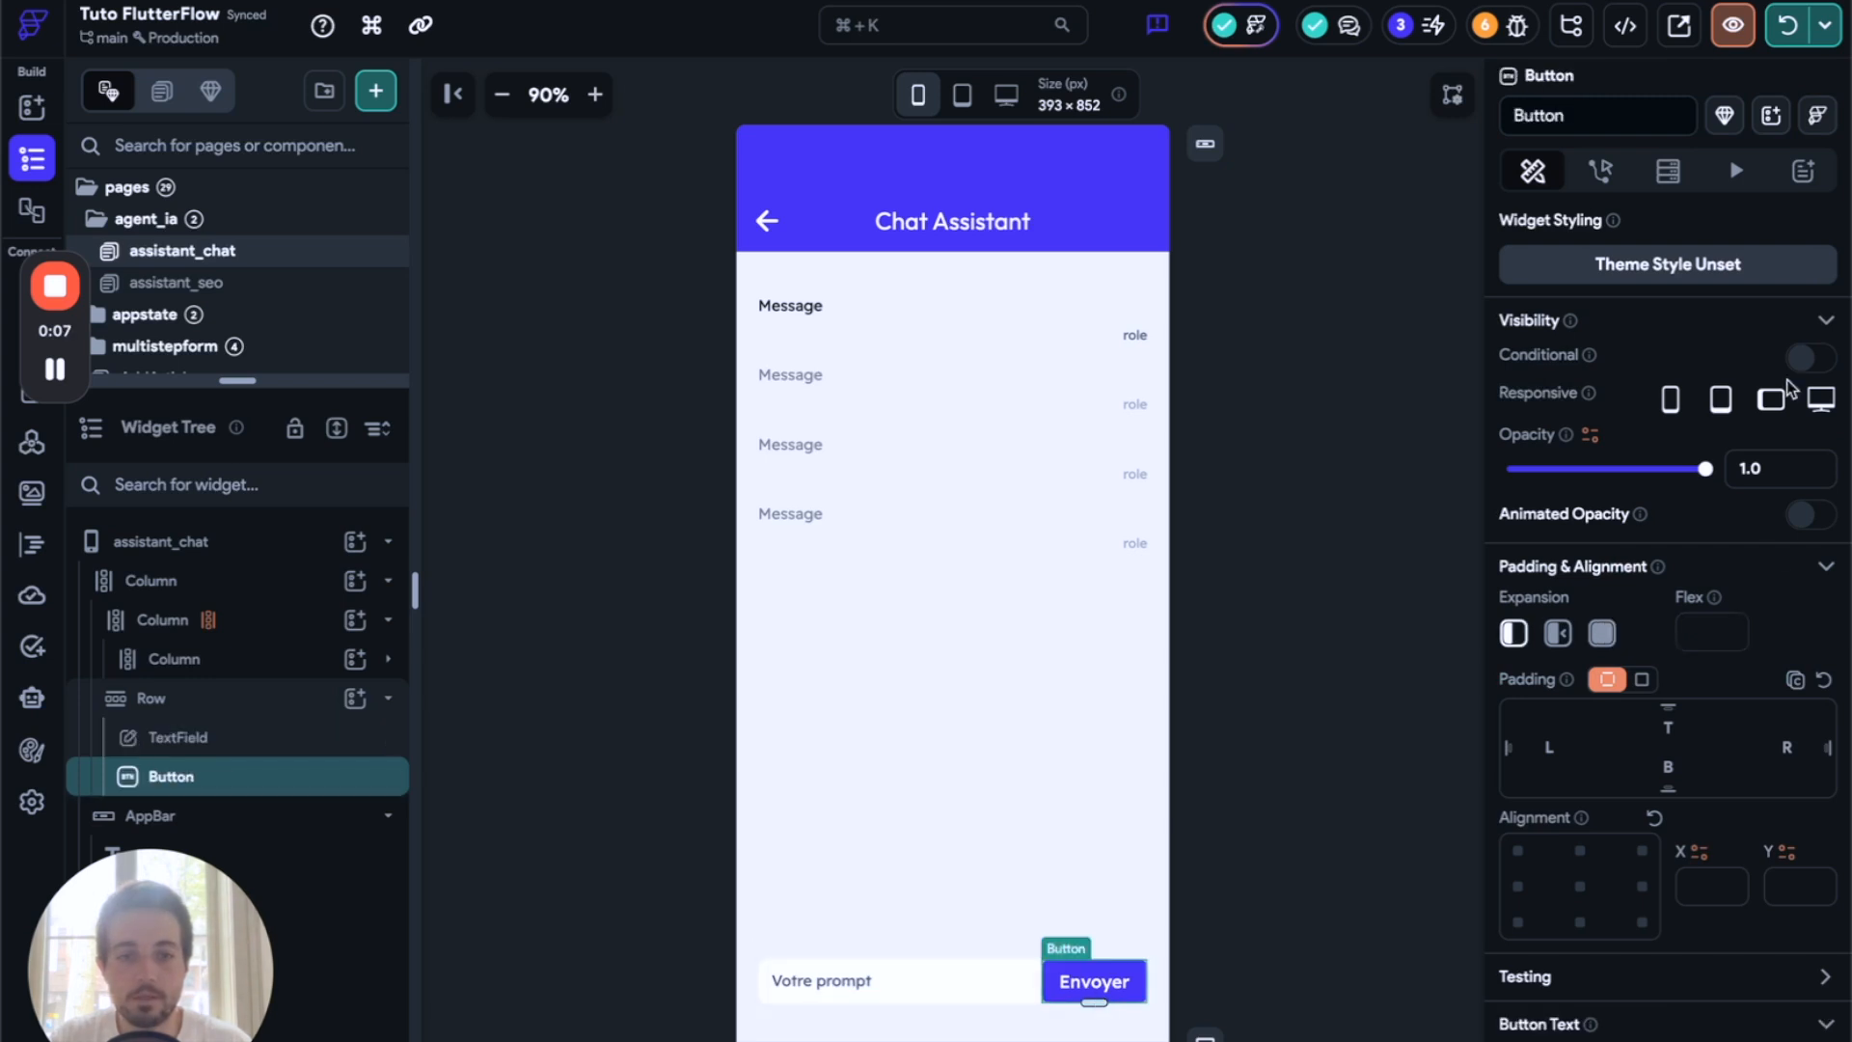
left_click(1600, 166)
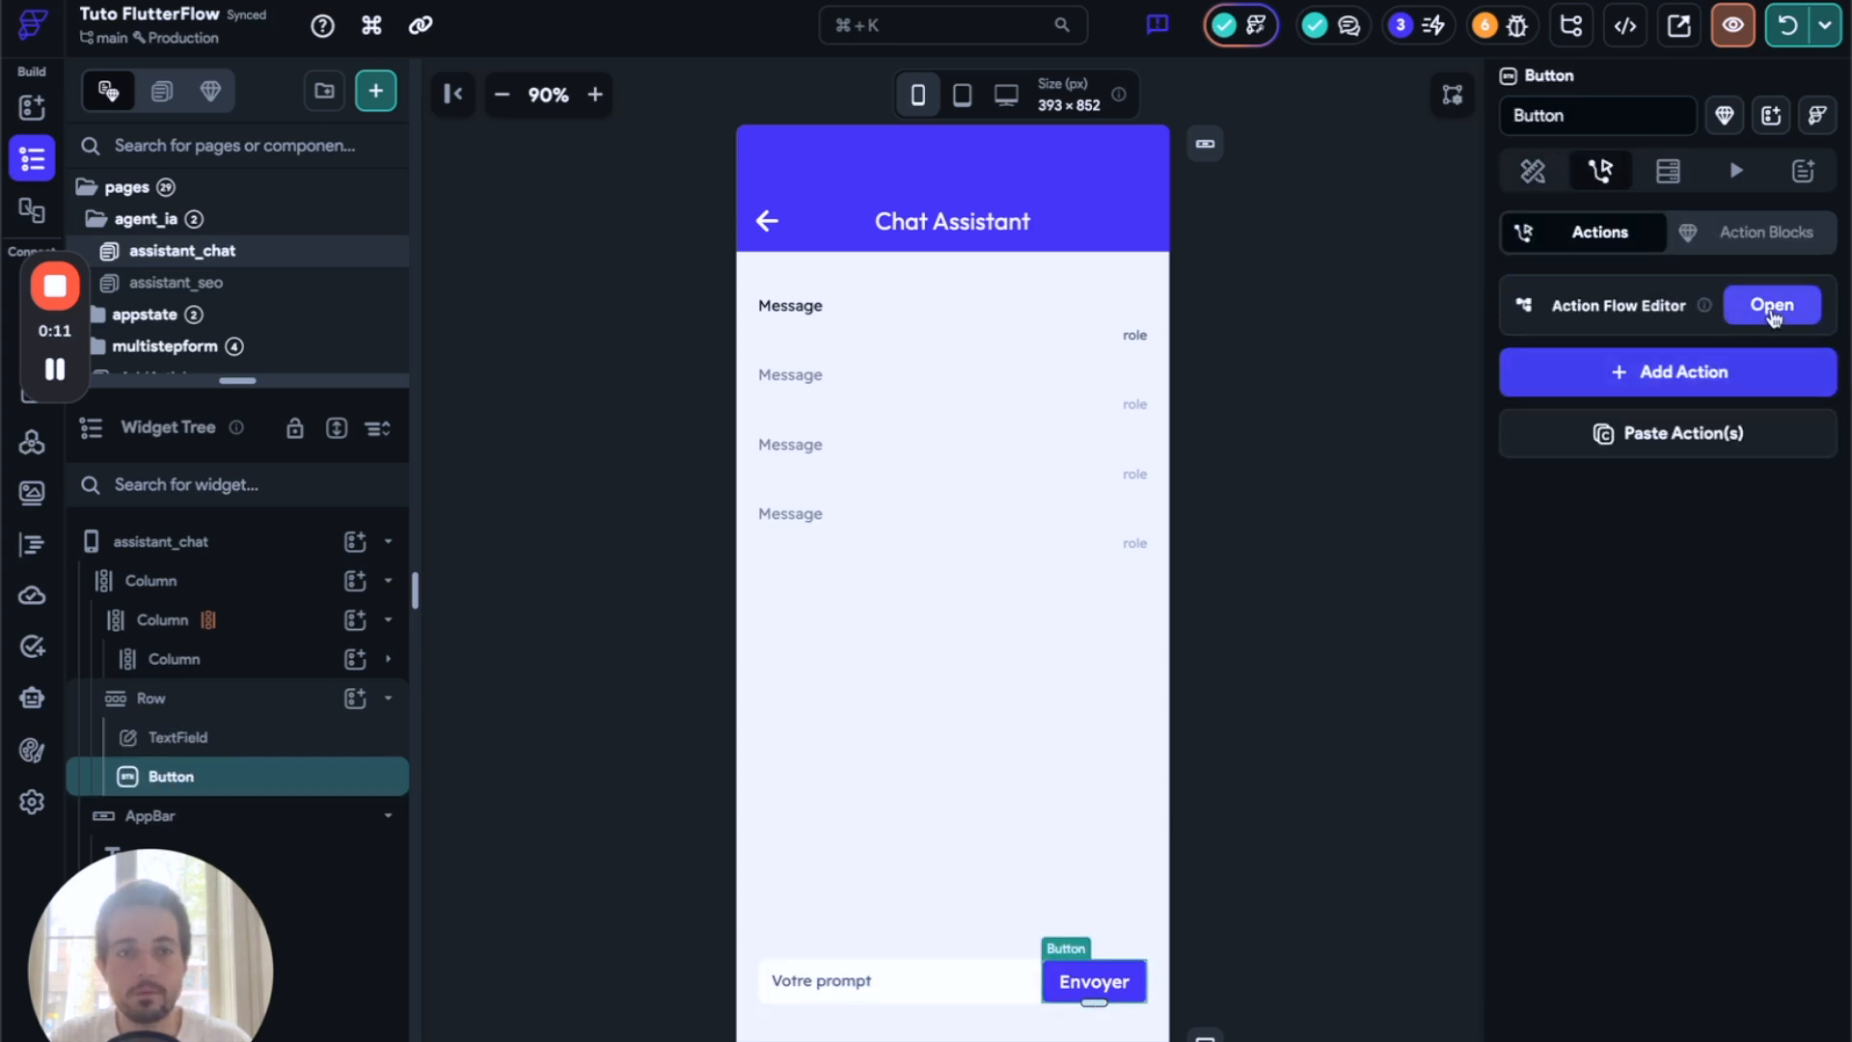
left_click(1774, 307)
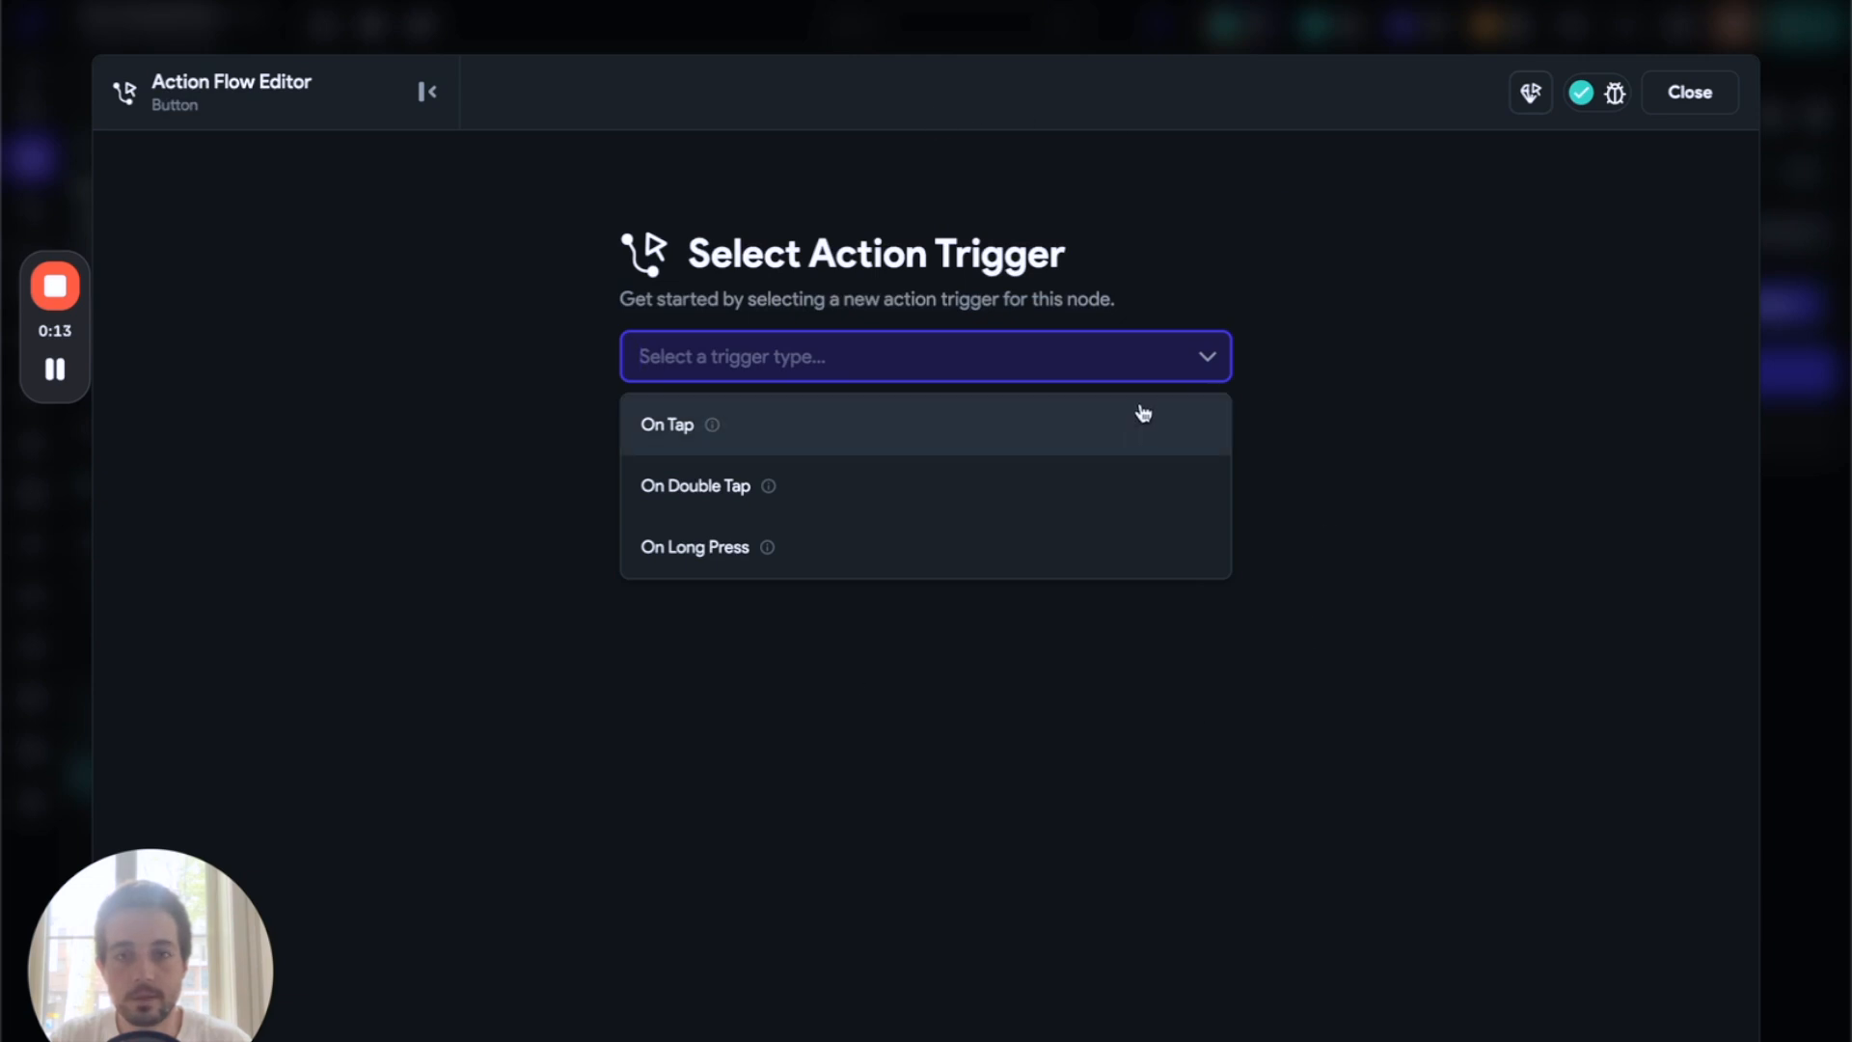
left_click(686, 428)
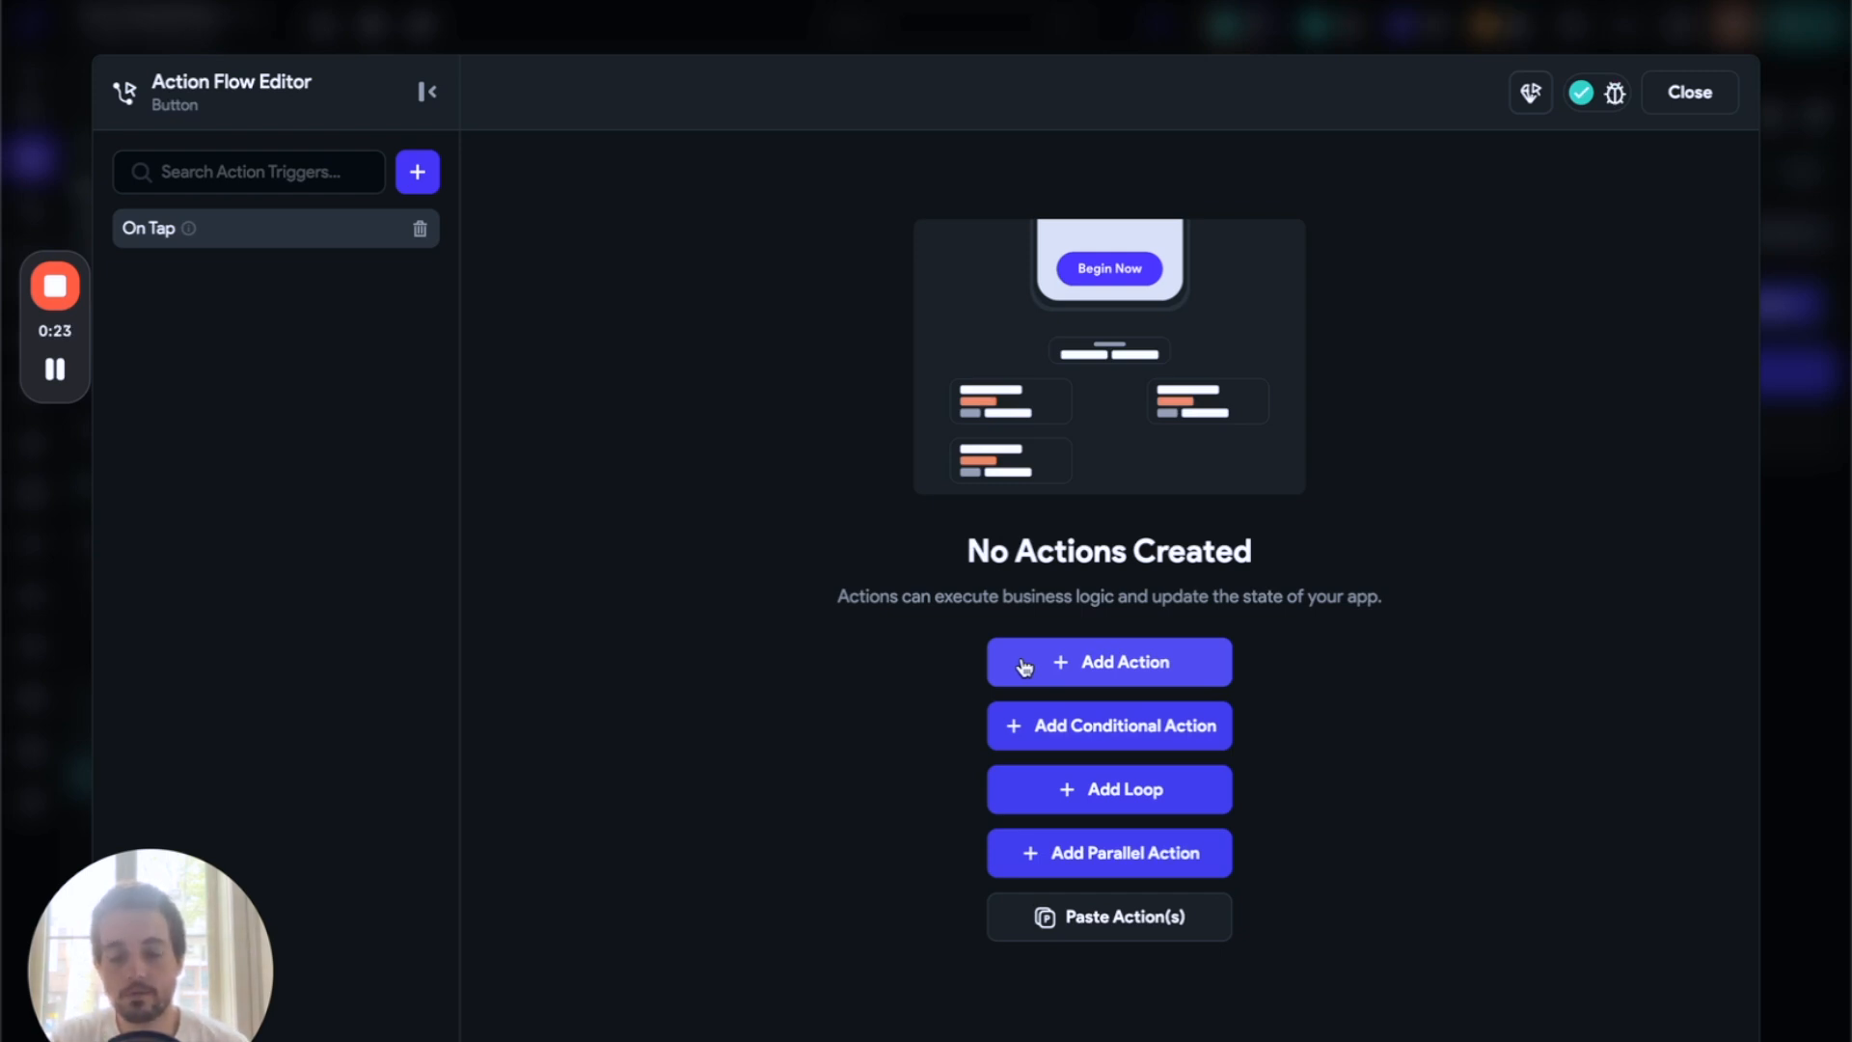
- Add an Update Page State action that updates the messages field with the Add to List update type
left_click(1117, 664)
left_click(1451, 301)
type("update page")
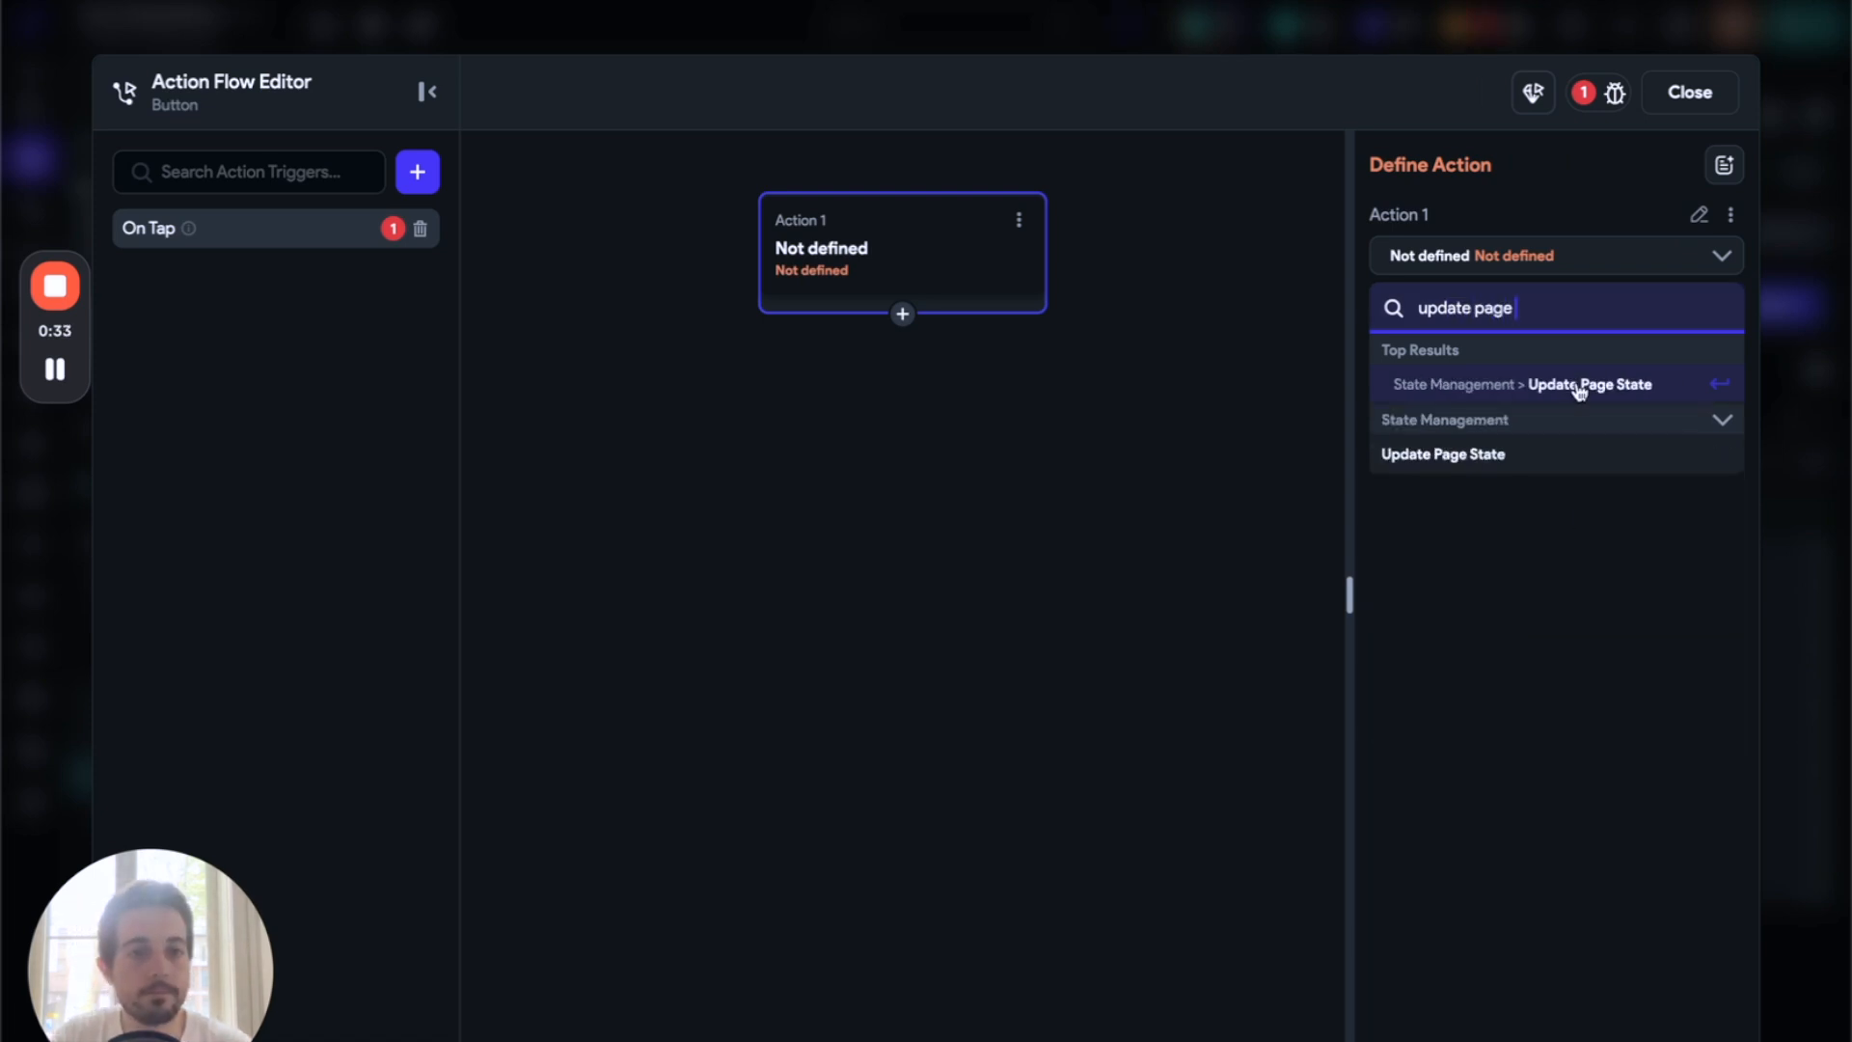
left_click(1579, 390)
left_click(1521, 374)
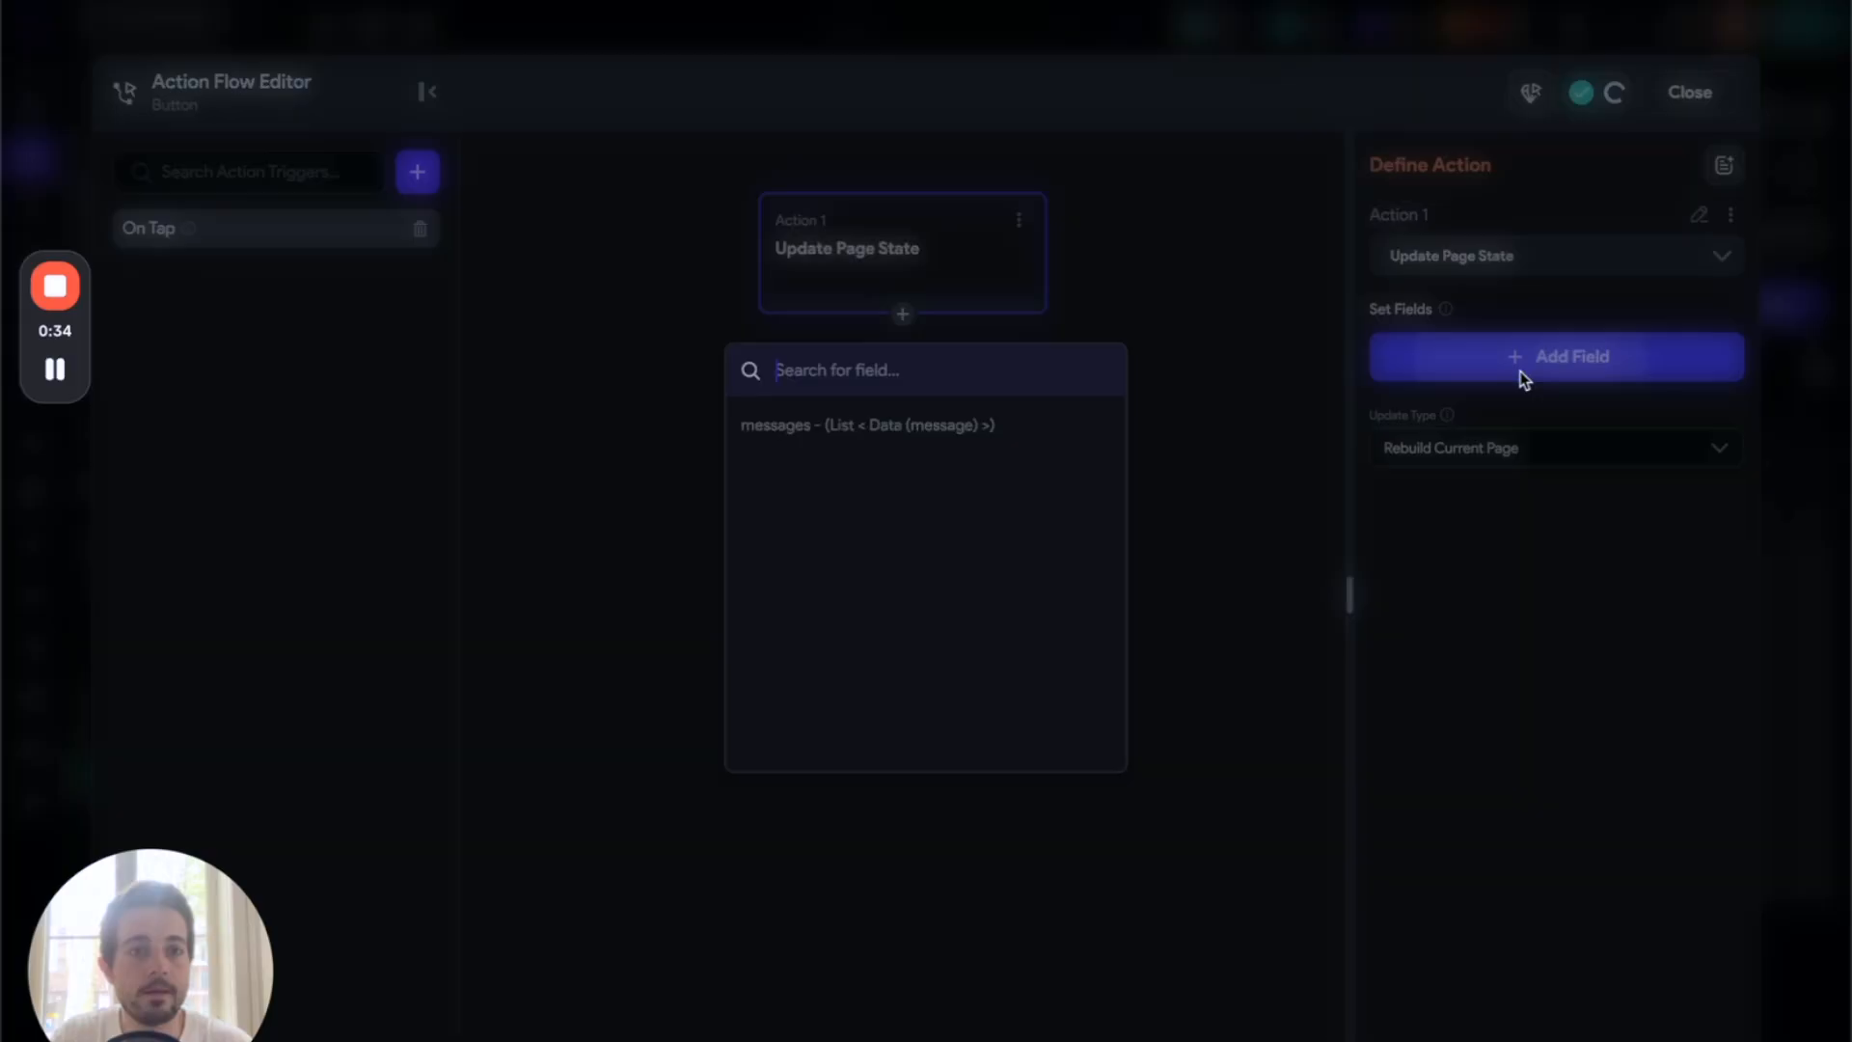
left_click(895, 426)
left_click(1467, 469)
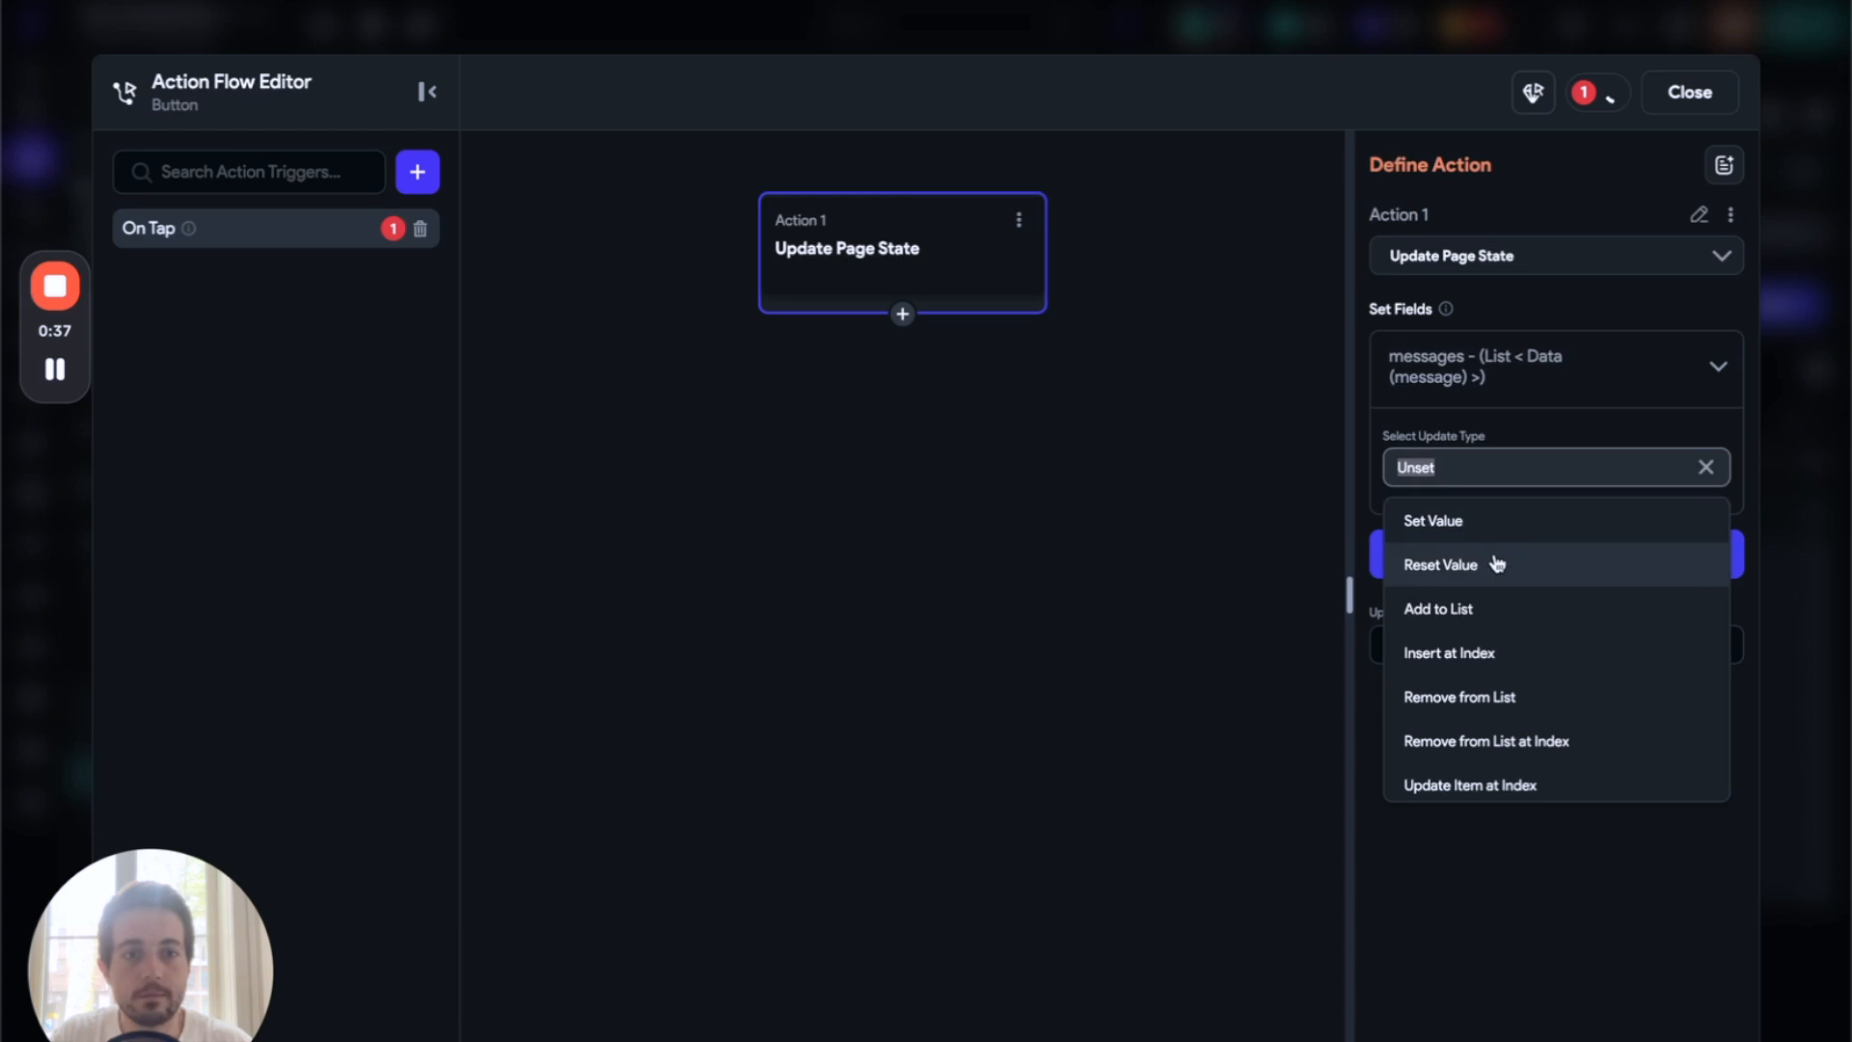
left_click(1496, 608)
- Make the value to add a newly created message data type object with its content and role fields included
left_click(1495, 561)
left_click(1080, 738)
left_click(1138, 731)
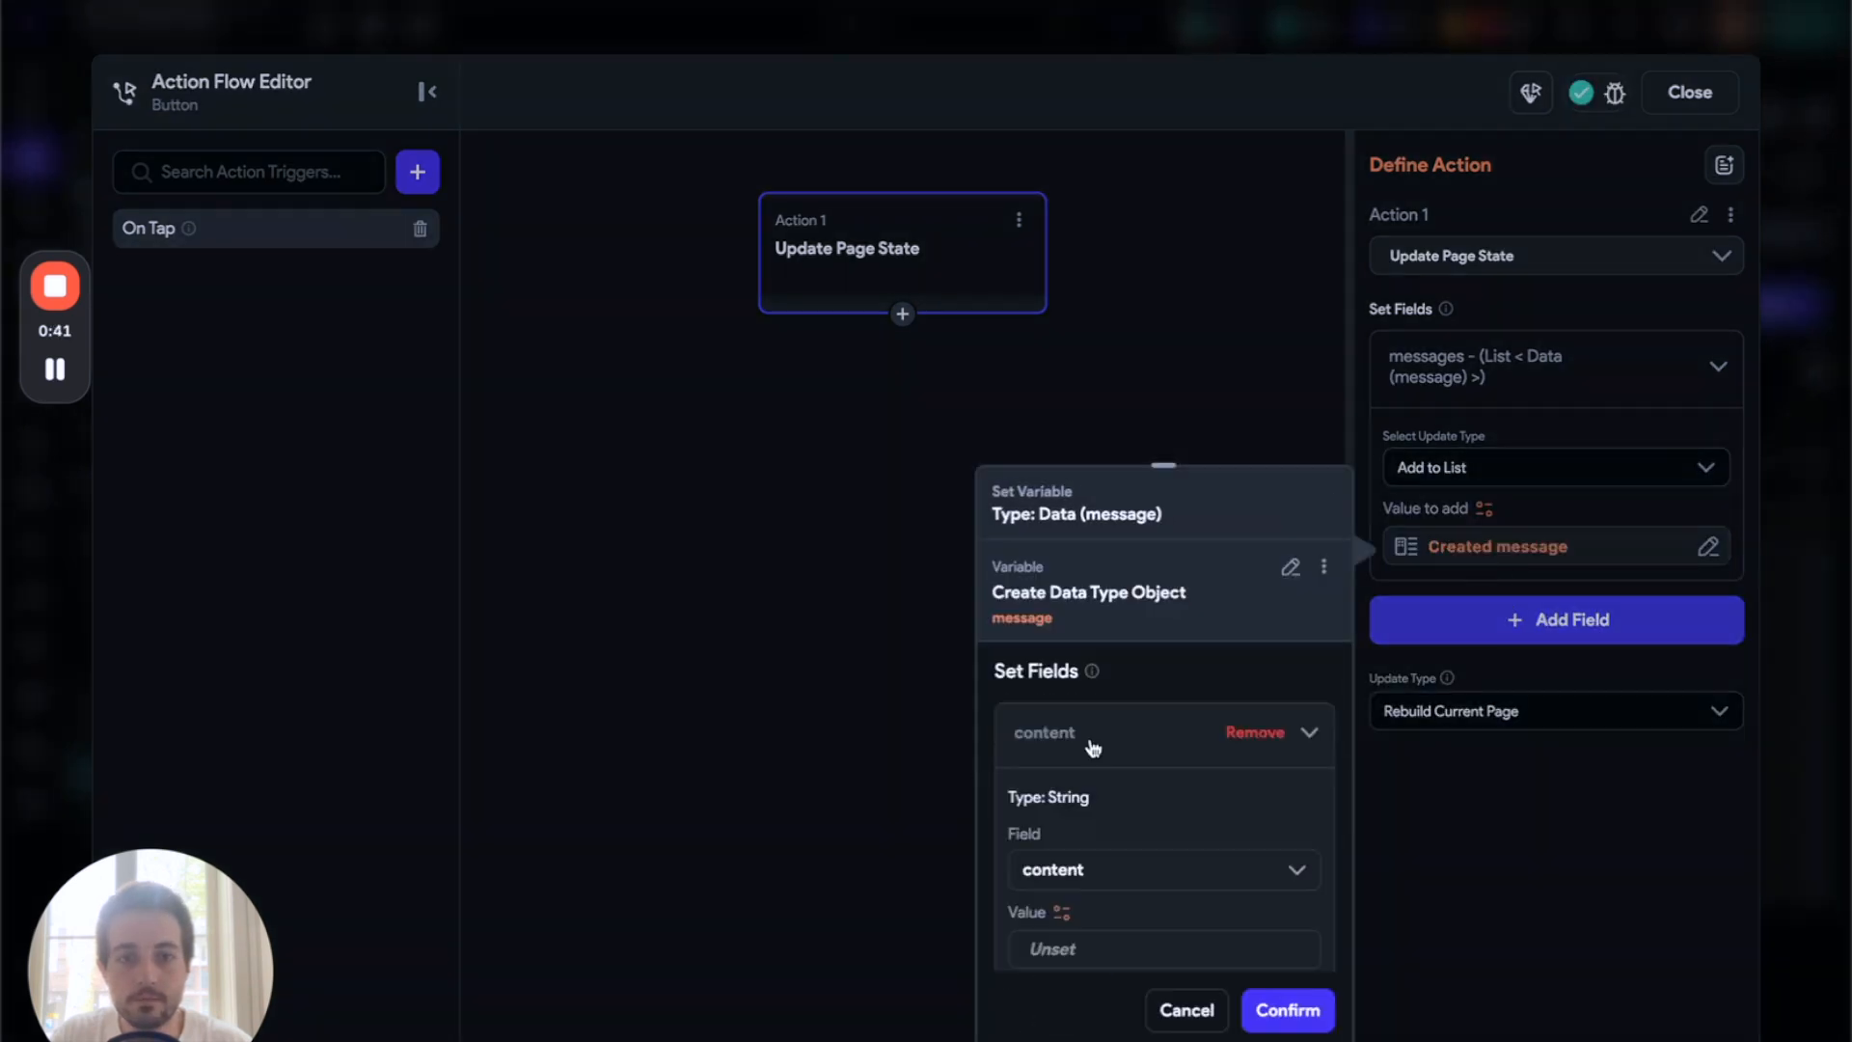
left_click(1108, 816)
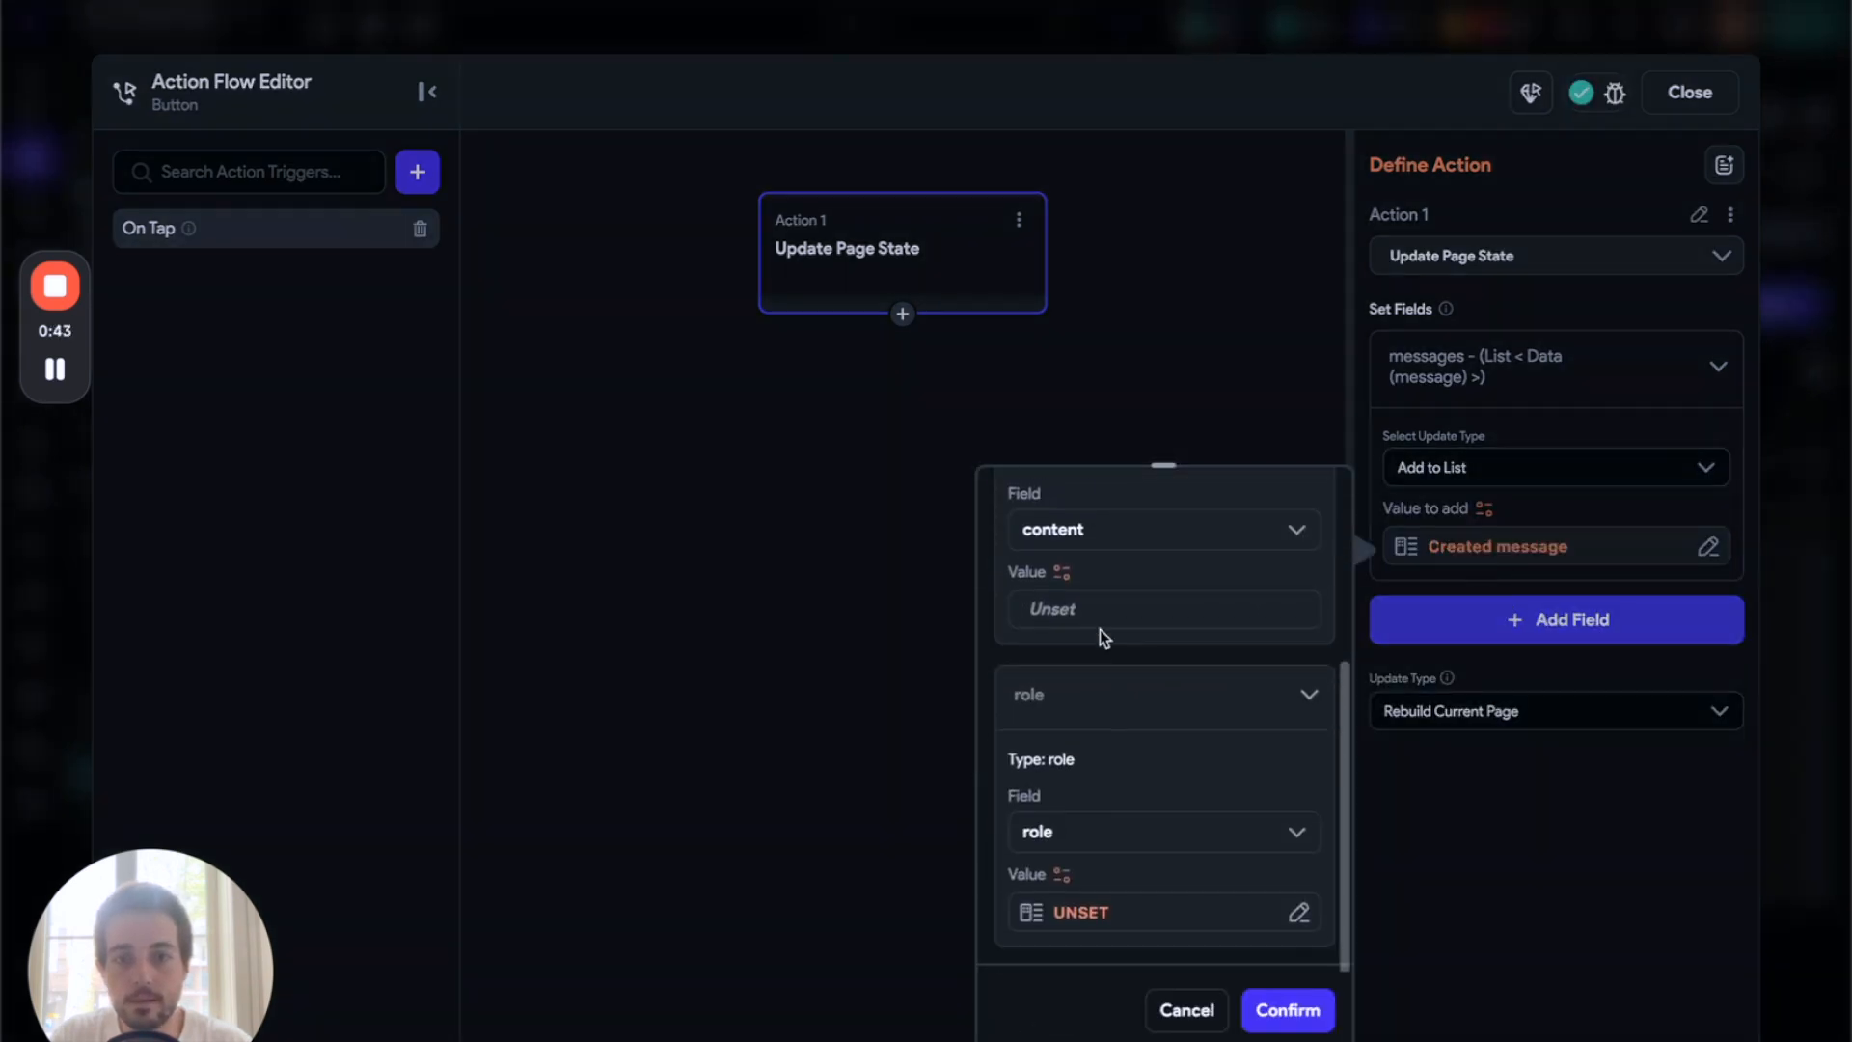
- Bind the new message's content to the widget state of the Votre prompt TextField
left_click(1060, 573)
scroll(723, 863, "down", 2)
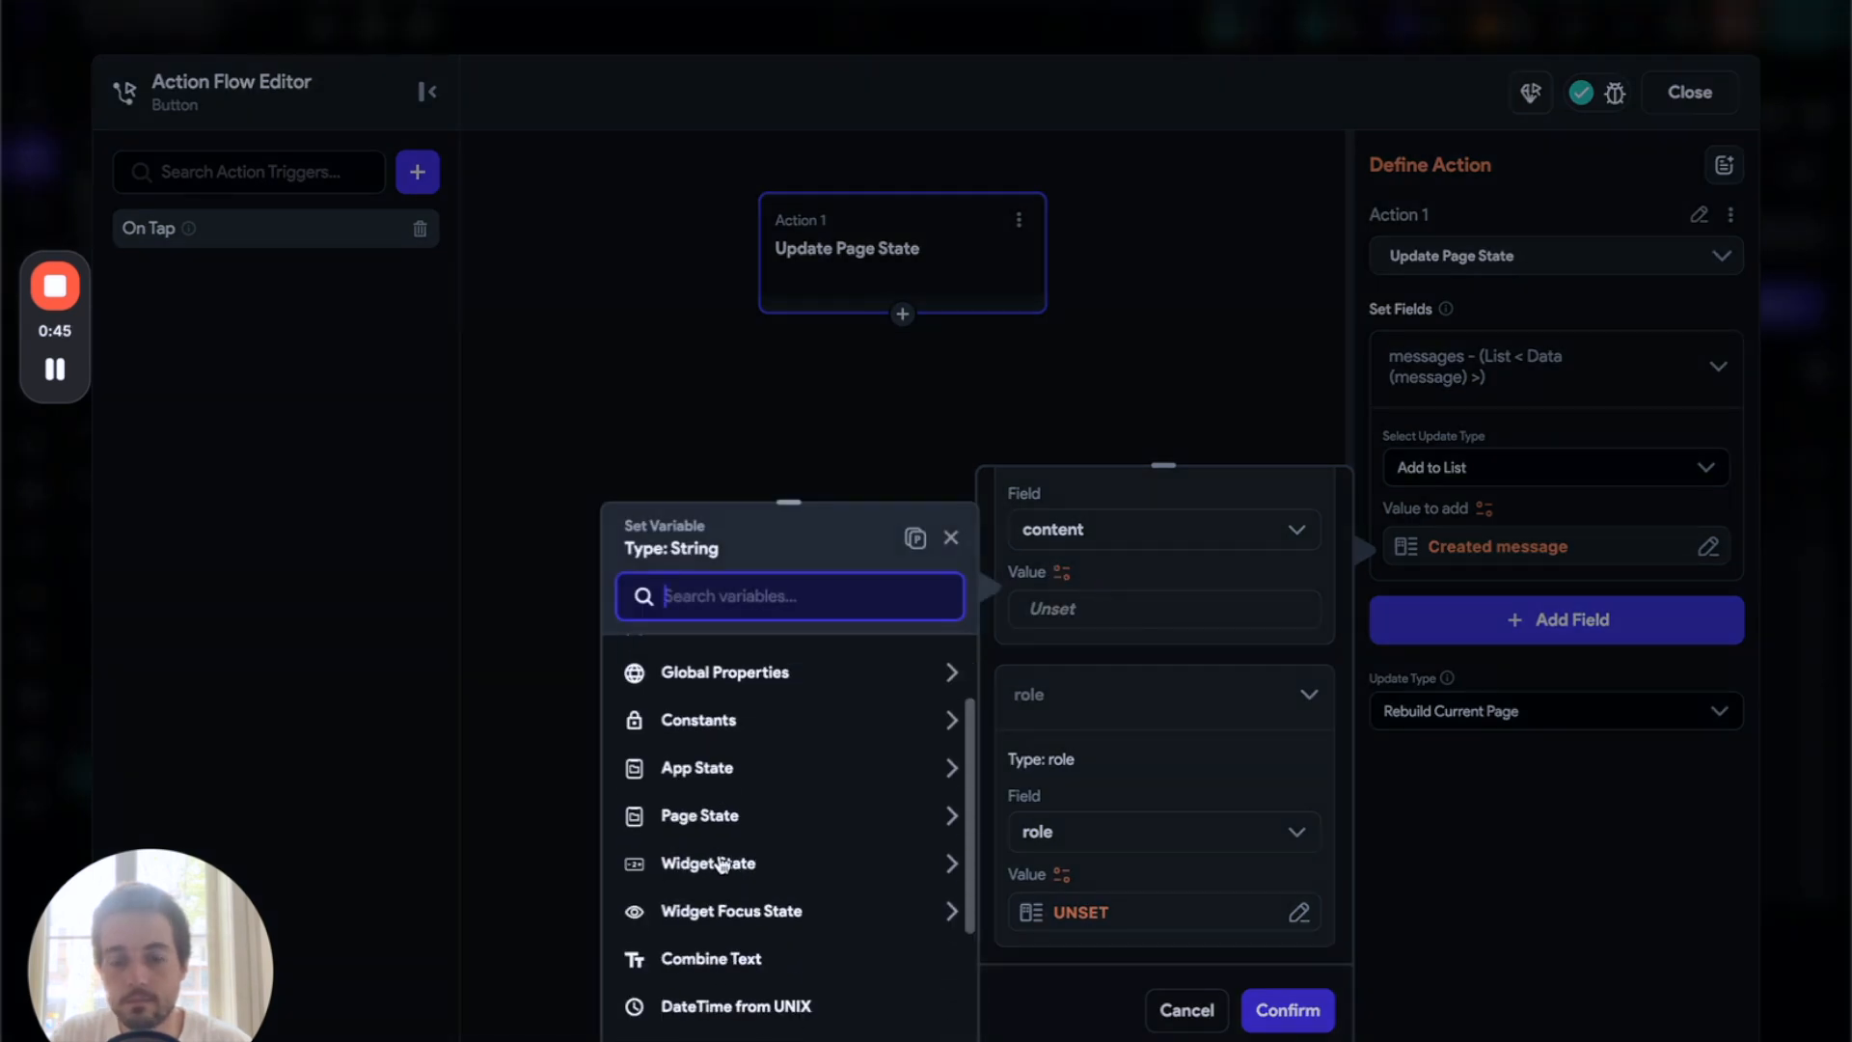
left_click(723, 864)
left_click(725, 935)
- Set the new message's role to user and confirm the message object
scroll(1140, 799, "down", 2)
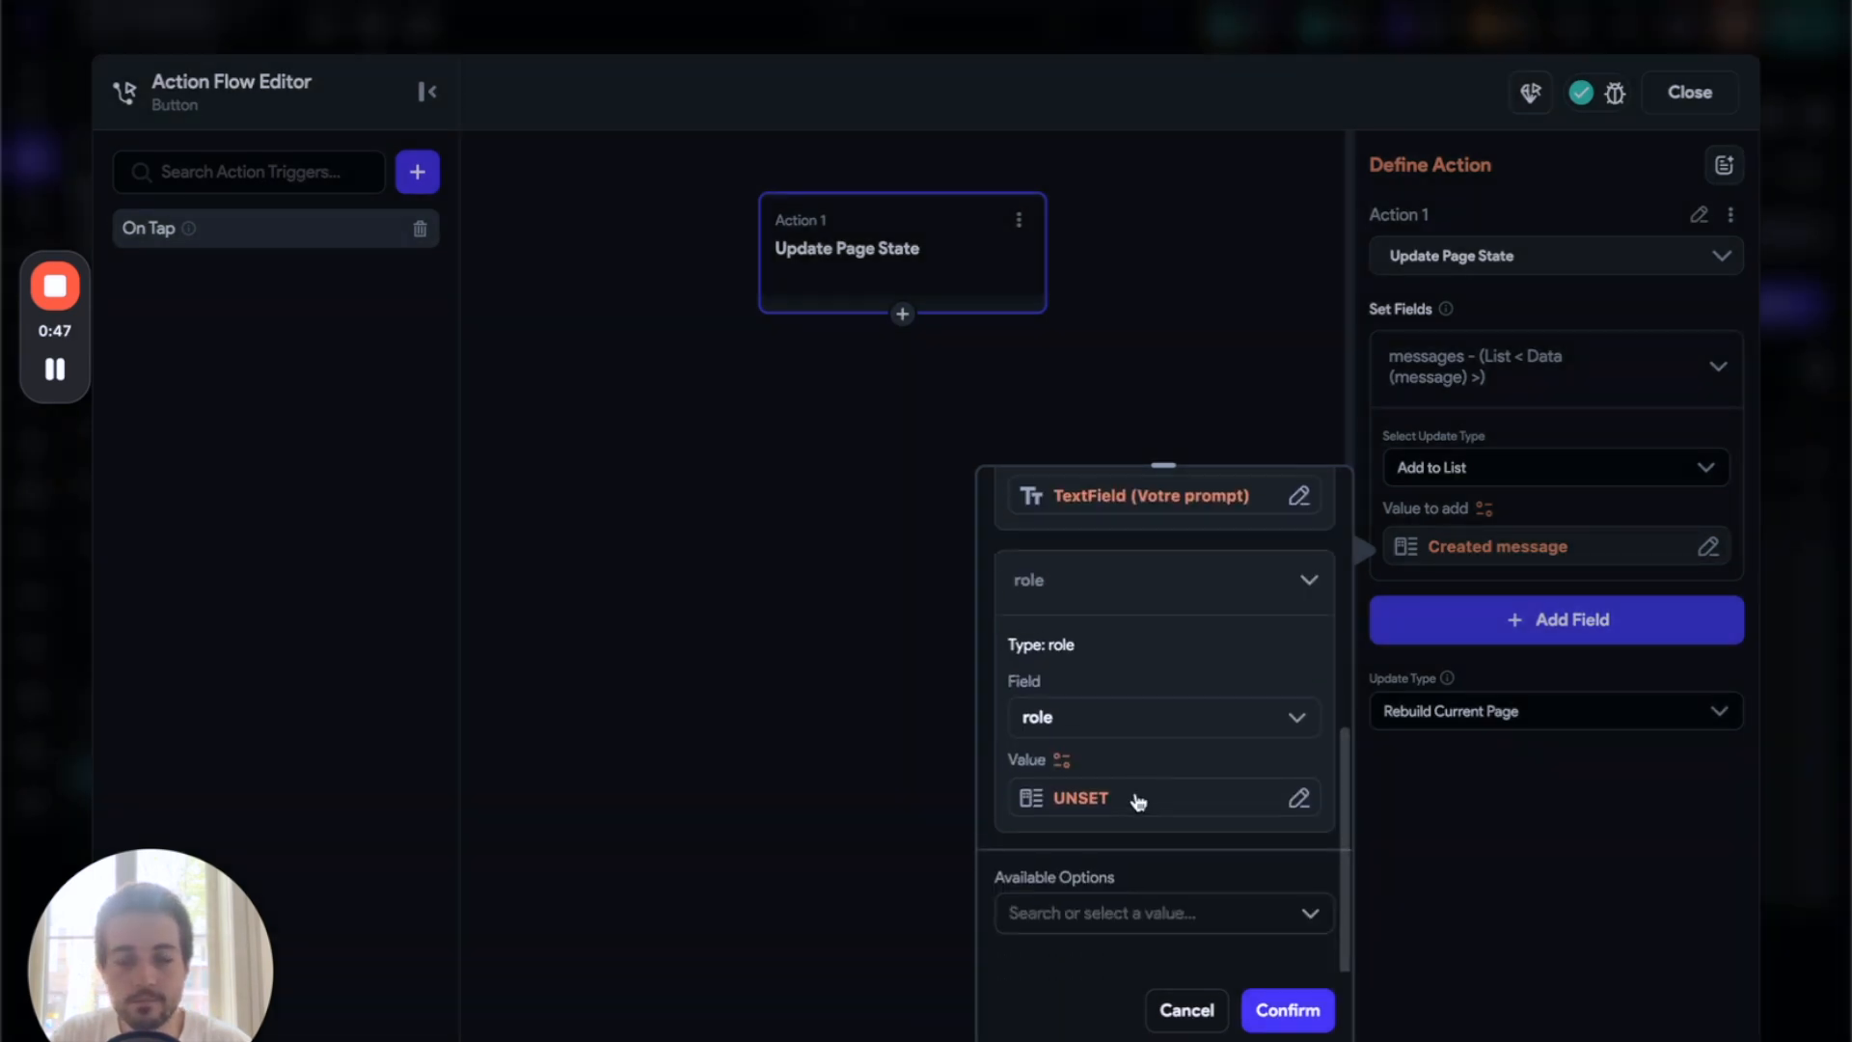
left_click(1094, 815)
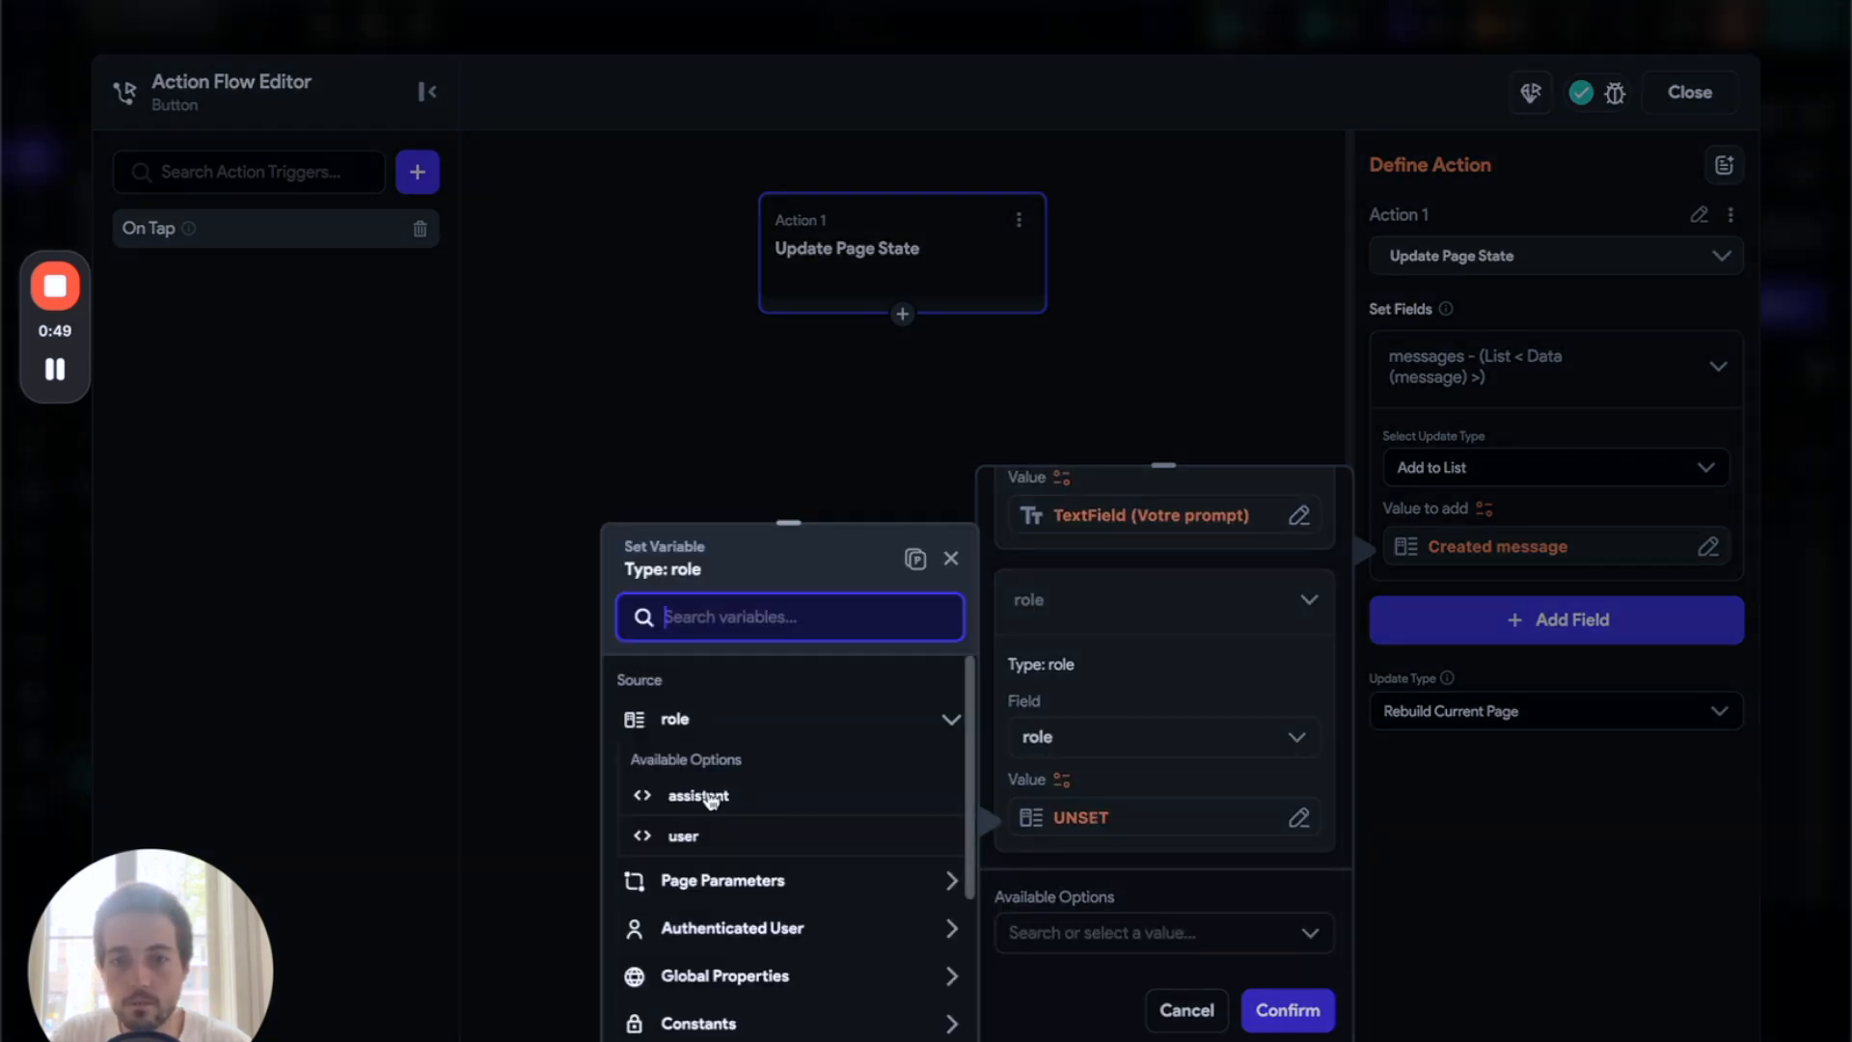
left_click(685, 835)
left_click(1288, 1011)
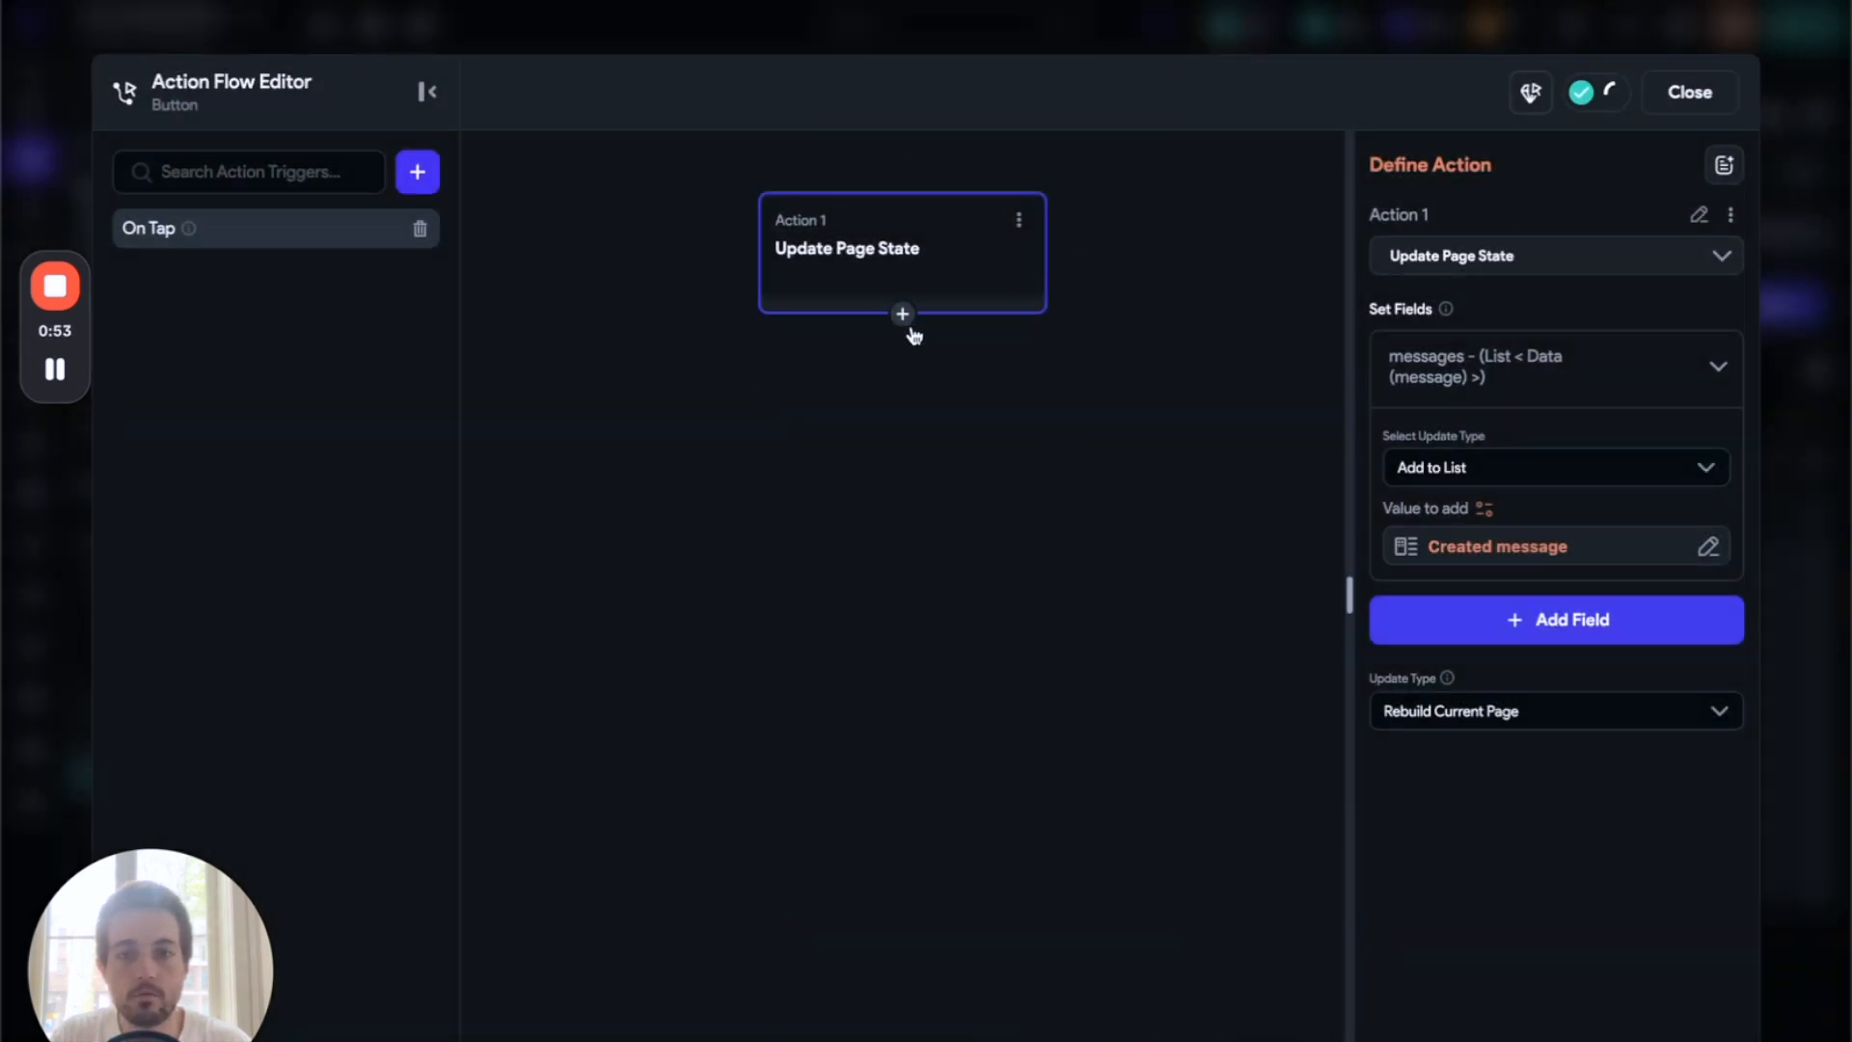
- Add a second action after the Update Page State action in the On Tap flow
left_click(903, 318)
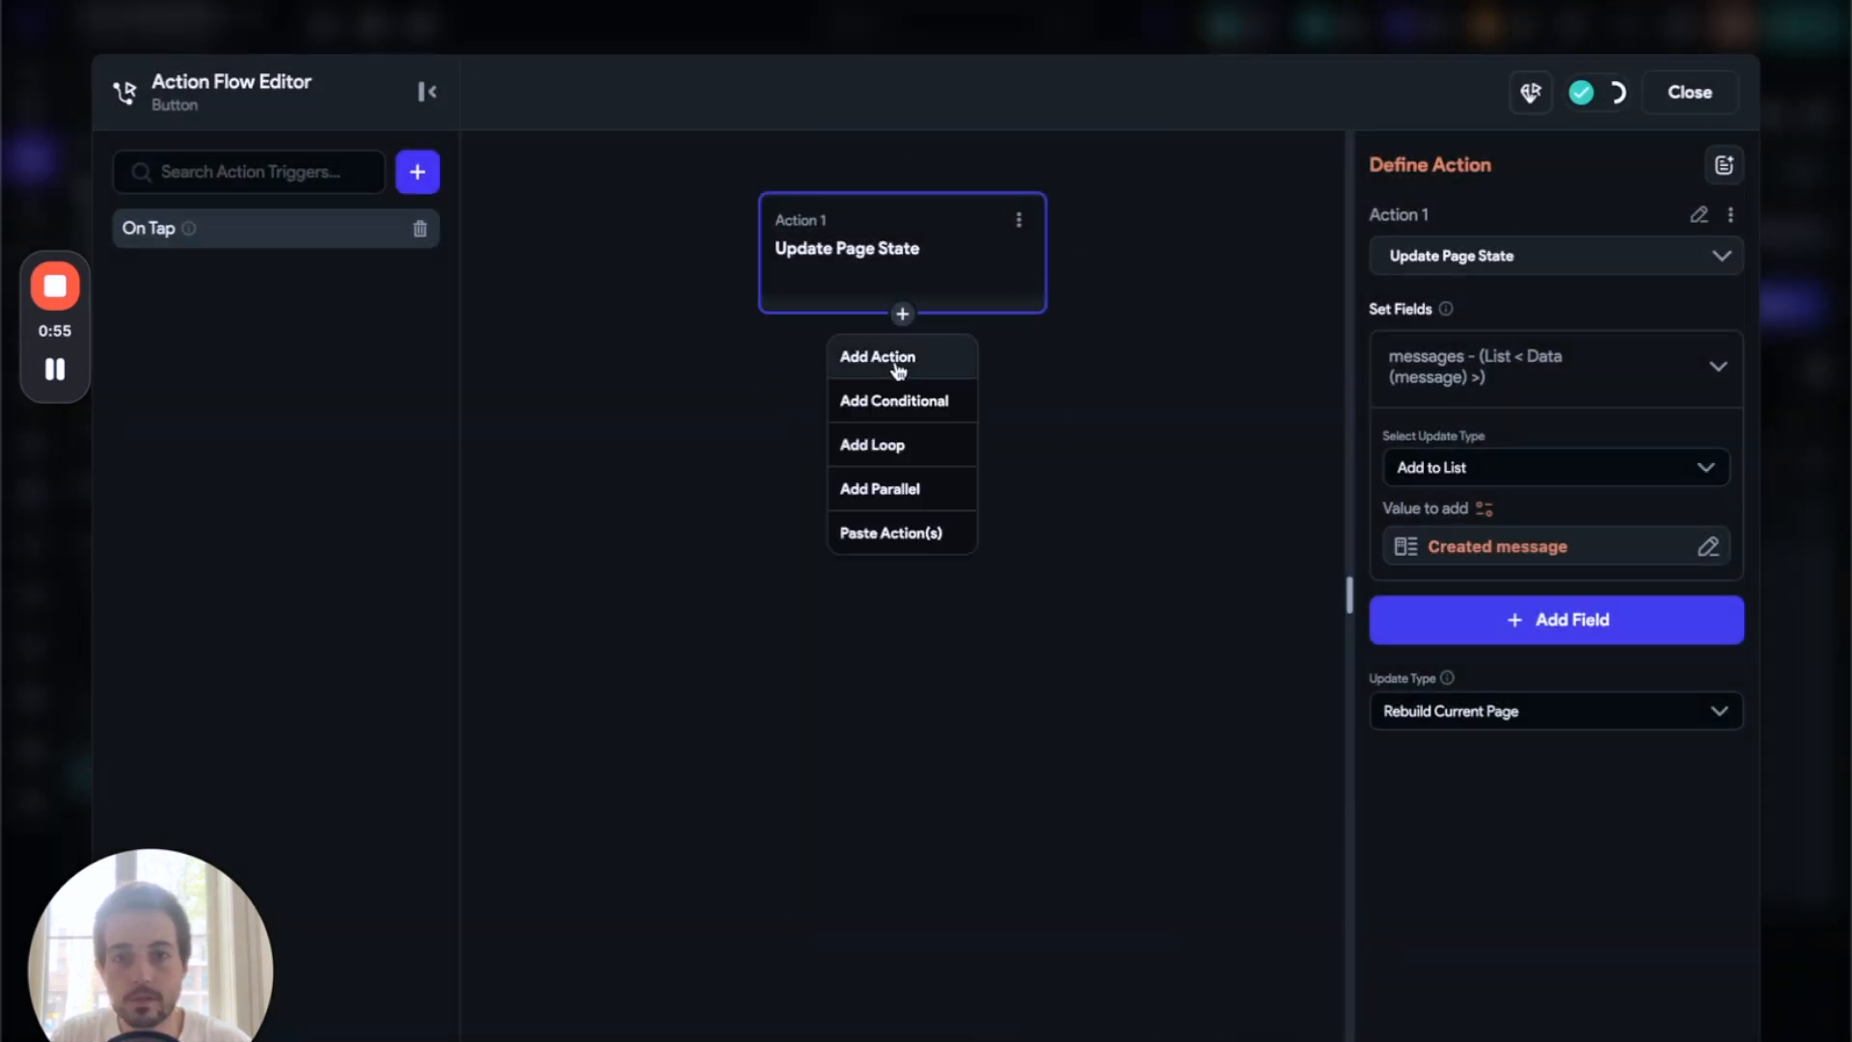
left_click(898, 357)
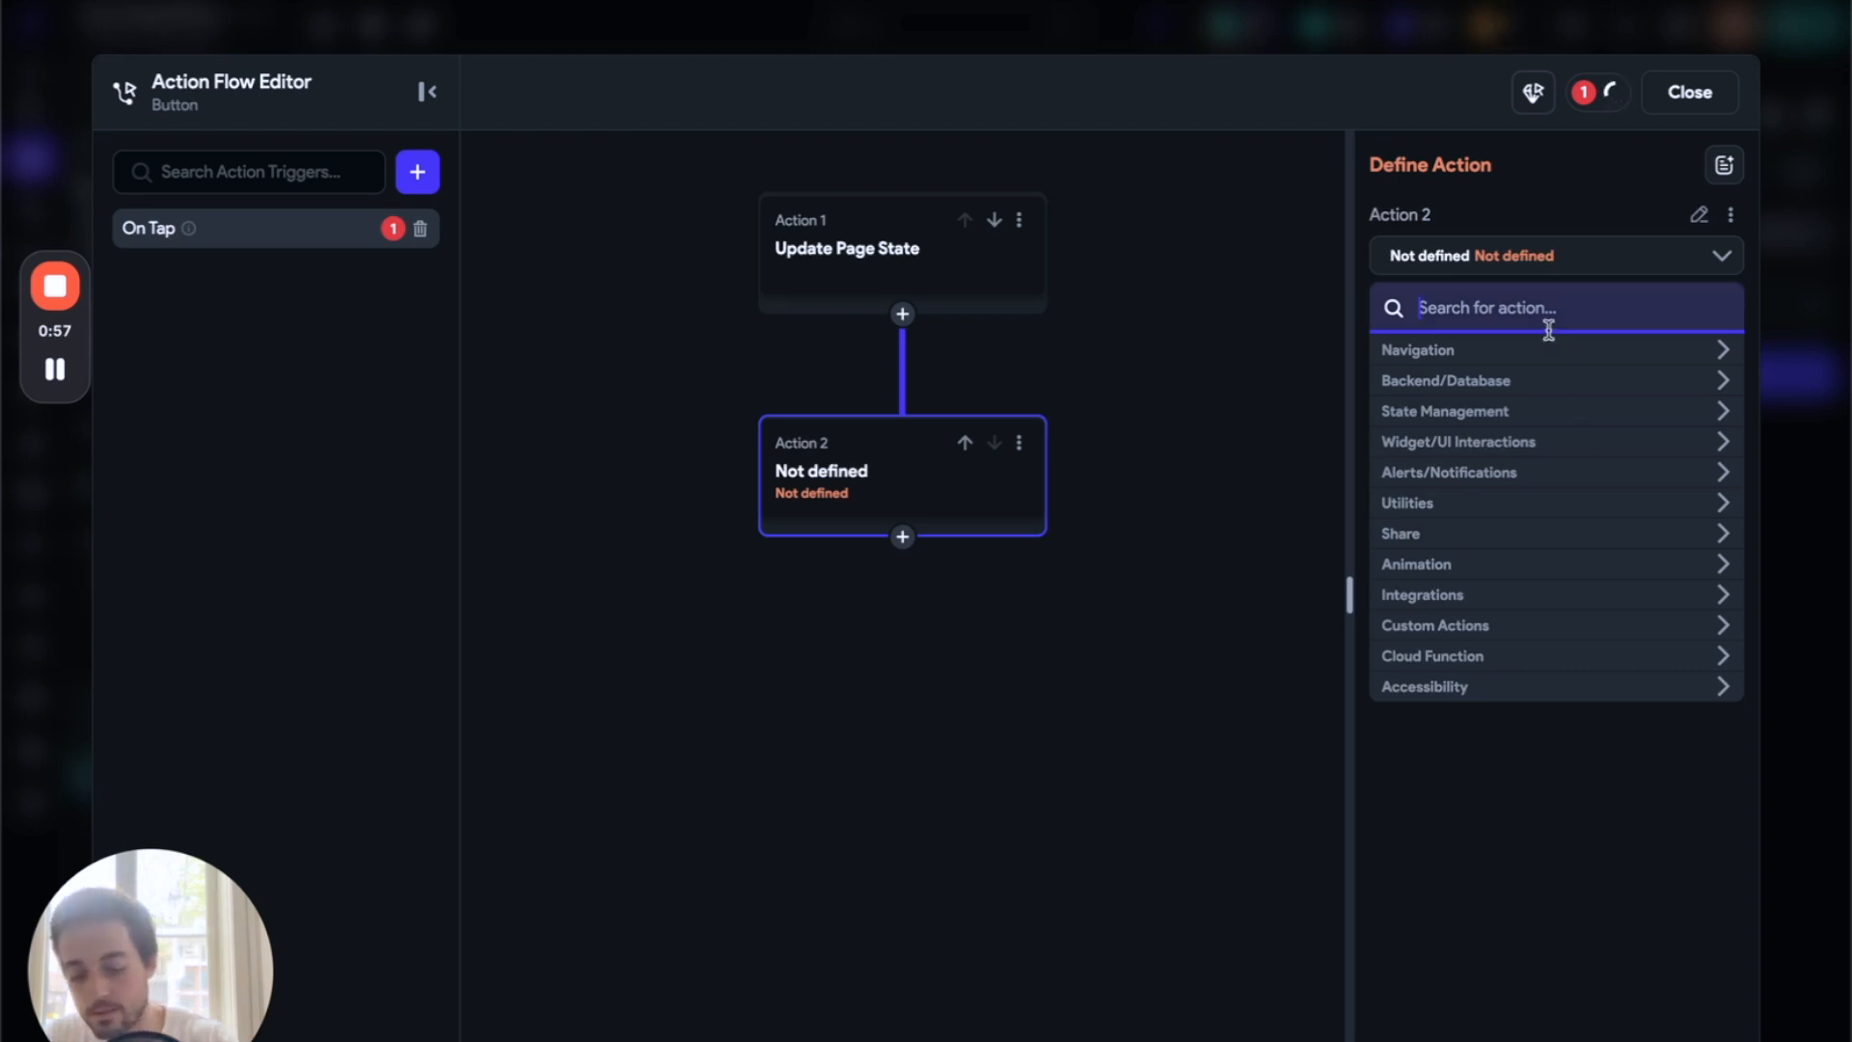
type("assitant")
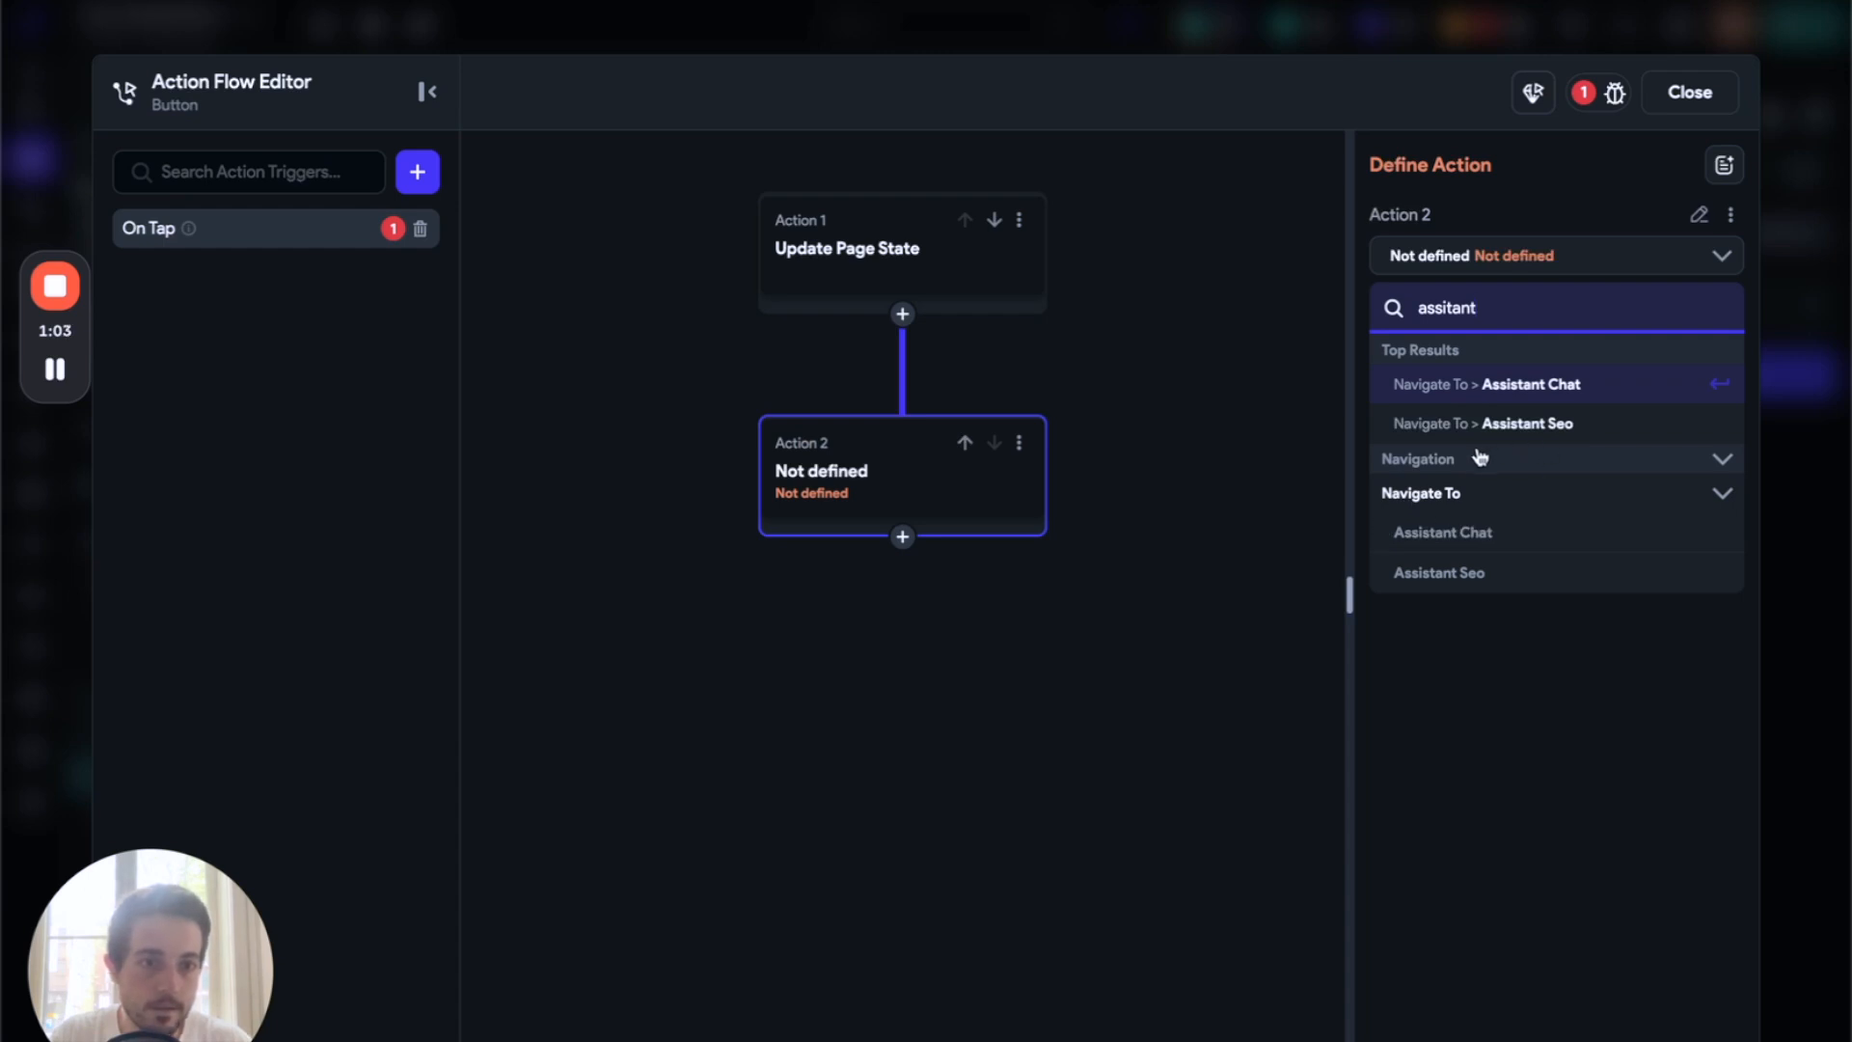
key("BackSpace")
key("BackSpace")
key("BackSpace")
key("BackSpace")
key("BackSpace")
key("BackSpace")
key("BackSpace")
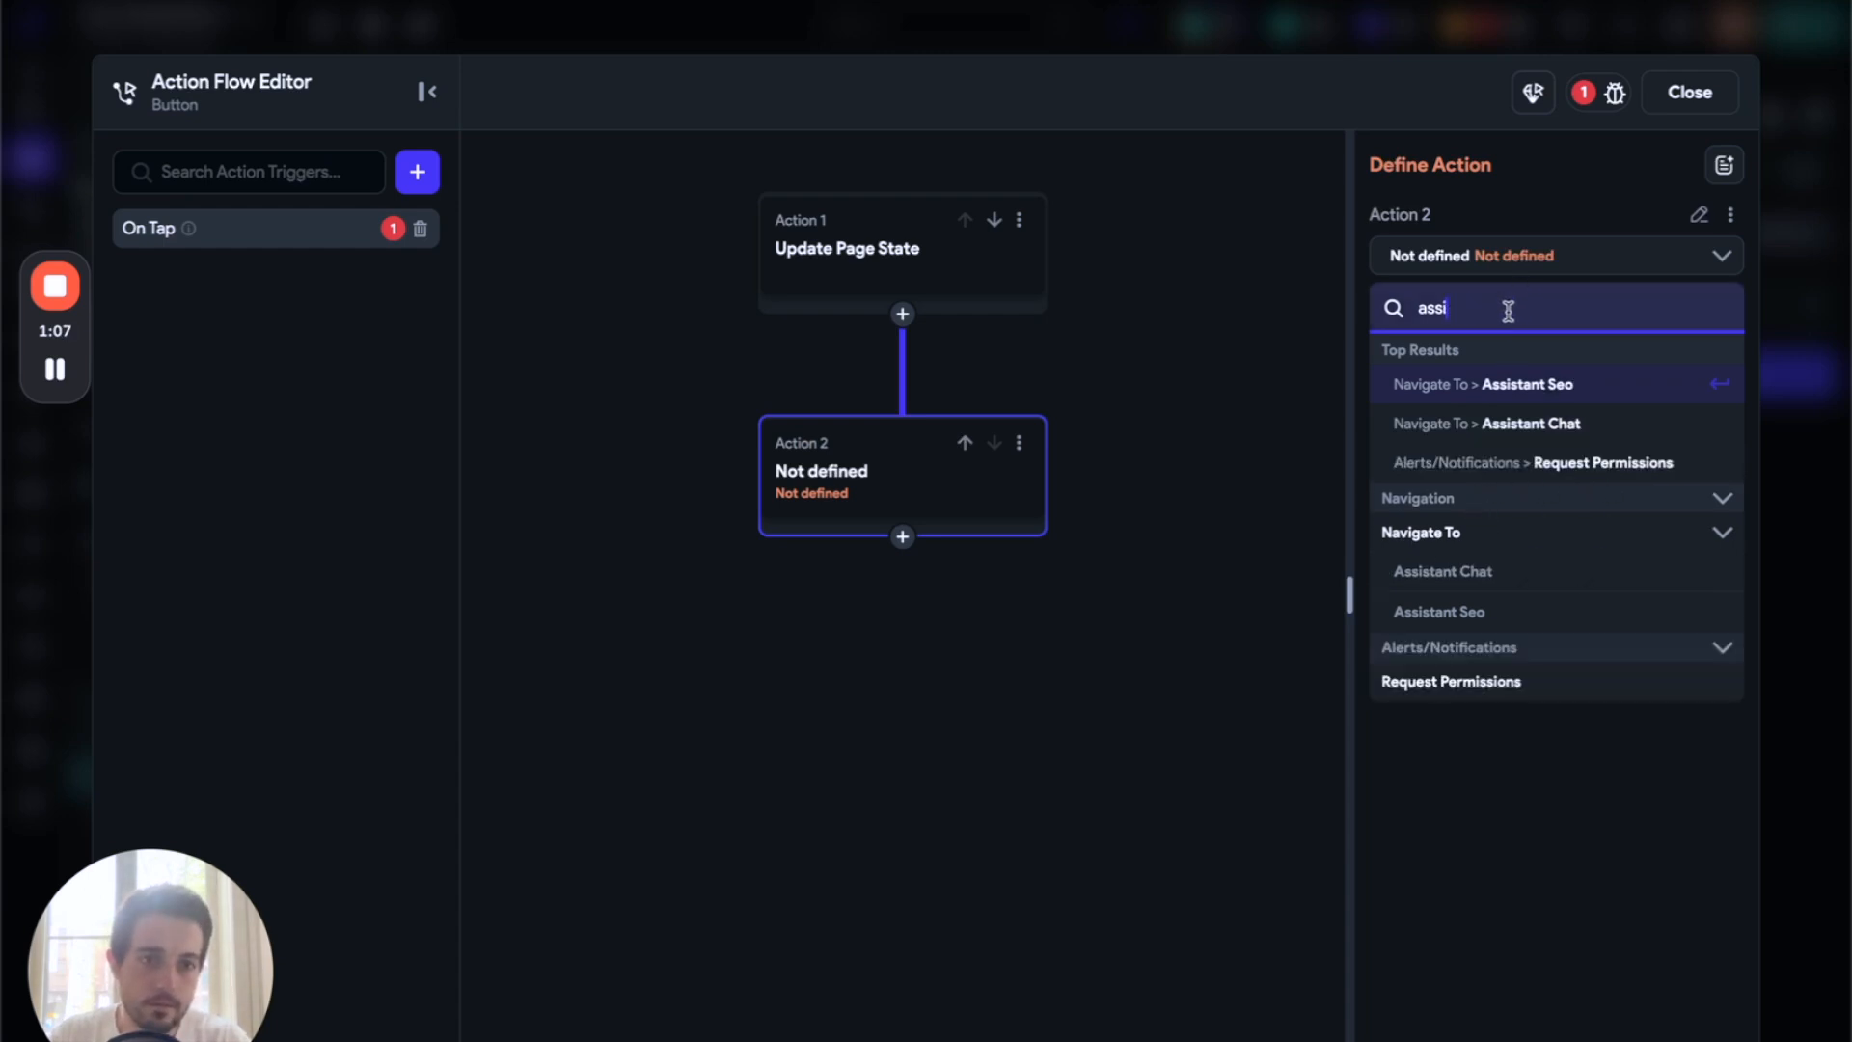
- Define the second action as an AI Agent Send Message action that targets Agent Chat
type("agent is")
key("BackSpace")
key("BackSpace")
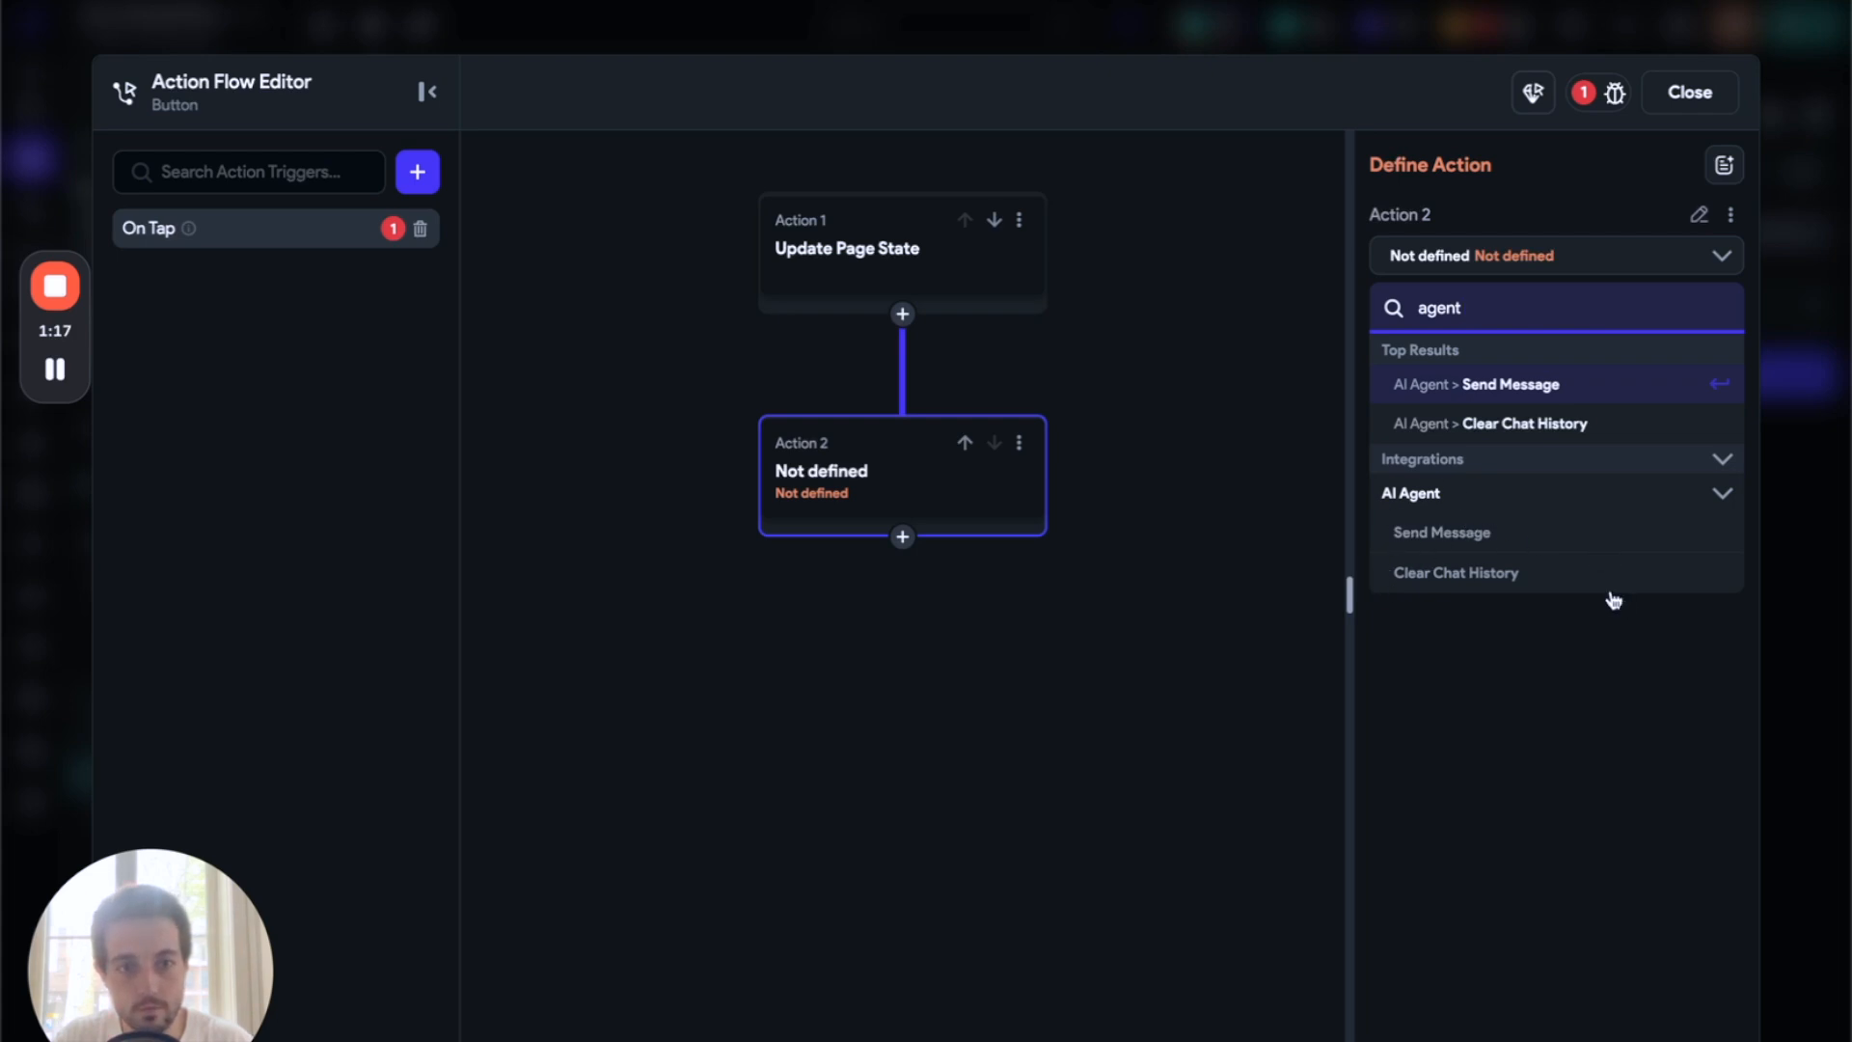
left_click(1478, 539)
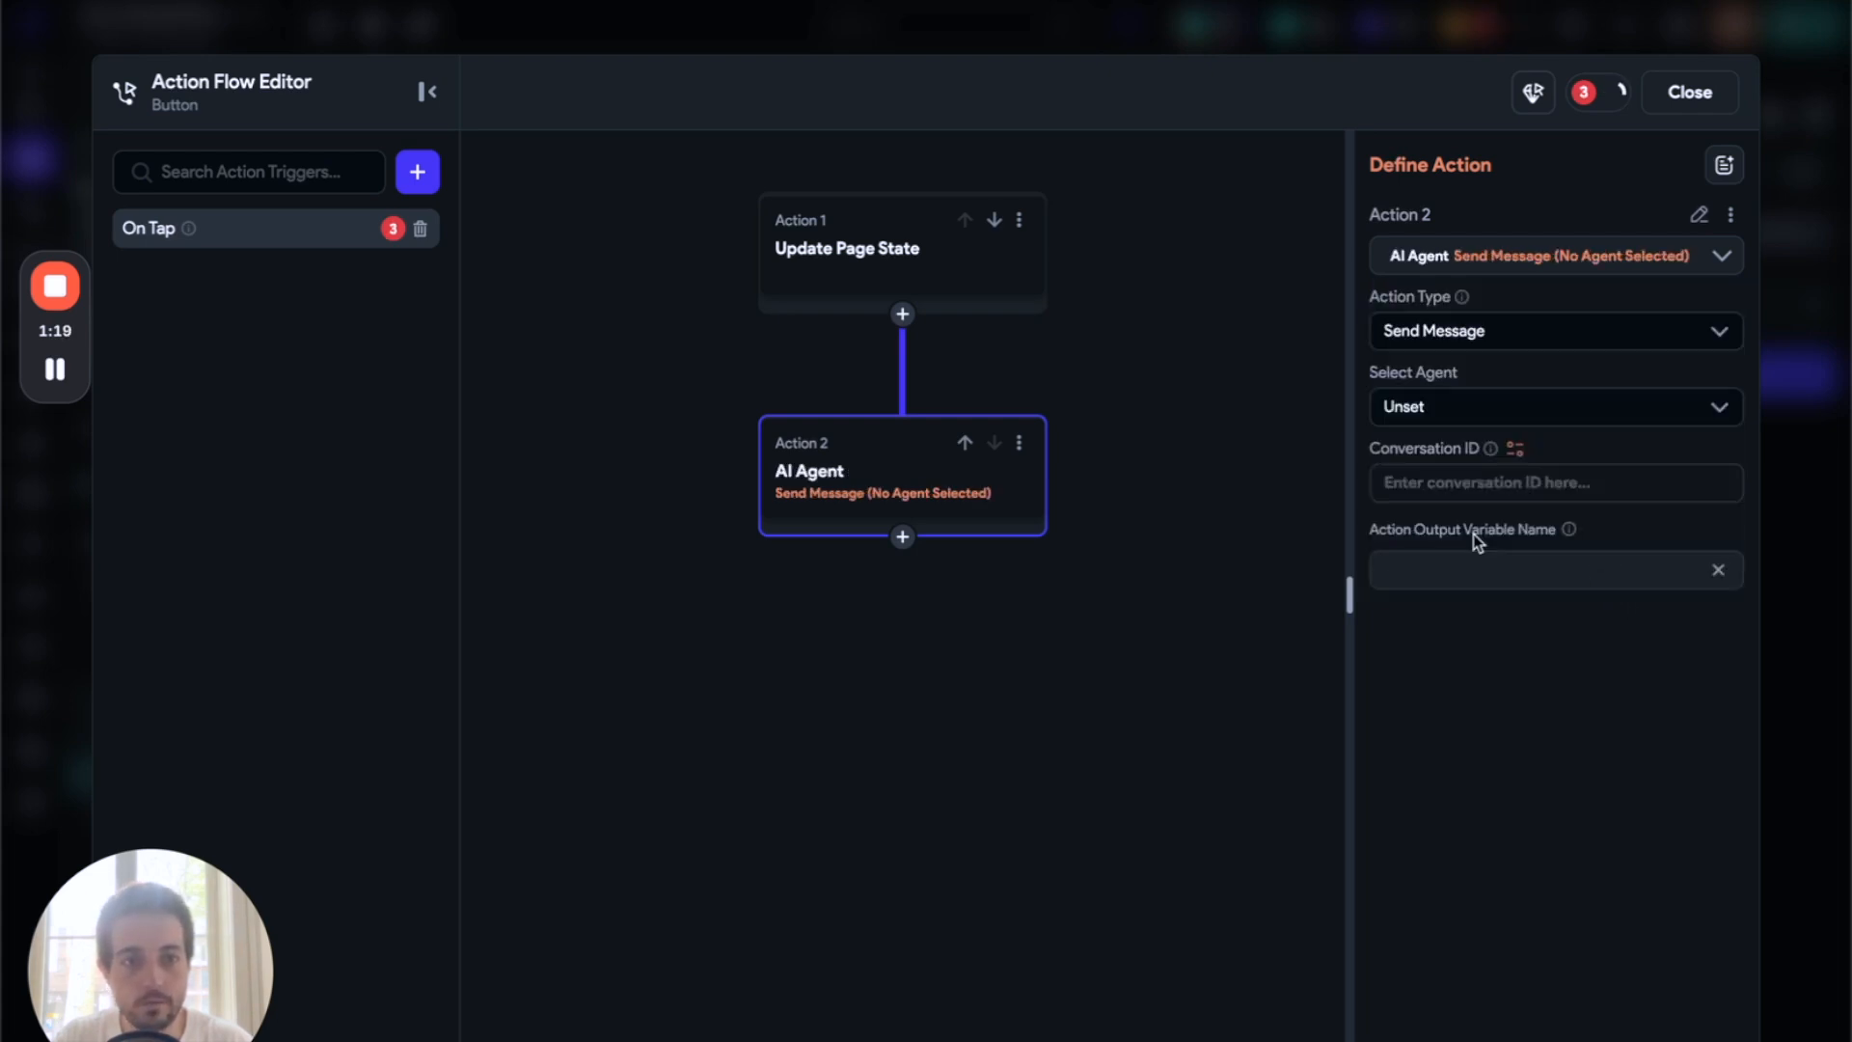
left_click(1476, 409)
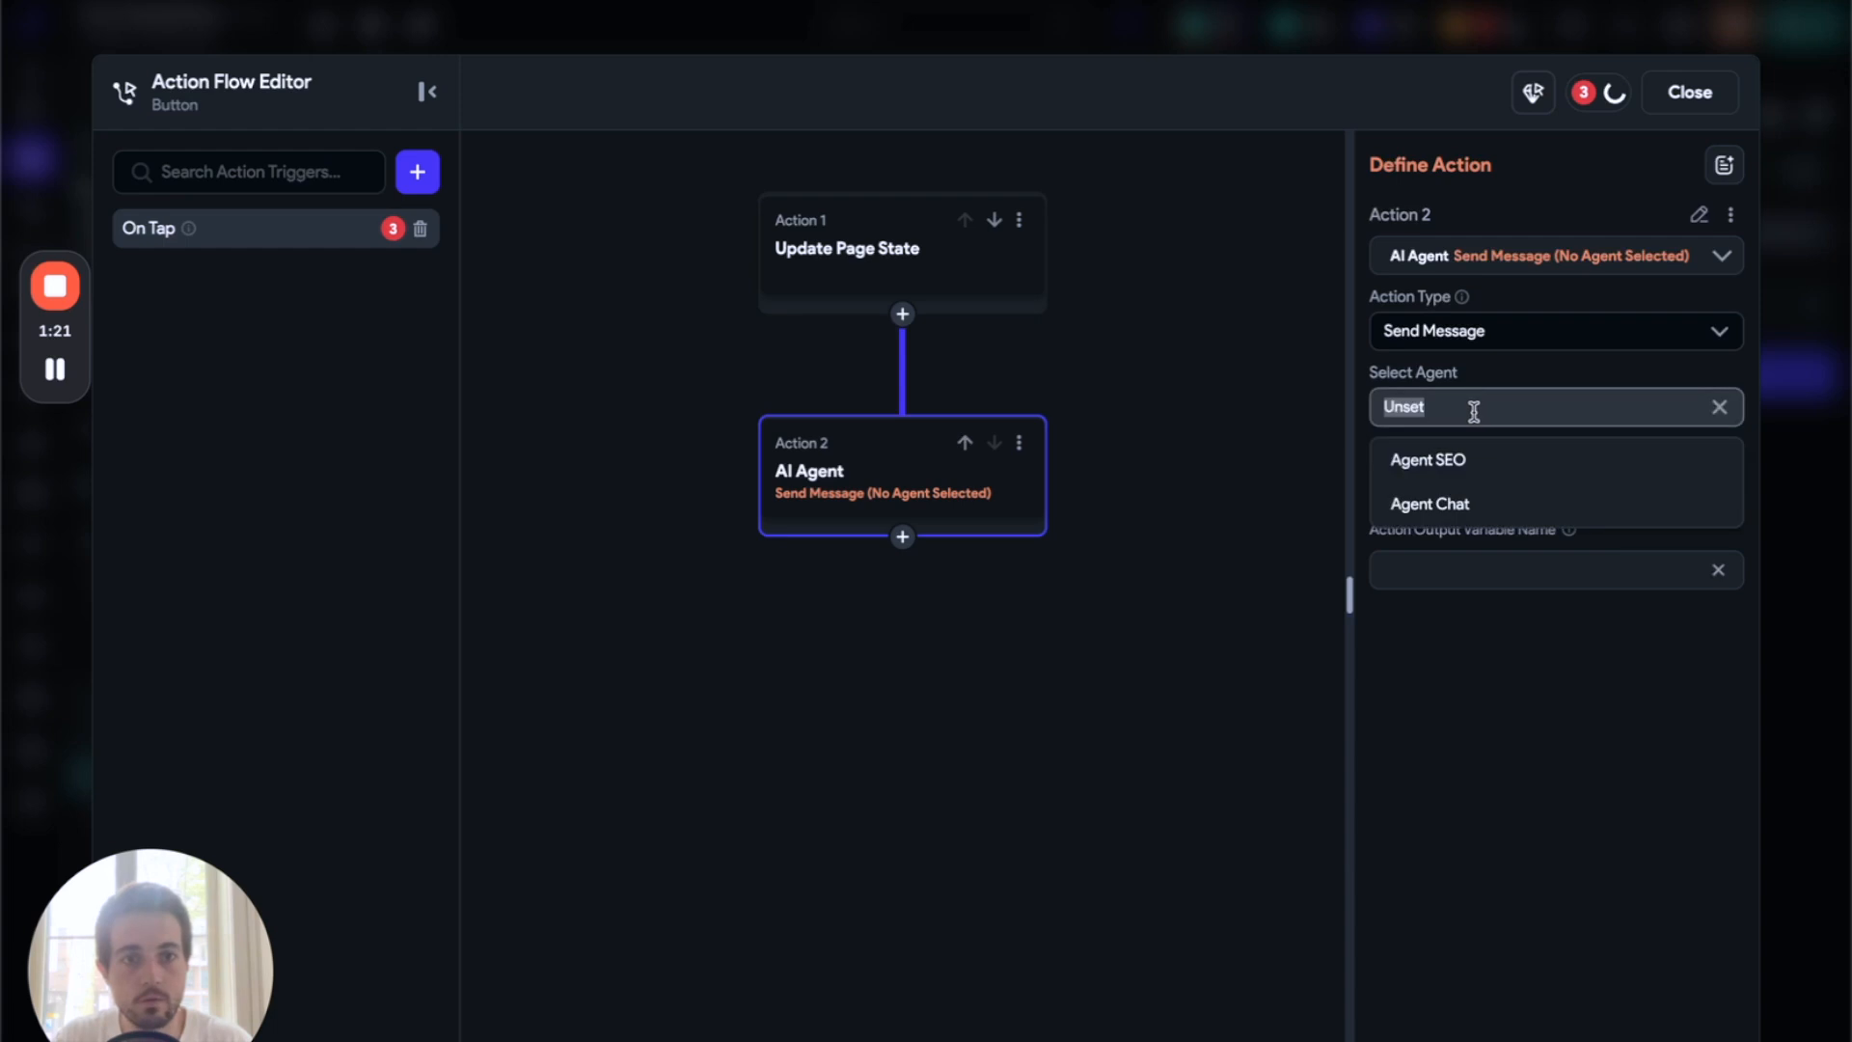
left_click(1449, 503)
- Choose Agent Chat as the agent and set the conversation ID to chat_assisant_id
left_click(1489, 493)
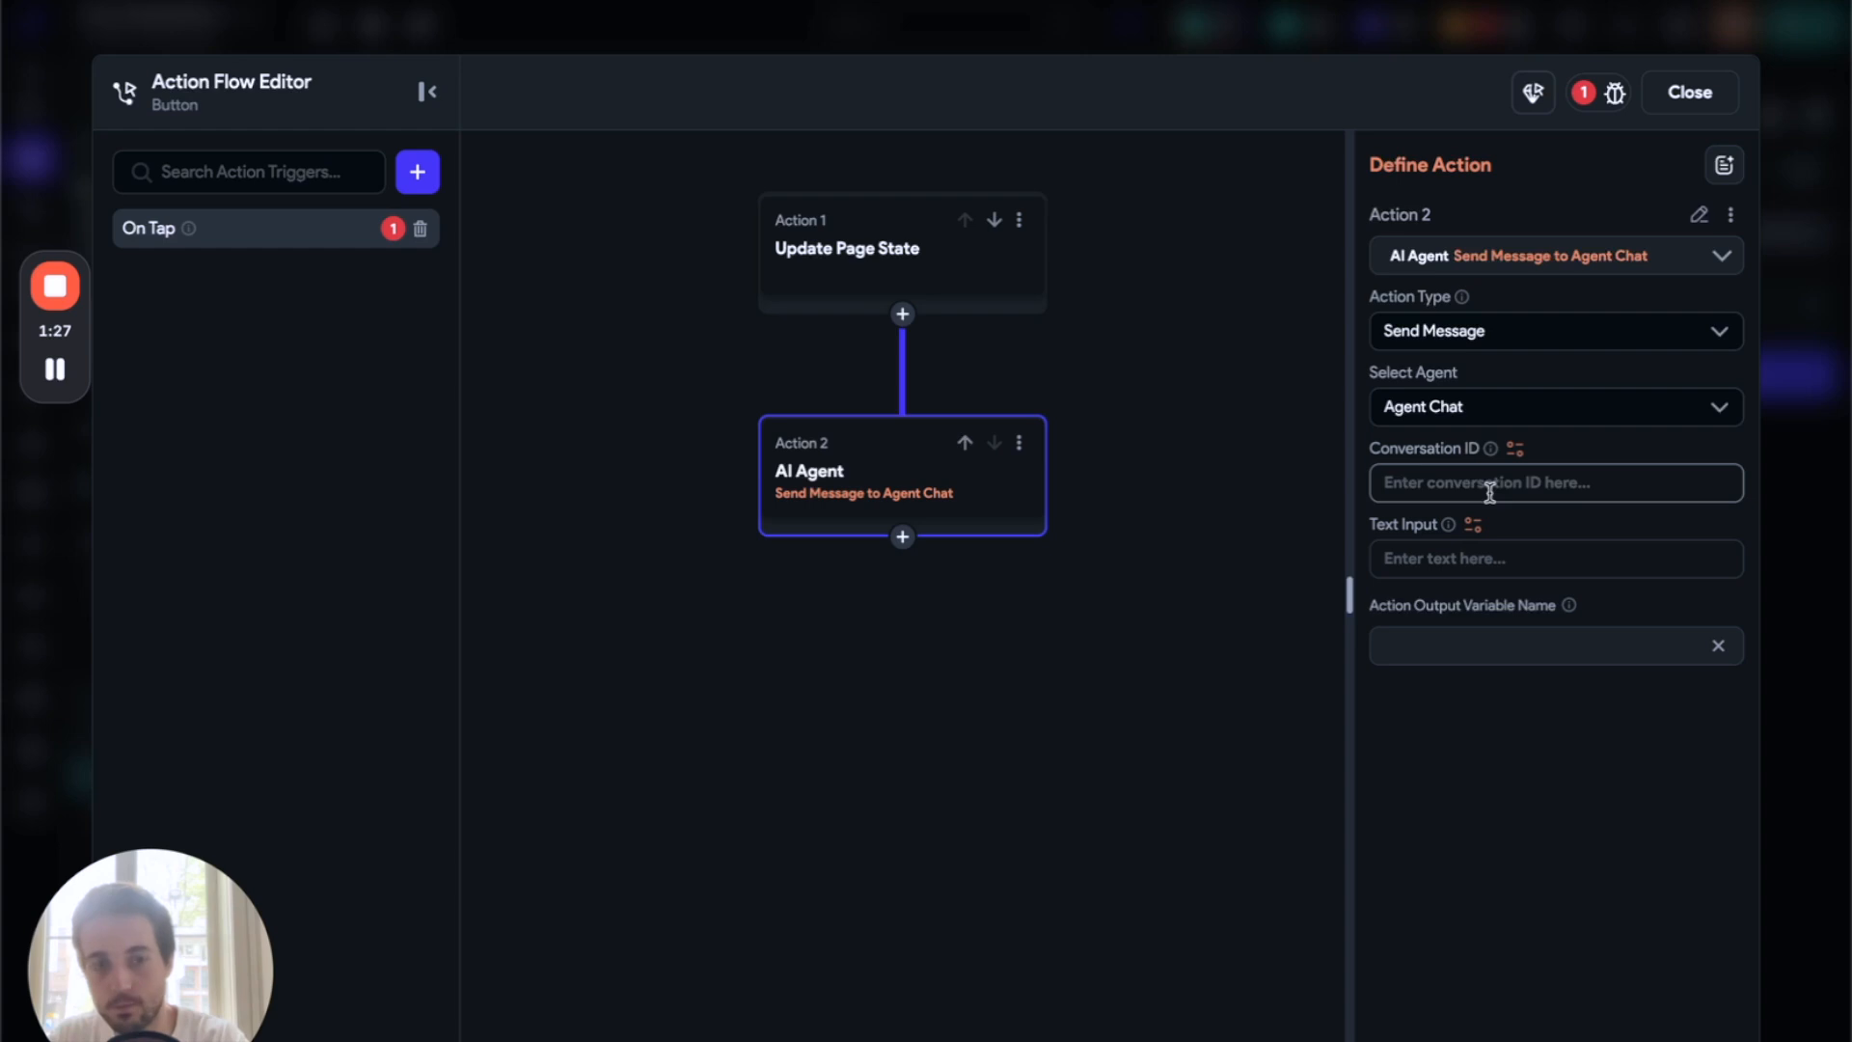
type("chat")
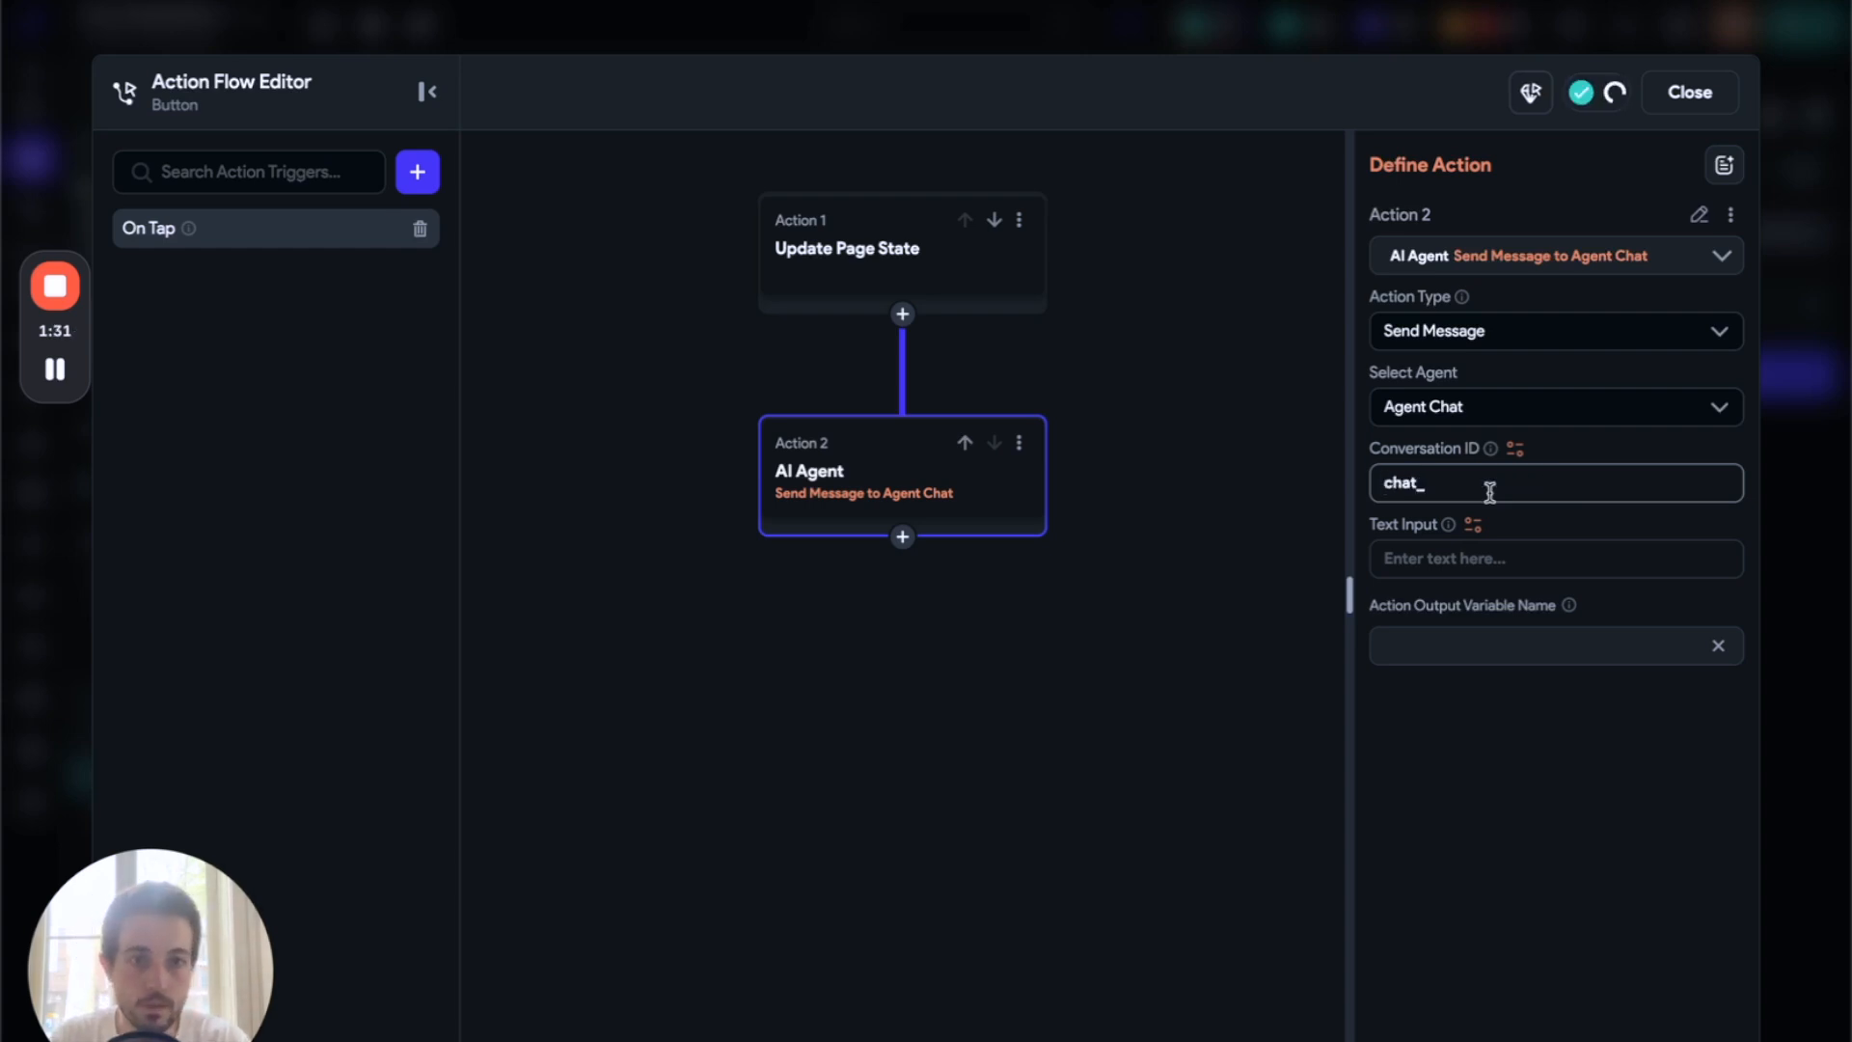
type("_assisant")
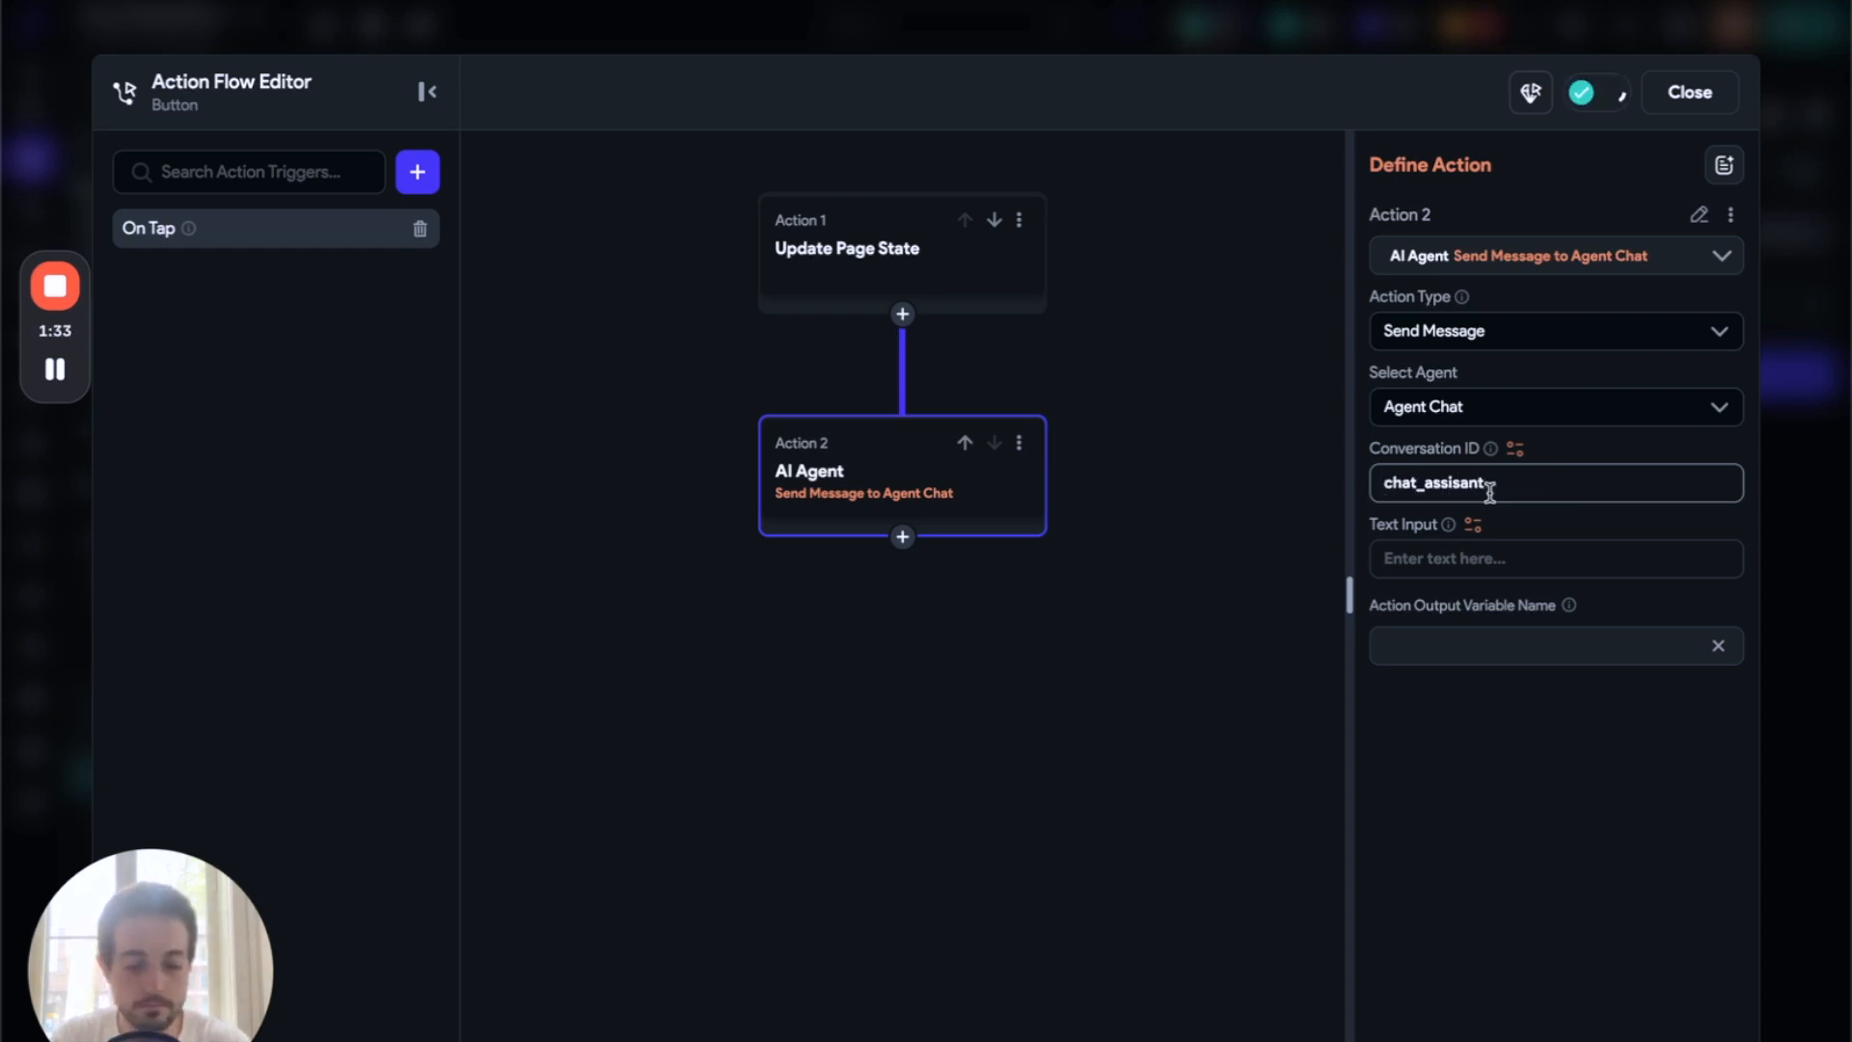
type("_id")
left_click(1463, 801)
- Bind the AI Agent action's text input to the widget state of the Votre prompt TextField
left_click(1496, 563)
left_click(1477, 527)
scroll(1158, 851, "down", 2)
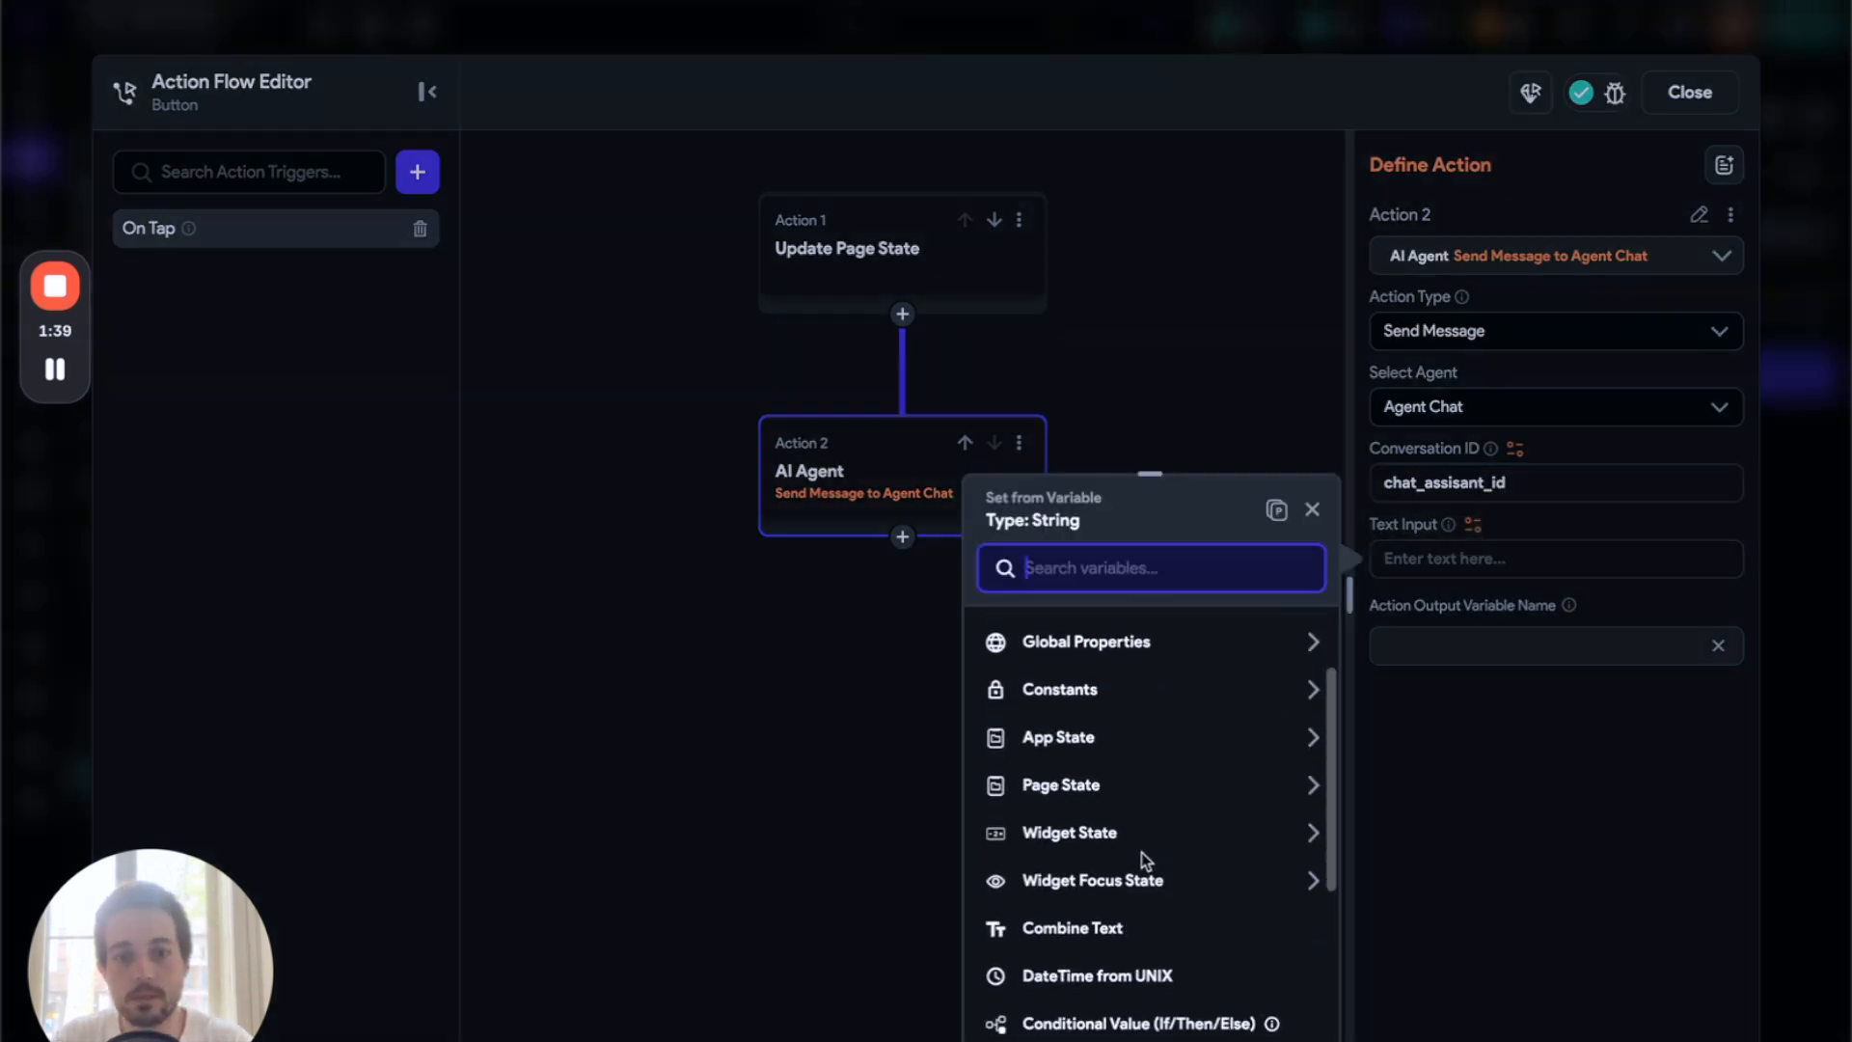
left_click(1125, 832)
left_click(1121, 830)
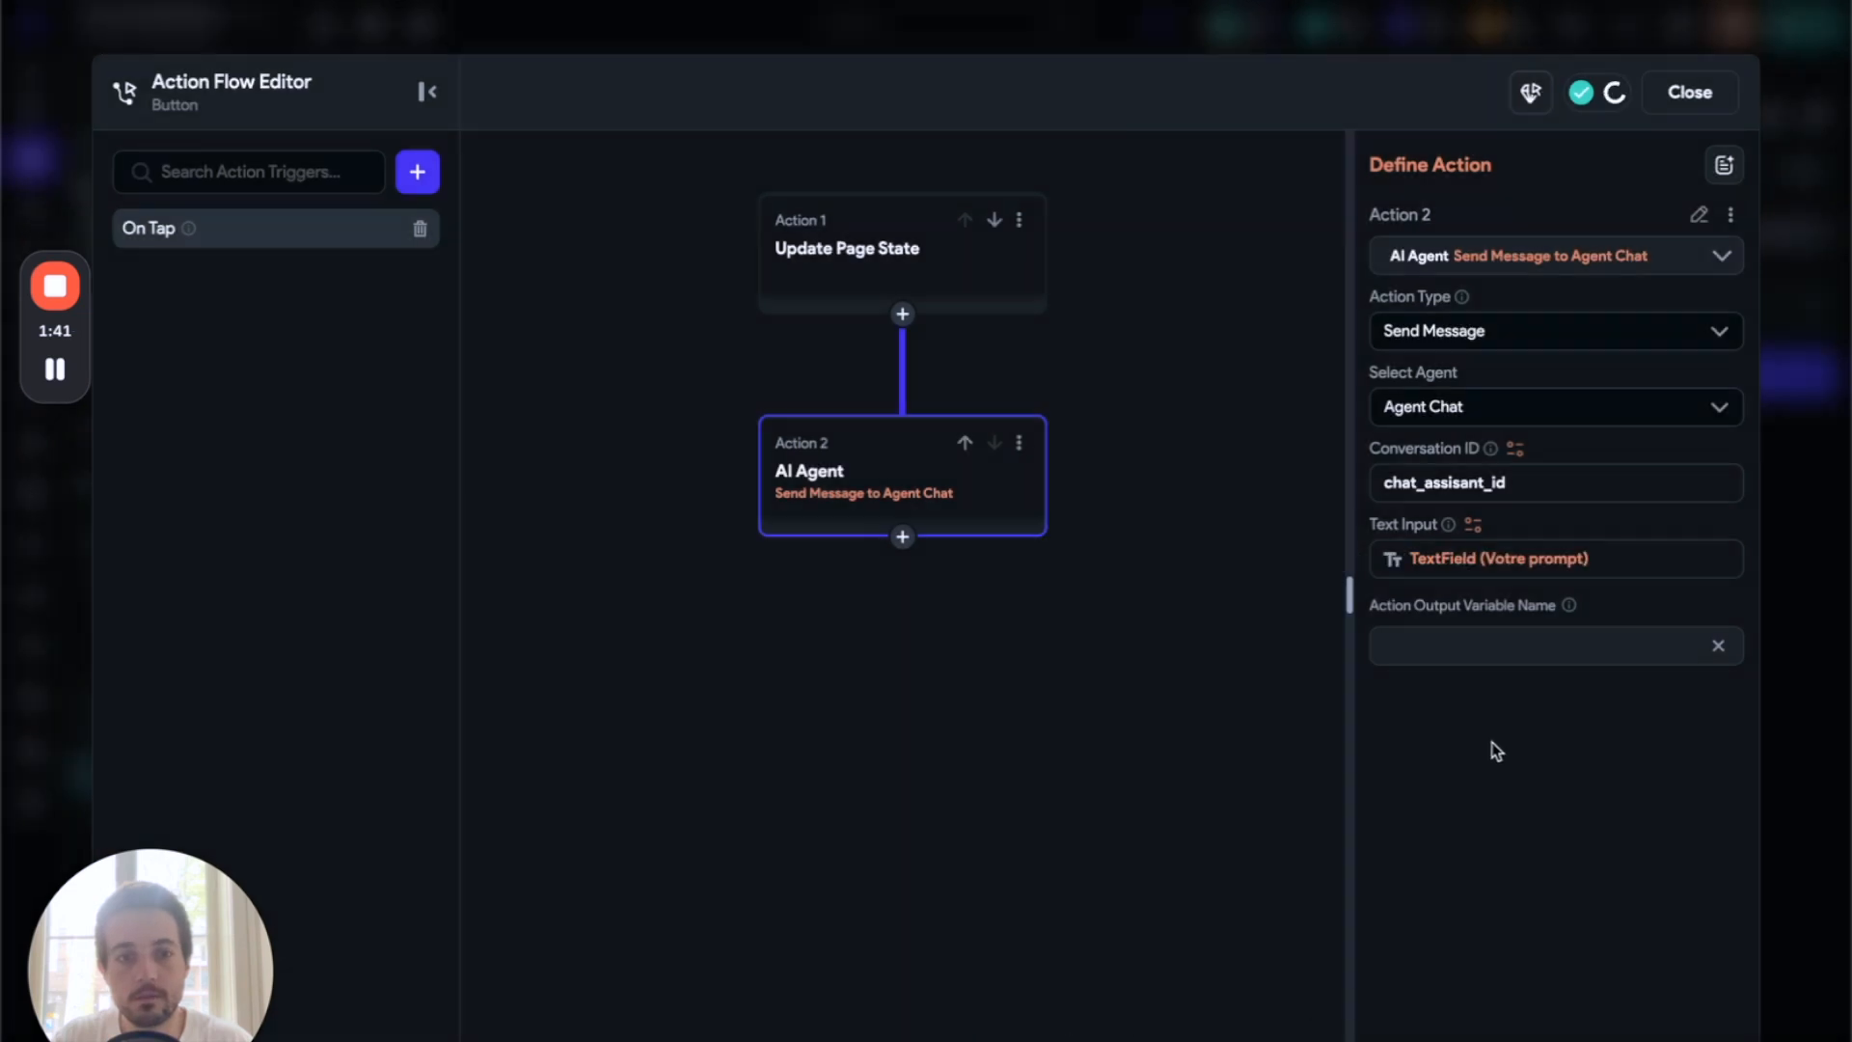
- Name the AI Agent action's output variable assistantReponse
left_click(1452, 660)
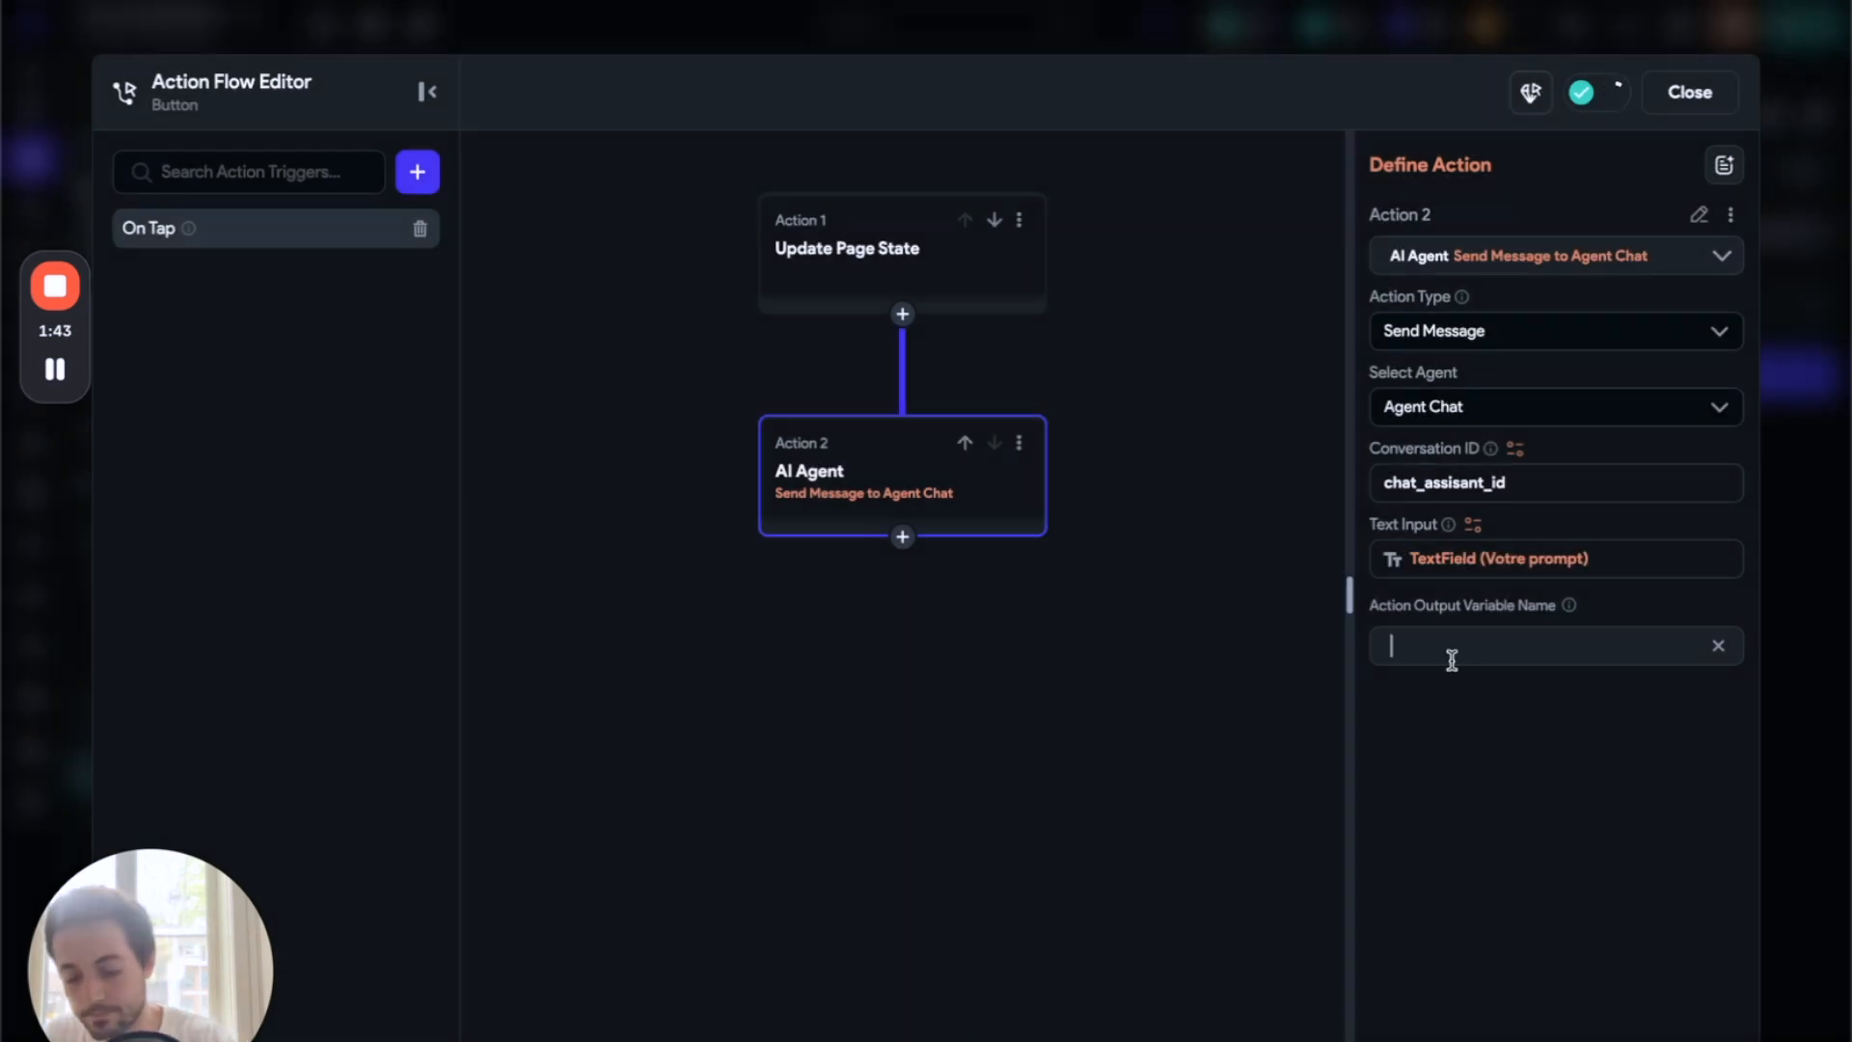
type("As")
key("BackSpace")
key("BackSpace")
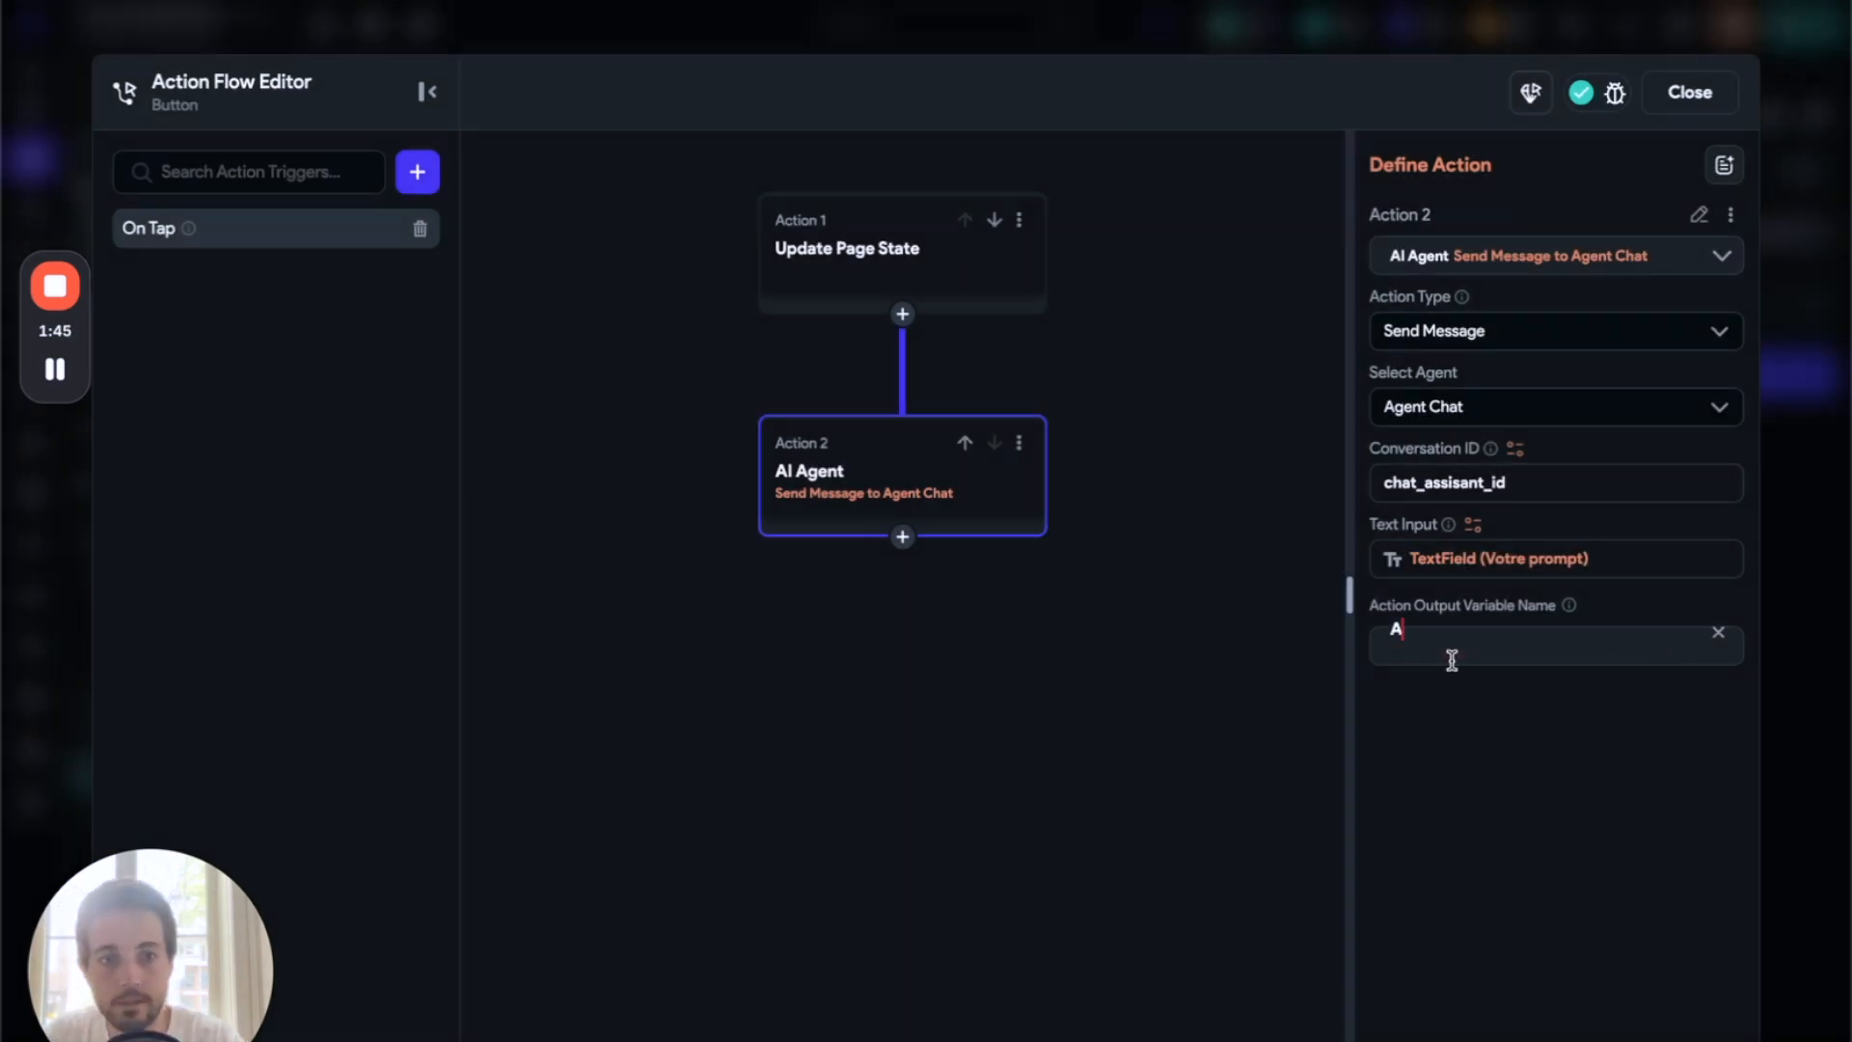
type("assist")
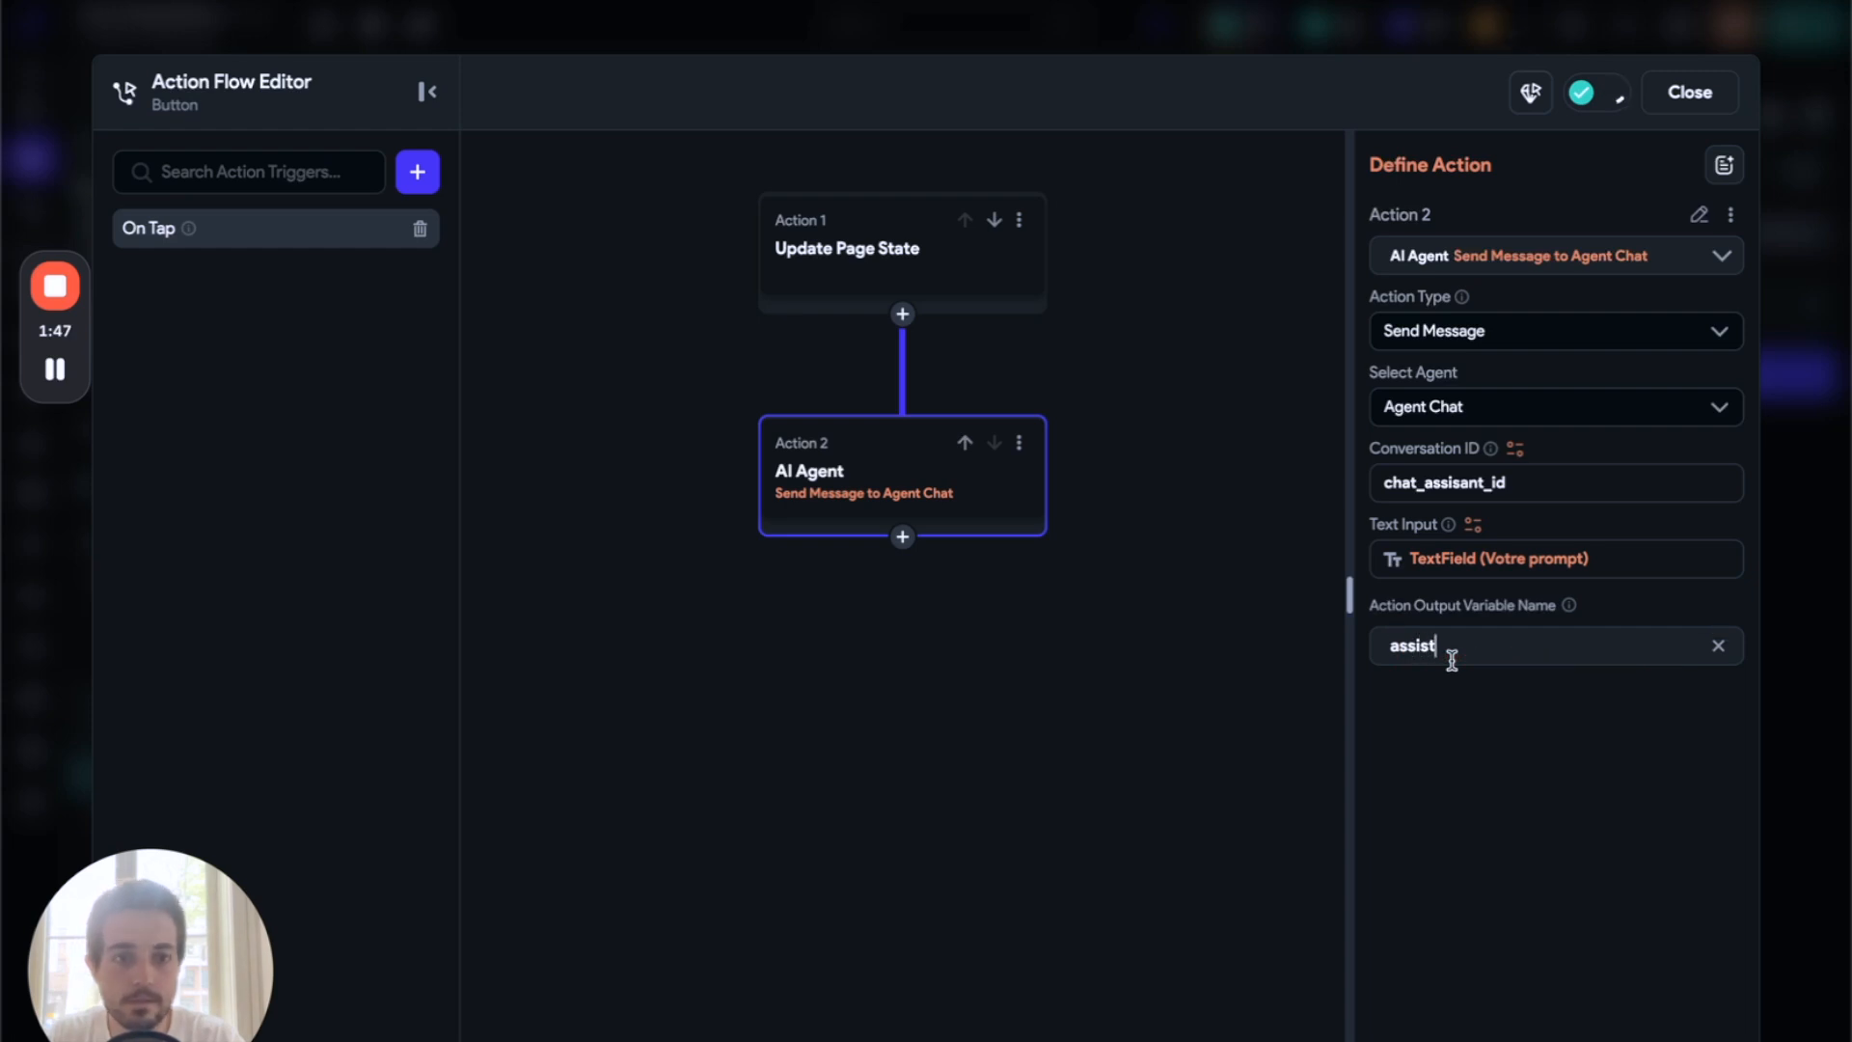
type("antReponse")
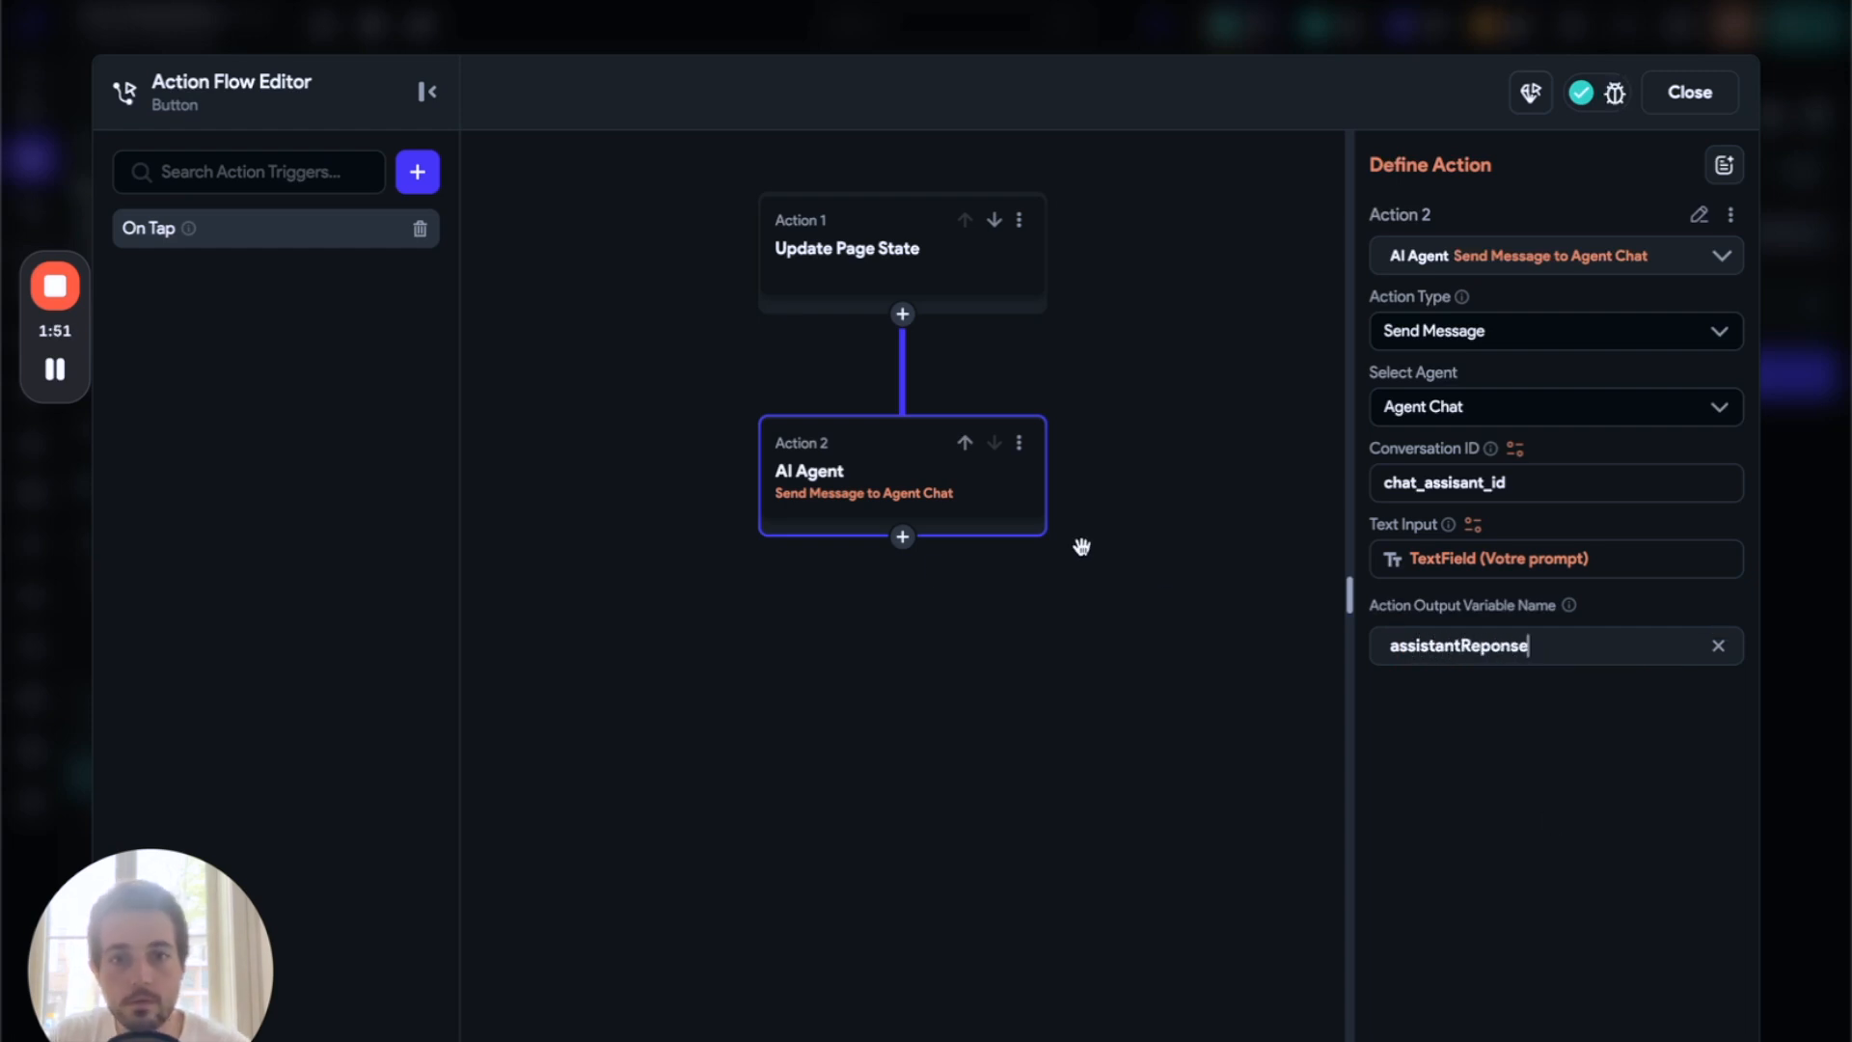
- Add a third action after the AI Agent action and define it as Update Page State
left_click(878, 278)
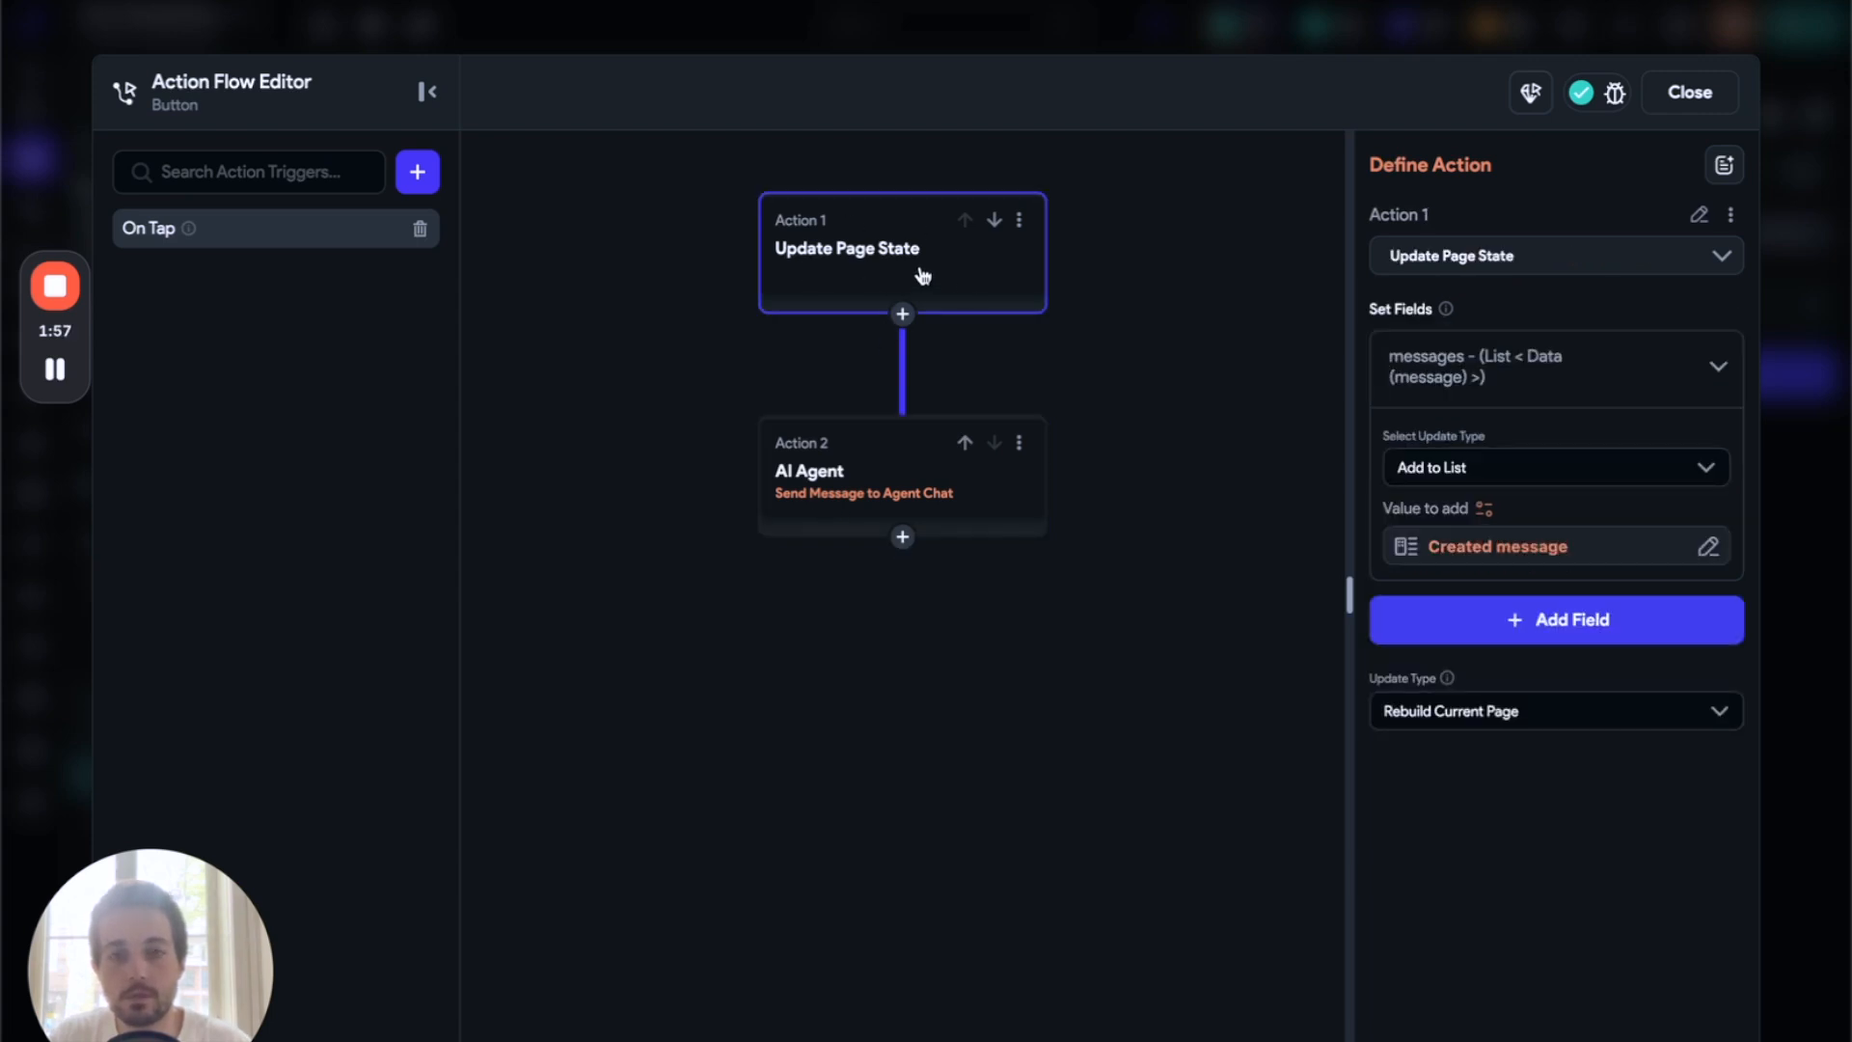
left_click(867, 472)
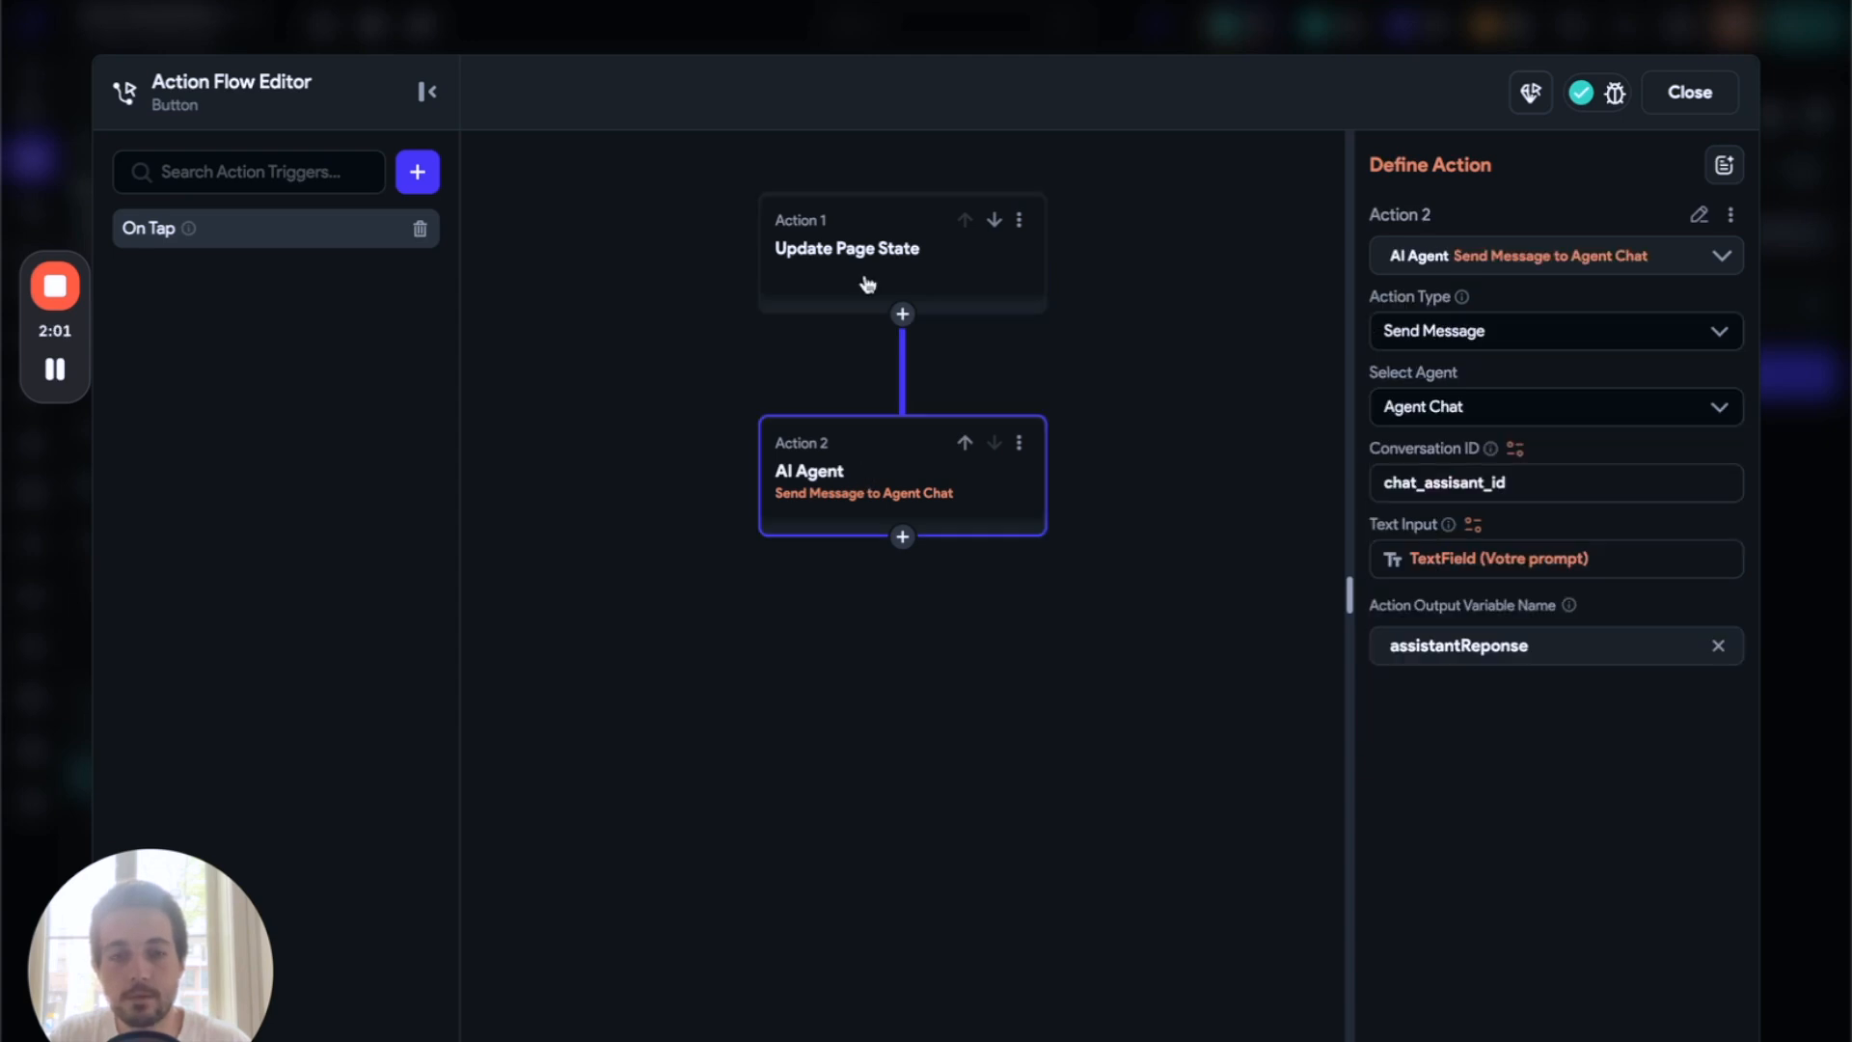
left_click(903, 537)
left_click(907, 583)
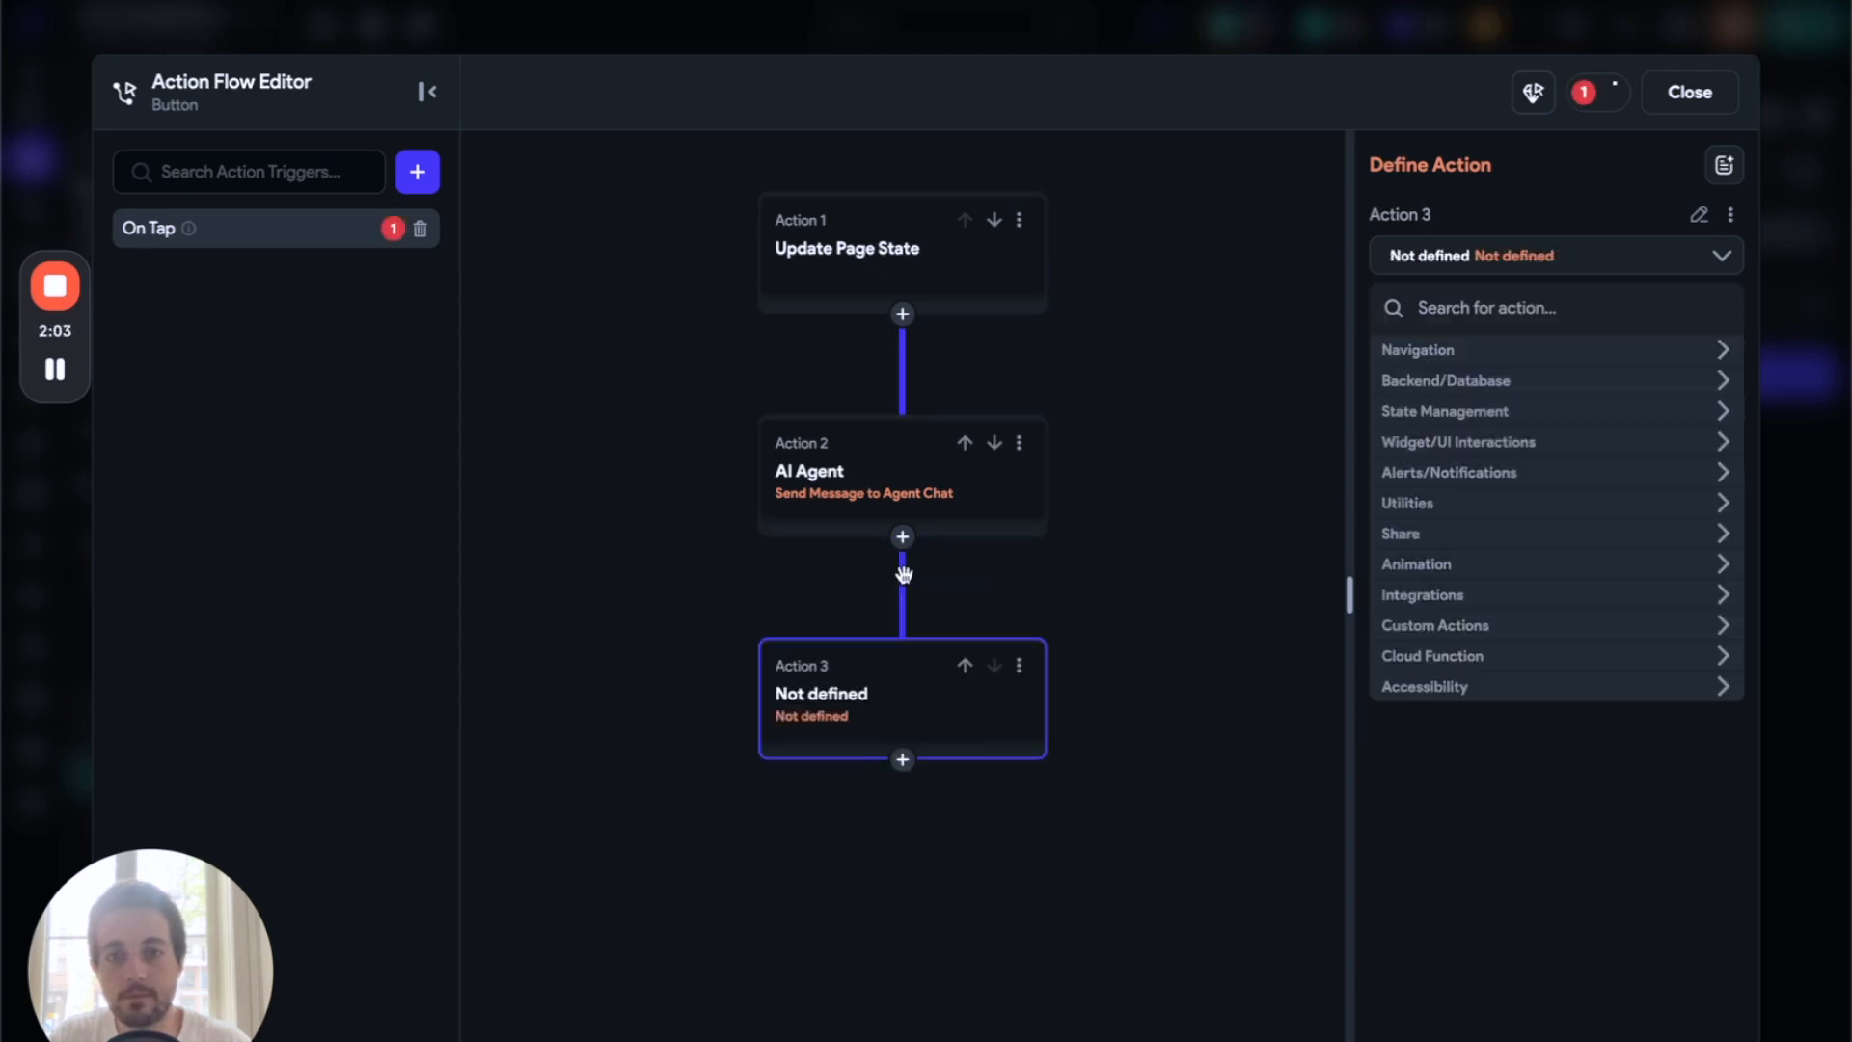
type("update page")
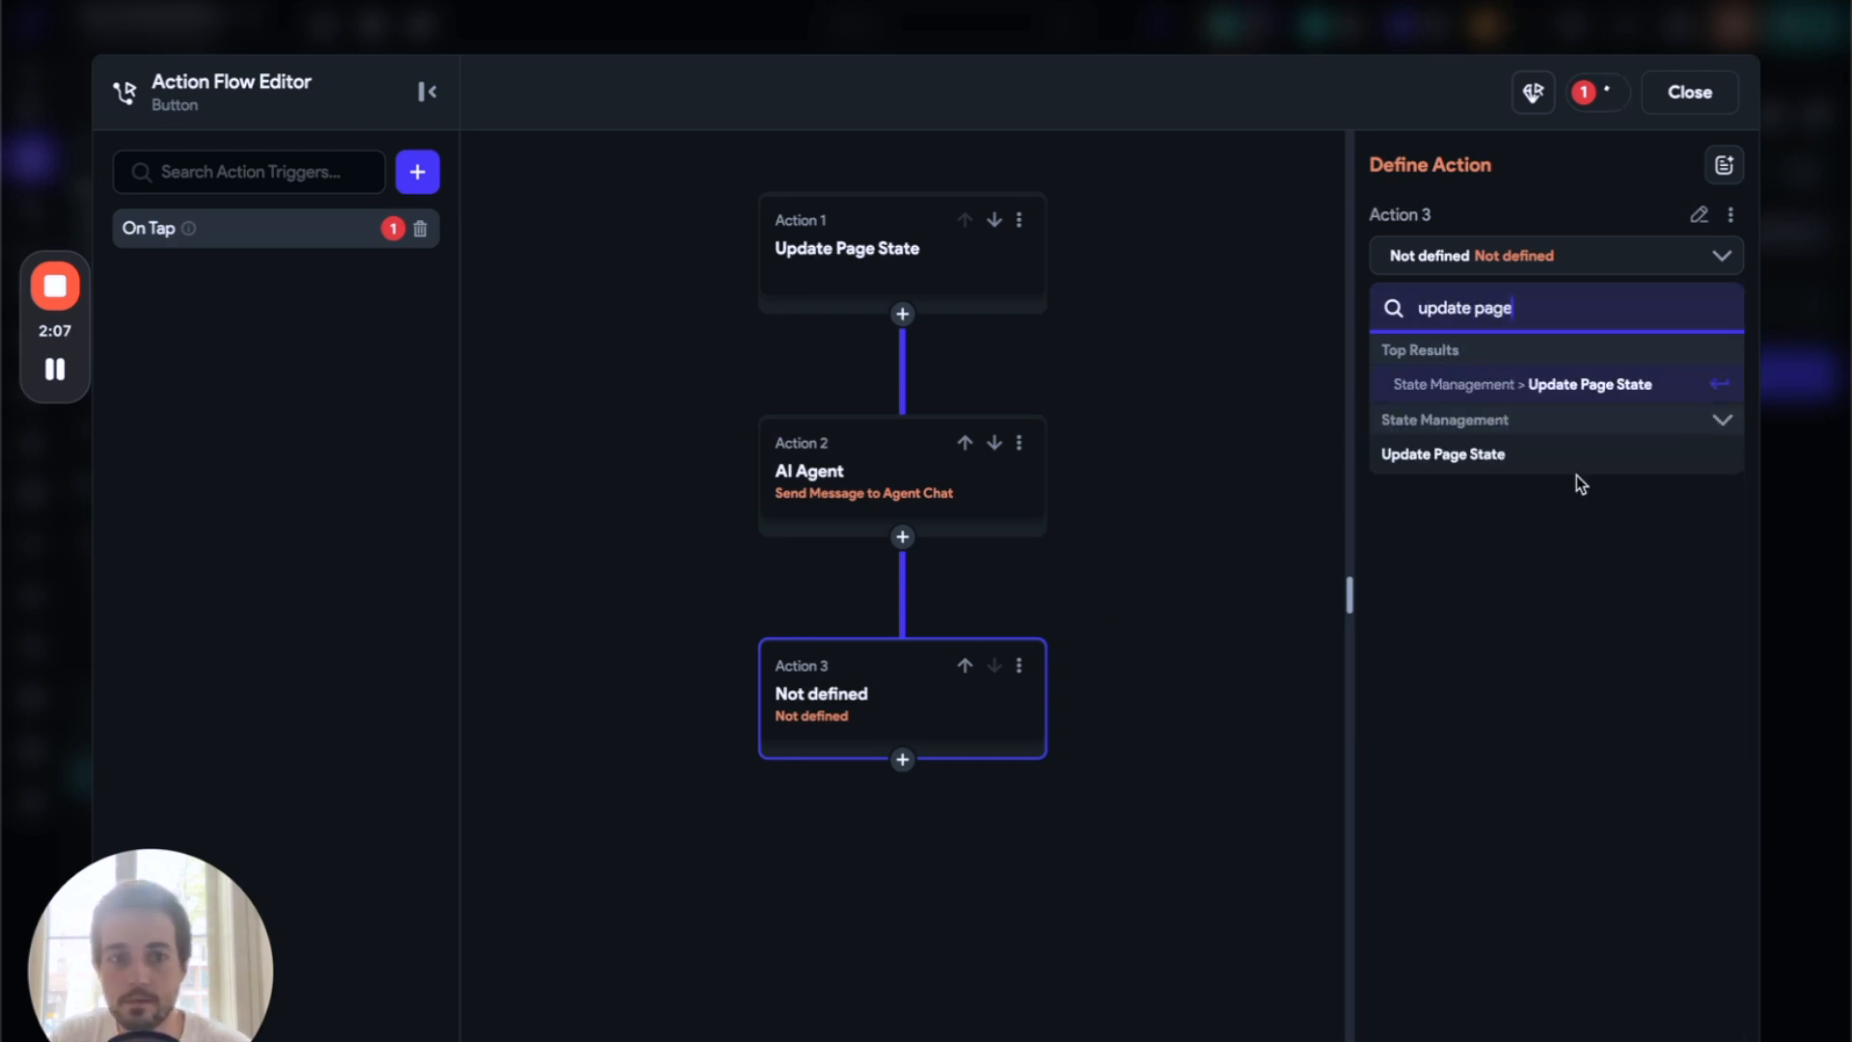
left_click(1513, 459)
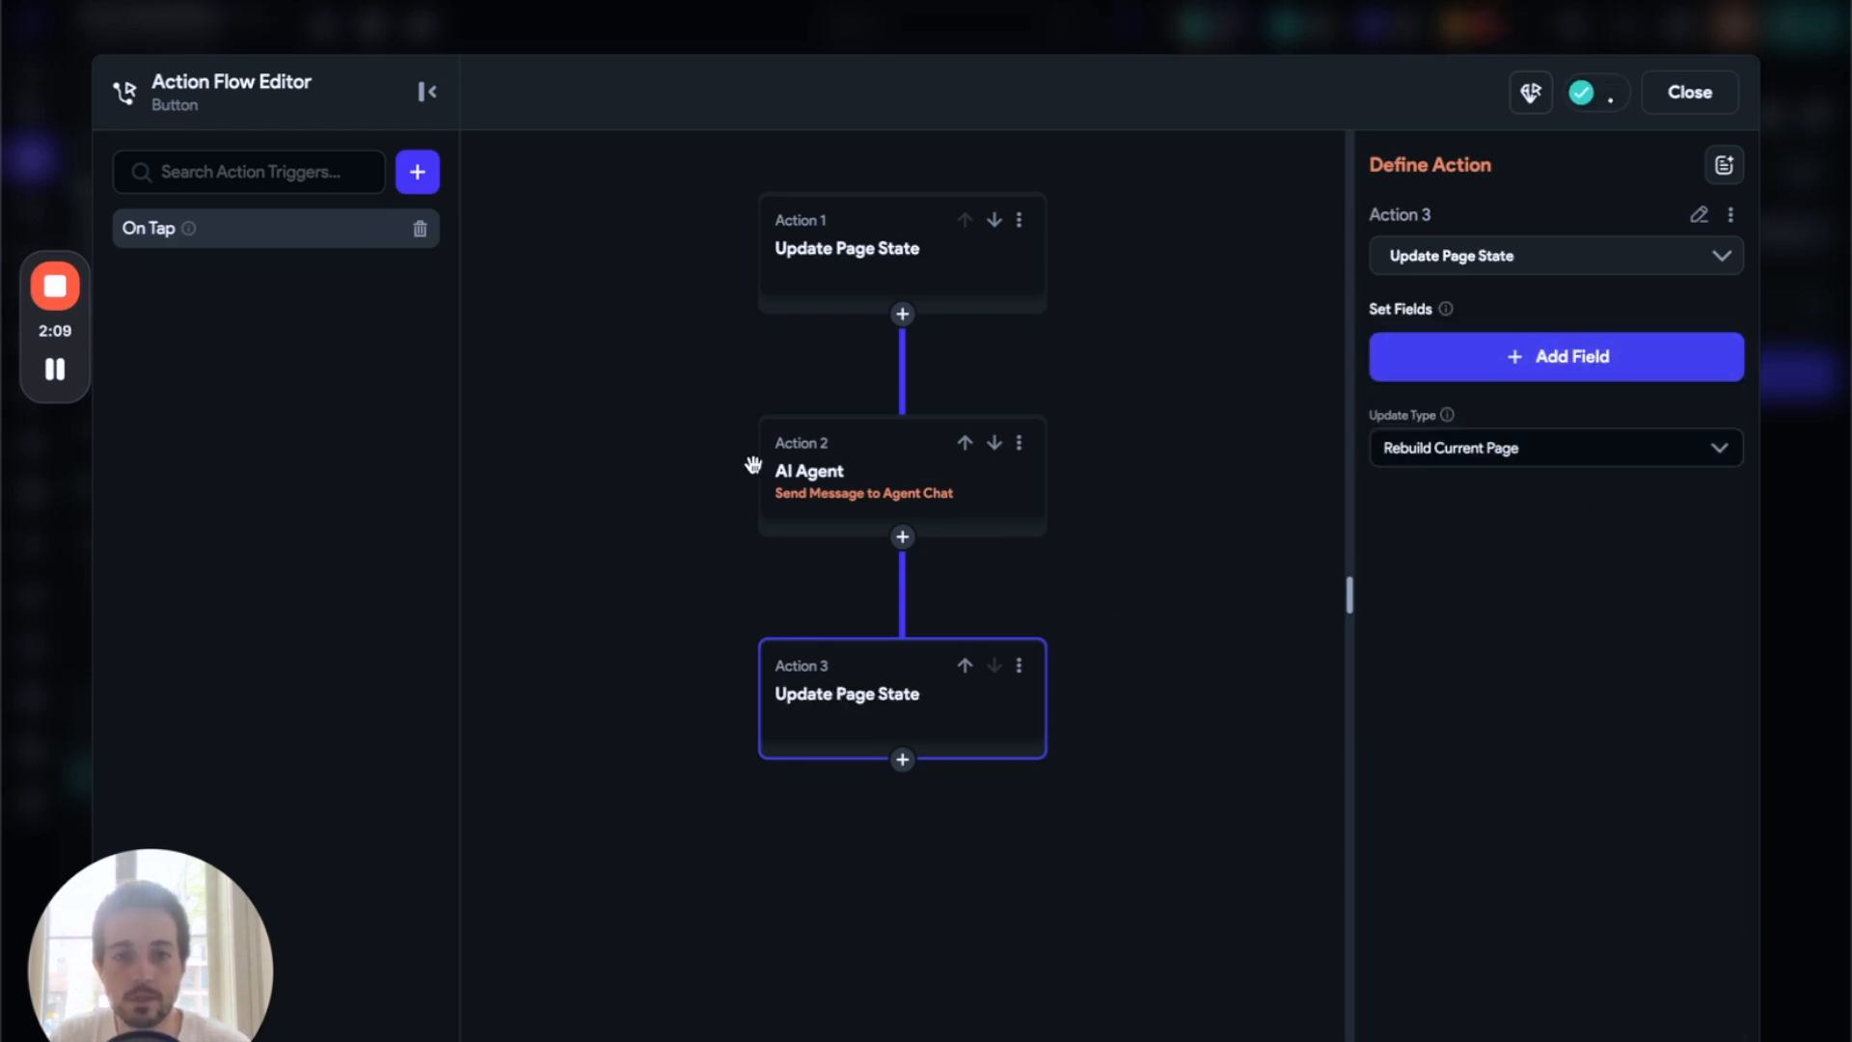
- Add the messages list to the third action's fields with the Add to List update type
left_click(1534, 375)
left_click(930, 433)
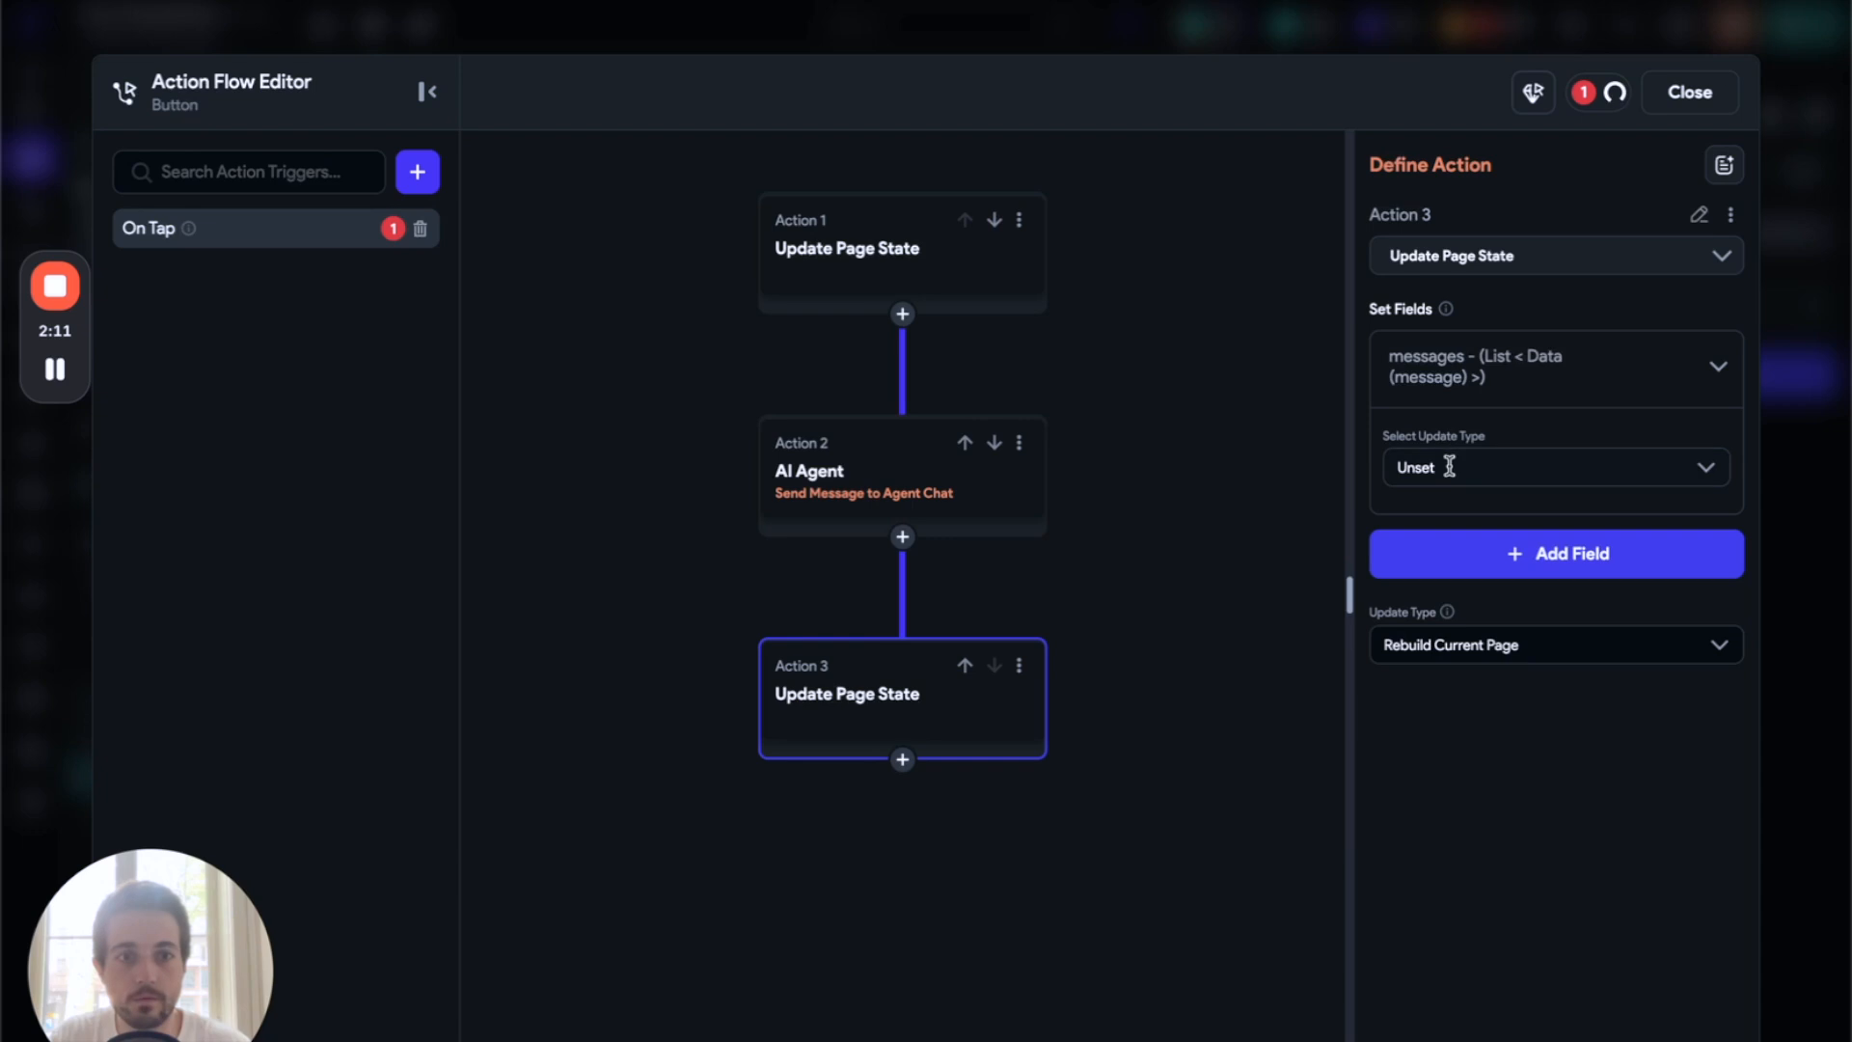
left_click(1449, 467)
left_click(1507, 609)
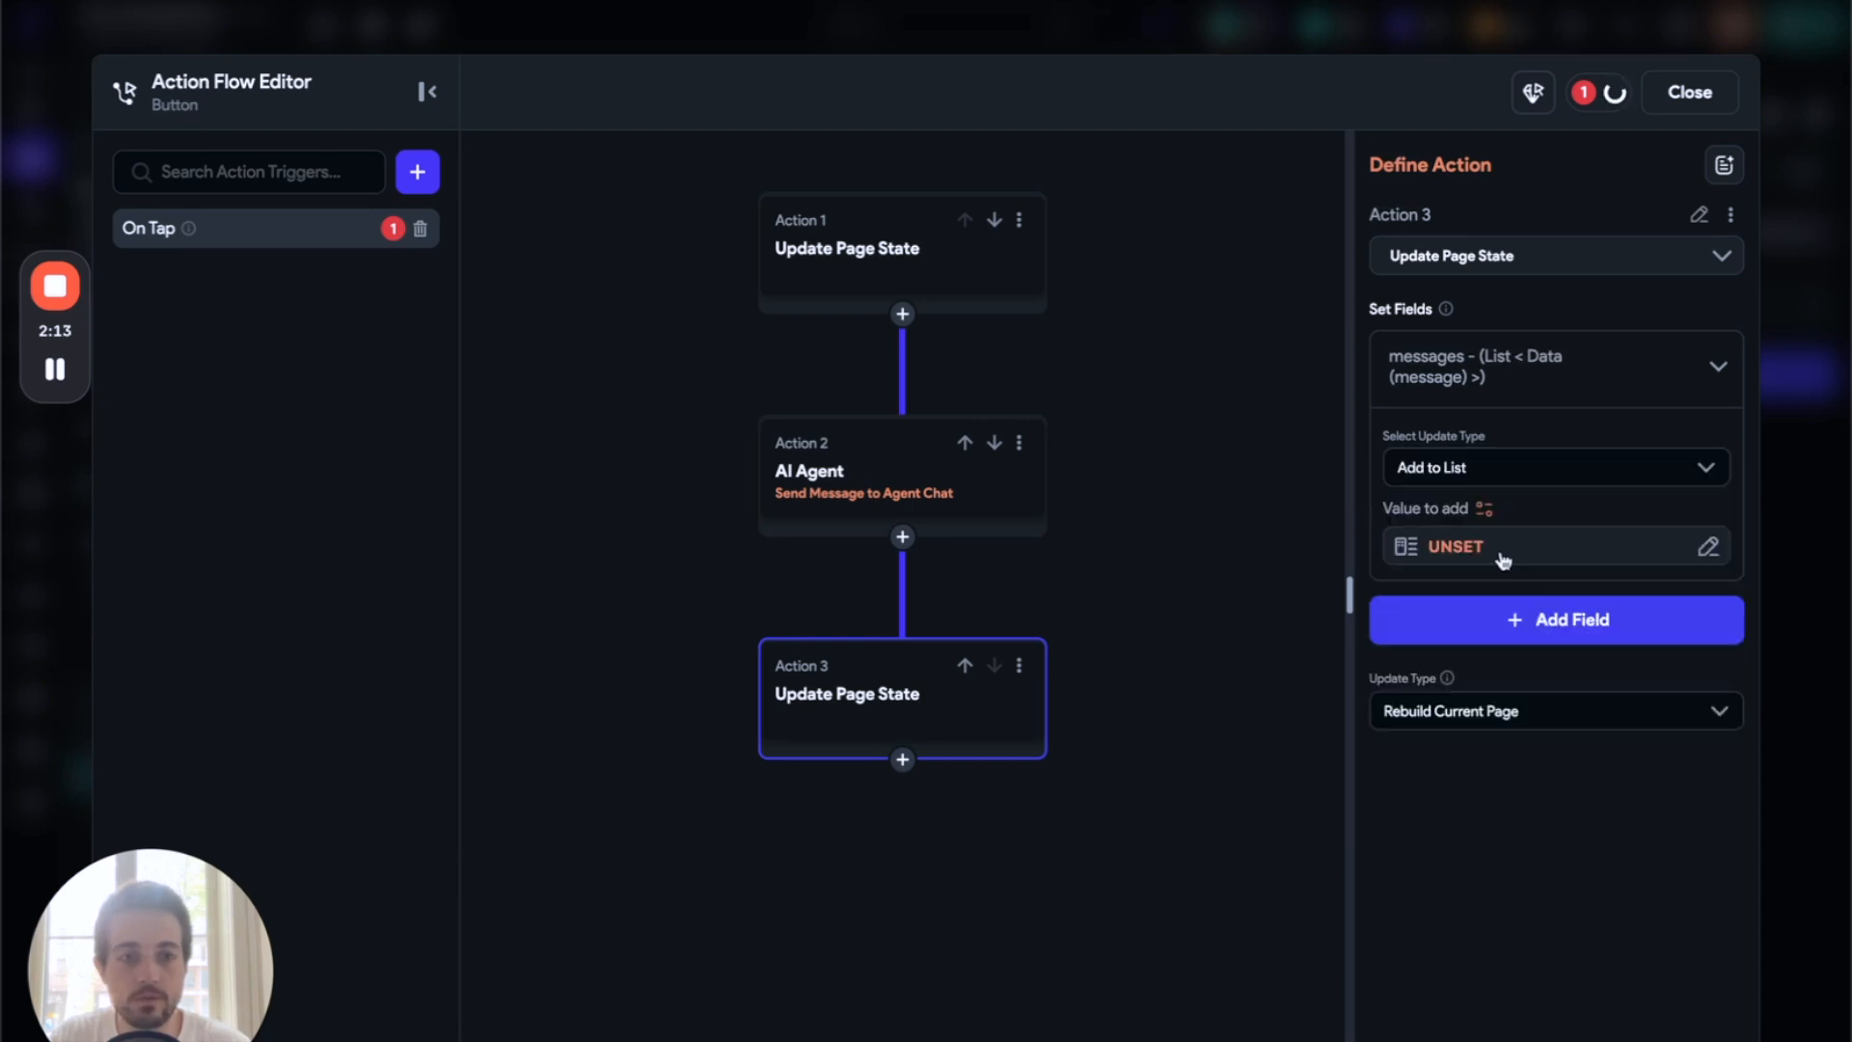
- Create a message data type object as the value to add, with its content bound to the assistantReponse action output
left_click(1503, 554)
left_click(1008, 745)
left_click(1124, 738)
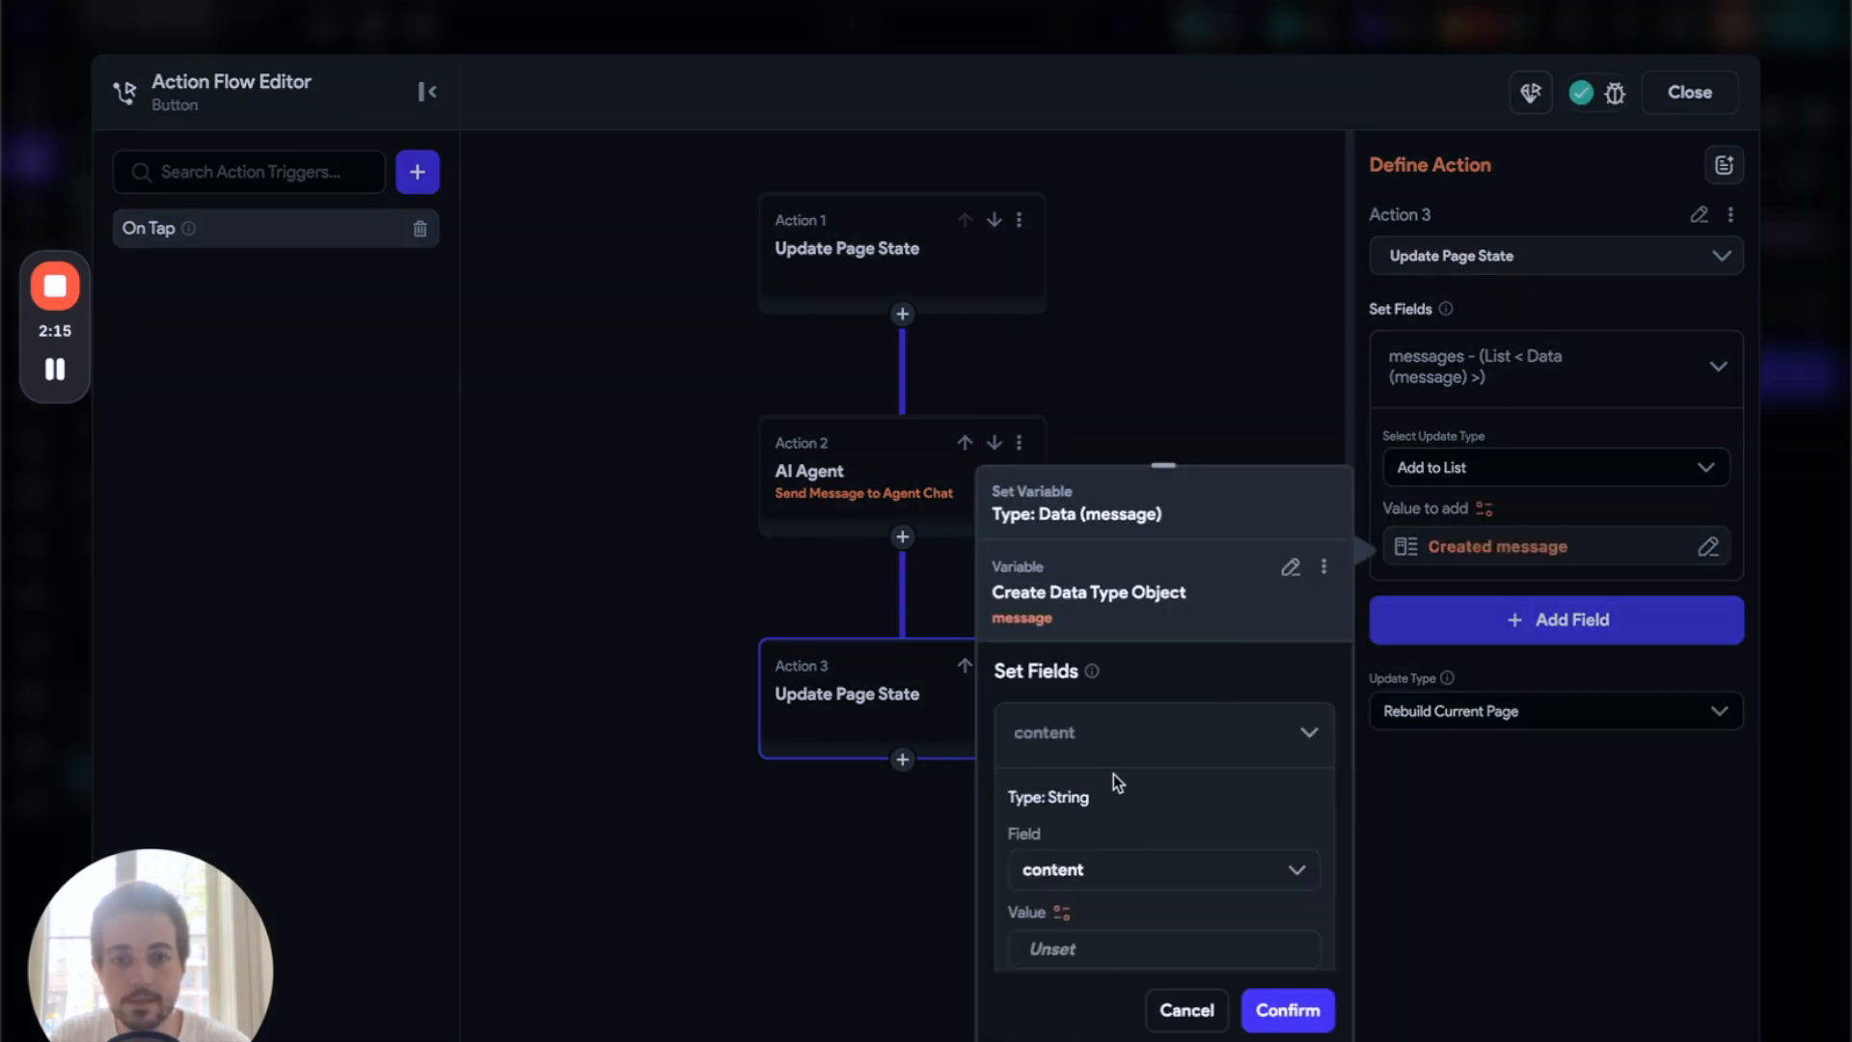
scroll(1110, 868, "down", 3)
left_click(1100, 681)
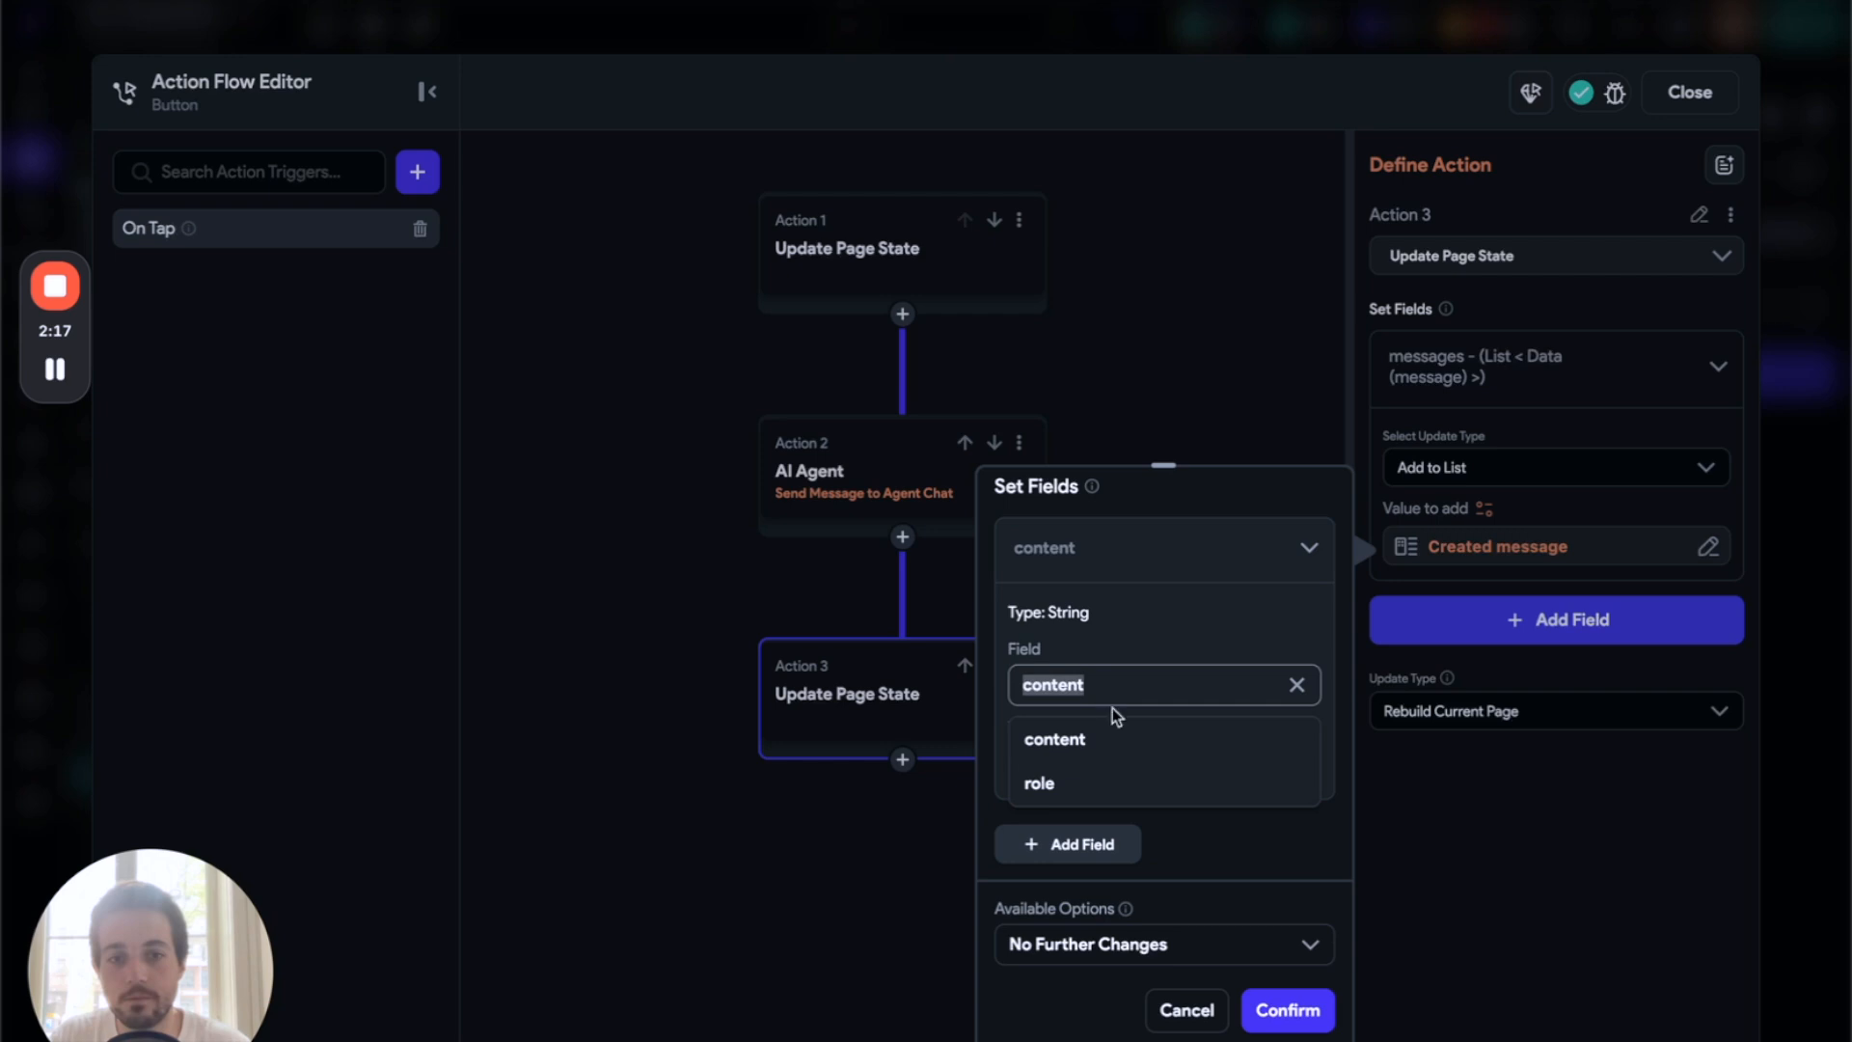
left_click(1096, 739)
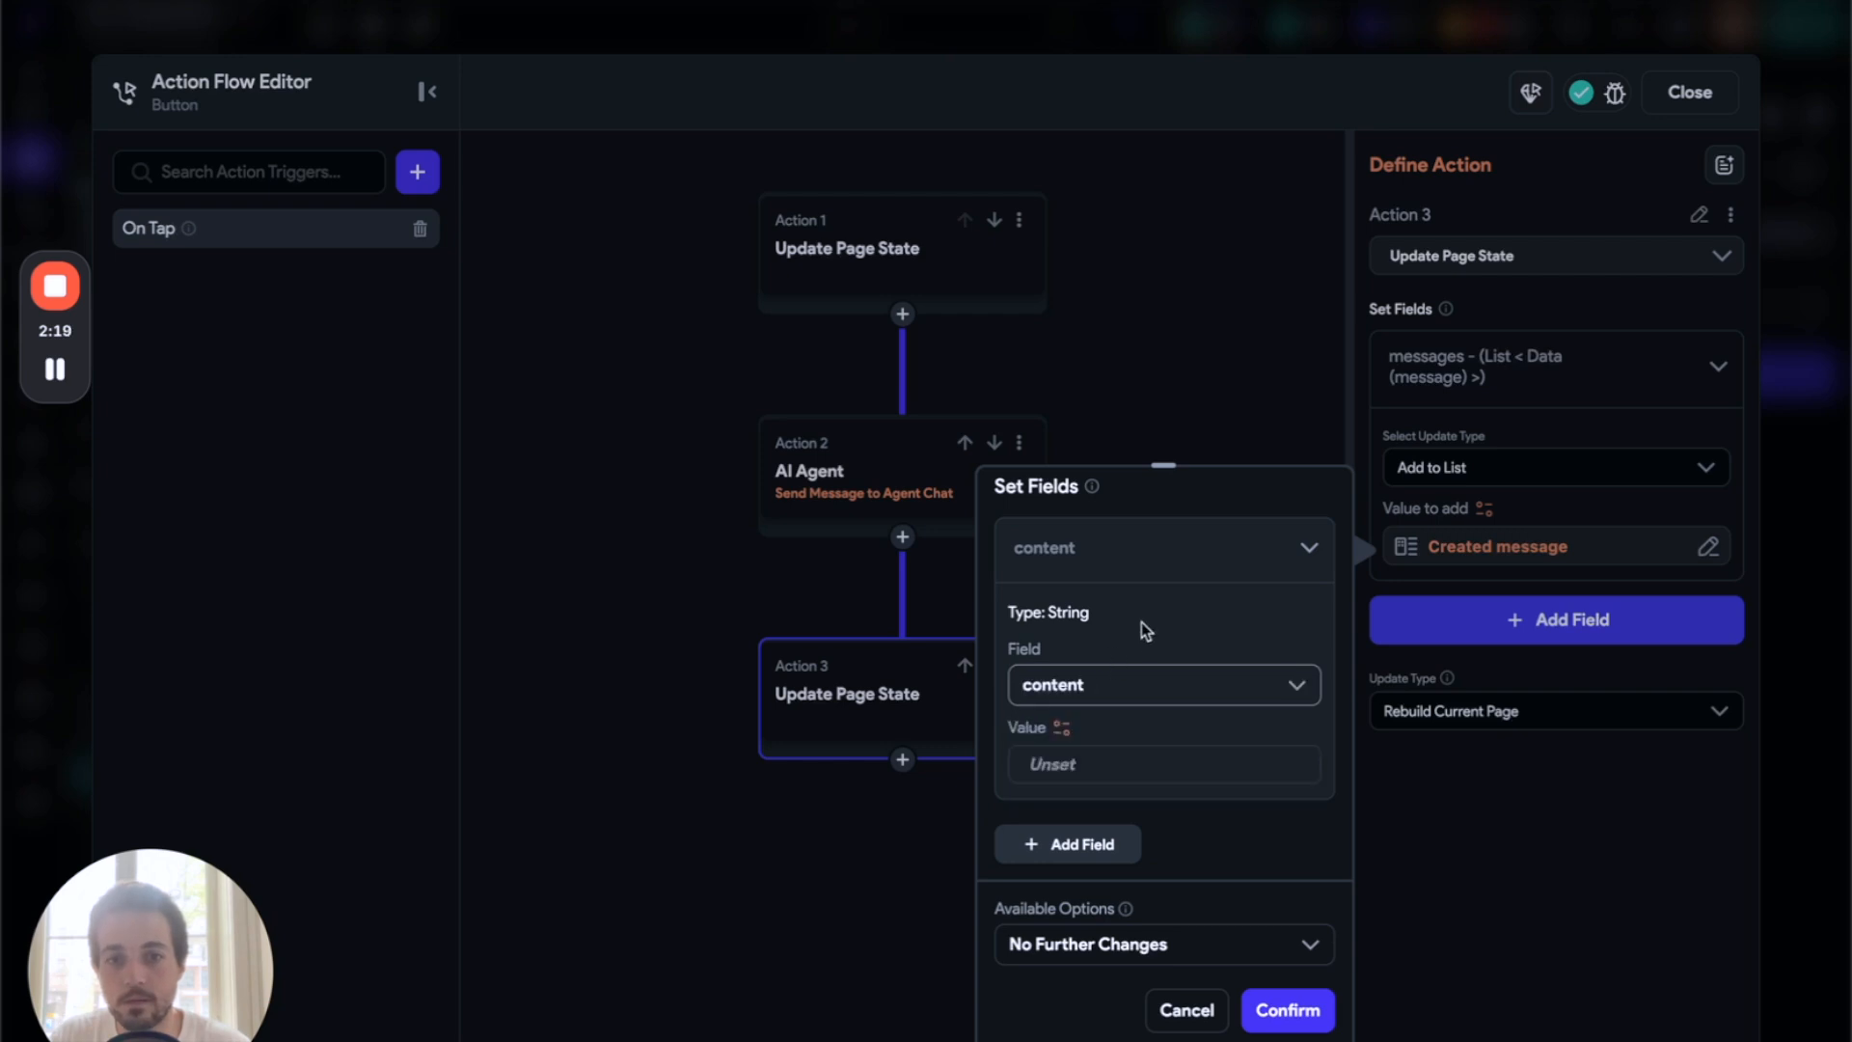
left_click(1067, 731)
scroll(801, 868, "down", 3)
left_click(772, 941)
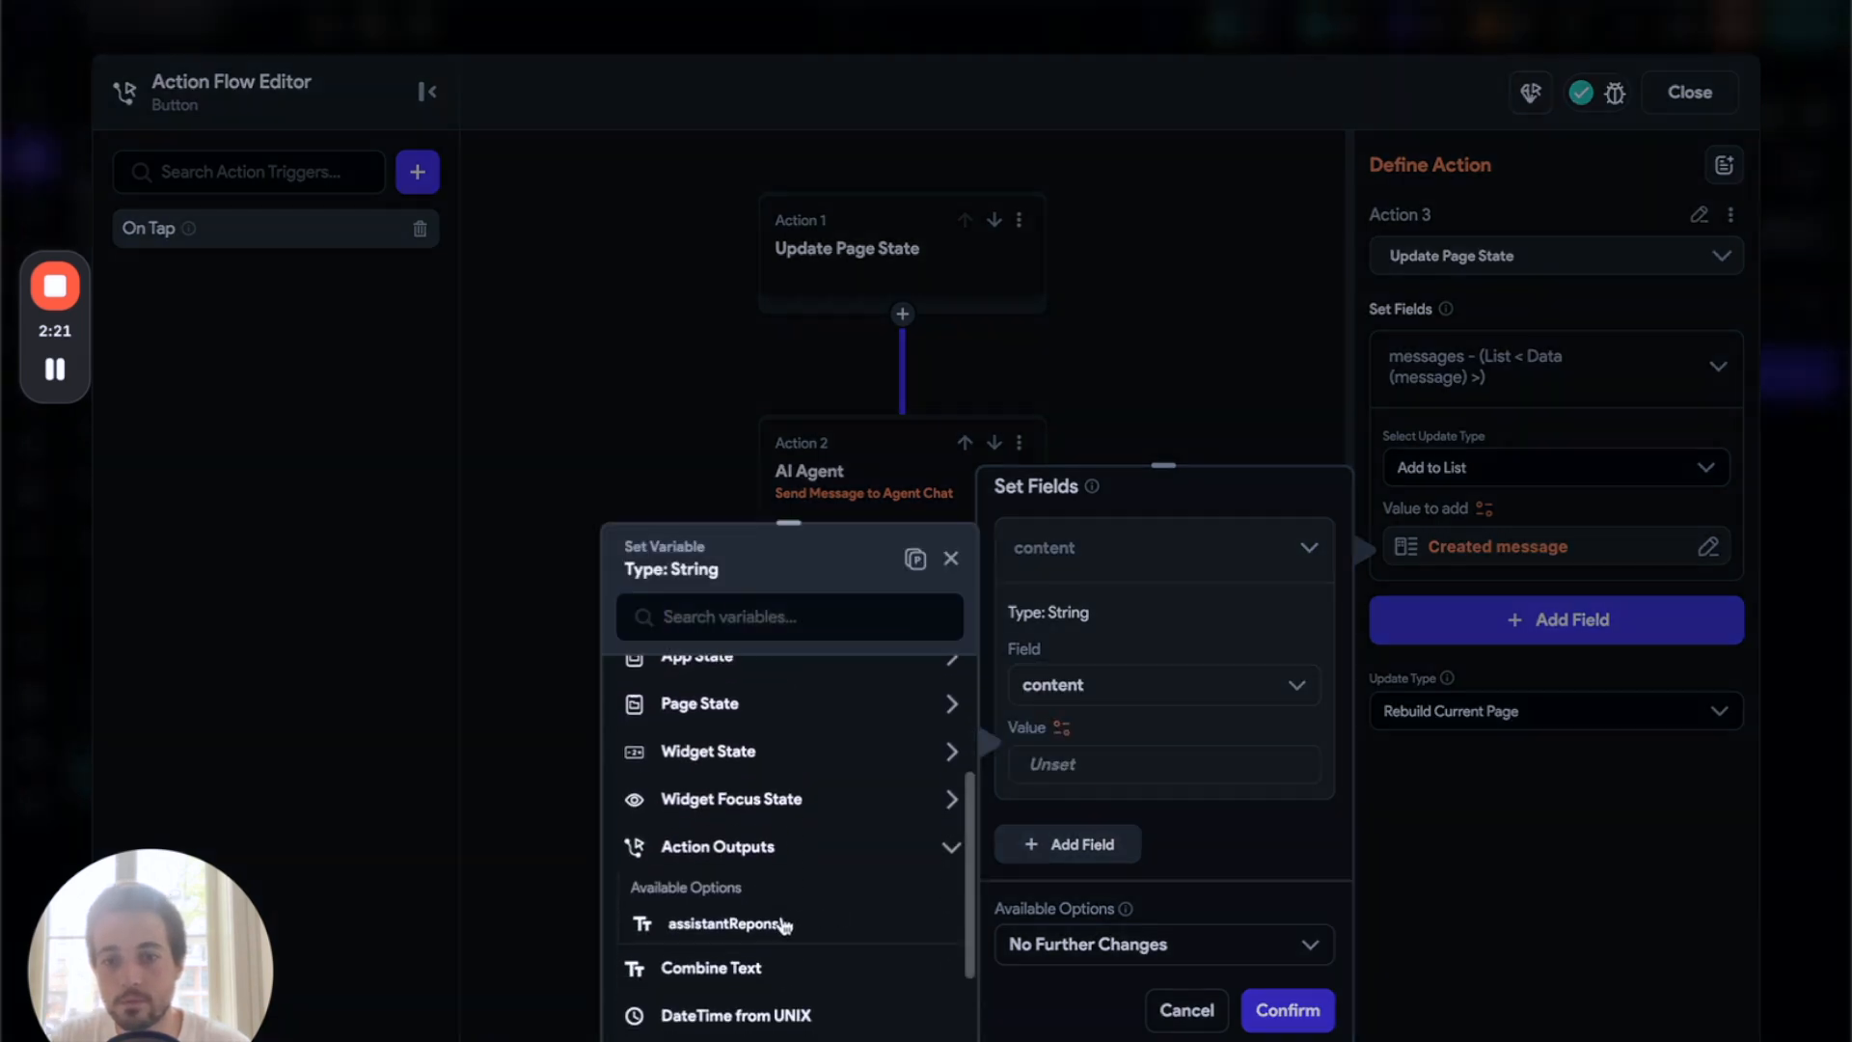
left_click(784, 924)
- Add the role field to the message object, set it to assistant, and confirm the object
left_click(1067, 820)
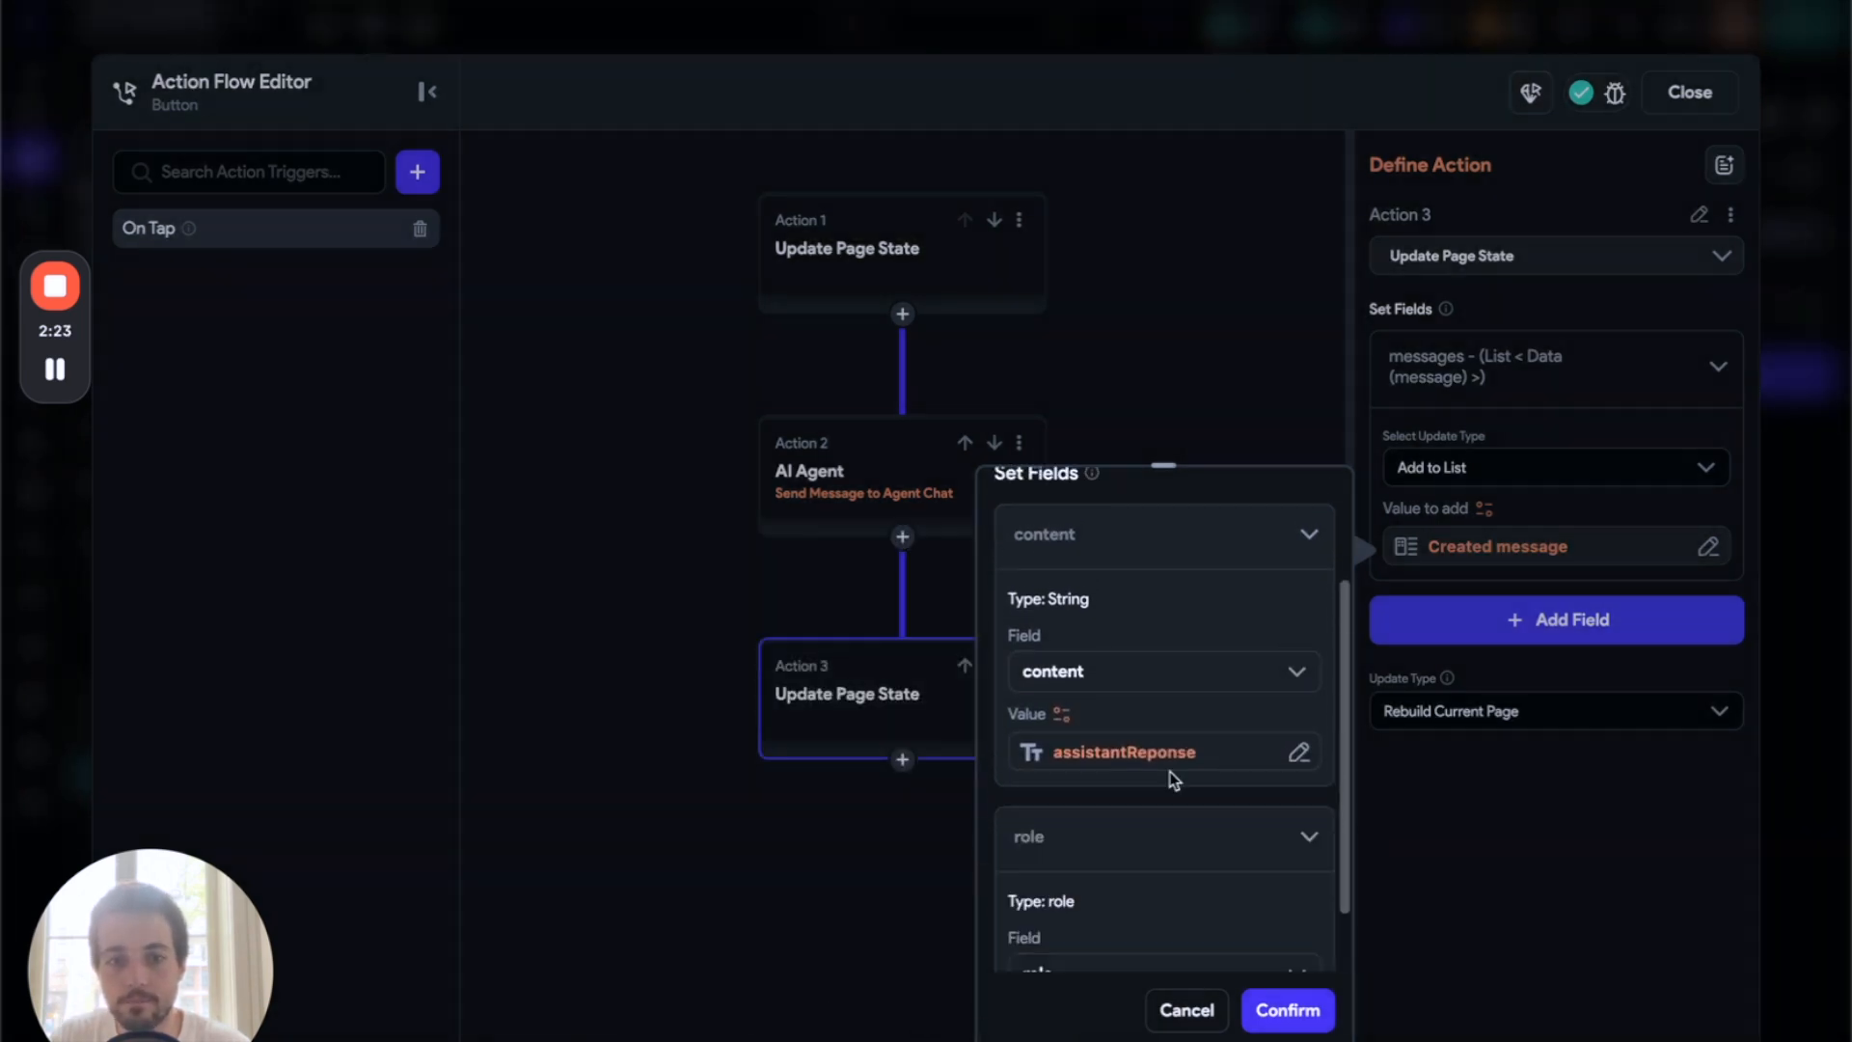
scroll(1125, 772, "down", 2)
left_click(1062, 808)
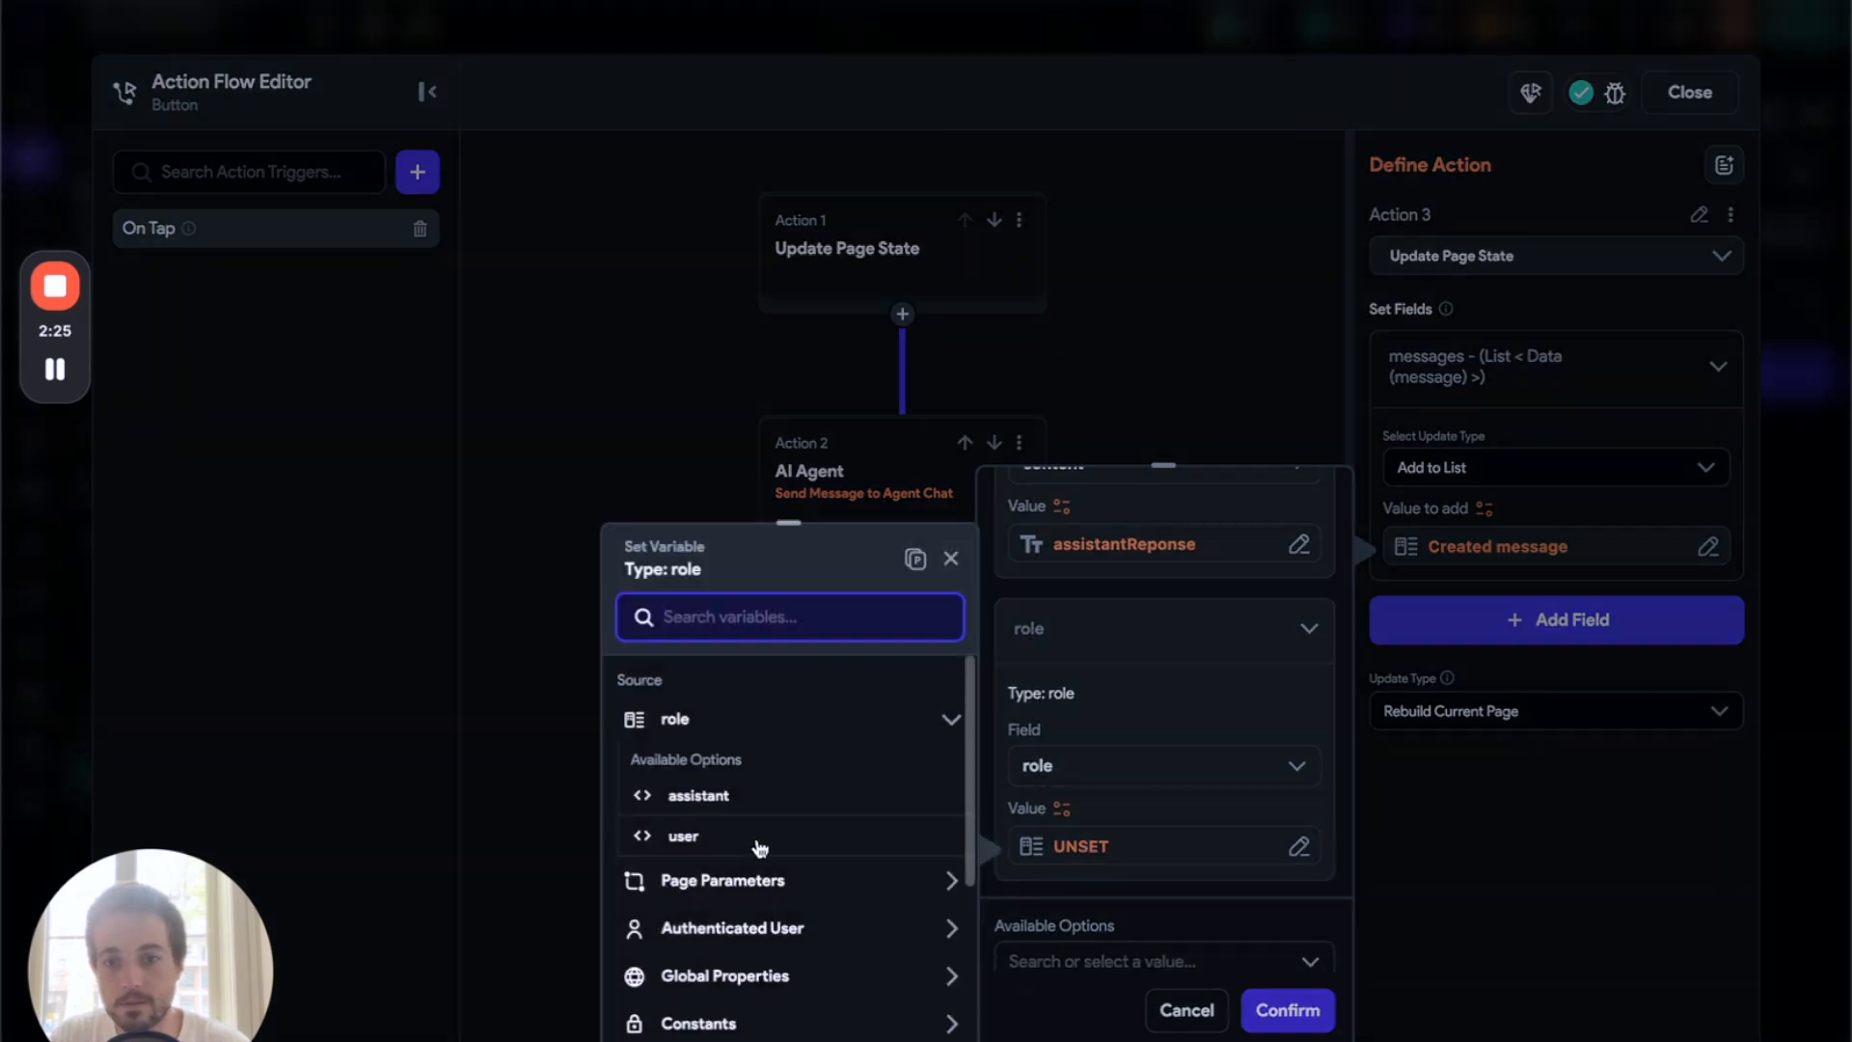
left_click(758, 793)
left_click(1288, 1010)
- Add a fourth action after the second Update Page State action in the On Tap flow
scroll(1076, 928, "down", 2)
left_click(888, 588)
left_click(873, 629)
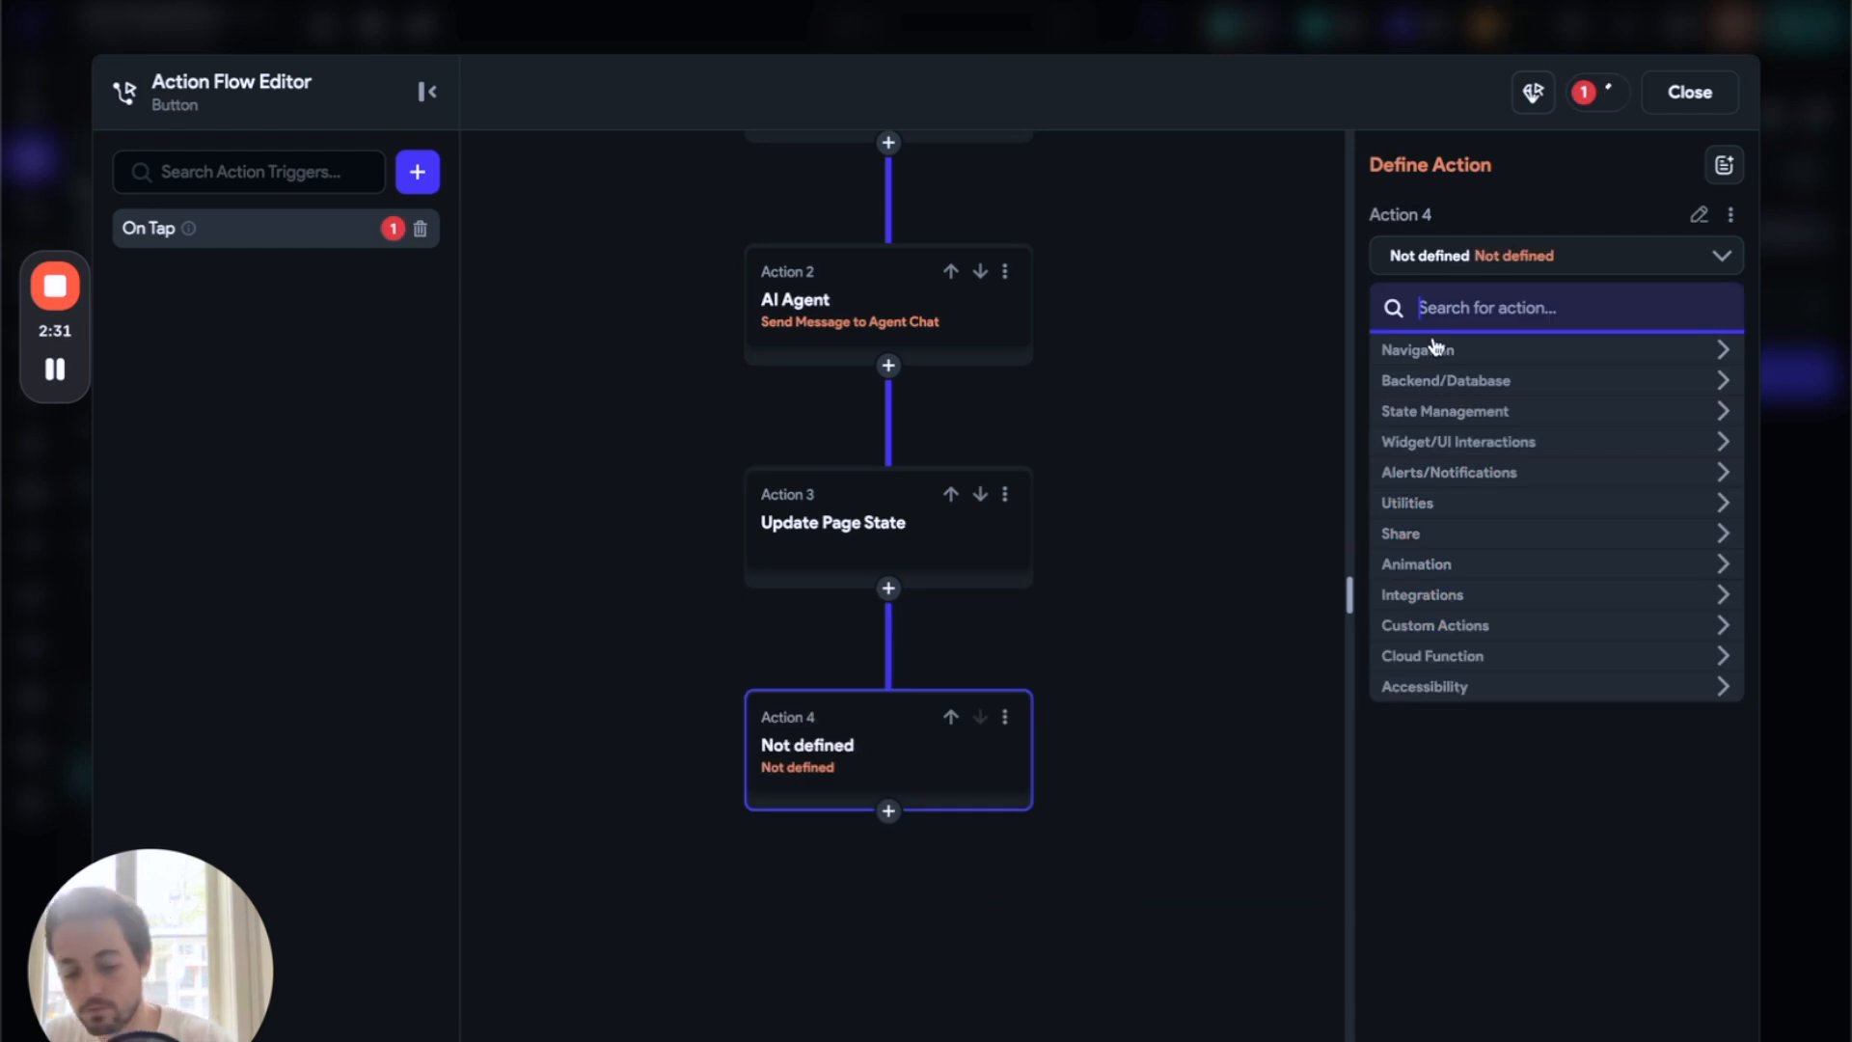
type("update")
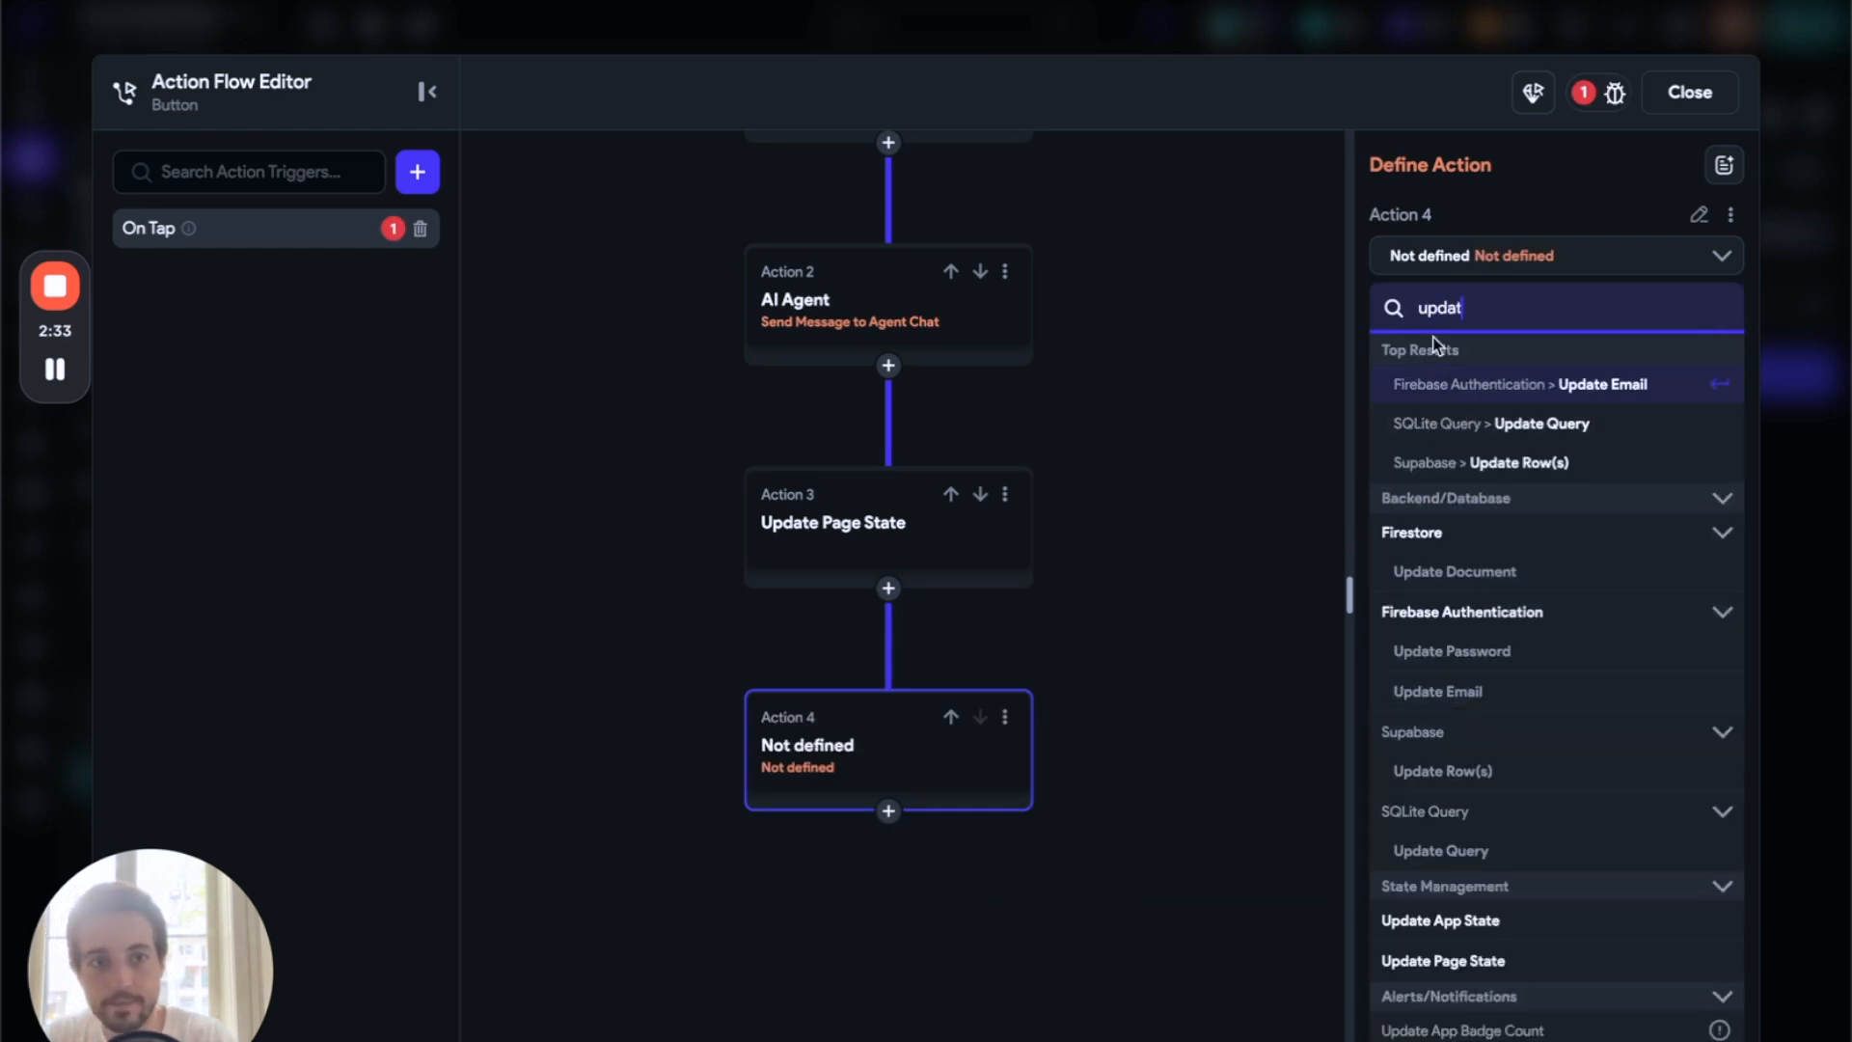
key("BackSpace")
key("BackSpace")
key("BackSpace")
key("BackSpace")
key("BackSpace")
key("BackSpace")
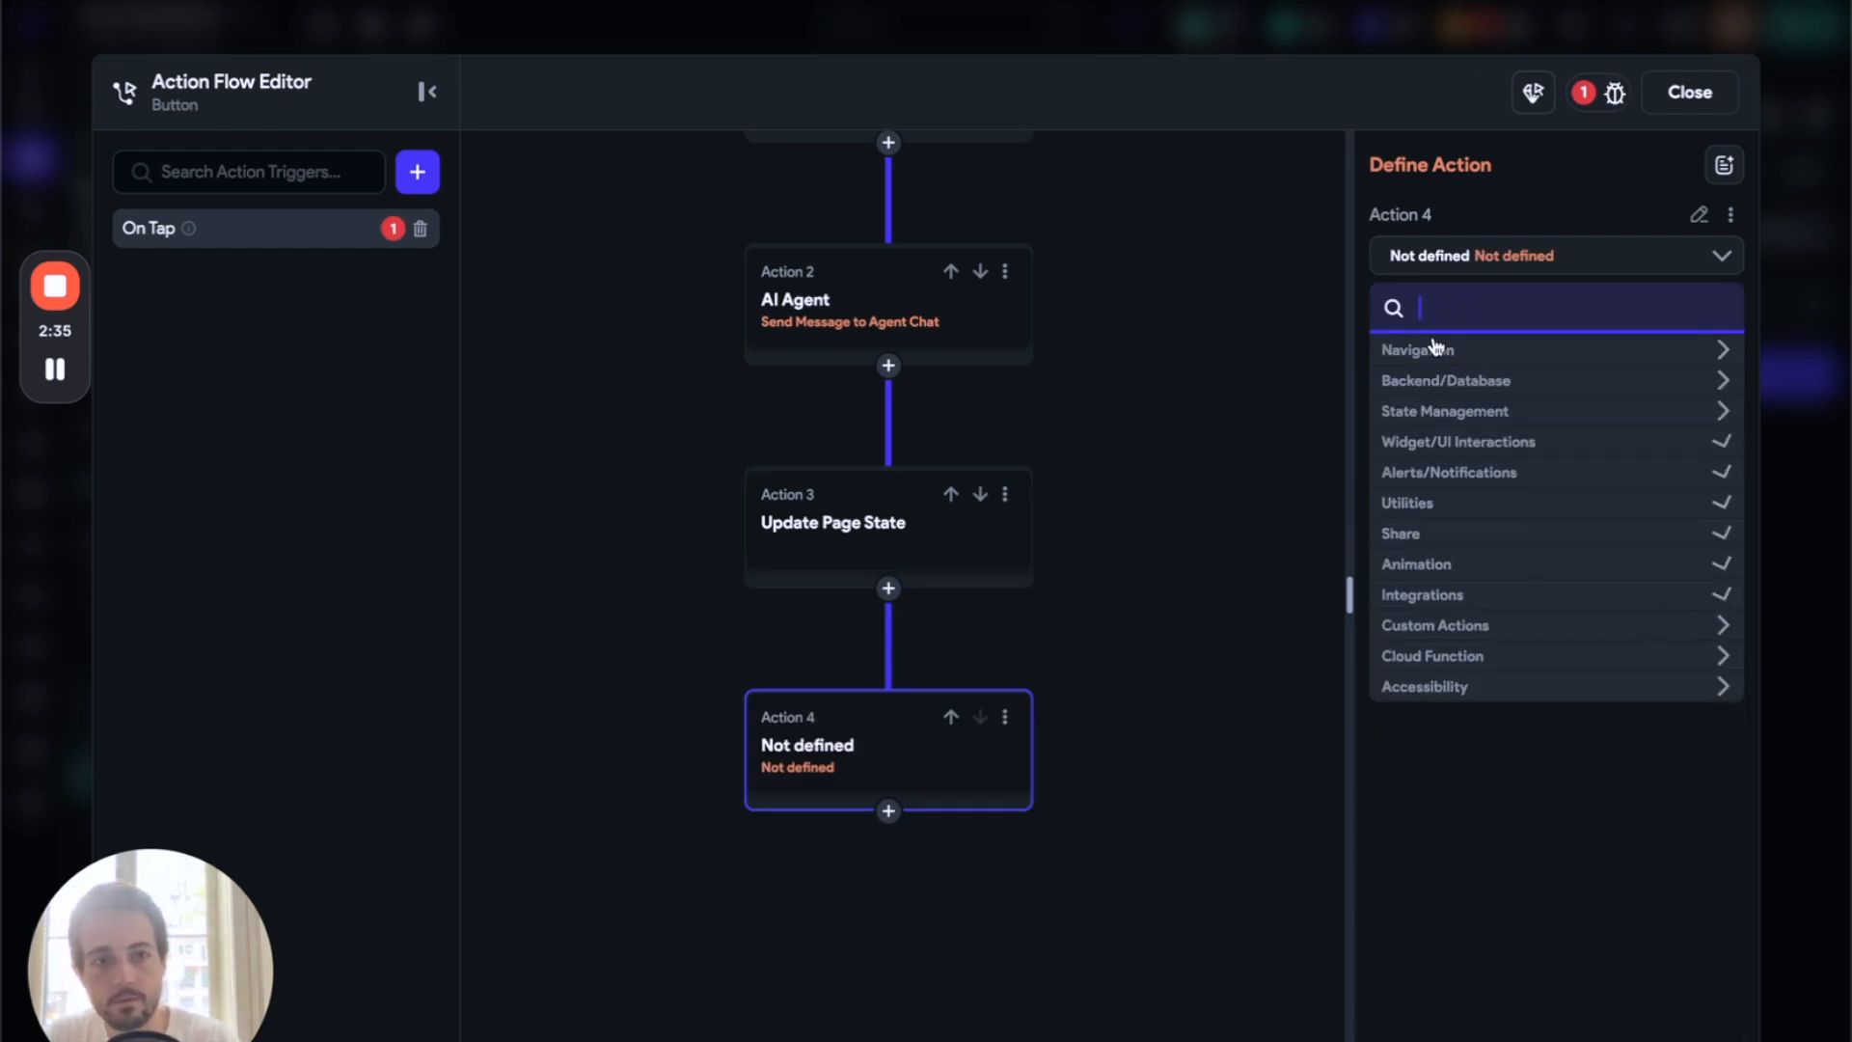
- Define the fourth action as Clear Text Fields/Pin Codes for TextField_1 and close the action flow editor
type("clear")
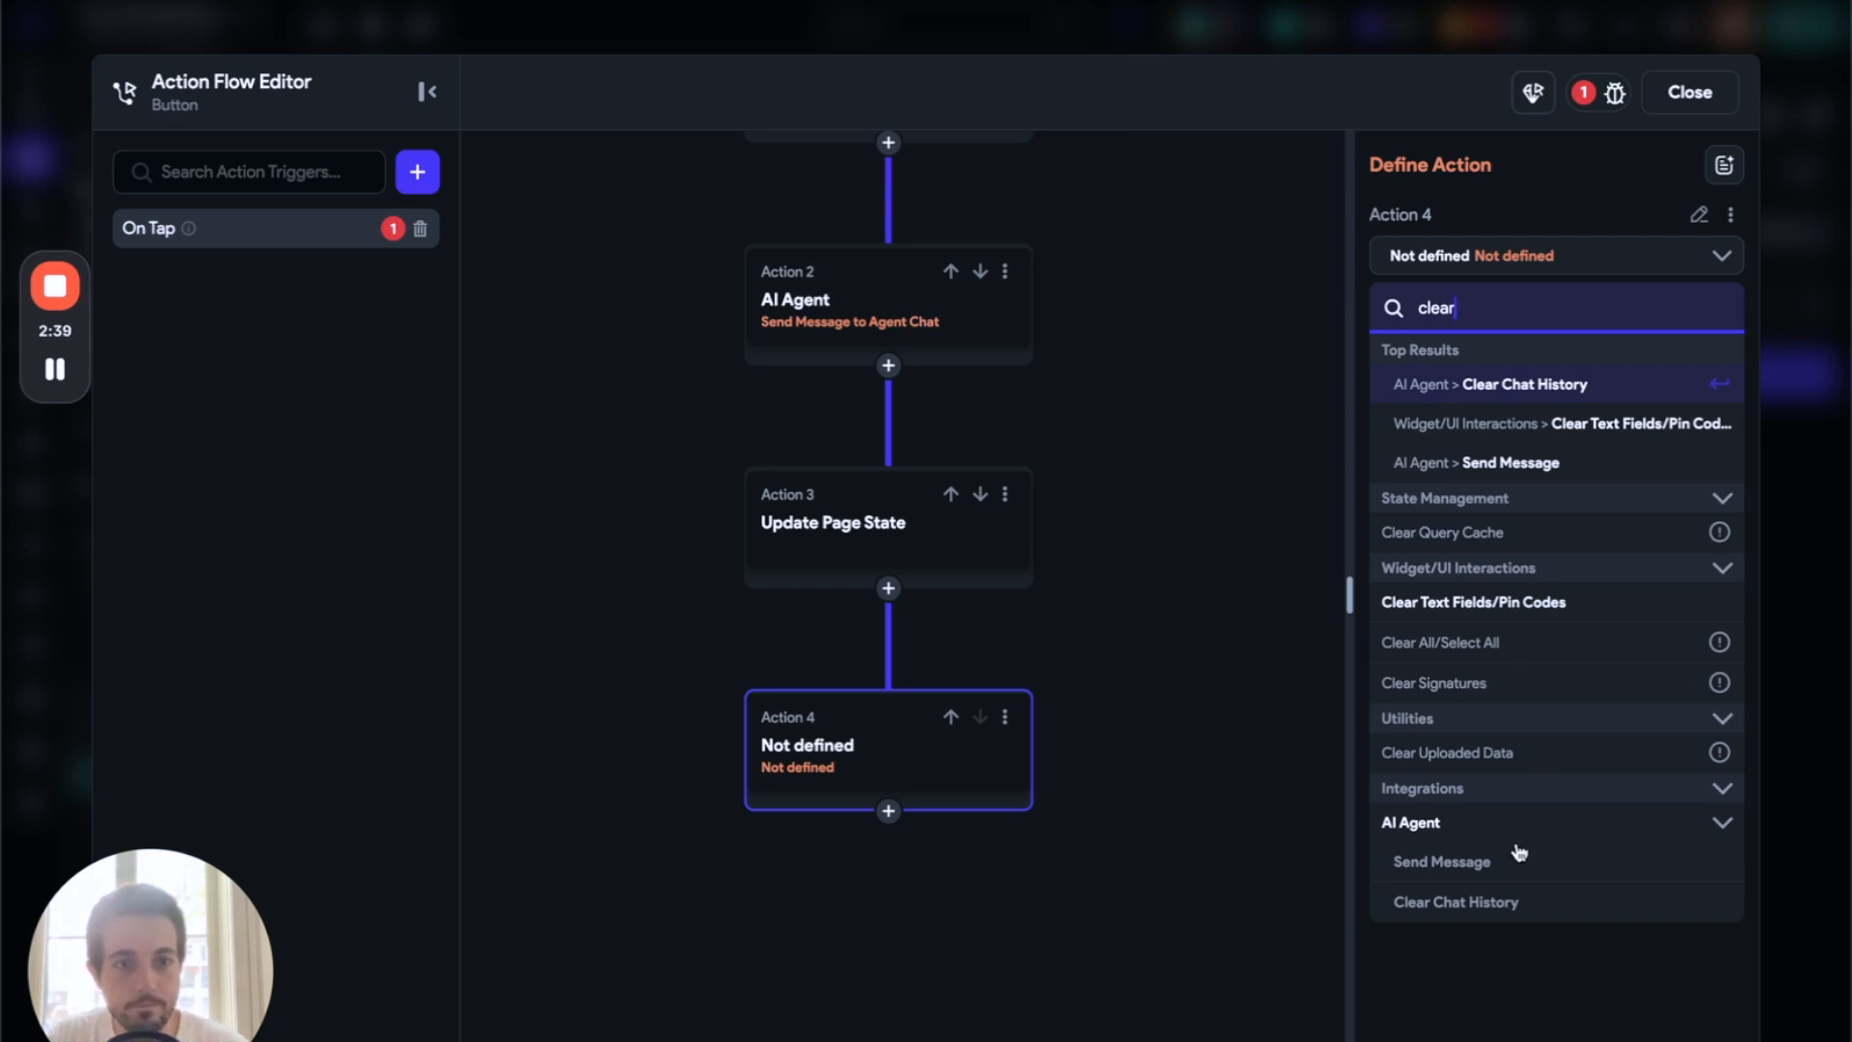
left_click(1482, 600)
left_click(1381, 339)
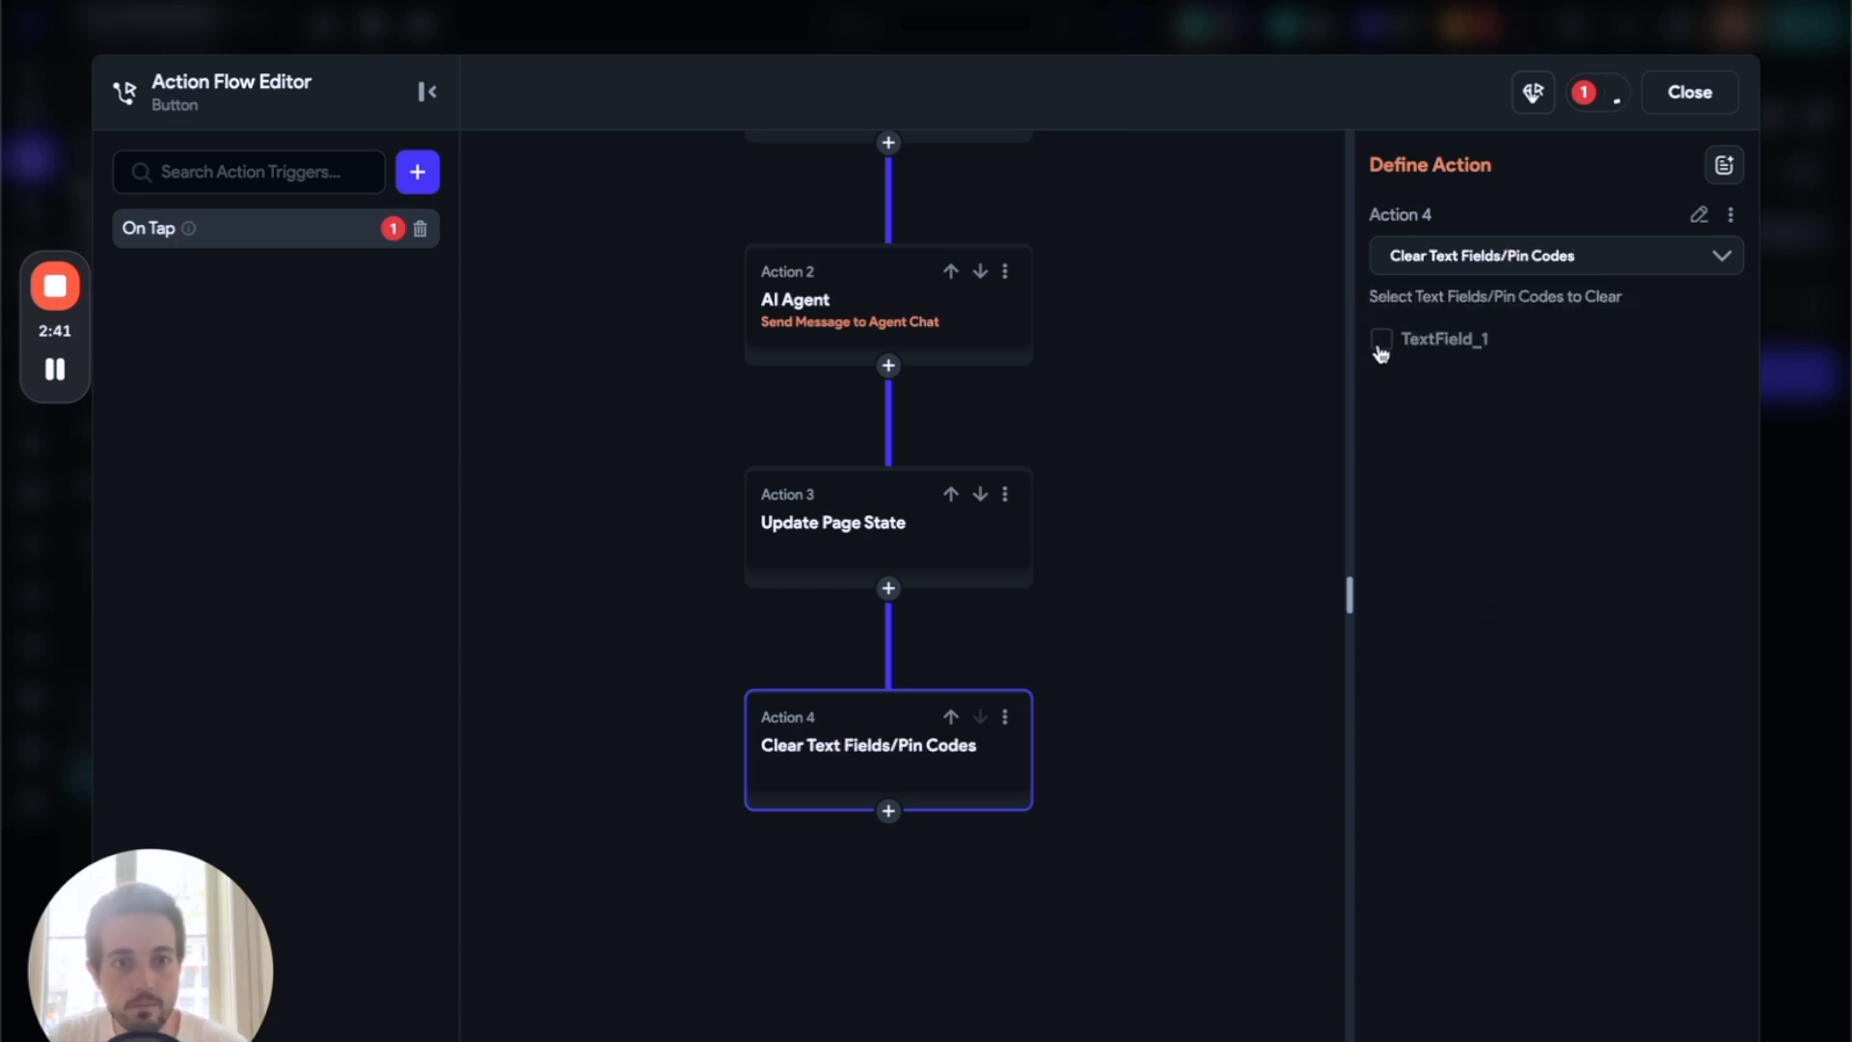
left_click(1679, 101)
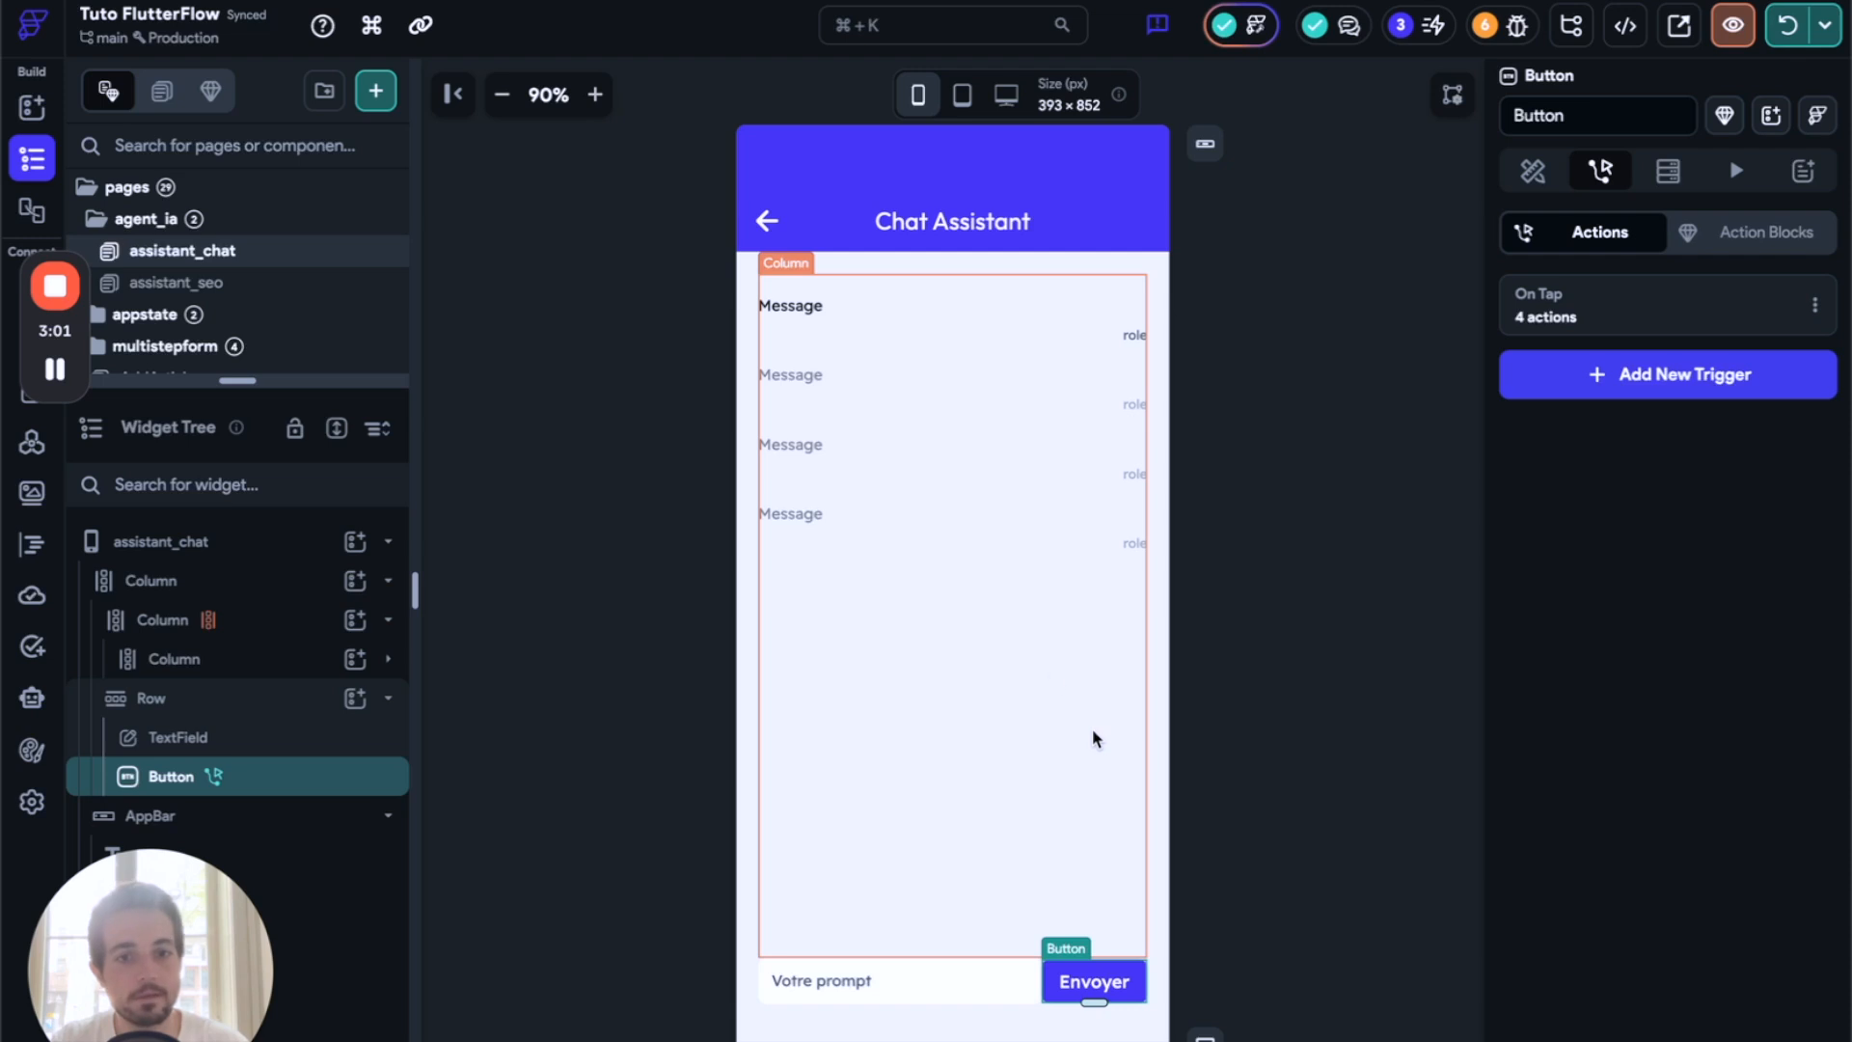
- Review the settings of each of the four actions in the Envoyer button's On Tap flow and close the editor
left_click(864, 979)
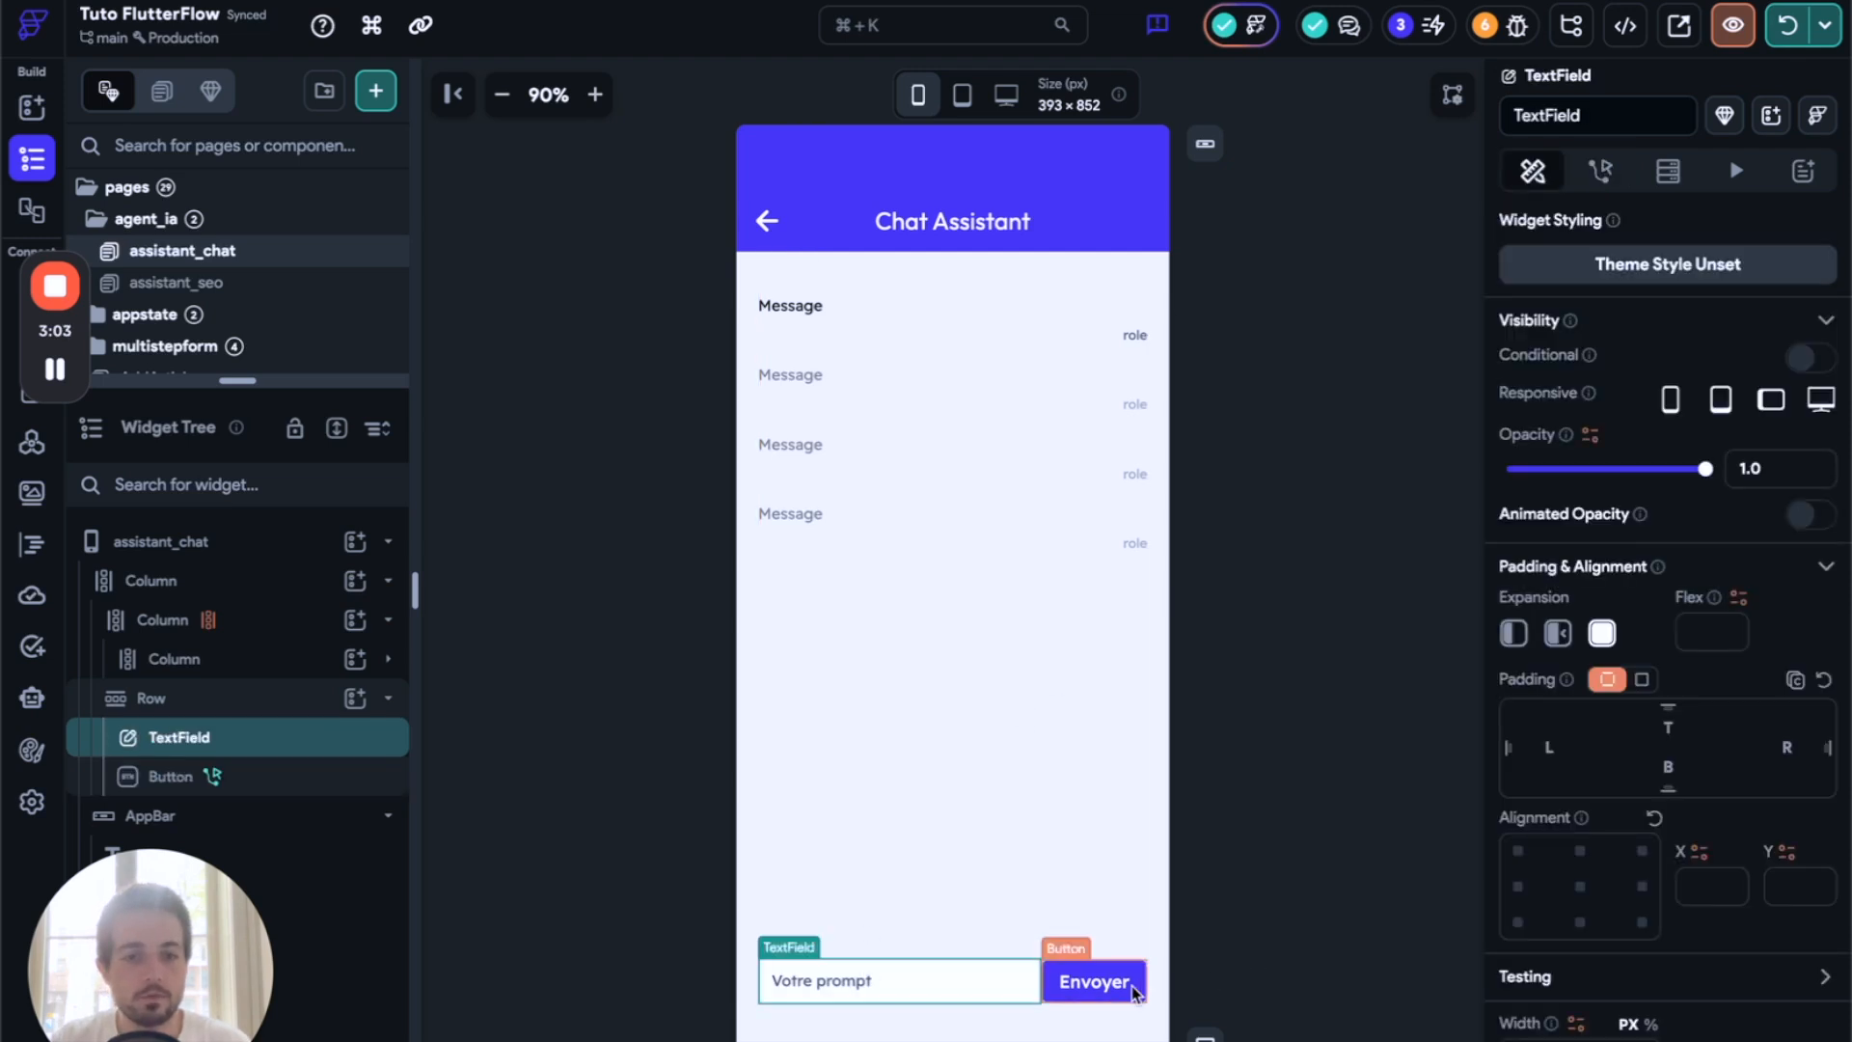
left_click(1096, 982)
left_click(1593, 320)
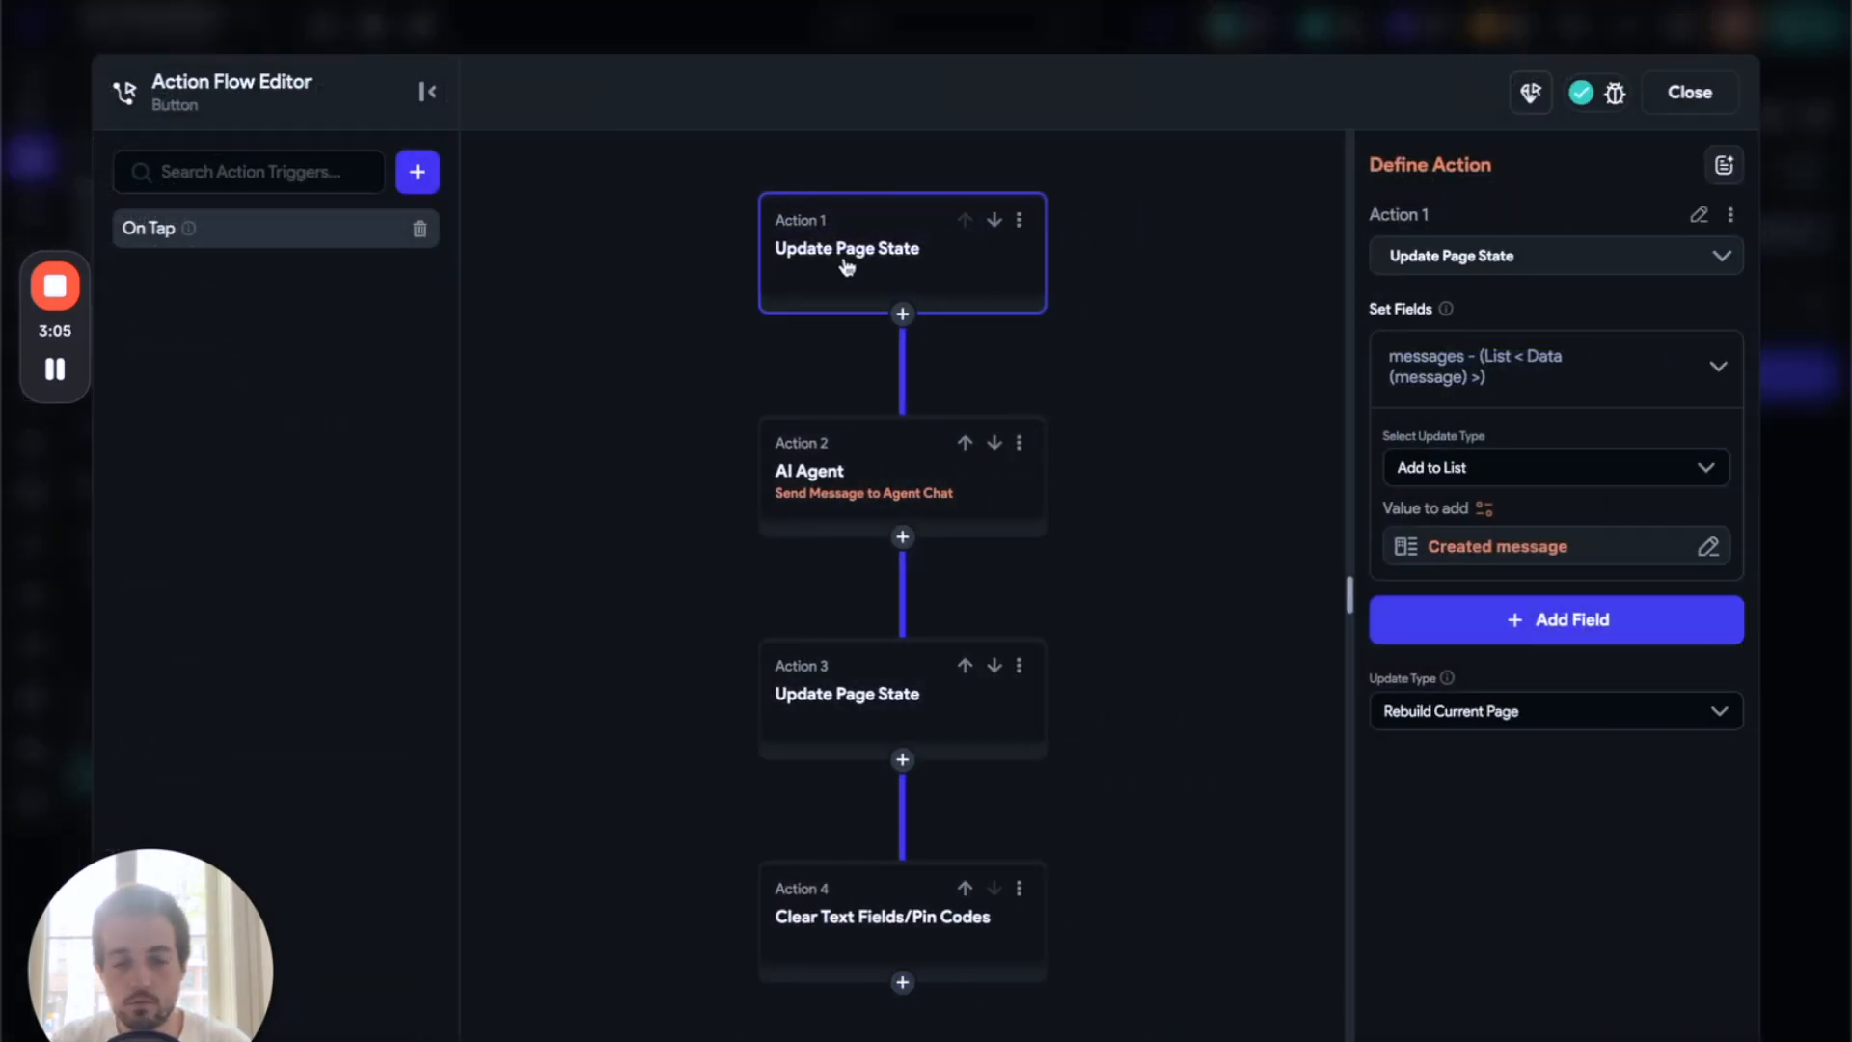
left_click(831, 473)
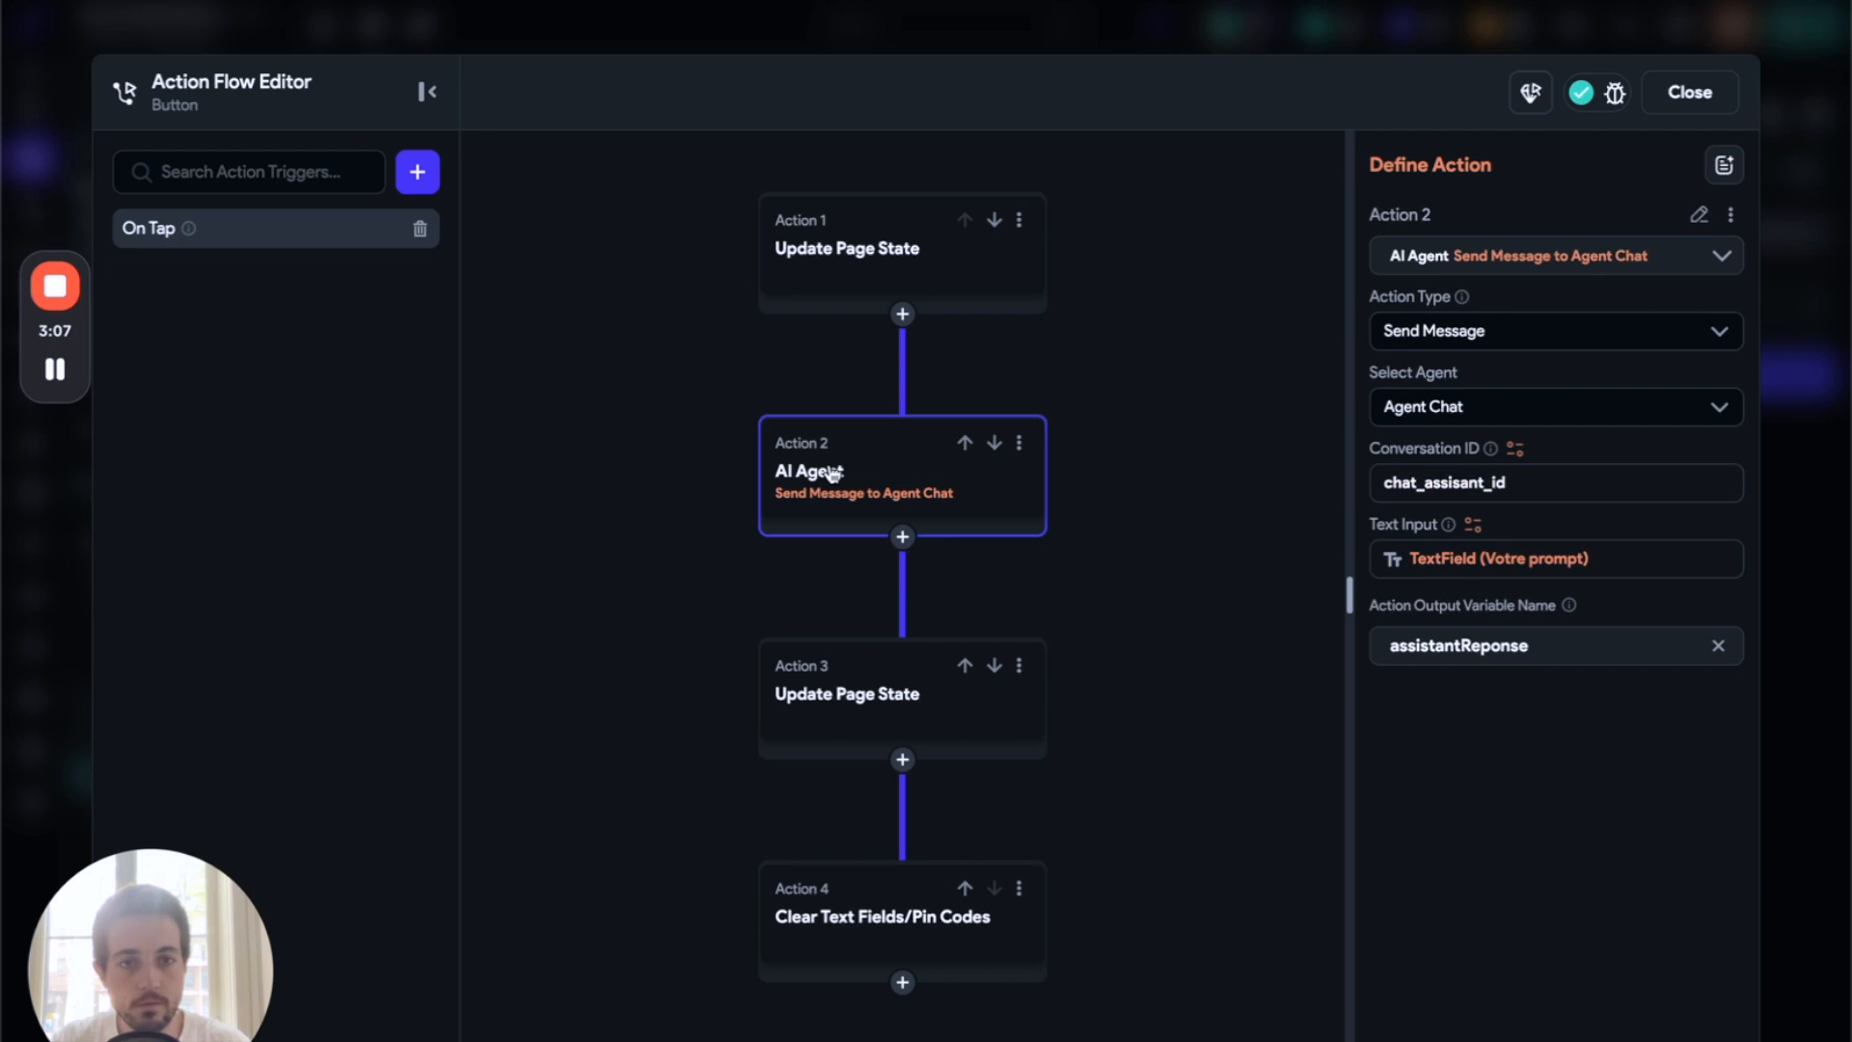
left_click(847, 283)
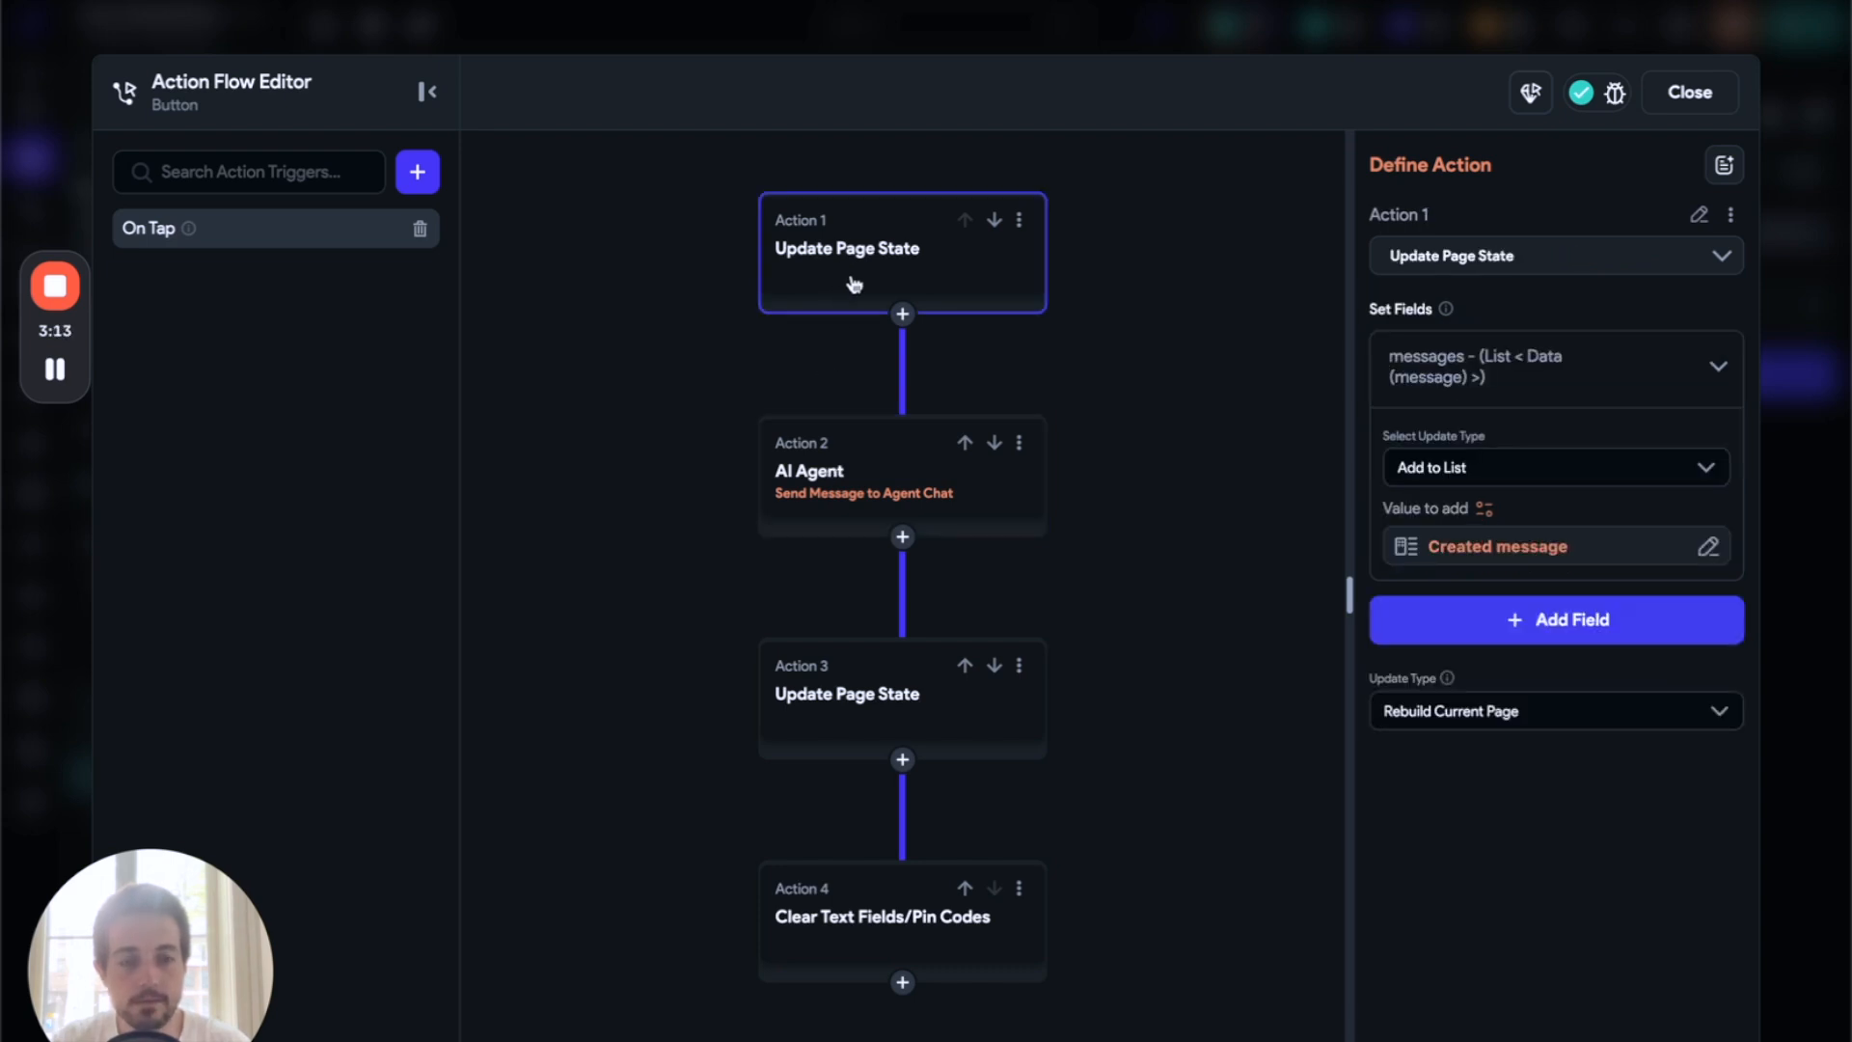
left_click(889, 496)
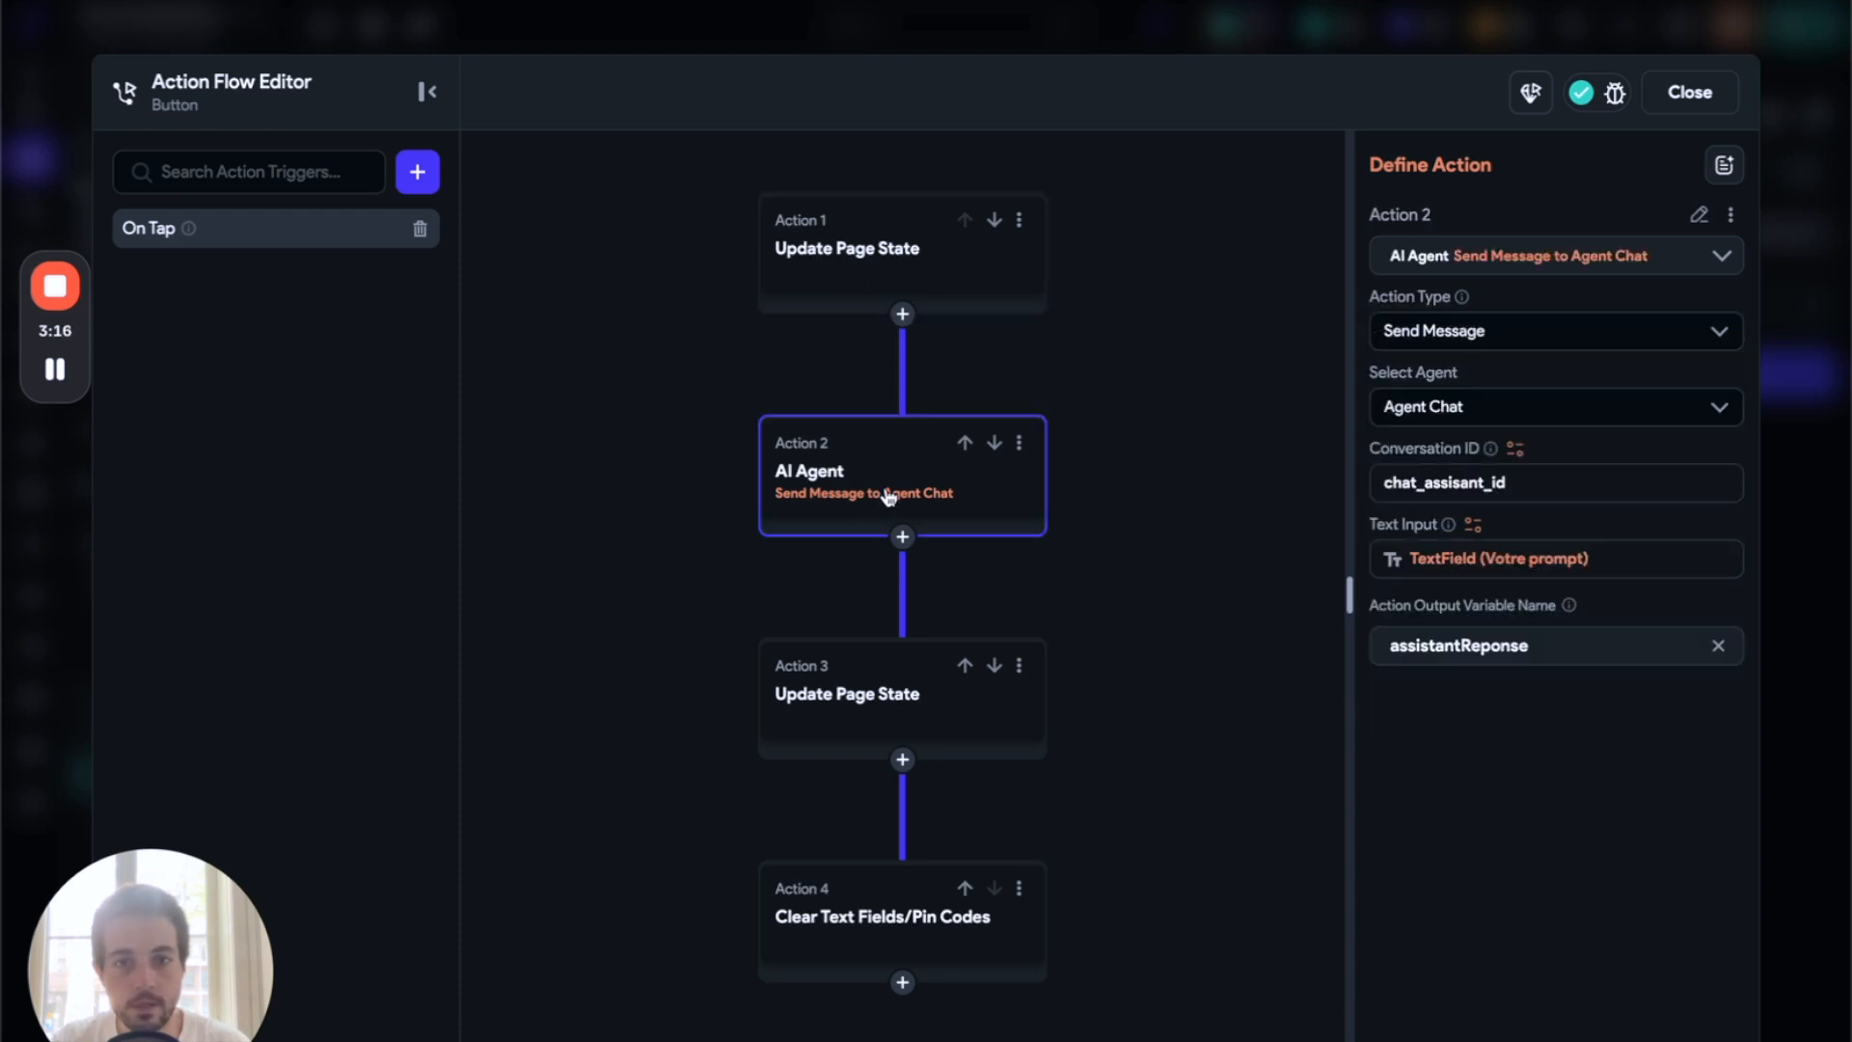
left_click(876, 690)
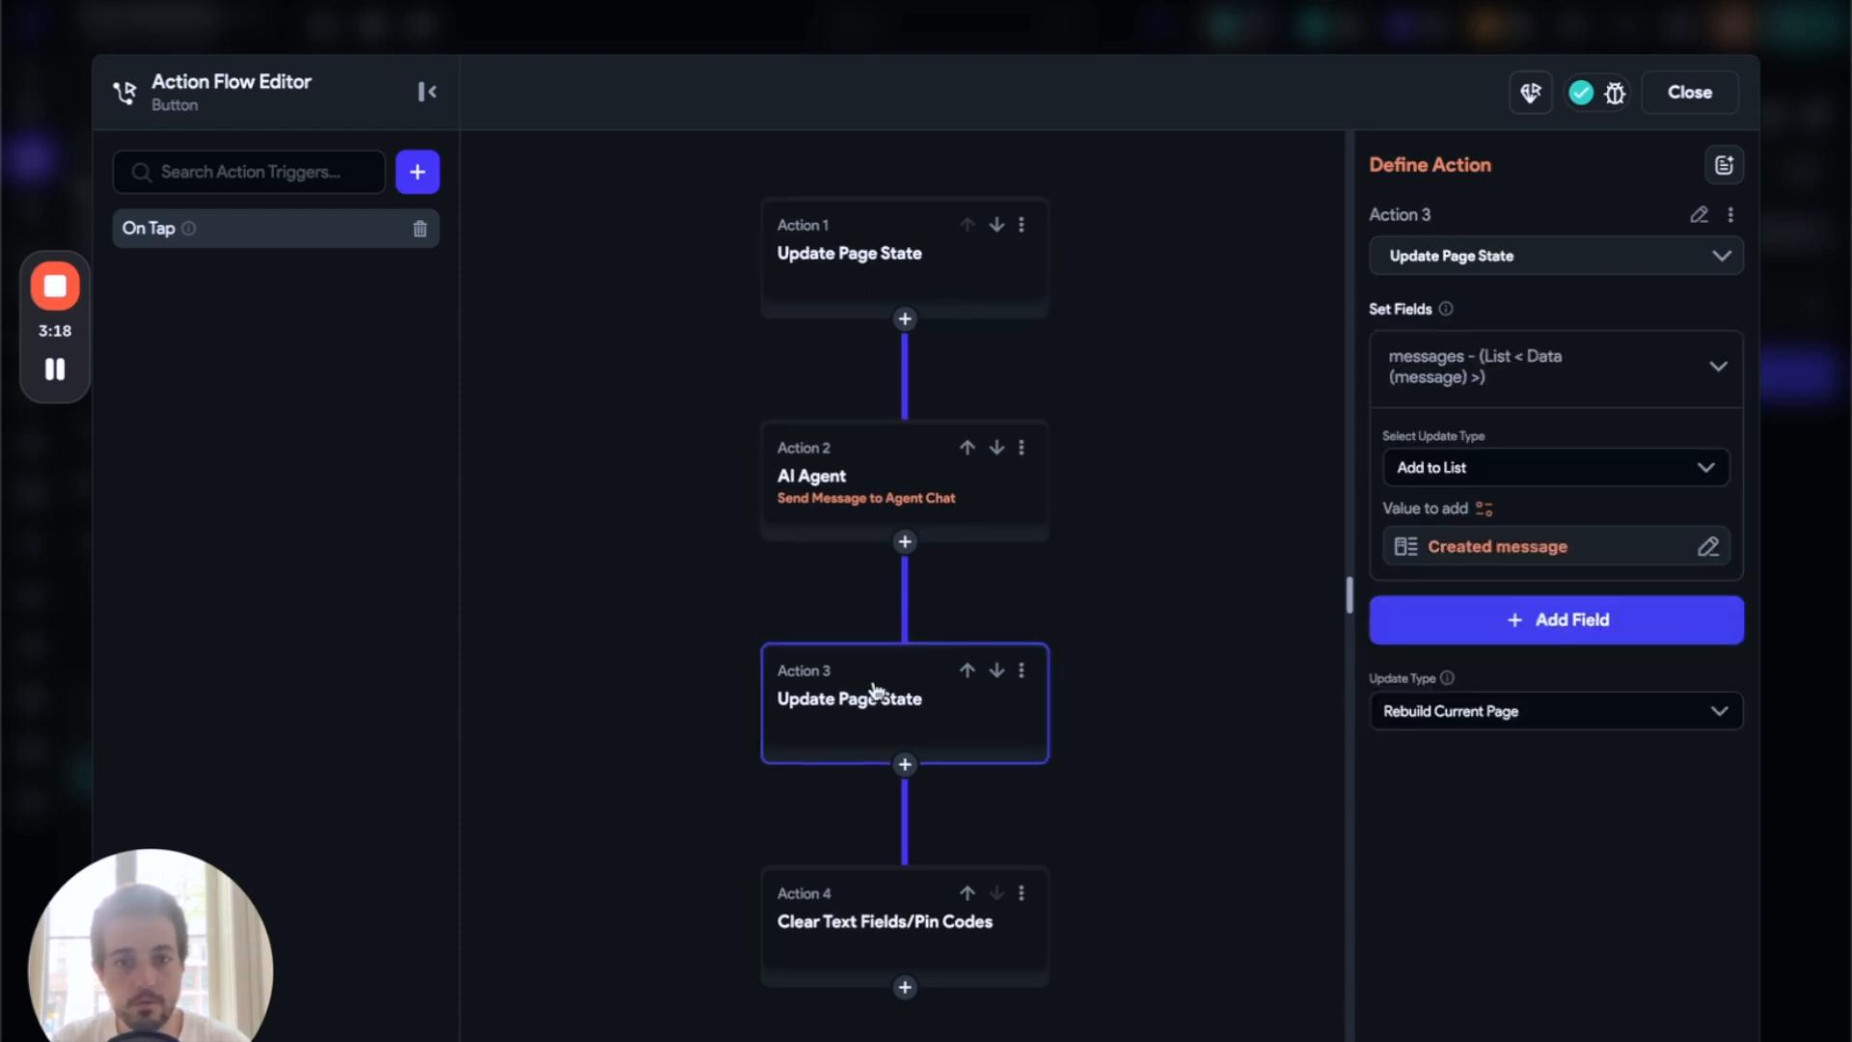
left_click(907, 902)
left_click(1710, 104)
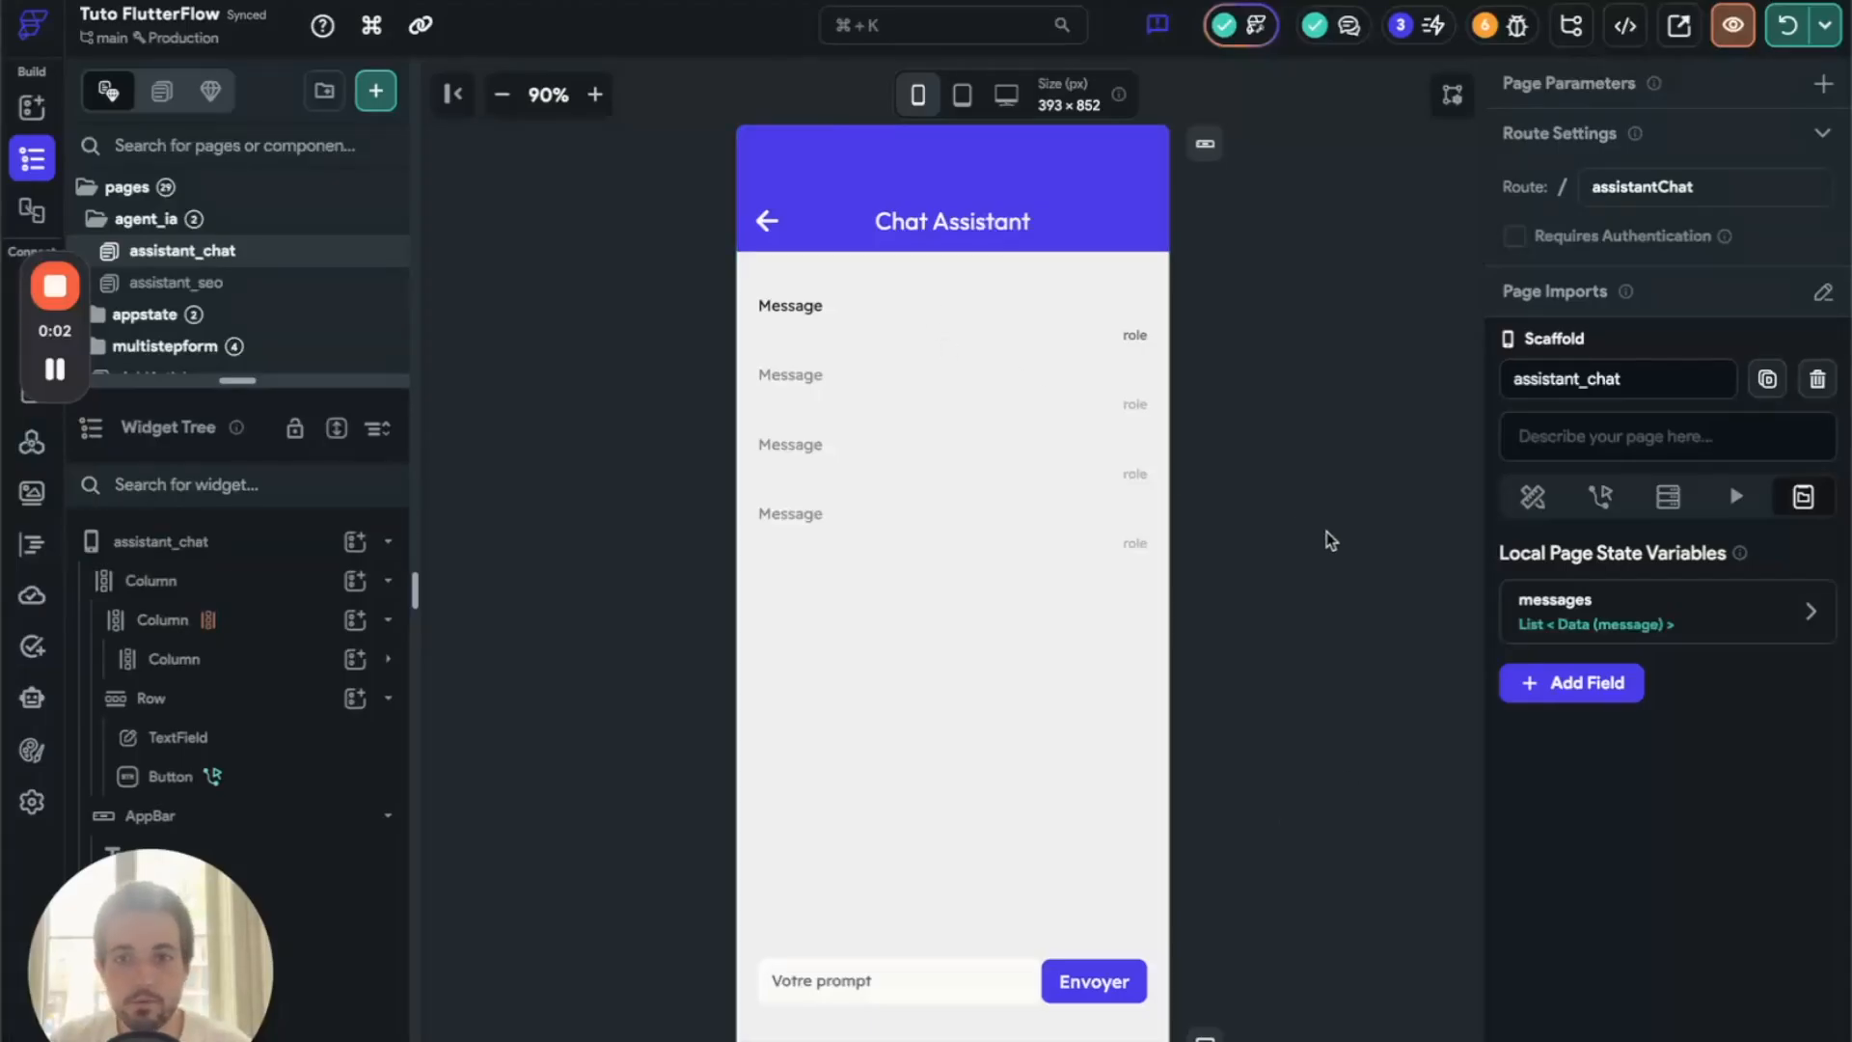
- Review the message list Column's Generating Children from Variable settings and its messages page state source without changing them
left_click(1003, 370)
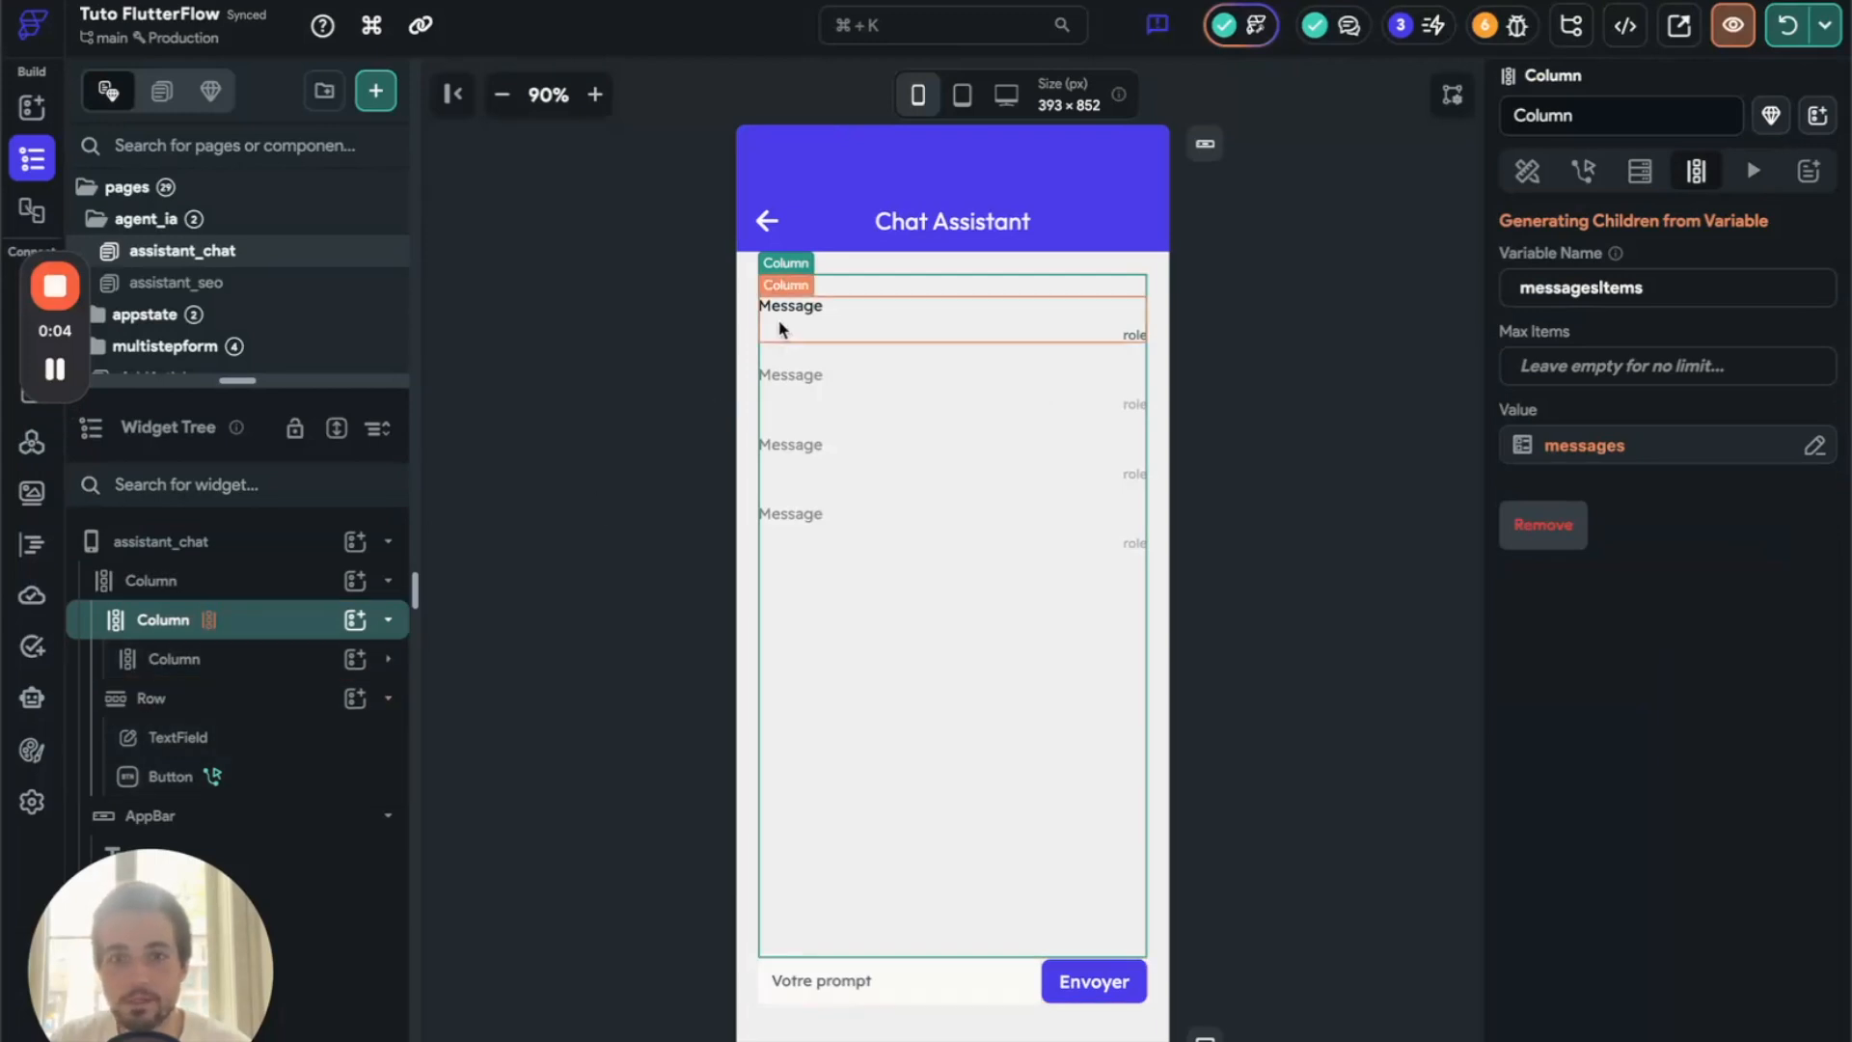
left_click(907, 301)
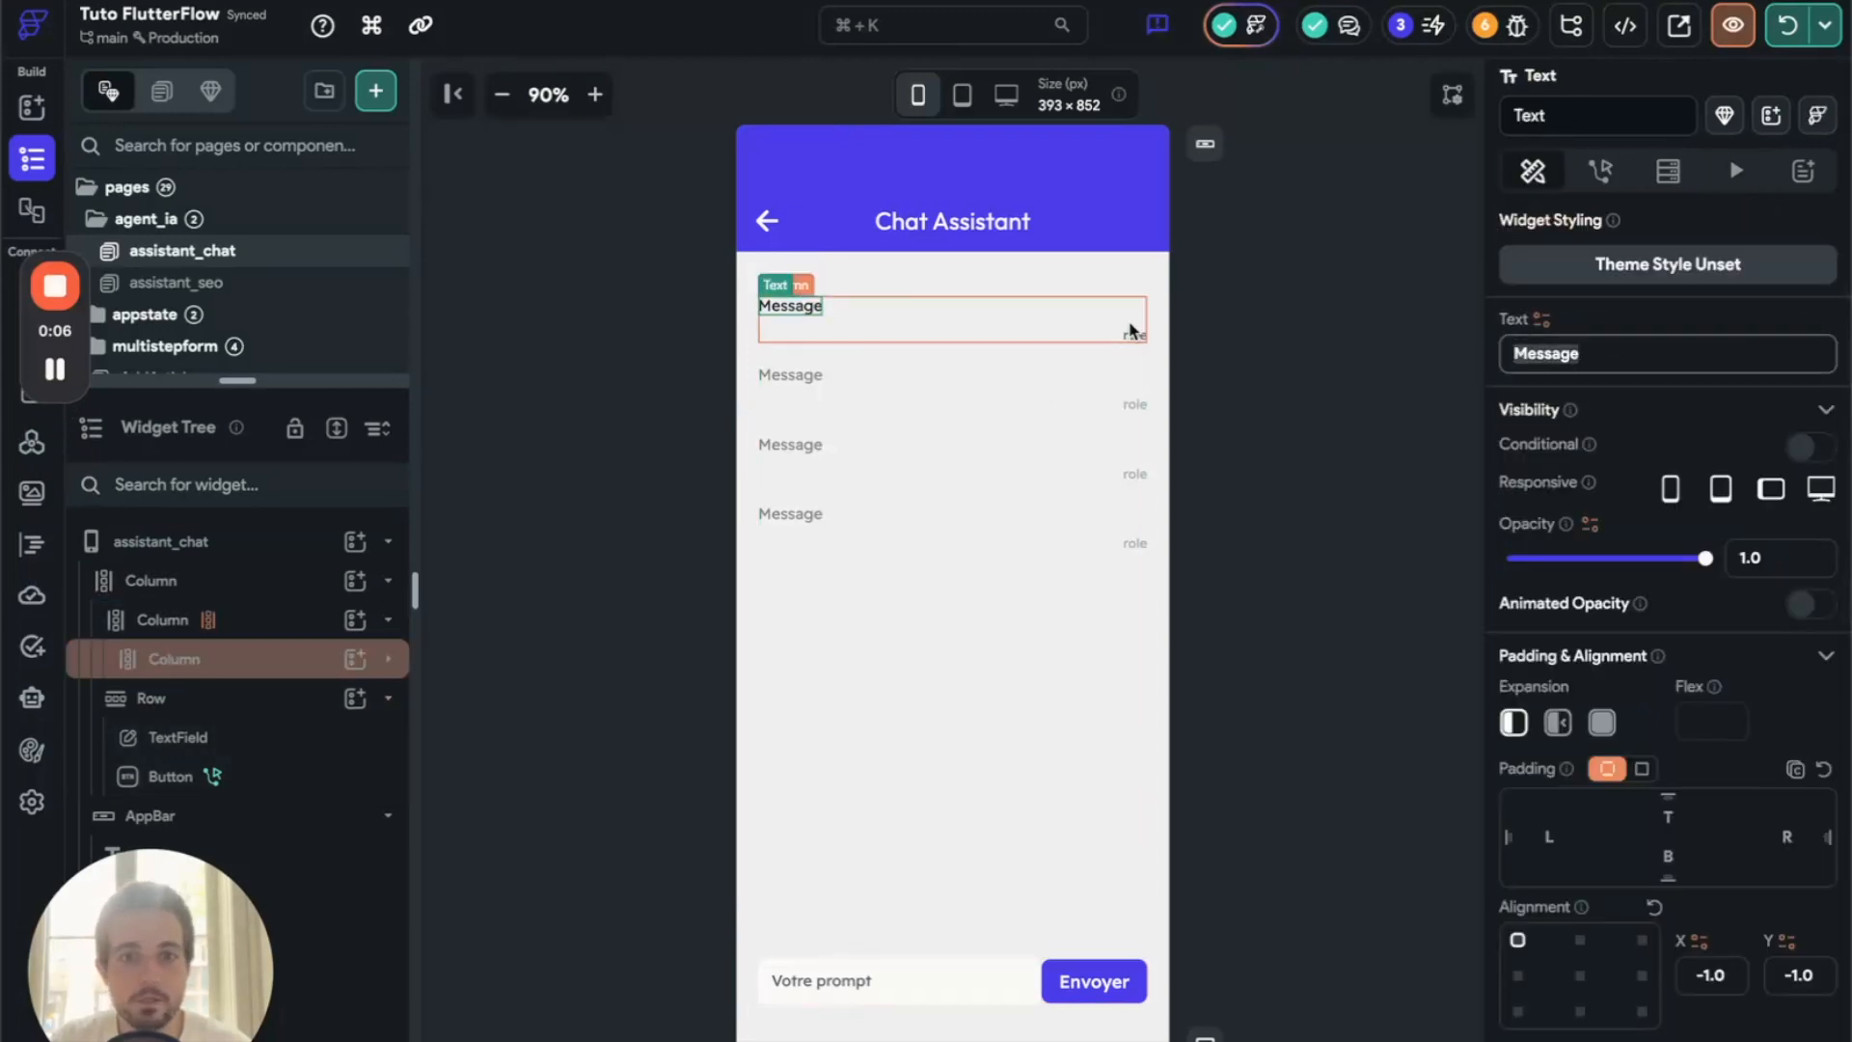
left_click(1302, 393)
left_click(241, 618)
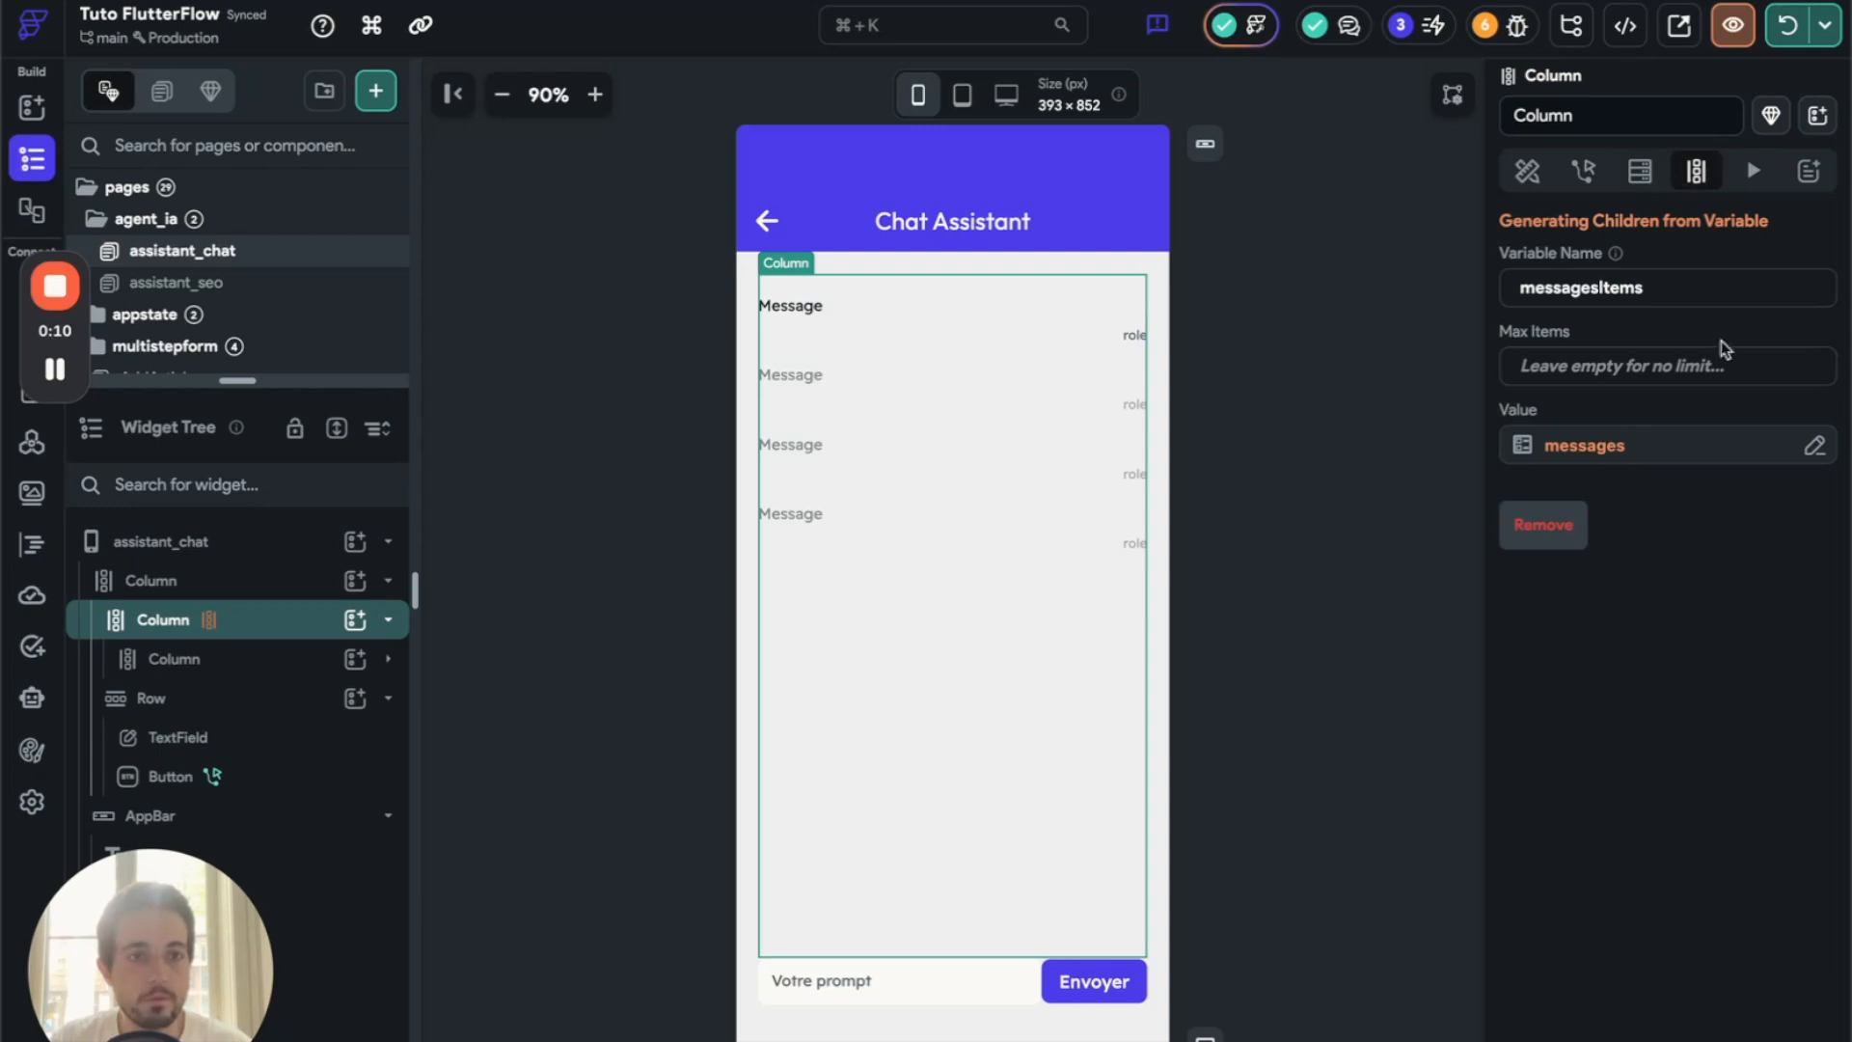
left_click(1575, 452)
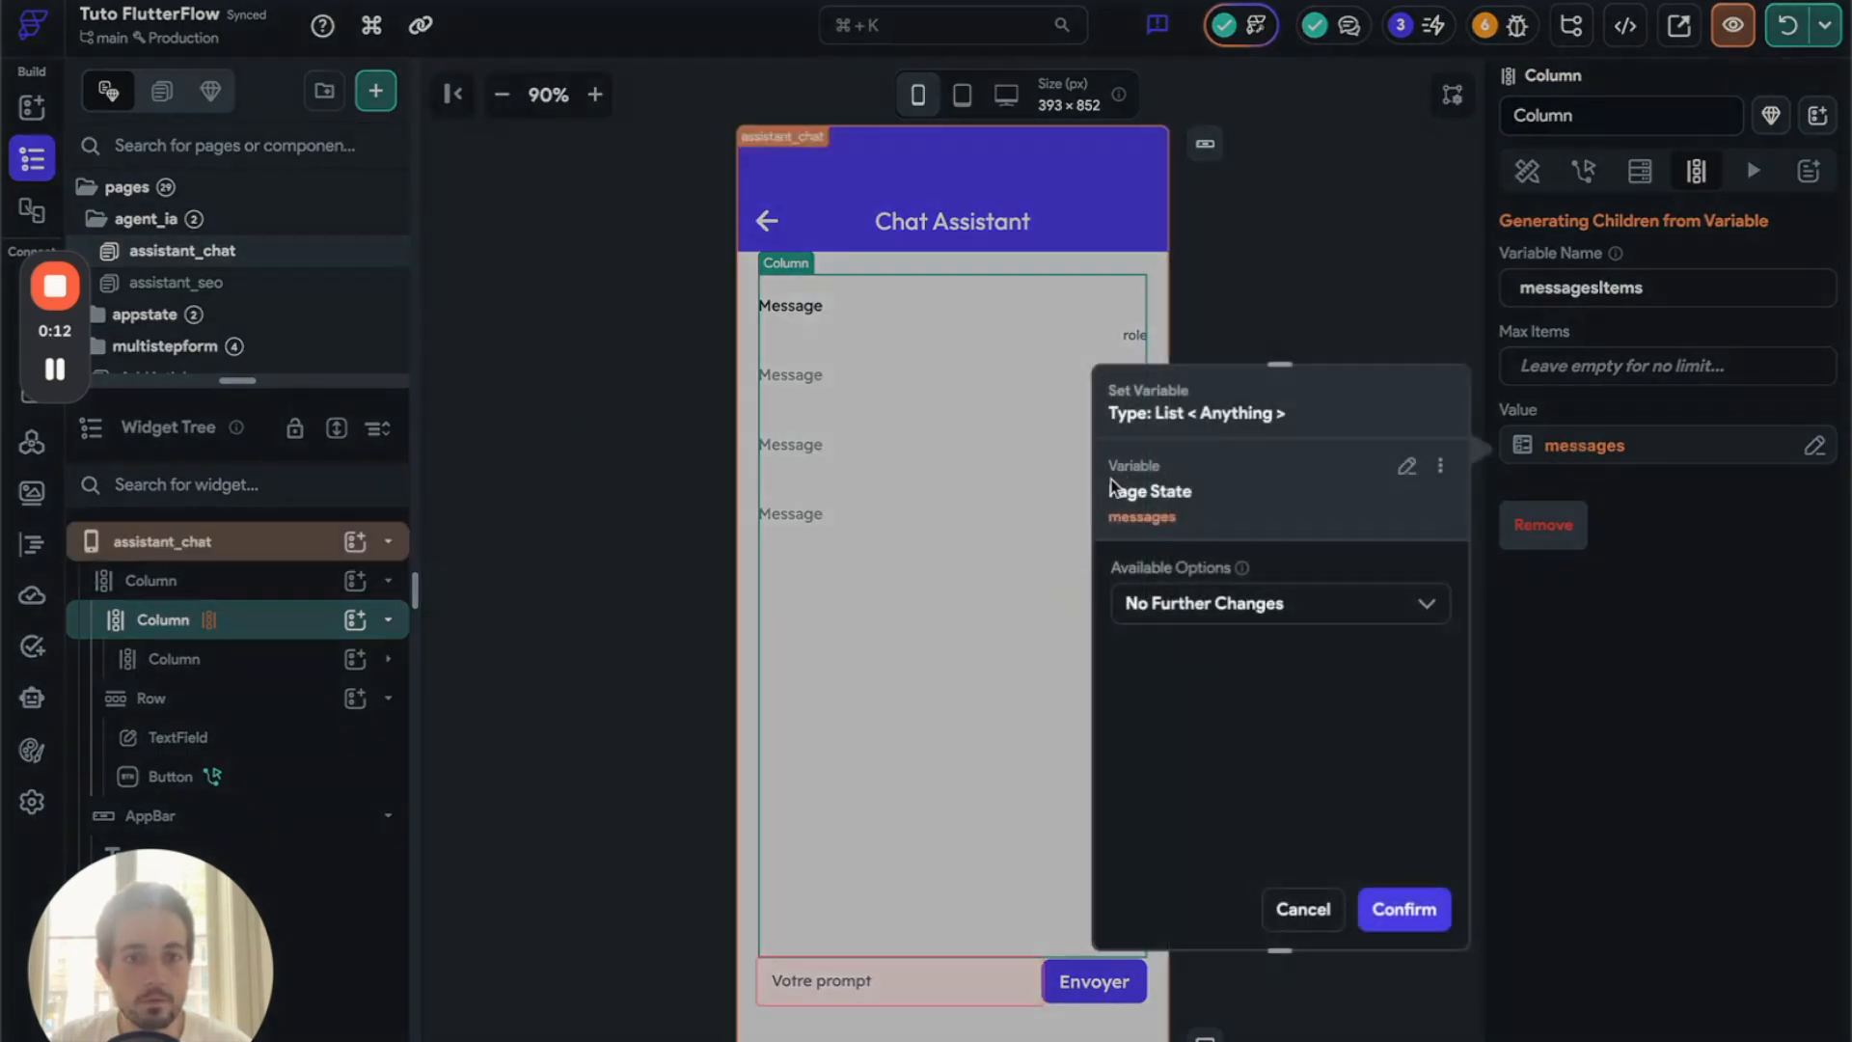
left_click(1667, 579)
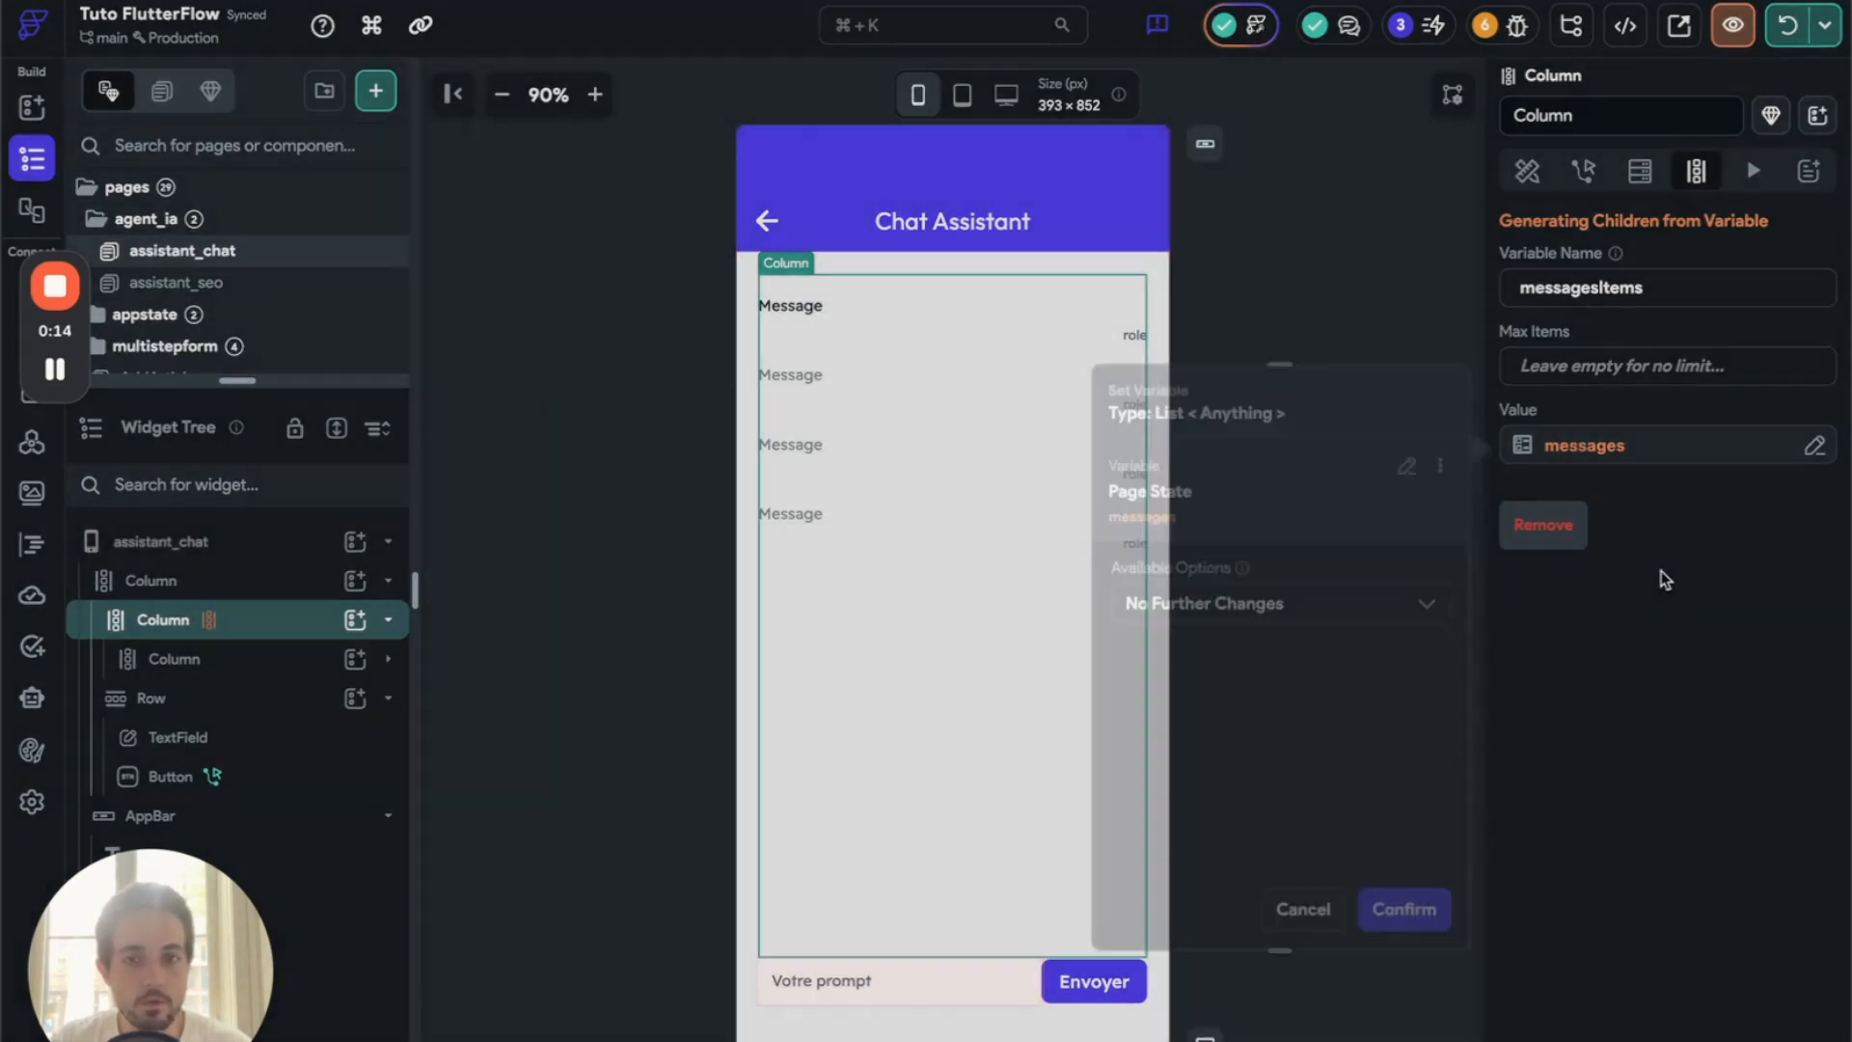
- Bind the Message text to the content data structure field of messagesItems Item, with default value content
left_click(803, 310)
left_click(803, 311)
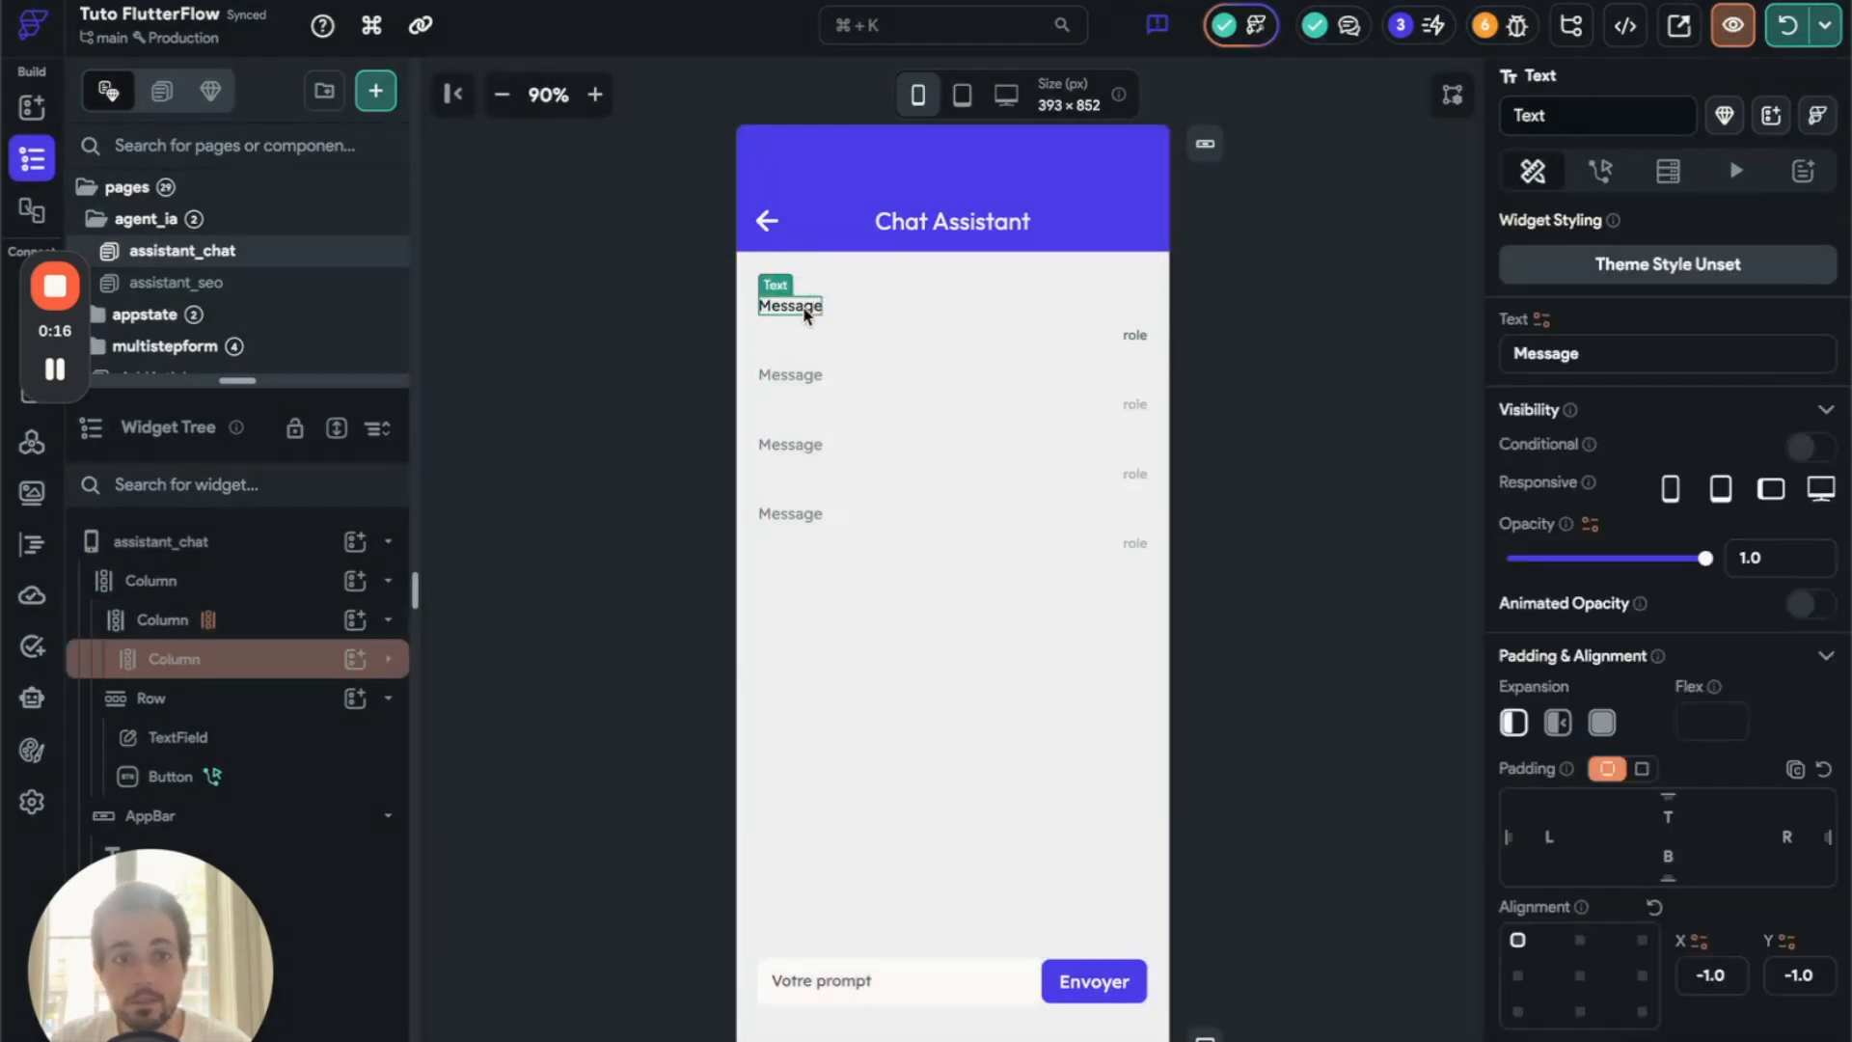
left_click(1542, 319)
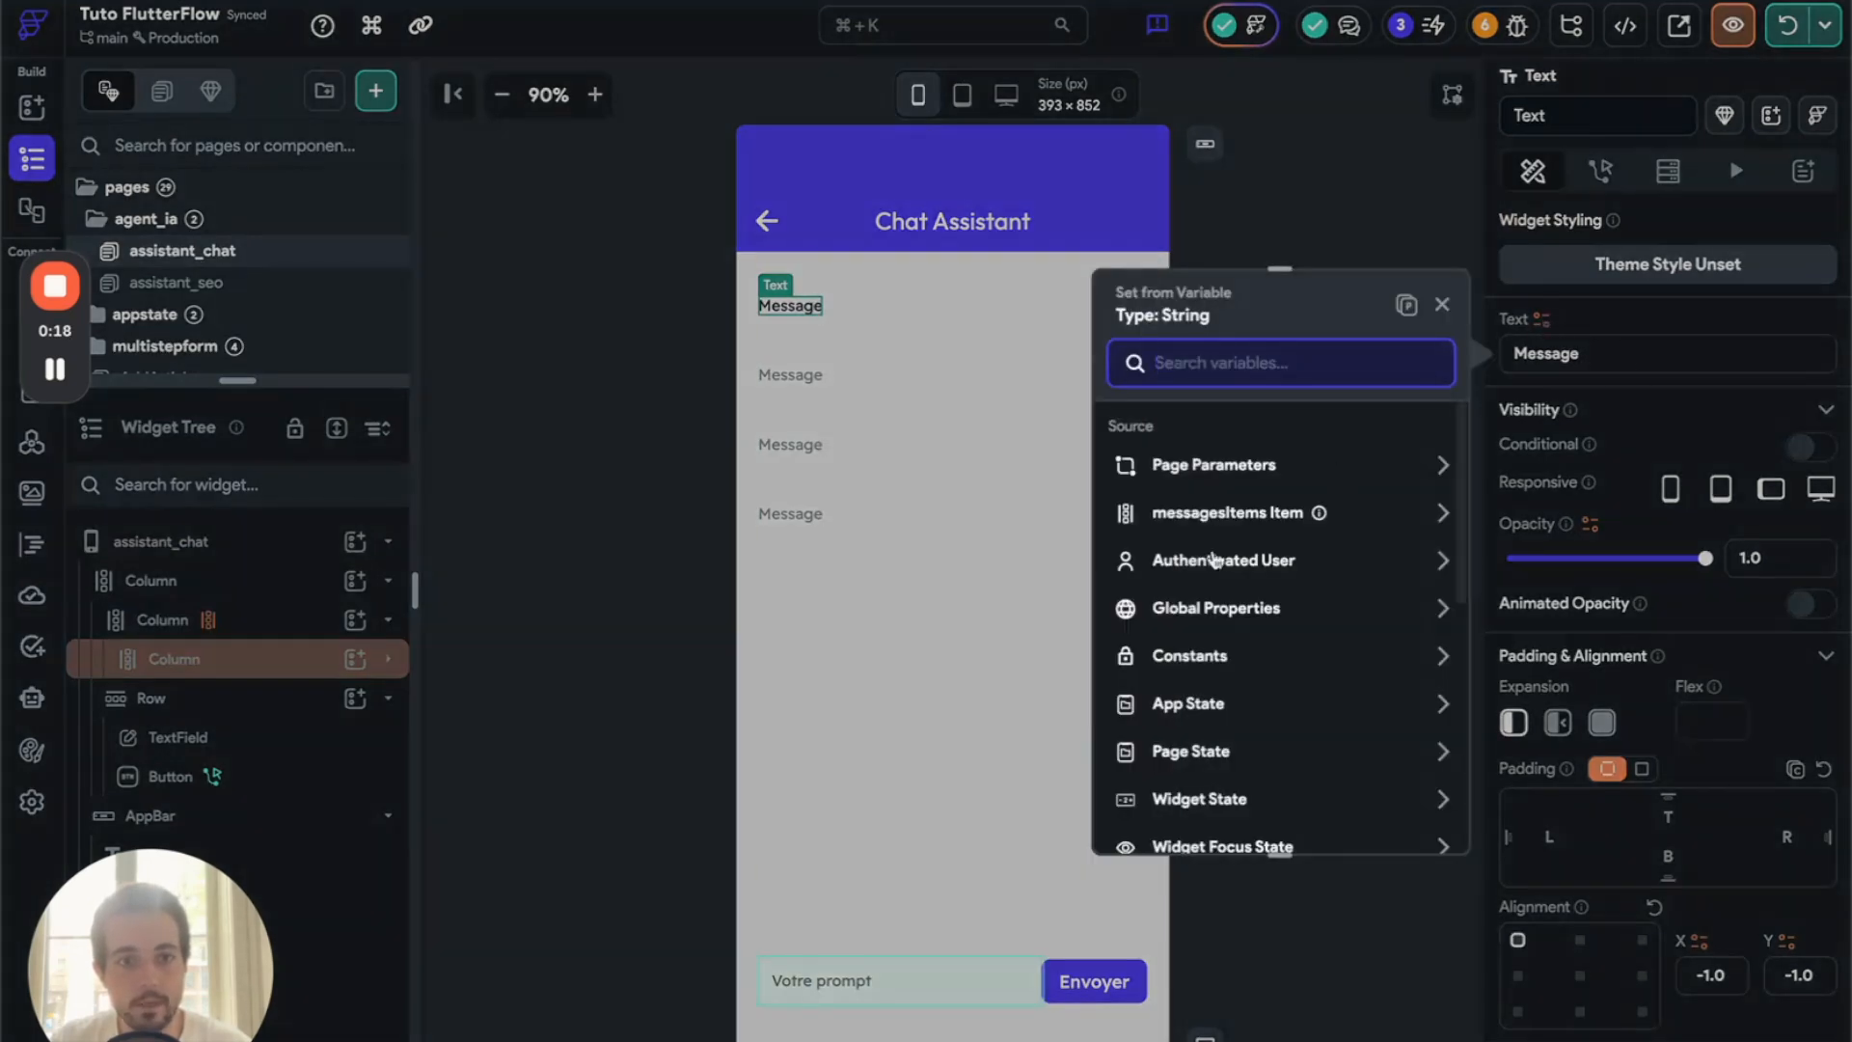
left_click(1218, 512)
left_click(1206, 484)
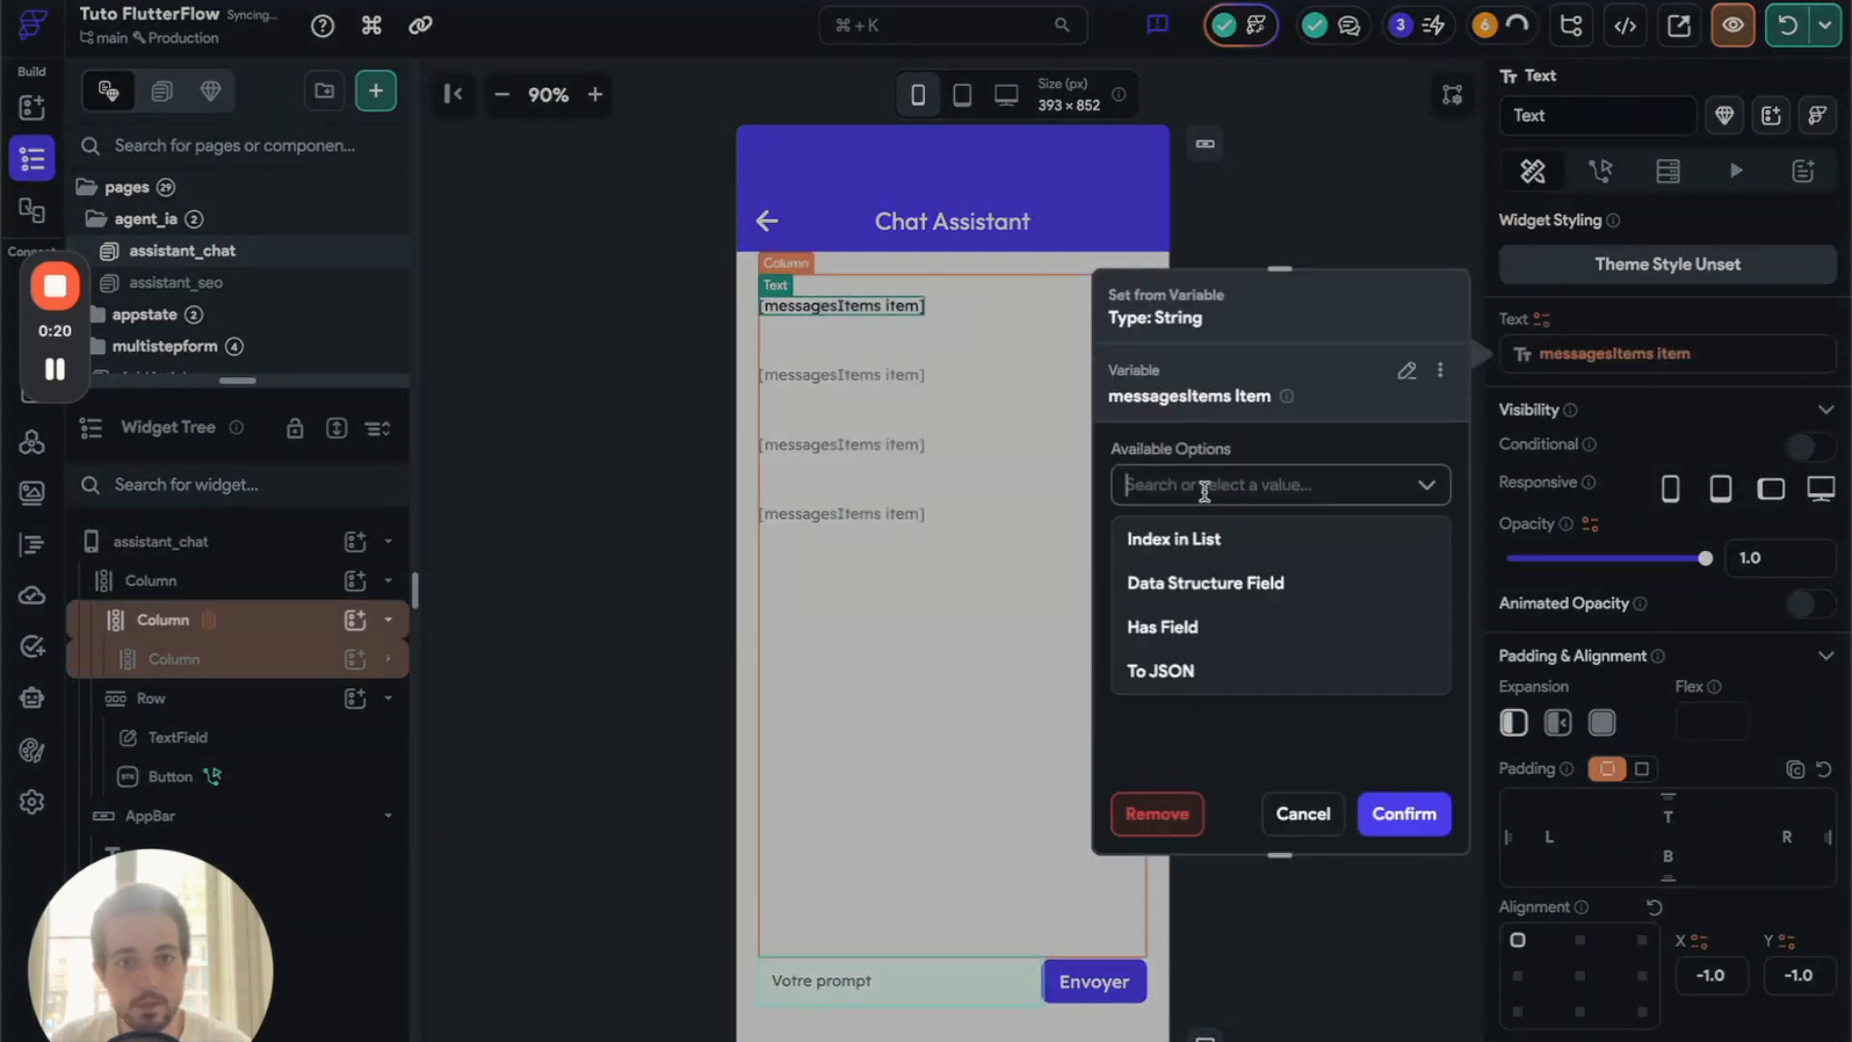
left_click(1216, 579)
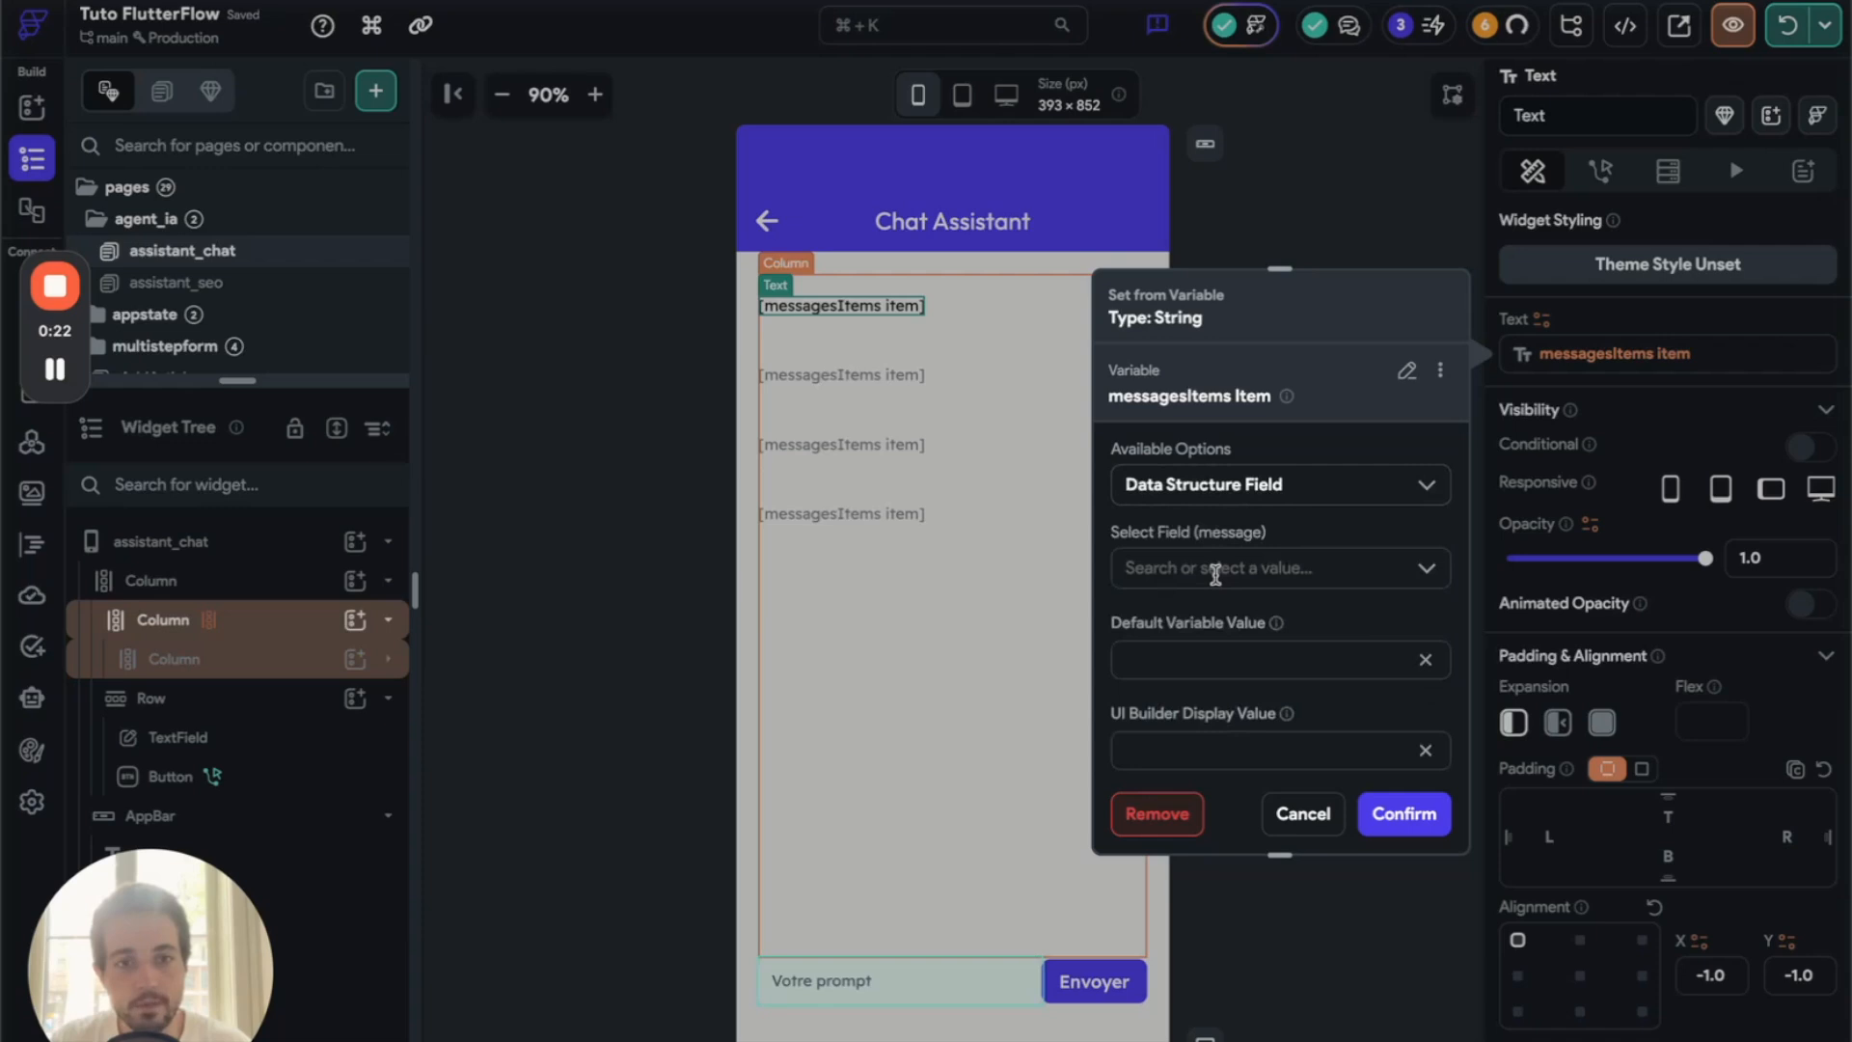
left_click(1216, 571)
left_click(1192, 640)
left_click(1213, 660)
type("content")
left_click(1404, 814)
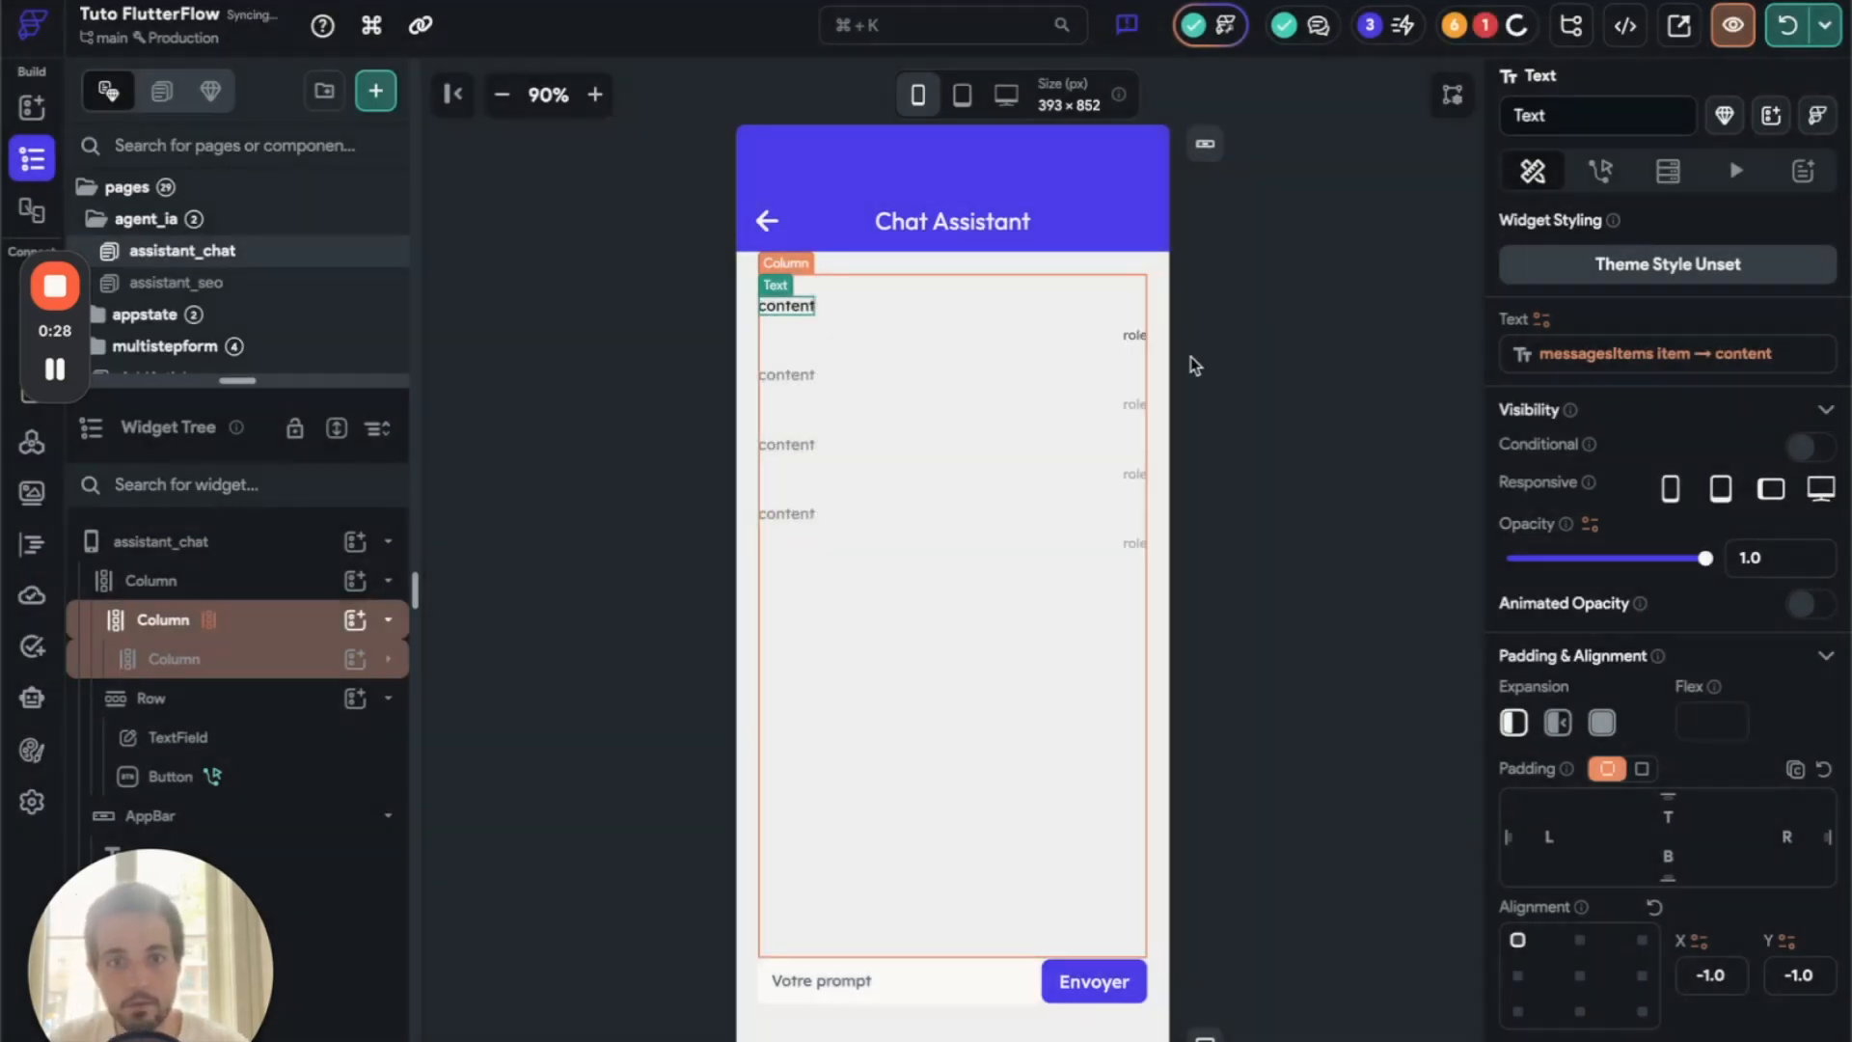
- Bind the role text to the role data structure field of messagesItems Item, with default value role
left_click(1129, 337)
left_click(1129, 337)
left_click(1542, 320)
left_click(1206, 500)
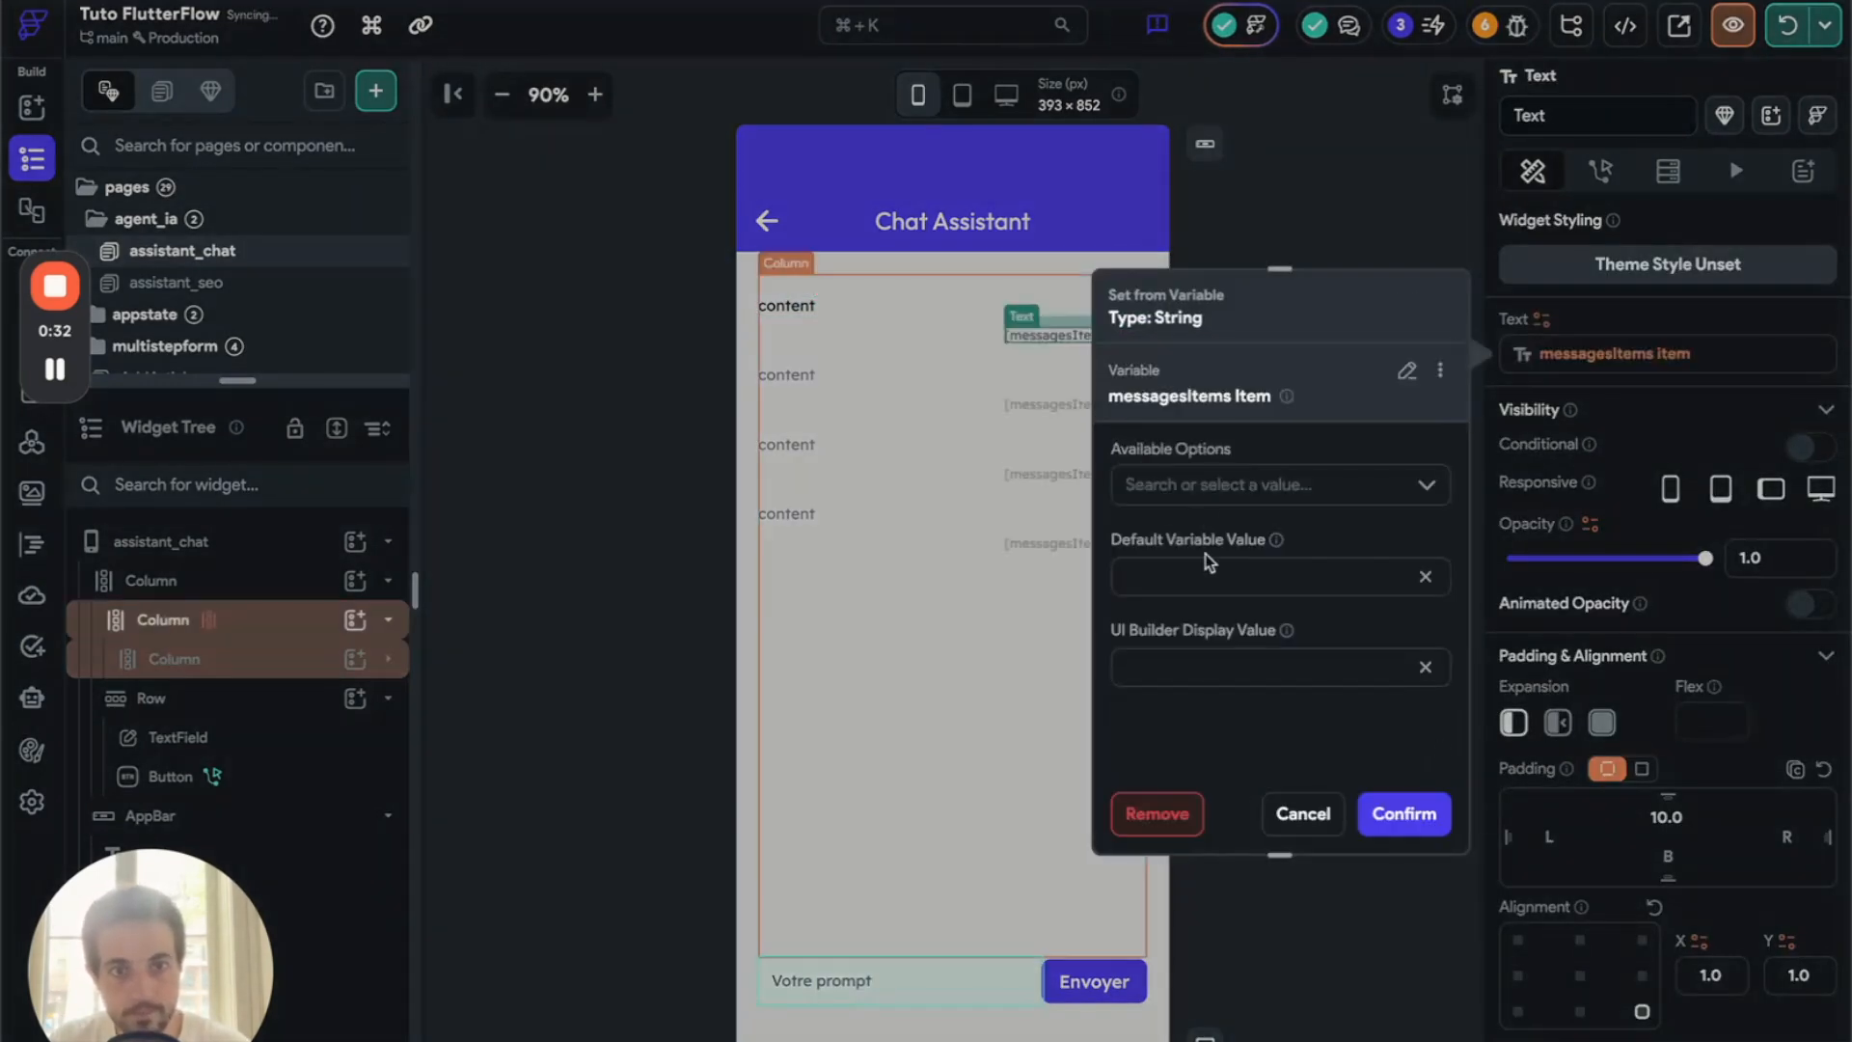
left_click(1185, 485)
left_click(1193, 582)
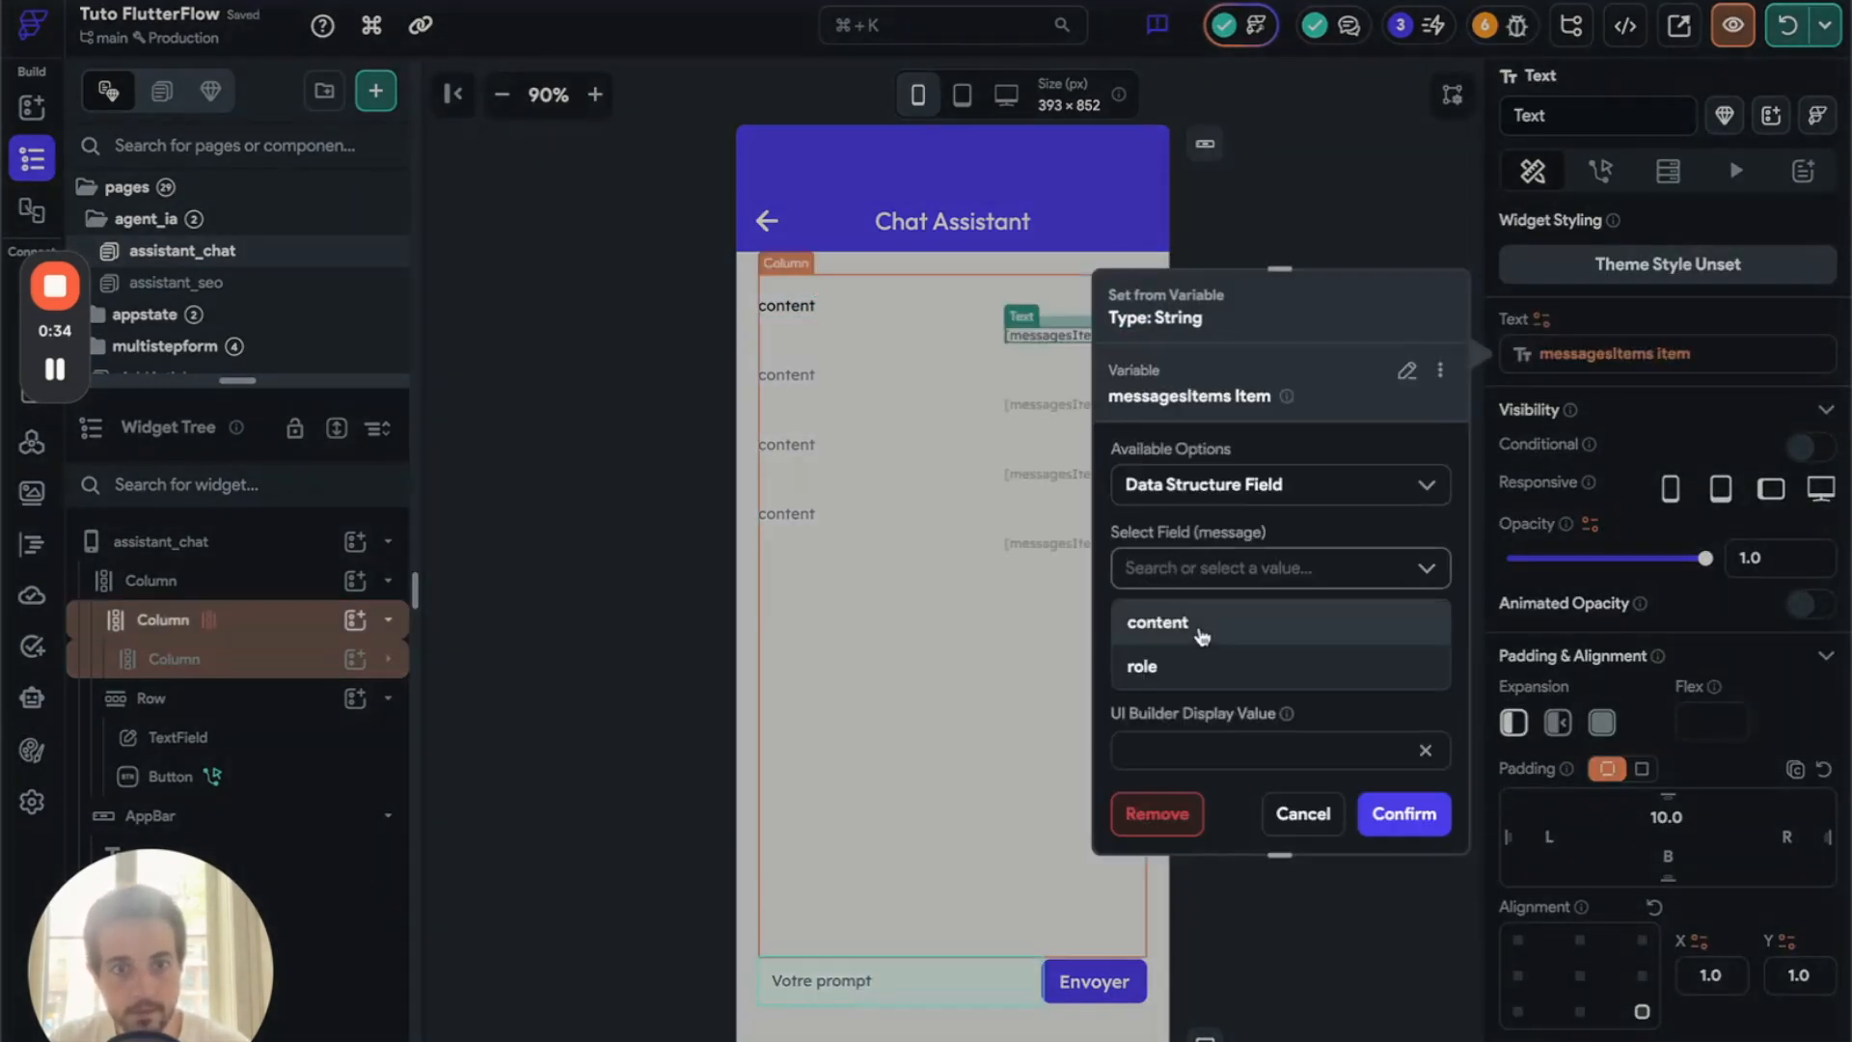
left_click(1205, 668)
type("role")
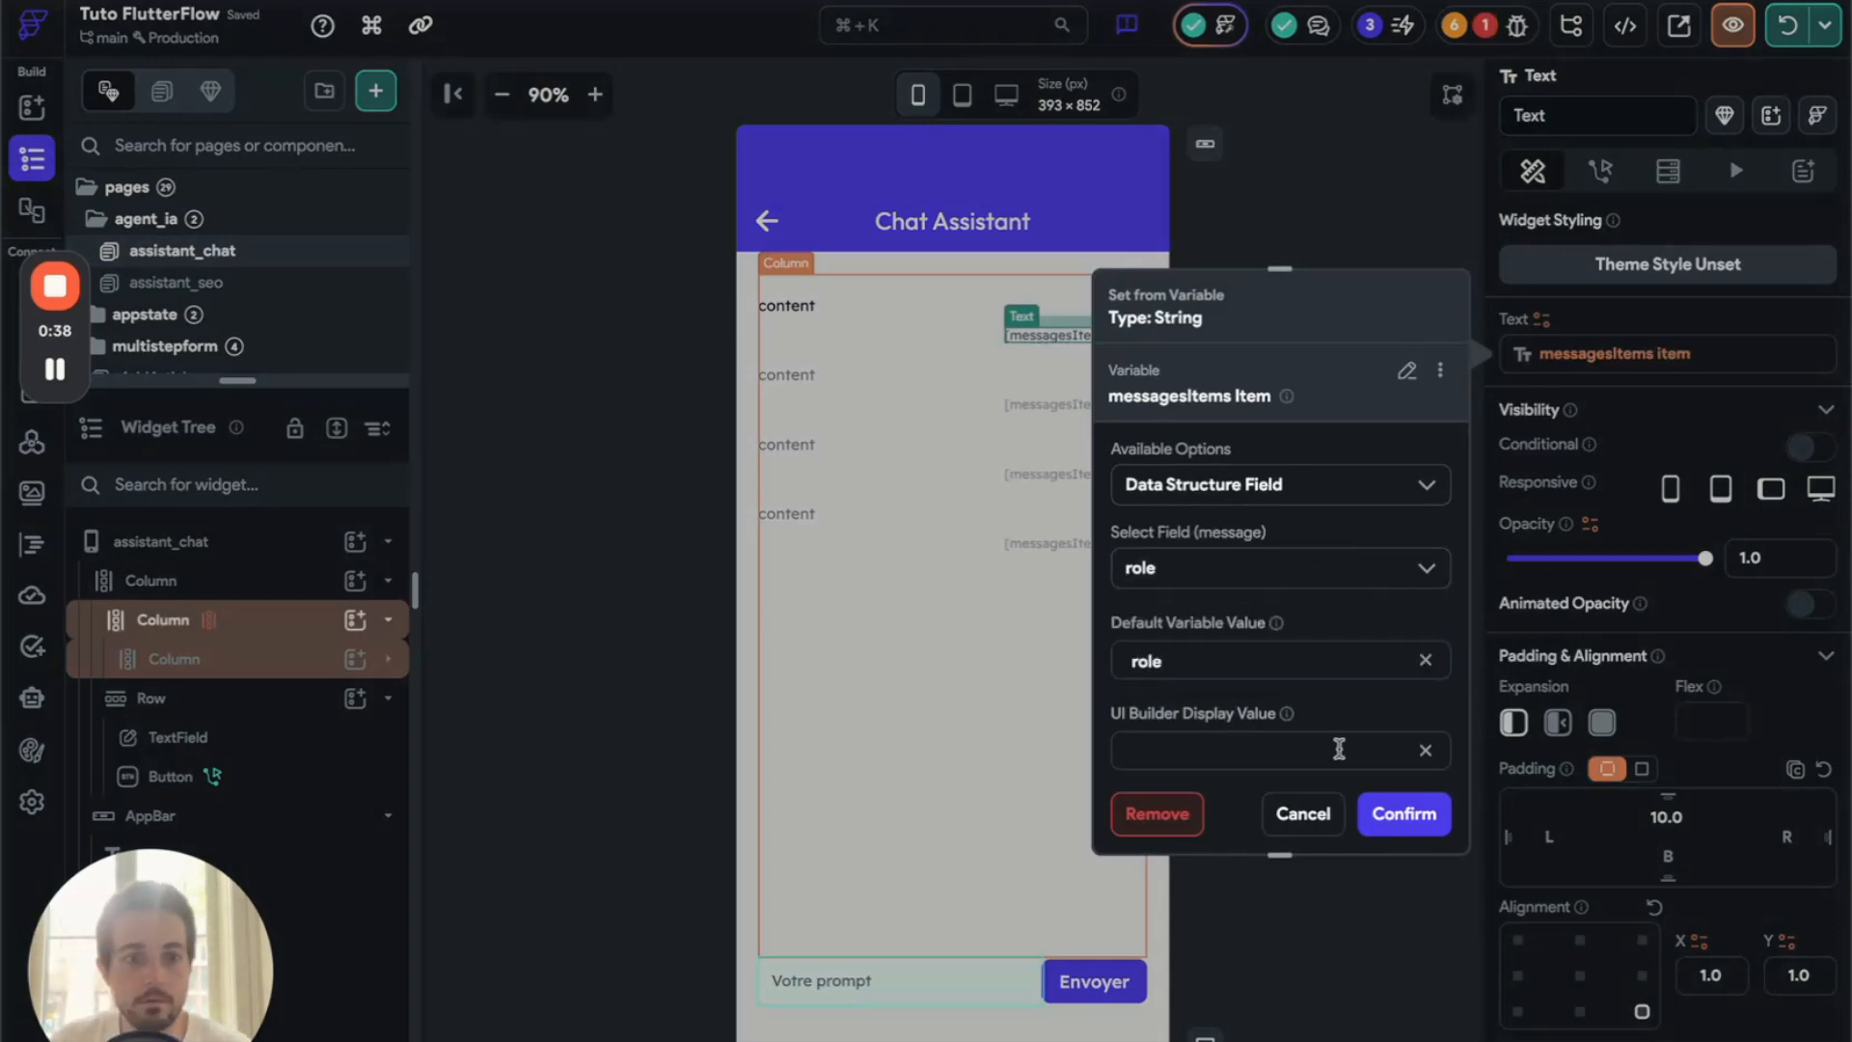
left_click(1403, 813)
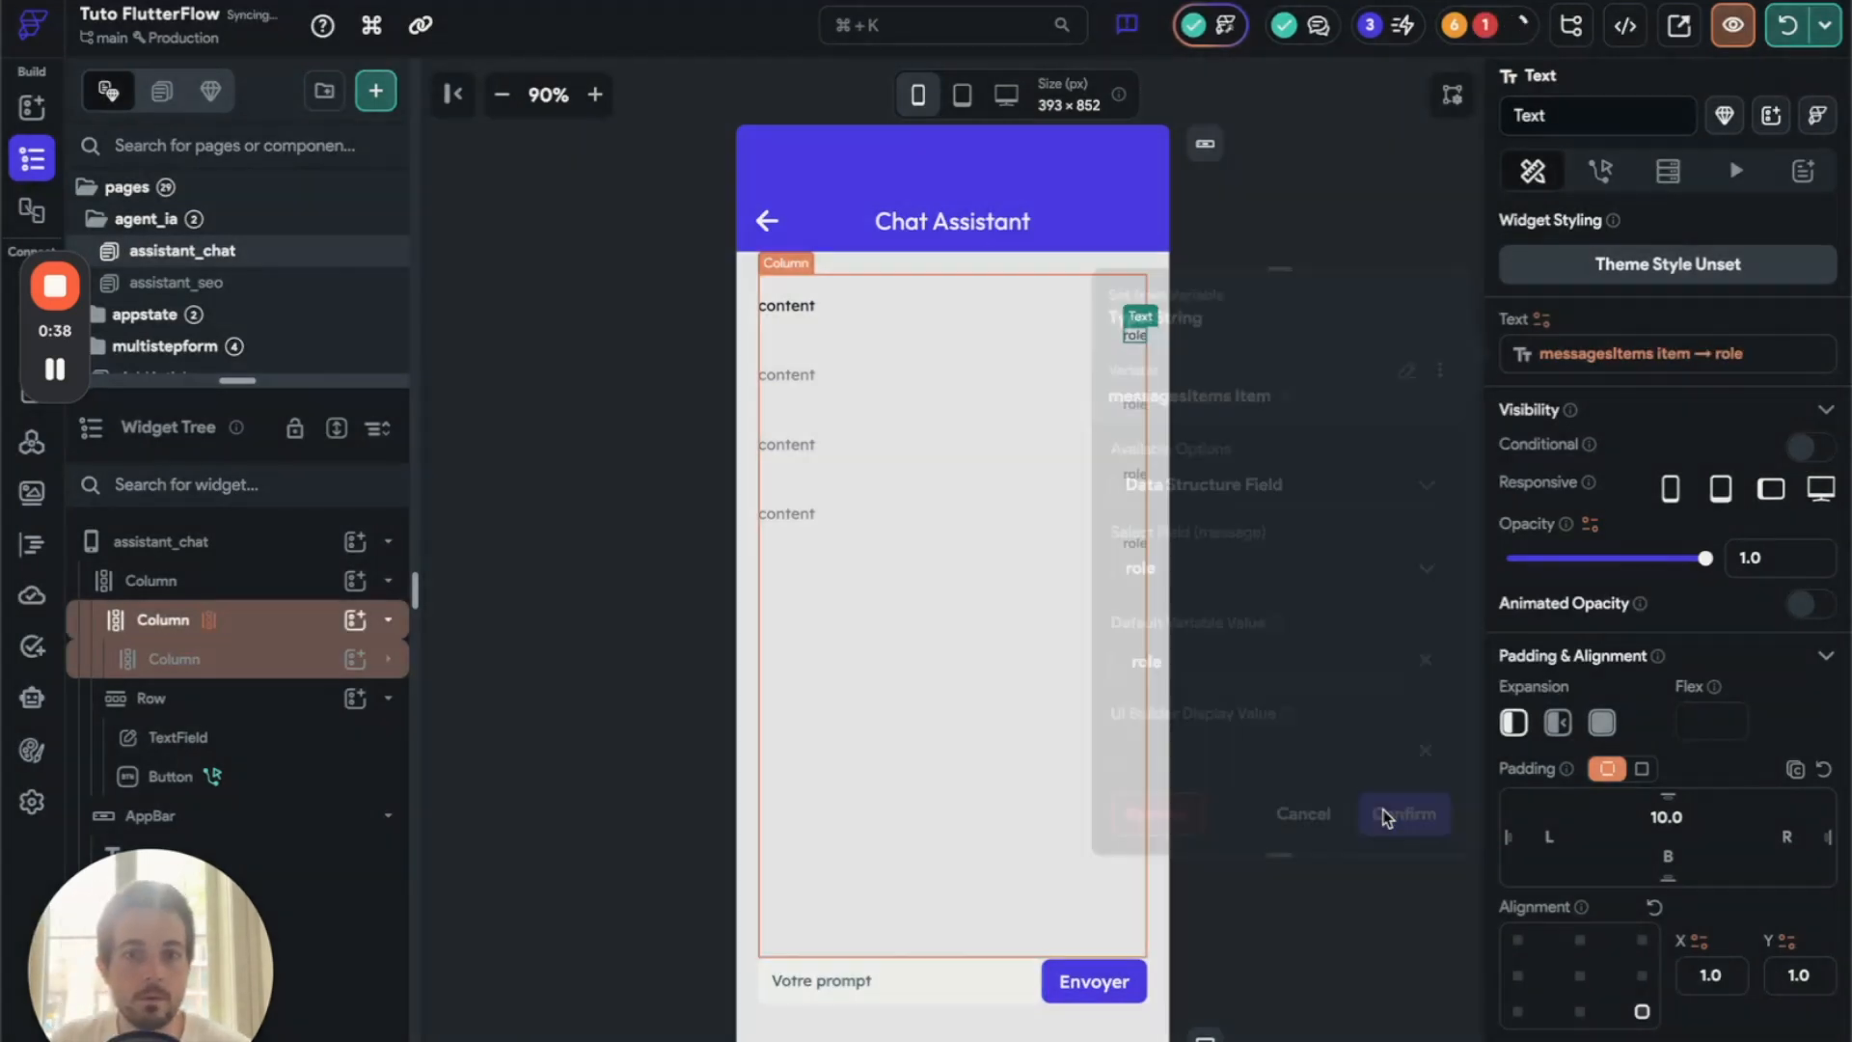
left_click(1380, 661)
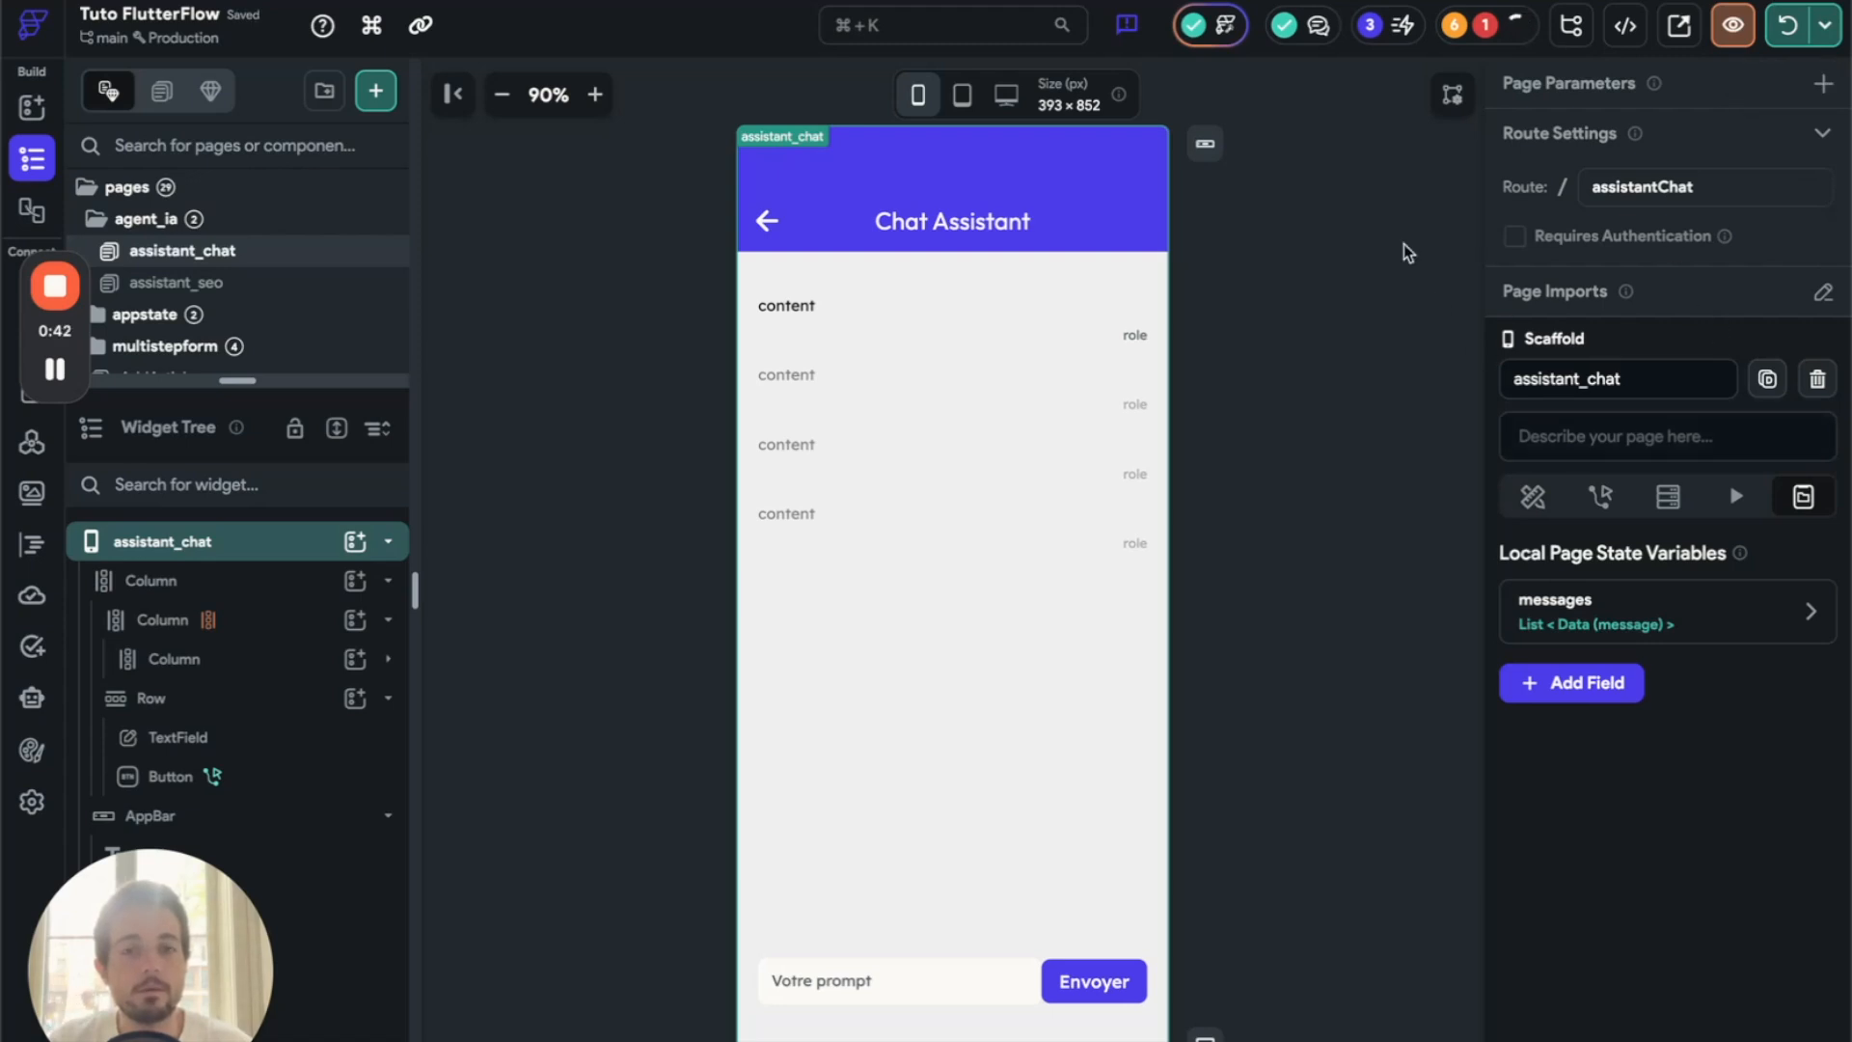
- Reload the local run on the iPhone 15 Pro and switch to its simulator showing the Chat Assistant page
left_click(1826, 25)
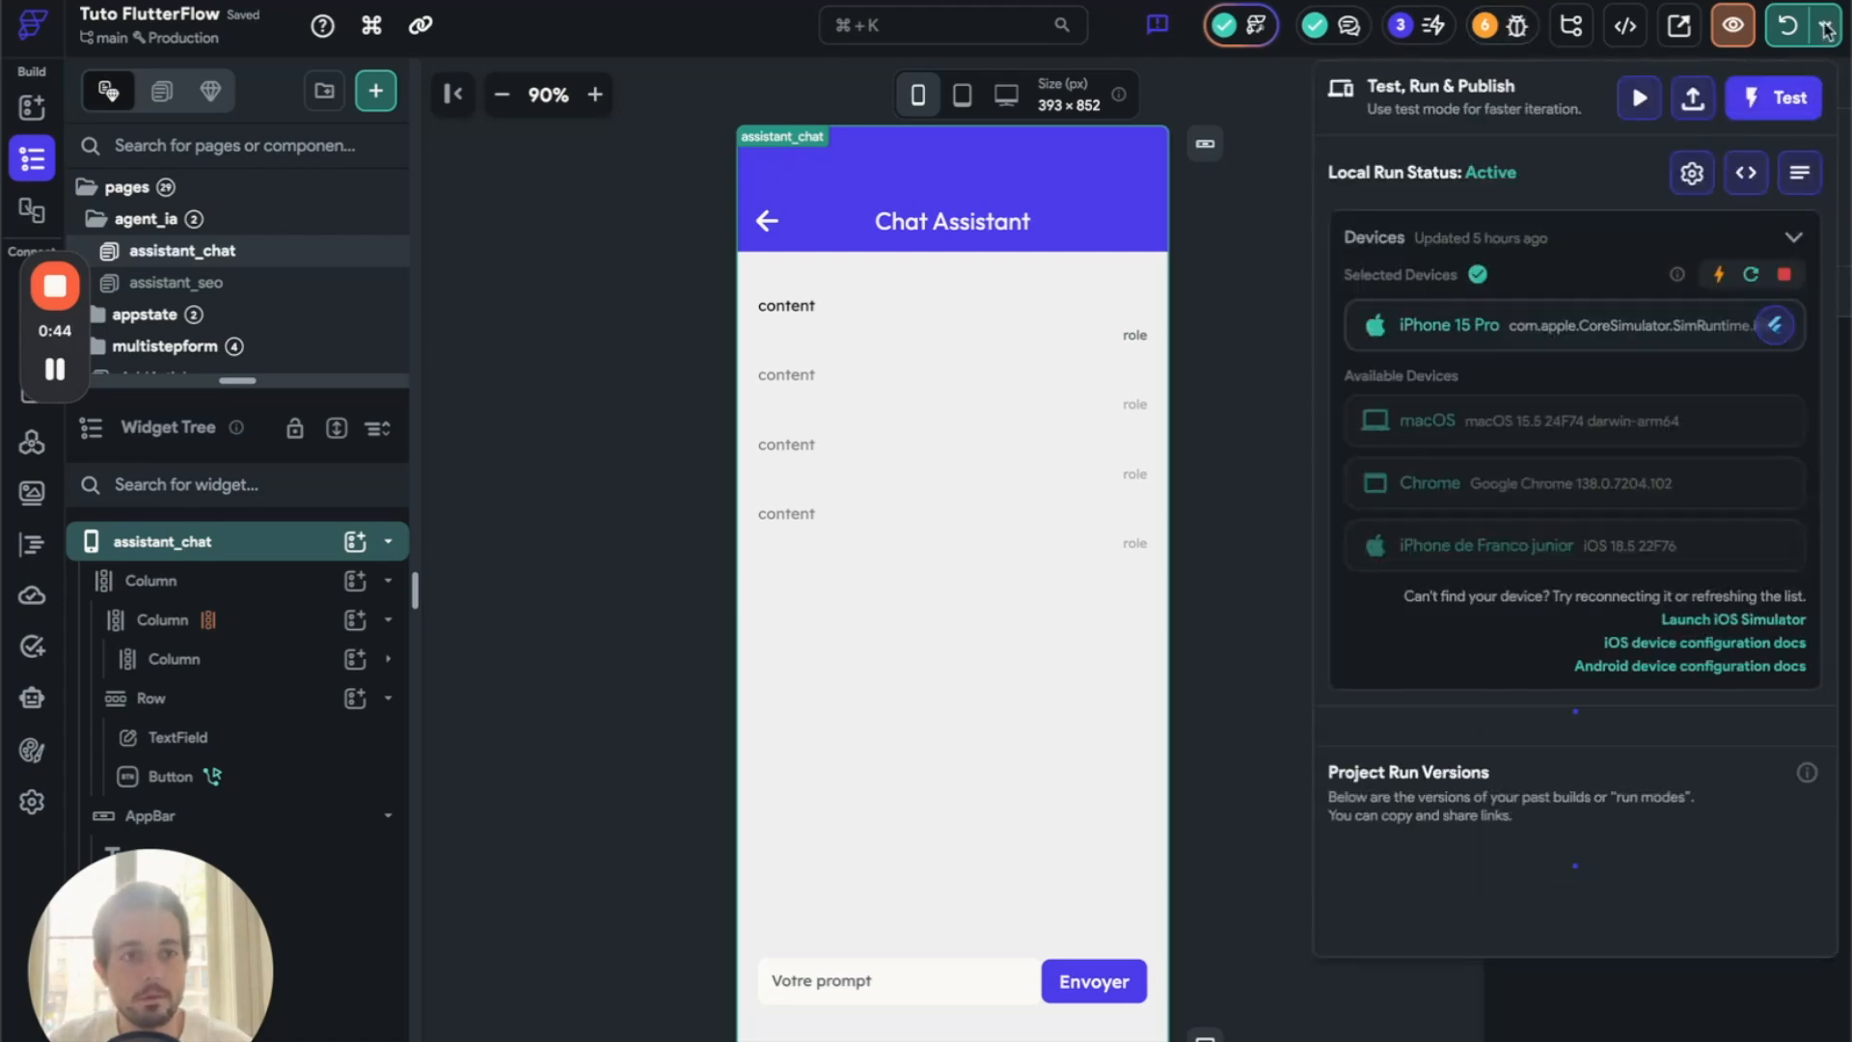
left_click(1750, 275)
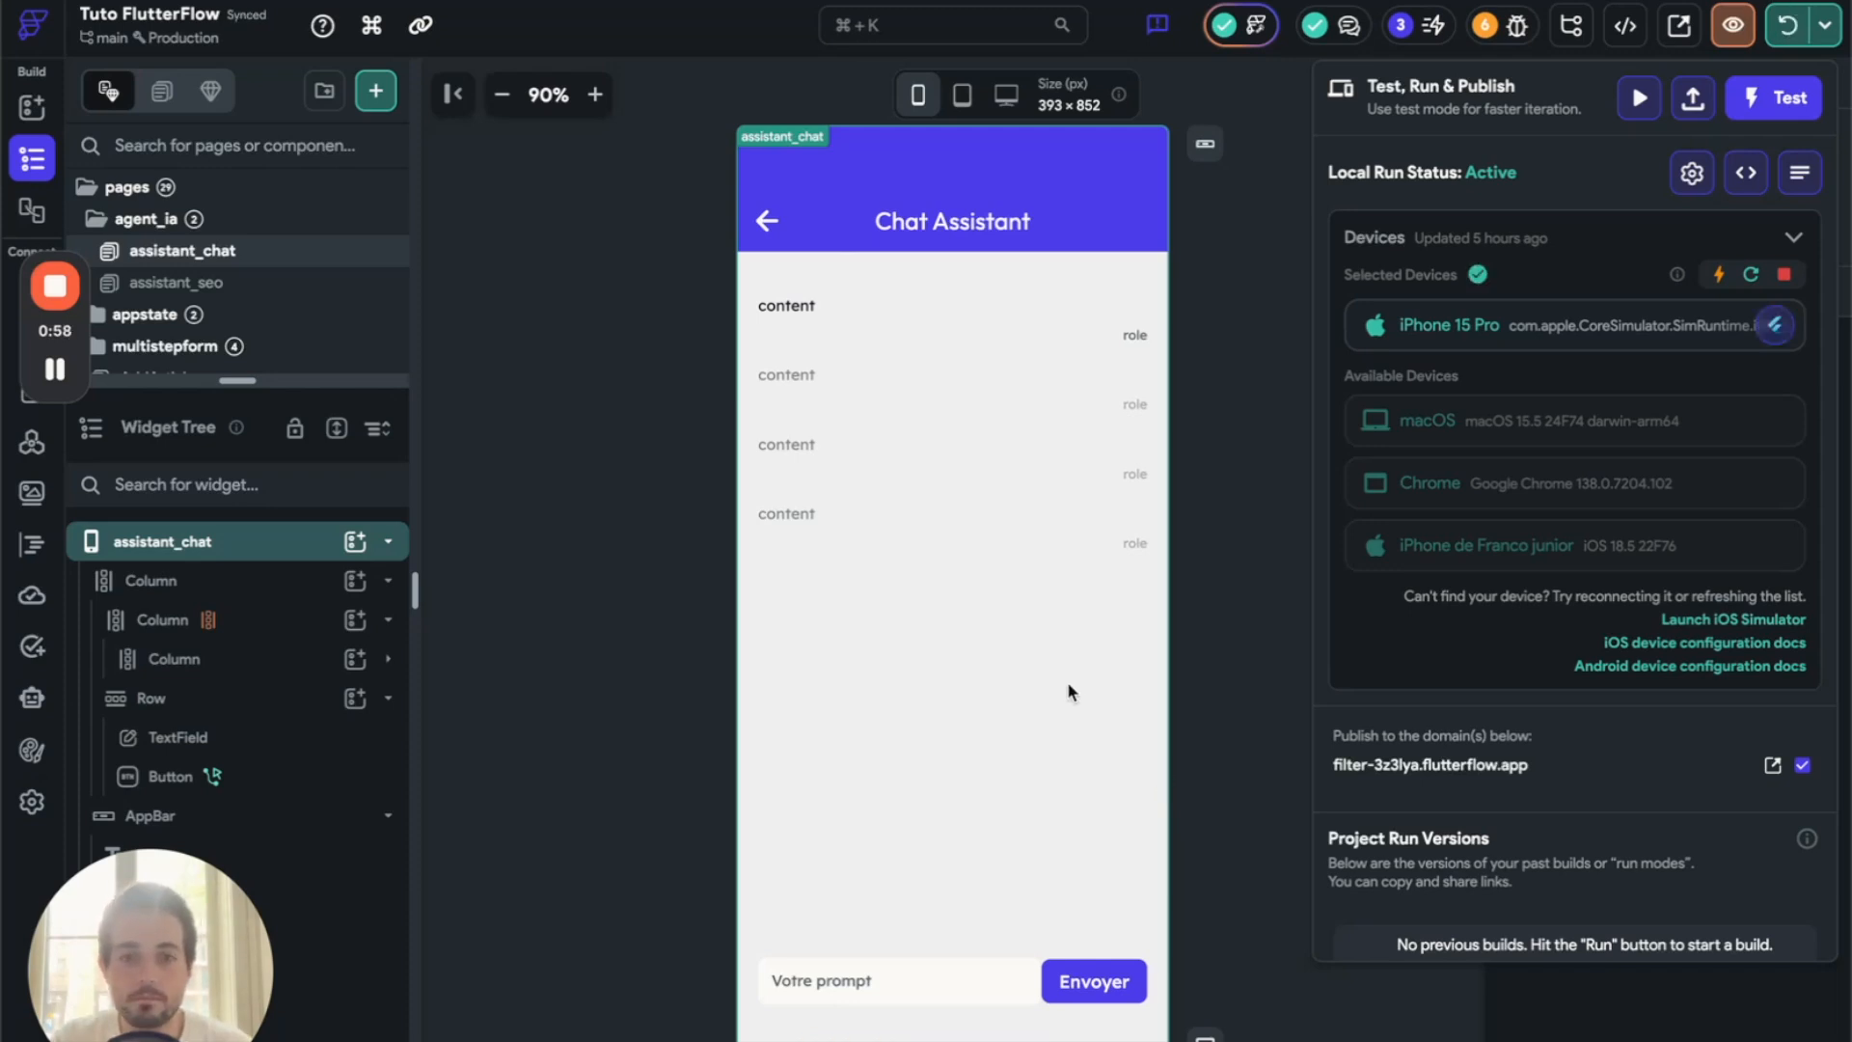
key("ctrl+Up")
left_click(1792, 345)
scroll(957, 544, "down", 5)
- Send the prompt "Comment créer une page sur FlutterFlow ?" in the simulated chat and read through the reply
left_click(963, 930)
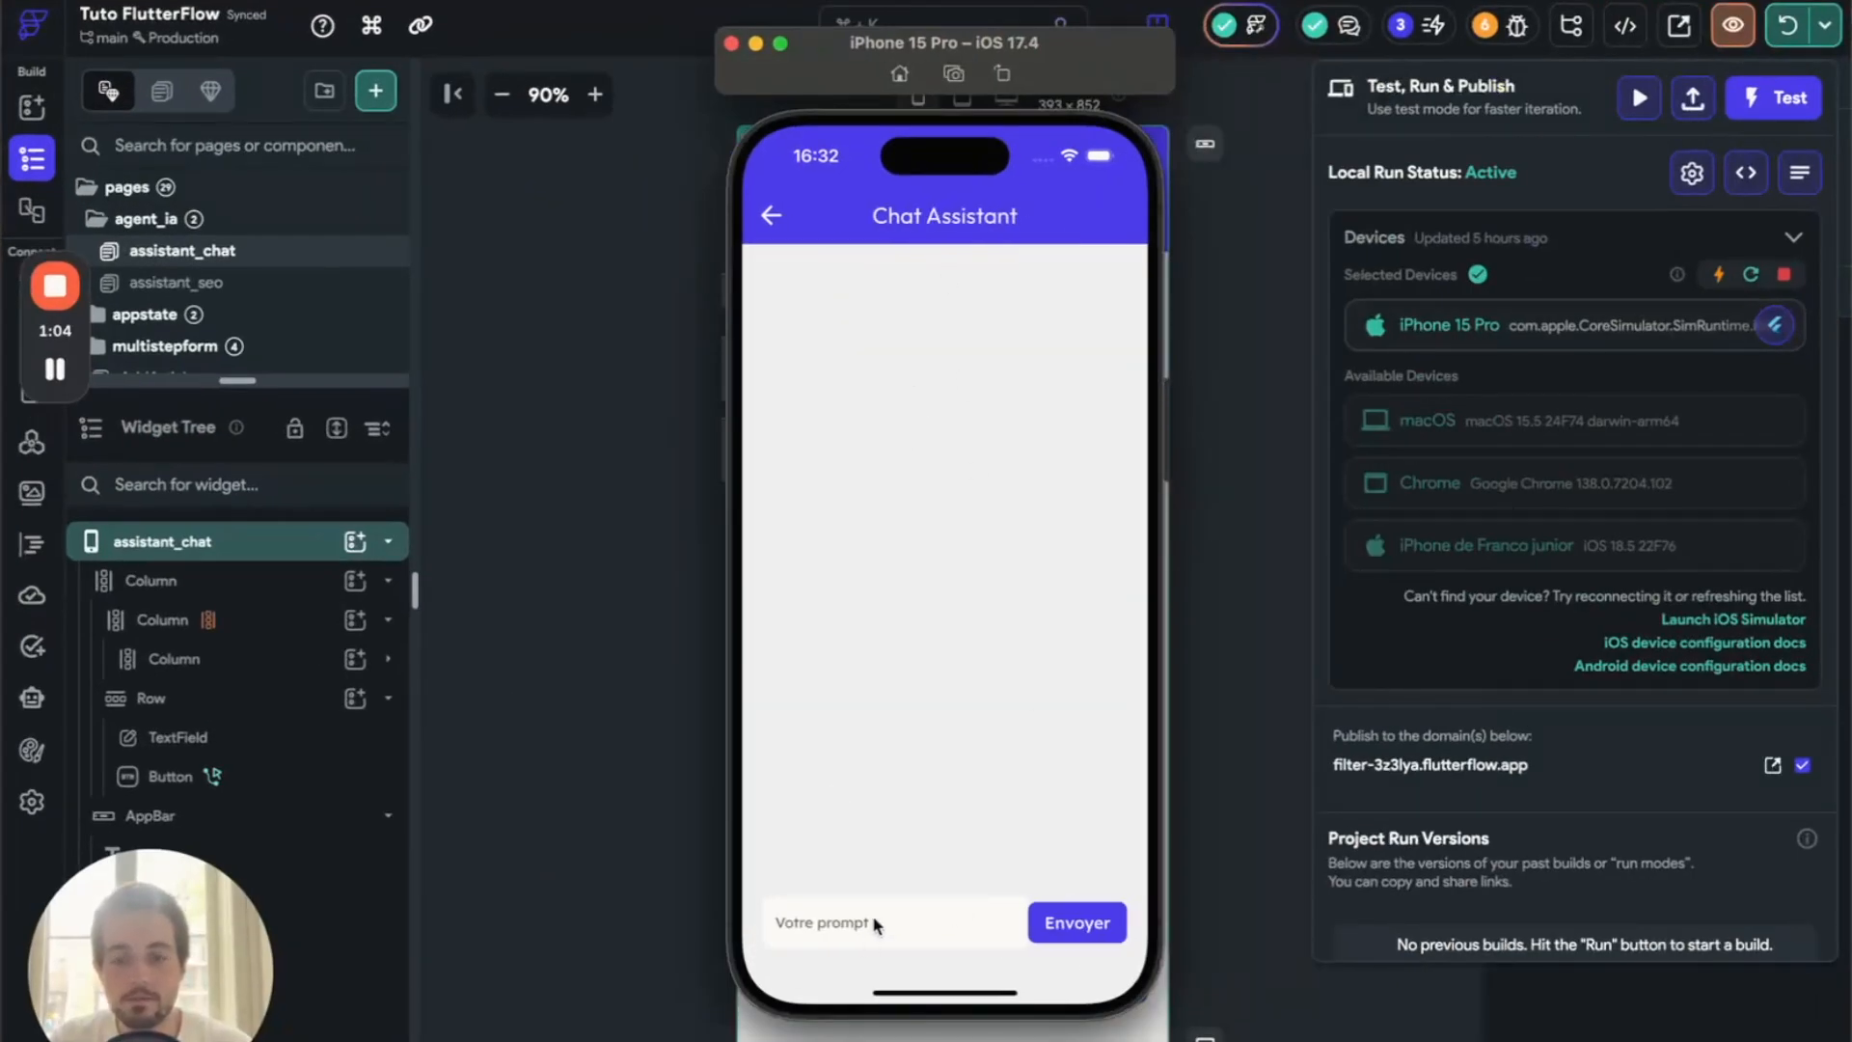
type("Comment")
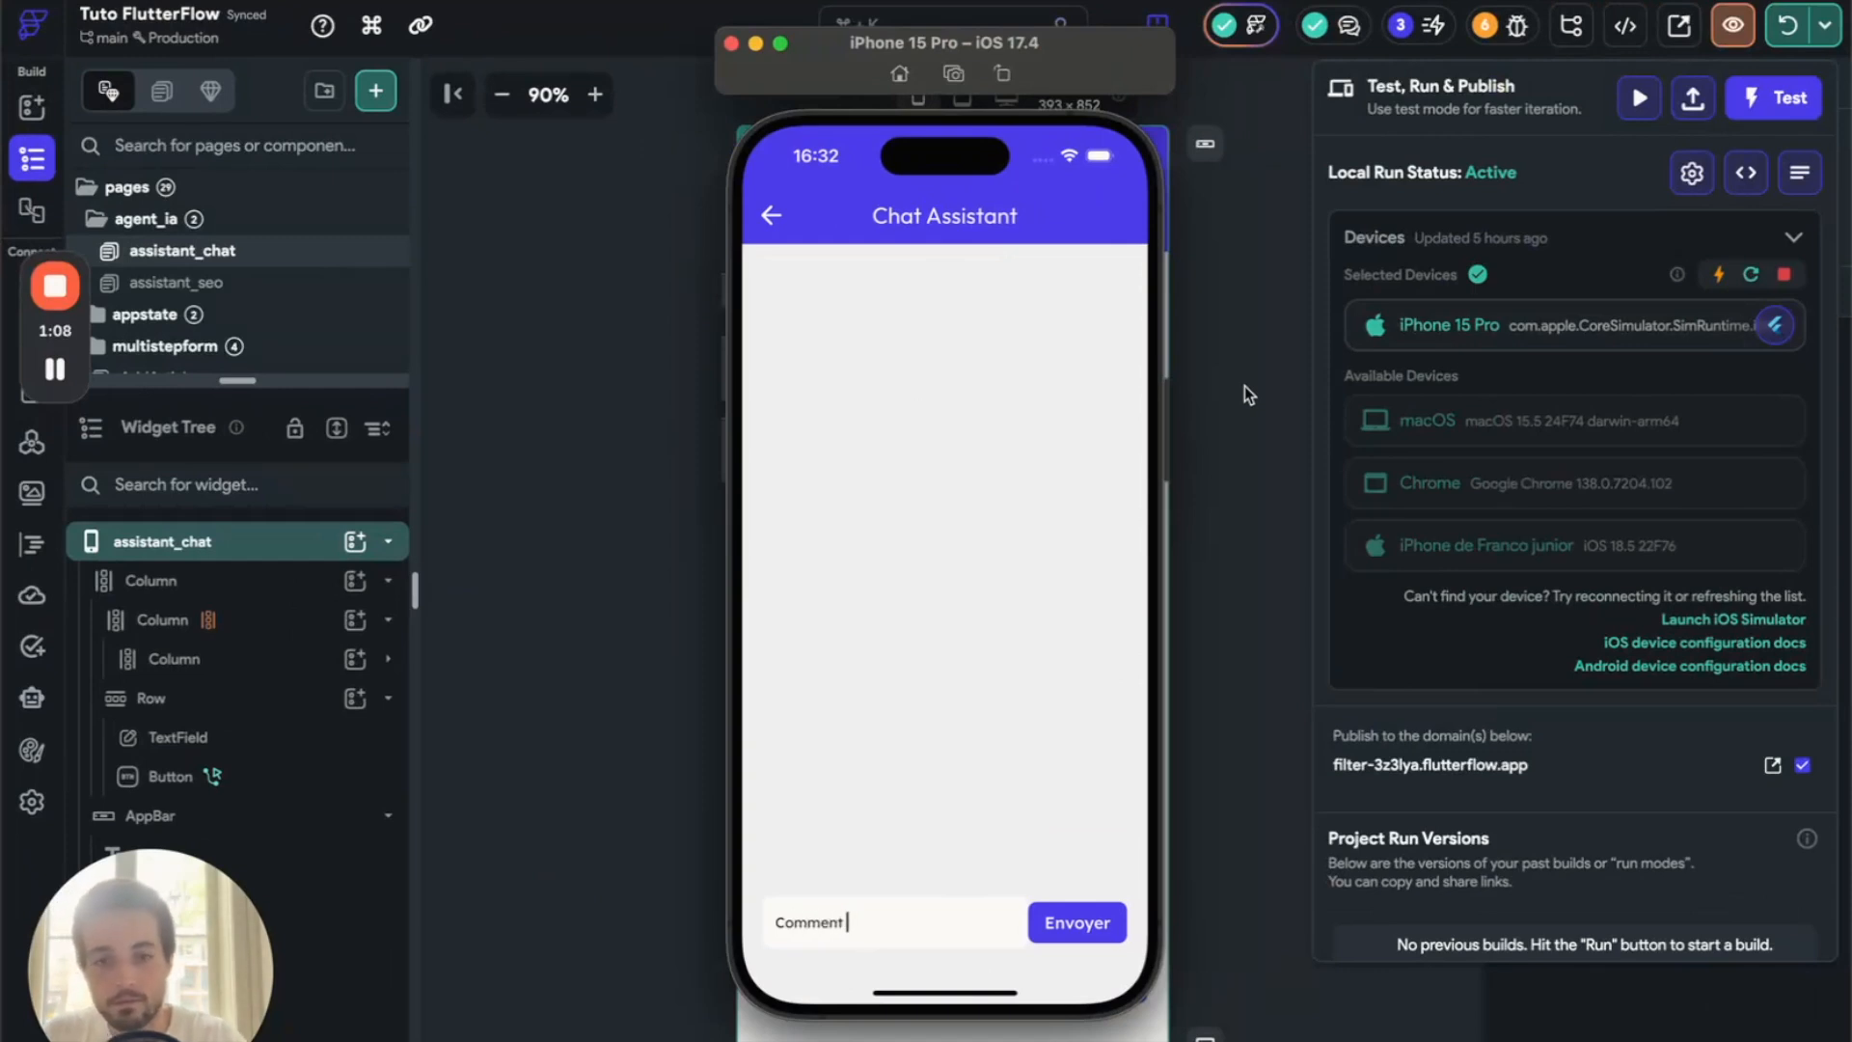
type(" créer une page sur FlutterFlow ?")
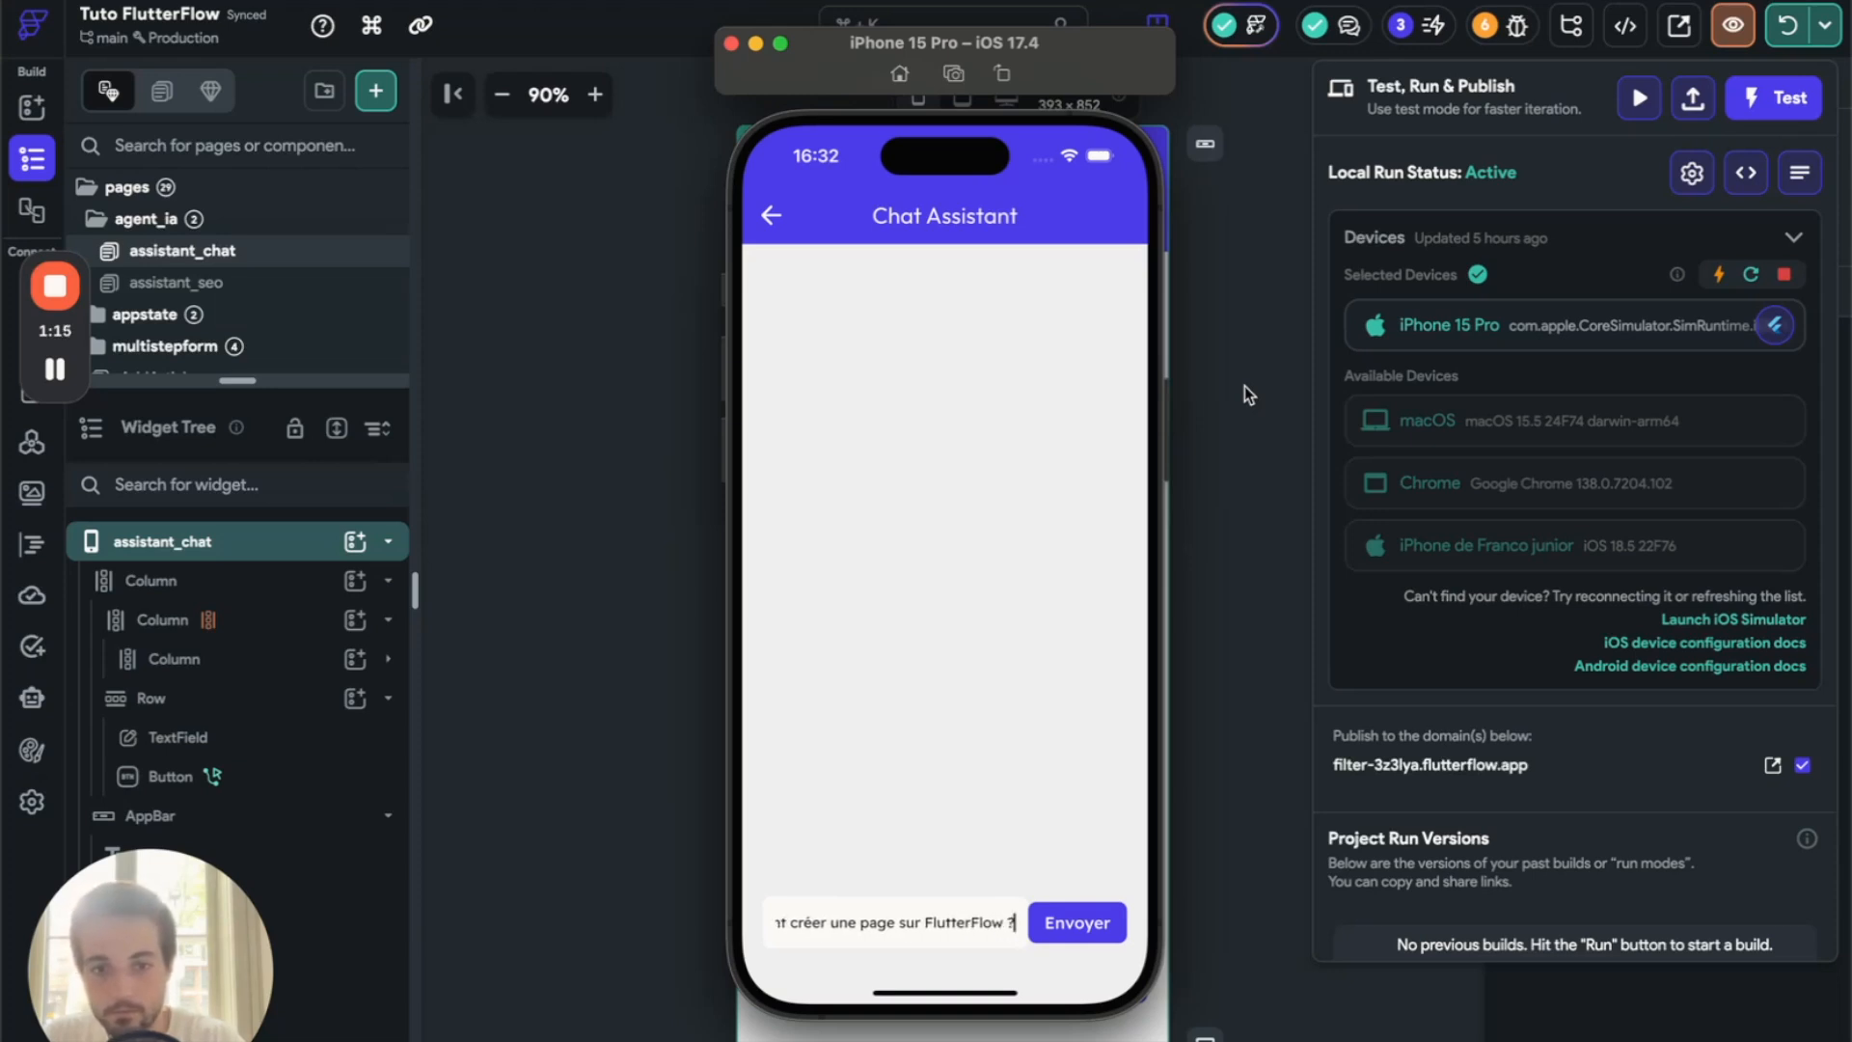
left_click(1092, 926)
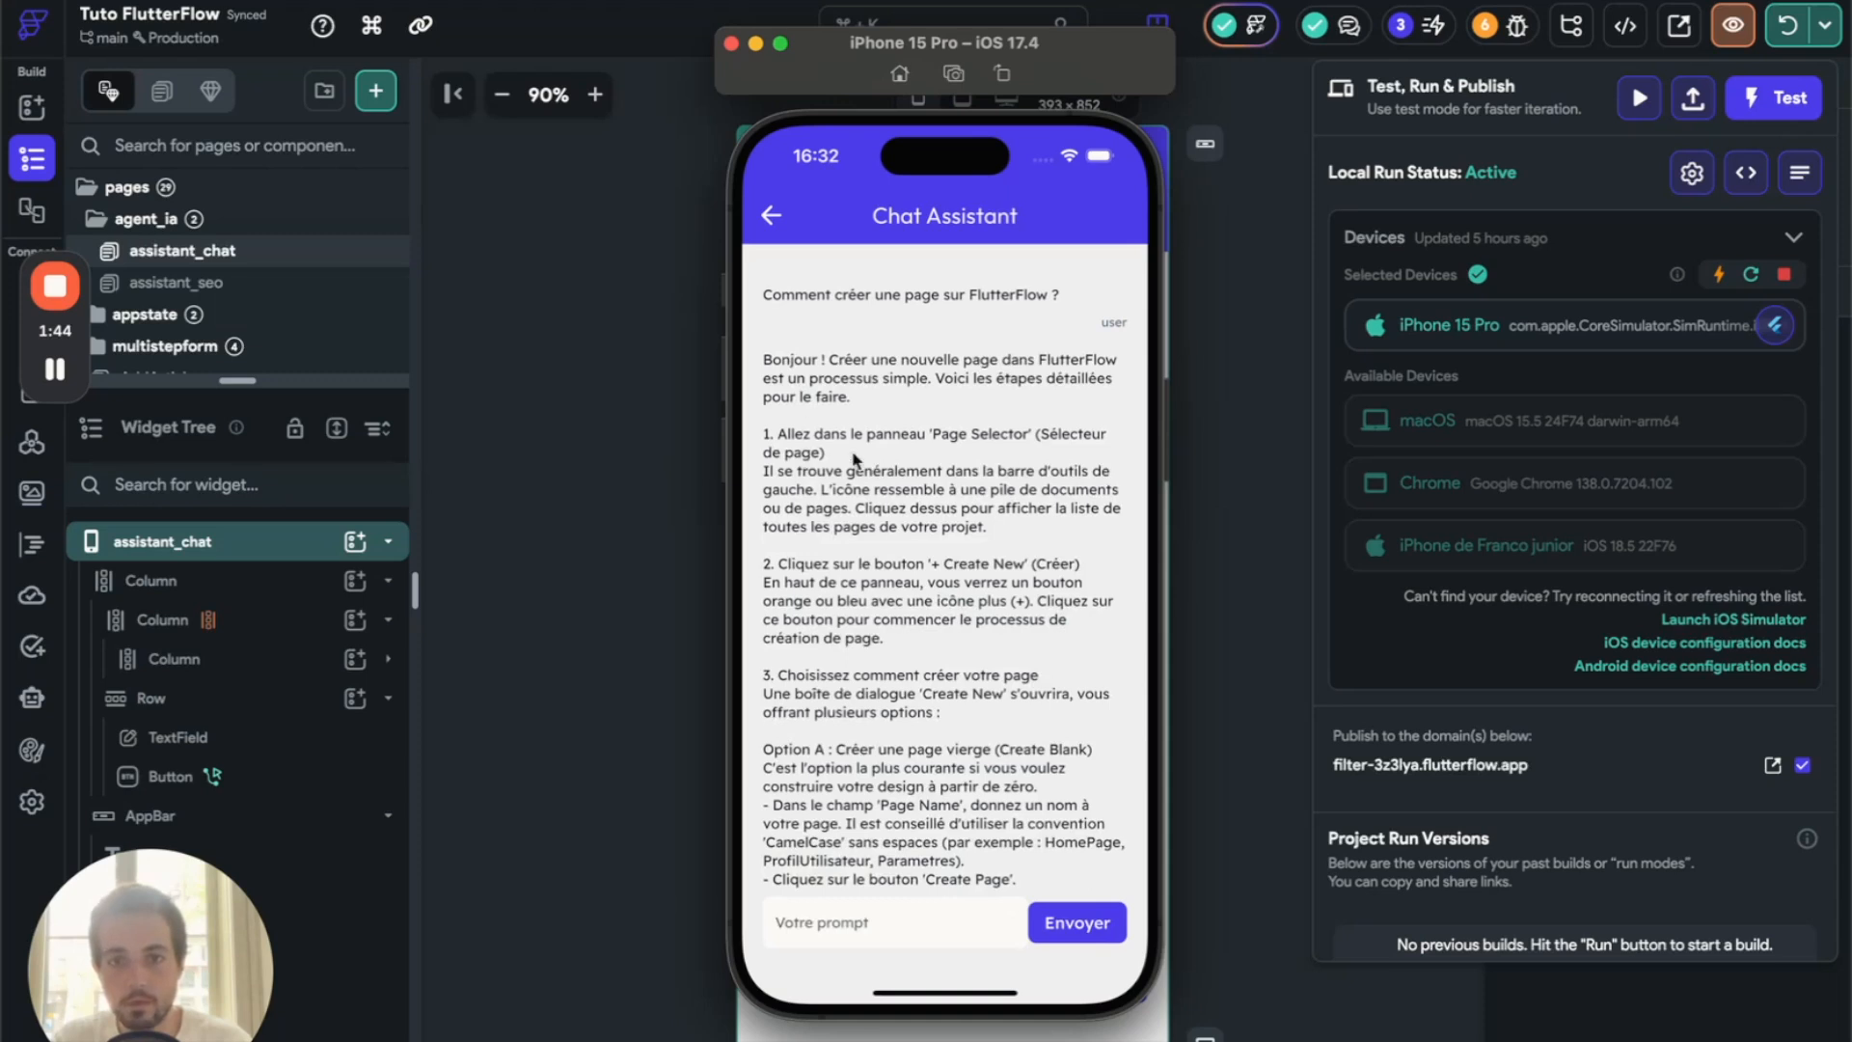
scroll(853, 460, "down", 8)
scroll(948, 326, "down", 7)
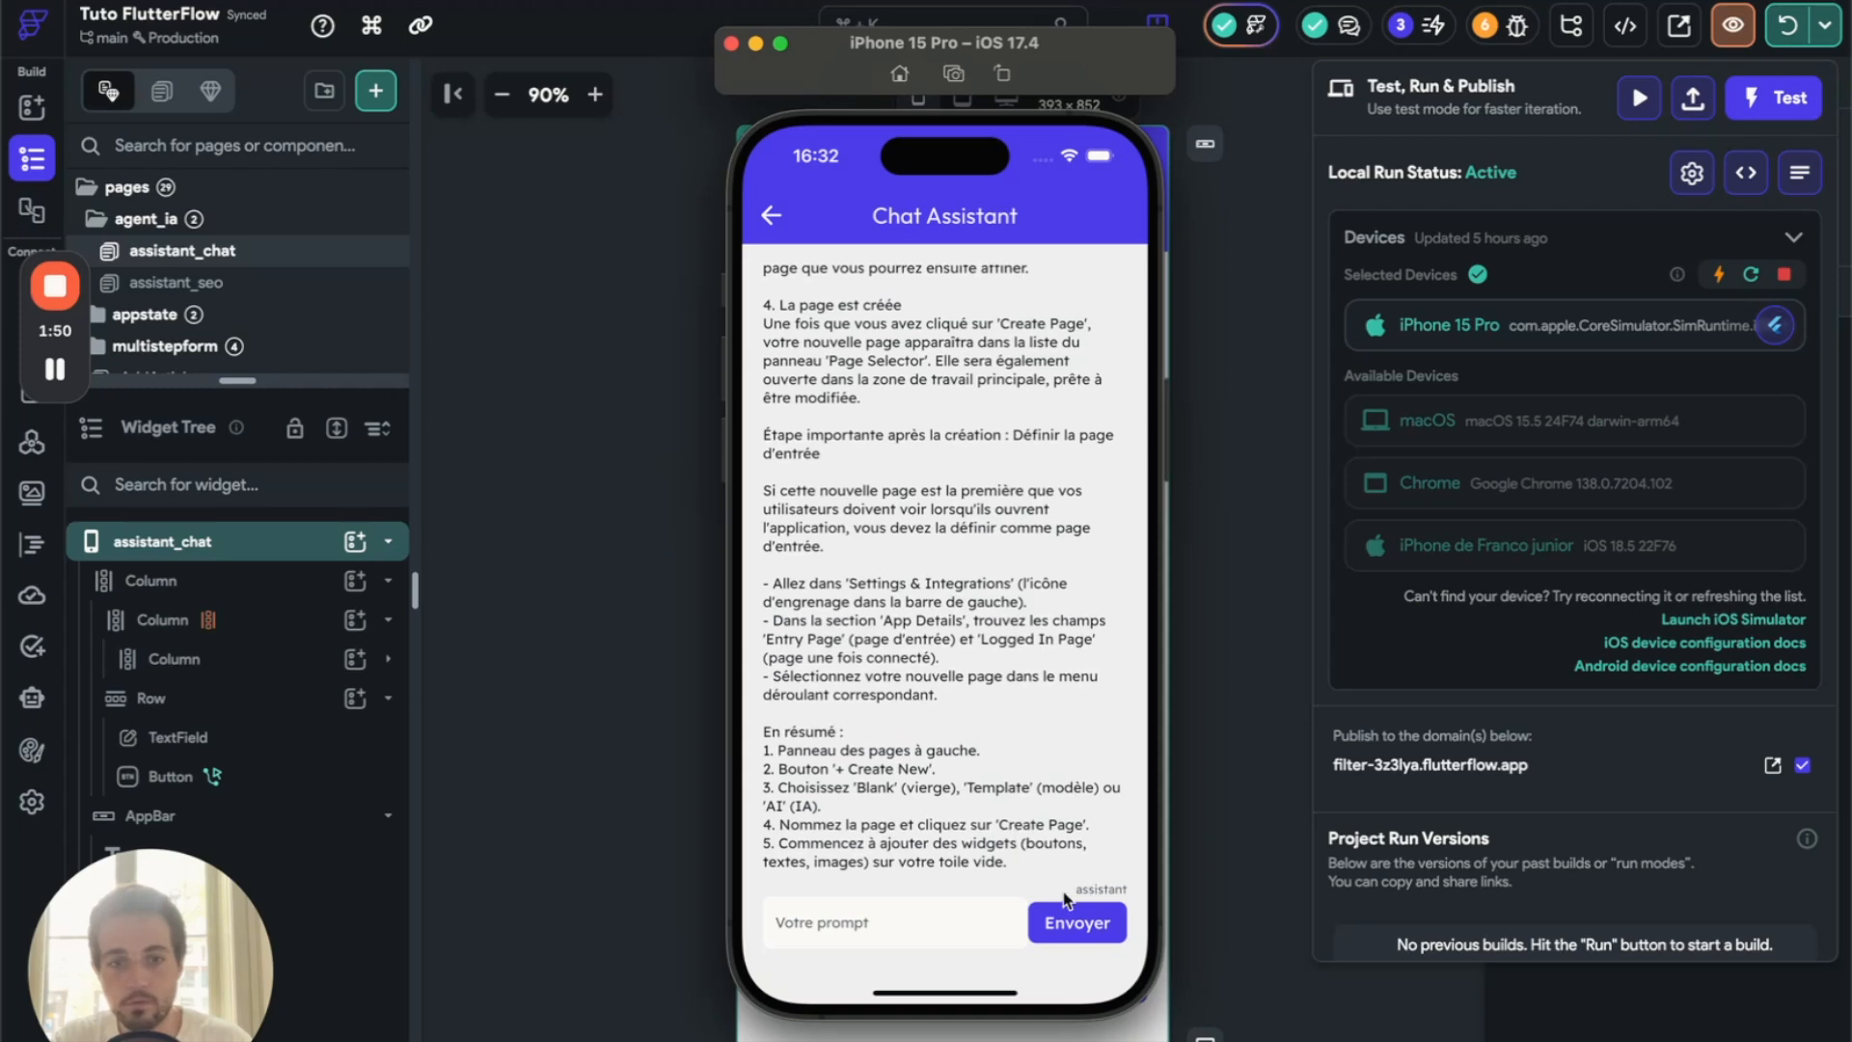
- Send the follow-up prompt "et sur bubble ?" in the simulated chat
left_click(861, 926)
type("et Bublé")
key("BackSpace")
key("BackSpace")
key("BackSpace")
type("sur")
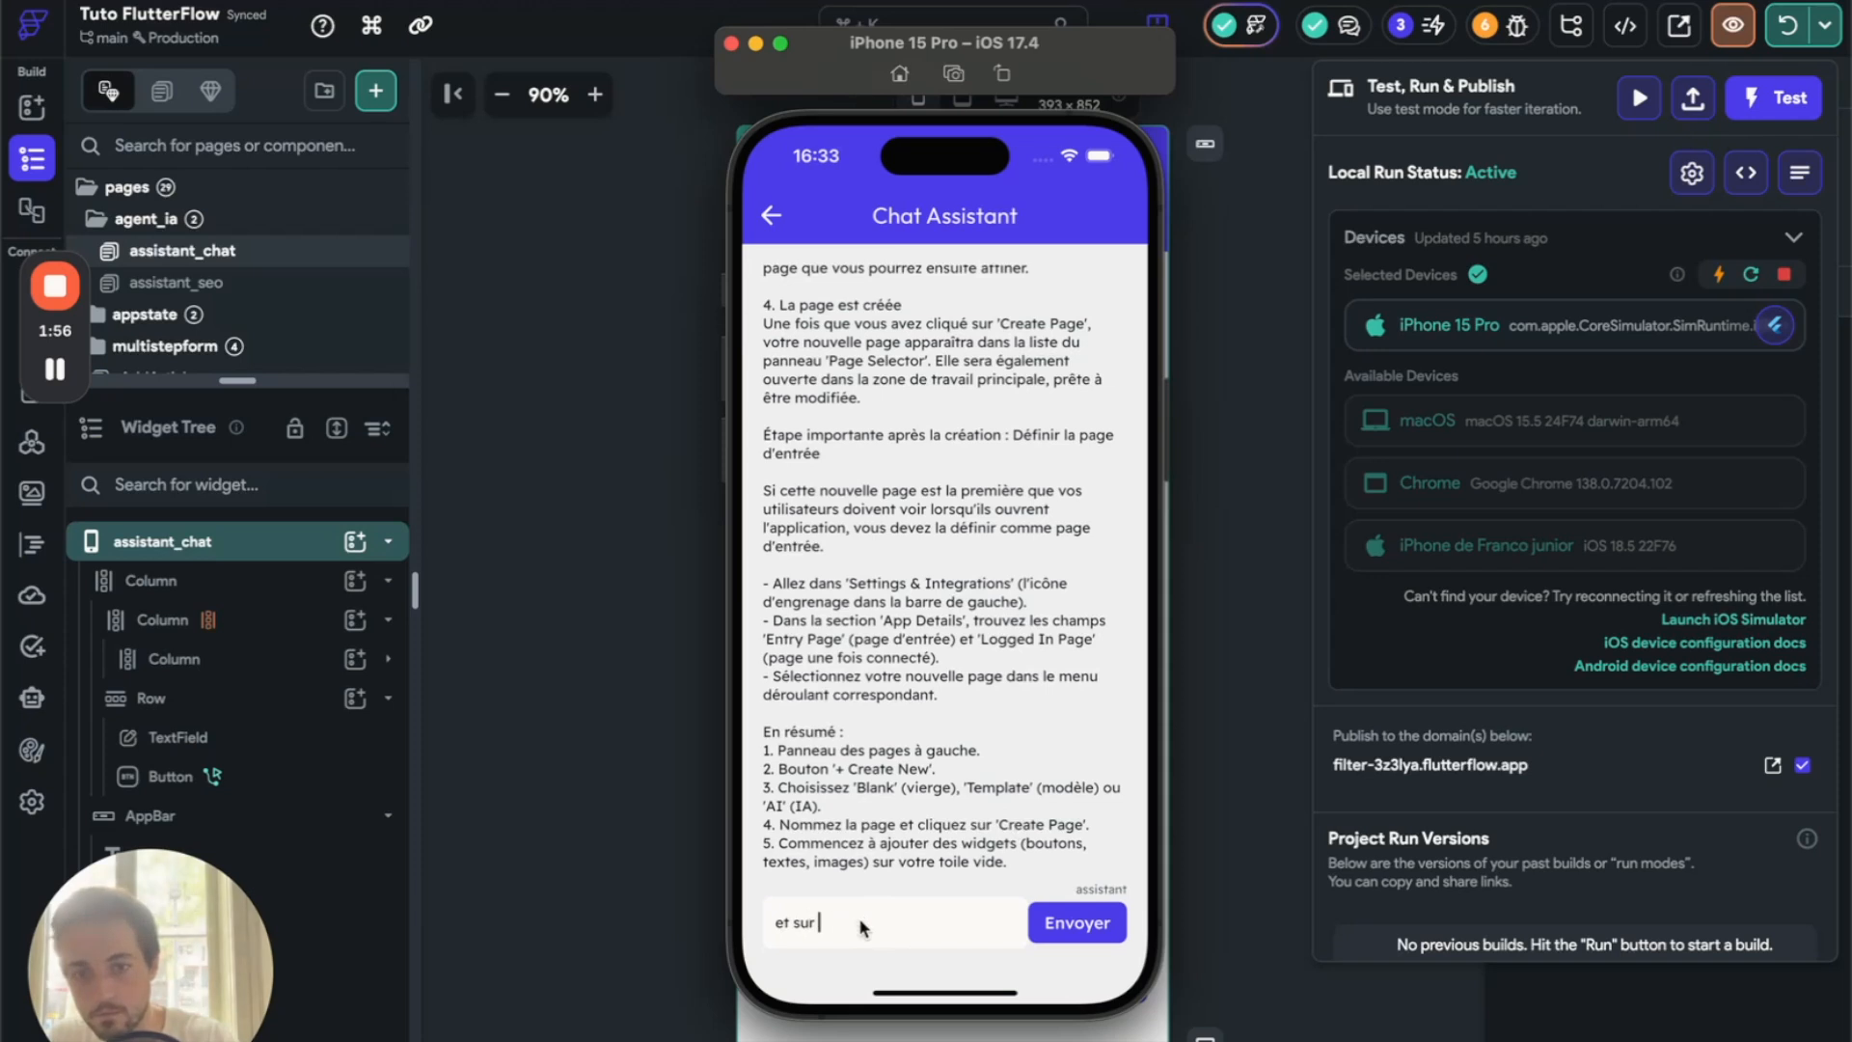
type(" bubble ?")
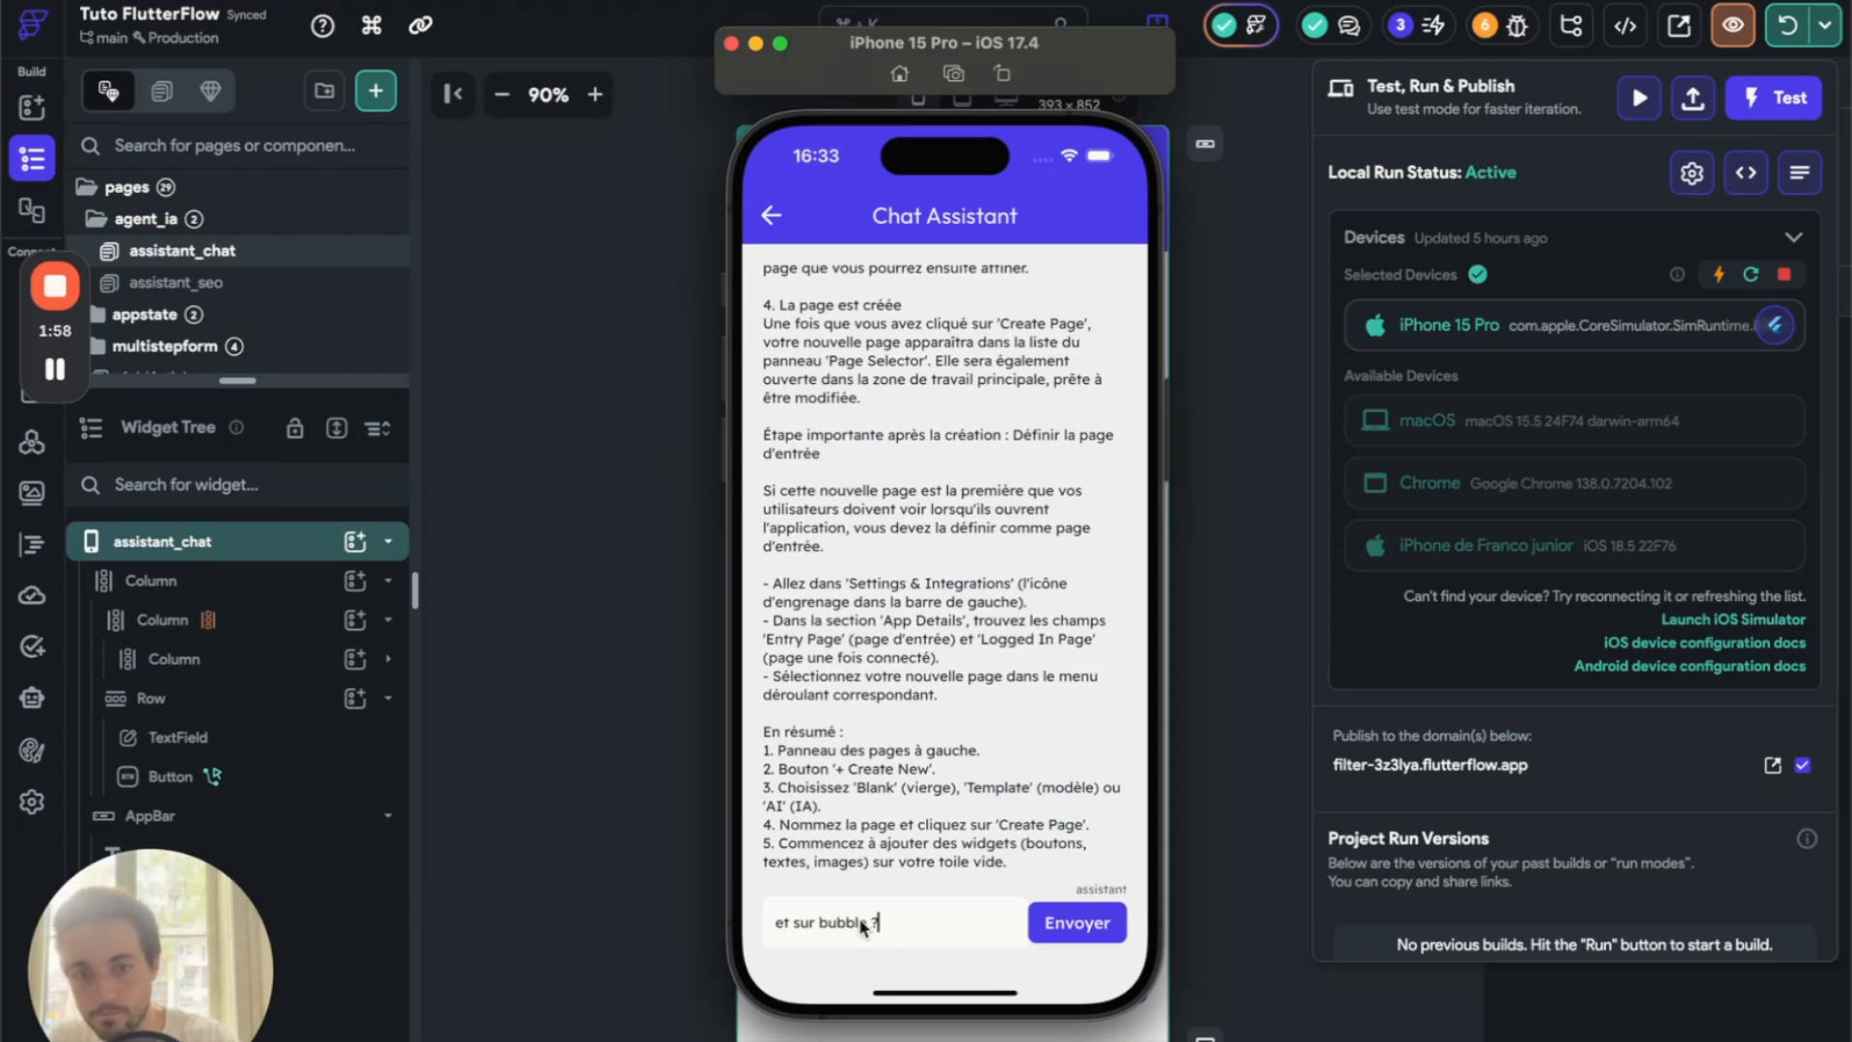
left_click(1077, 923)
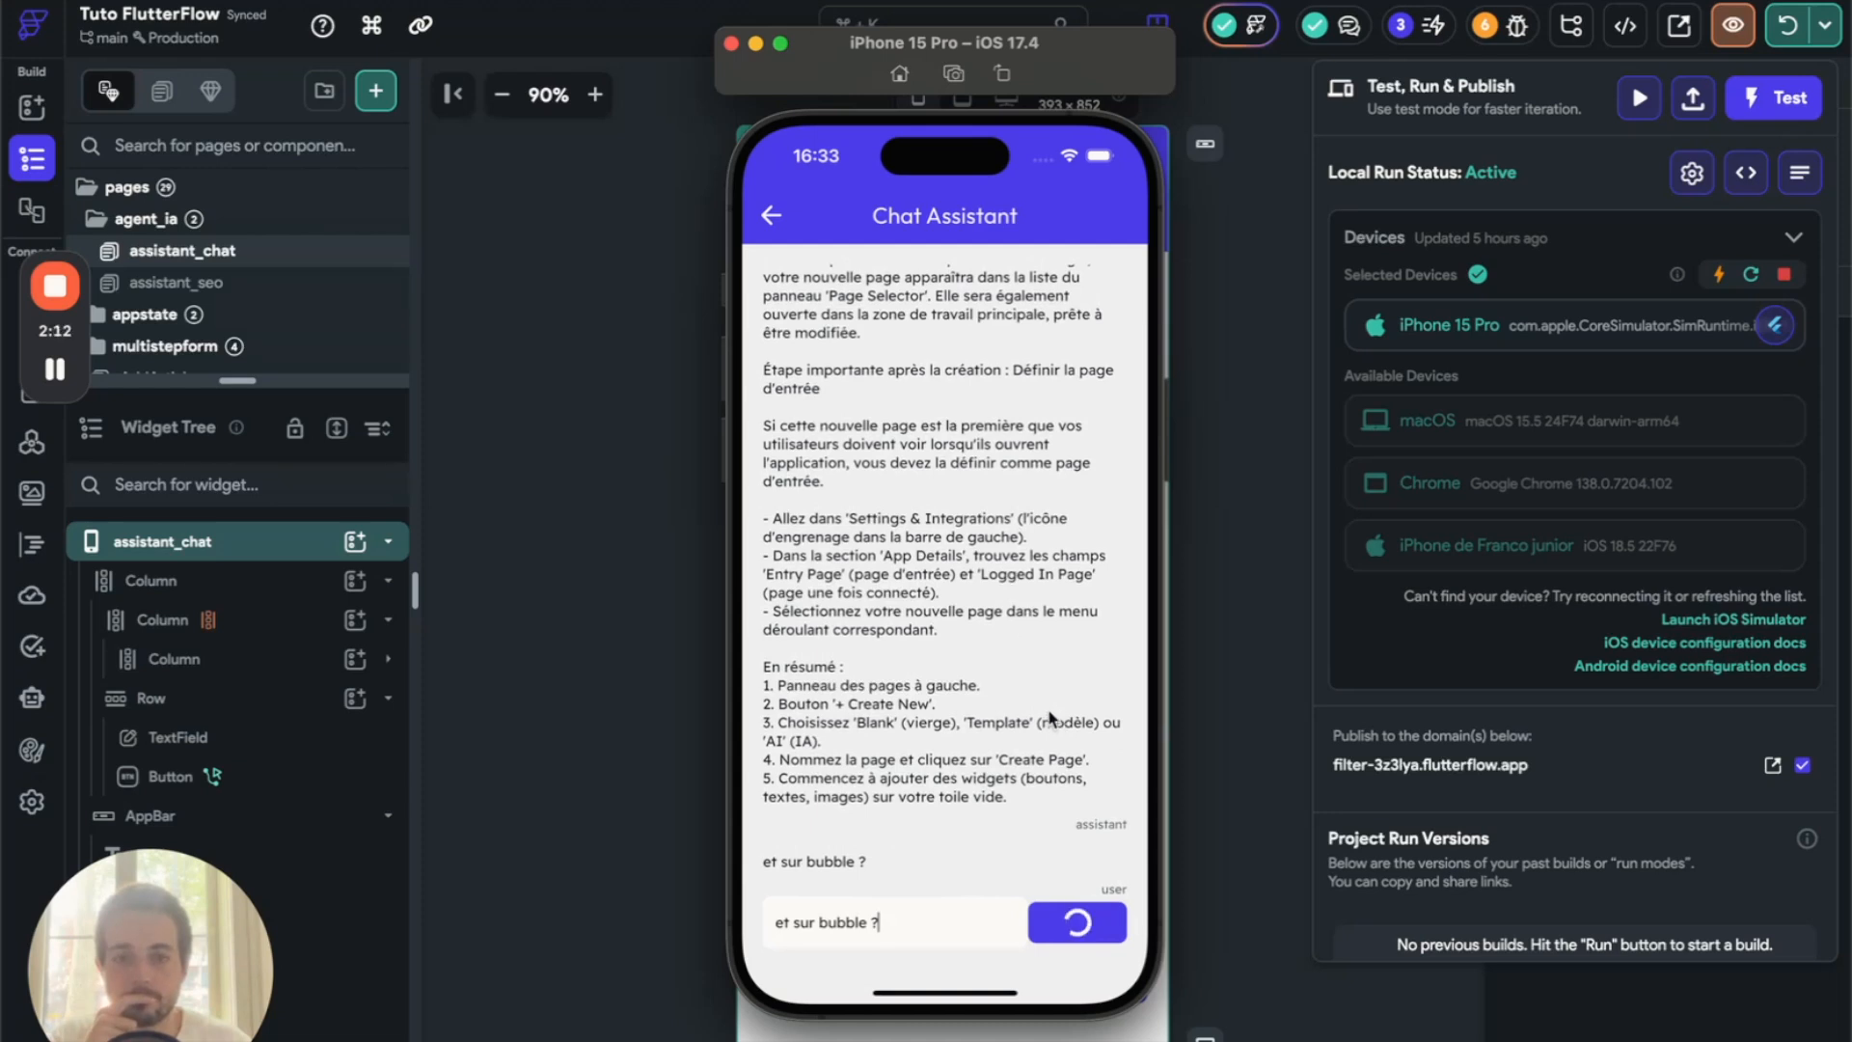
- Examine the conversation from the first message through the end of the assistant's reply about Bubble, including the role labels
scroll(1053, 722, "up", 10)
scroll(921, 644, "up", 7)
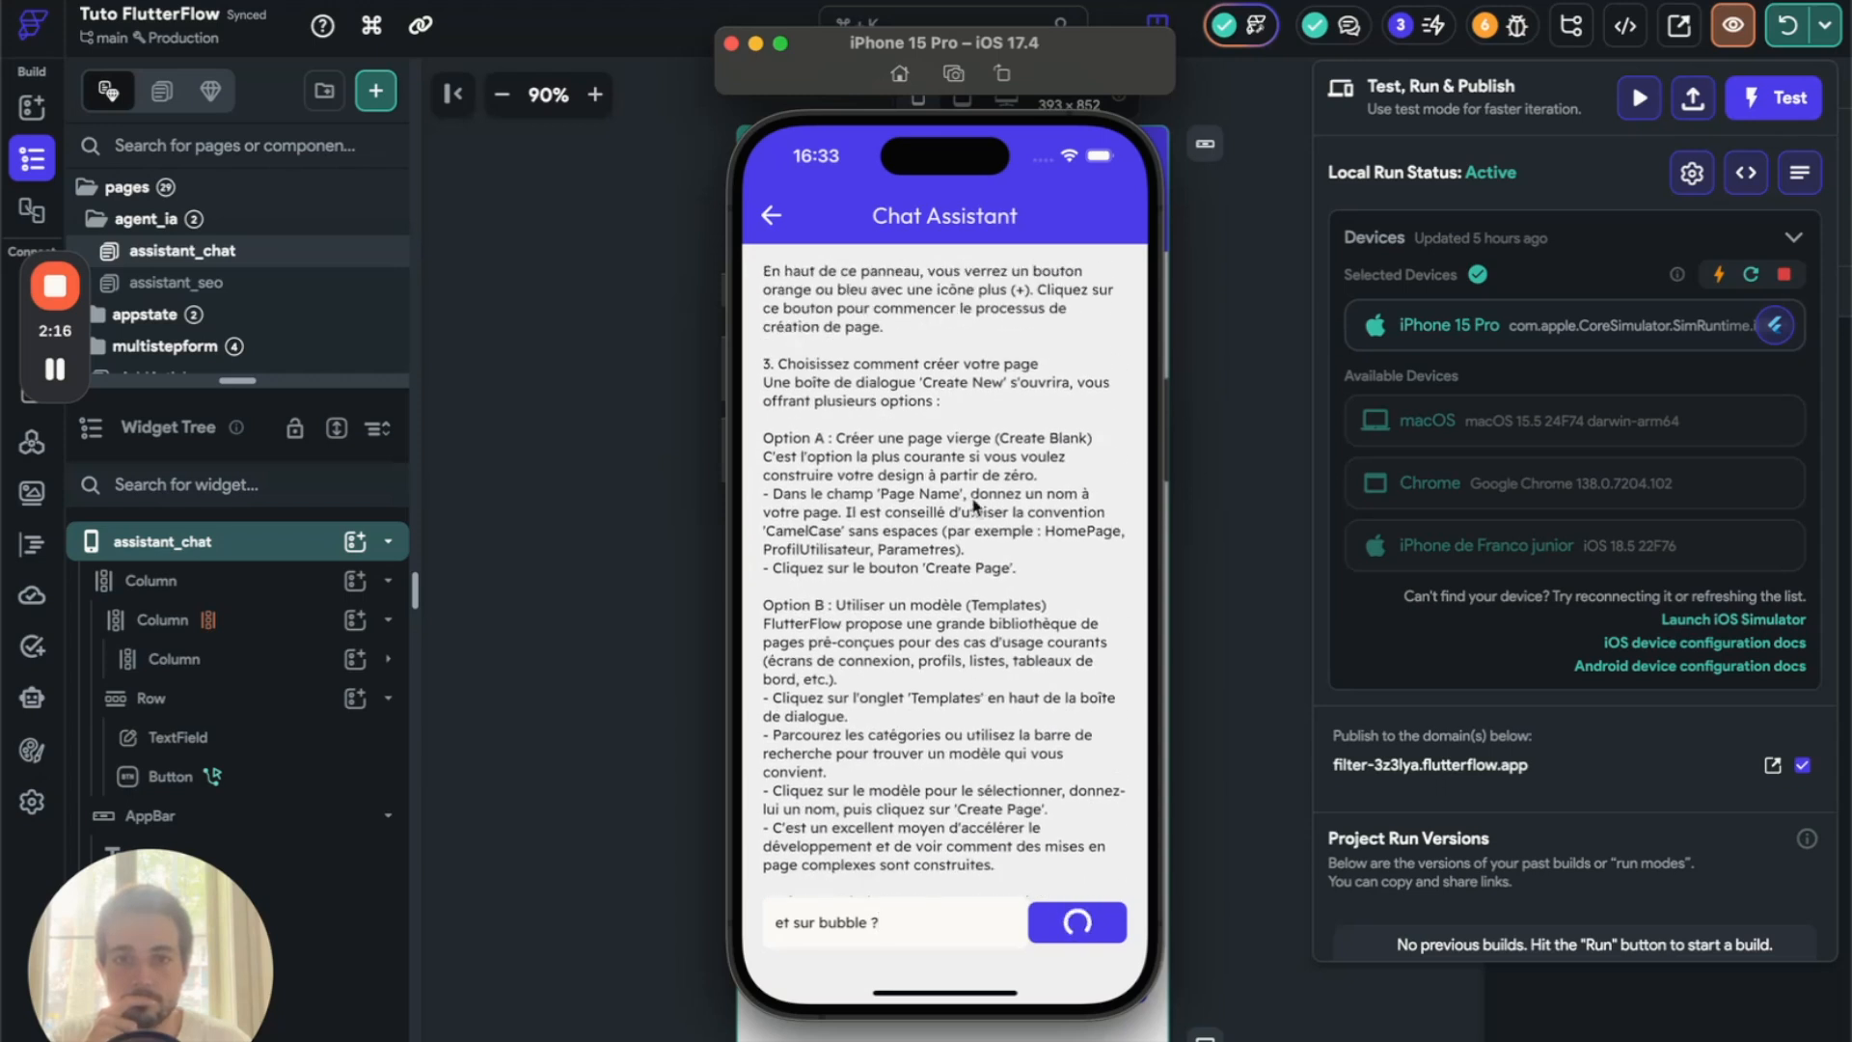
scroll(975, 504, "up", 6)
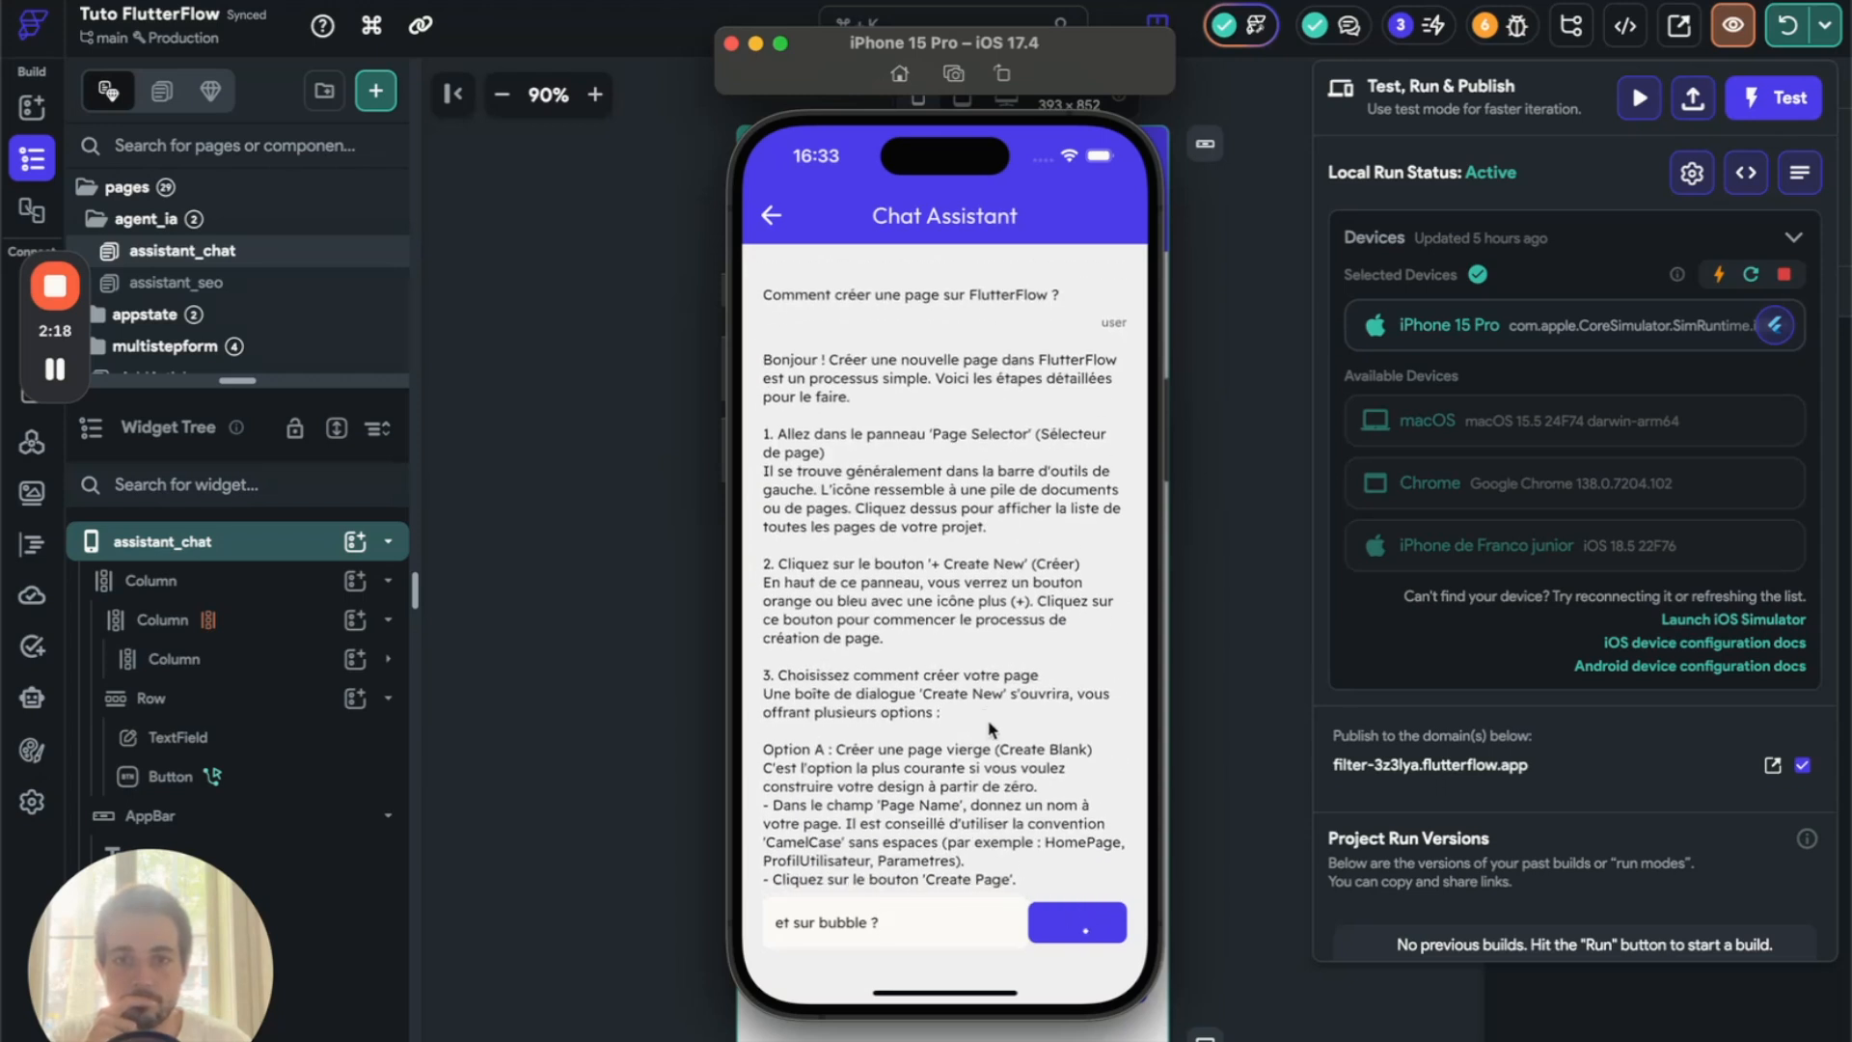
scroll(990, 729, "down", 20)
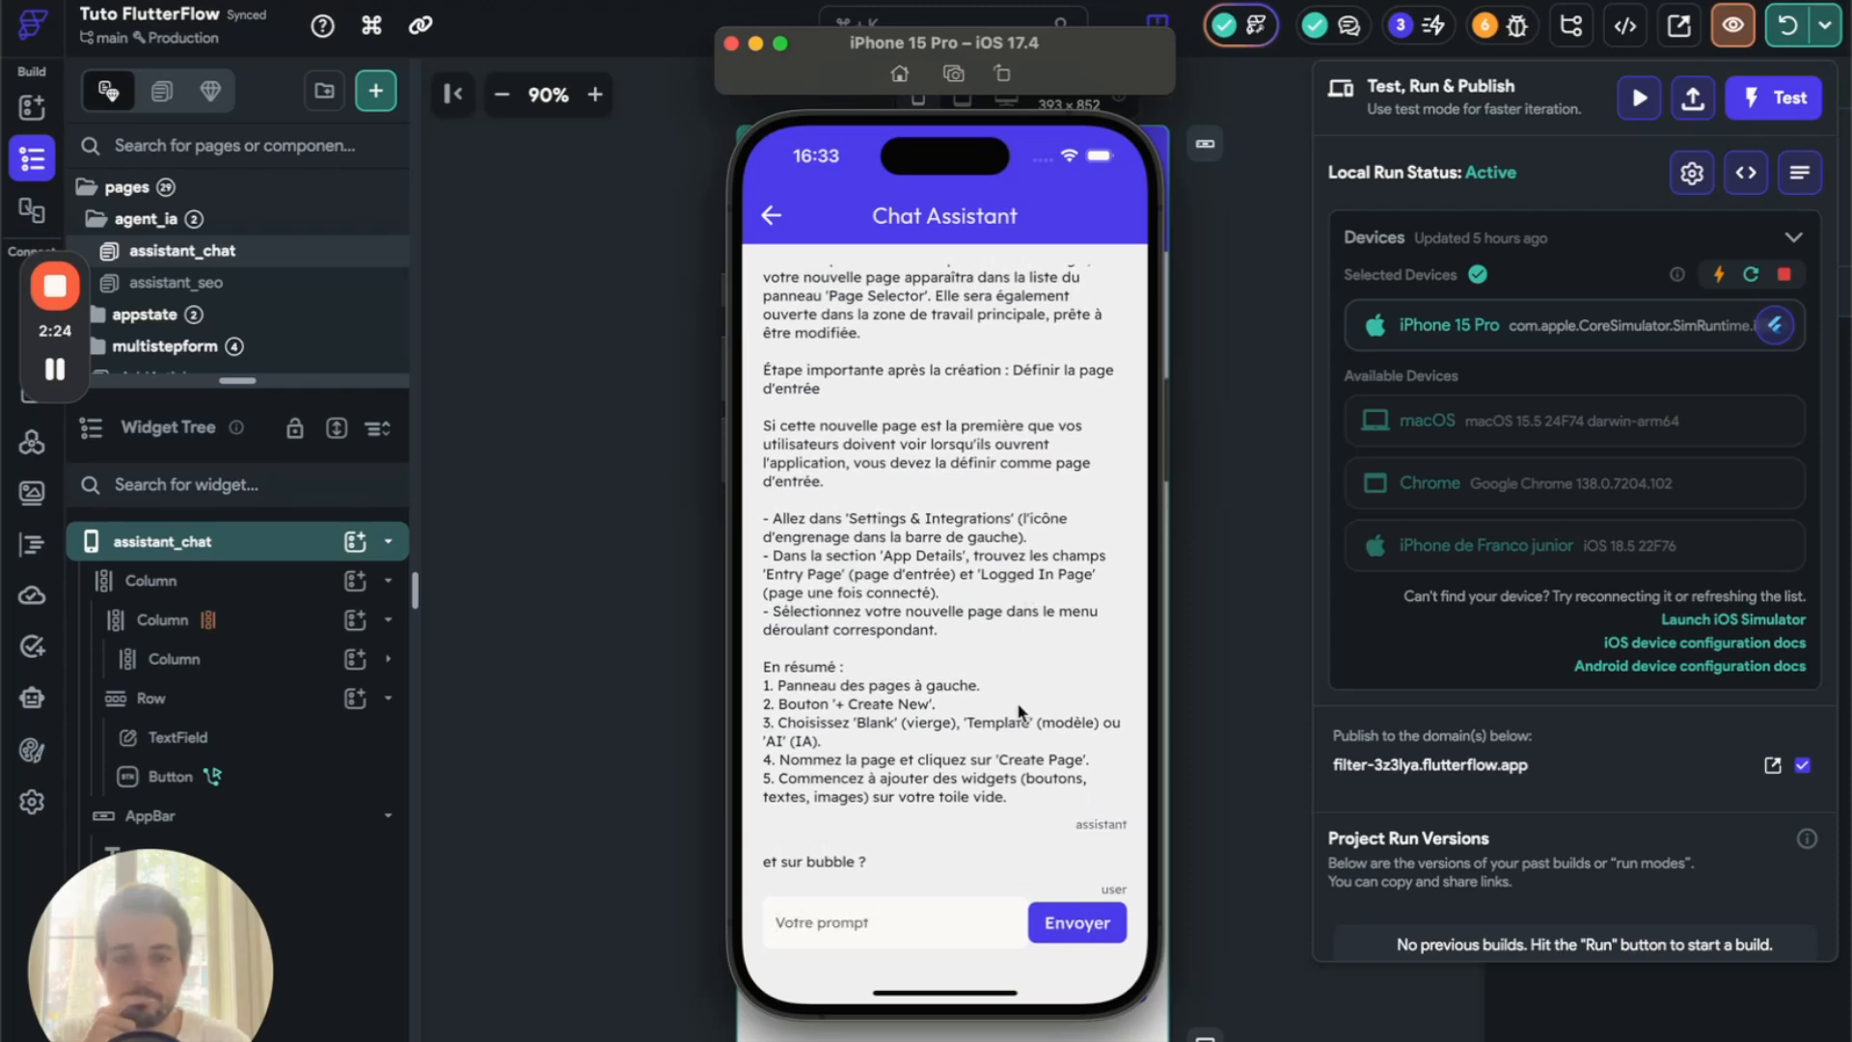
scroll(977, 342, "down", 7)
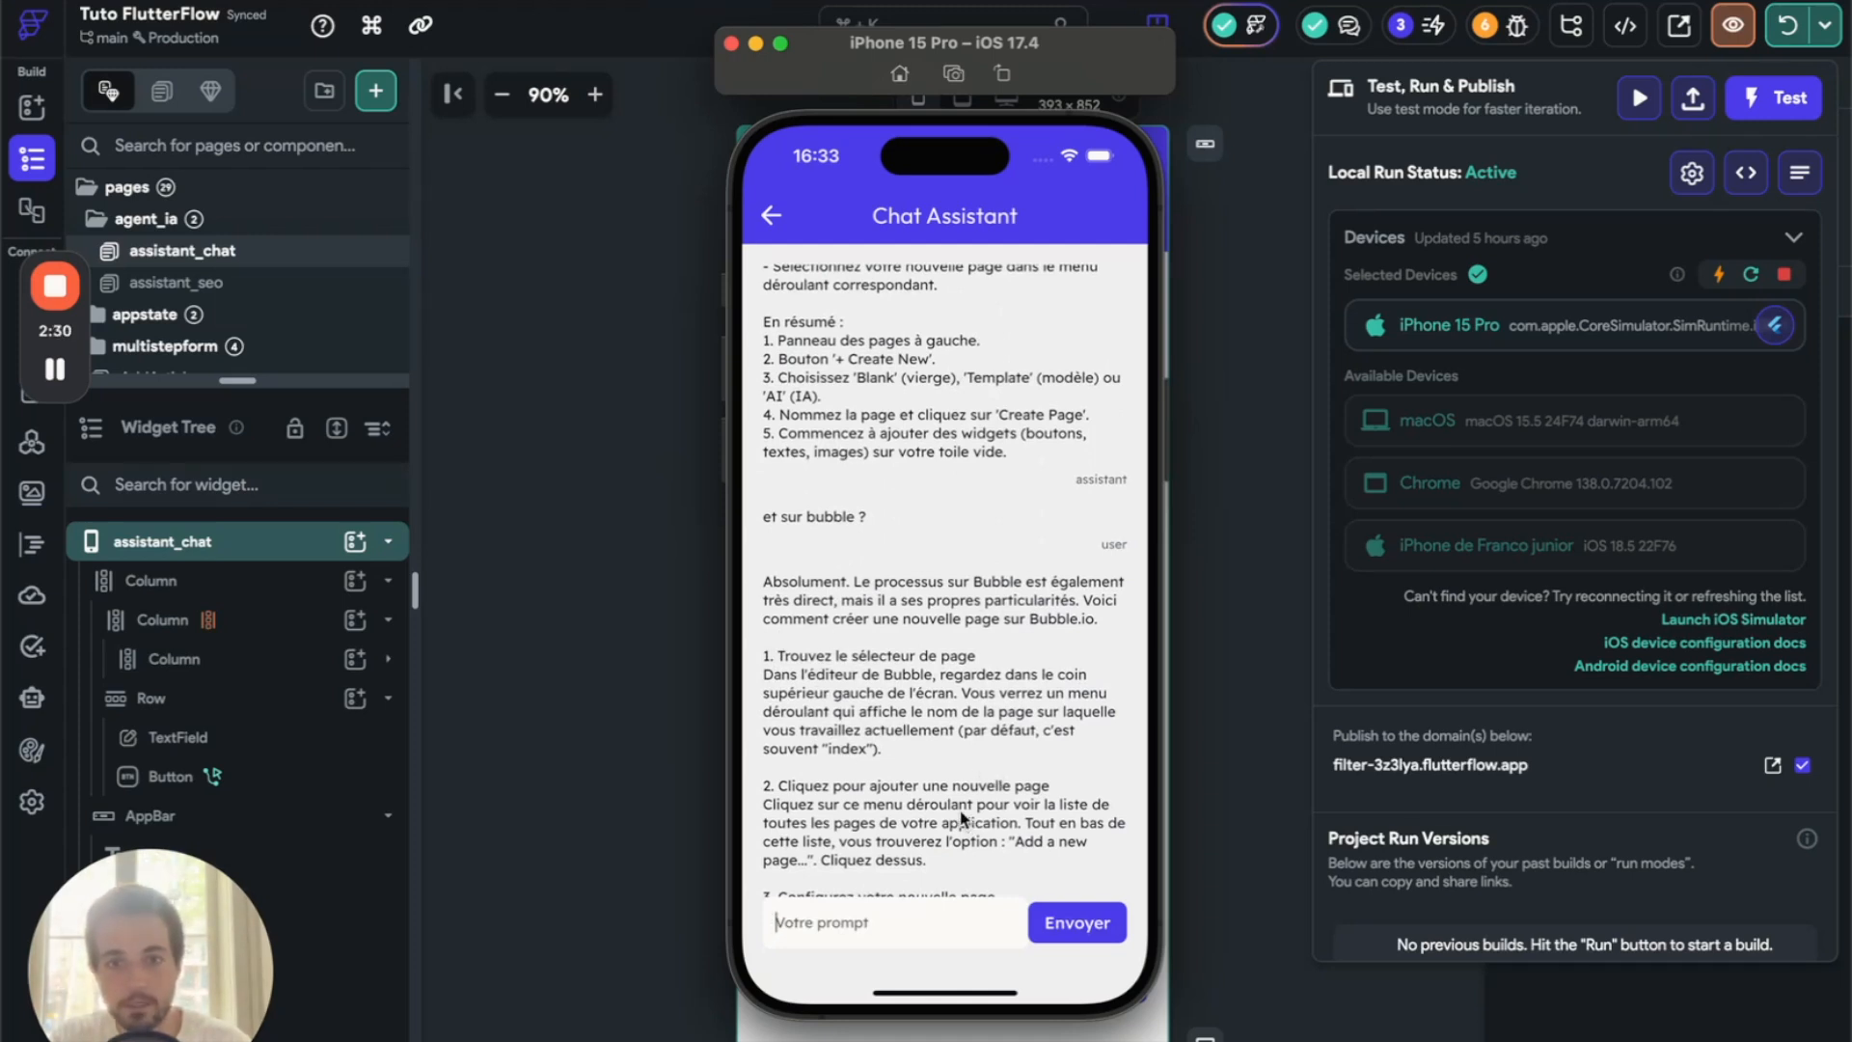
scroll(961, 815, "down", 4)
scroll(951, 762, "up", 3)
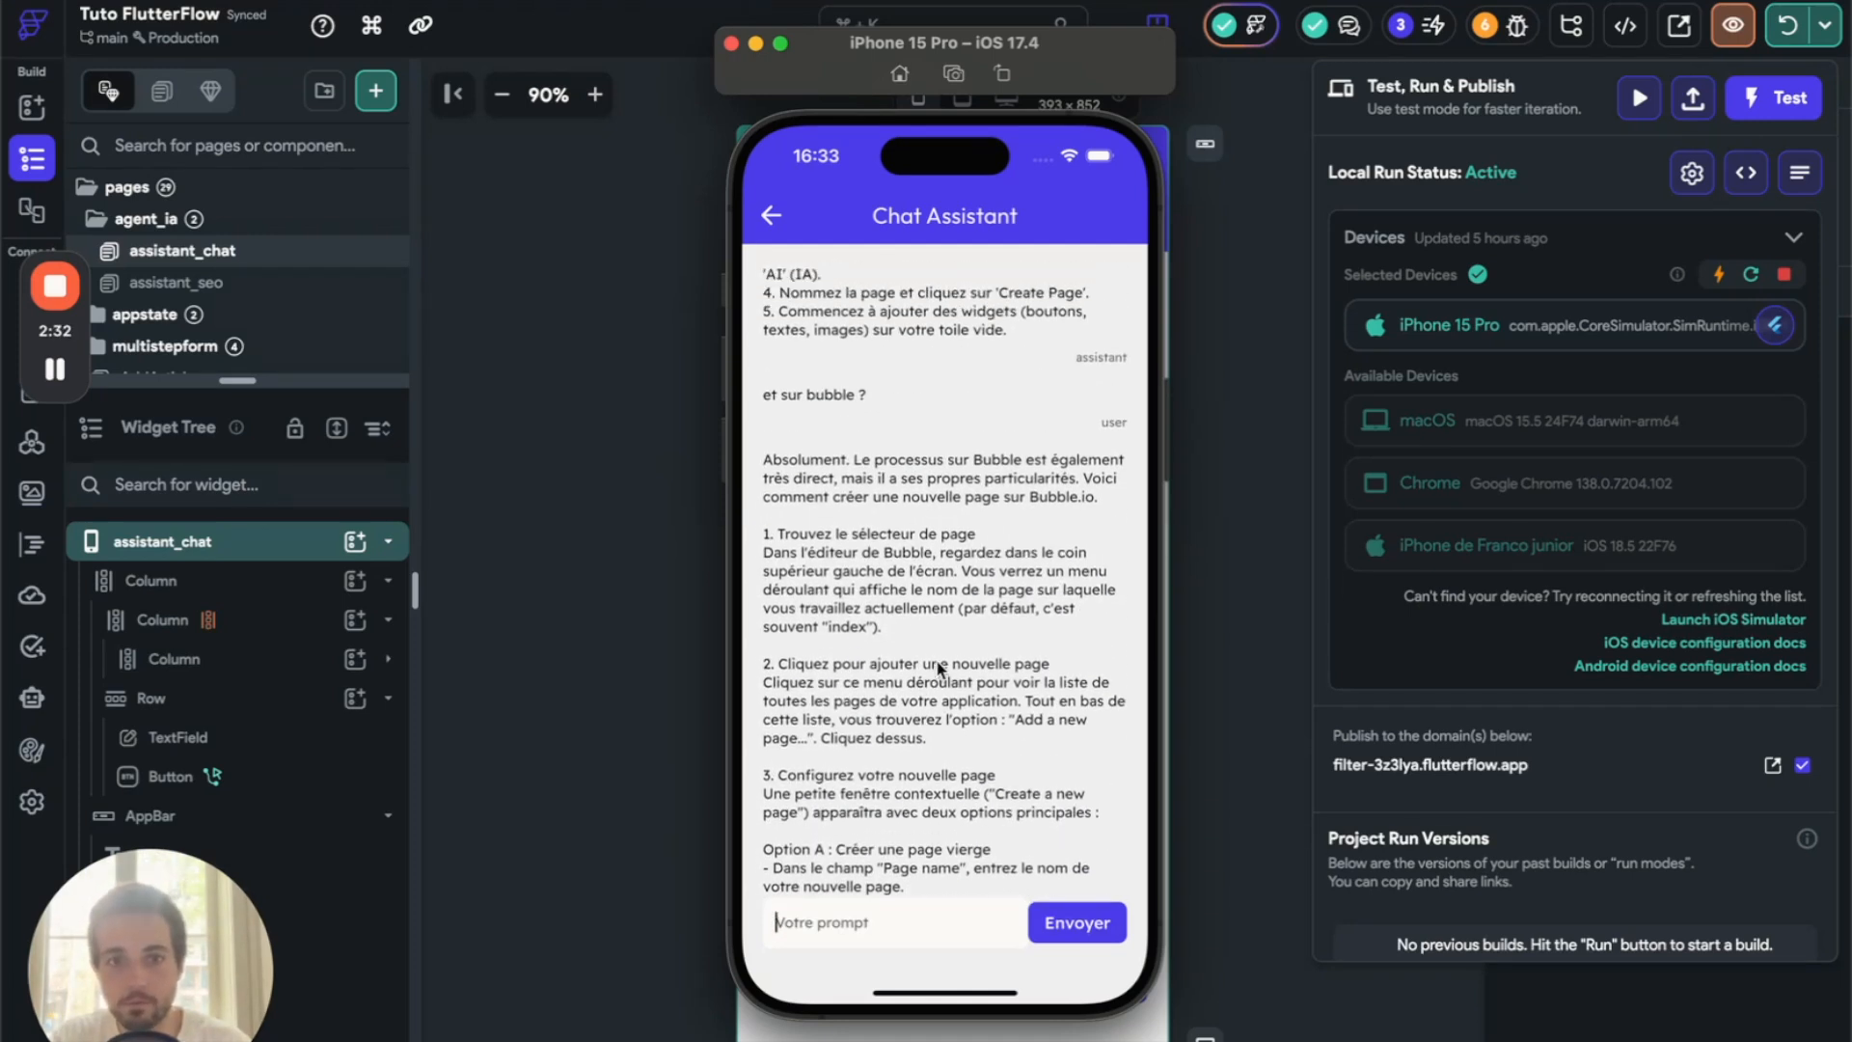
left_click_drag(946, 726, 948, 566)
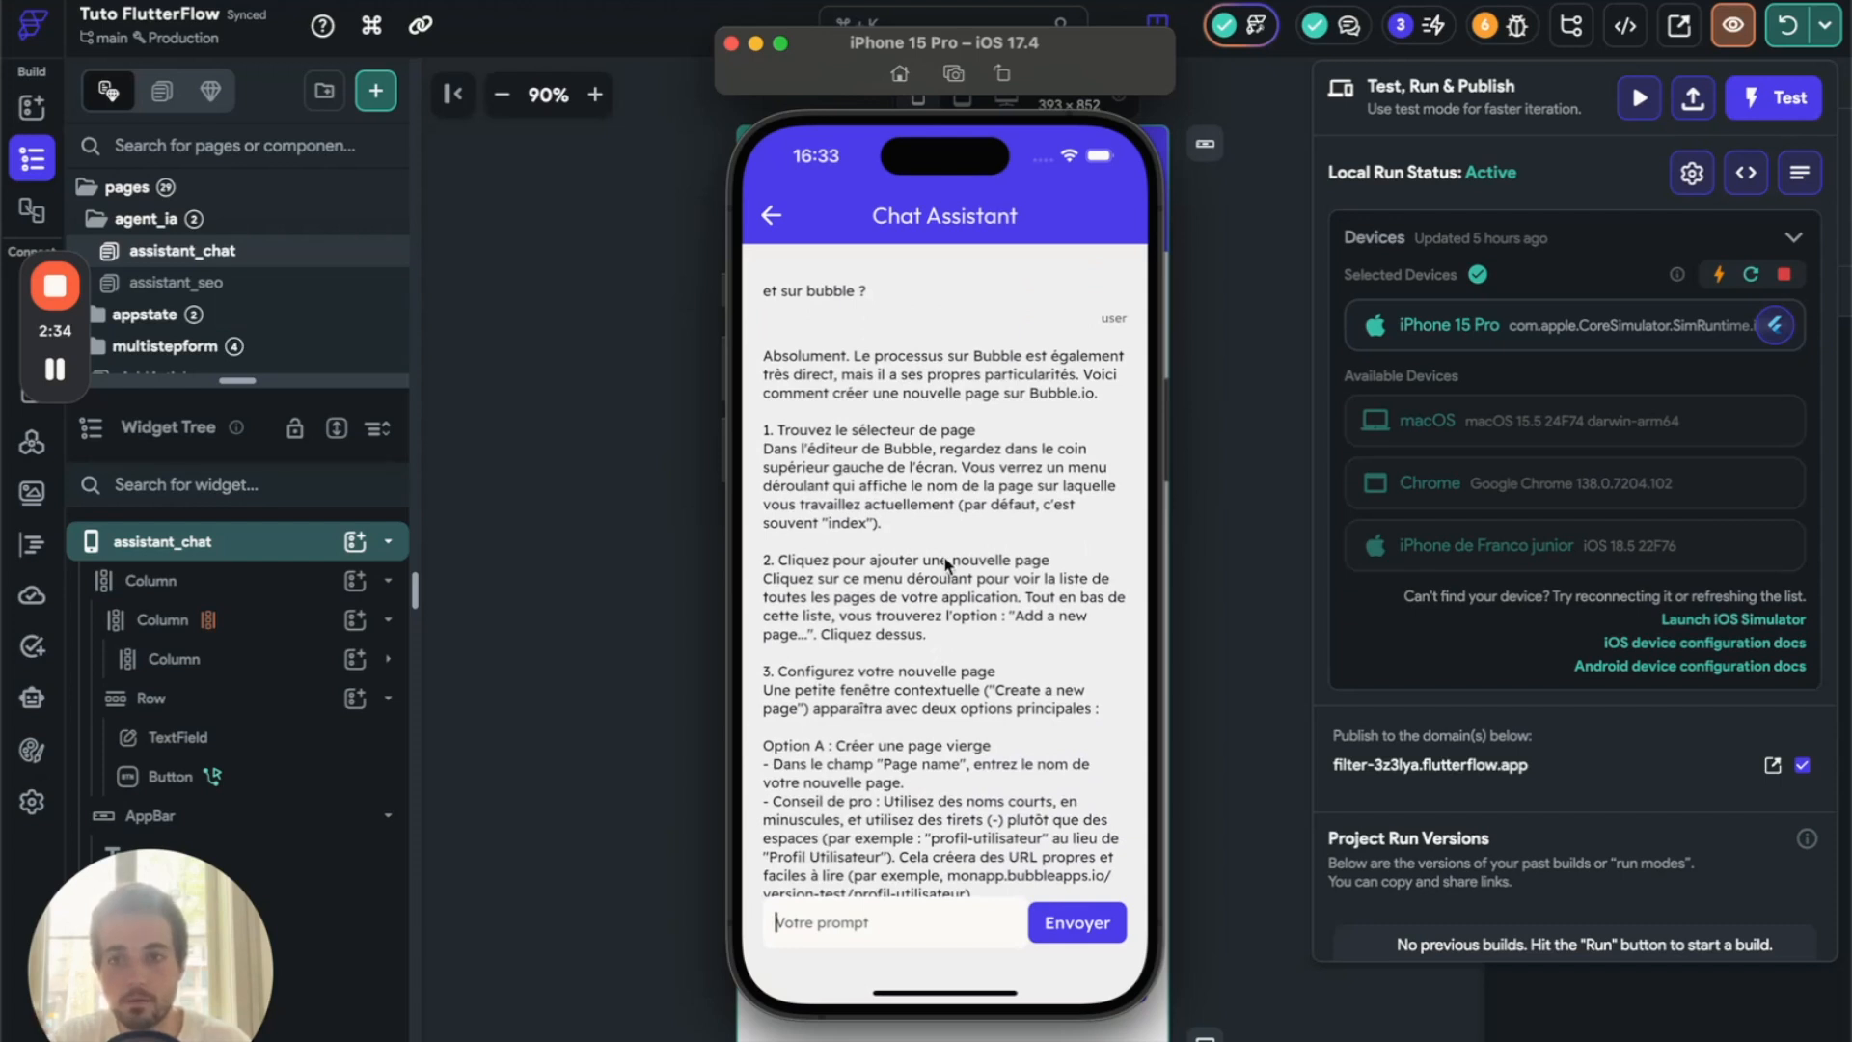
scroll(946, 564, "down", 15)
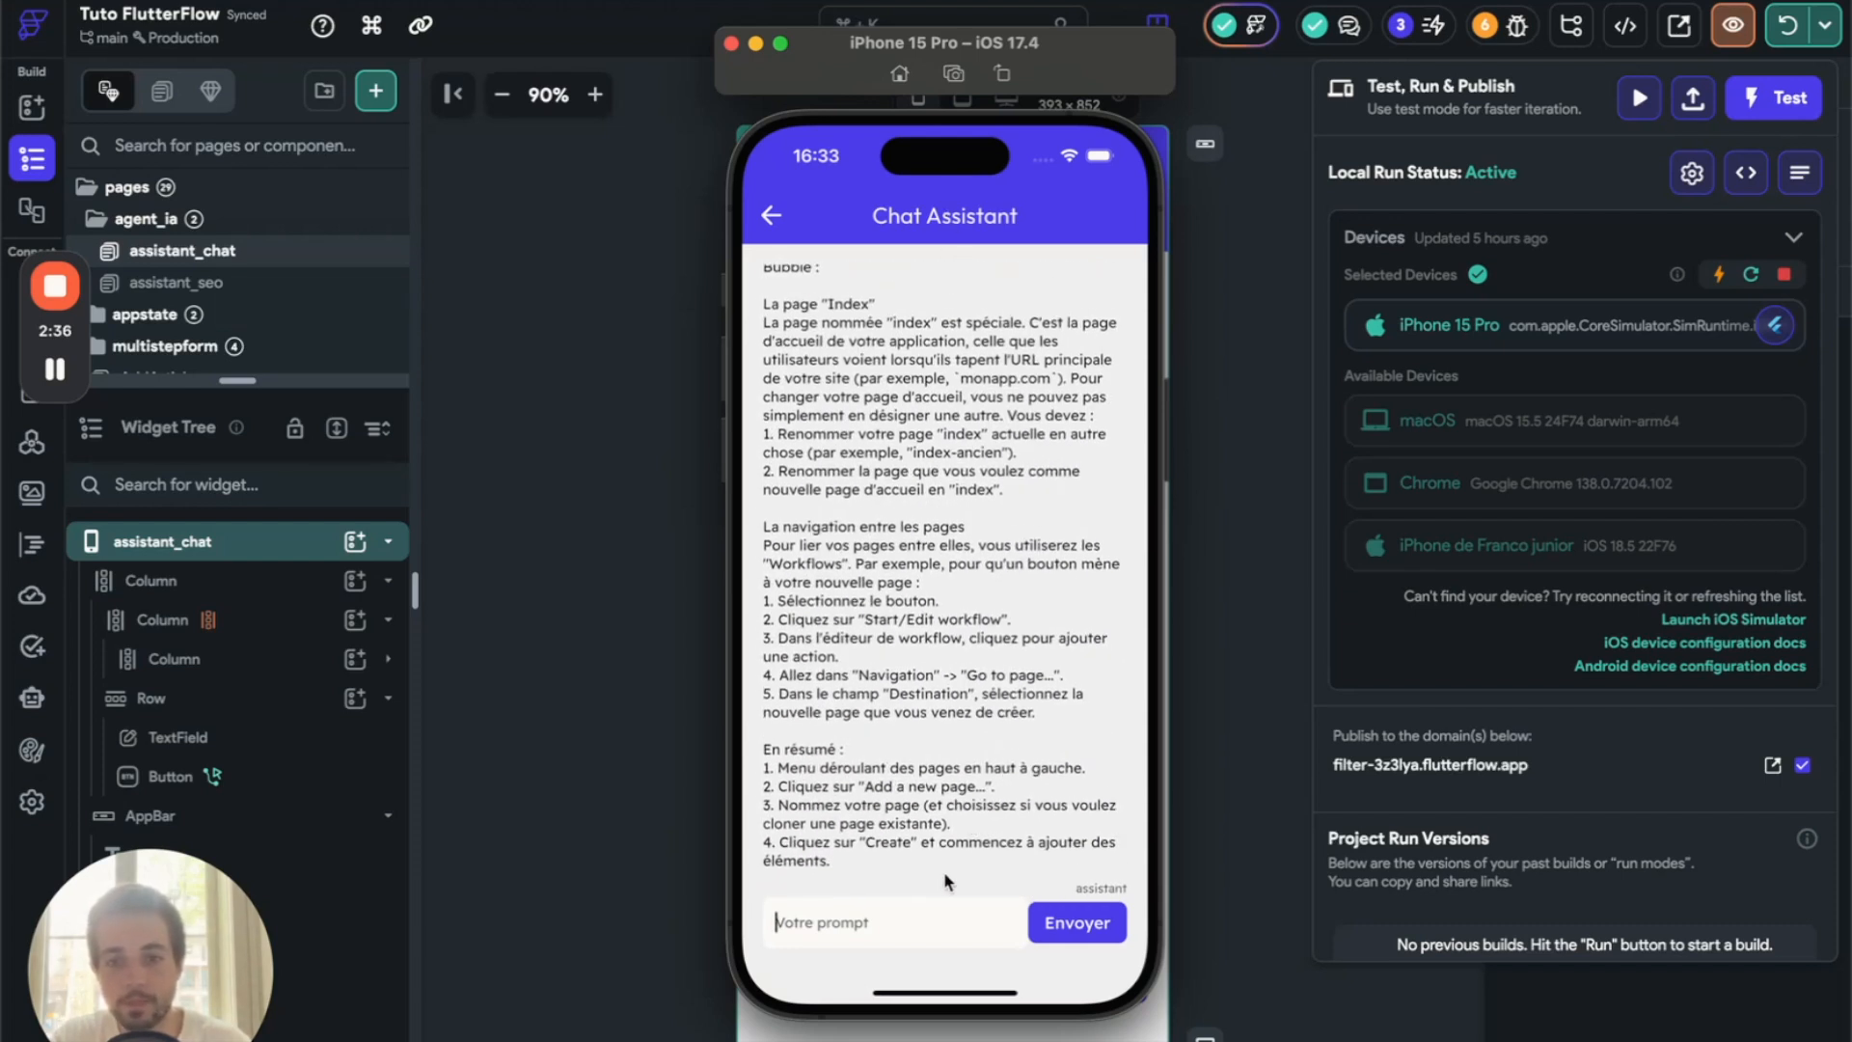
- Send a third prompt, "et sur webflow?", in the simulated chat
type("et")
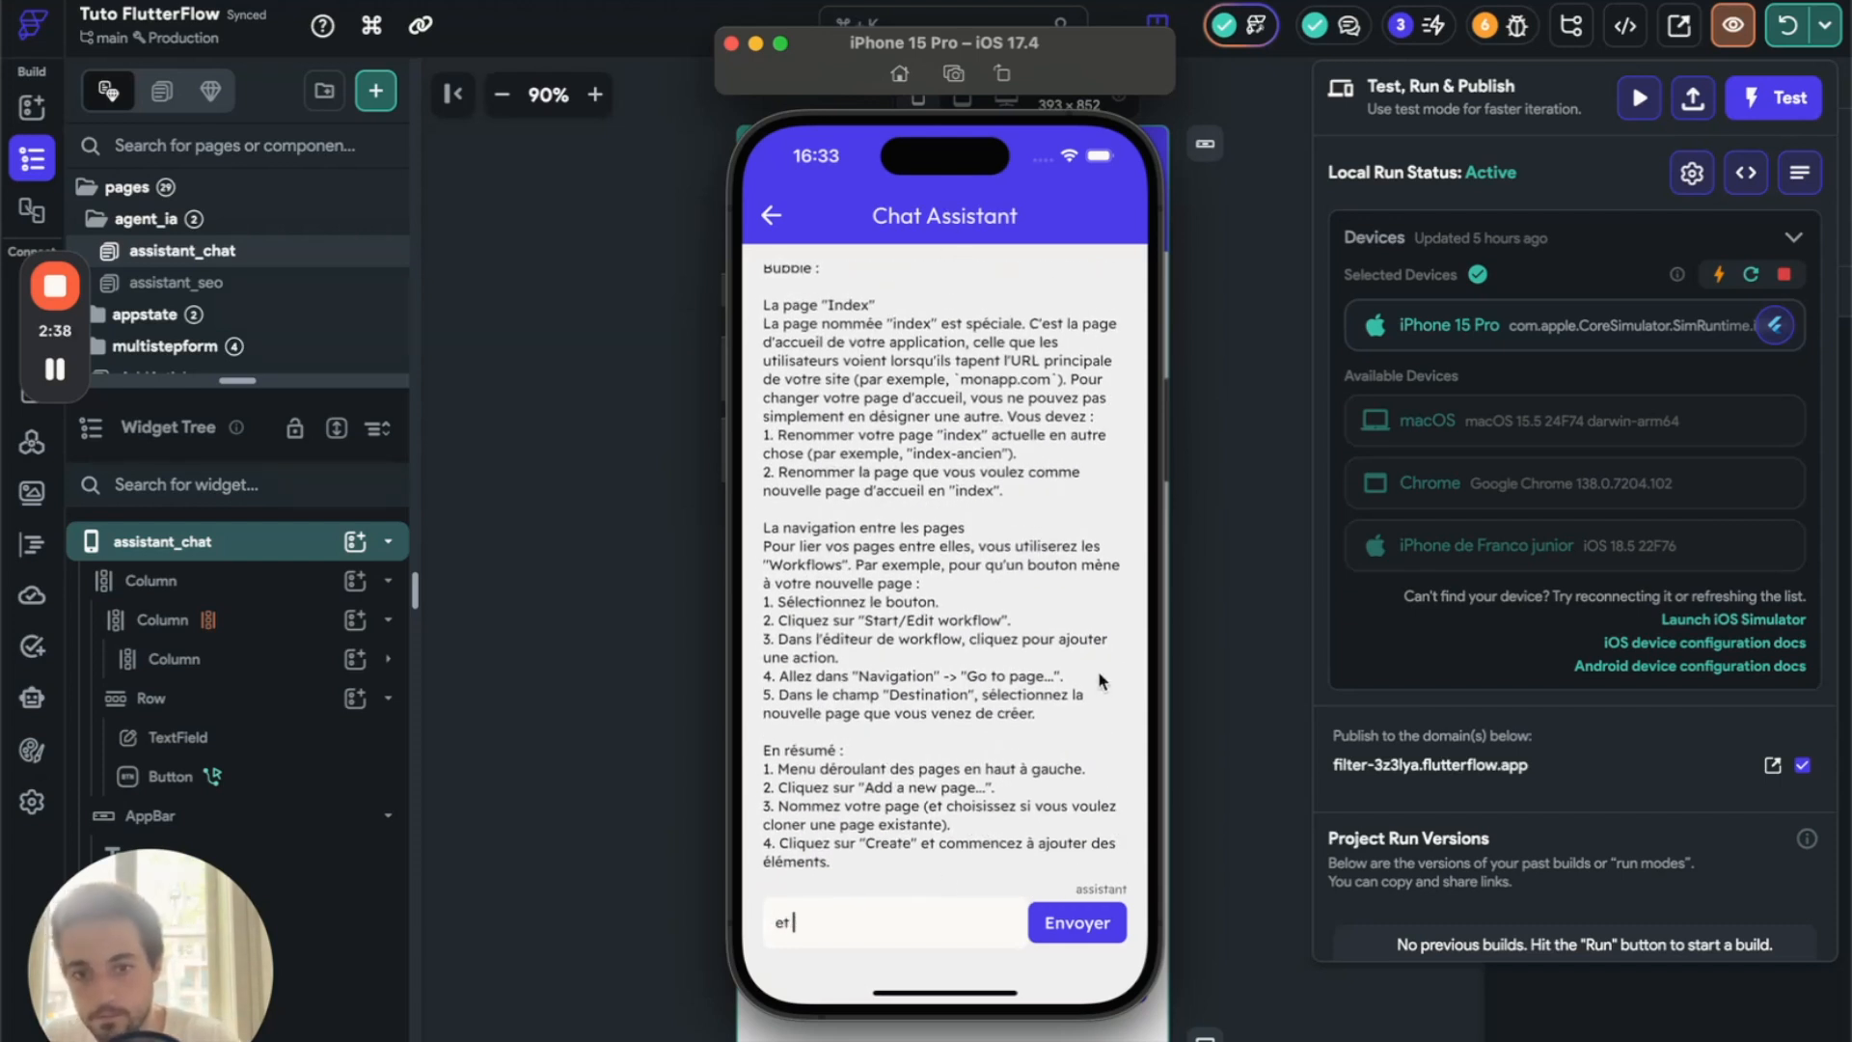
type(" sur webflow")
scroll(1098, 849, "down", 1)
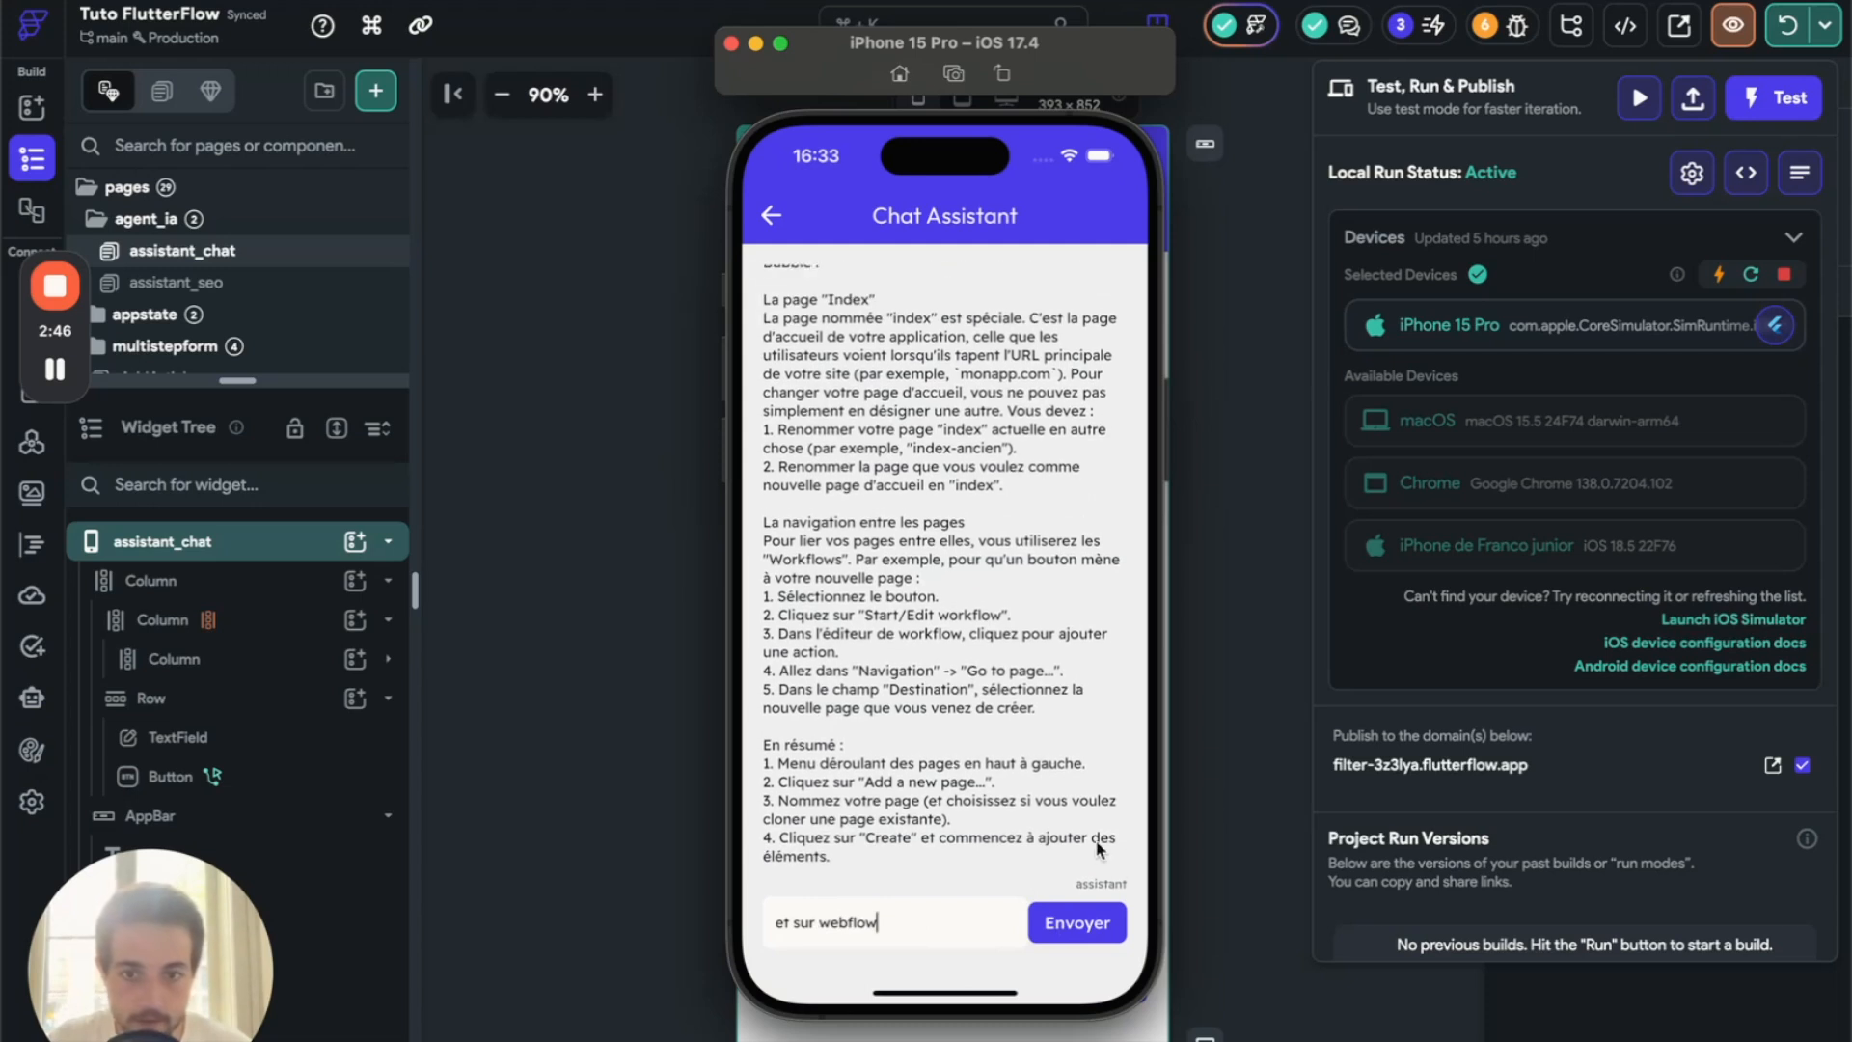
type("?")
left_click(1084, 924)
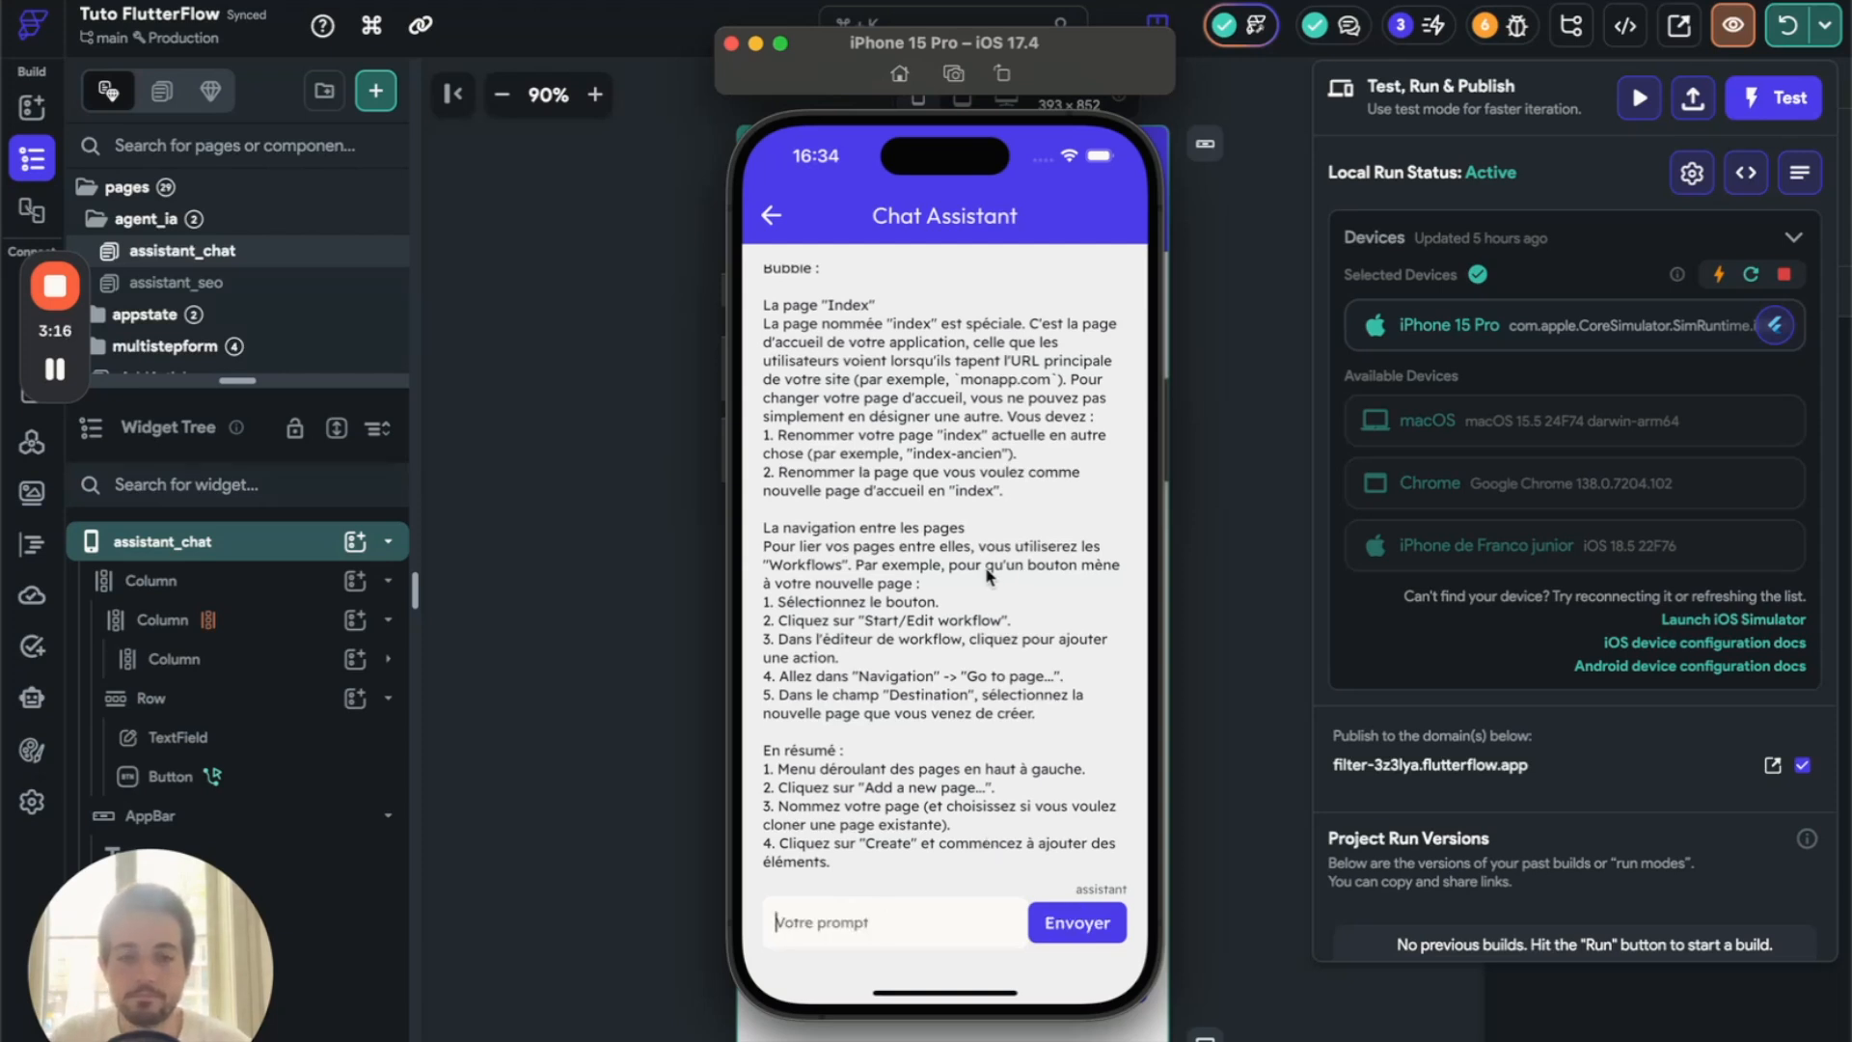
- Examine the reply about Webflow and review the conversation back to the first FlutterFlow message
scroll(1015, 787, "down", 4)
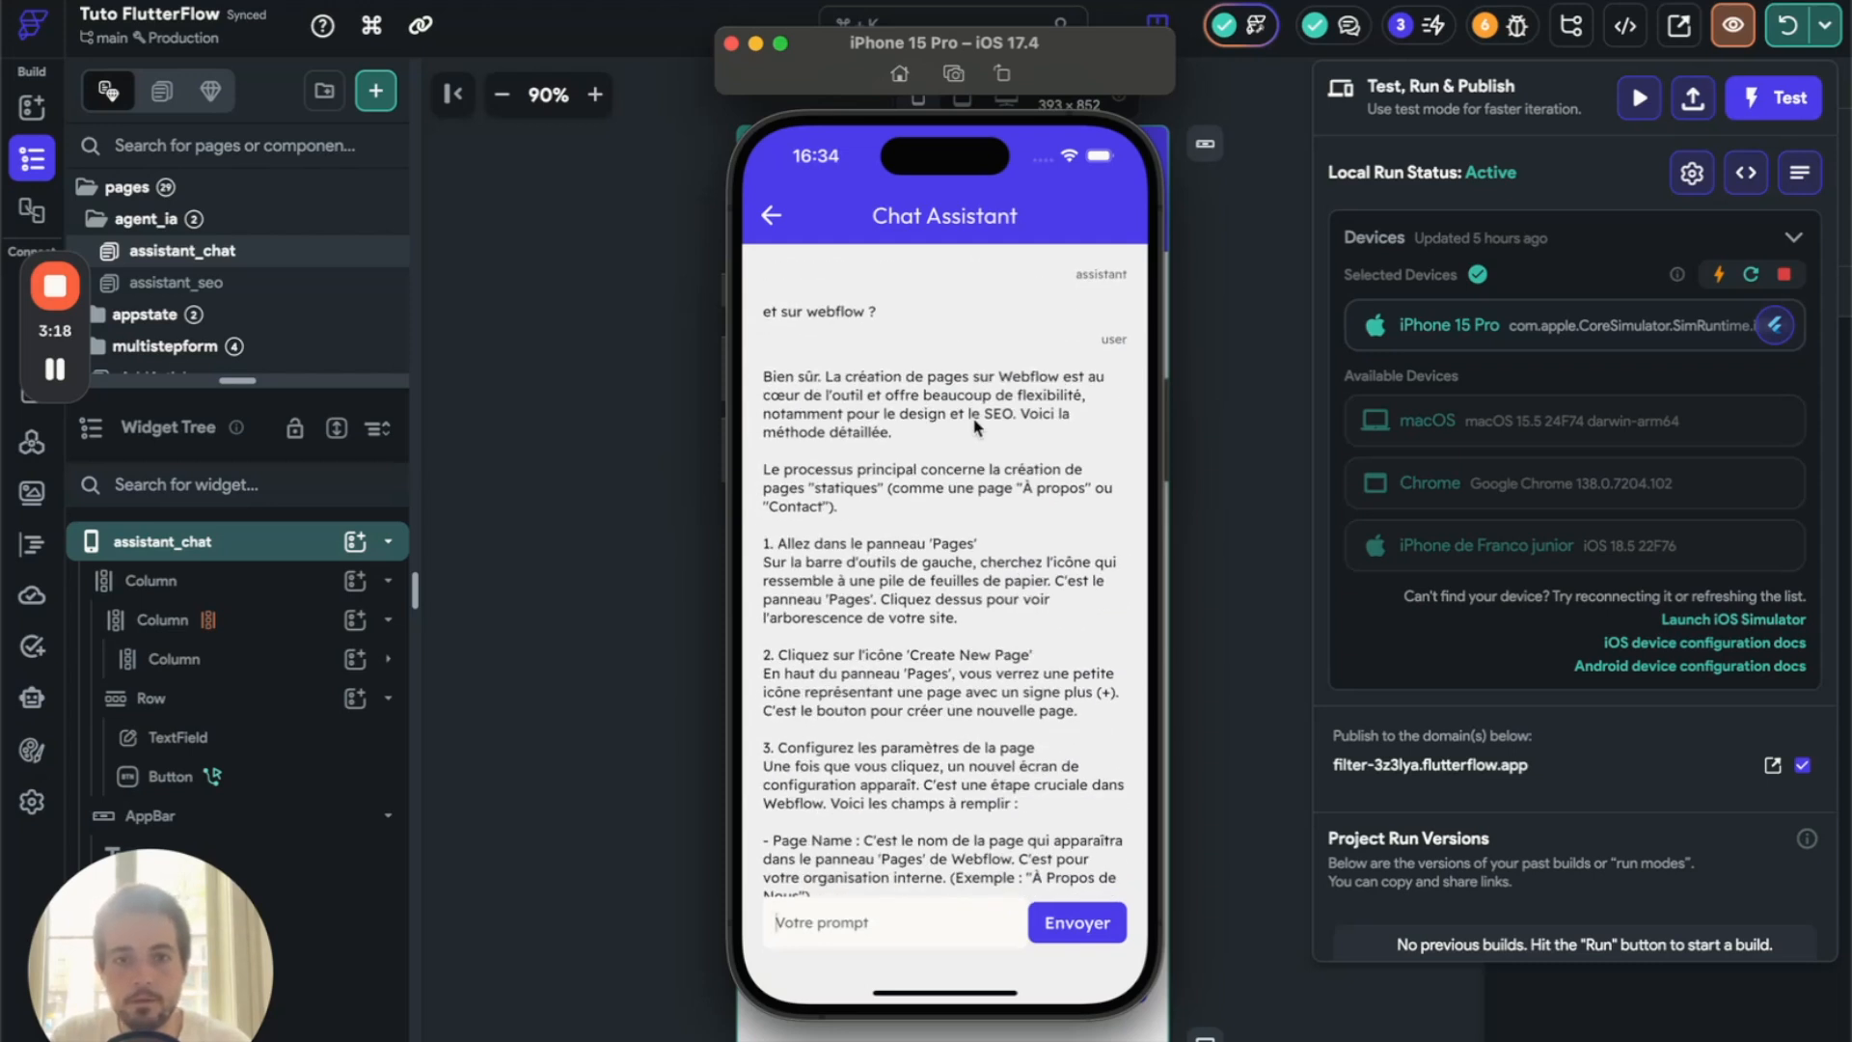
scroll(958, 645, "down", 15)
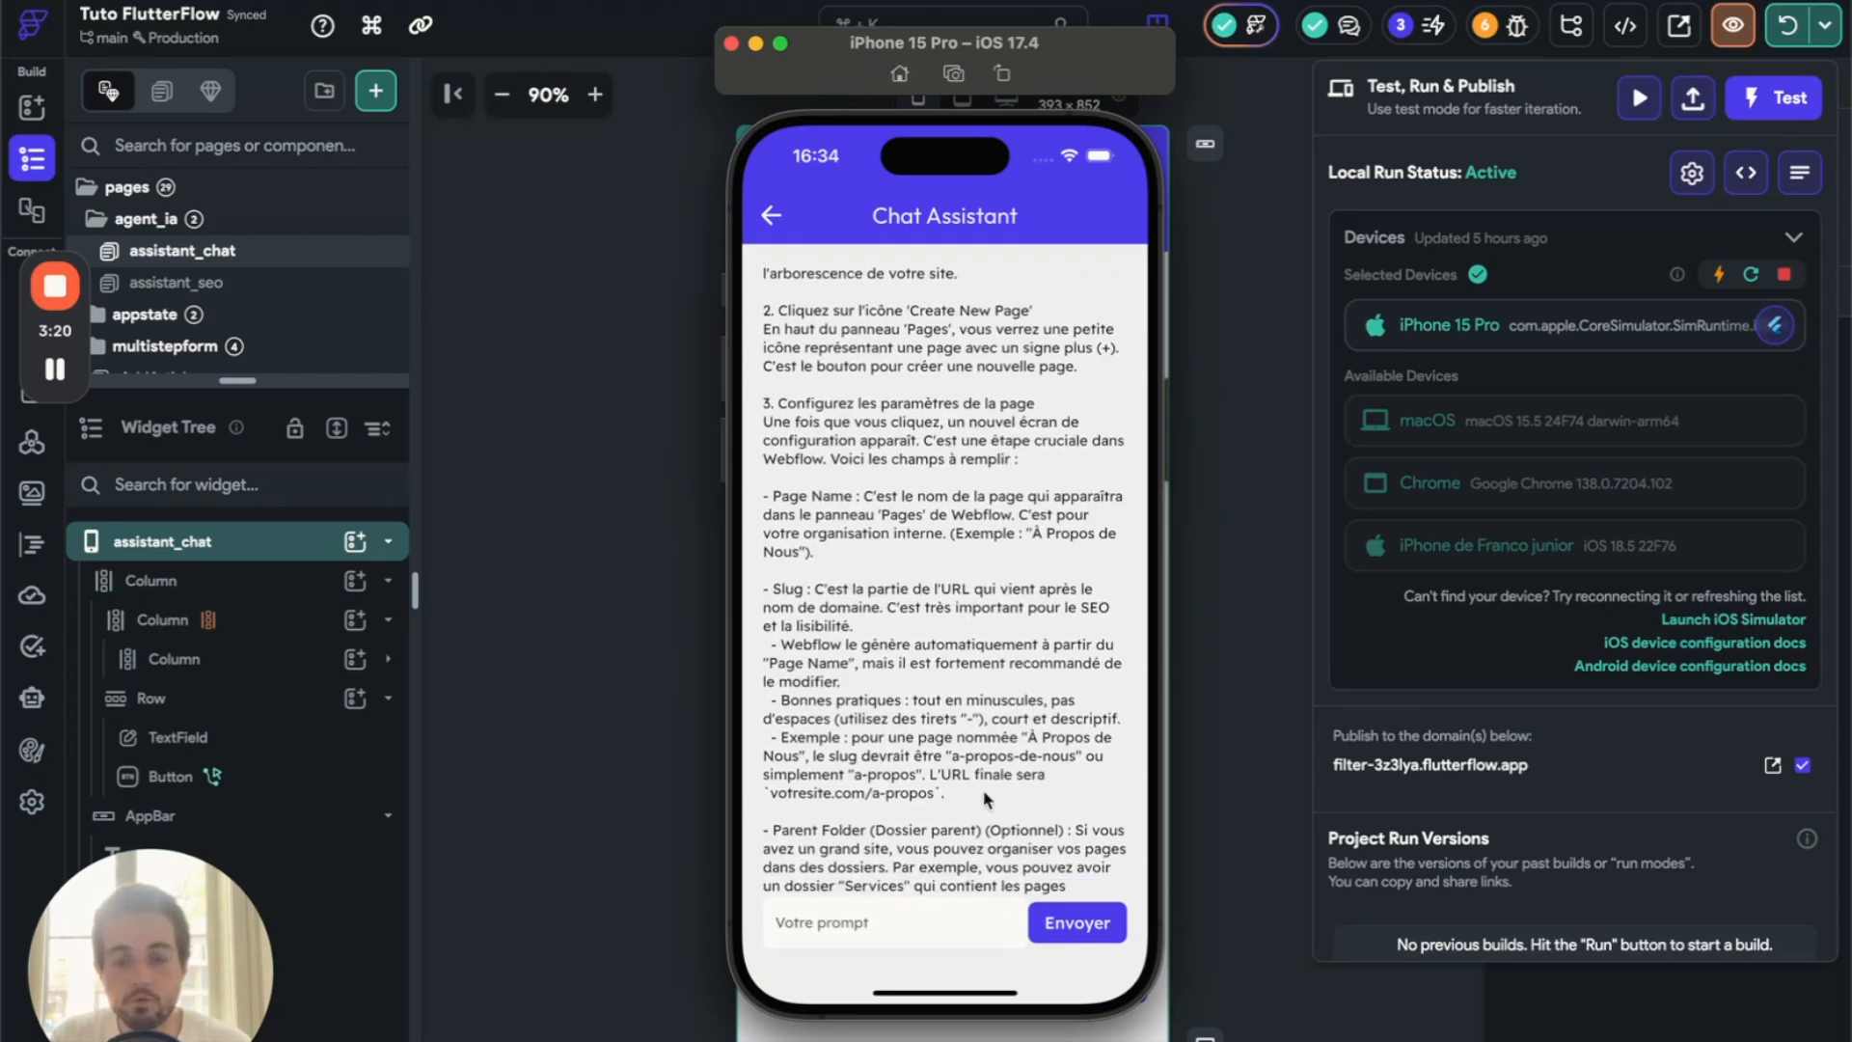
scroll(1071, 632, "up", 15)
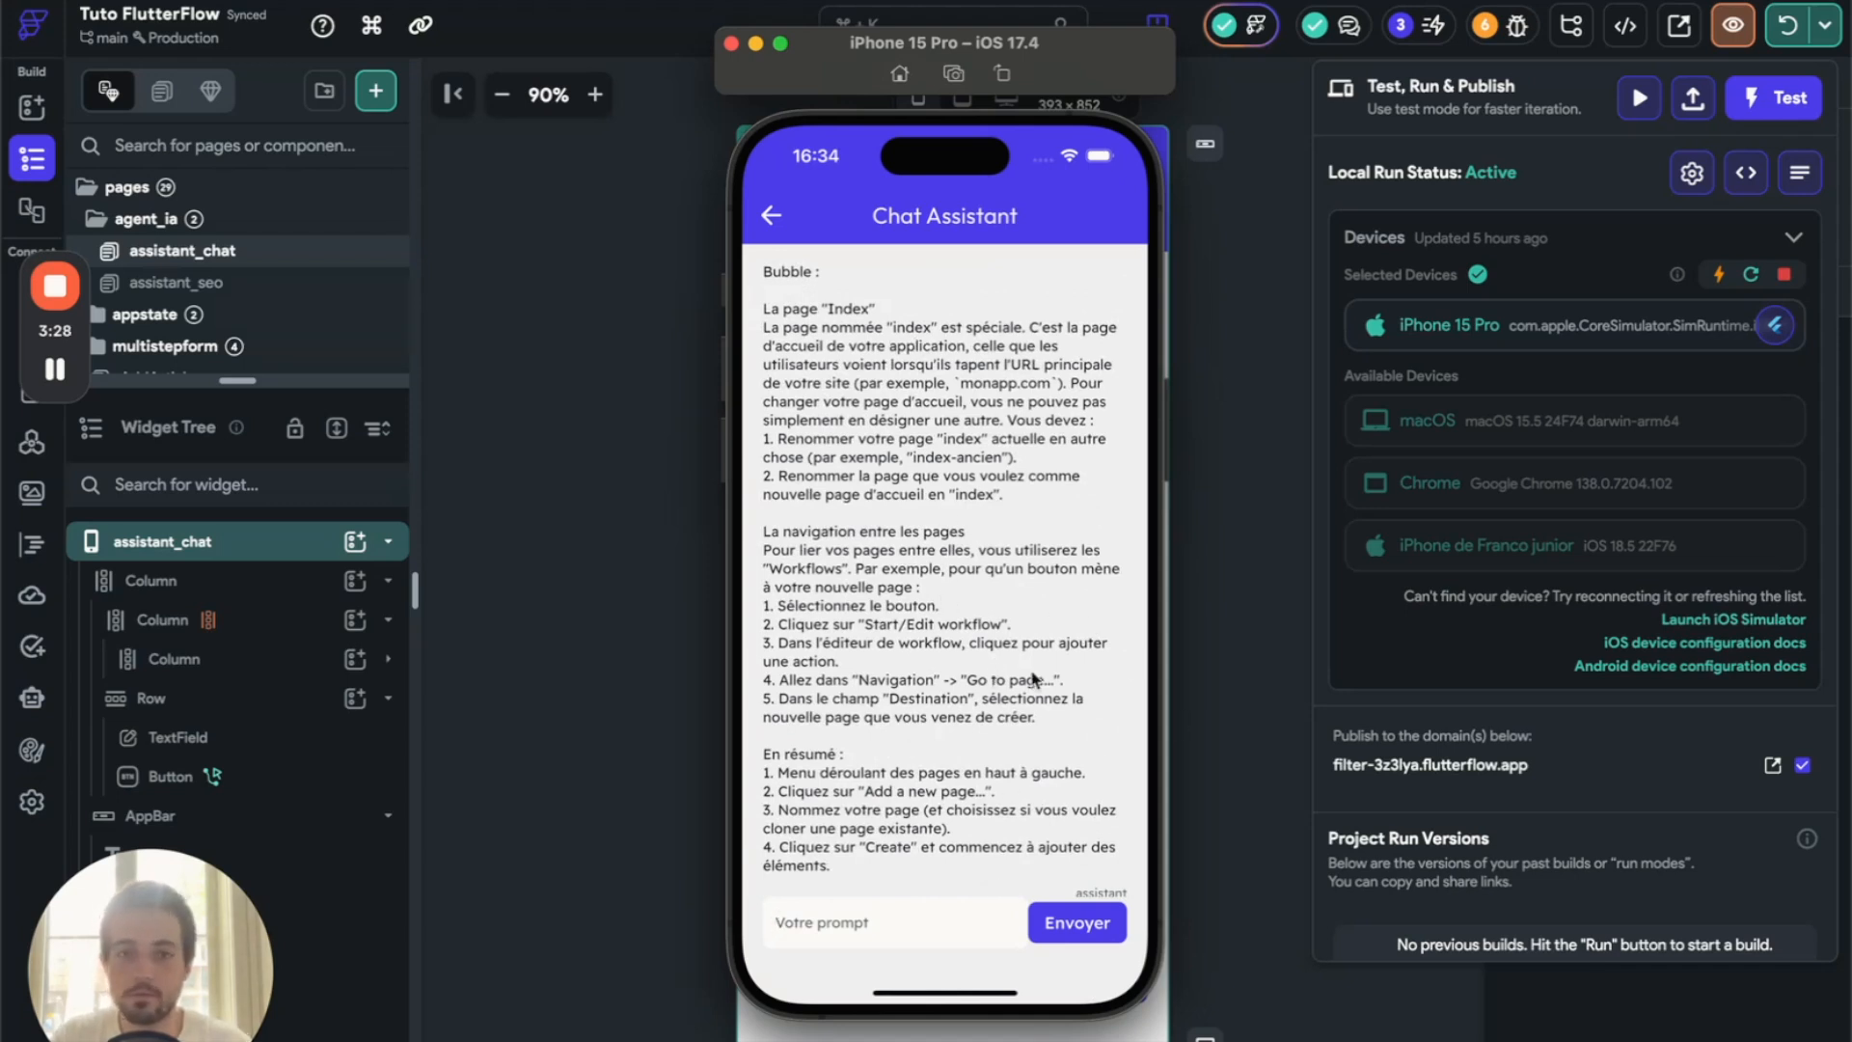
scroll(946, 675, "down", 10)
scroll(994, 648, "up", 10)
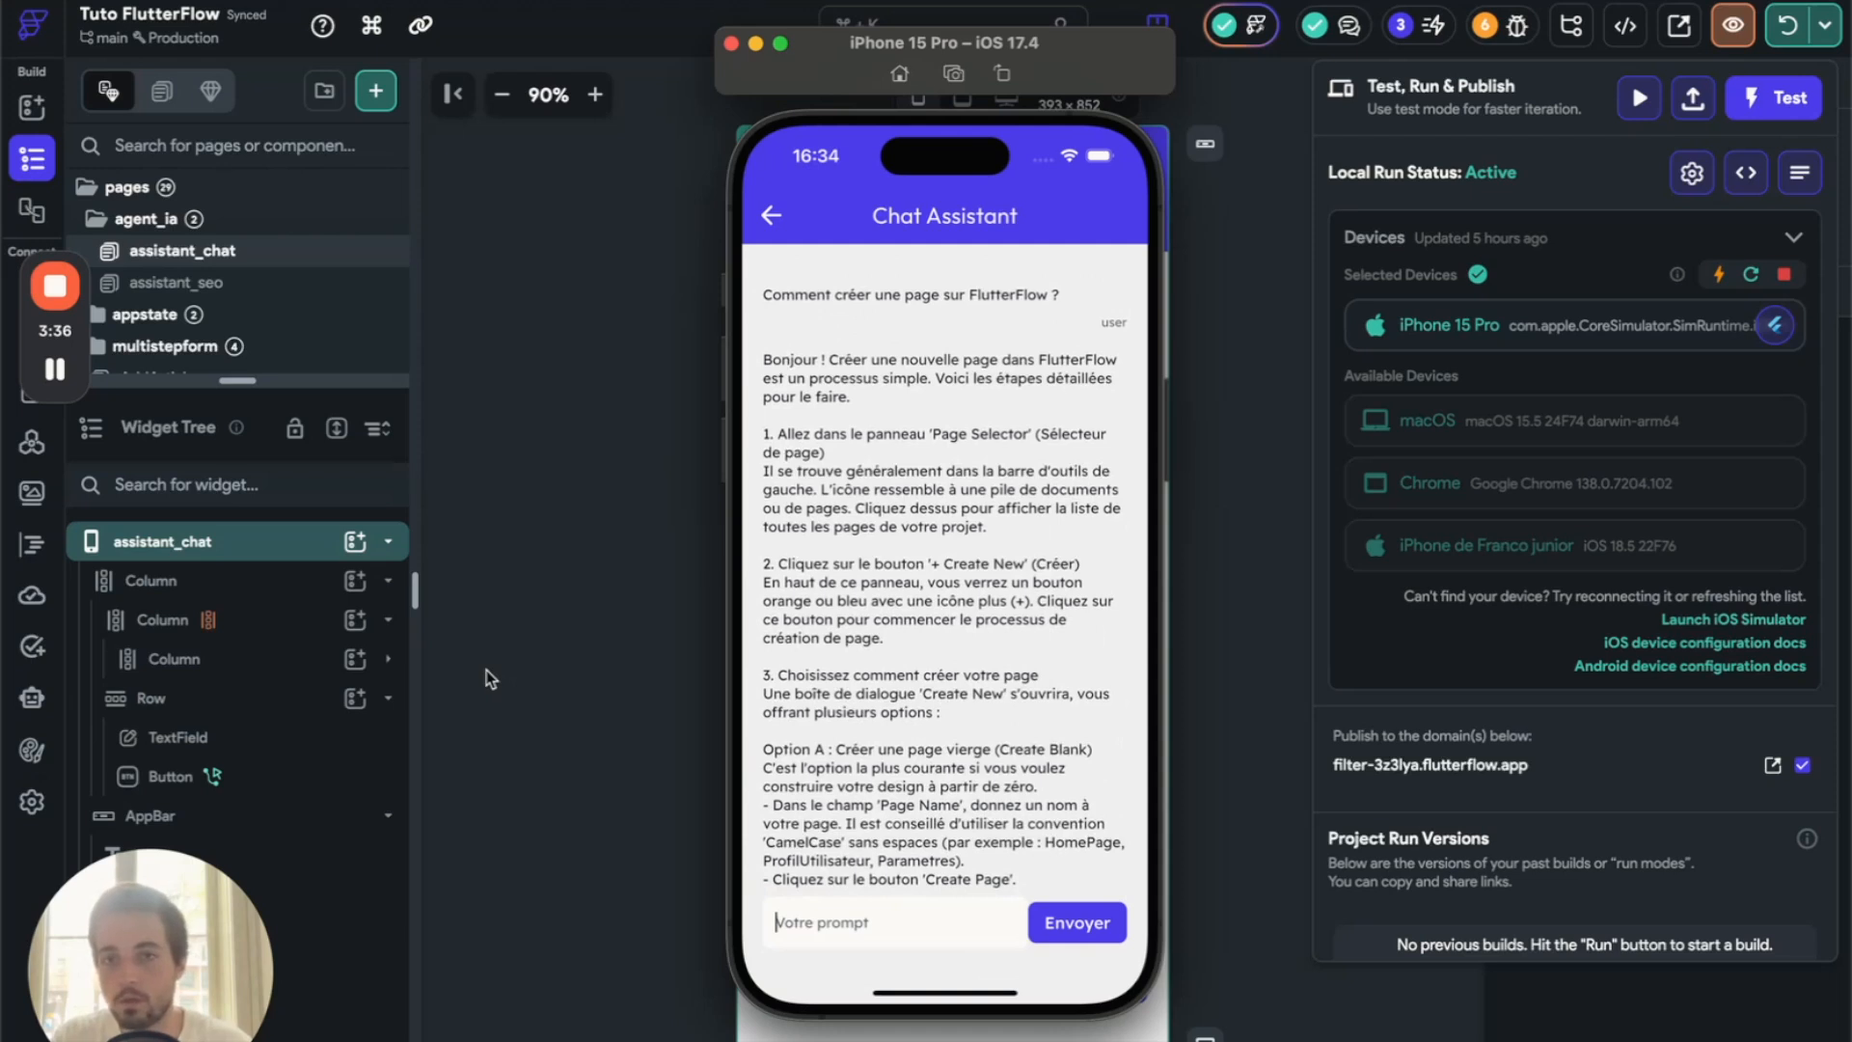
left_click(56, 368)
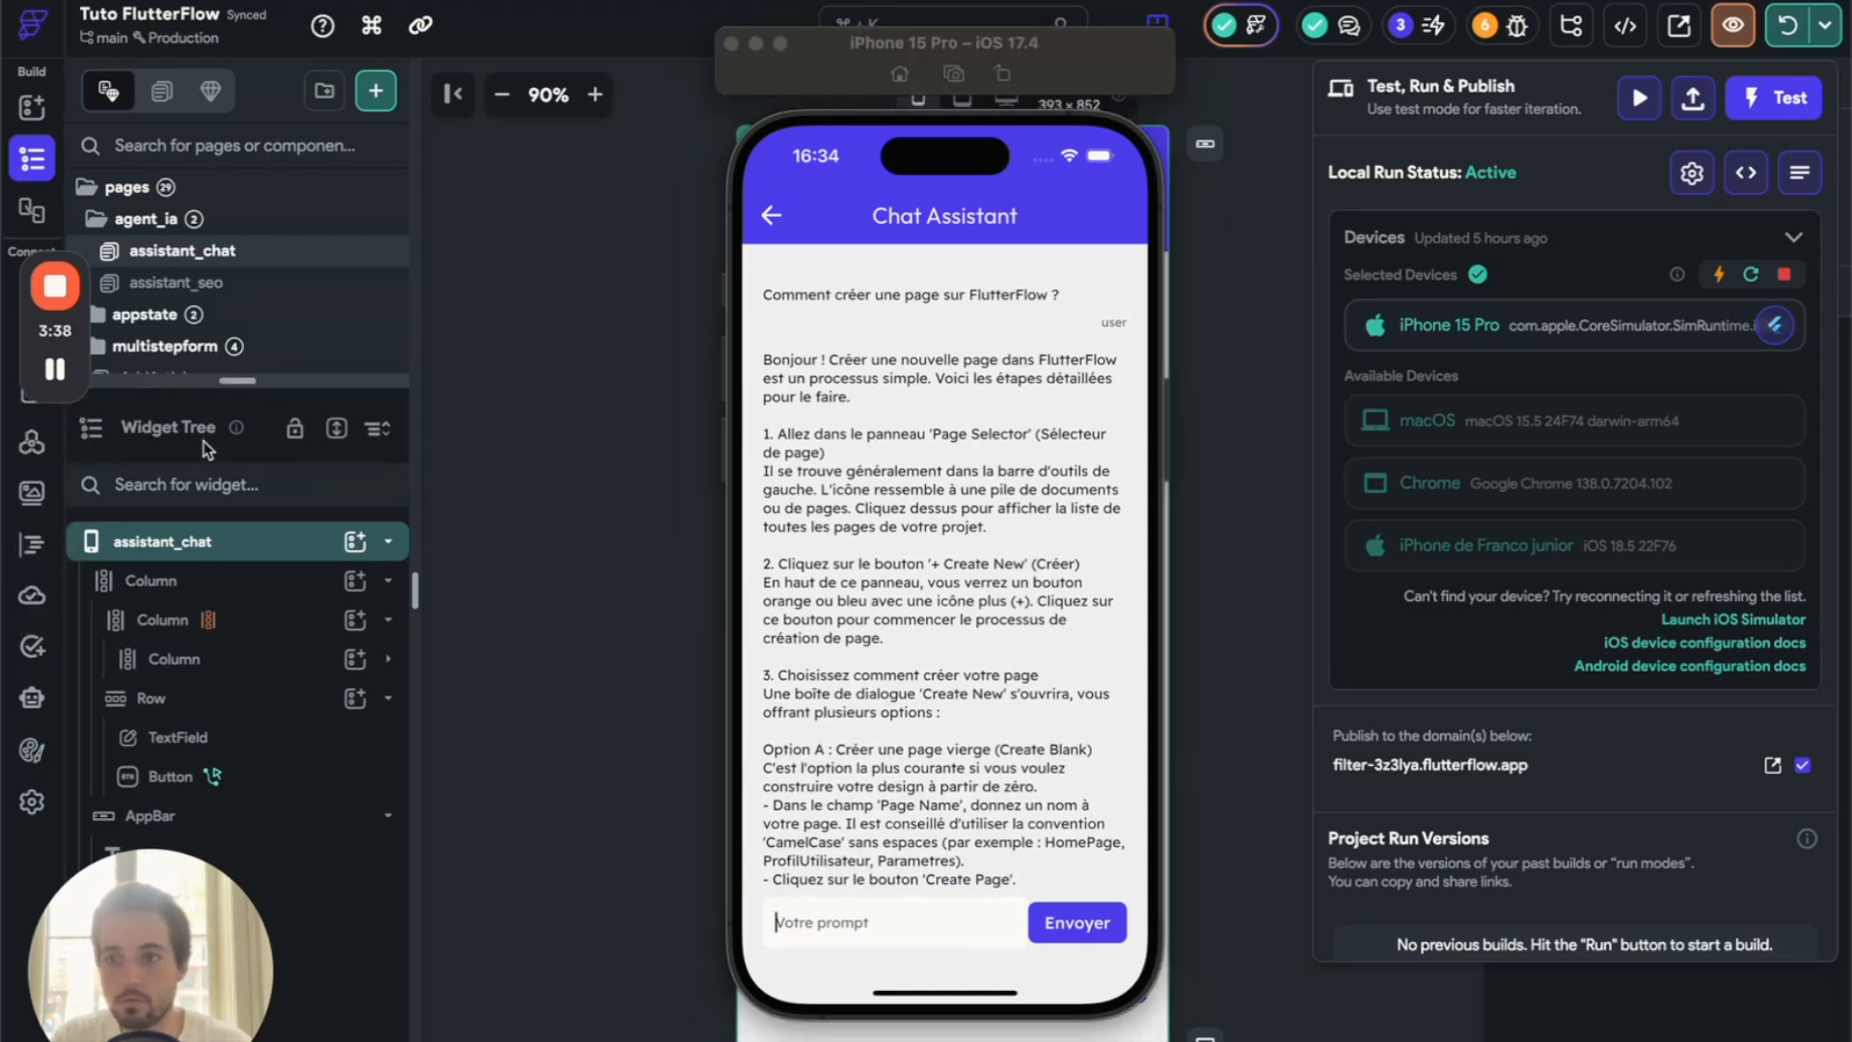
left_click_drag(78, 335, 1797, 1018)
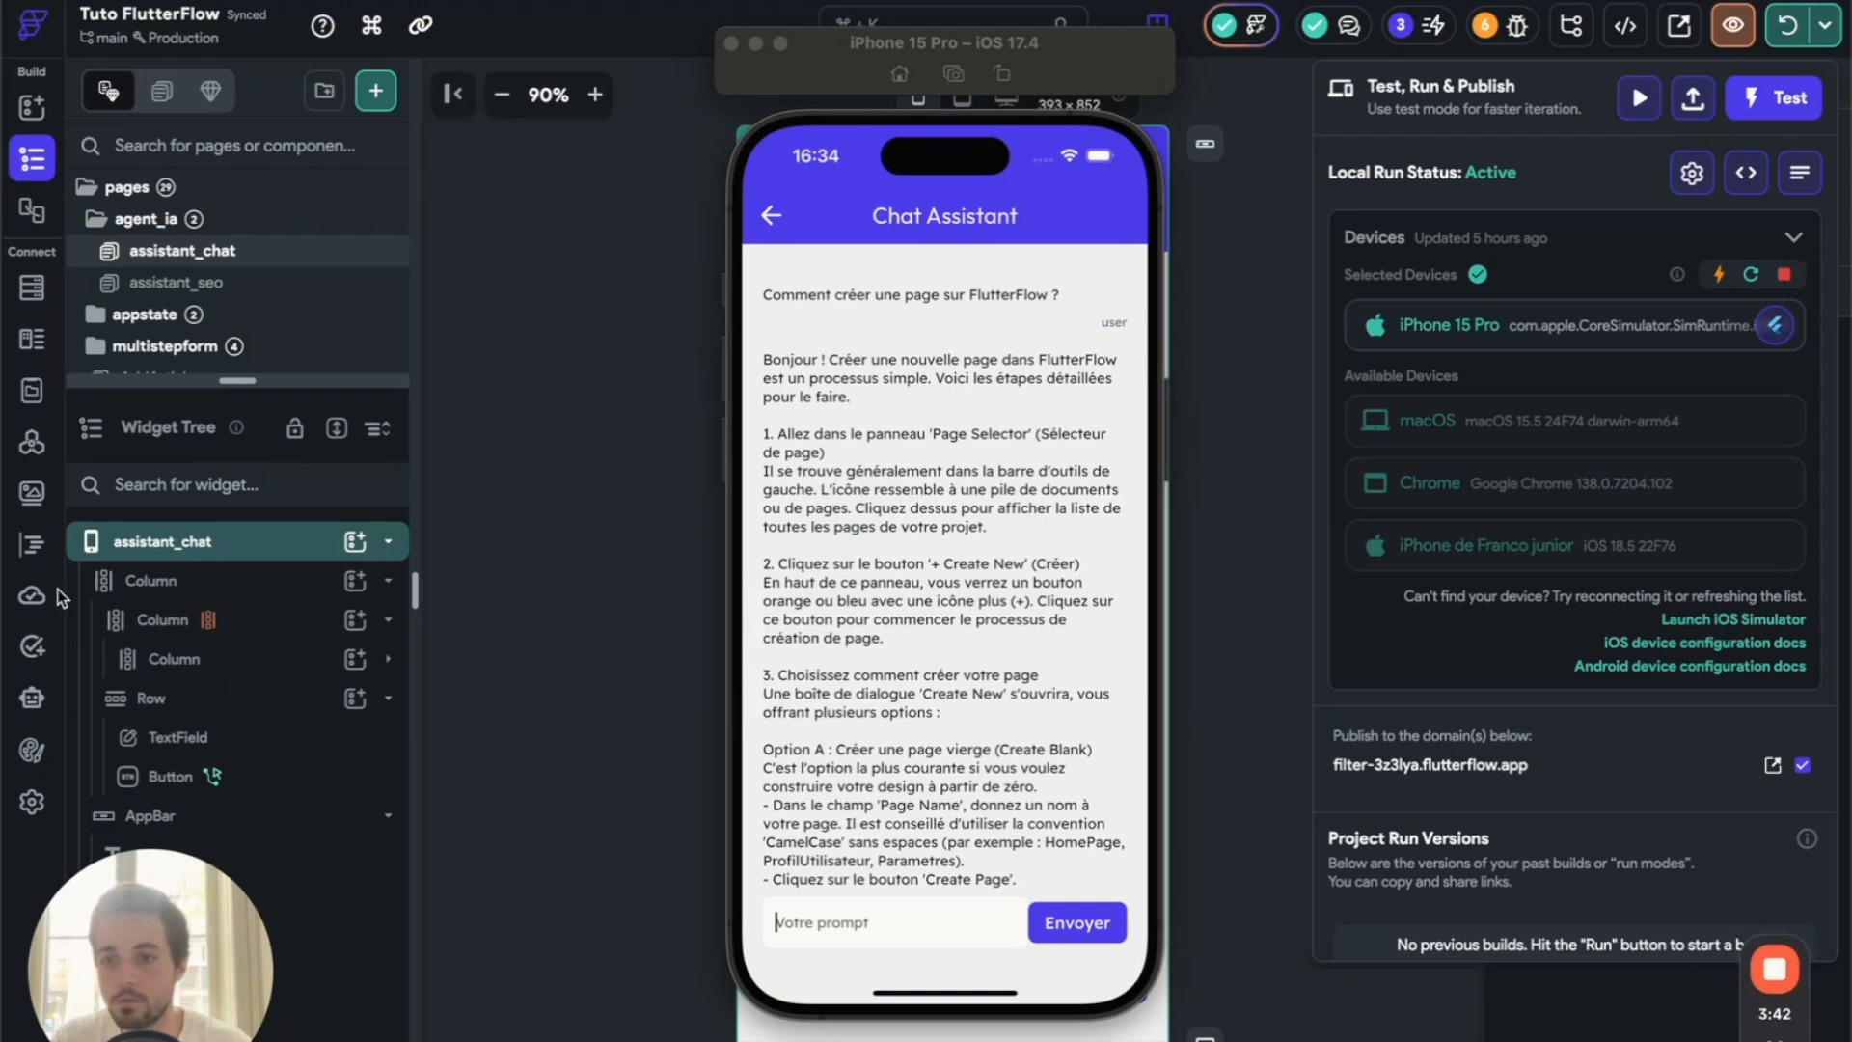
- Return to the FlutterFlow editor and set the Agent Chat AI agent's response type to Markdown
left_click(687, 650)
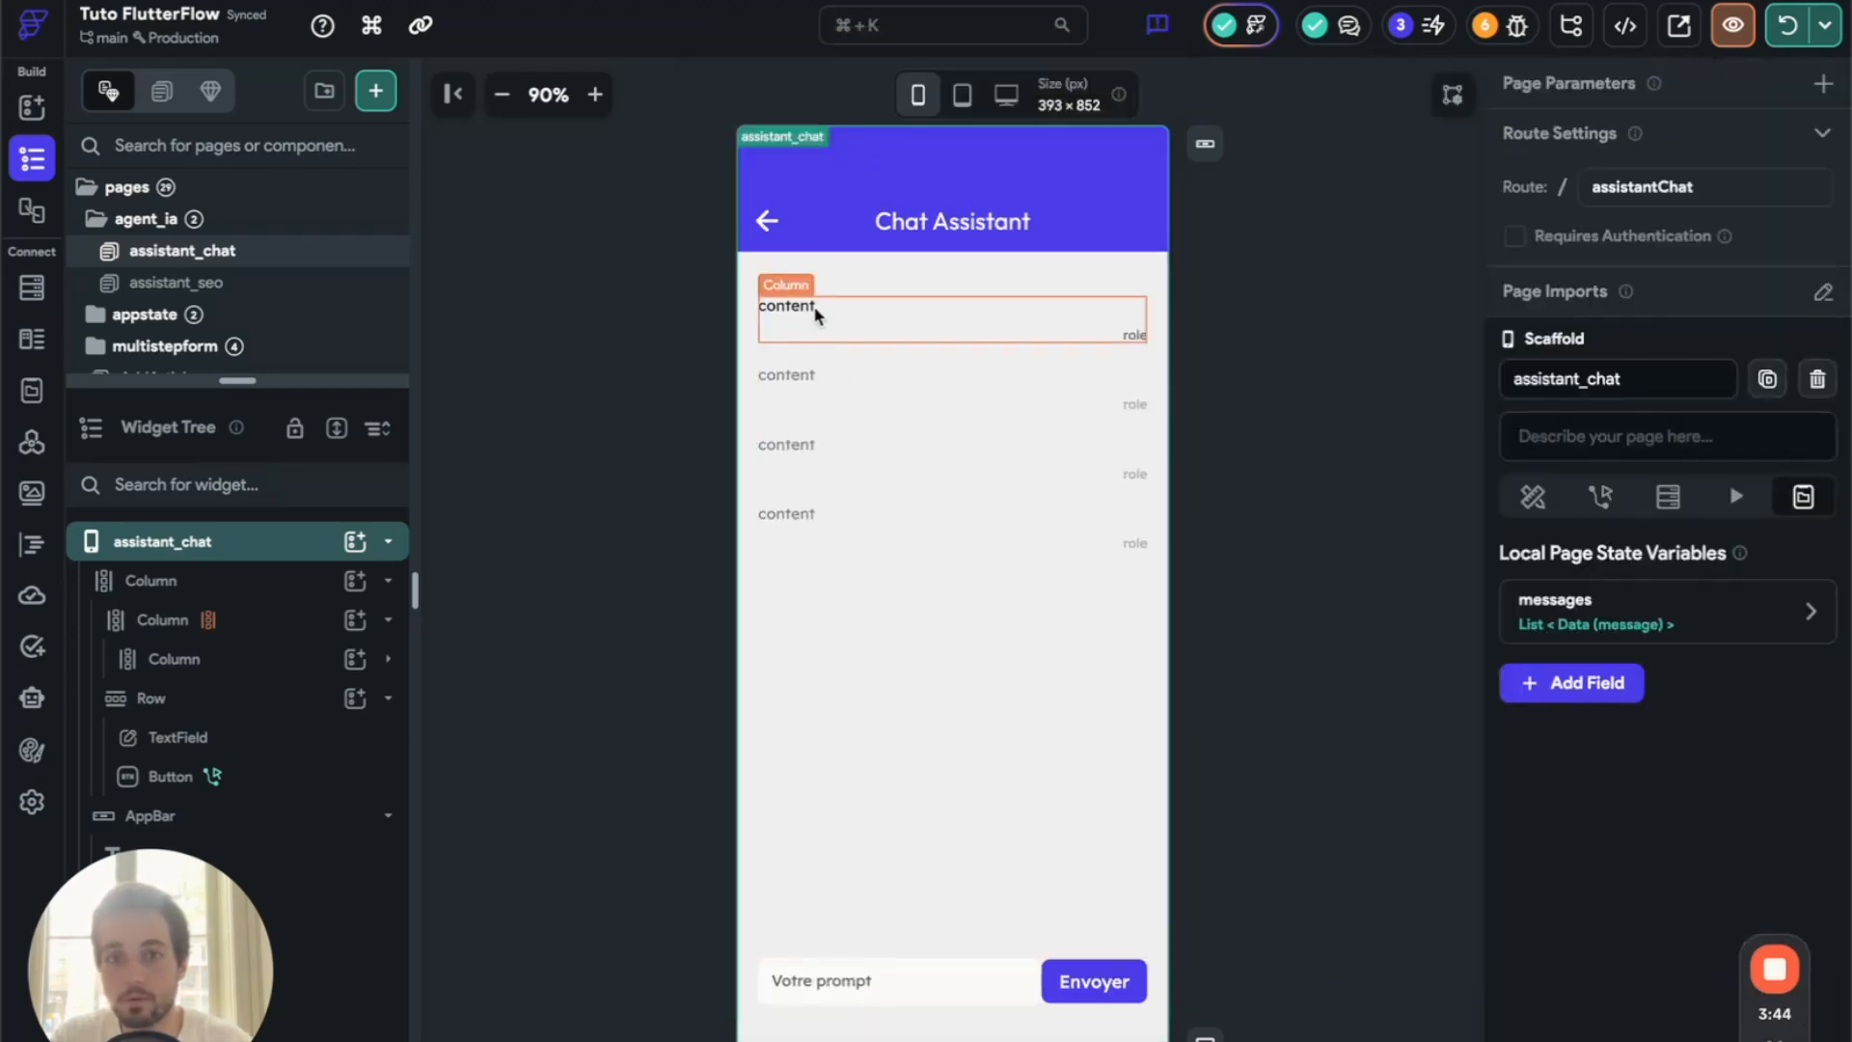
left_click(32, 696)
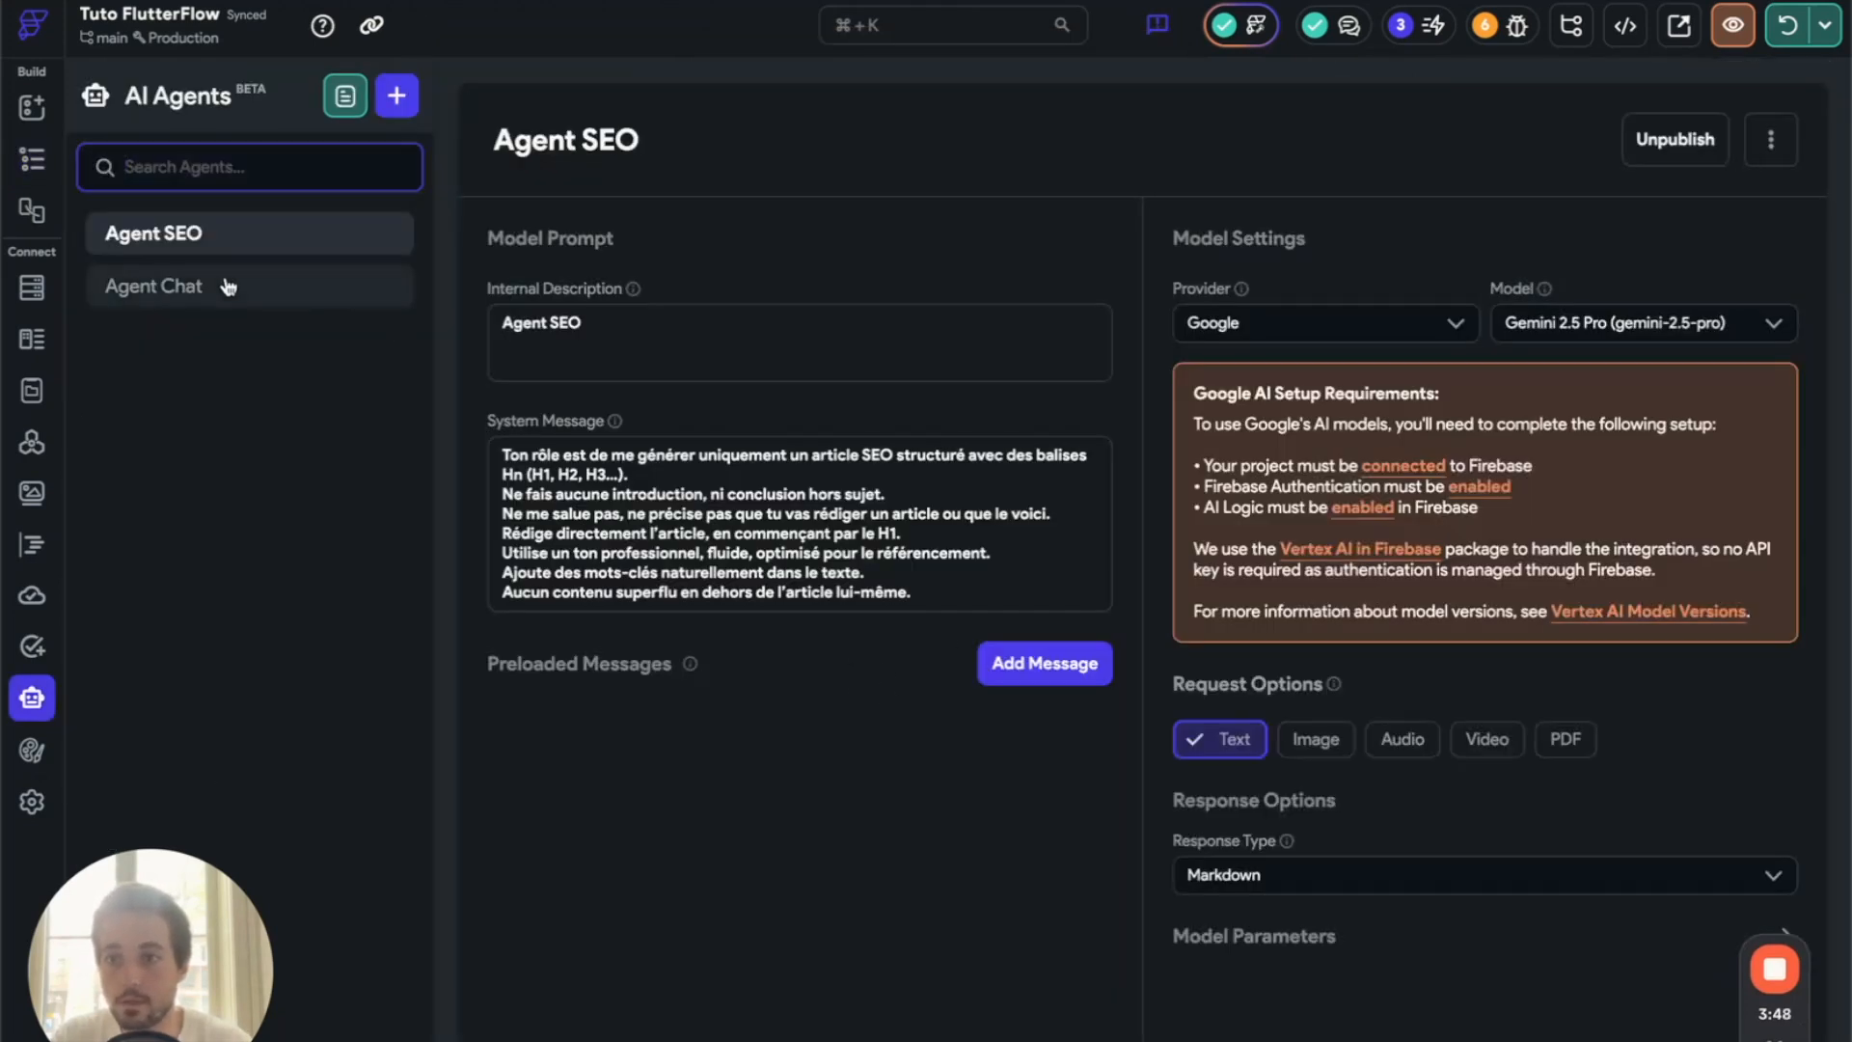
left_click(193, 287)
left_click(1223, 875)
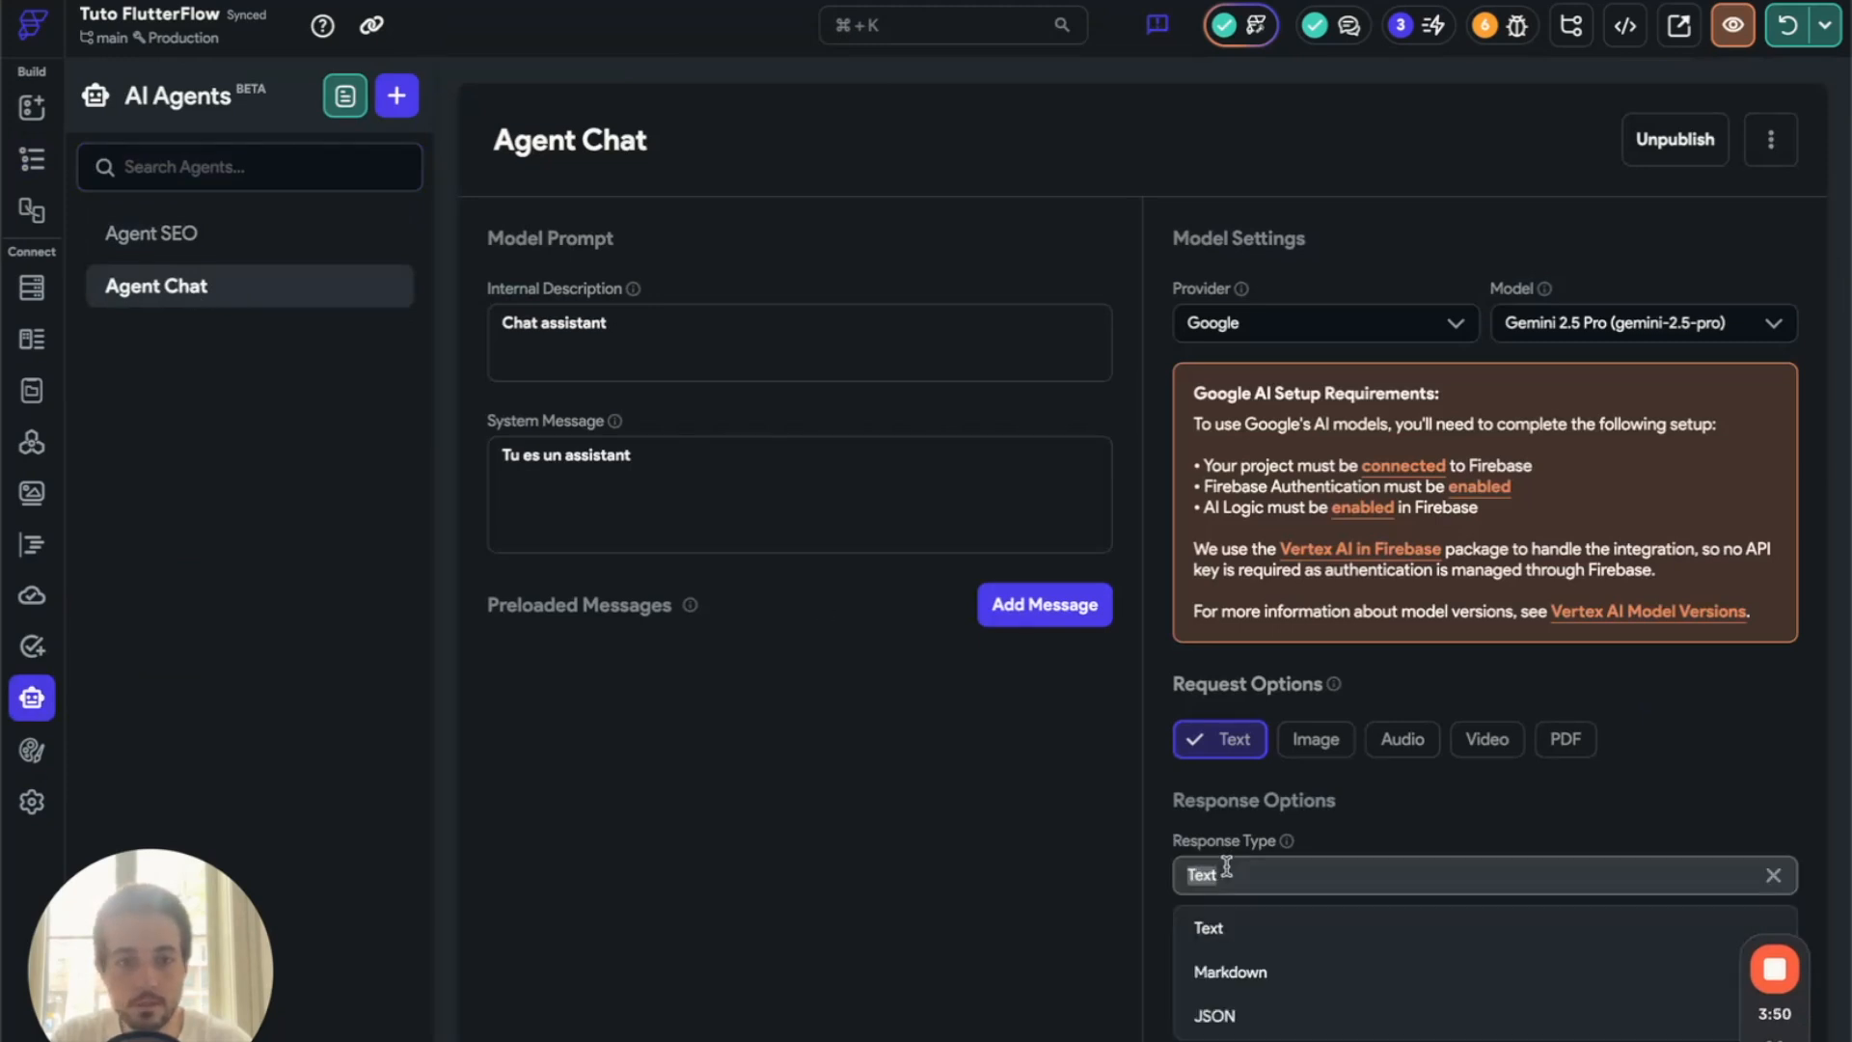
left_click(1270, 976)
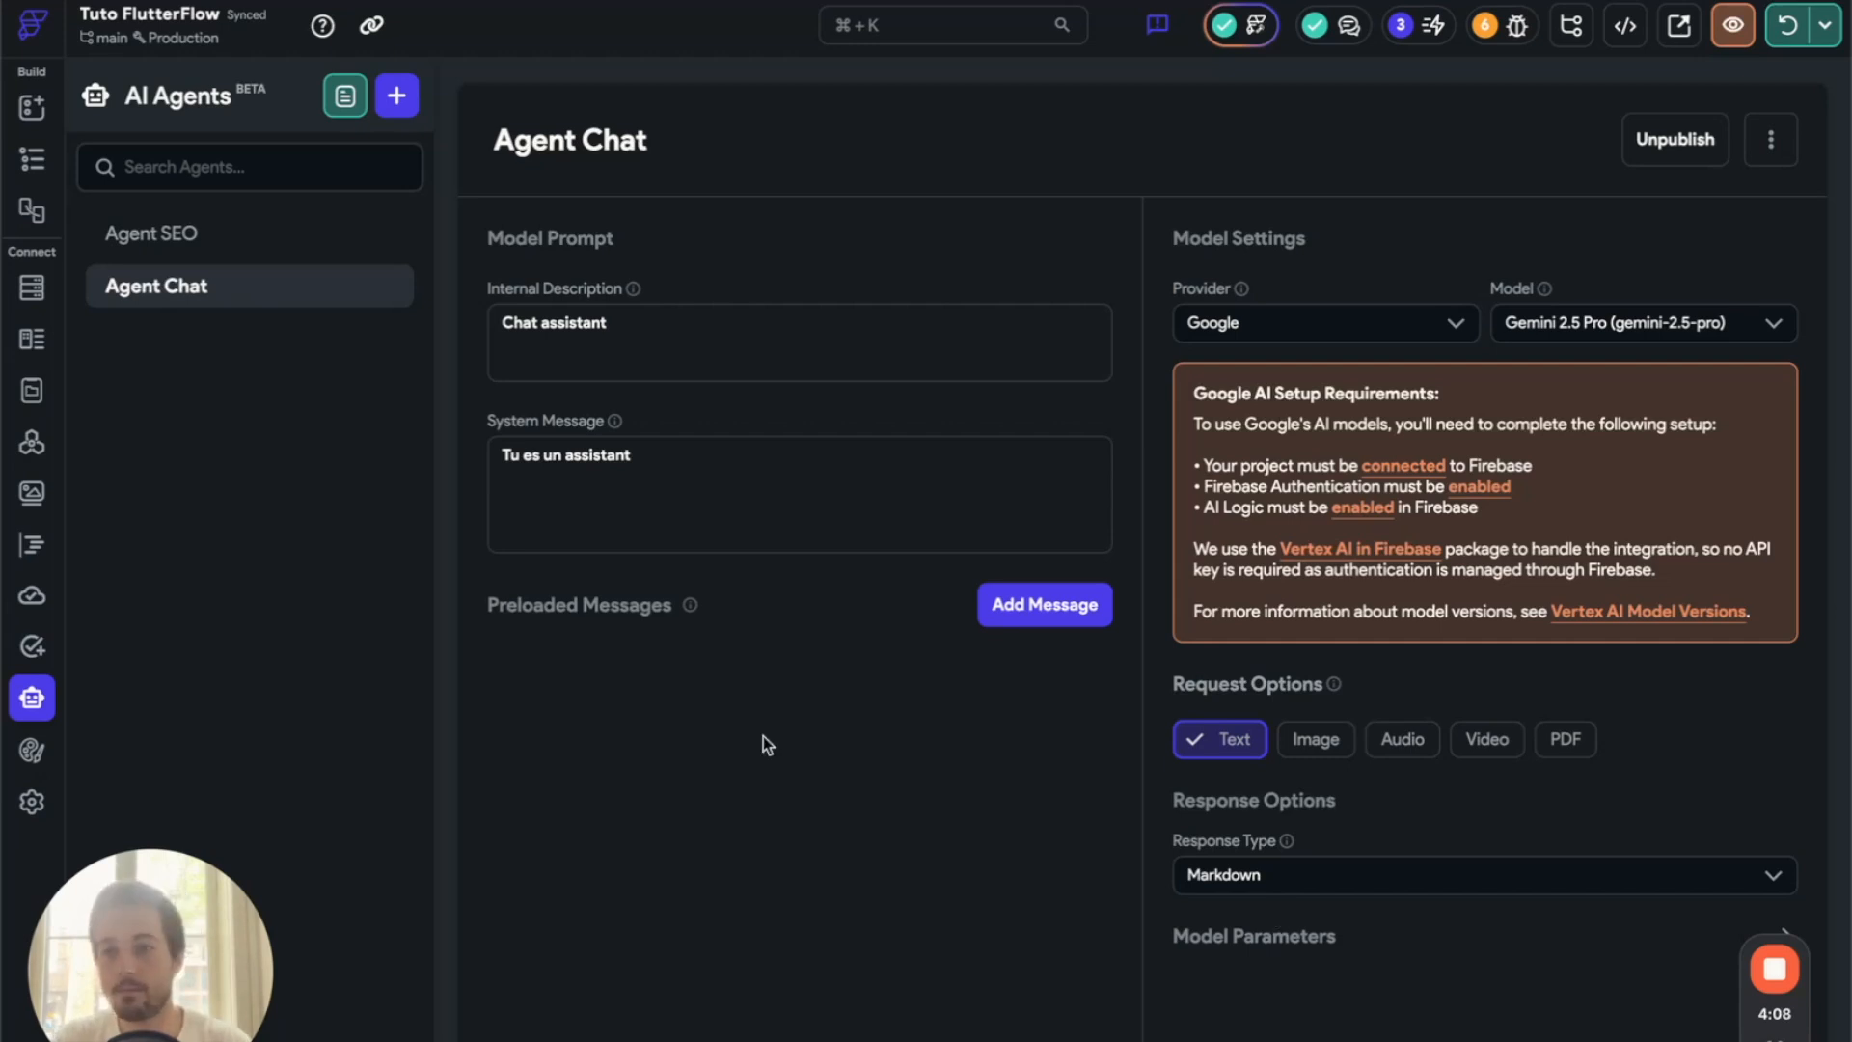
- On the assistant_chat page, add a Markdown widget between the content and role texts in the repeated message column
left_click(32, 164)
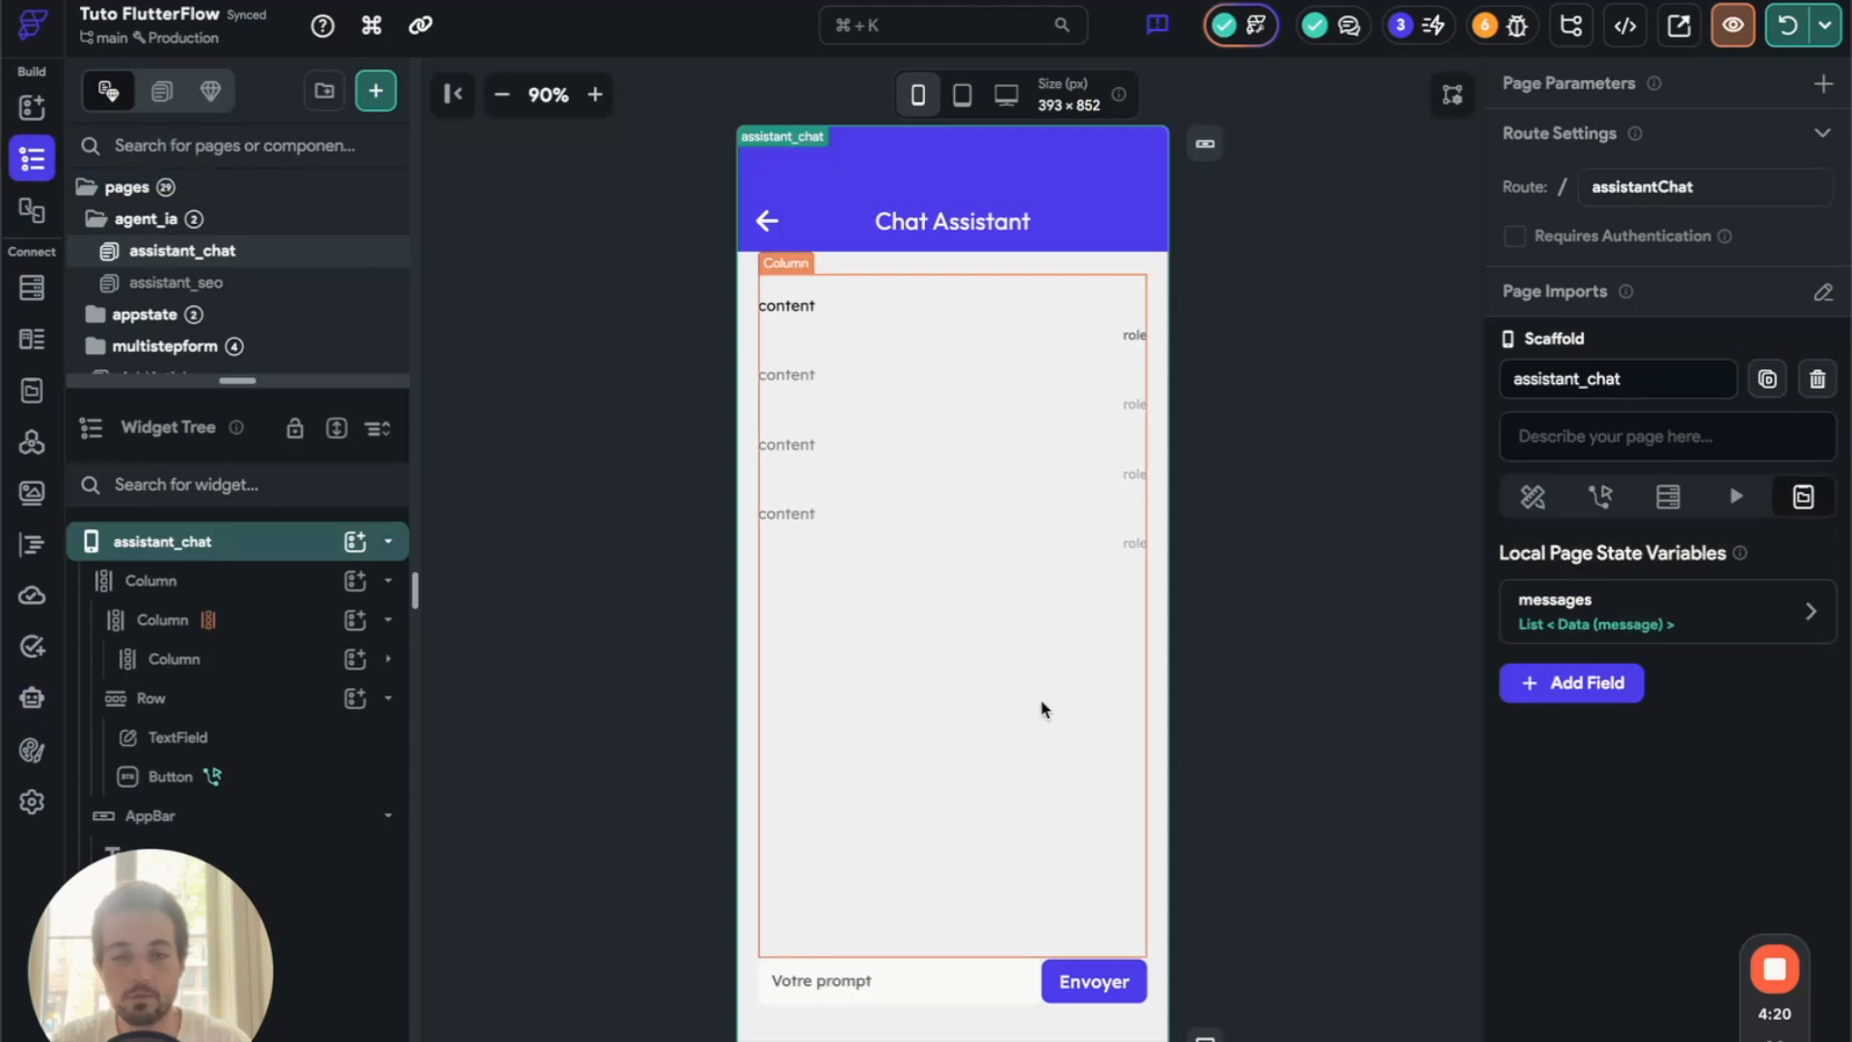
left_click(780, 314)
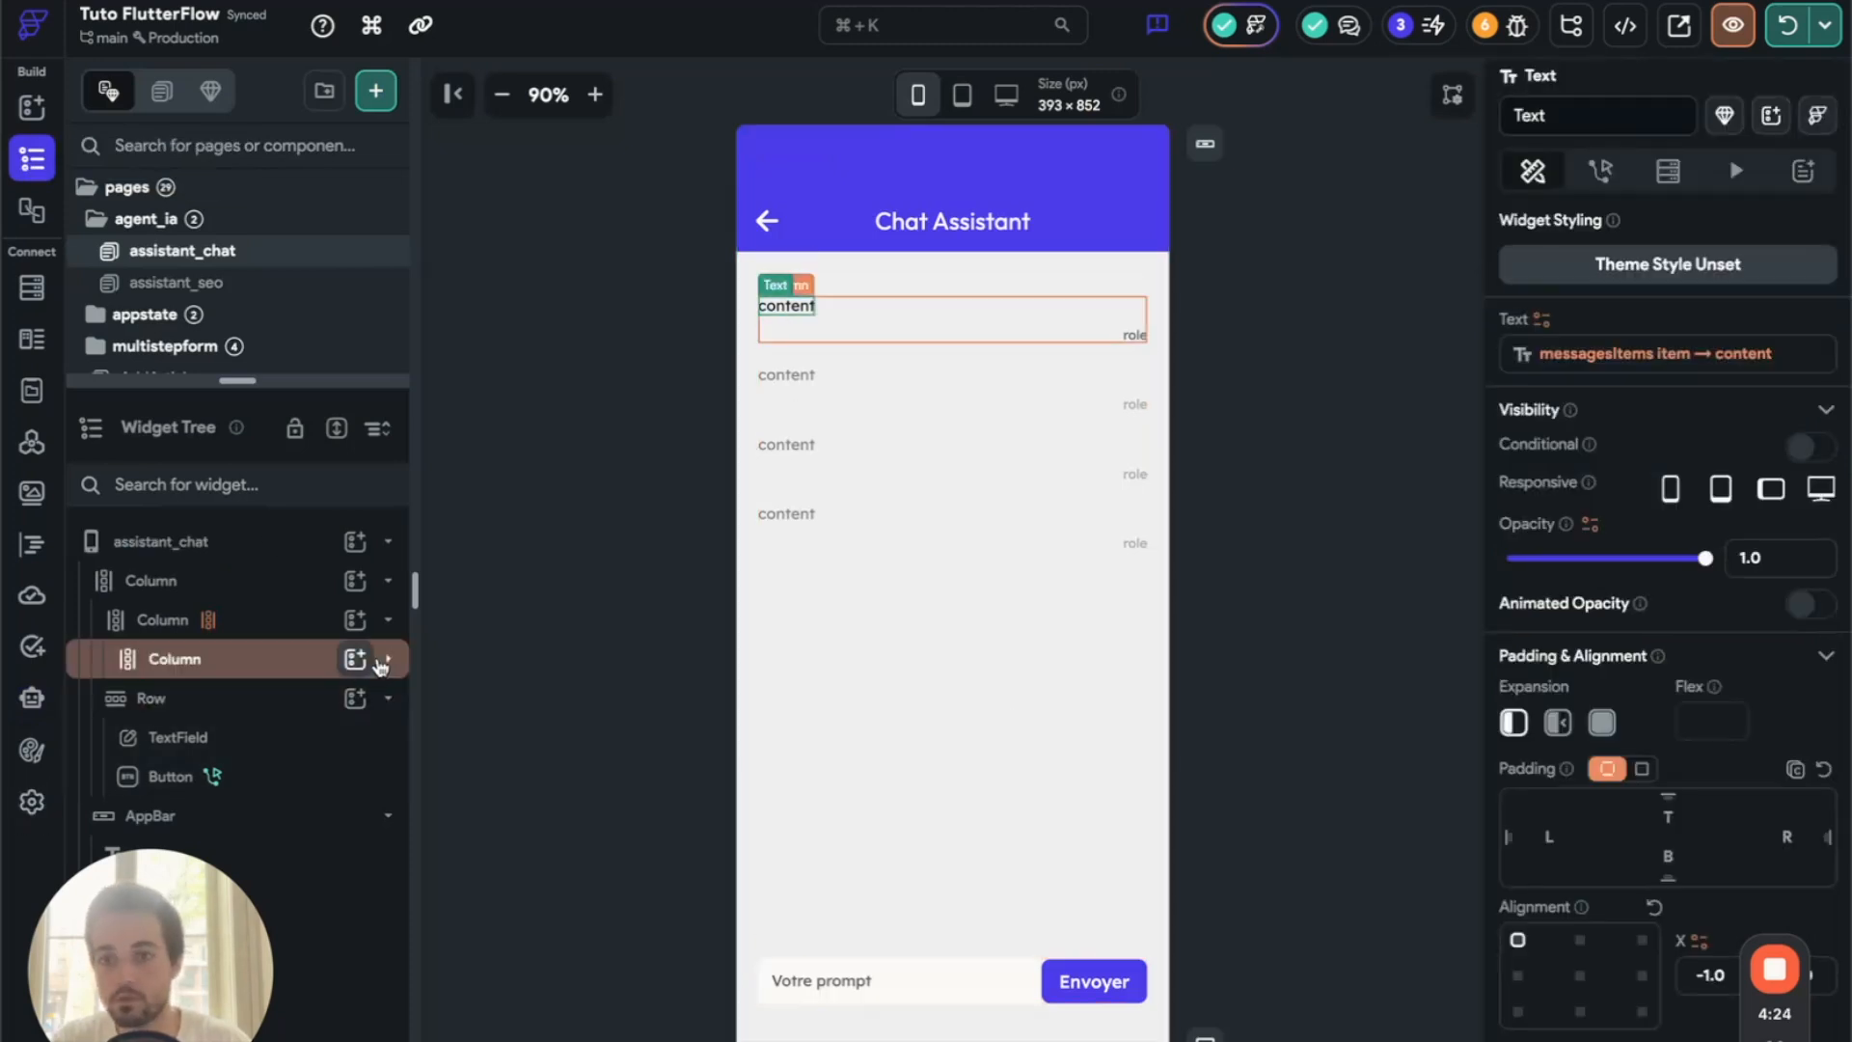
left_click(388, 658)
key("super+f")
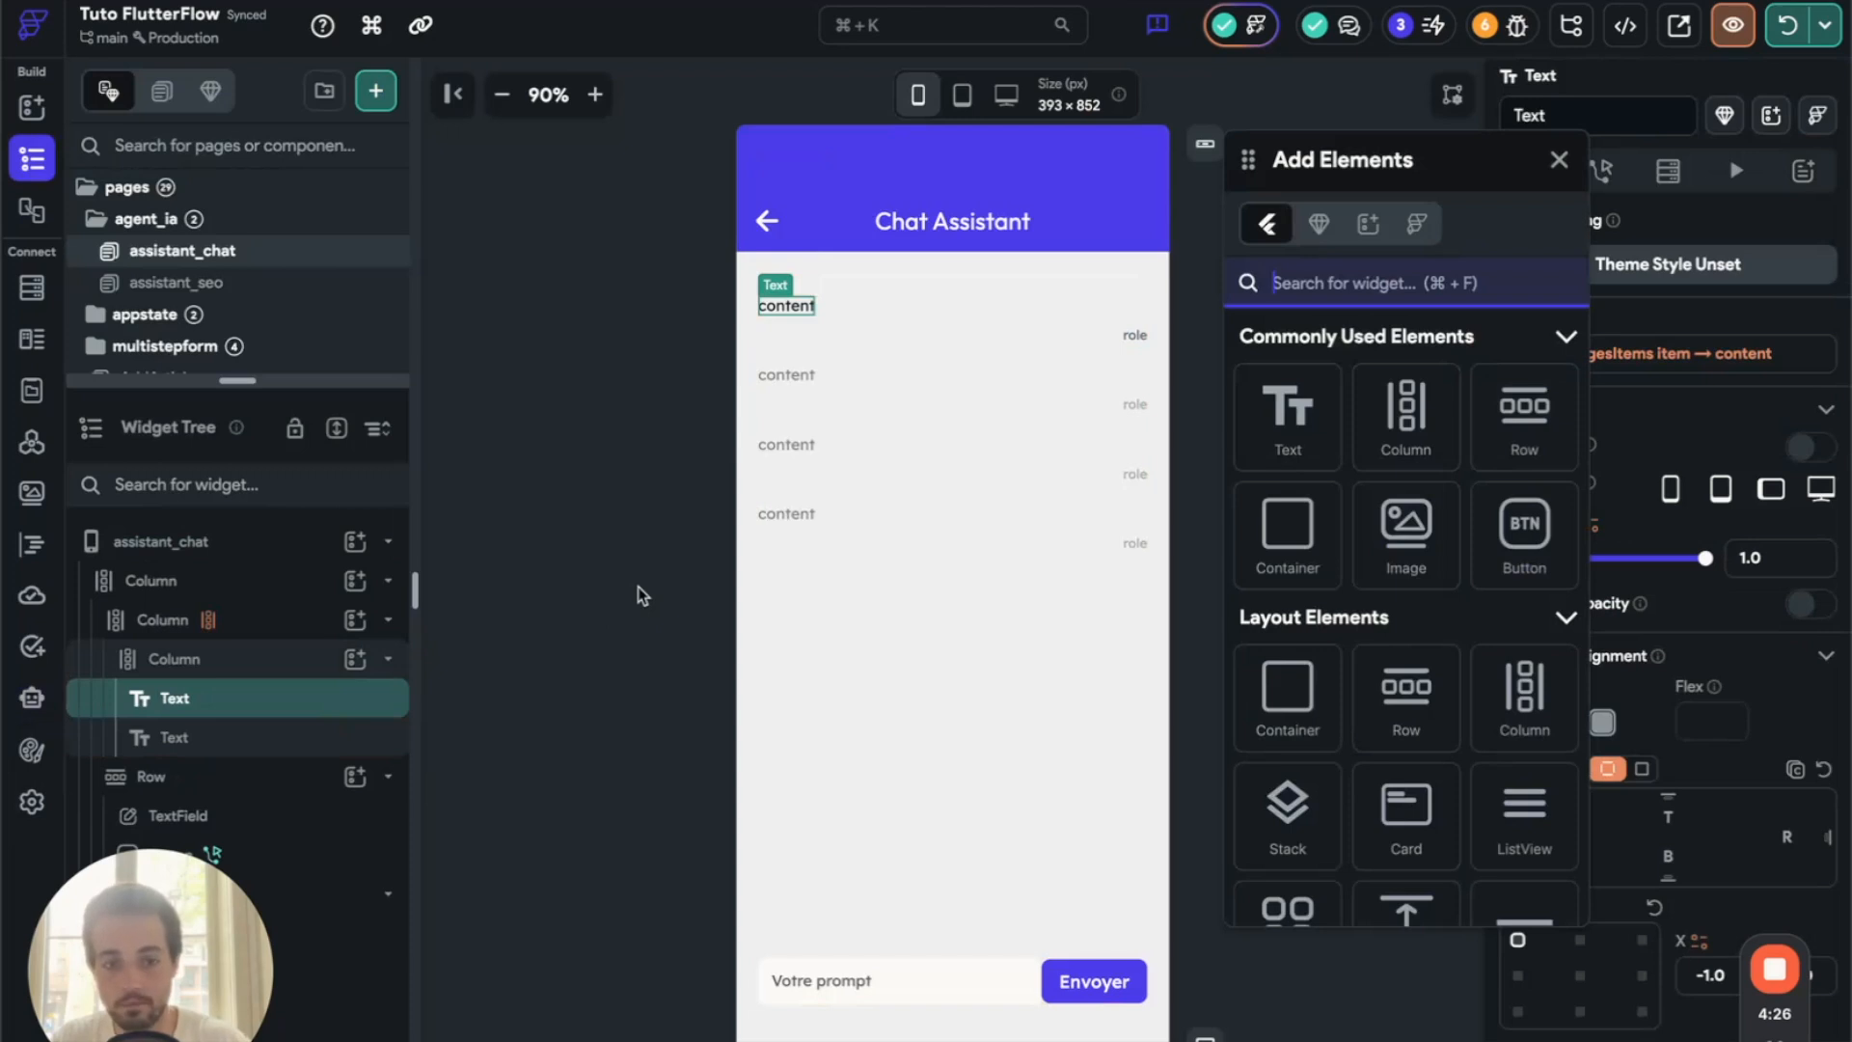
type("mark")
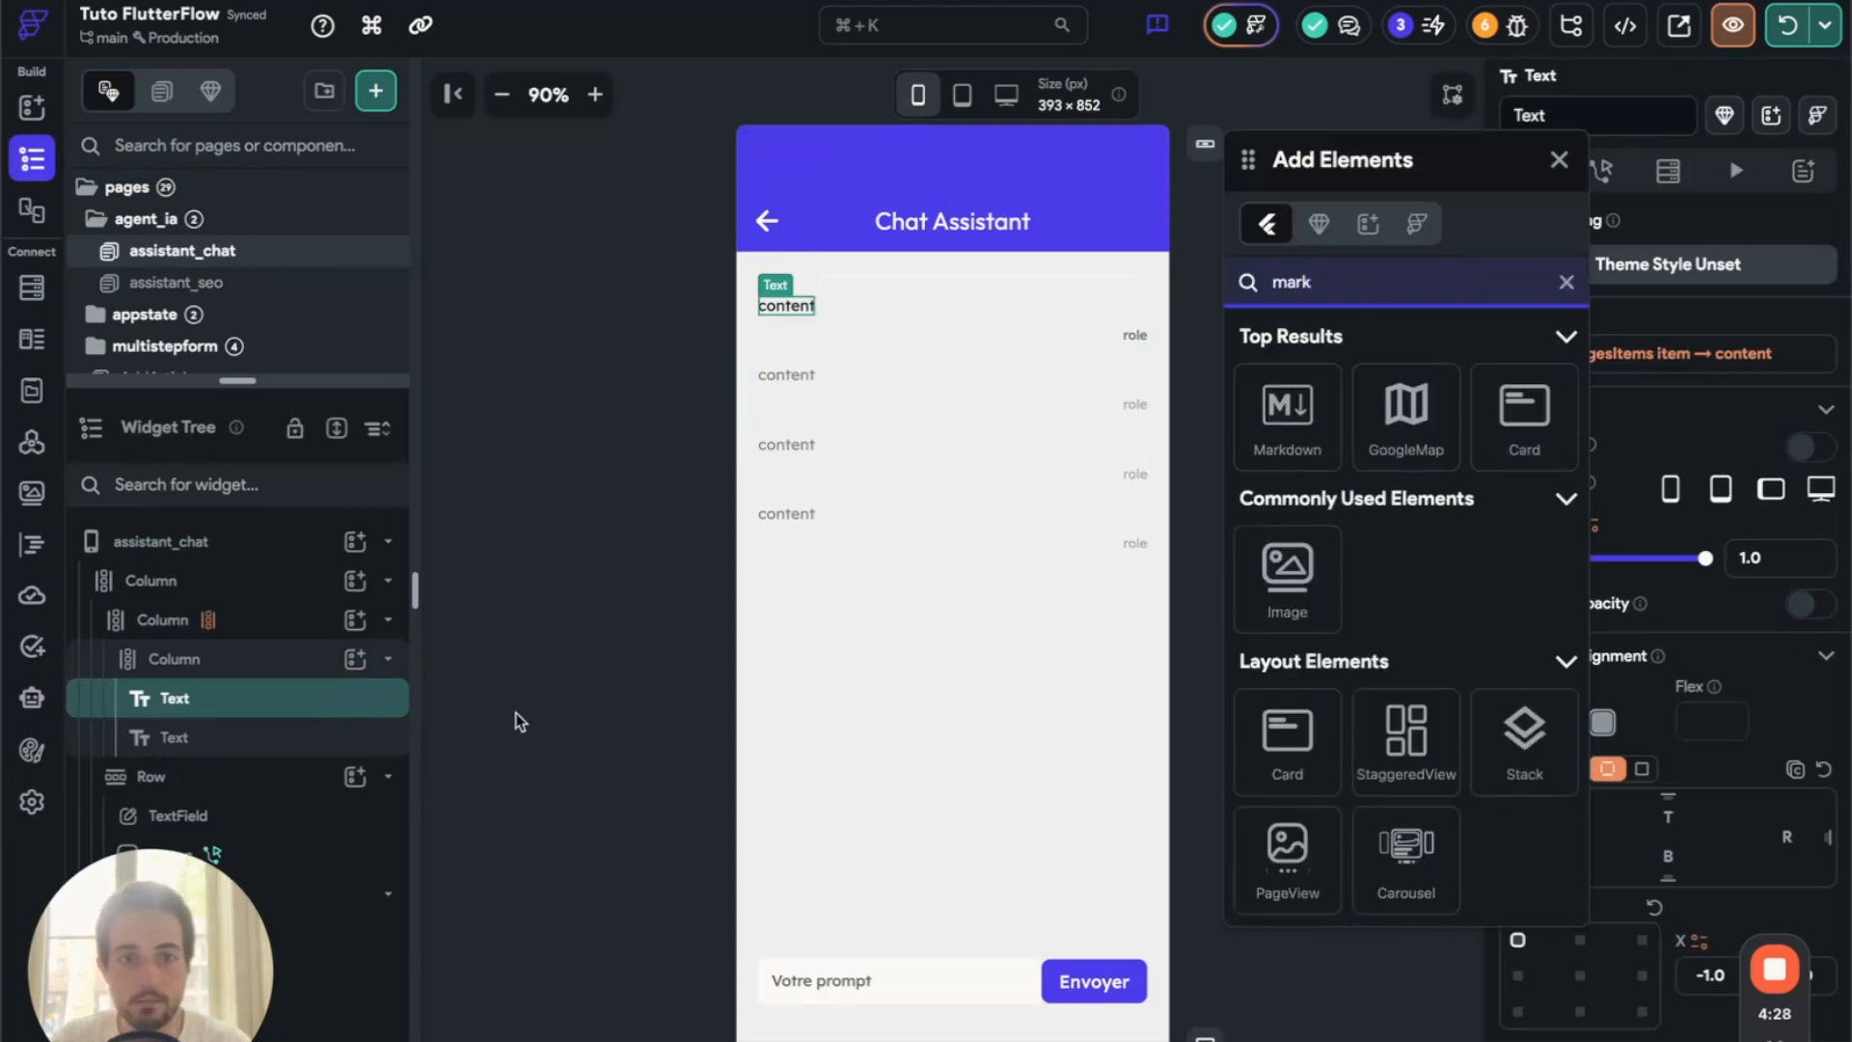
left_click_drag(1324, 411, 265, 699)
left_click(264, 696)
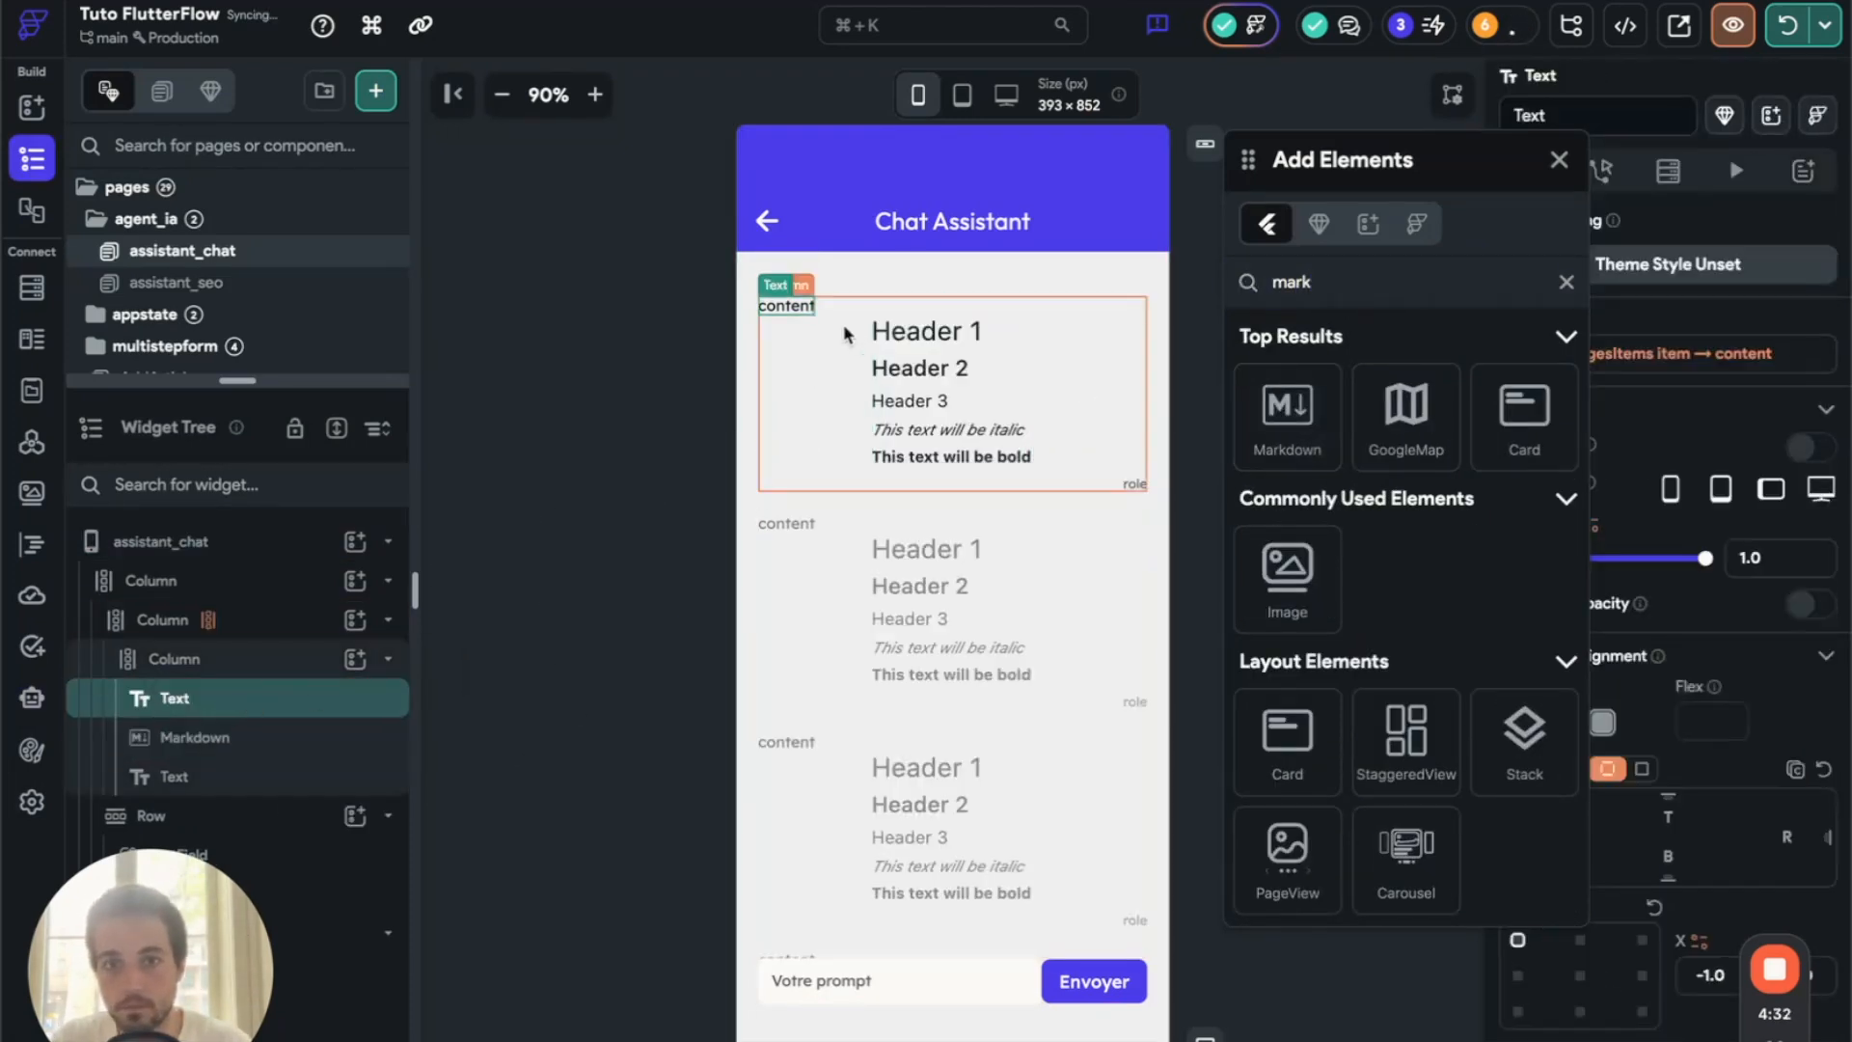
left_click(1559, 161)
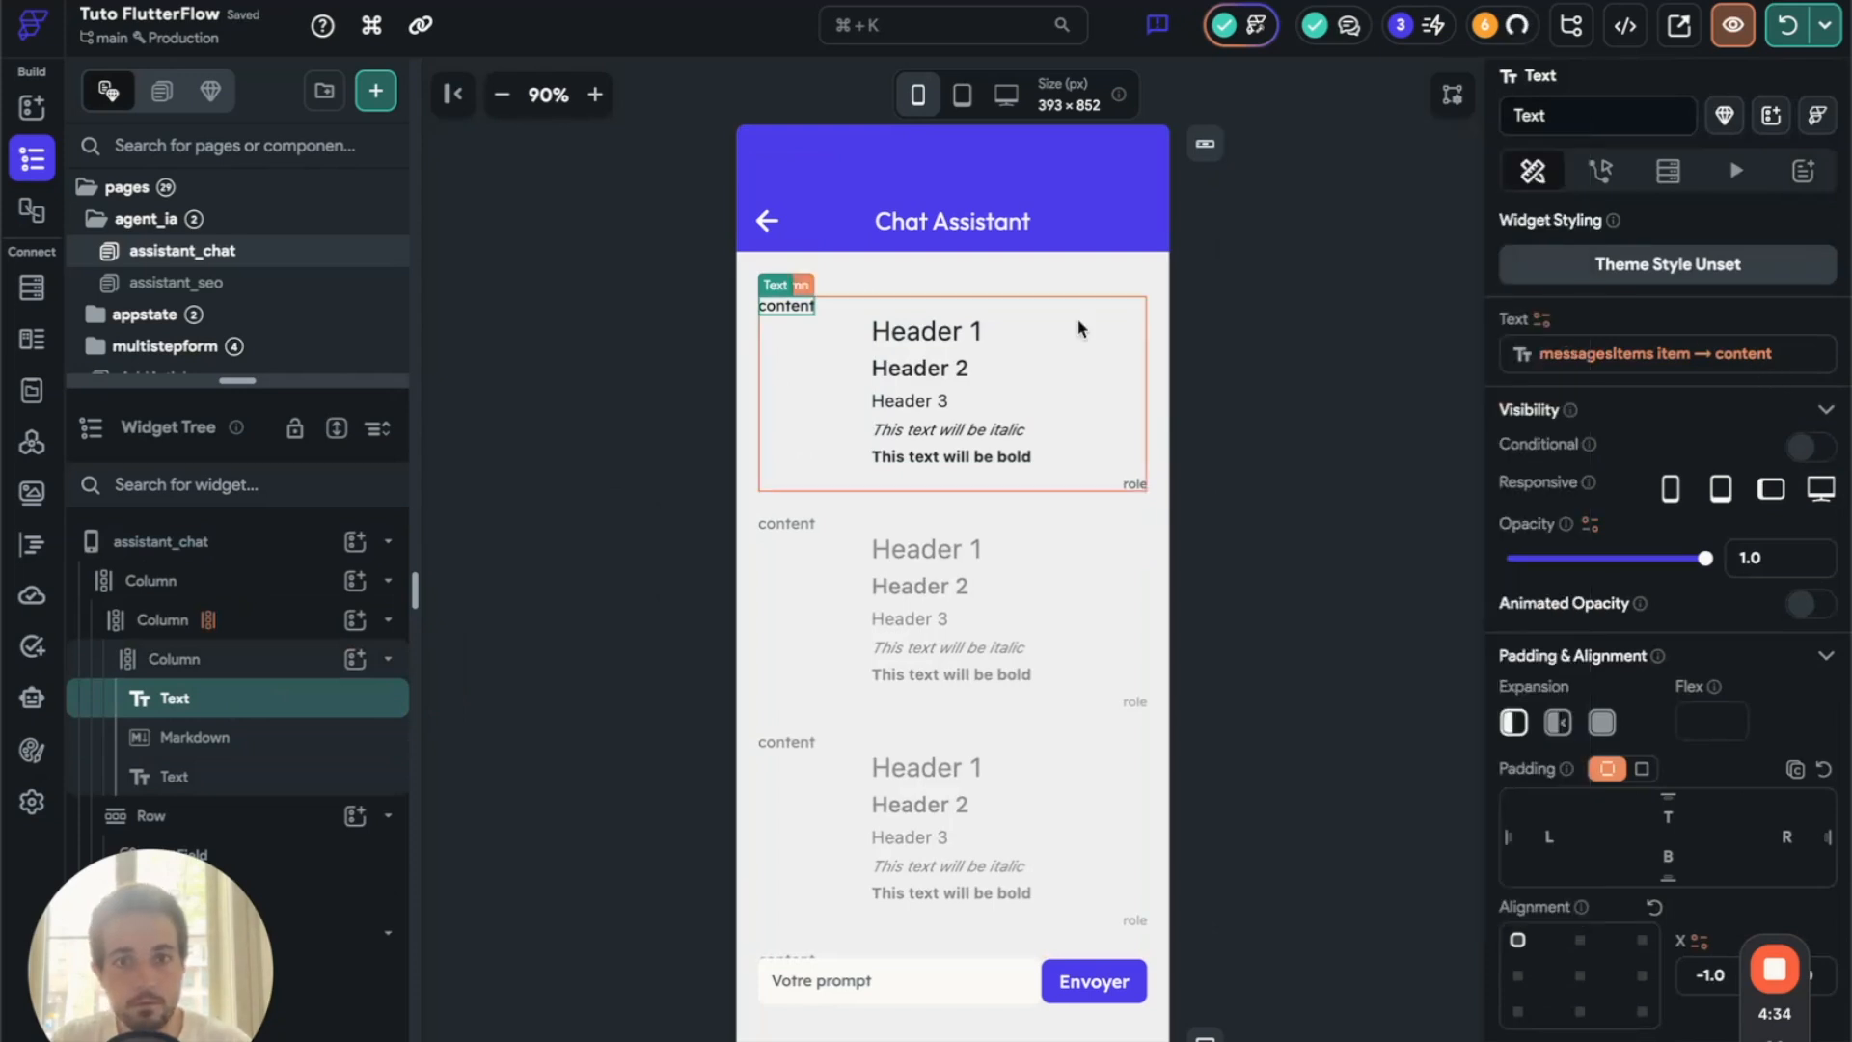
- Copy the content text's messagesItems item → content variable binding and delete that Text widget
left_click(994, 362)
left_click(1514, 535)
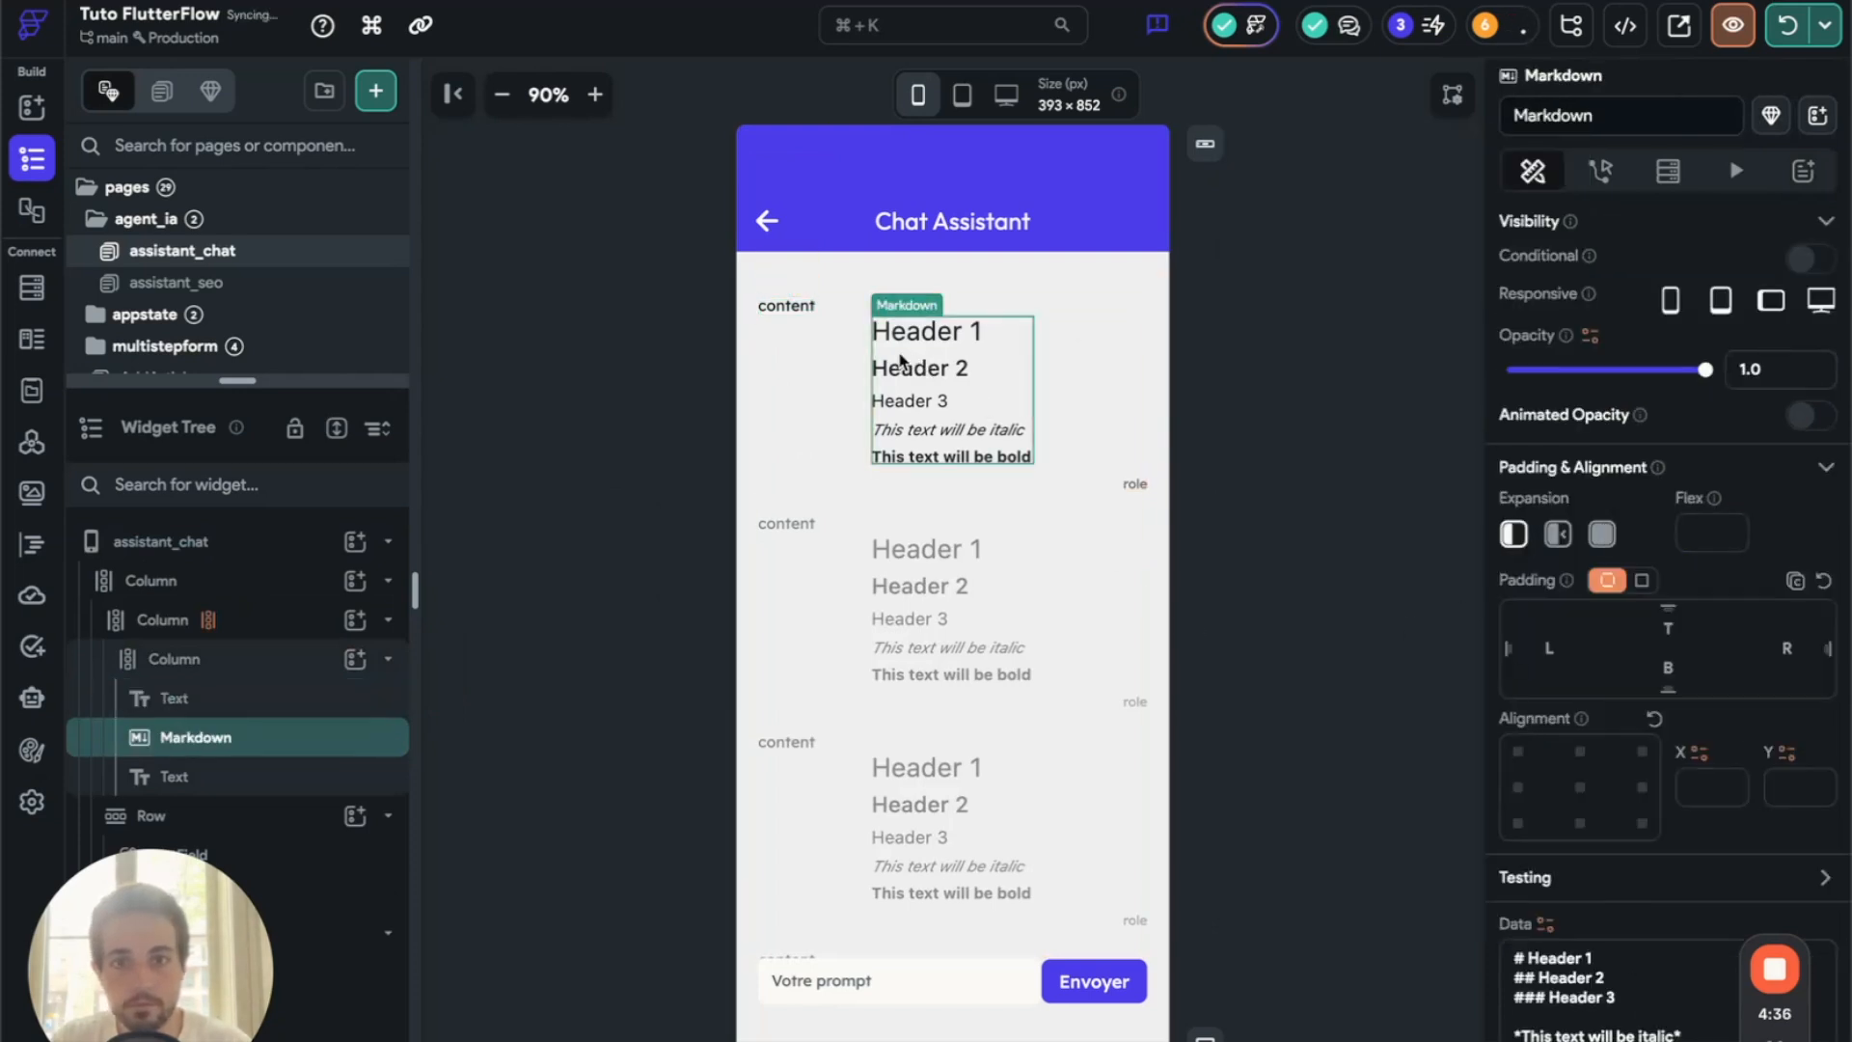
left_click(802, 309)
left_click(1666, 356)
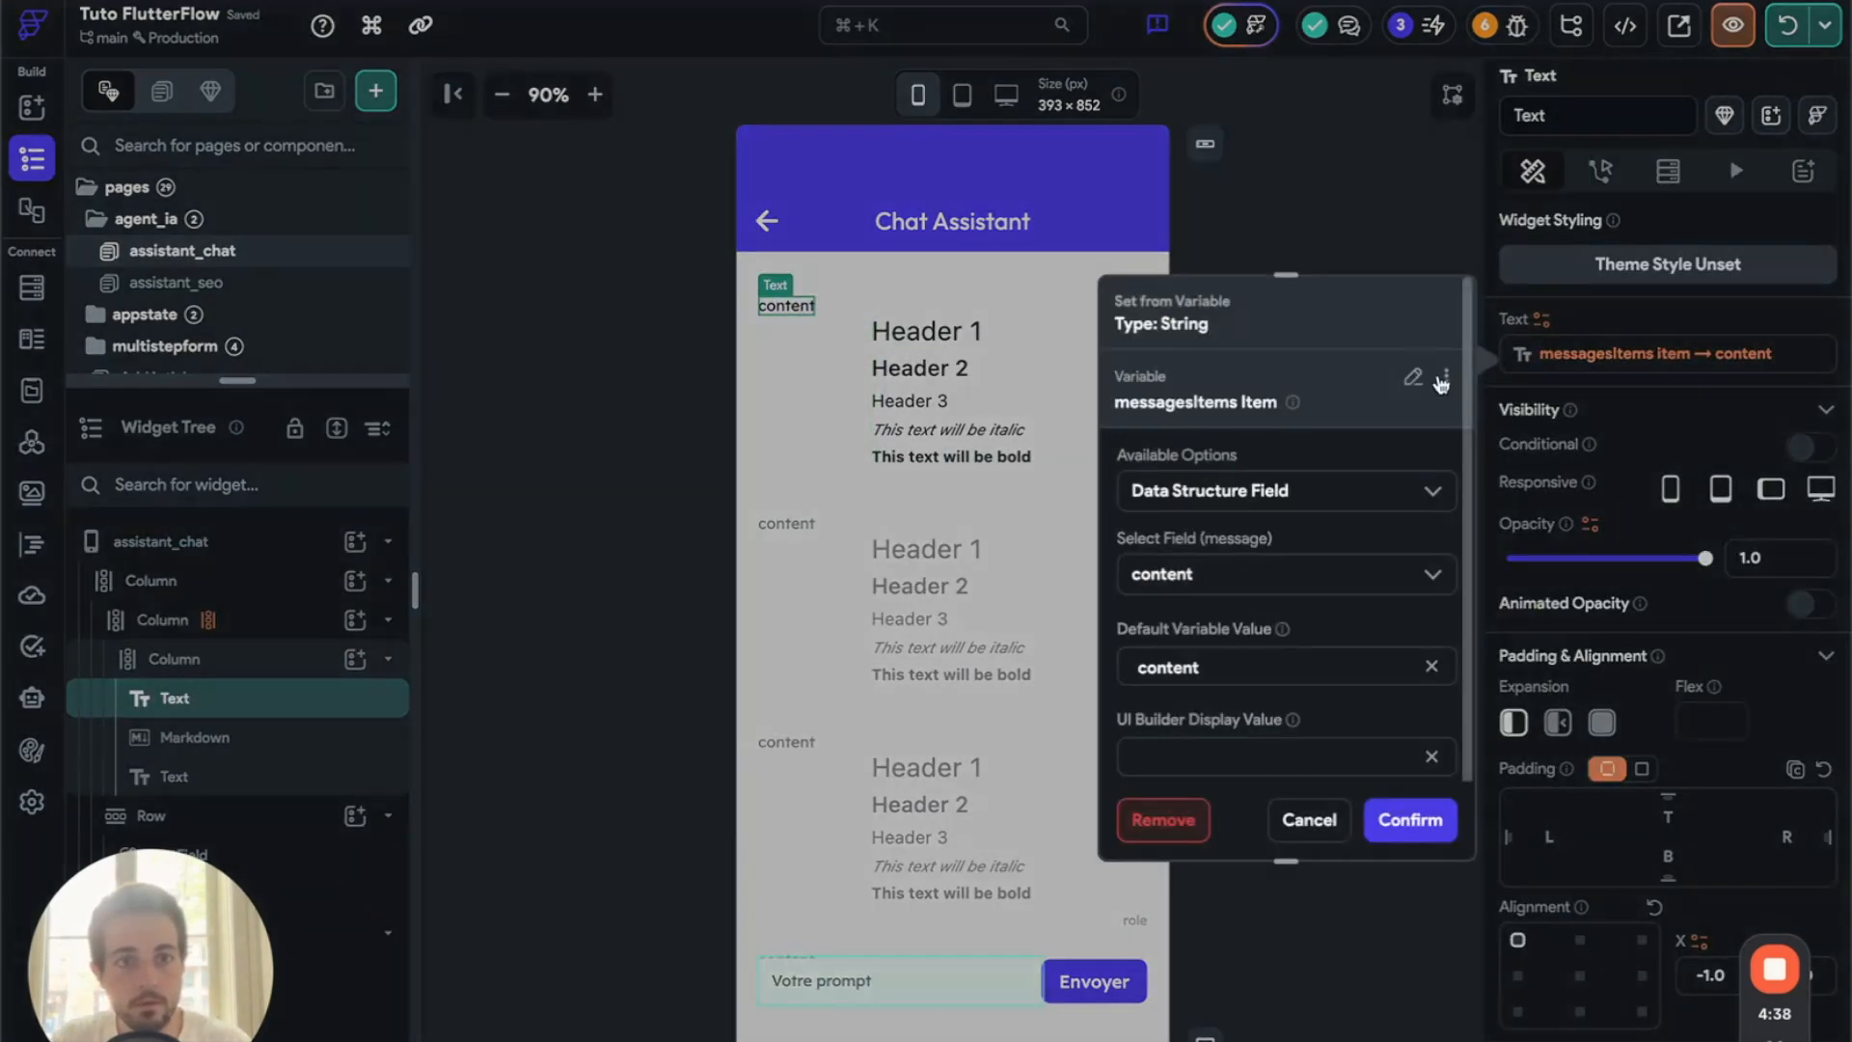
left_click(1447, 375)
left_click(1361, 427)
key("Escape")
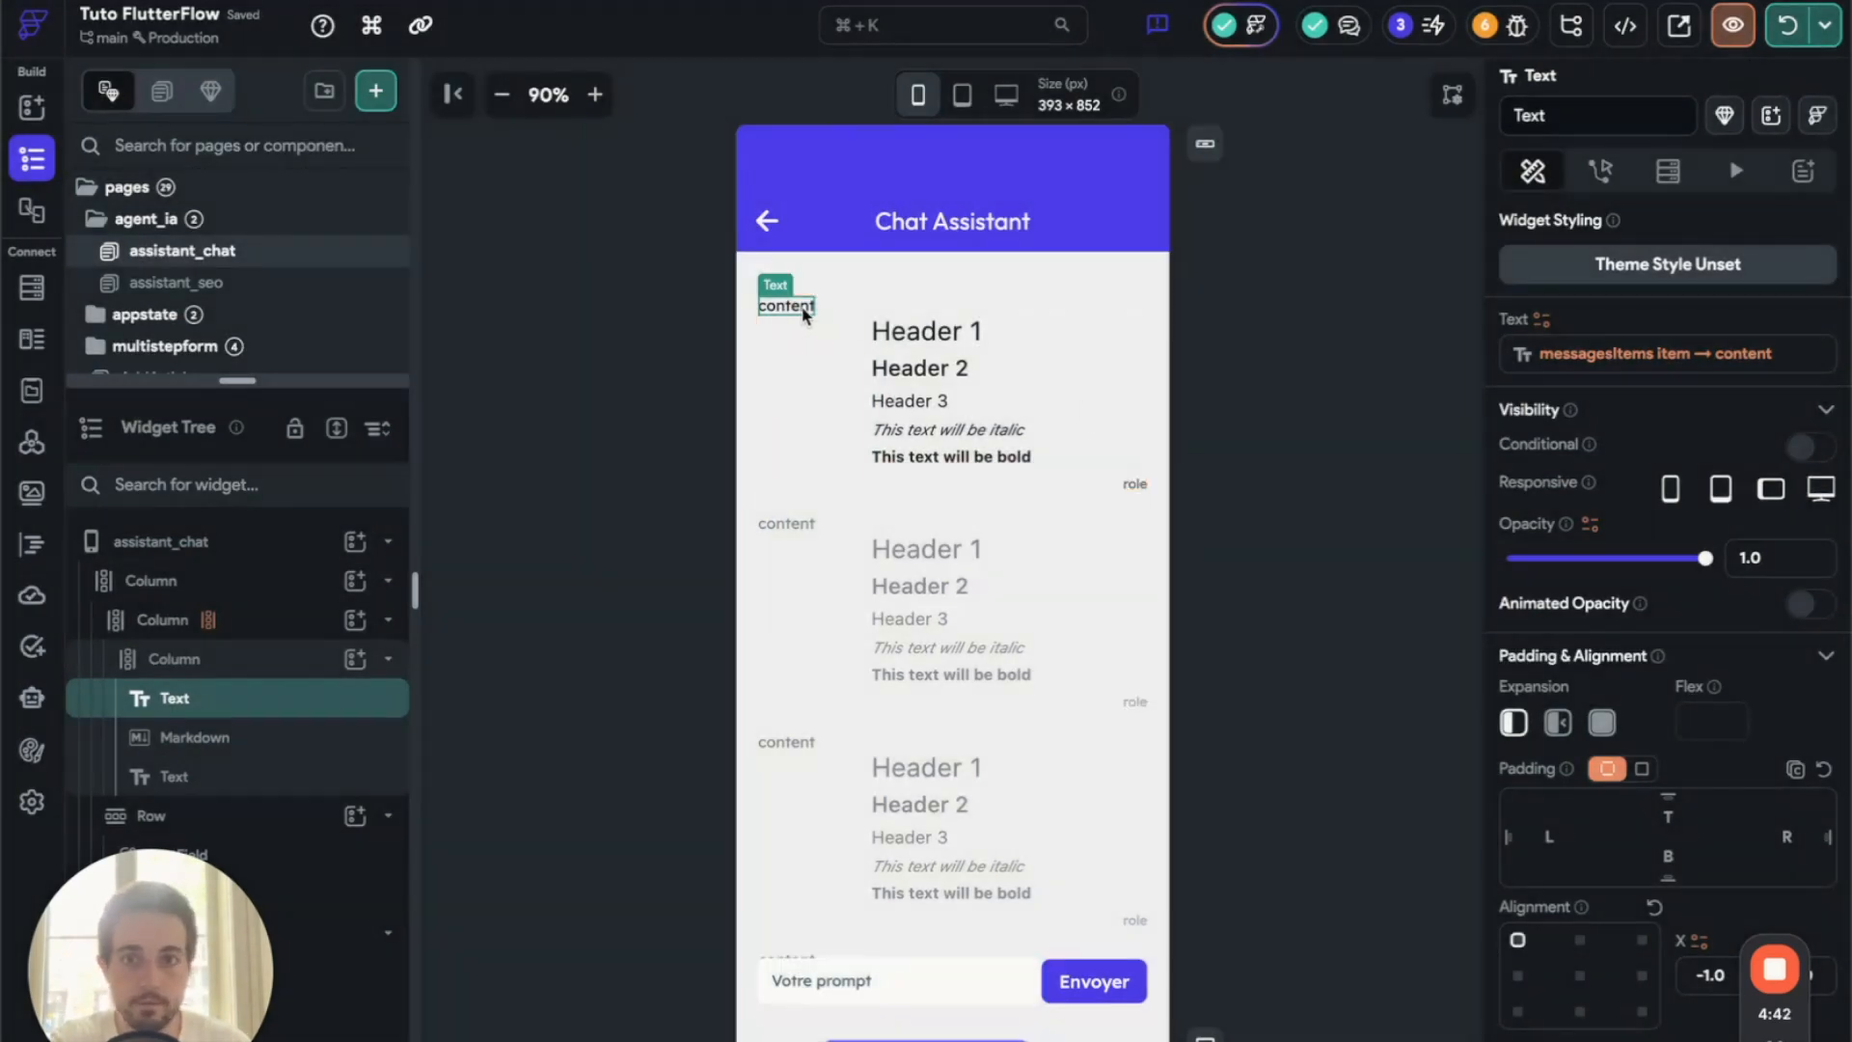
key("Delete")
- Bind the Markdown widget's data to the copied messagesItems item → content variable
left_click(911, 359)
scroll(1646, 727, "down", 3)
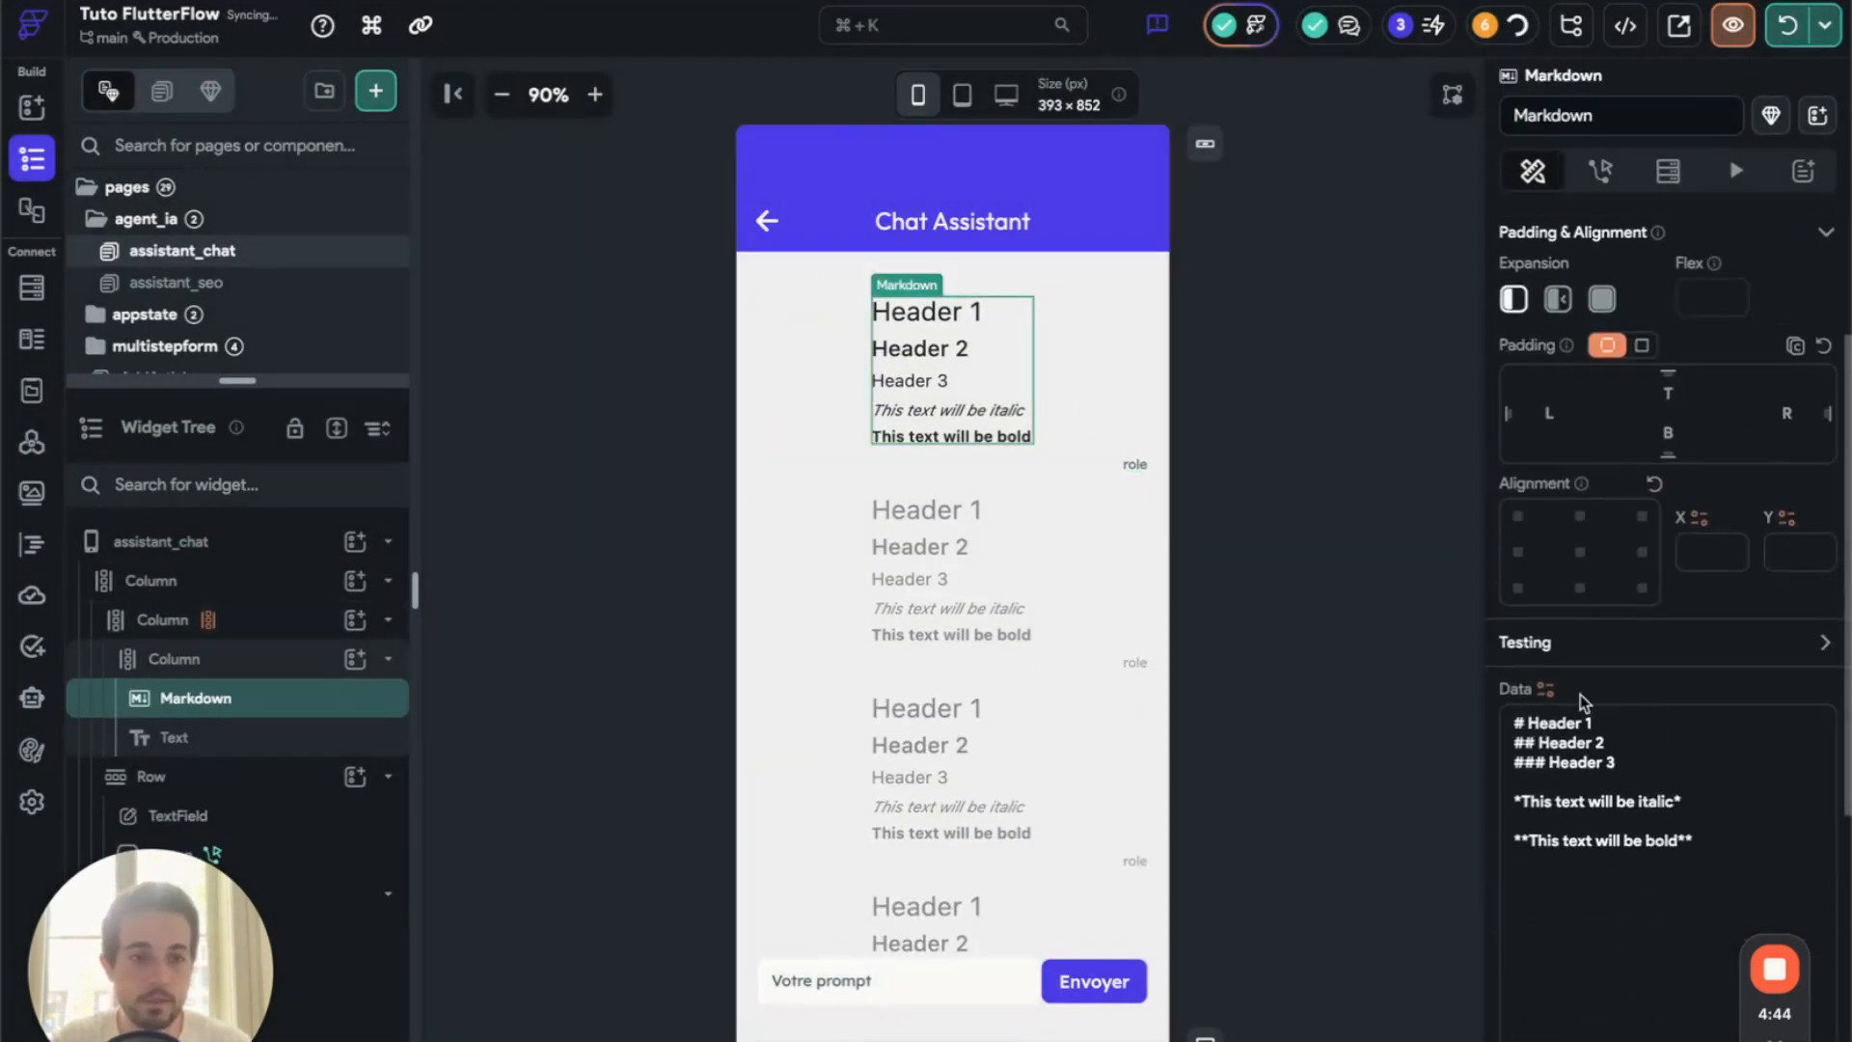
left_click(1546, 689)
left_click(1407, 558)
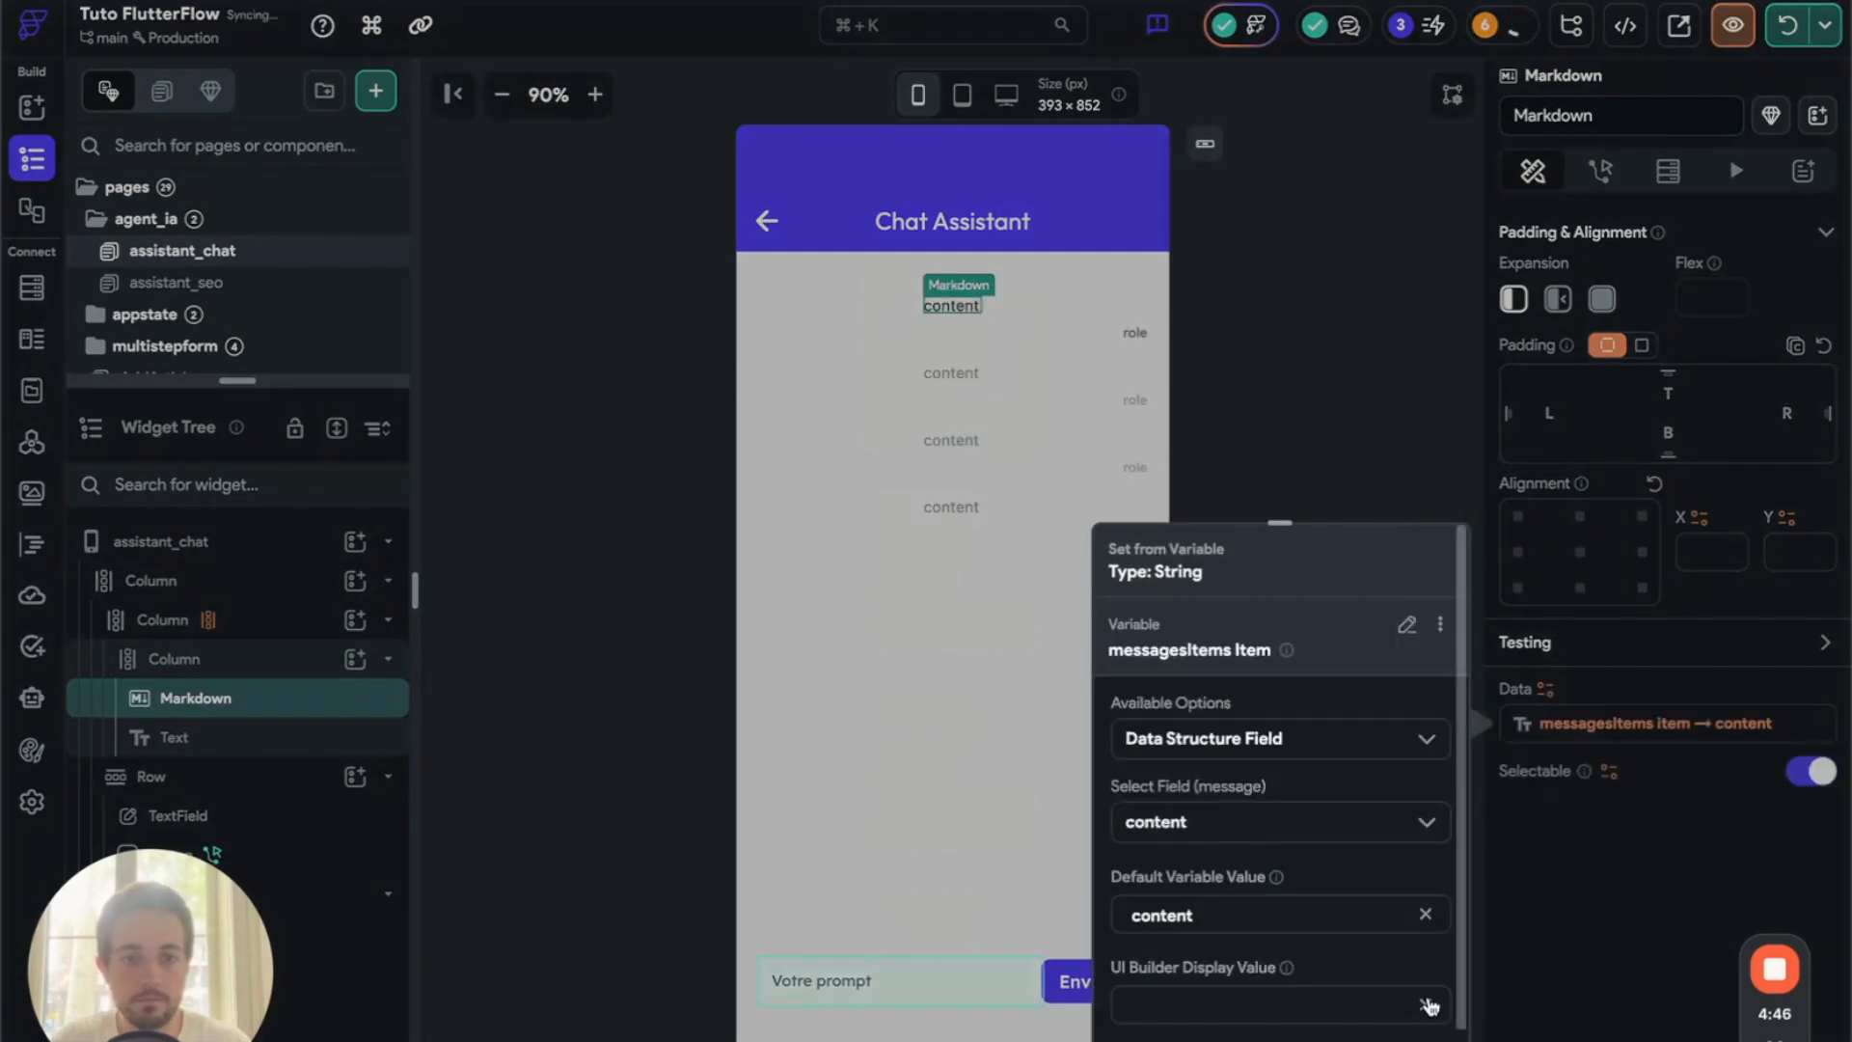
left_click(952, 309)
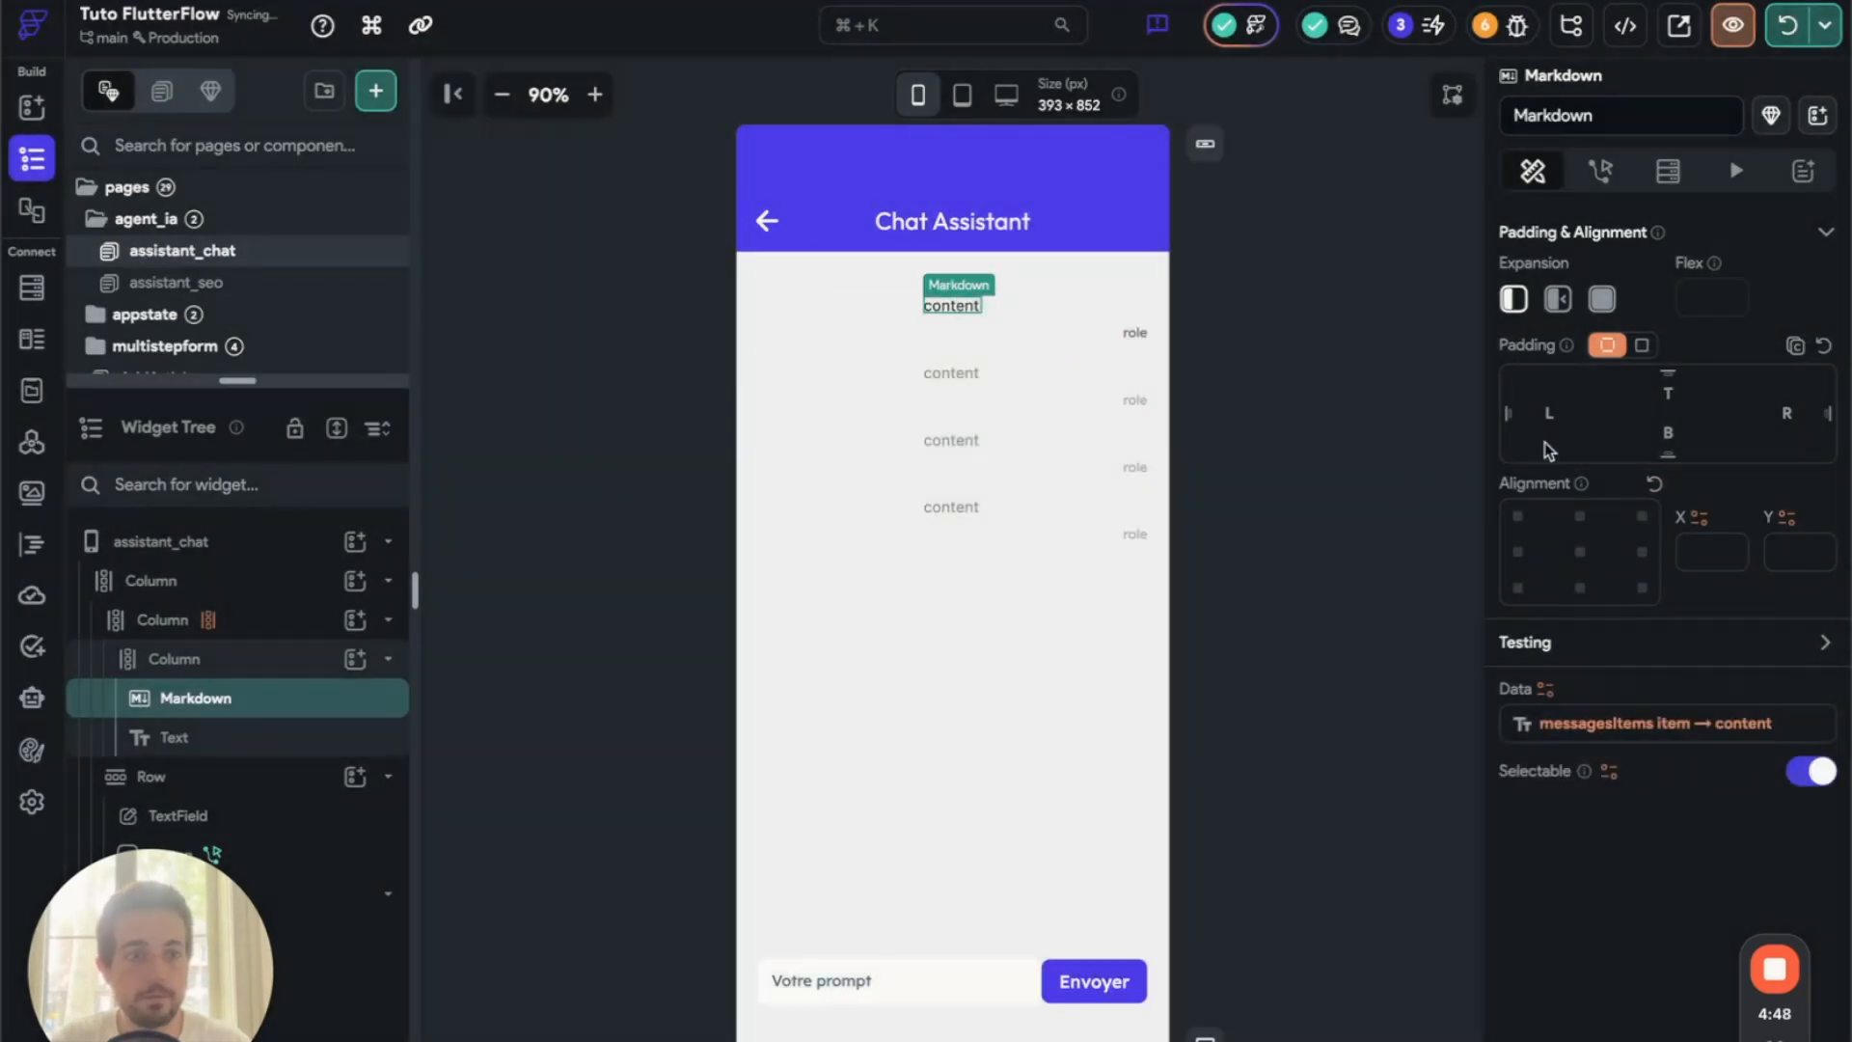
- Restart the running app on the iPhone 15 Pro, switch to the simulator and open the Chat Assistant page
left_click(1825, 29)
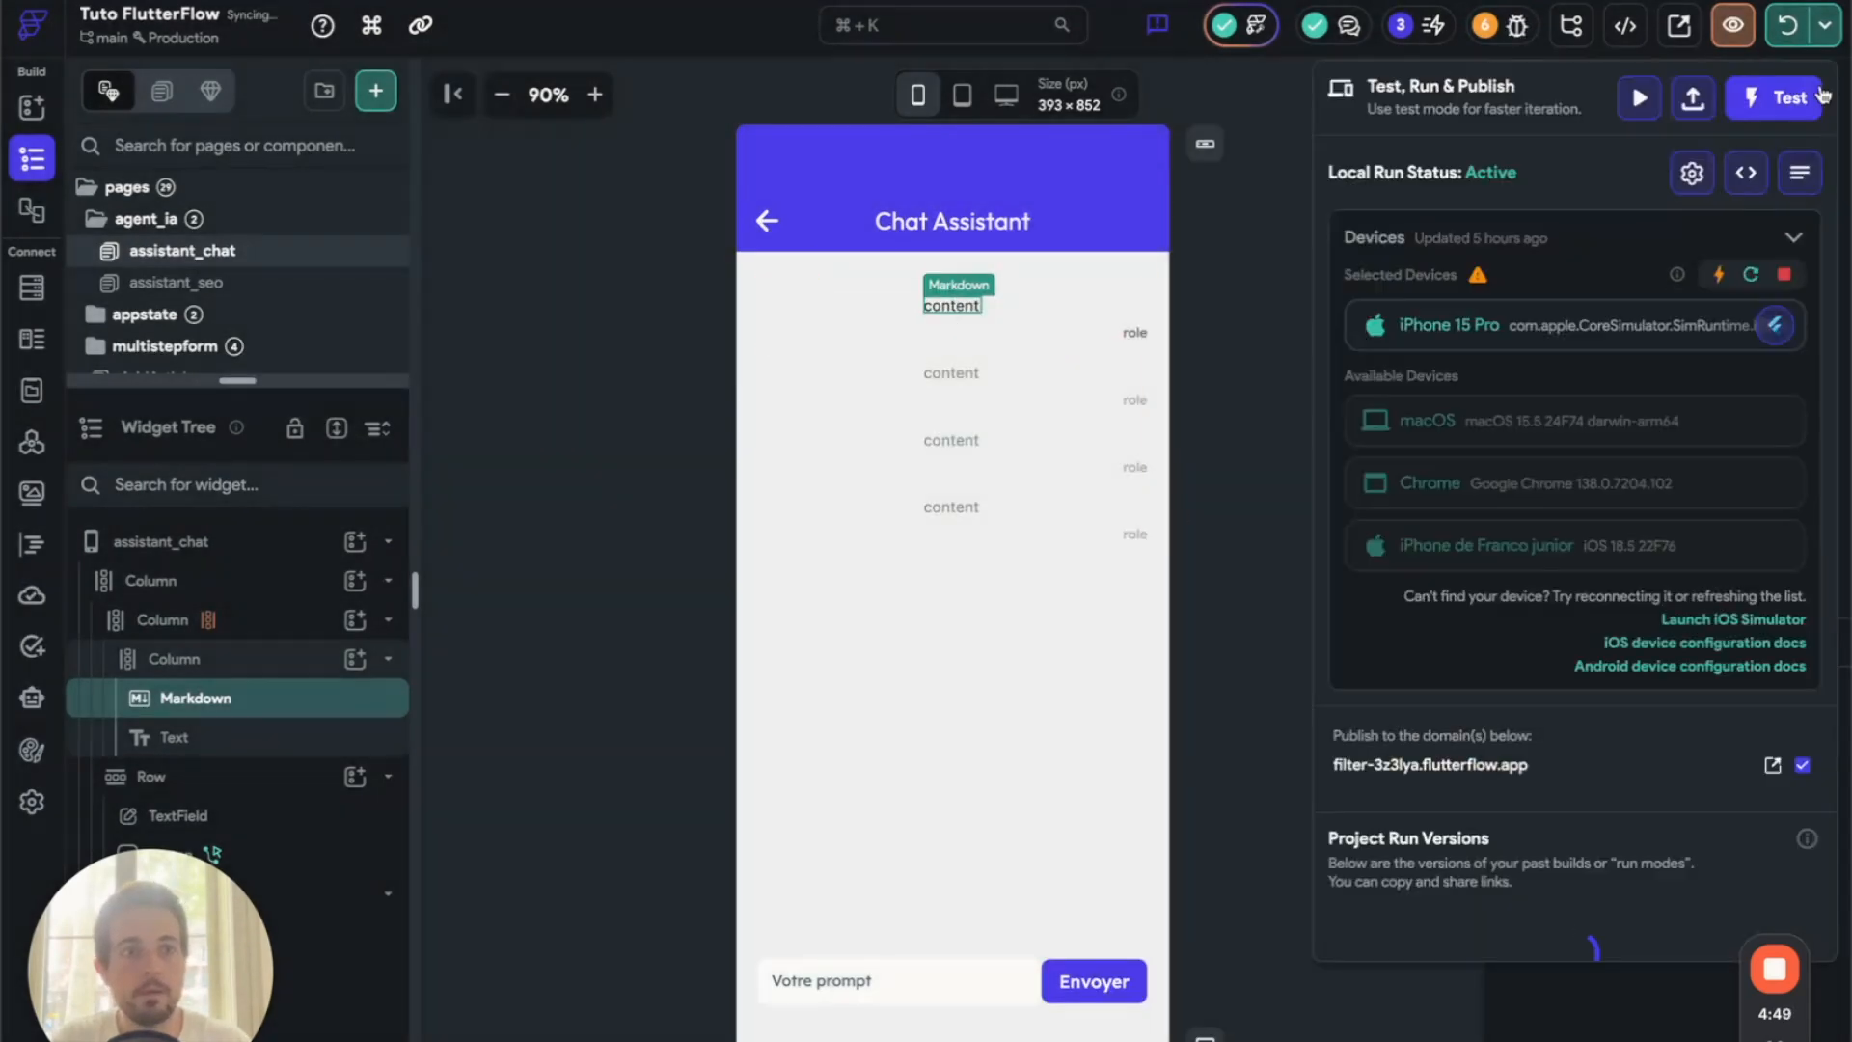
left_click(1752, 277)
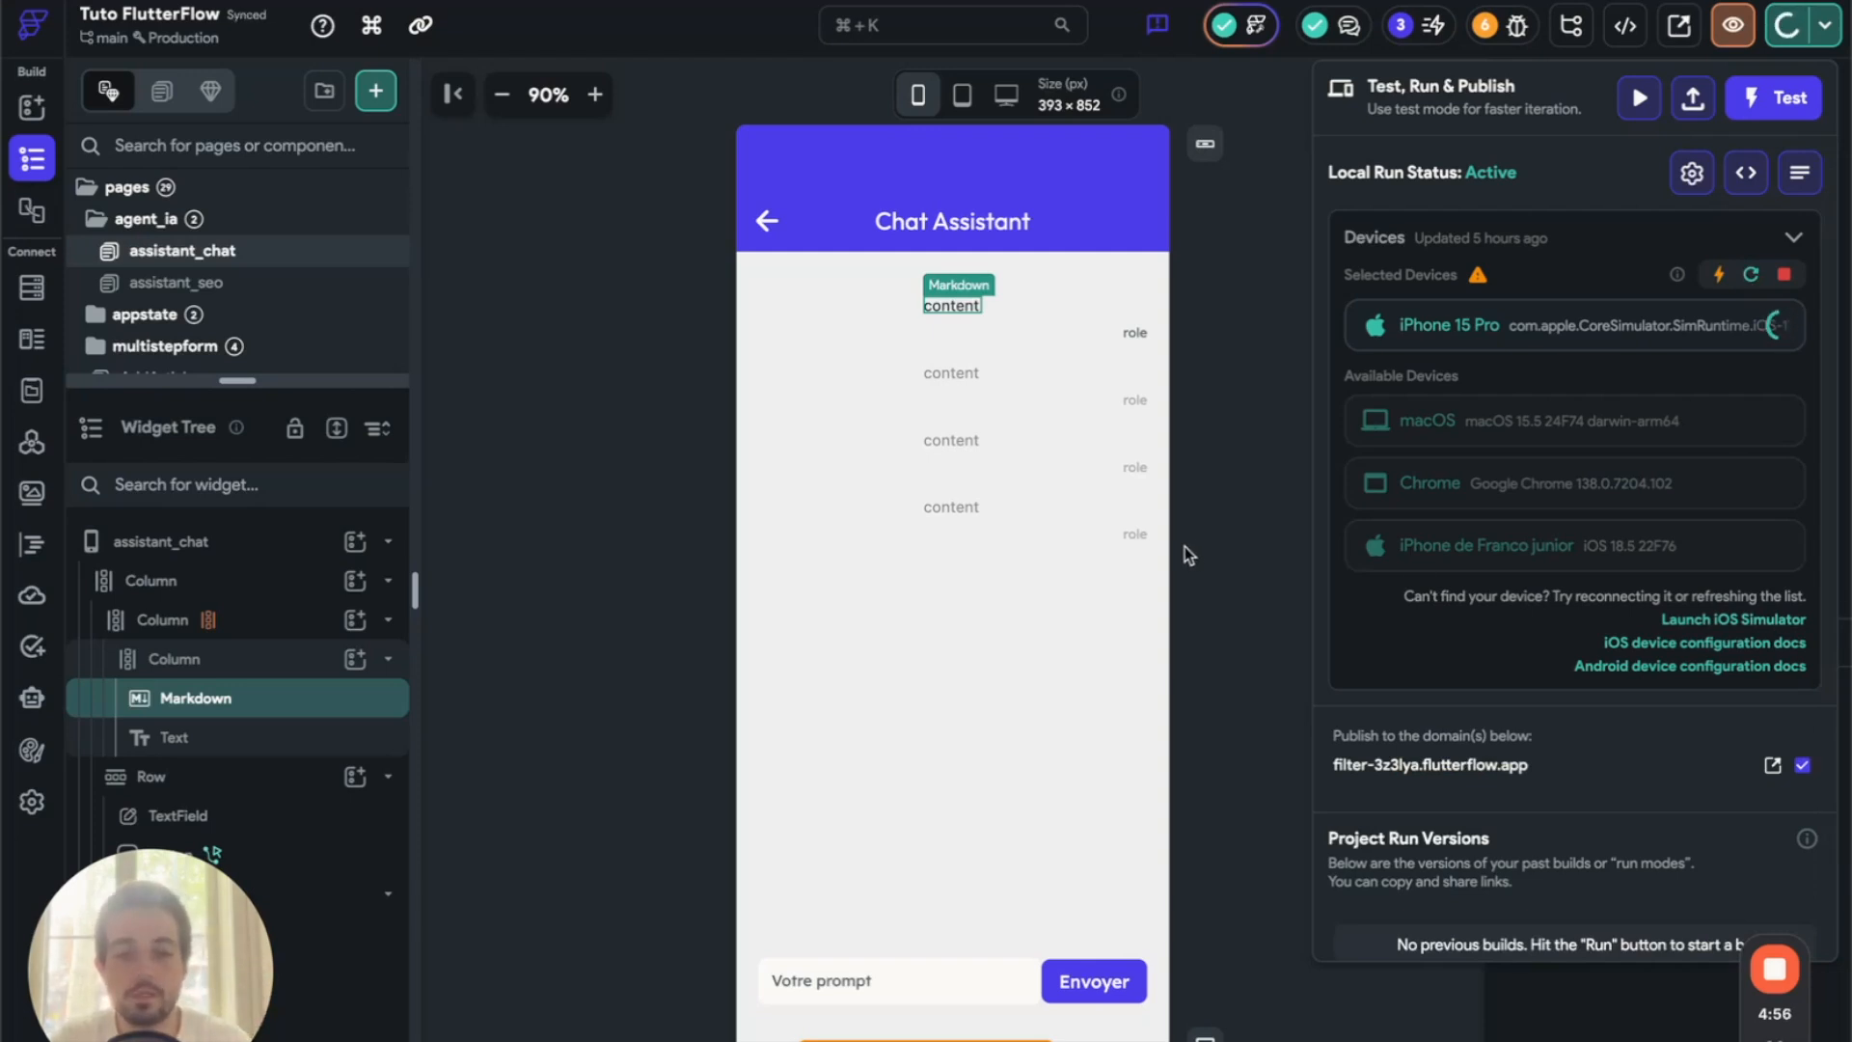
left_click(1254, 530)
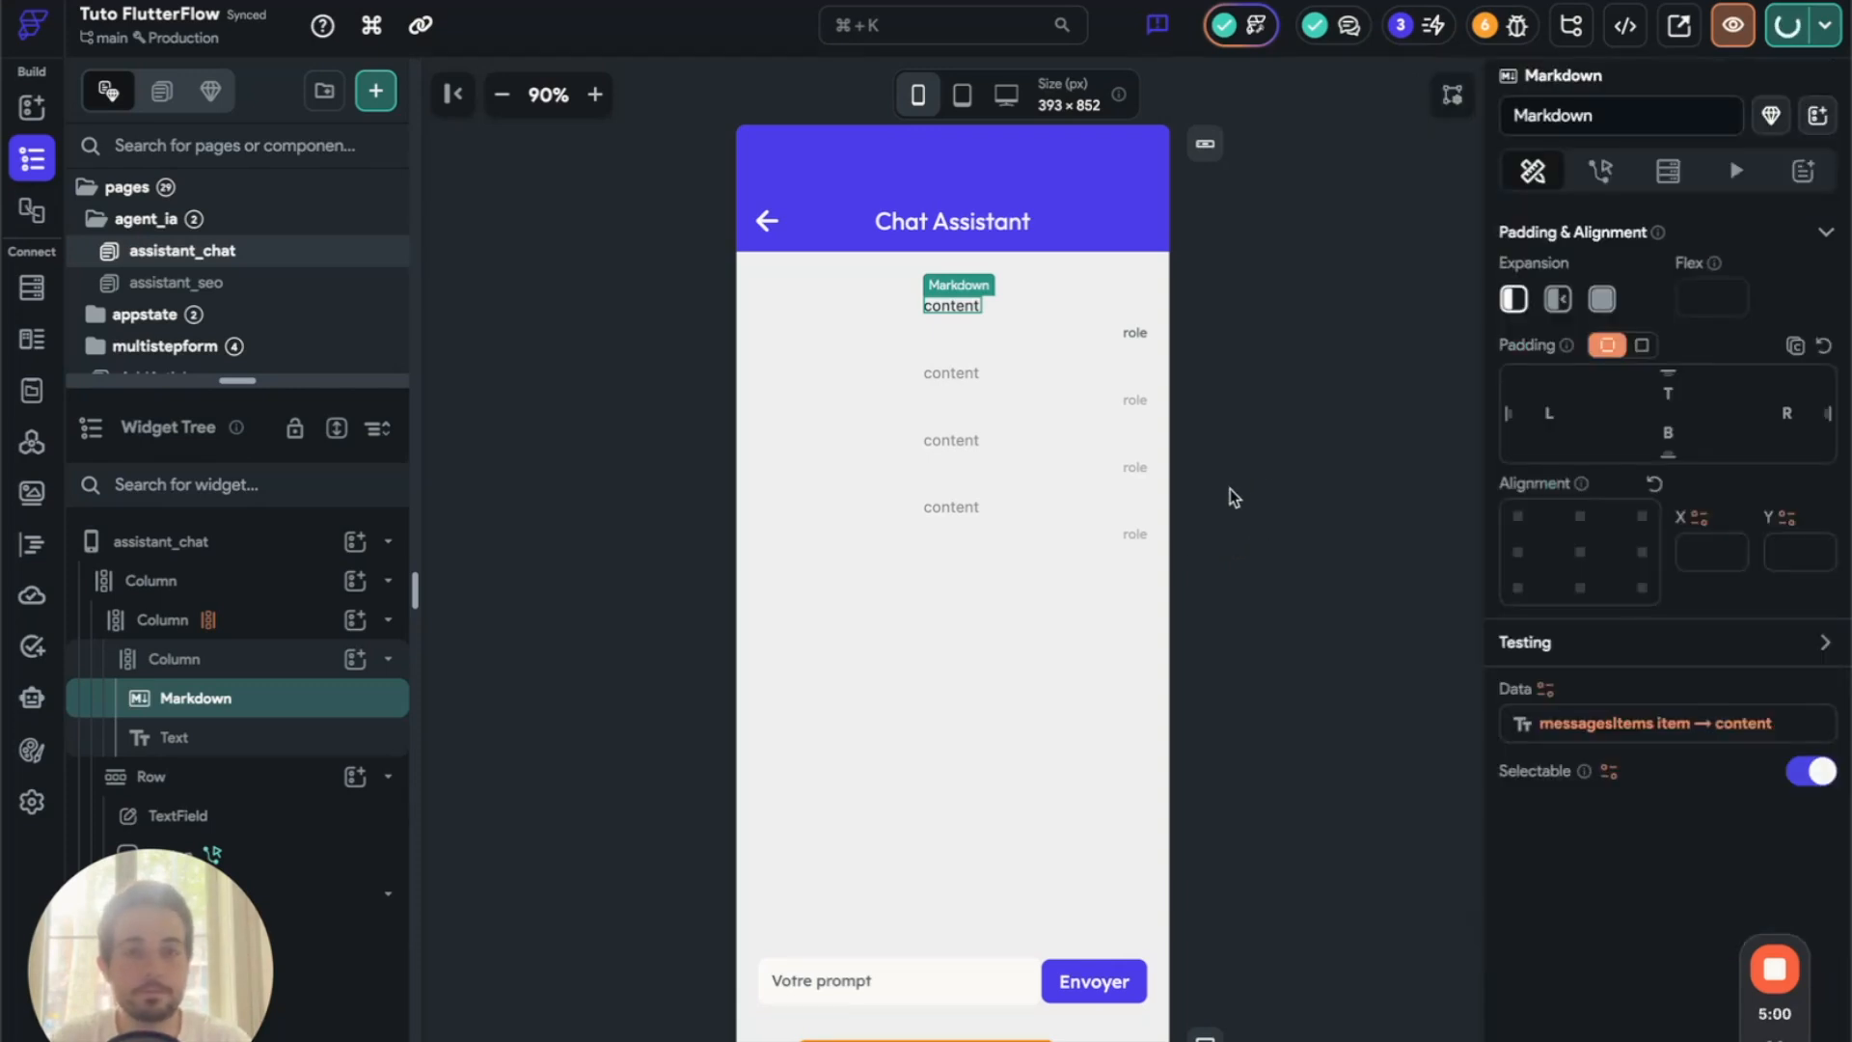
key("ctrl+Up")
left_click(1694, 321)
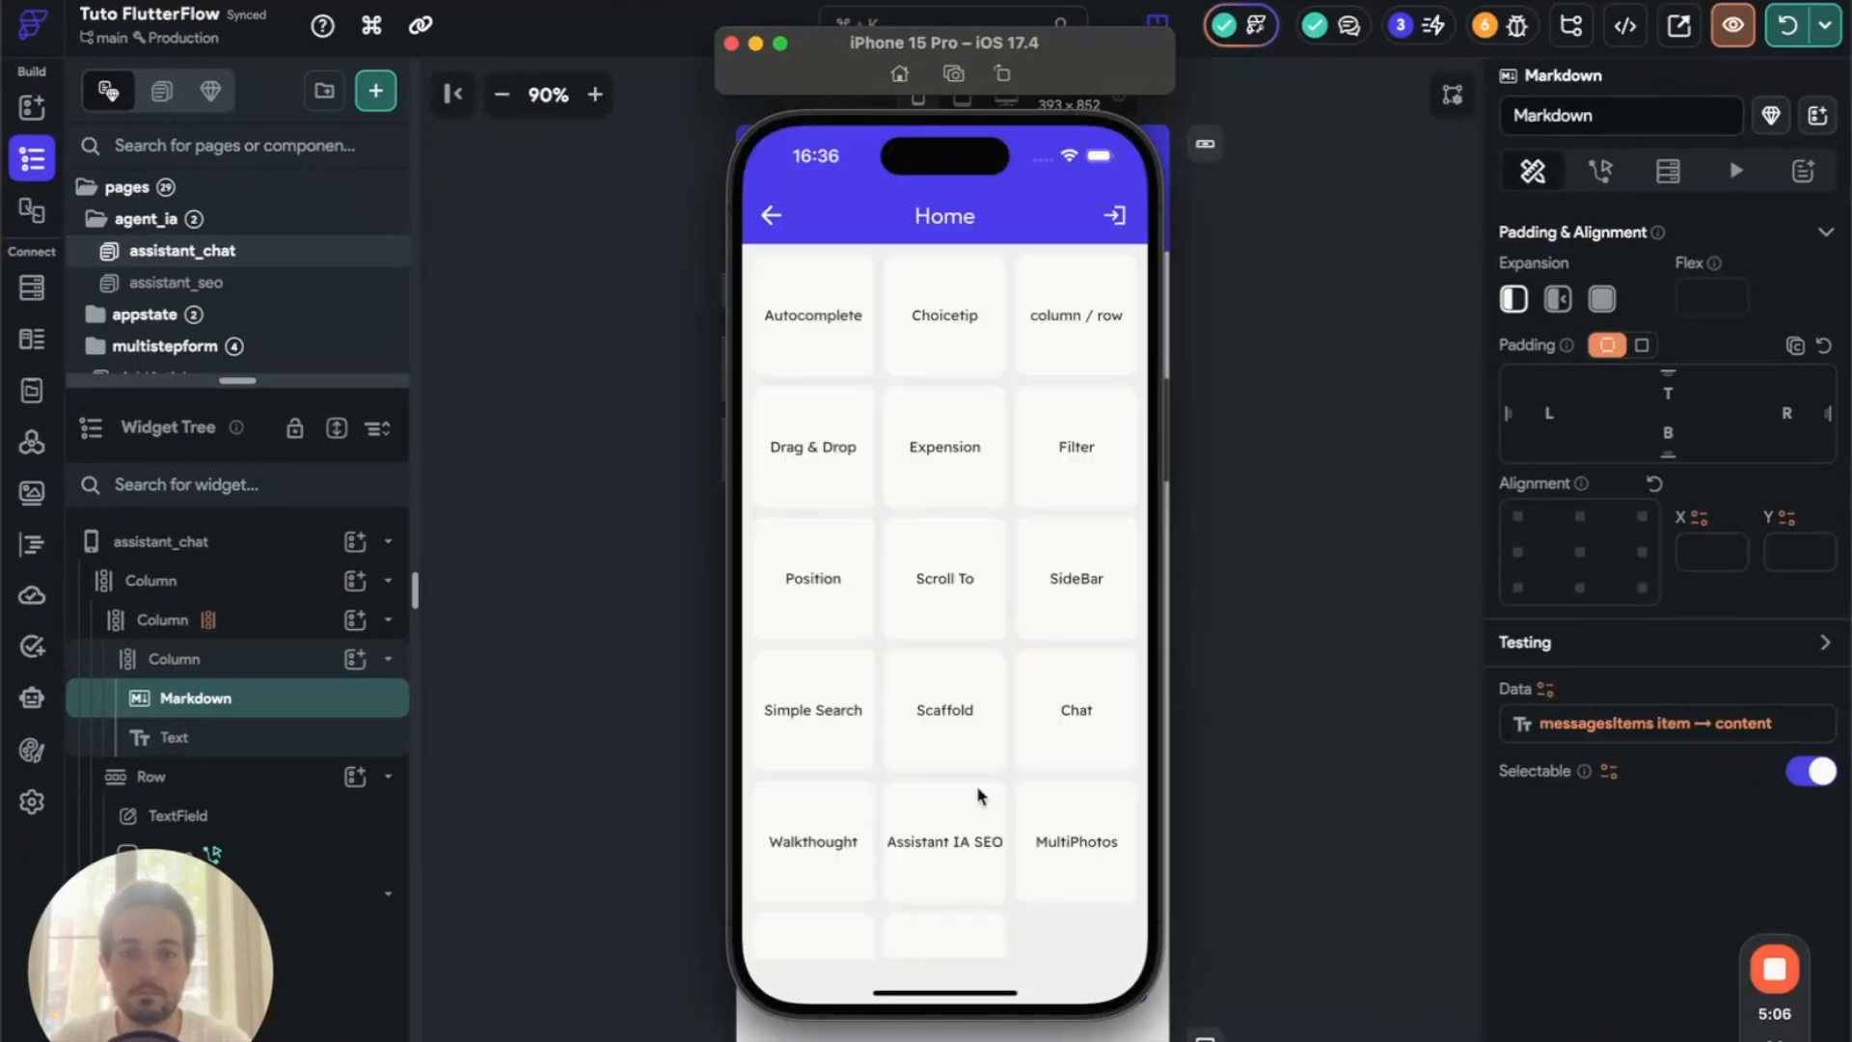
scroll(975, 790, "down", 3)
left_click(959, 898)
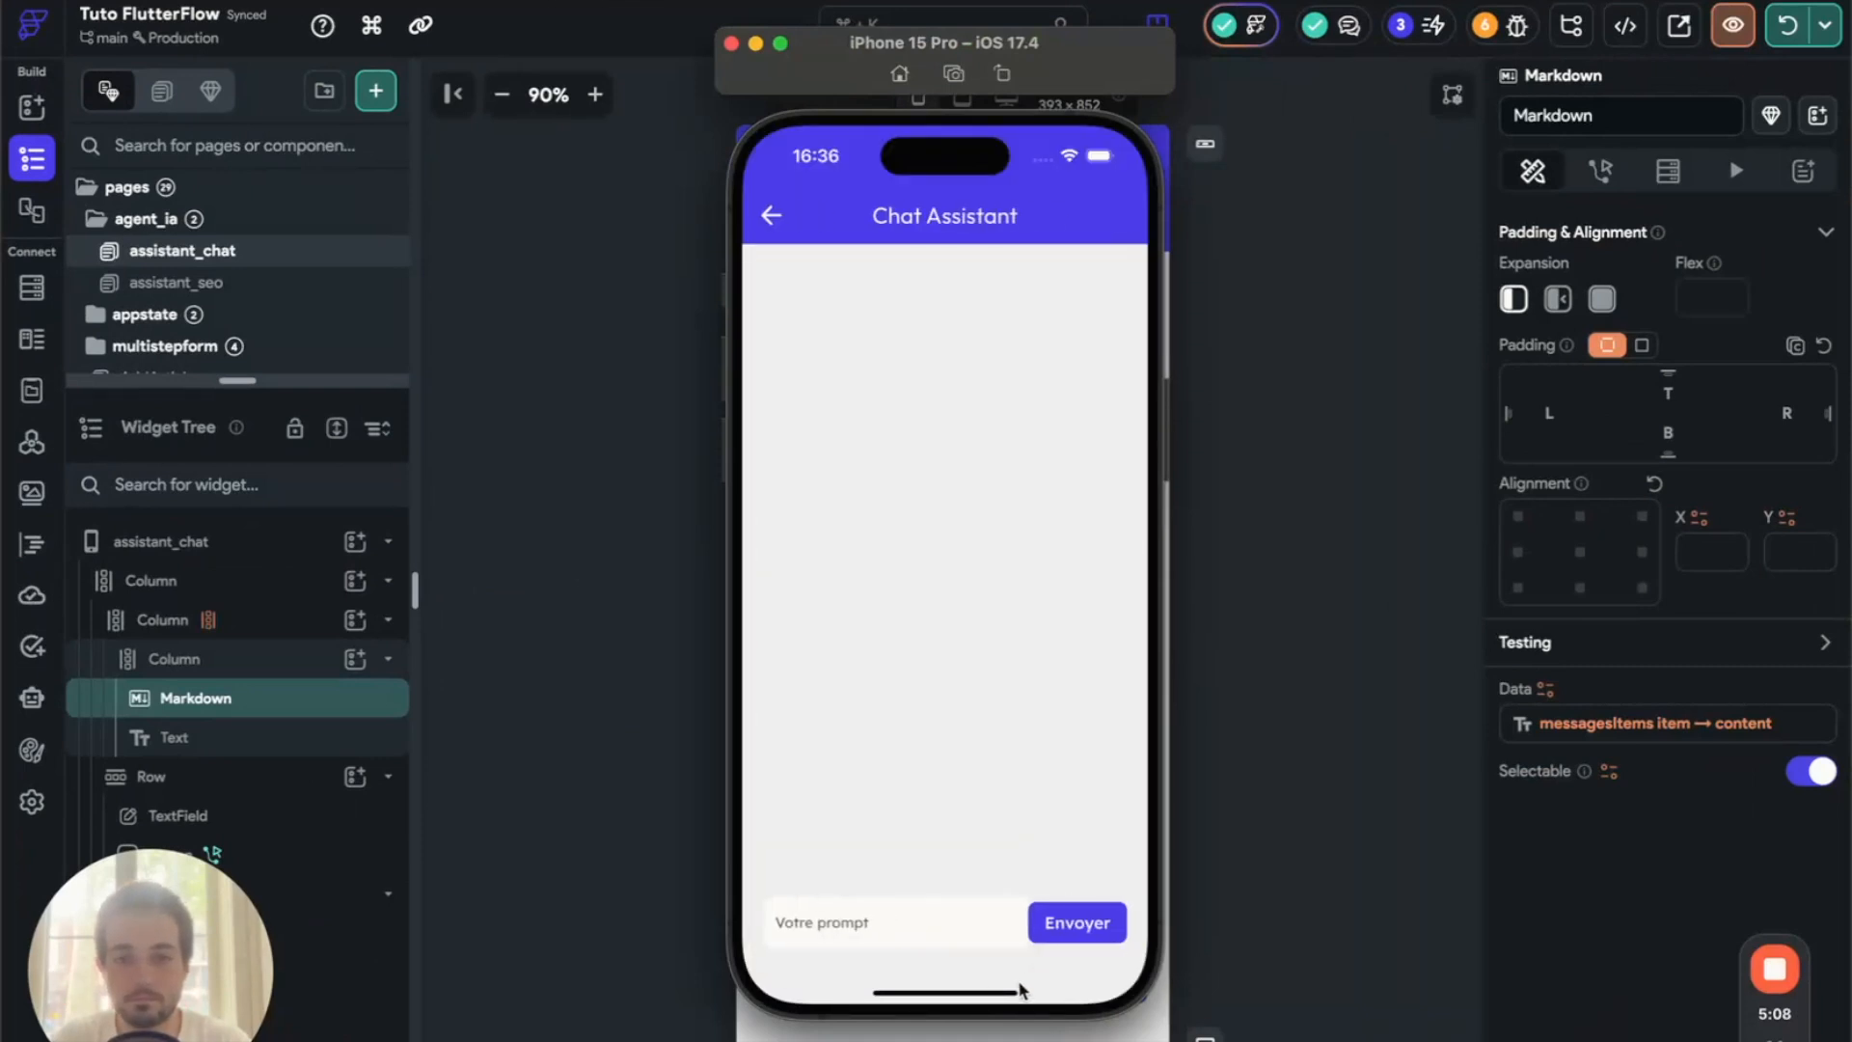
- Send the prompt "Comment créer une page sur flutterflow ?" in the simulated chat and read through the Markdown reply
type("Ci")
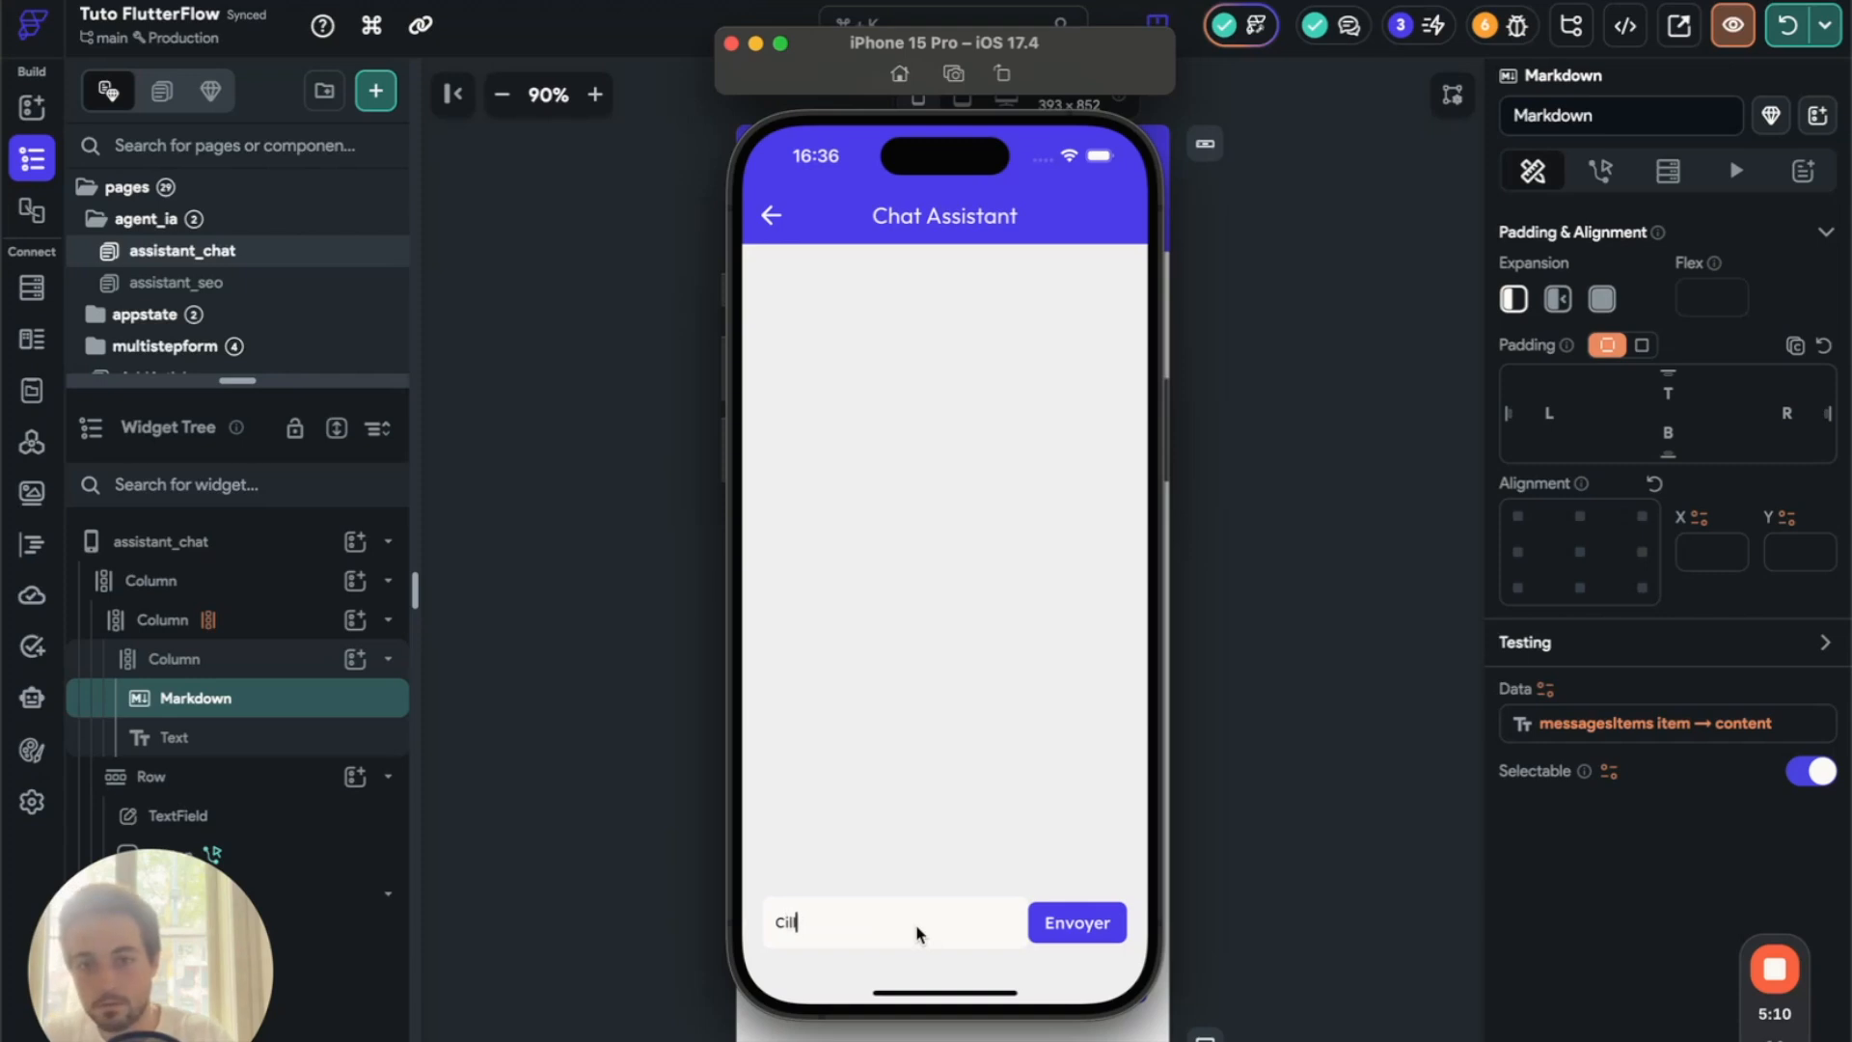
key("BackSpace")
type("omment créer yb")
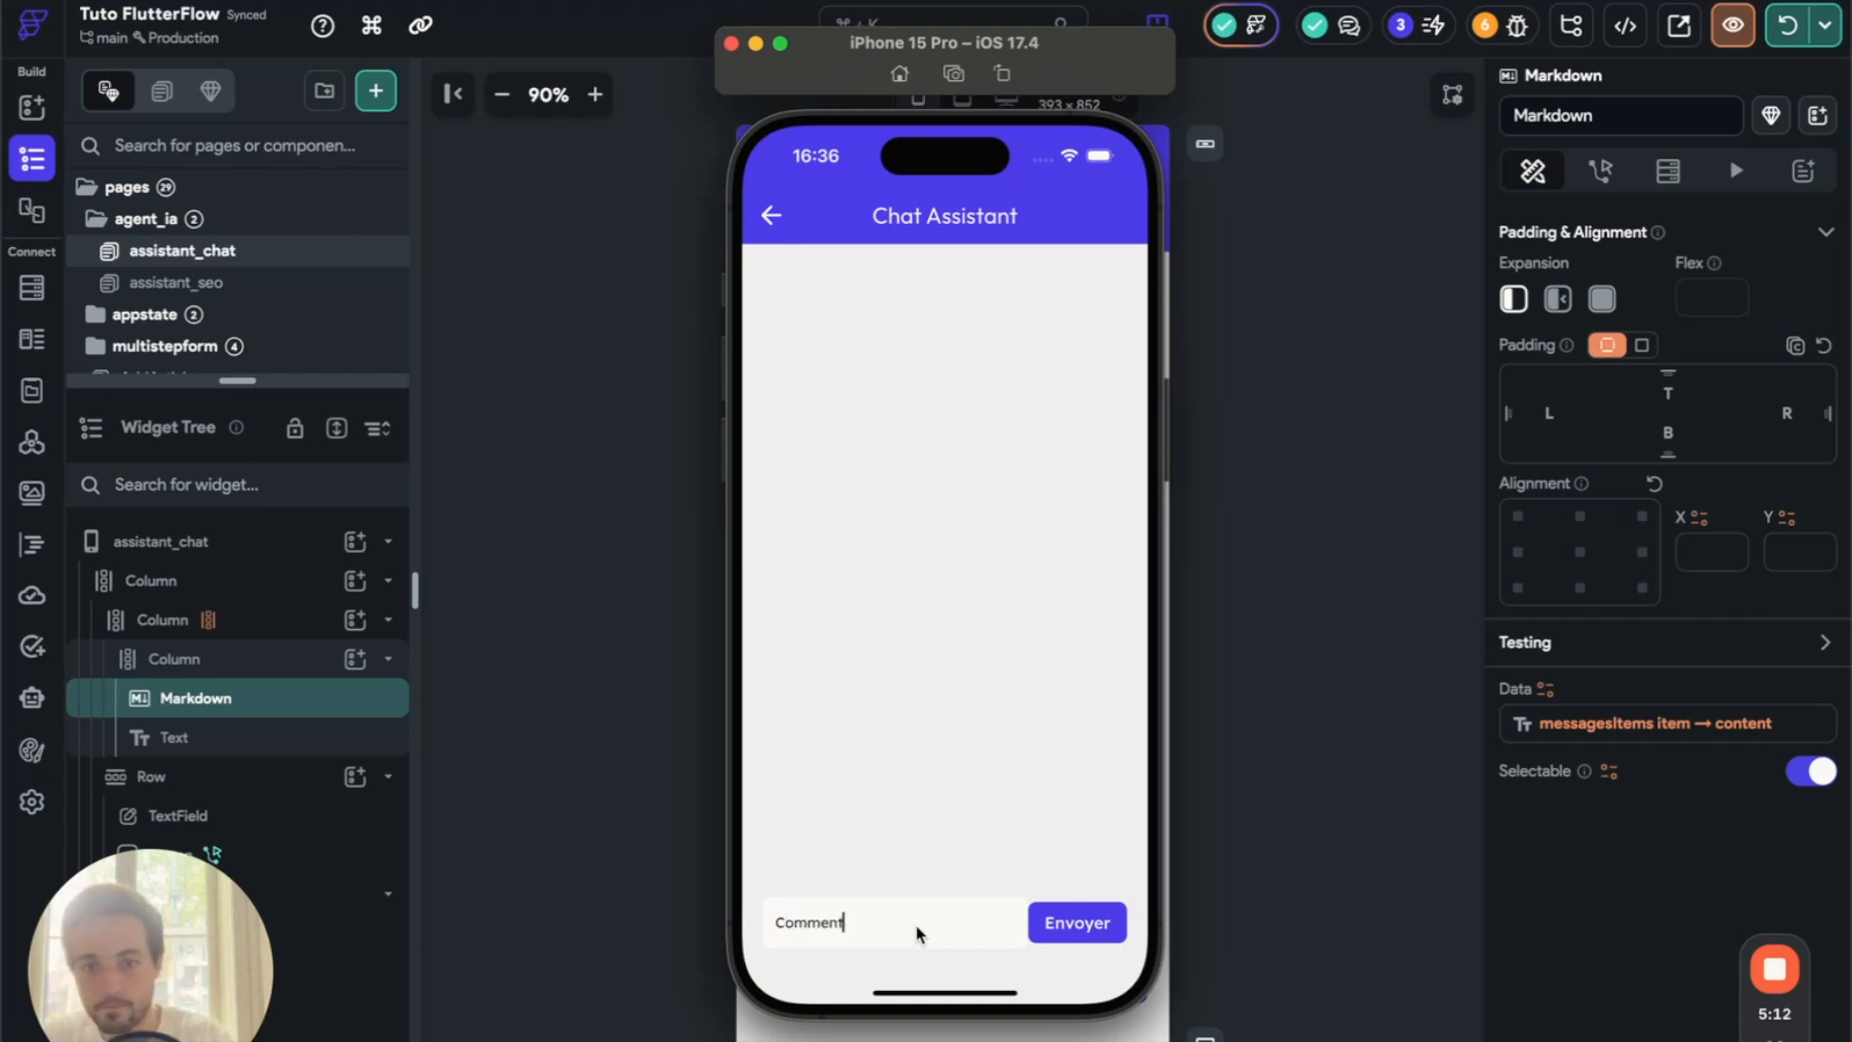
key("BackSpace")
key("BackSpace")
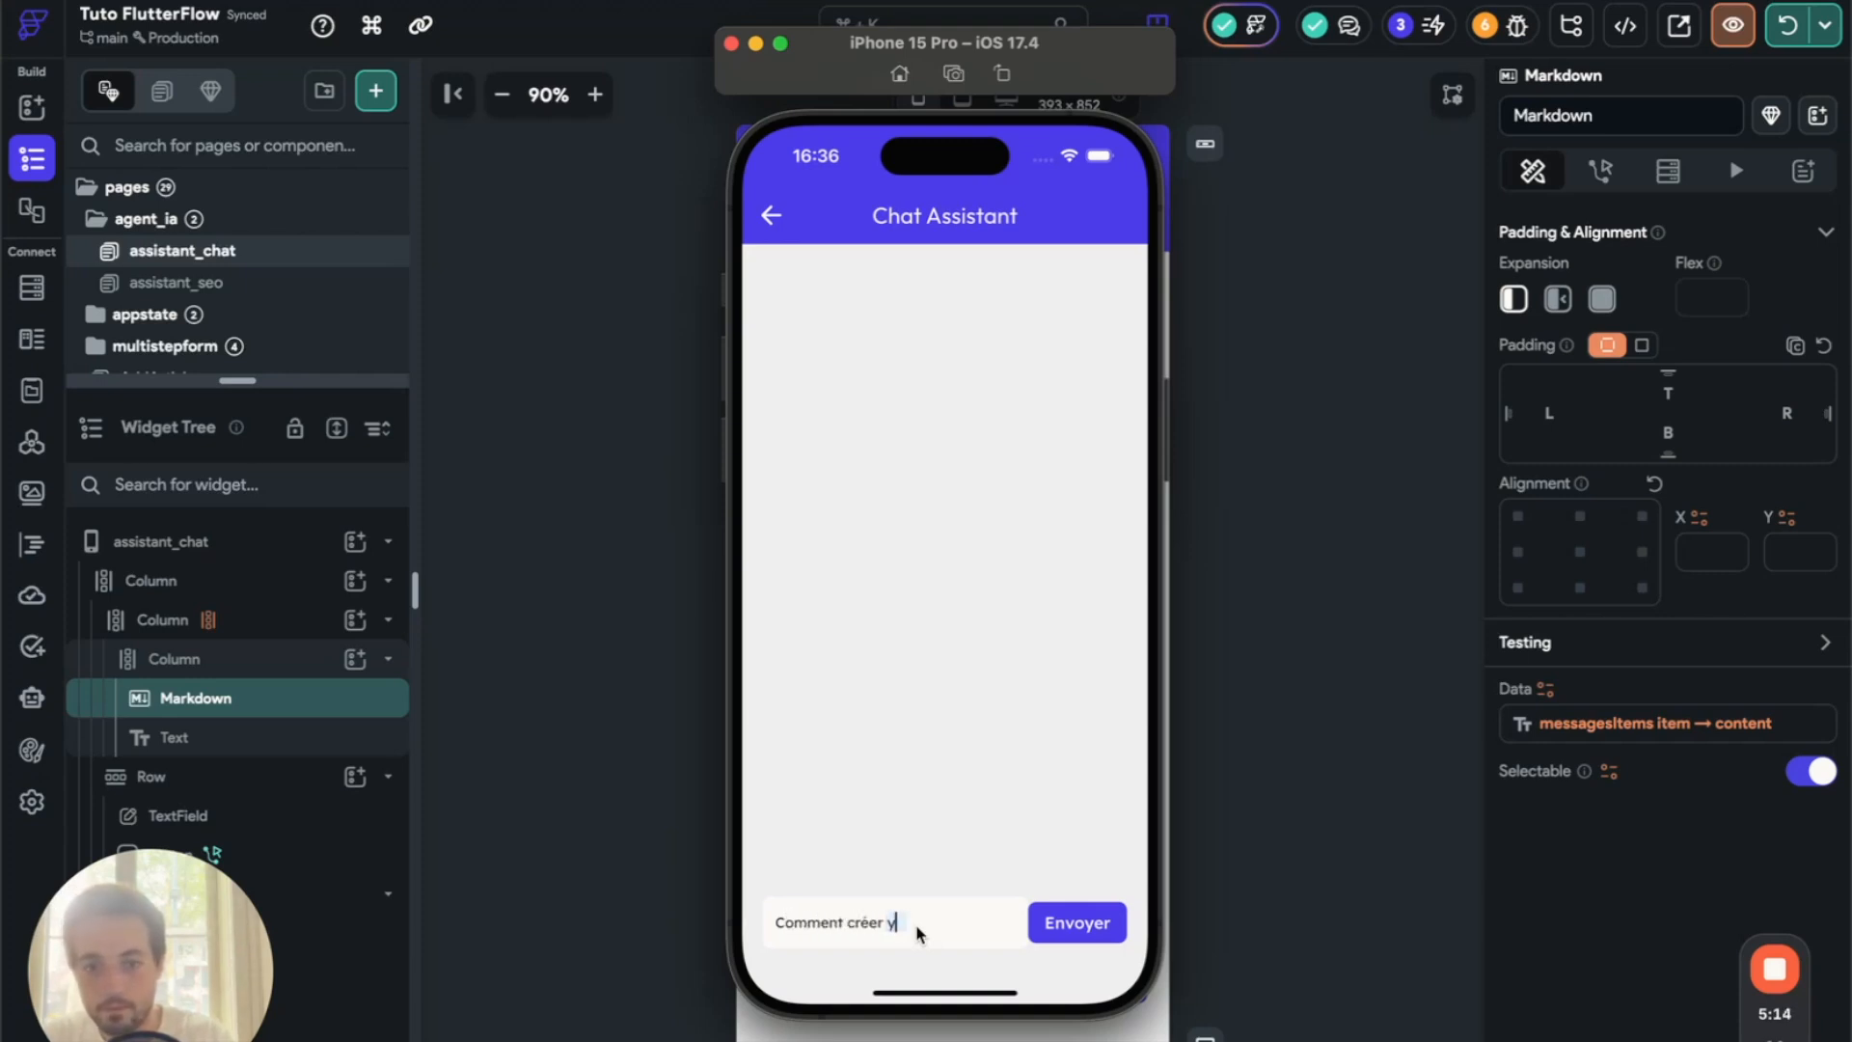
type("une page sur flutter")
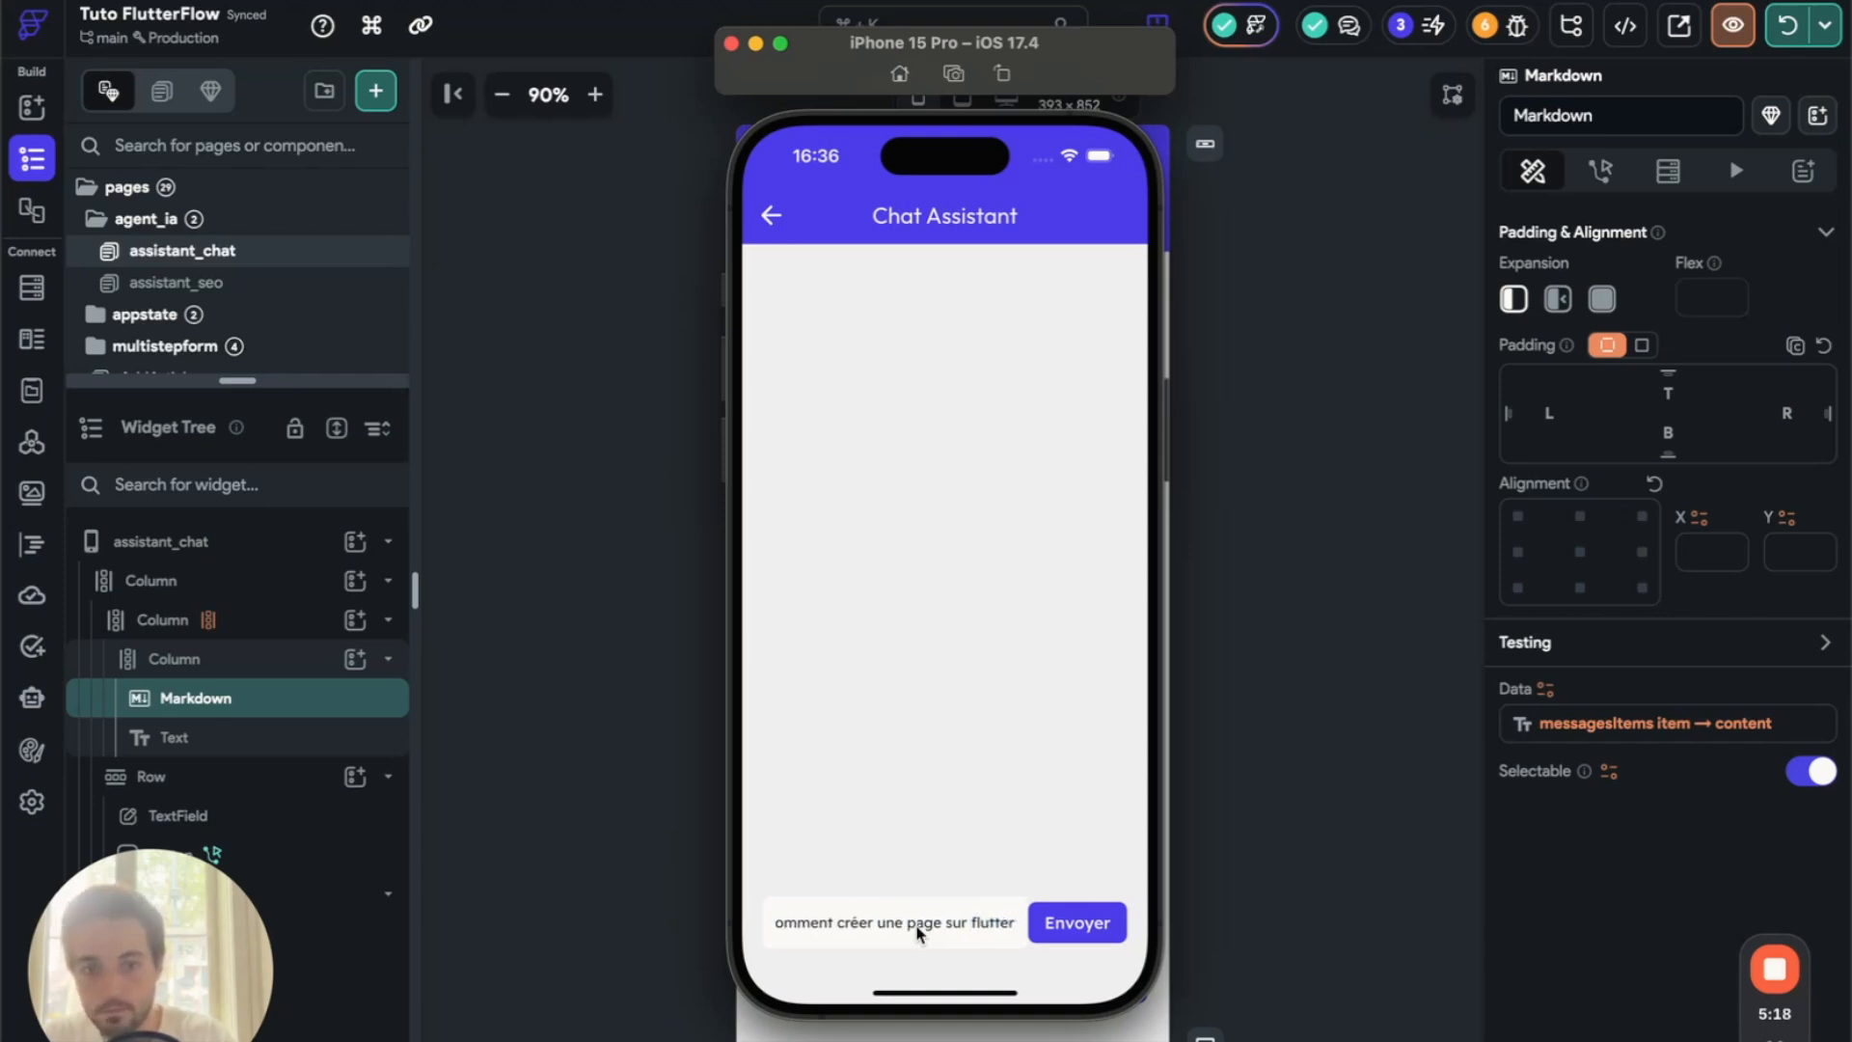
type("flow ?")
left_click(1078, 921)
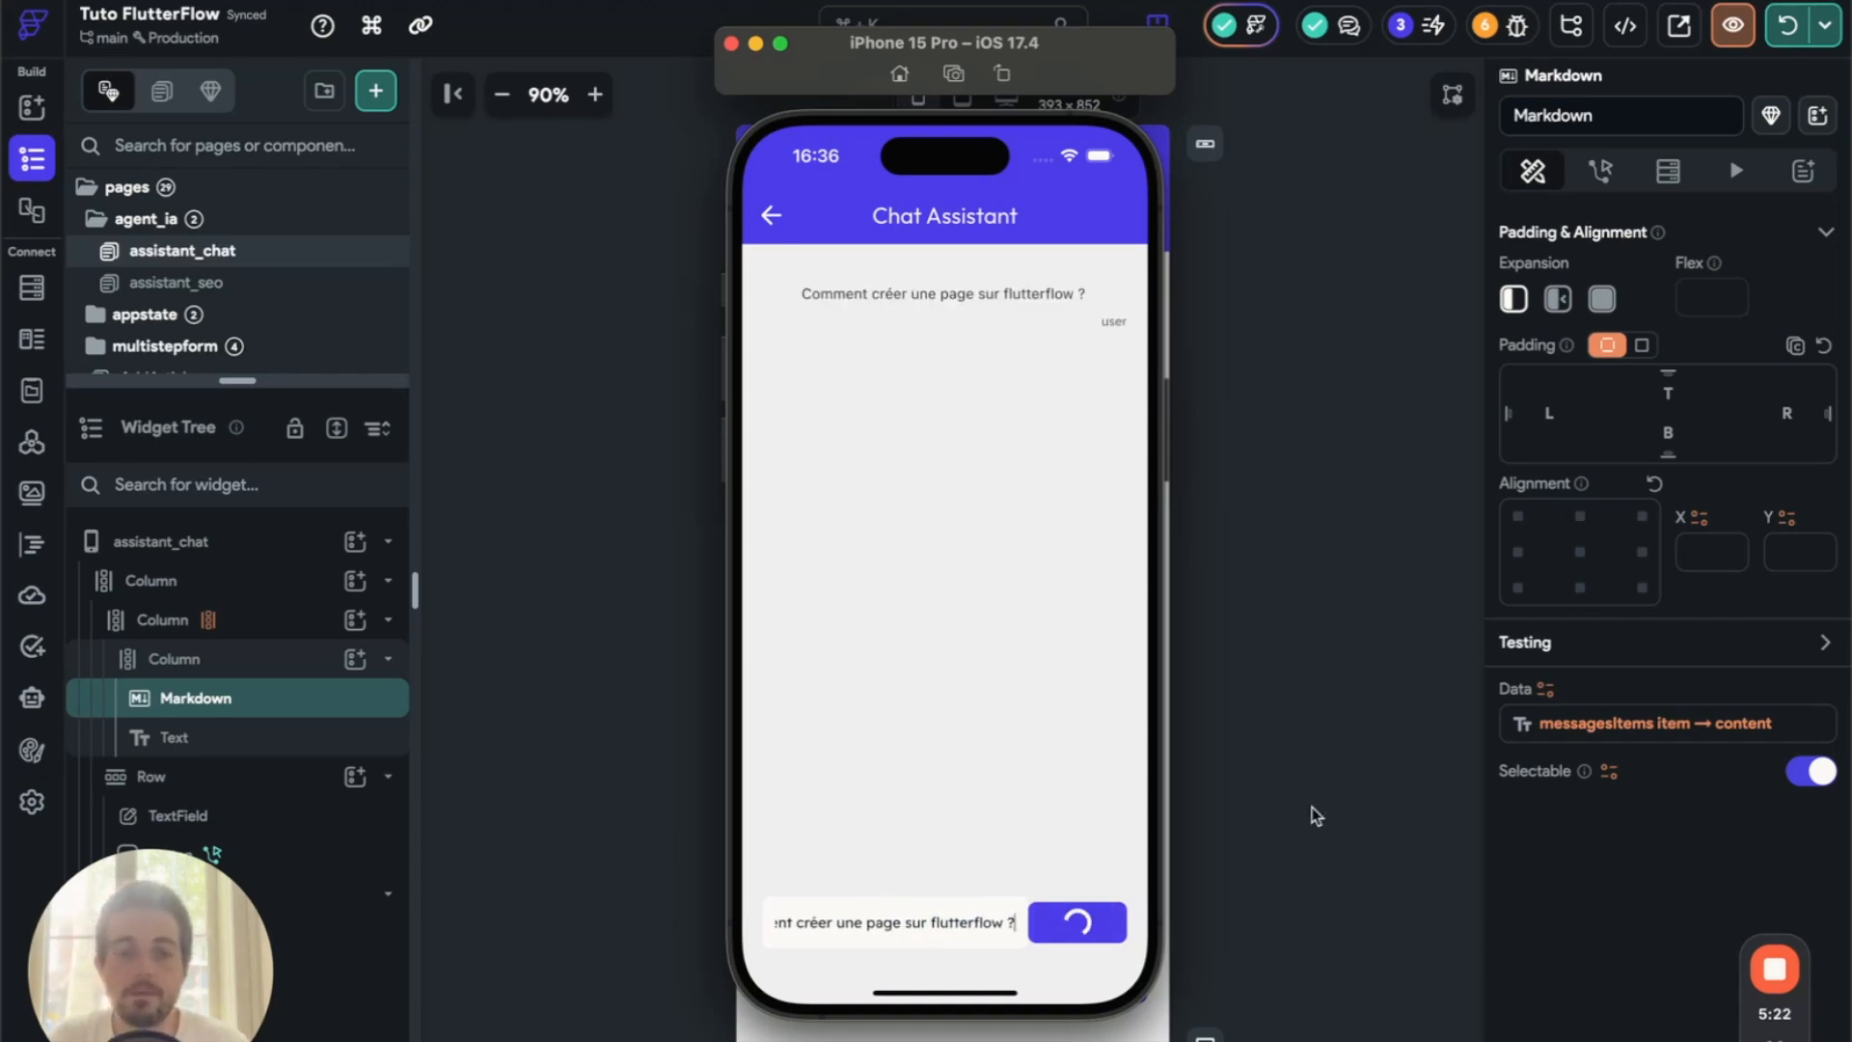
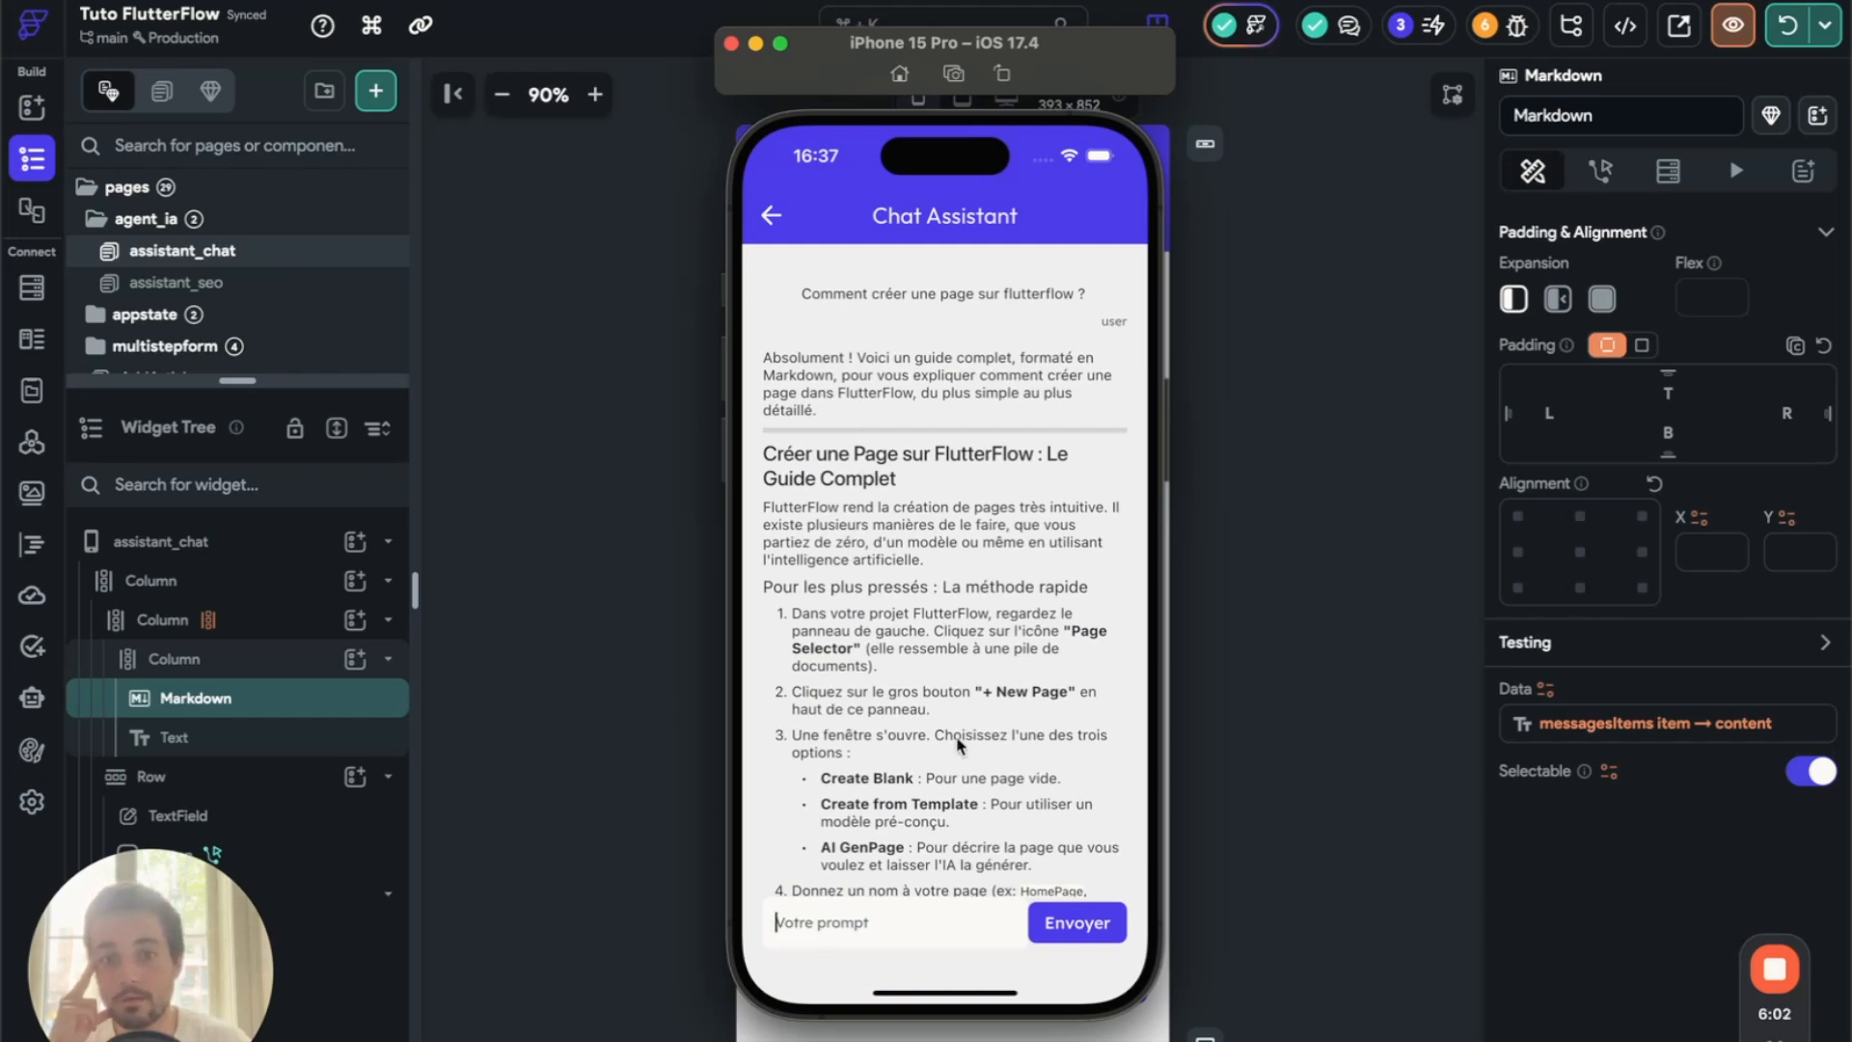
scroll(960, 744, "down", 3)
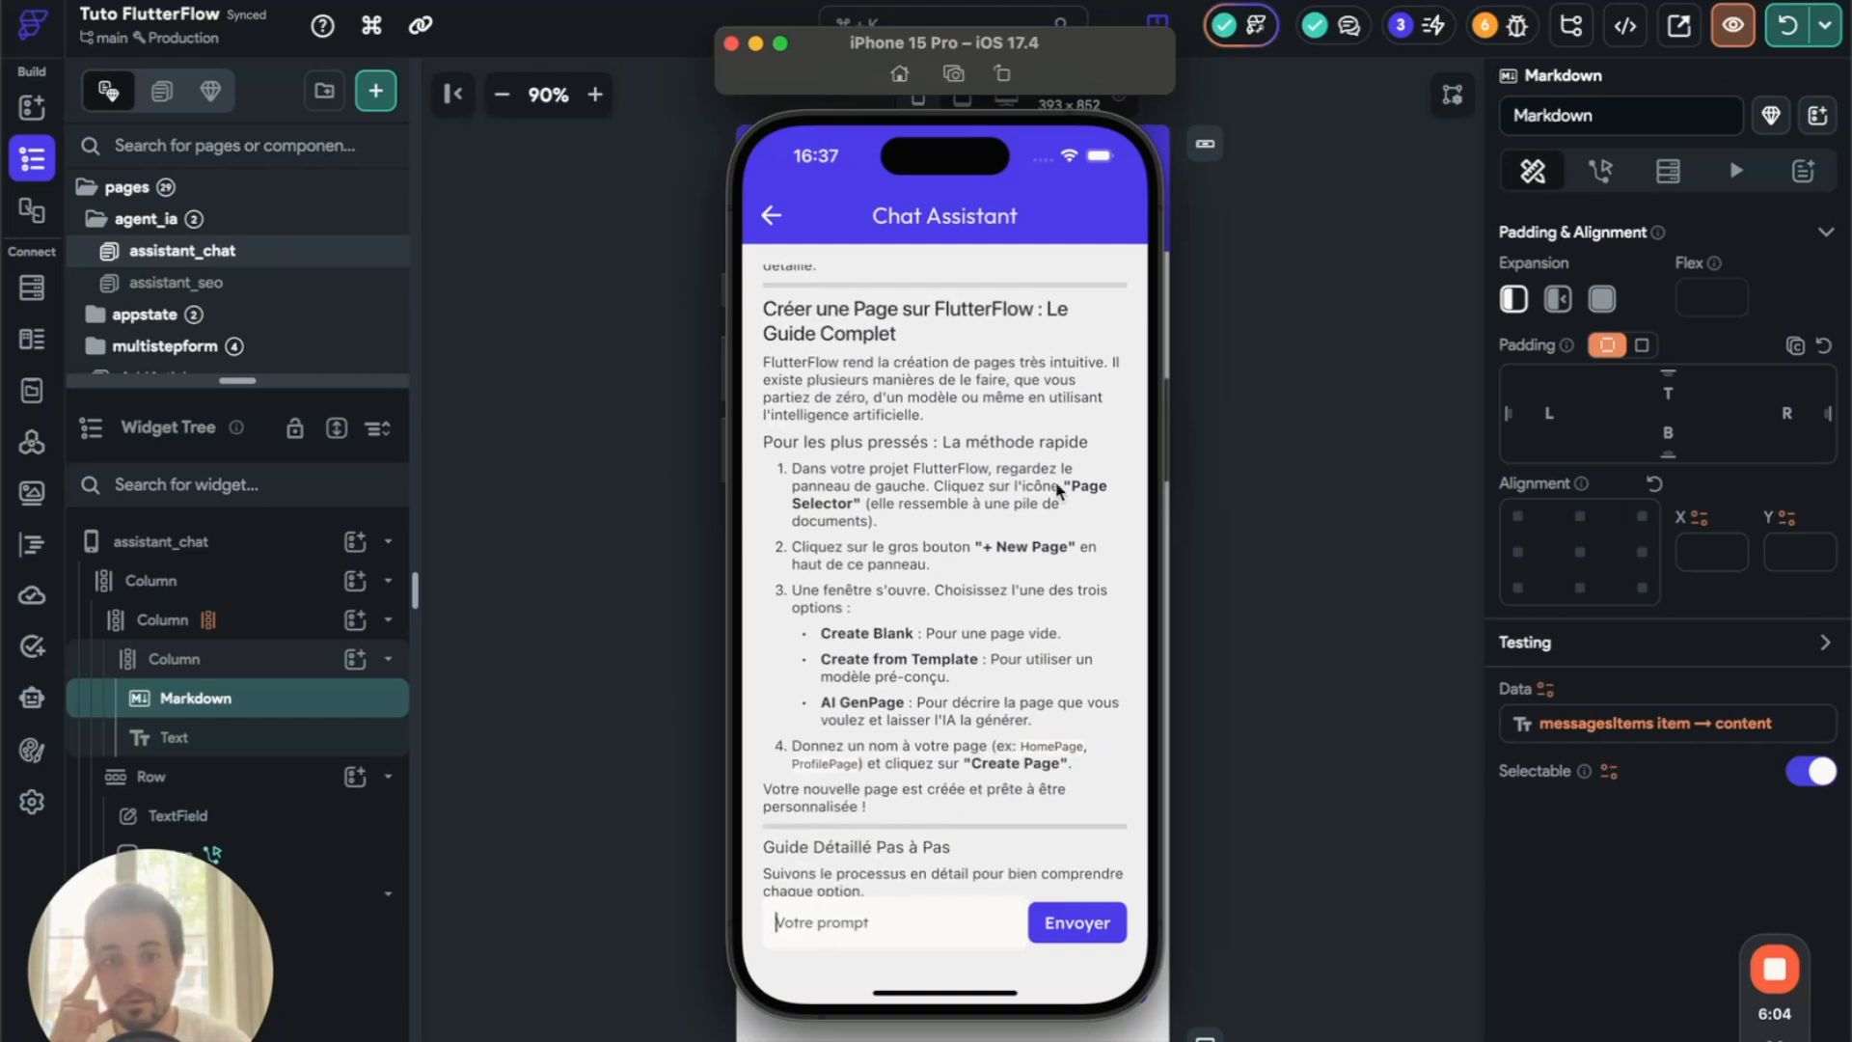
scroll(968, 683, "down", 10)
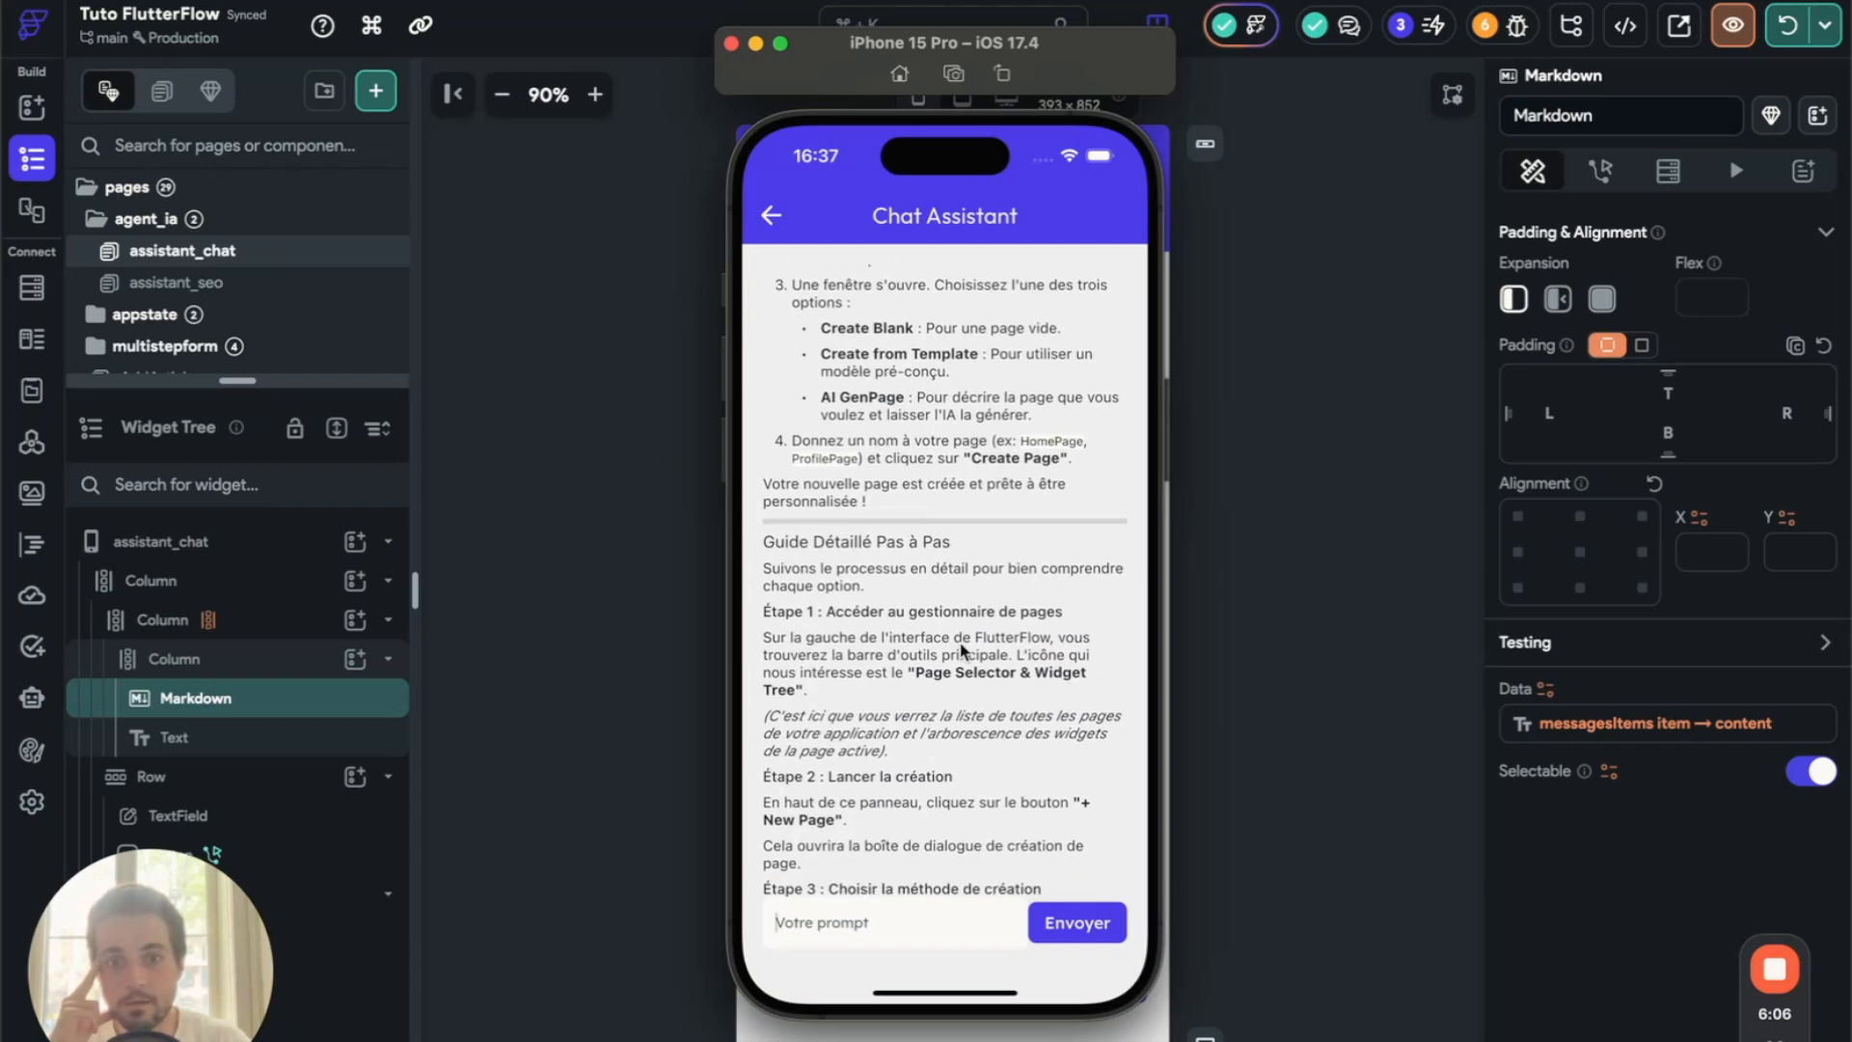
- Examine the Markdown formatting of the rest of the assistant's reply through to its end, and return to the start of the conversation
scroll(915, 540, "down", 6)
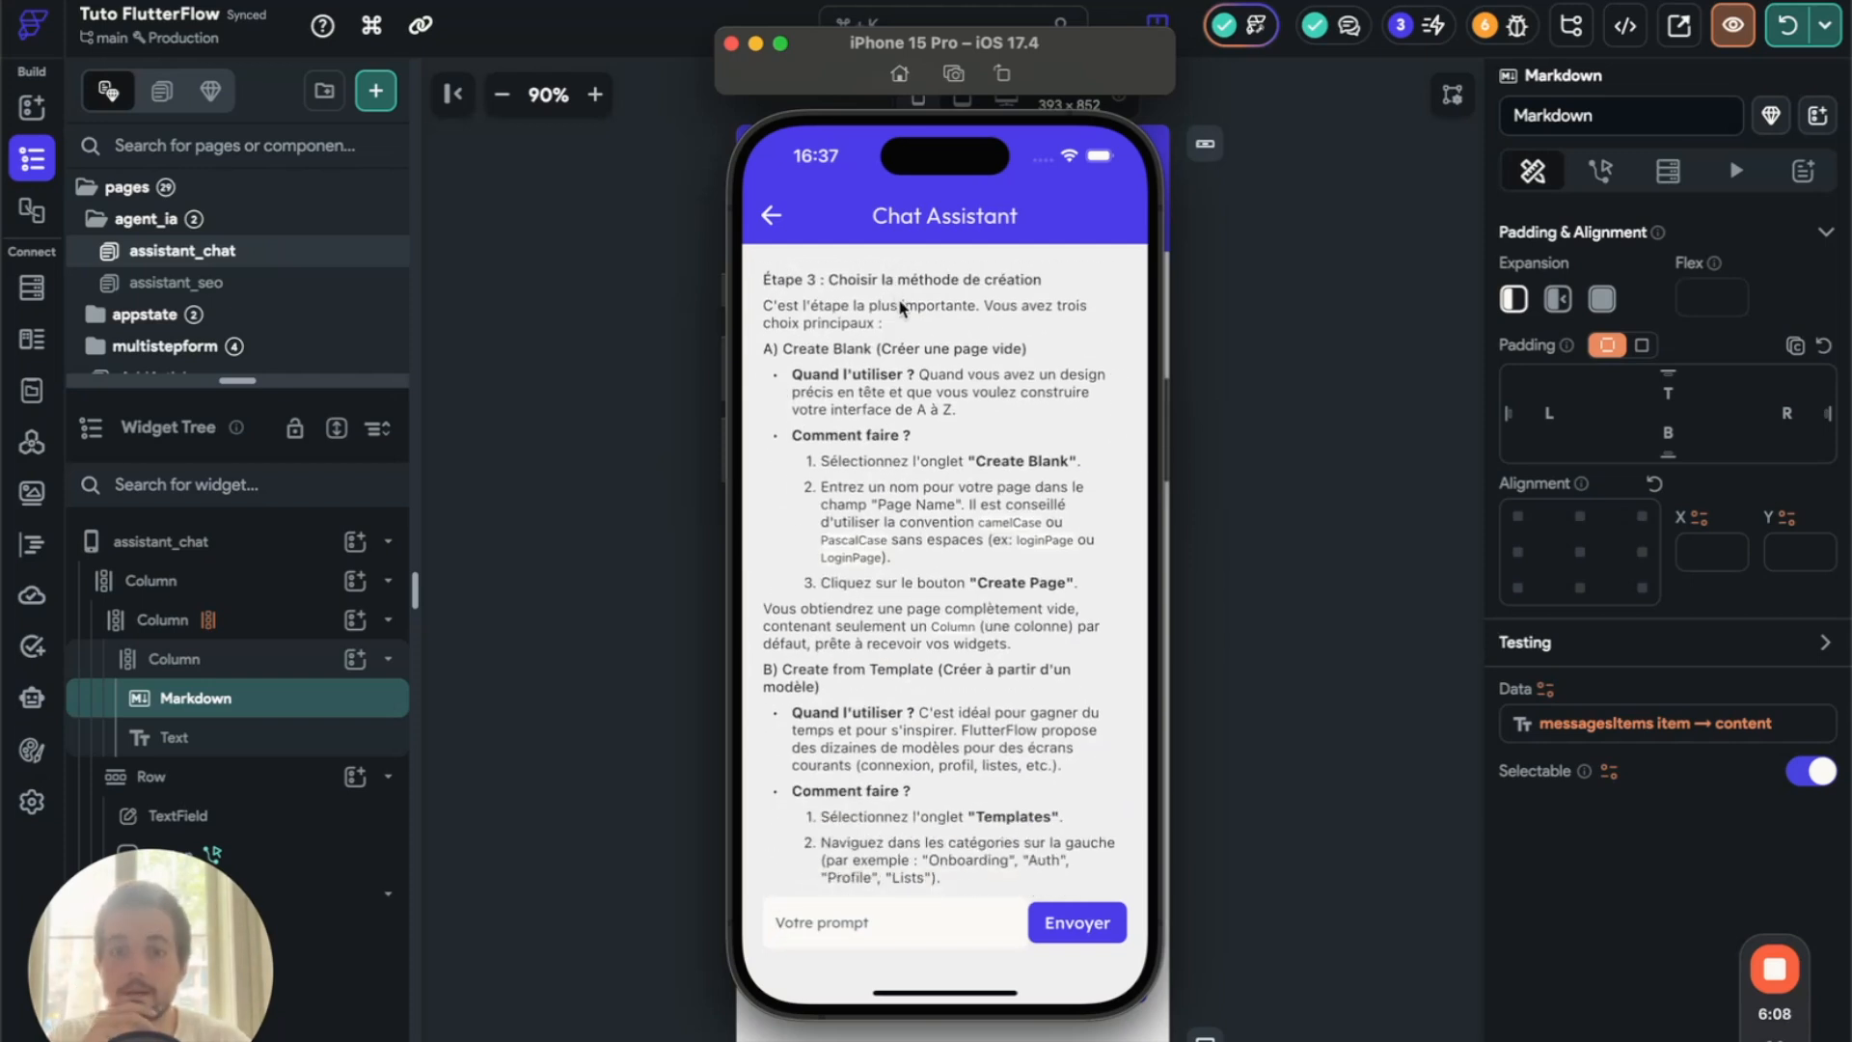
scroll(950, 280, "down", 20)
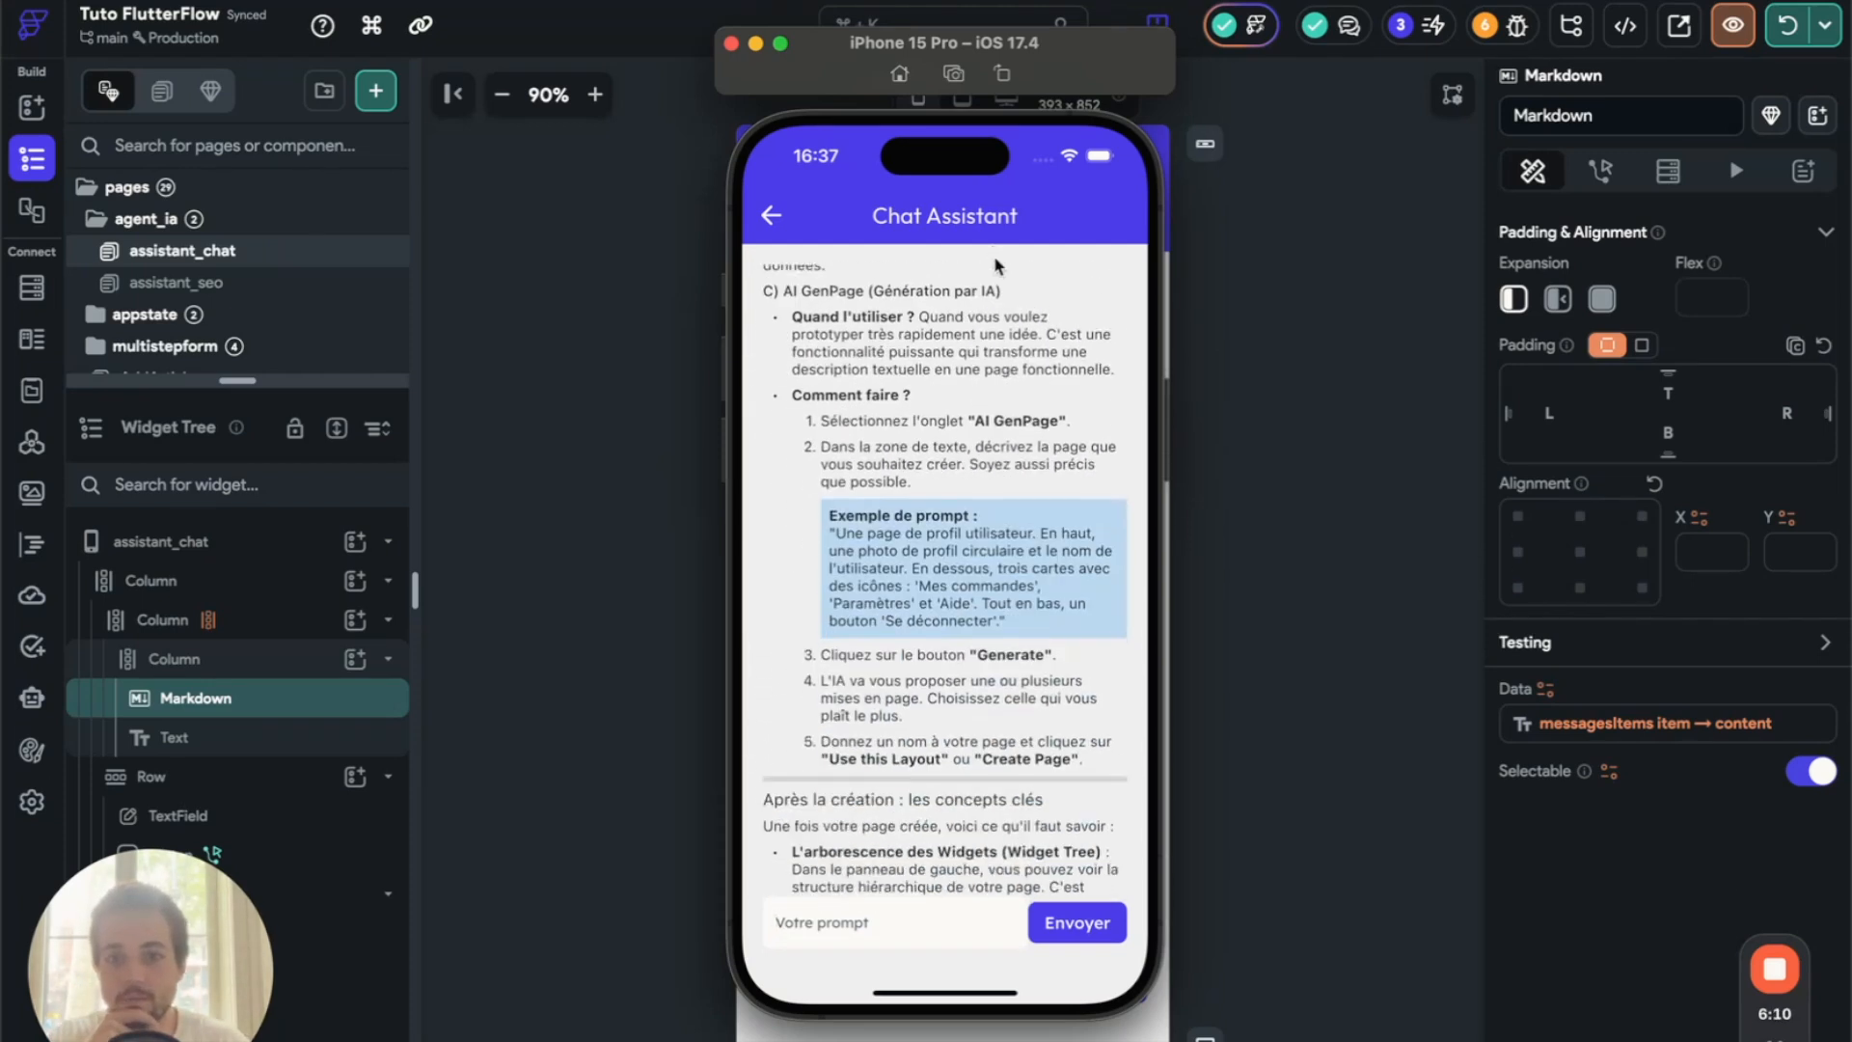
scroll(1025, 687, "down", 7)
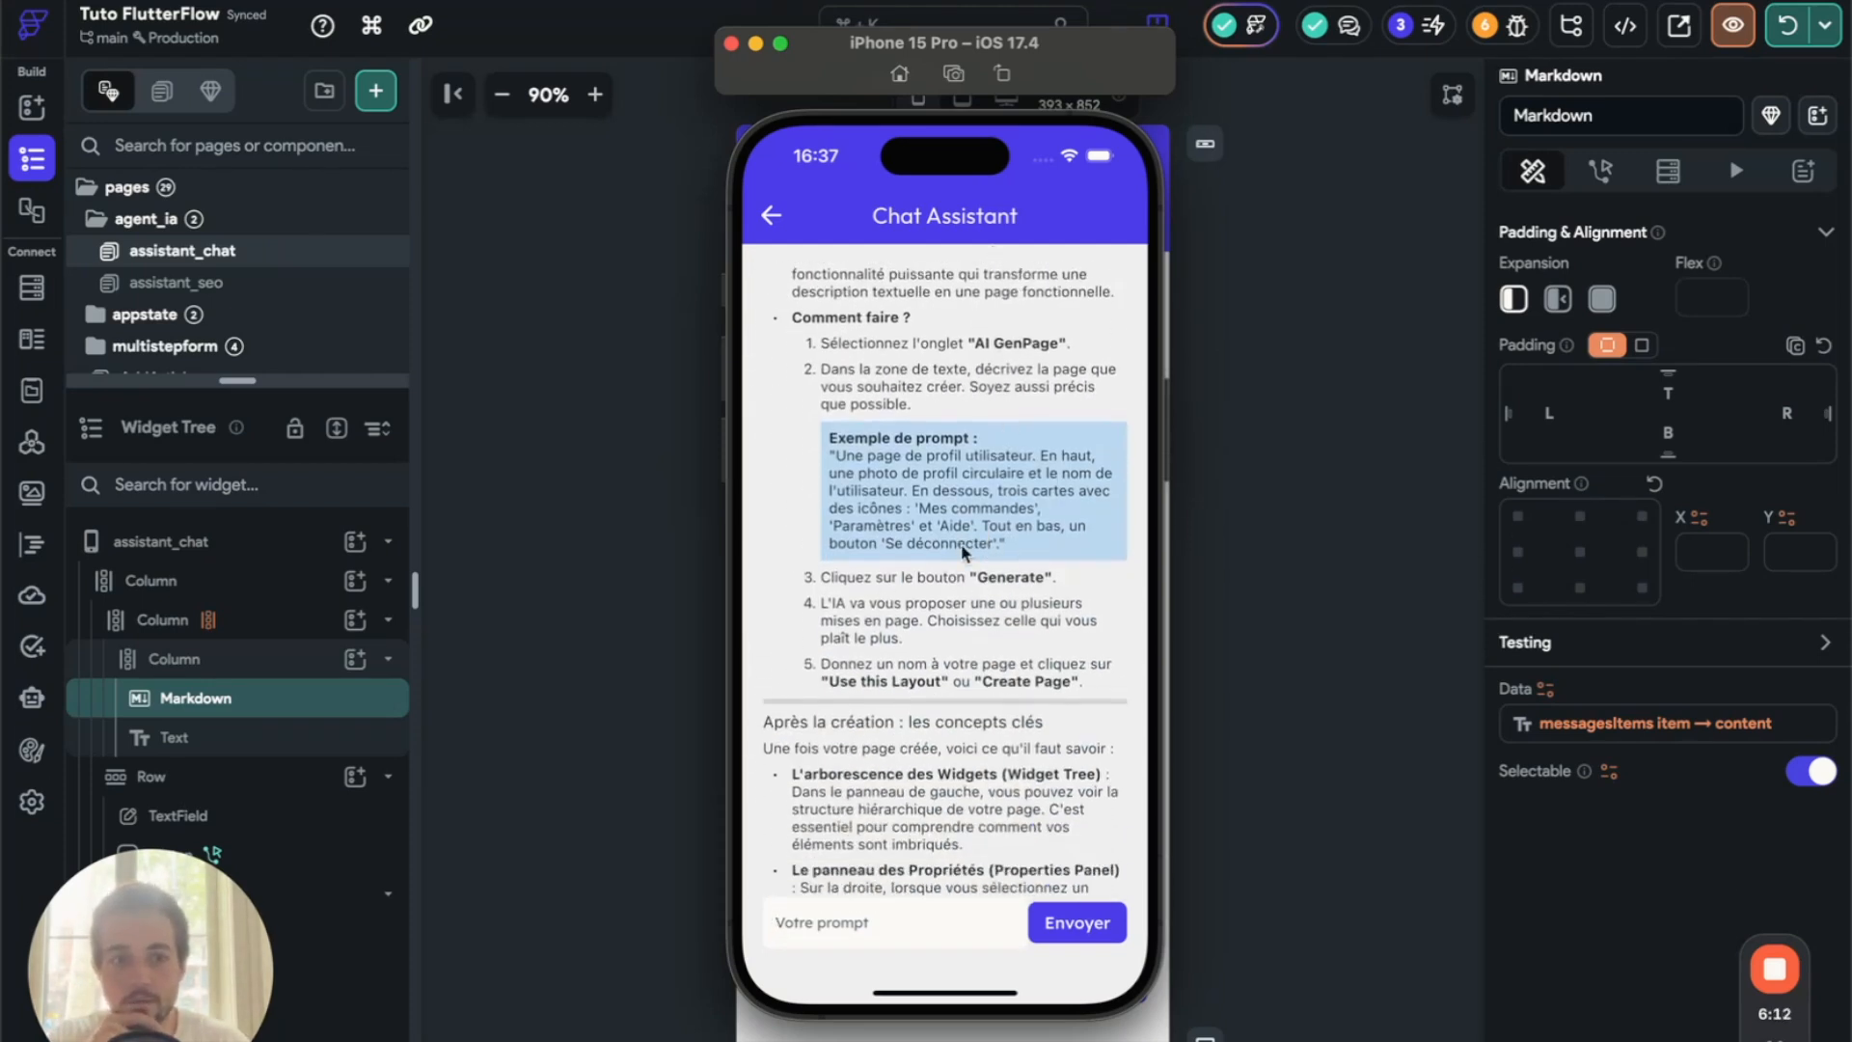
scroll(998, 543, "down", 4)
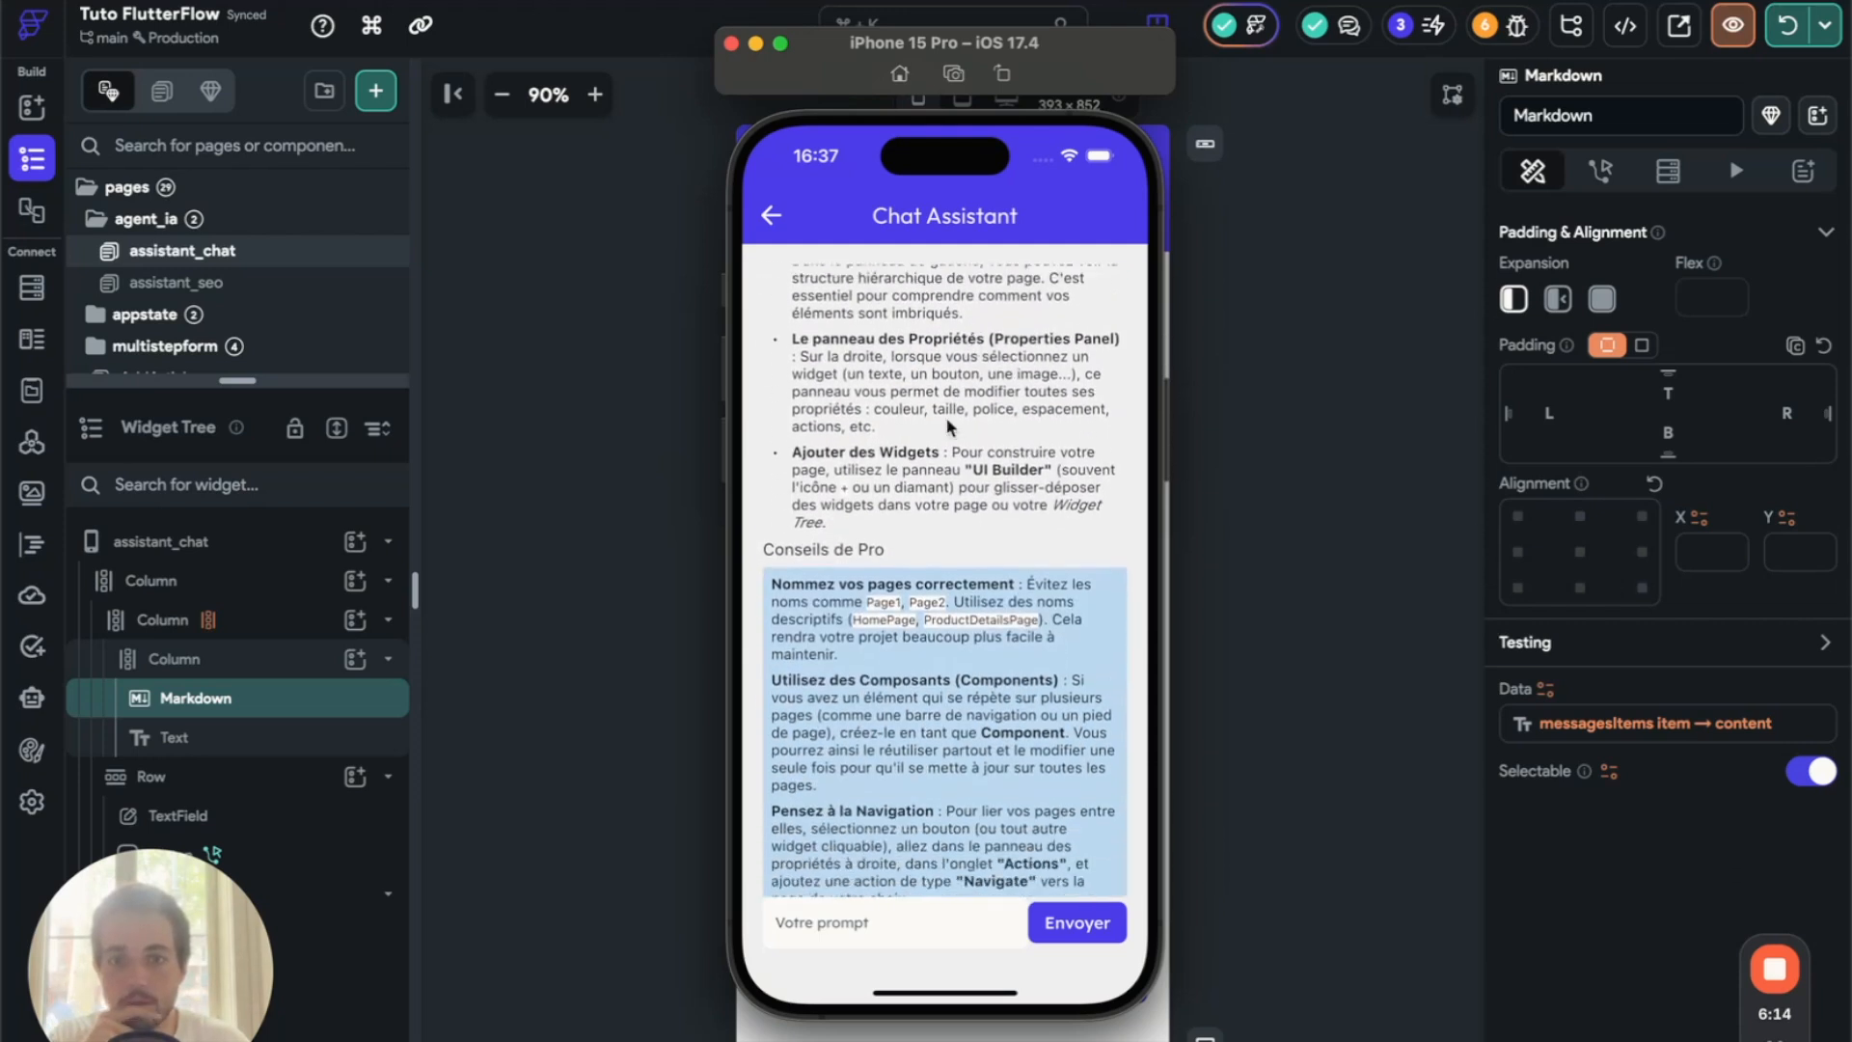
scroll(1049, 270, "down", 6)
scroll(1049, 290, "up", 4)
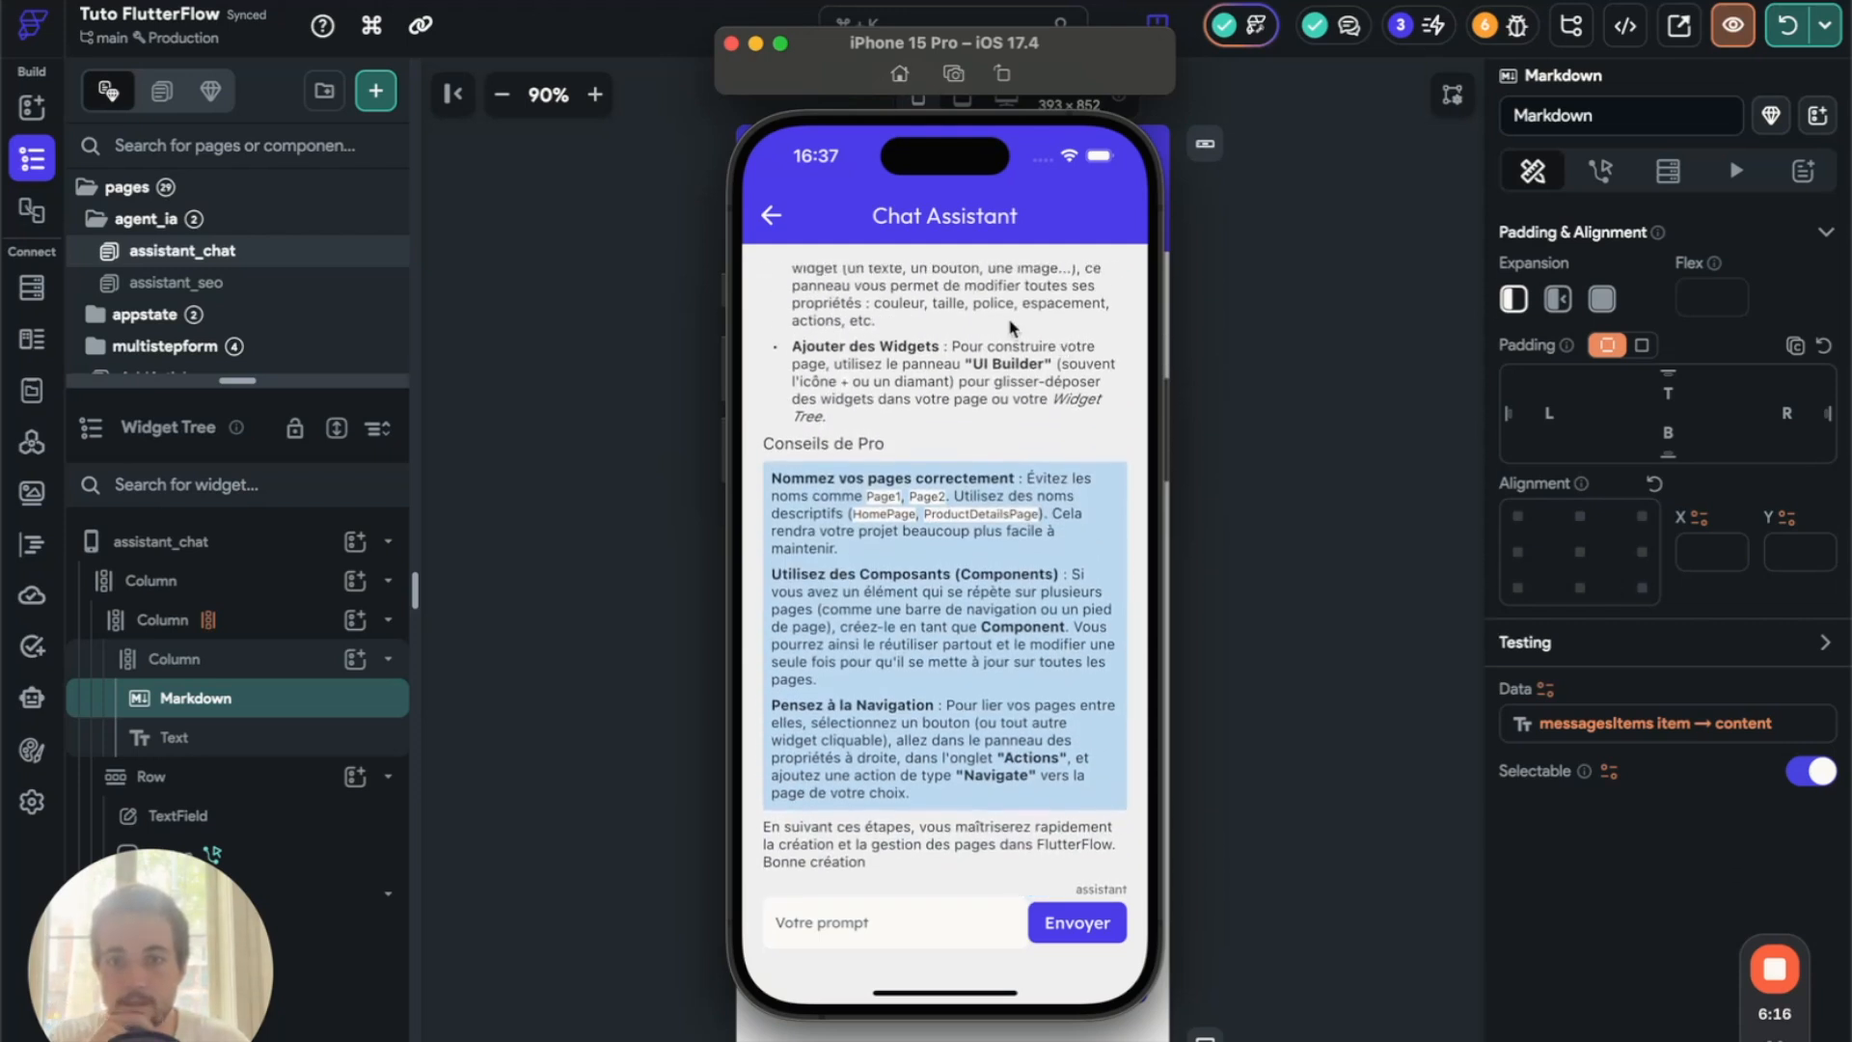
scroll(1014, 405, "down", 2)
scroll(1014, 406, "up", 15)
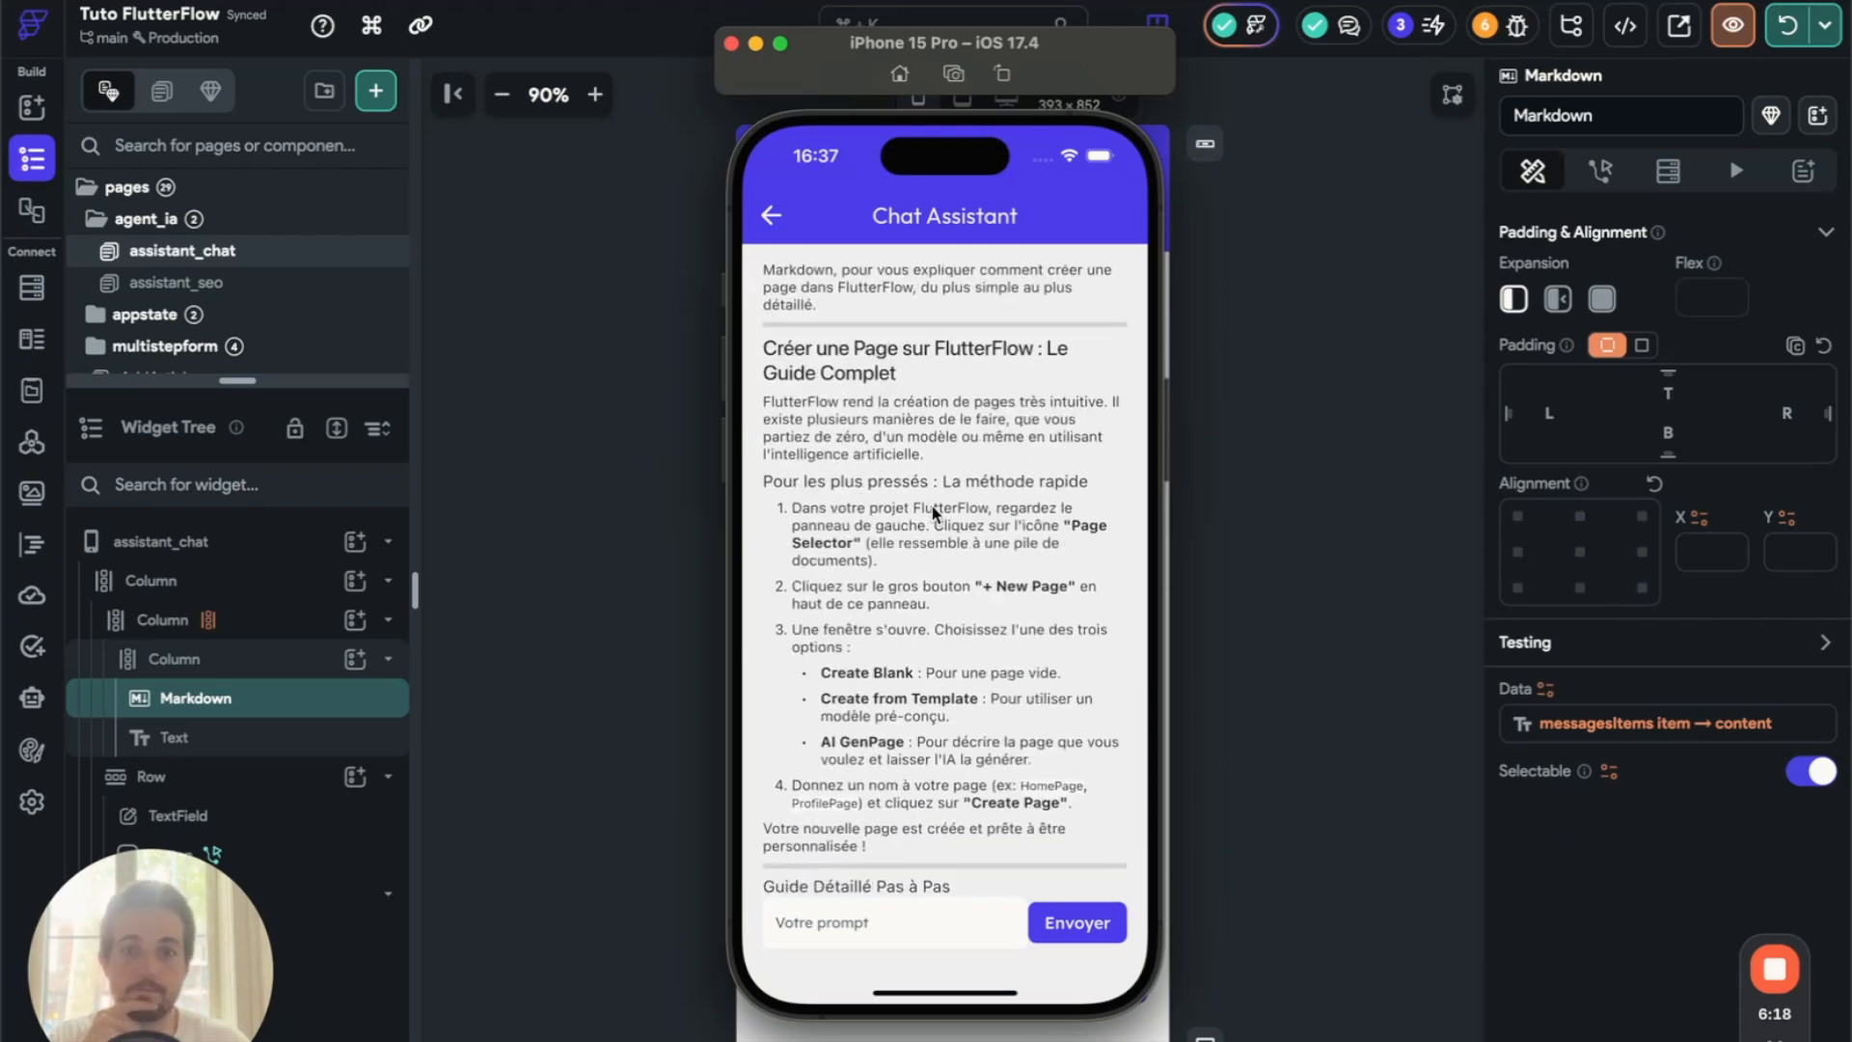
scroll(938, 775, "down", 2)
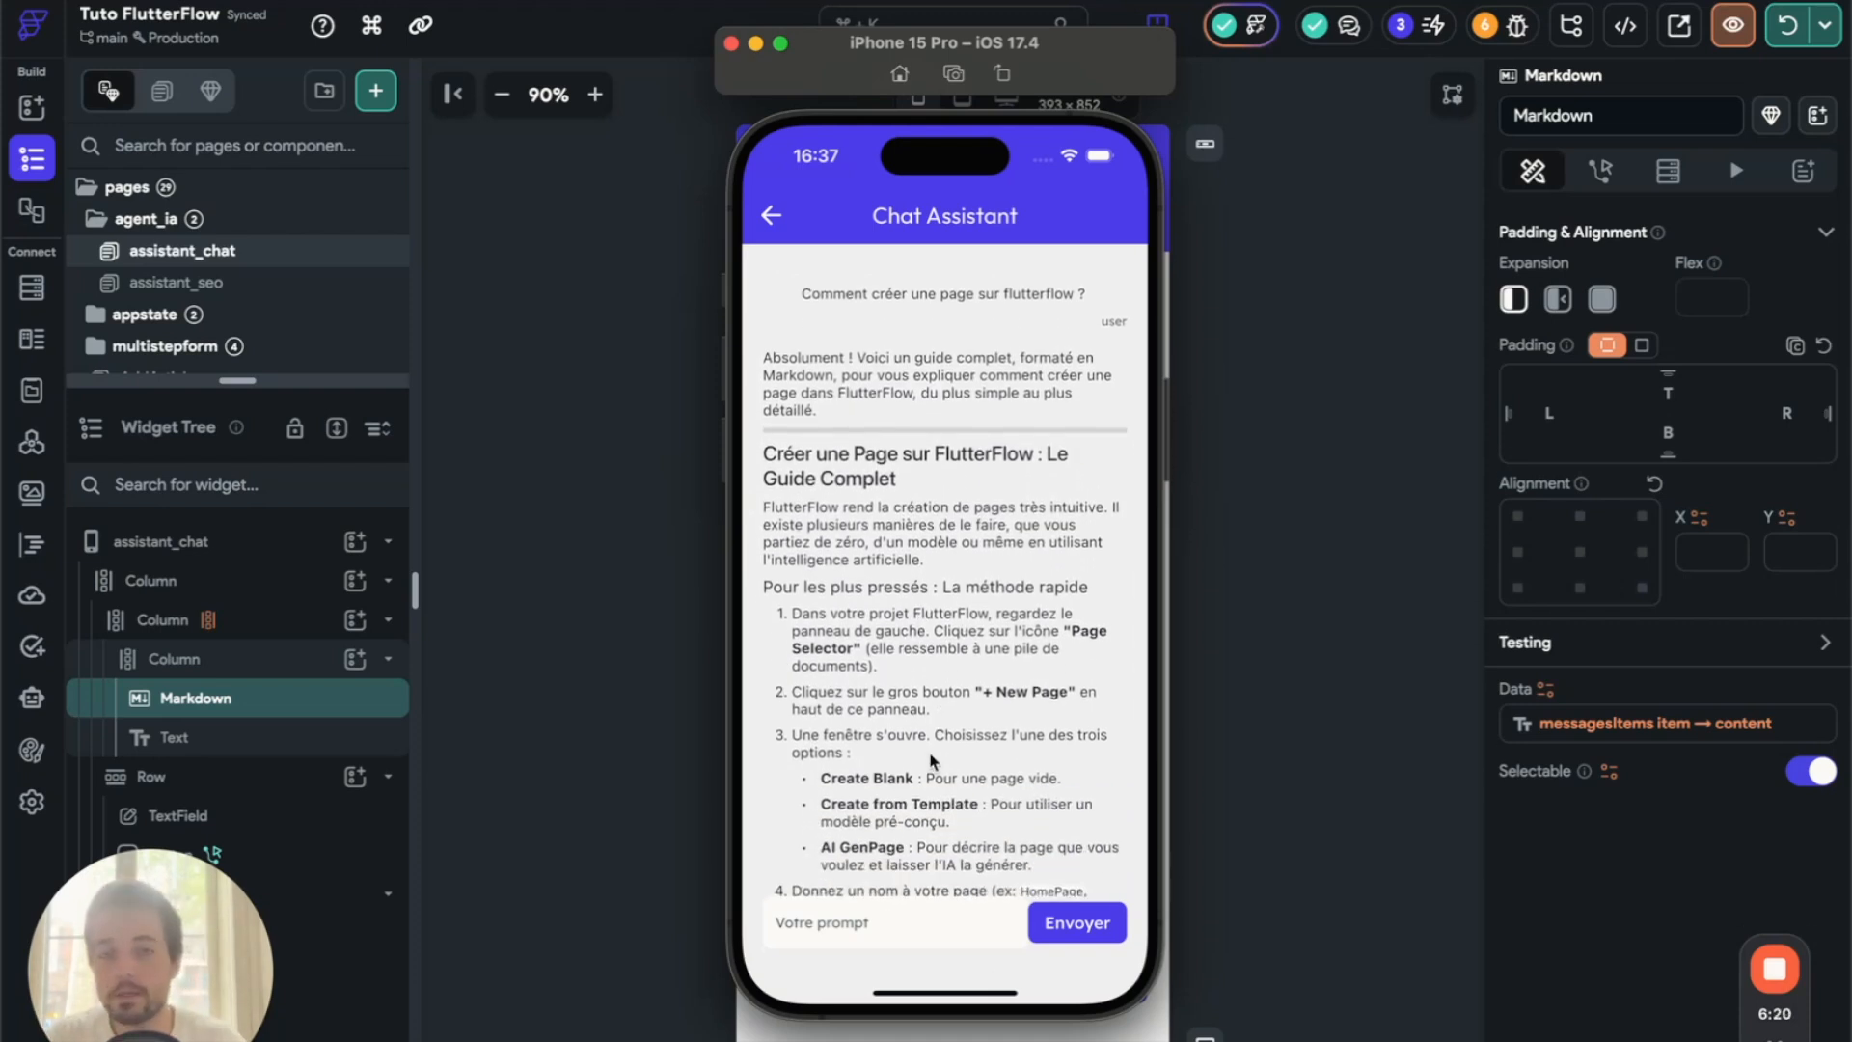